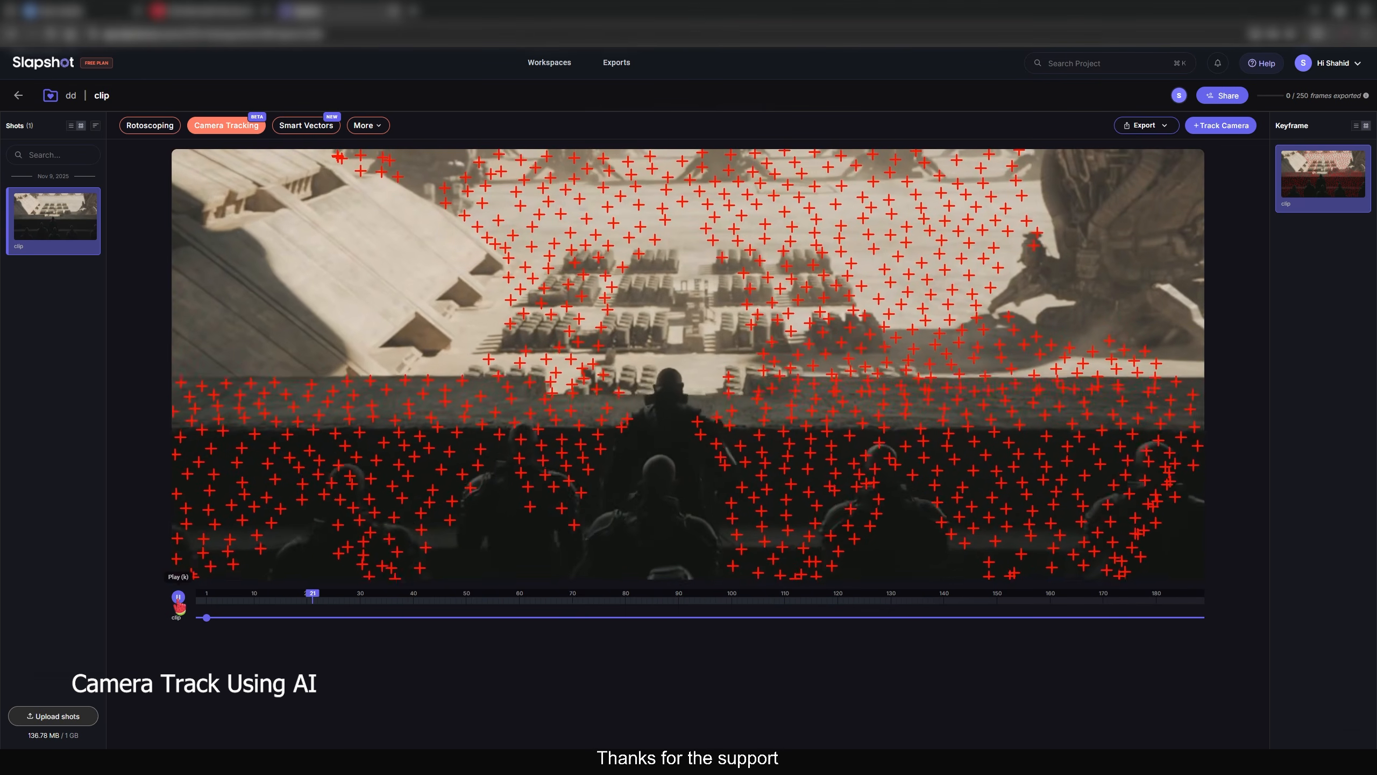
# Play back the tracked clip and start exporting the camera track for the selected shot only
pyautogui.click(179, 597)
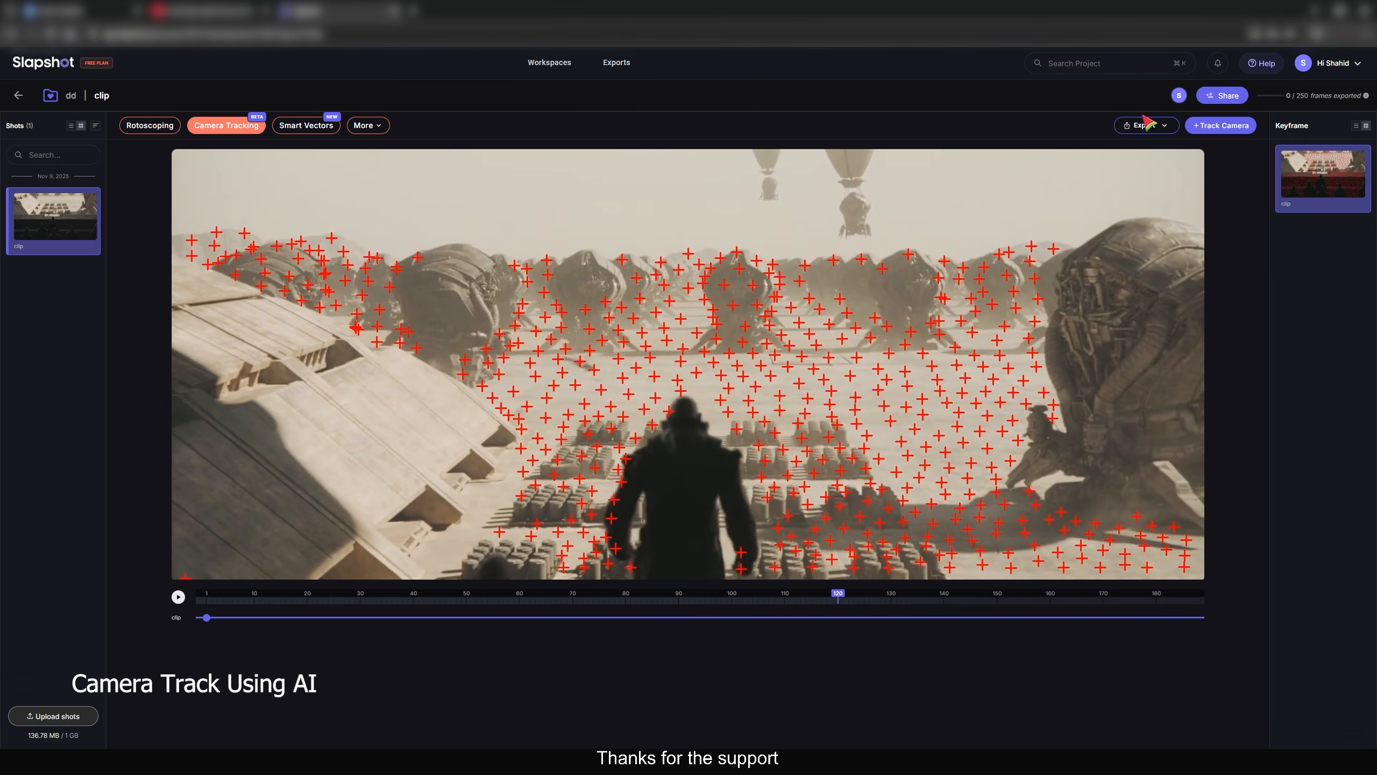
pyautogui.click(1161, 128)
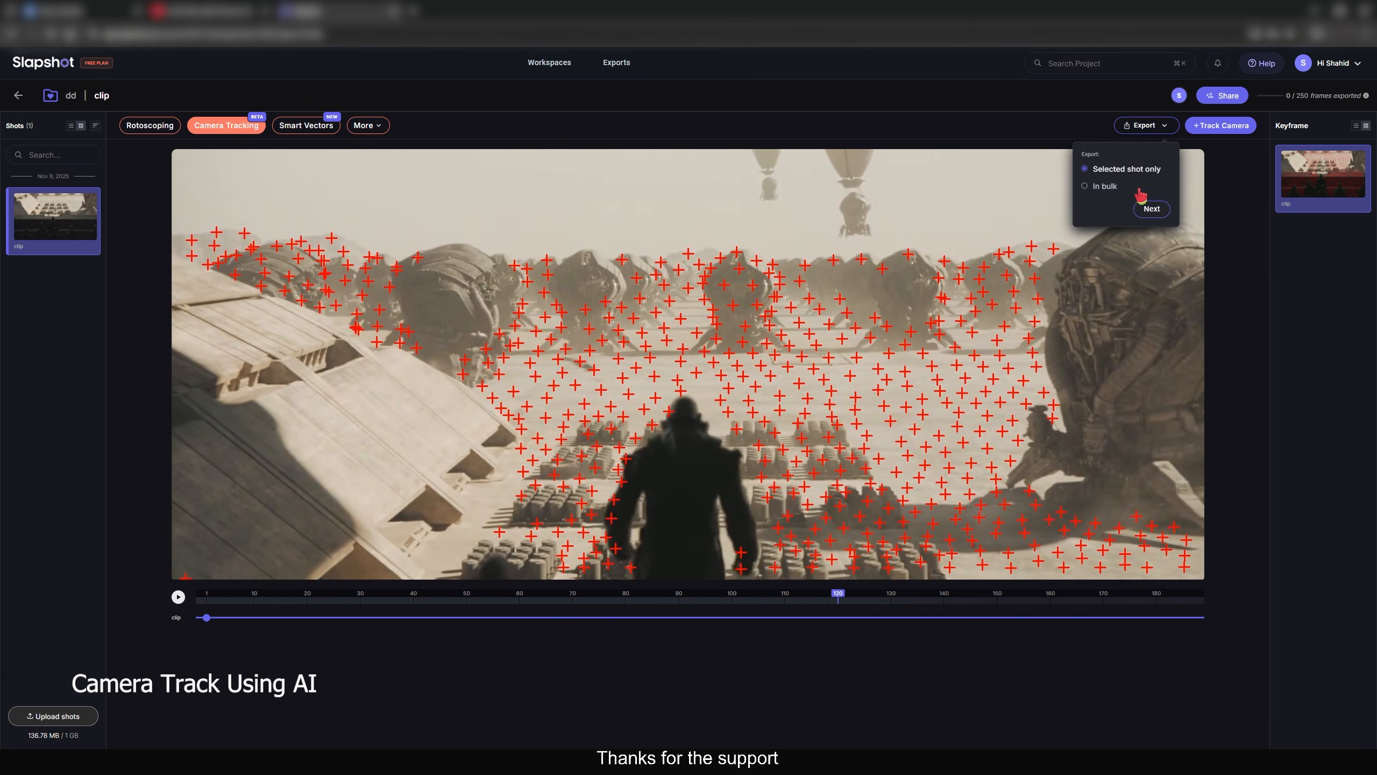
pyautogui.click(1152, 210)
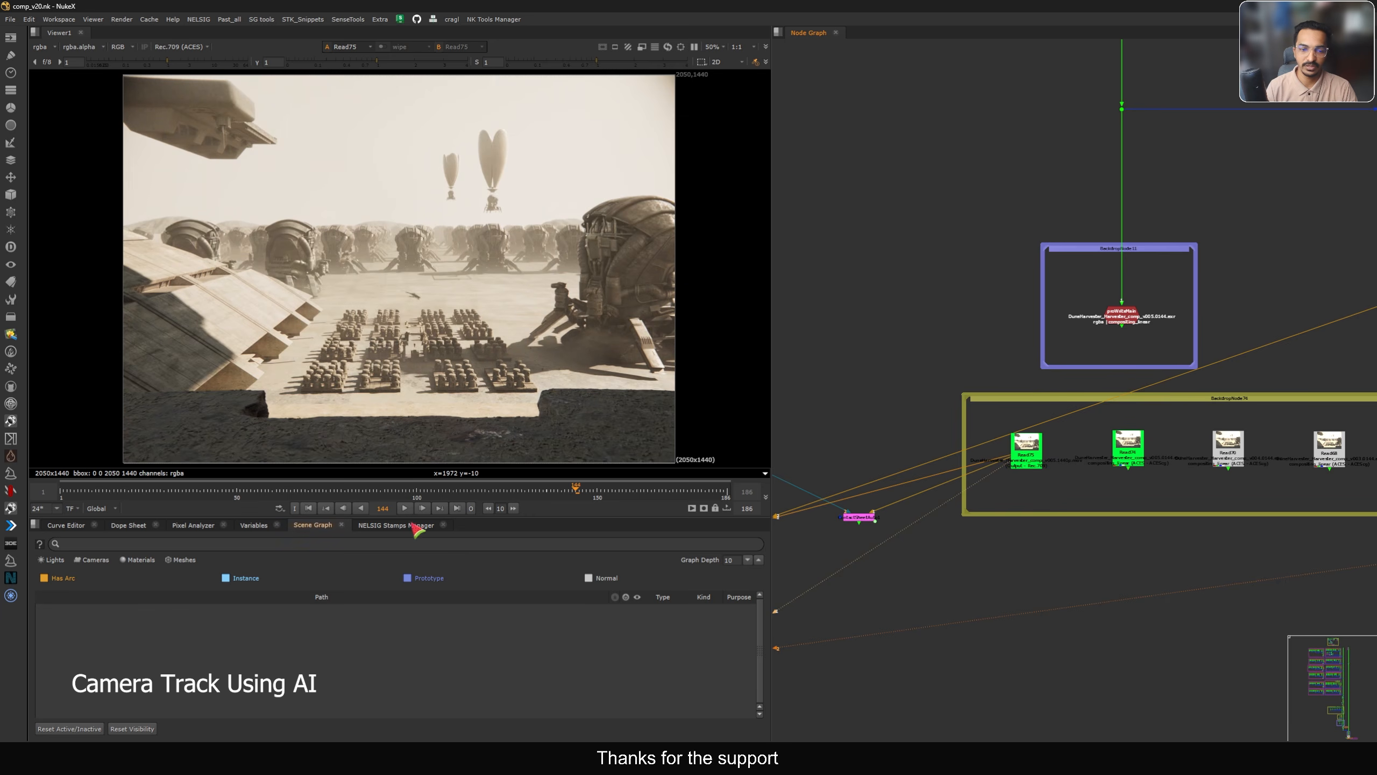
# Switch to NukeX, play the final comp render in the Viewer, stop playback and go to the last frame
pyautogui.click(402, 494)
pyautogui.click(404, 509)
pyautogui.click(405, 509)
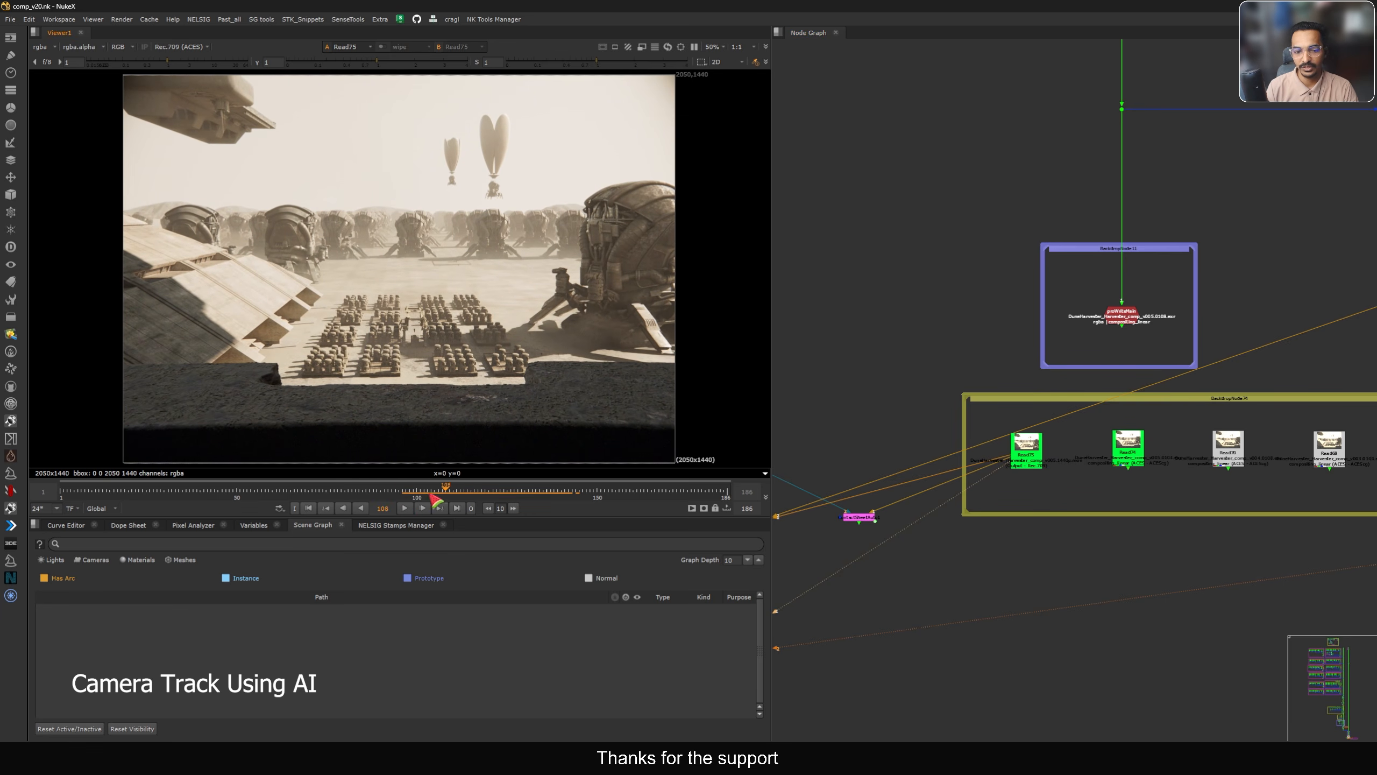
pyautogui.click(405, 508)
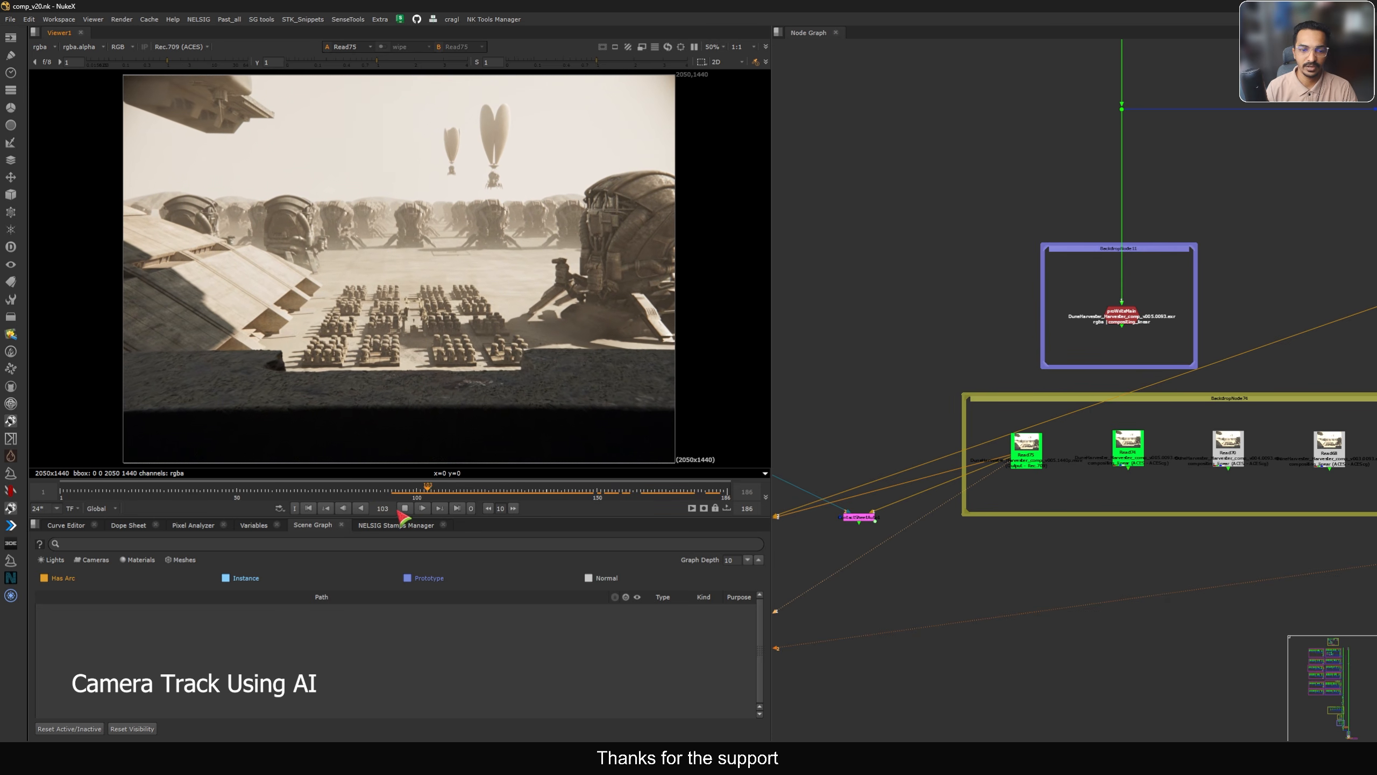
pyautogui.click(457, 508)
# Find the ASSET backdrop in the node graph and frame its contents
pyautogui.moveTo(857, 514); pyautogui.dragTo(966, 471, button='middle')
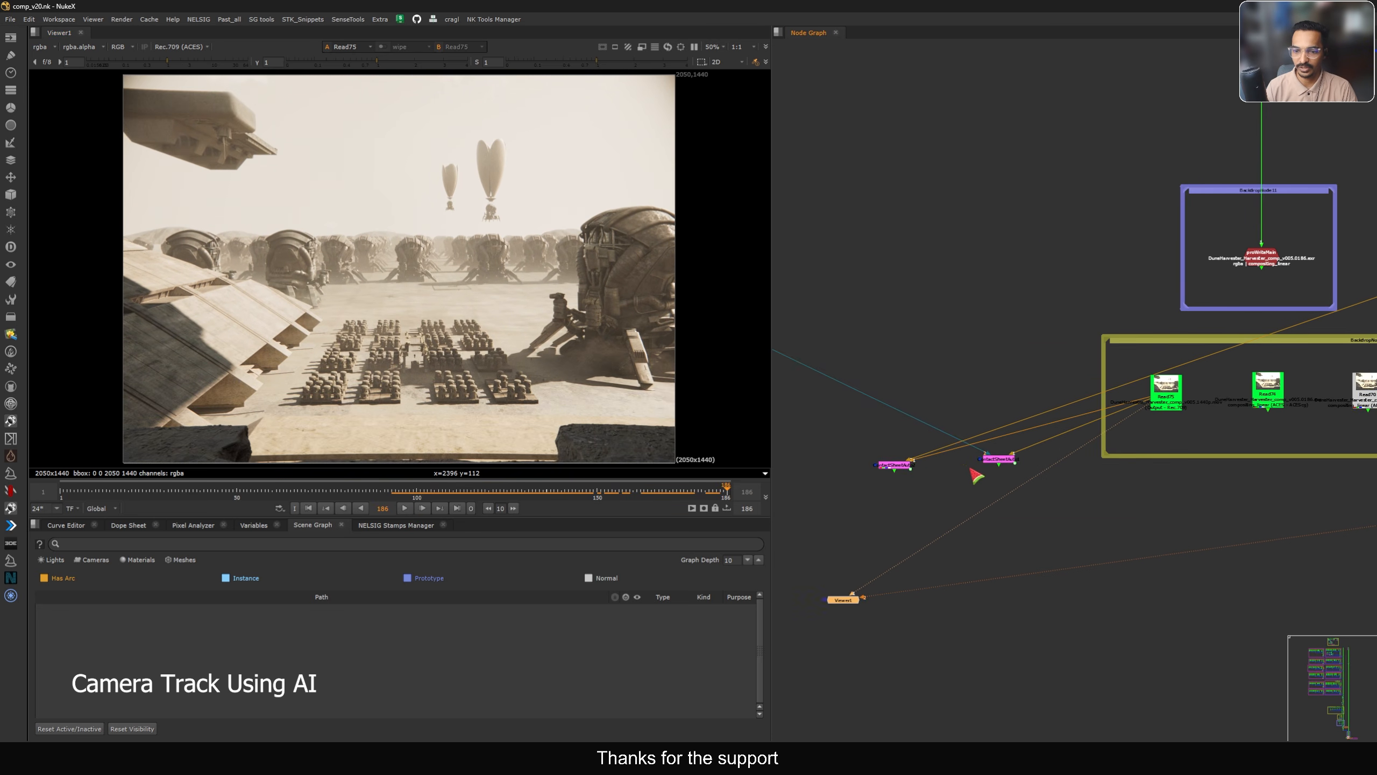
pyautogui.moveTo(1104, 199); pyautogui.dragTo(968, 266)
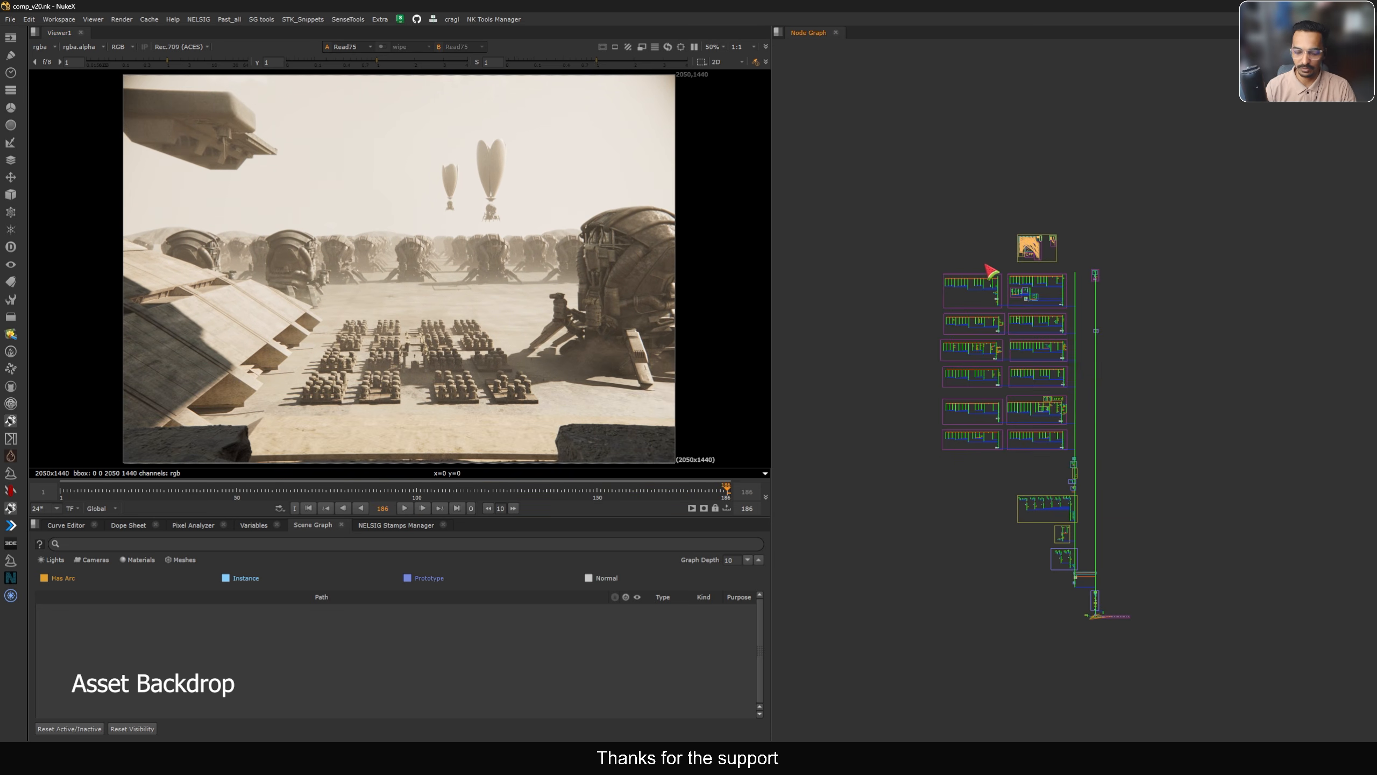
pyautogui.press('f')
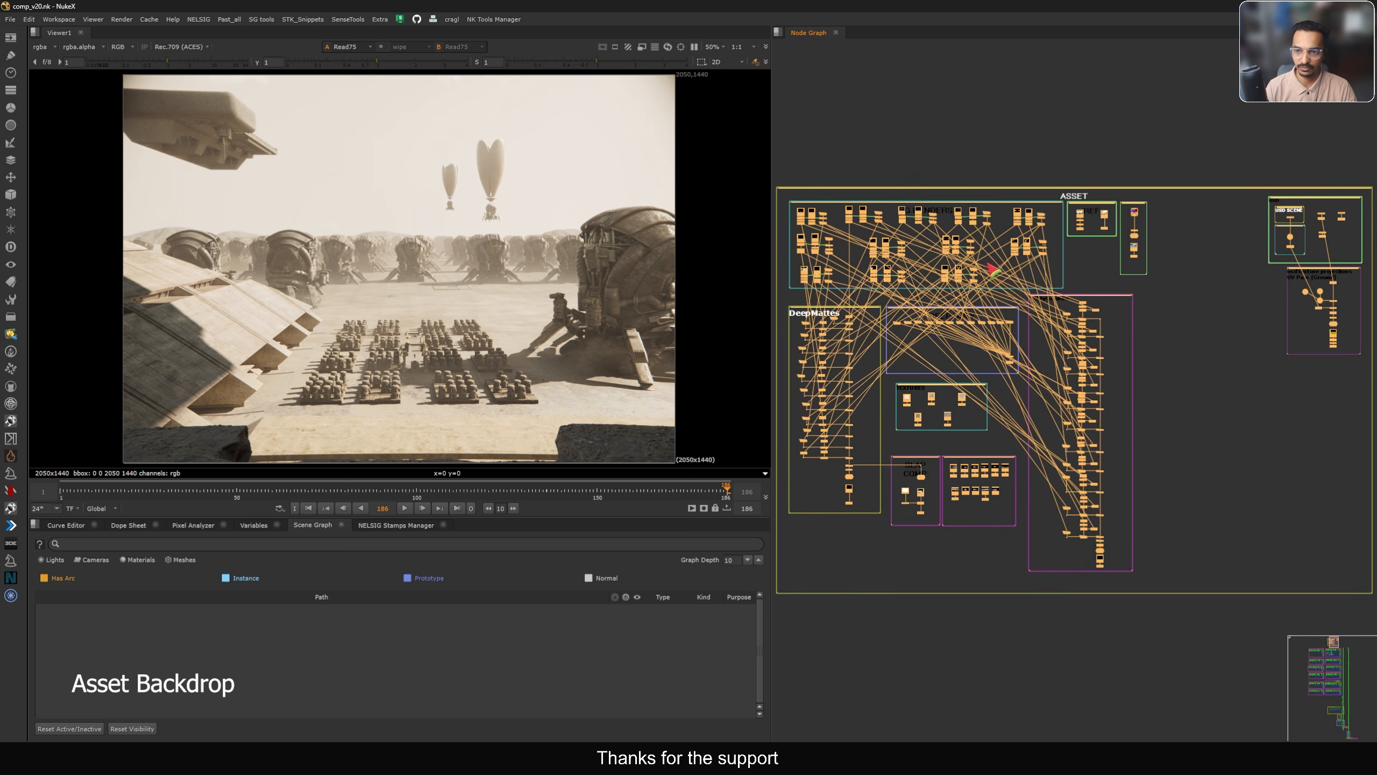
pyautogui.click(1099, 159)
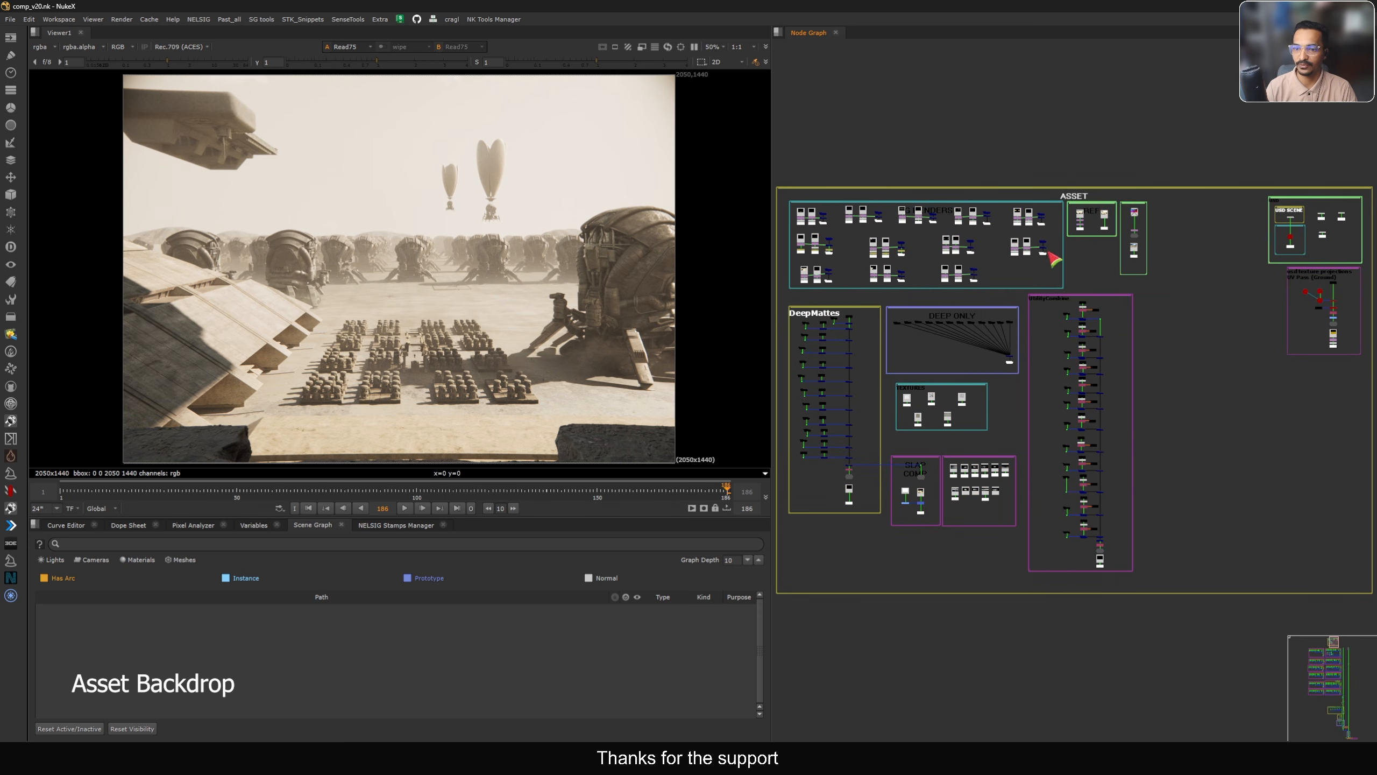
# Examine the render, DeepMattes, DEEP ONLY, utility, TEXTURES and slap comp groups inside the ASSET backdrop
pyautogui.moveTo(783, 195); pyautogui.dragTo(1067, 293)
pyautogui.click(830, 179)
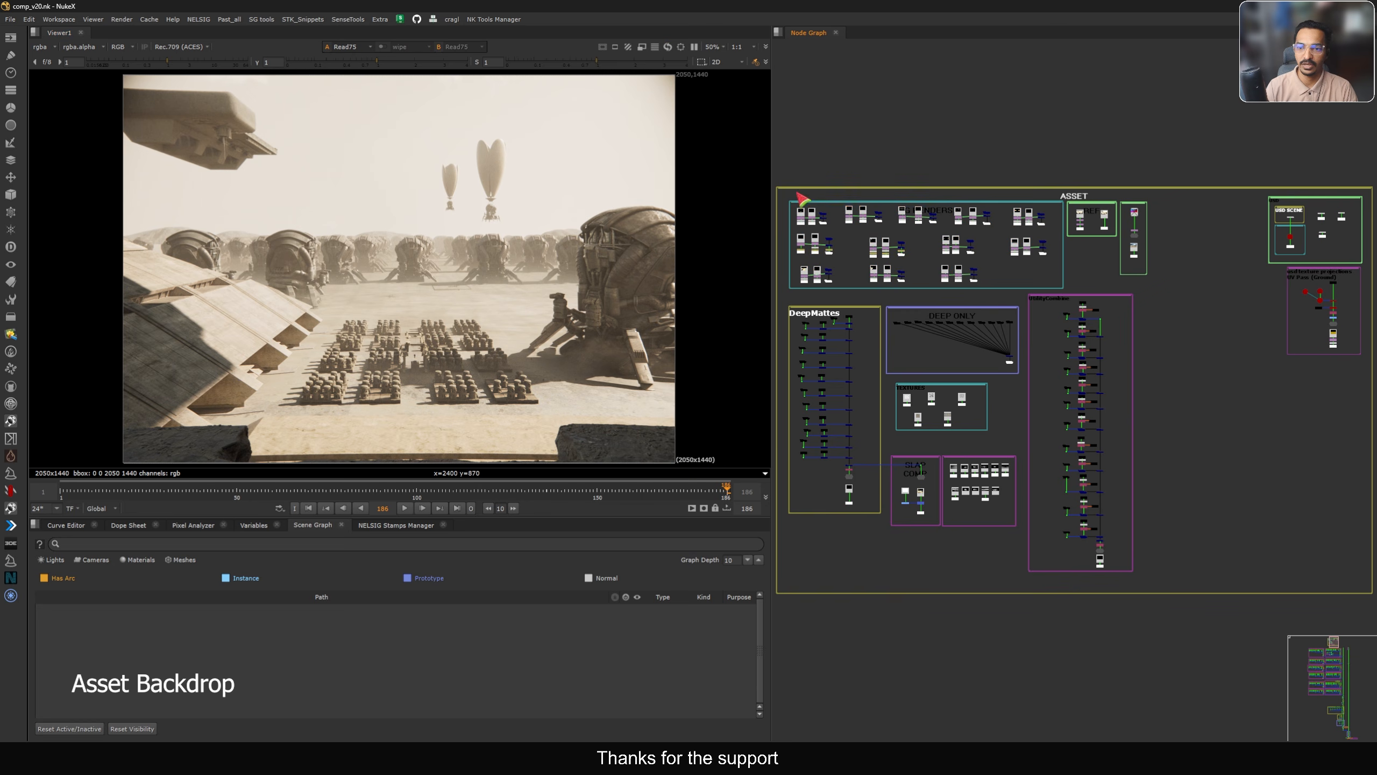
pyautogui.moveTo(1204, 182); pyautogui.dragTo(1124, 290)
pyautogui.moveTo(1061, 191); pyautogui.dragTo(1119, 261)
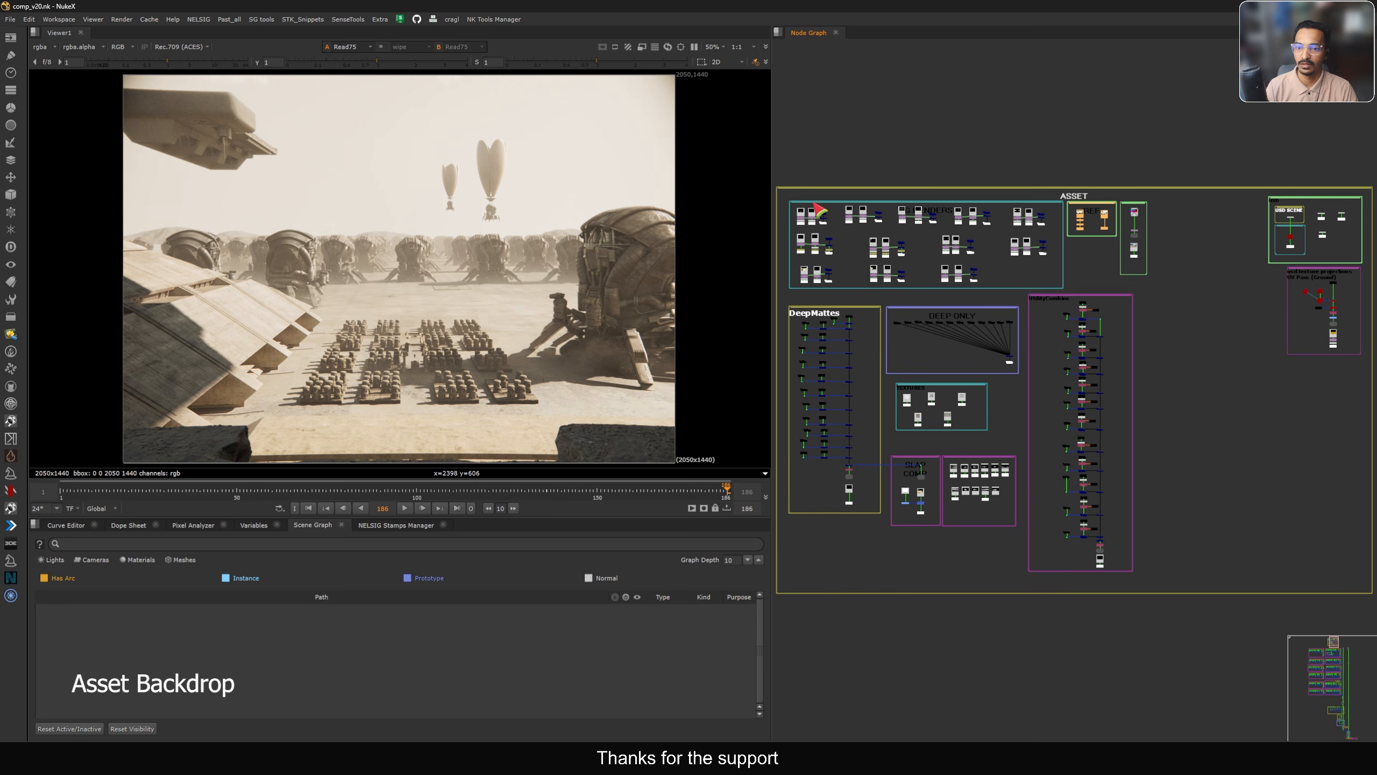
pyautogui.moveTo(1154, 288); pyautogui.dragTo(771, 632)
pyautogui.moveTo(779, 296); pyautogui.dragTo(879, 329)
pyautogui.moveTo(1028, 286); pyautogui.dragTo(922, 346)
pyautogui.moveTo(1153, 289); pyautogui.dragTo(1041, 580)
pyautogui.click(1027, 590)
pyautogui.moveTo(874, 550); pyautogui.dragTo(948, 460)
pyautogui.moveTo(1037, 445); pyautogui.dragTo(947, 535)
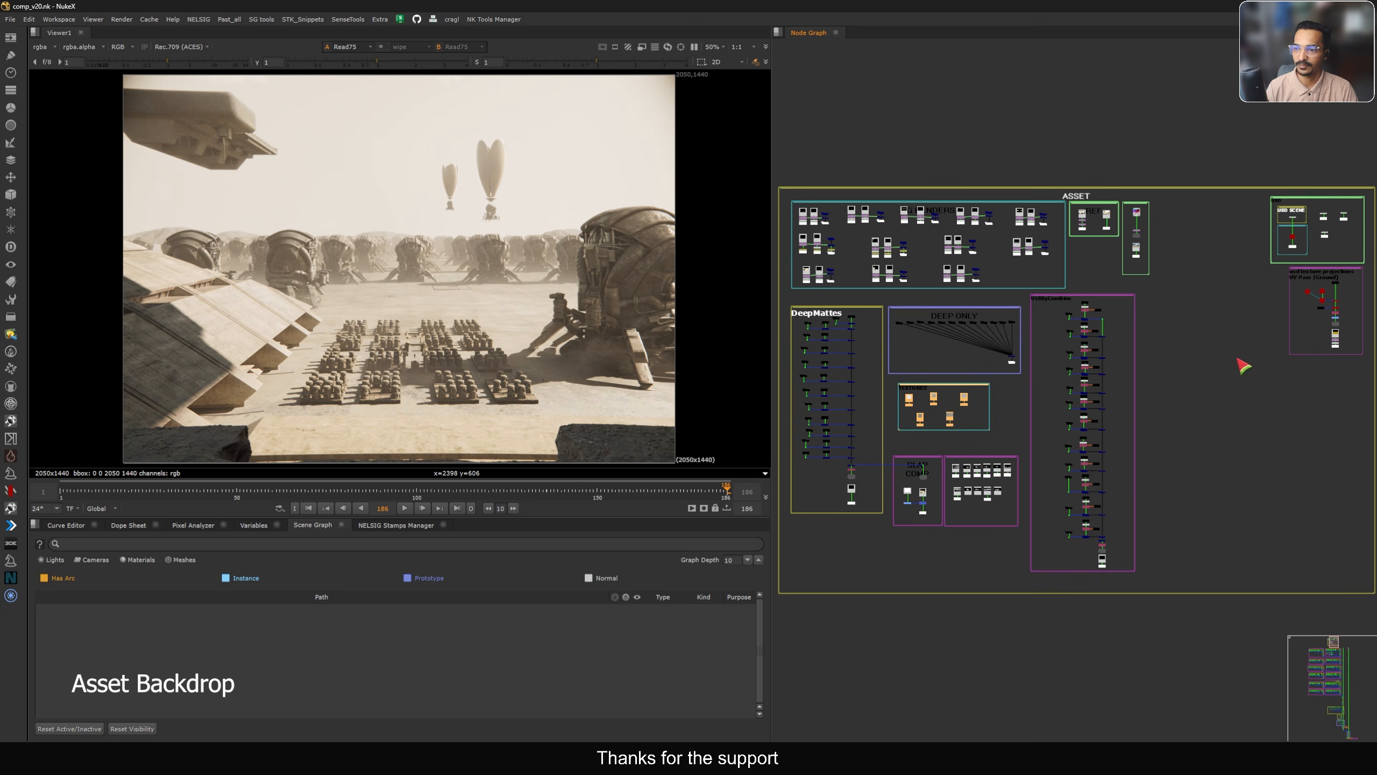
# Examine the USD group and the USD texture projections UV Pass (Ground) group in the ASSET backdrop
pyautogui.moveTo(1239, 363); pyautogui.dragTo(947, 396, button='middle')
pyautogui.scroll(4, 1000, 276)
pyautogui.moveTo(1236, 140); pyautogui.dragTo(907, 545)
pyautogui.click(918, 357)
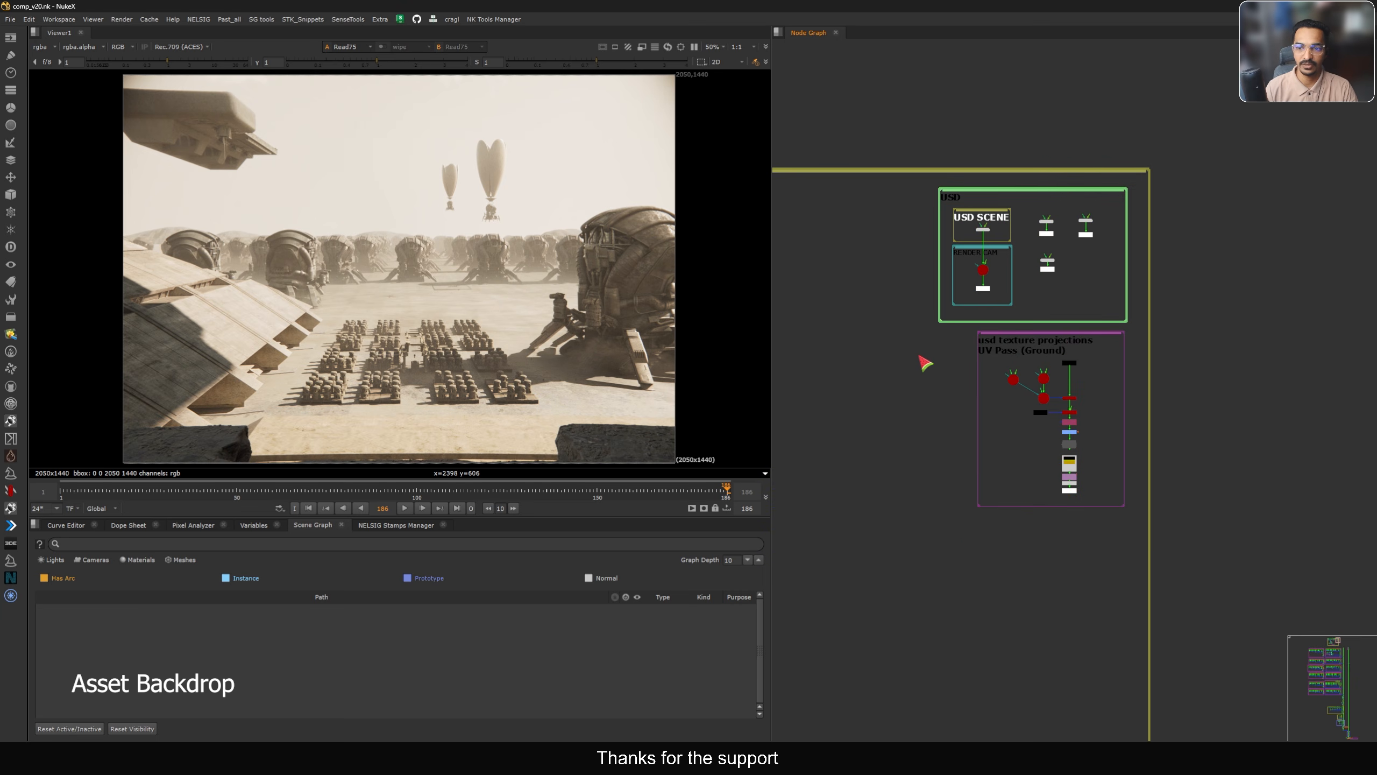
pyautogui.scroll(8, 986, 227)
pyautogui.moveTo(1113, 227); pyautogui.dragTo(819, 328)
pyautogui.moveTo(824, 323); pyautogui.dragTo(1063, 234)
pyautogui.scroll(-8, 1033, 300)
pyautogui.scroll(3, 1030, 300)
# View the Barrels, Crane and FarHarvesters AOV renders in the Viewer
pyautogui.click(1013, 283)
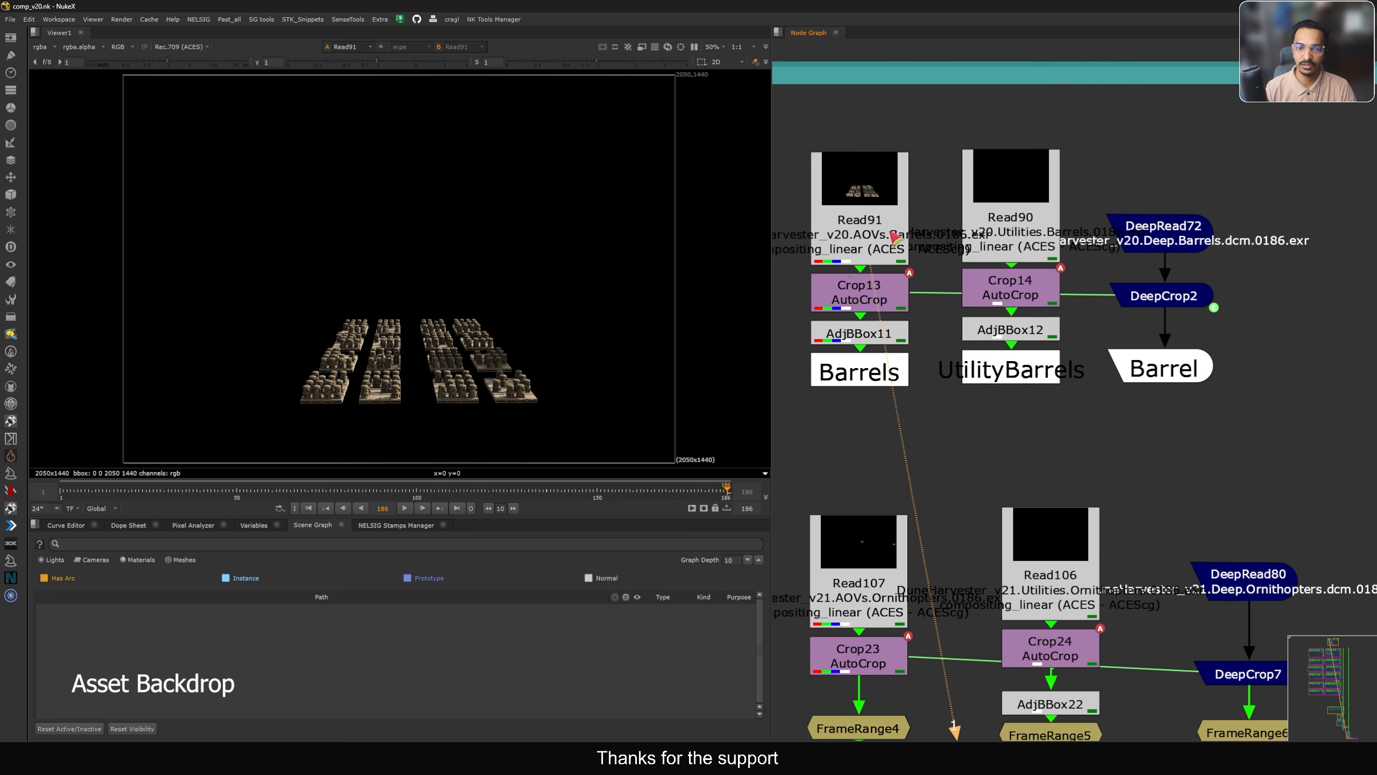
pyautogui.scroll(-5, 857, 559)
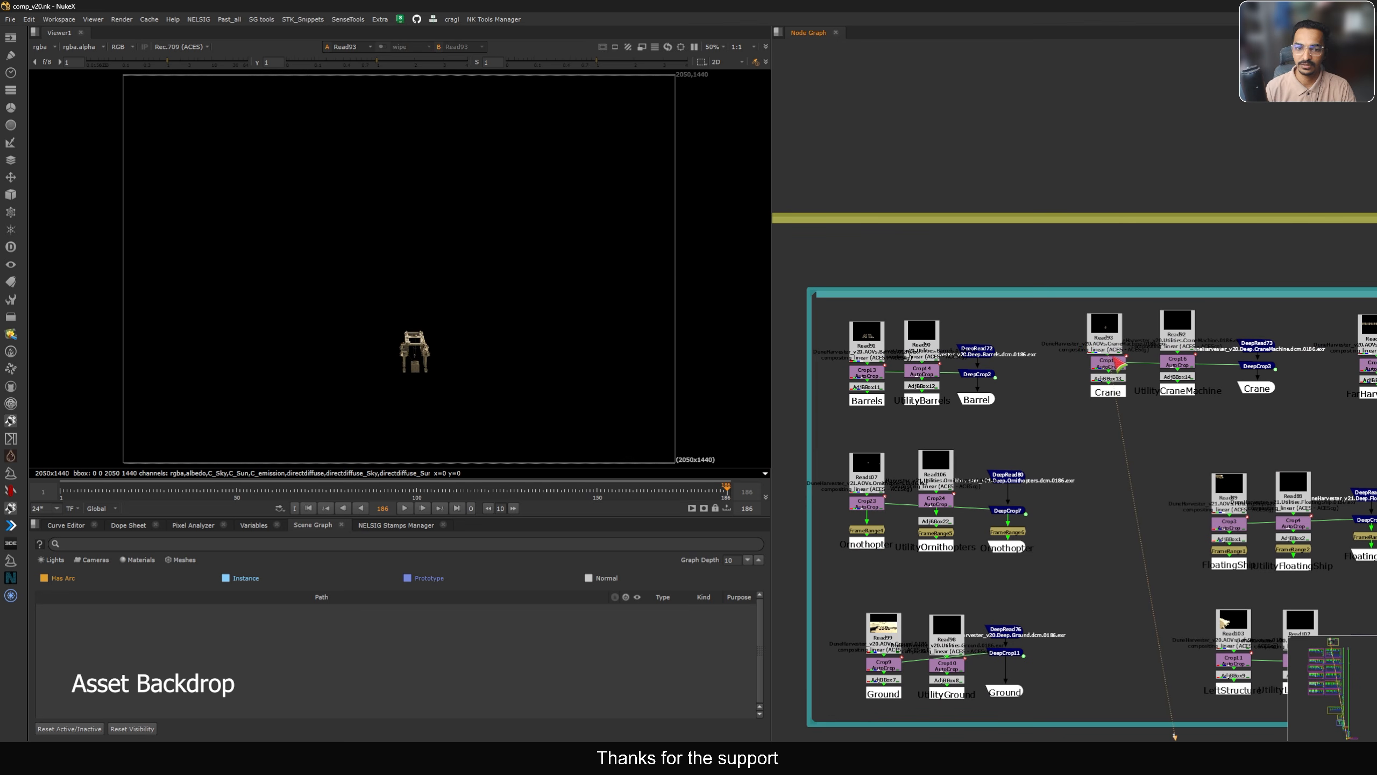
pyautogui.scroll(-3, 1109, 358)
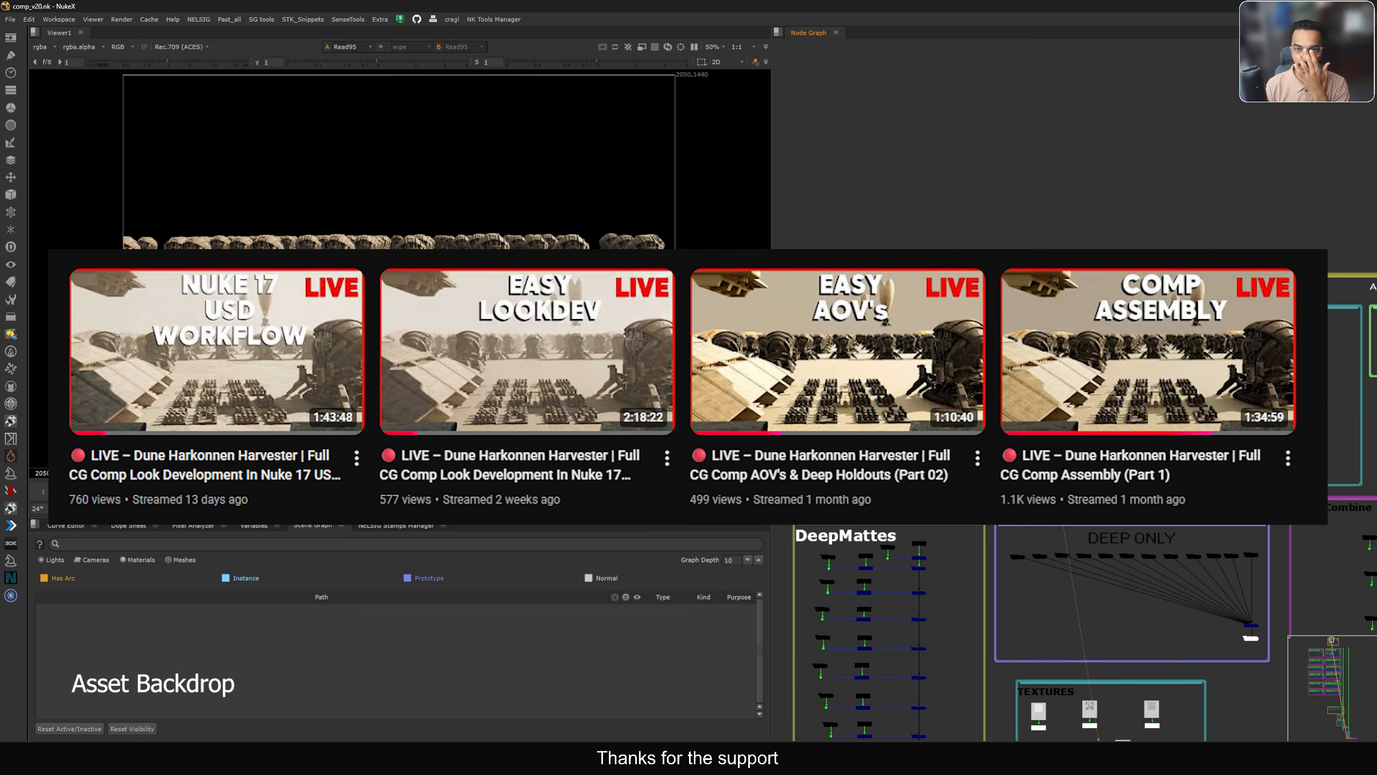
pyautogui.press('f')
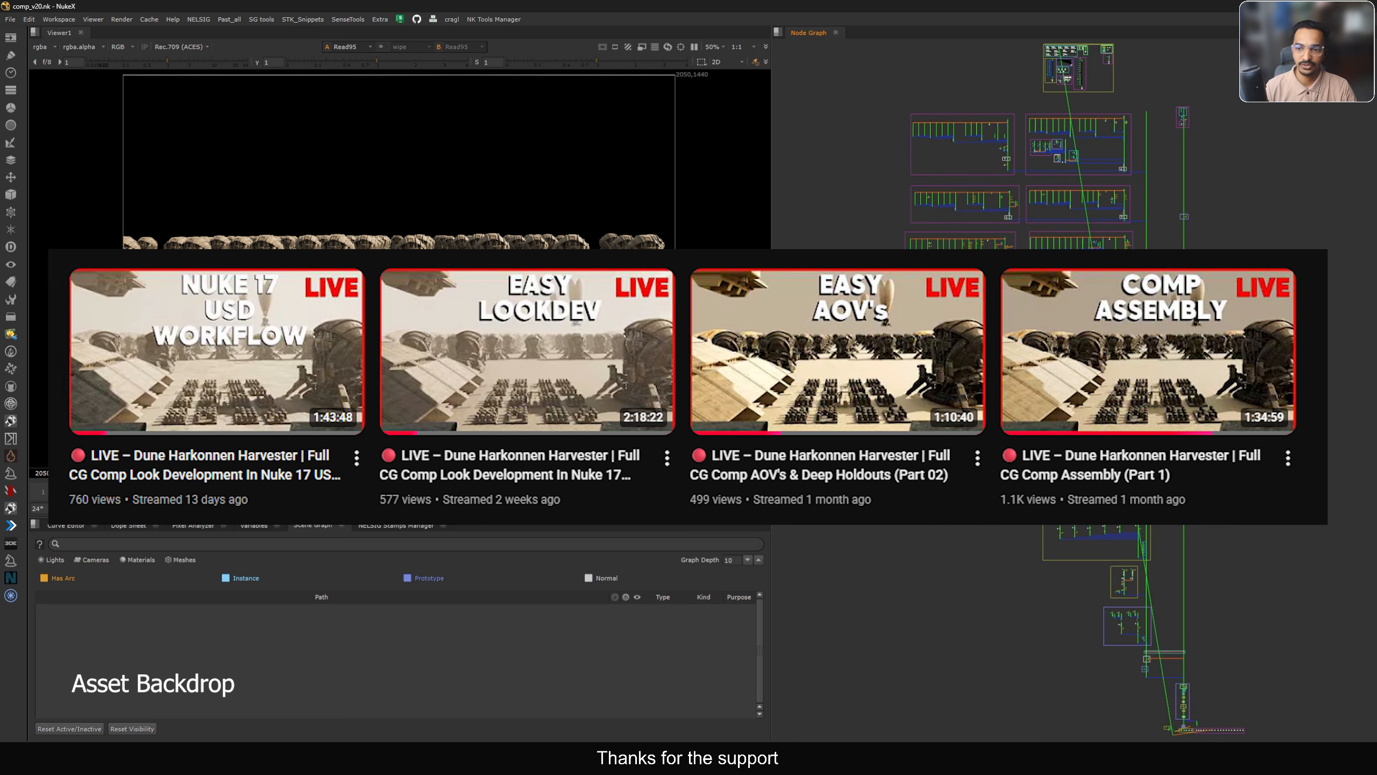
pyautogui.moveTo(1077, 63); pyautogui.dragTo(1071, 141, button='middle')
pyautogui.scroll(13, 1067, 146)
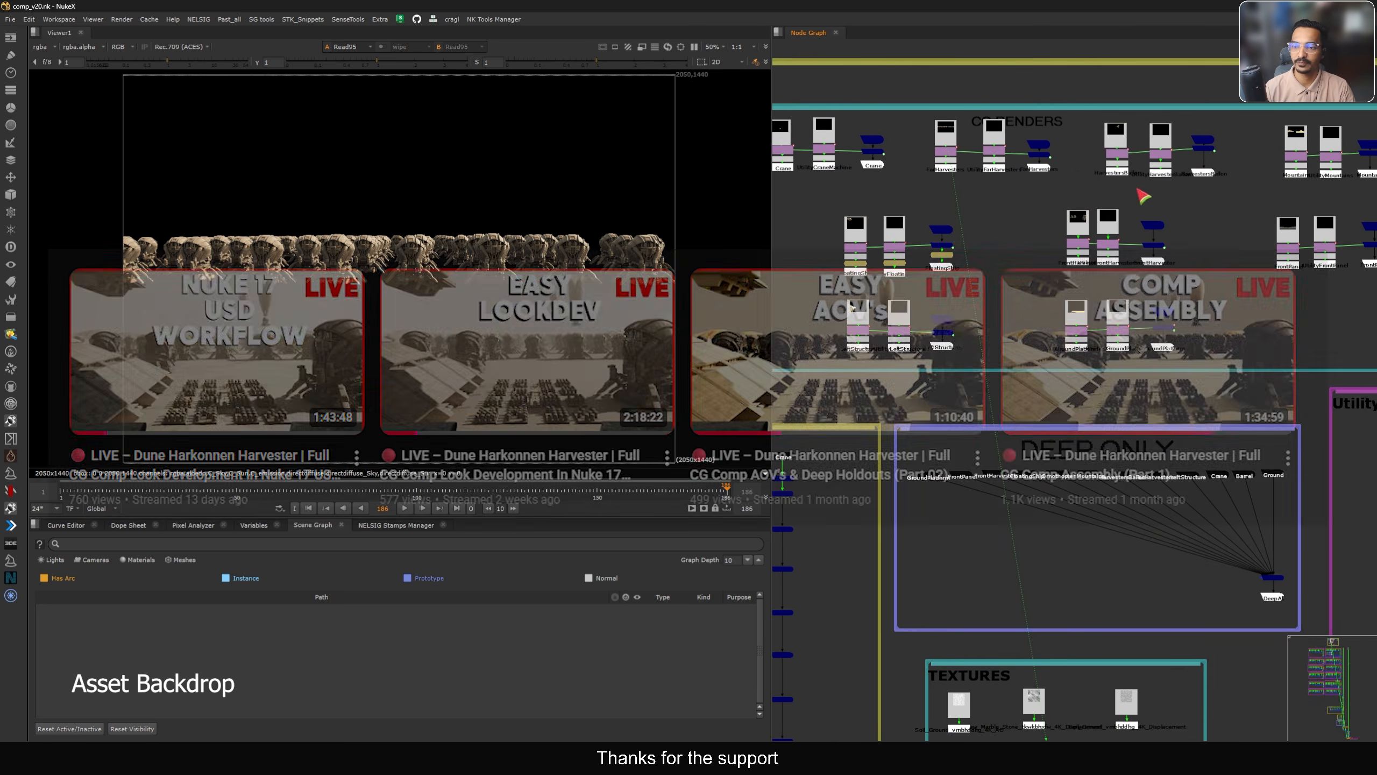
# View the HarvestersBallon and Mountains AOV renders in the Viewer
pyautogui.click(1117, 138)
pyautogui.press('1')
pyautogui.click(1297, 149)
pyautogui.press('1')
# Go to frame 24 and view the Barrels render through its Crop13 AutoCrop node
pyautogui.click(142, 493)
pyautogui.moveTo(818, 163); pyautogui.dragTo(1106, 279, button='middle')
pyautogui.scroll(10, 929, 266)
pyautogui.moveTo(982, 243); pyautogui.dragTo(984, 253, button='middle')
pyautogui.click(1011, 266)
pyautogui.press('1')
pyautogui.click(941, 293)
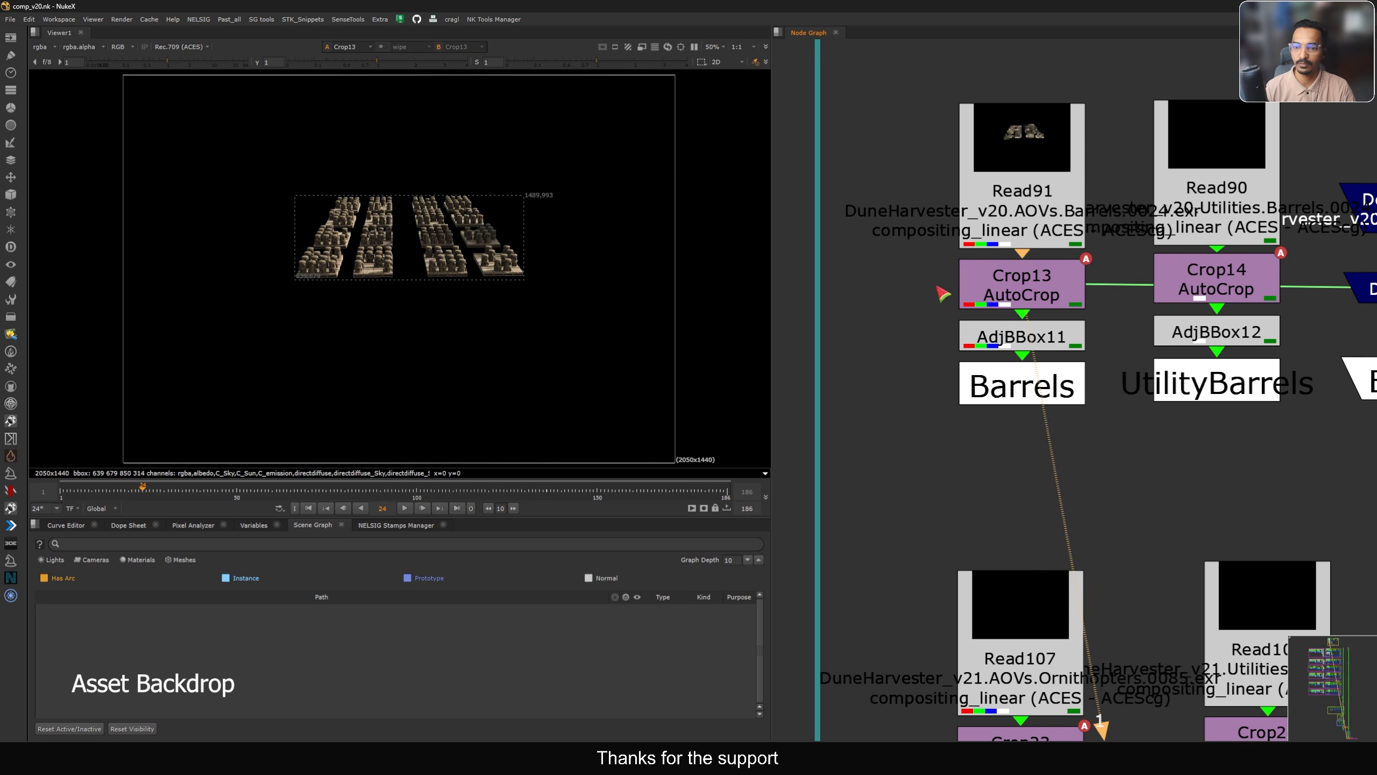
# Compare the uncropped Barrels render Read91 with the Crop13 AutoCrop result in the Viewer
pyautogui.moveTo(941, 293); pyautogui.dragTo(913, 298, button='middle')
pyautogui.click(987, 286)
pyautogui.click(995, 219)
pyautogui.press('1')
pyautogui.click(996, 274)
pyautogui.click(996, 278)
pyautogui.press('1')
pyautogui.click(924, 312)
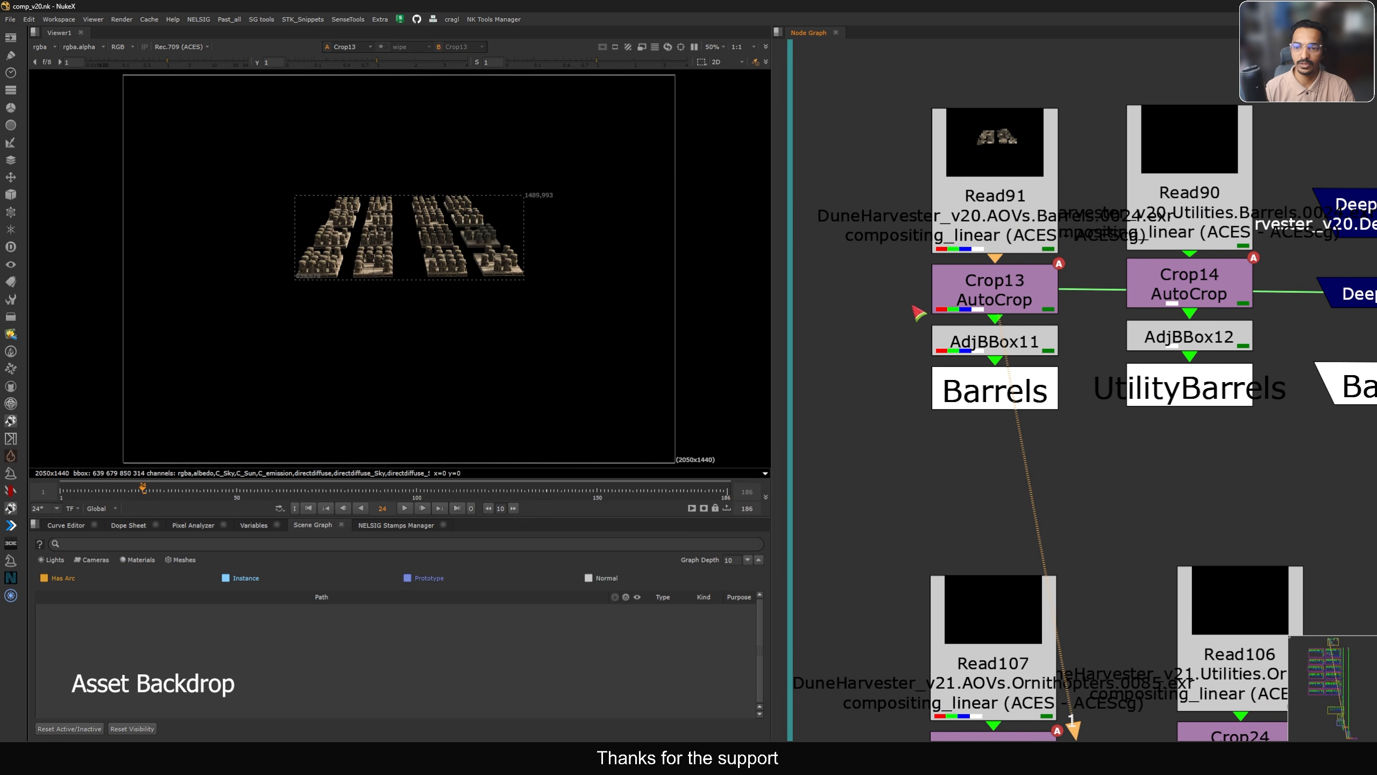
# Move Read91 up away from Crop13, select all nodes containing "autocrop", and close the Crop13 properties
pyautogui.press('Tab')
pyautogui.moveTo(988, 195); pyautogui.dragTo(987, 139)
pyautogui.press('Tab')
pyautogui.click(853, 309)
pyautogui.click(992, 158)
pyautogui.press('/')
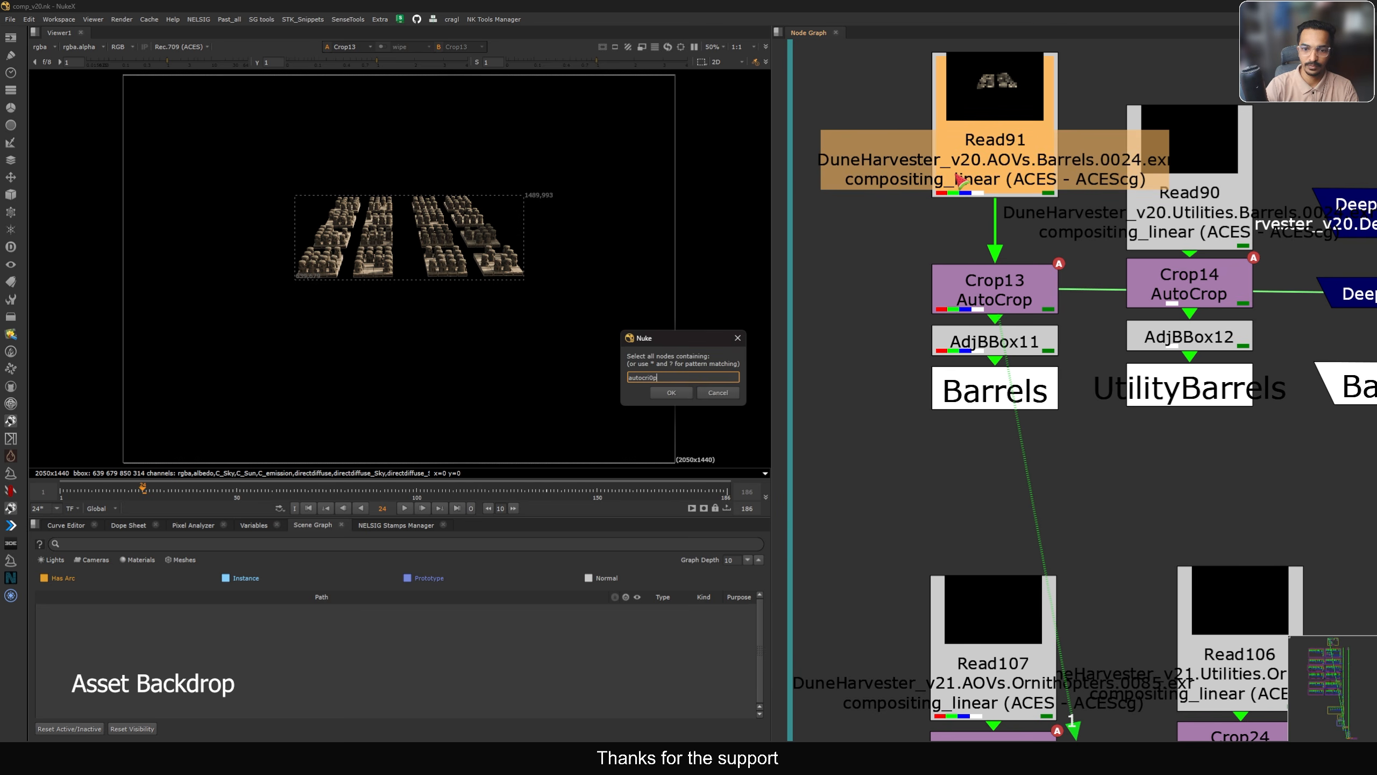
pyautogui.press('Return')
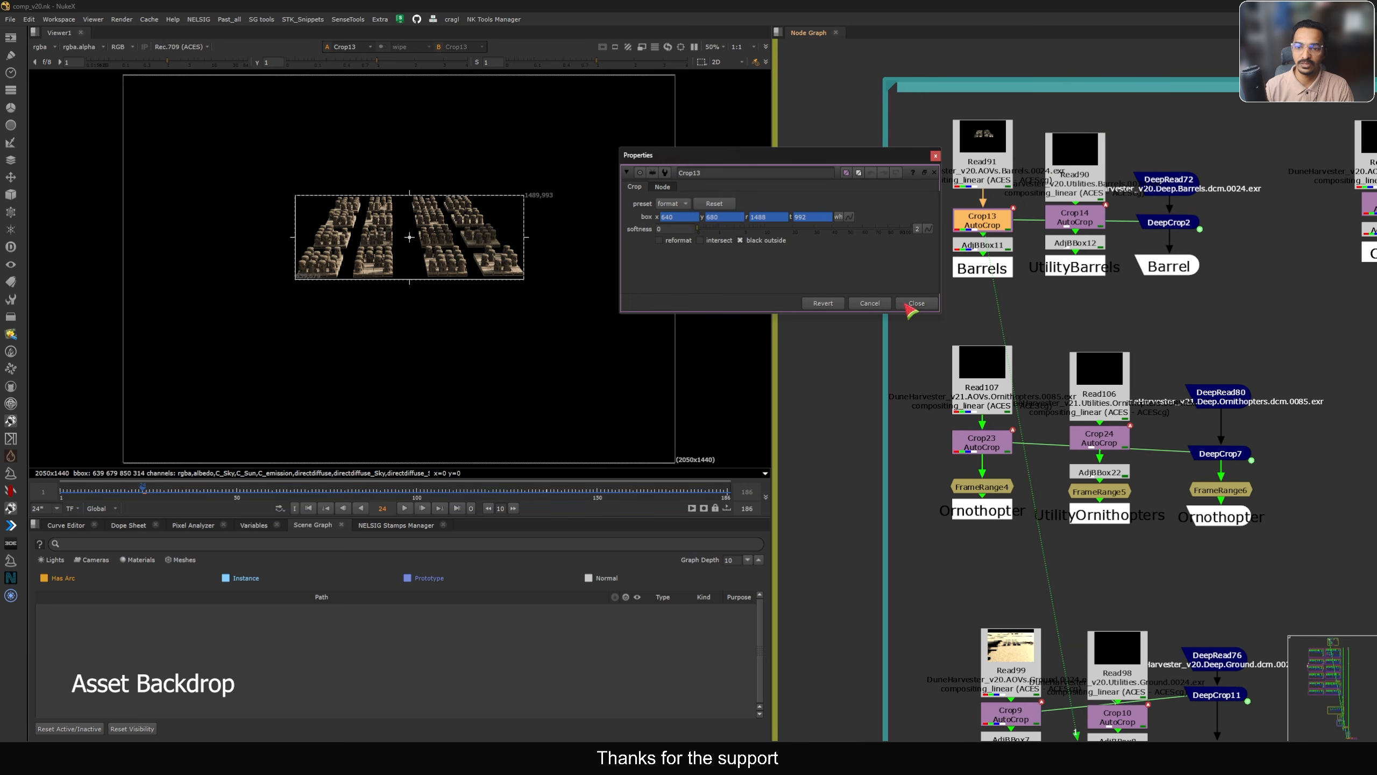
pyautogui.click(915, 304)
# View the UtilityBarrels render Read90 and move its node slightly up from Crop14
pyautogui.click(1066, 190)
pyautogui.press('1')
pyautogui.moveTo(1067, 190); pyautogui.dragTo(998, 205, button='middle')
pyautogui.moveTo(997, 197); pyautogui.dragTo(994, 189)
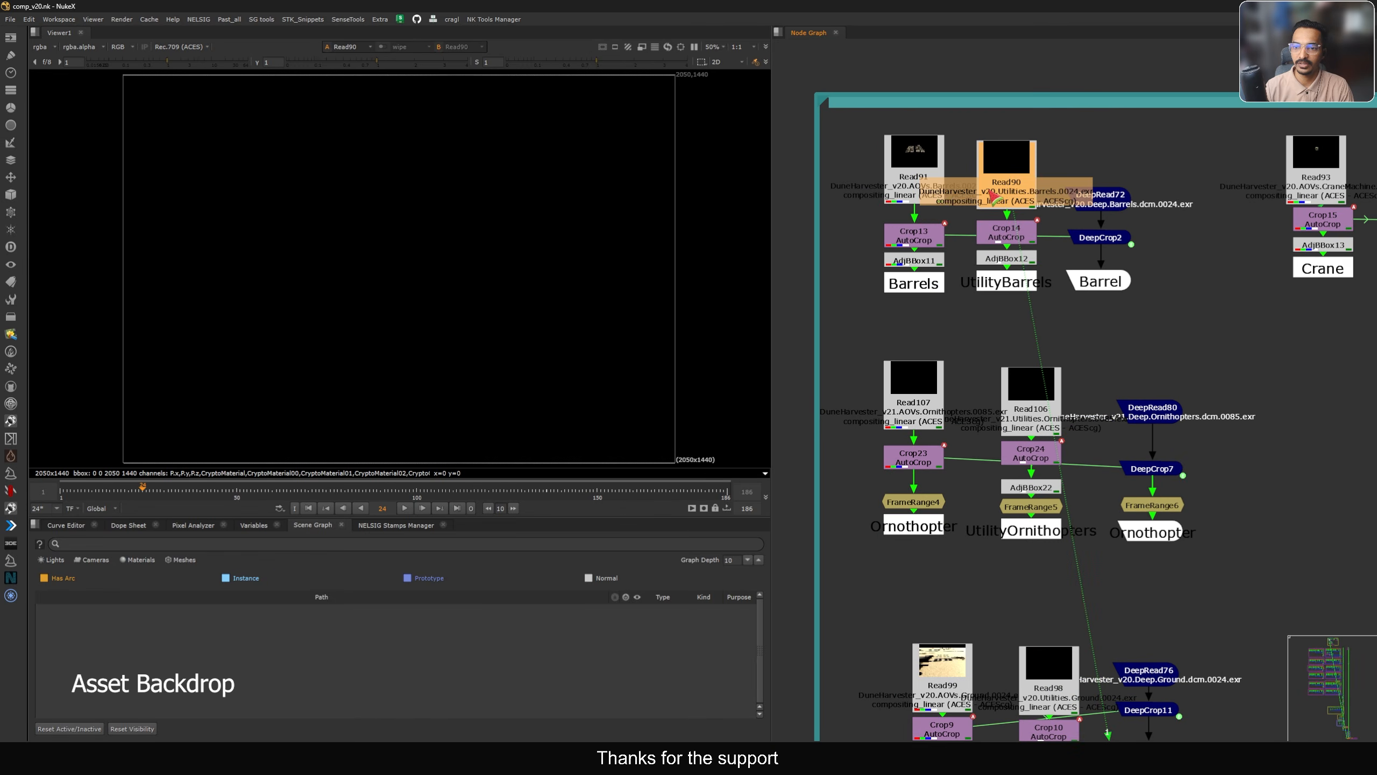
pyautogui.scroll(3, 994, 187)
# View the deep Barrels render DeepRead72 and move its node up from DeepCrop2
pyautogui.click(1106, 169)
pyautogui.moveTo(1201, 212); pyautogui.dragTo(1005, 206, button='middle')
pyautogui.click(1073, 216)
pyautogui.press('1')
pyautogui.click(1047, 184)
pyautogui.moveTo(1063, 218); pyautogui.dragTo(1064, 194)
pyautogui.moveTo(1033, 185); pyautogui.dragTo(1193, 217, button='middle')
# View the Barrels AOV render Read91 again and look through its available channel layers
pyautogui.click(901, 230)
pyautogui.press('1')
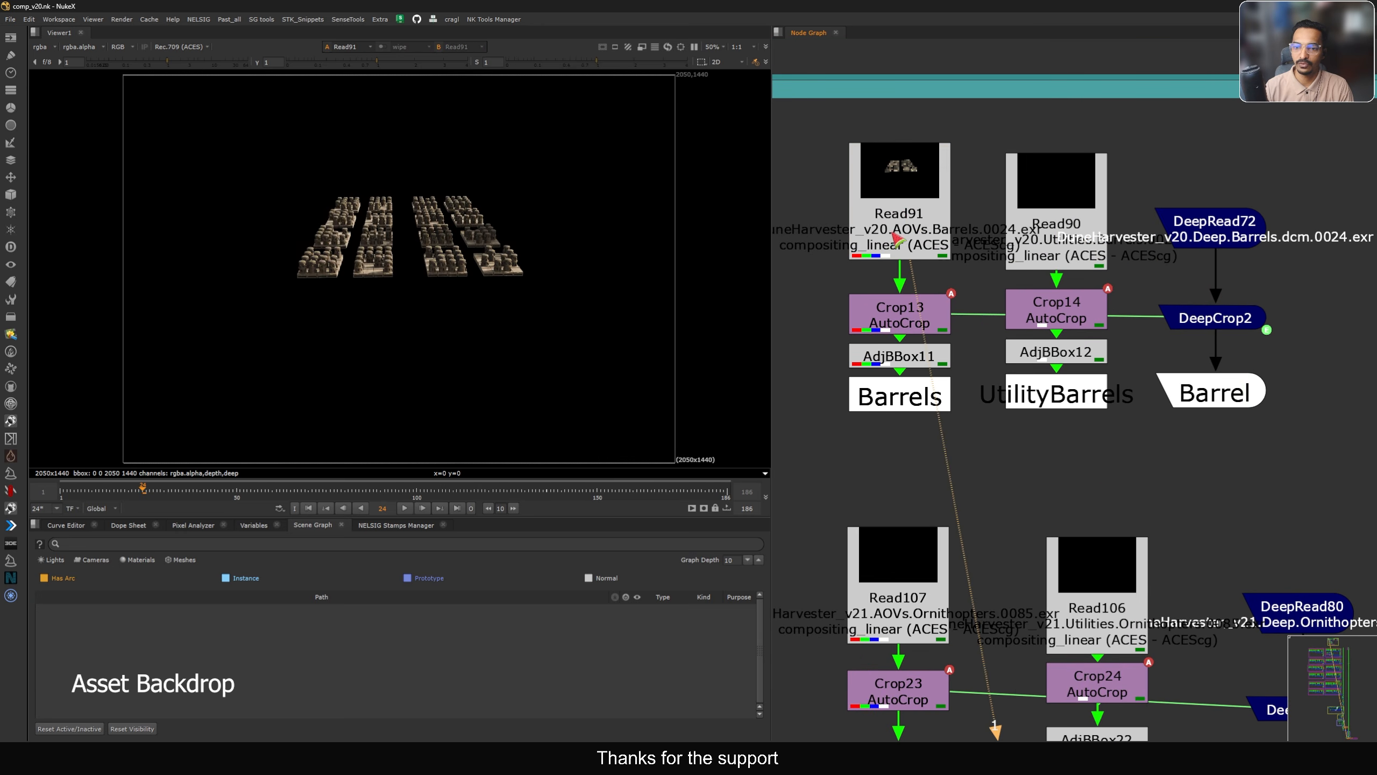
pyautogui.scroll(5, 912, 214)
pyautogui.moveTo(1045, 222); pyautogui.dragTo(952, 225, button='middle')
pyautogui.scroll(-2, 955, 232)
pyautogui.scroll(2, 955, 232)
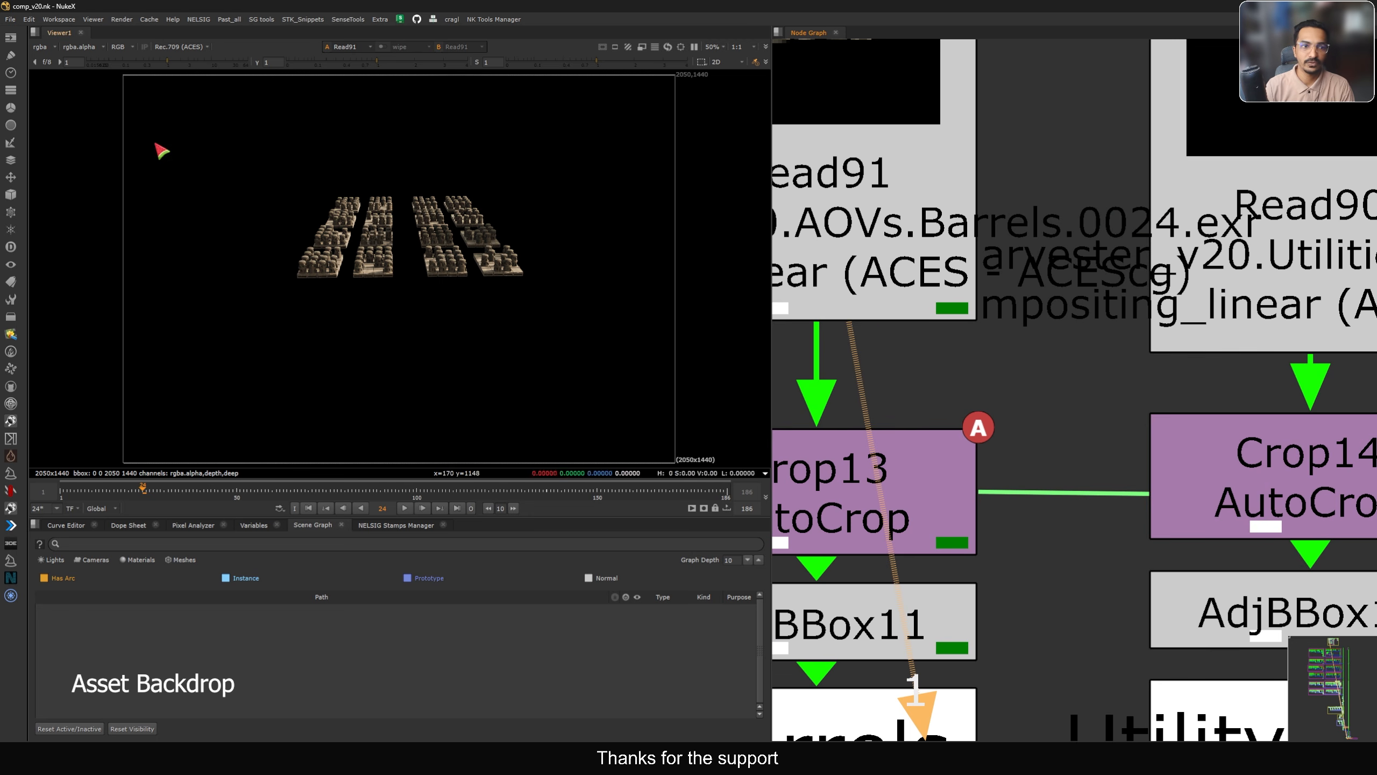
pyautogui.click(43, 48)
pyautogui.click(61, 106)
pyautogui.click(43, 47)
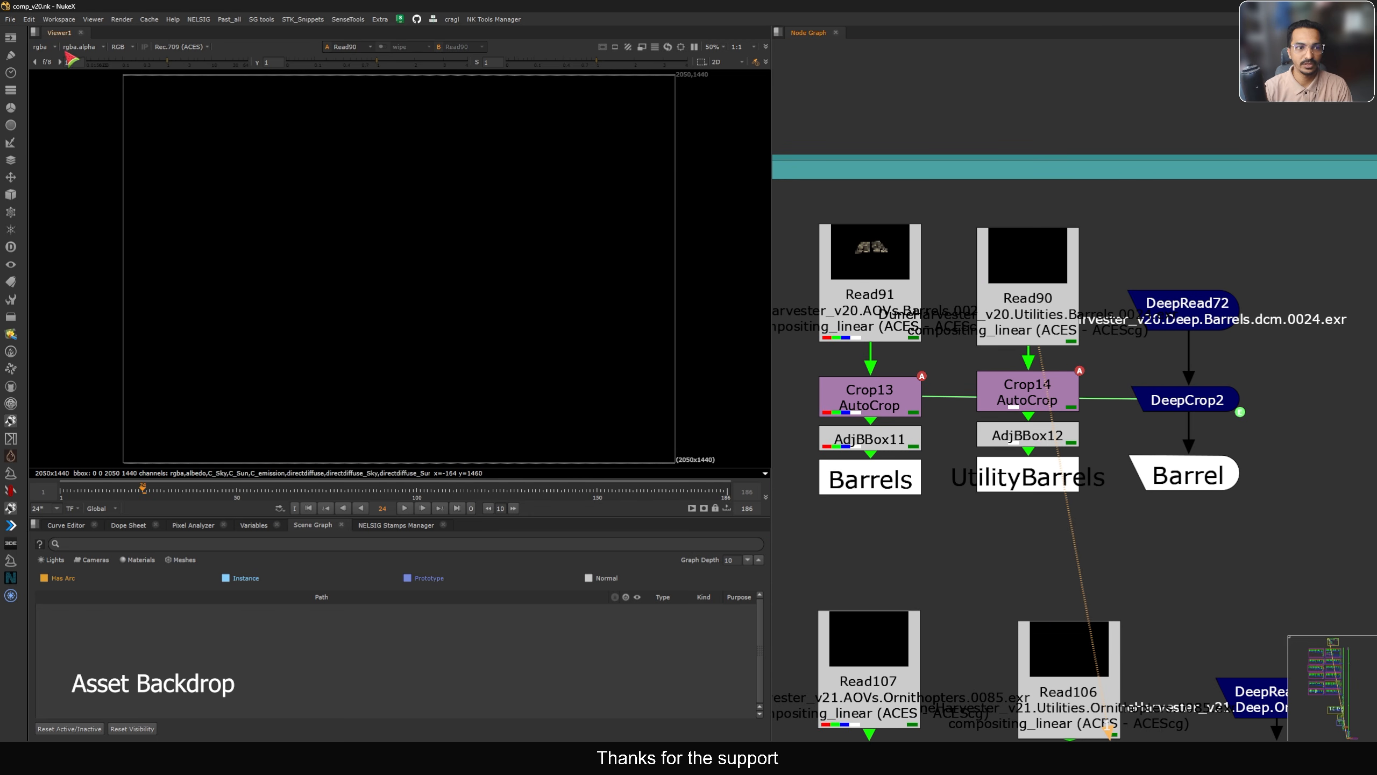
# Display the N and position layers of the UtilityBarrels render, ending on the rgba layer
pyautogui.click(43, 48)
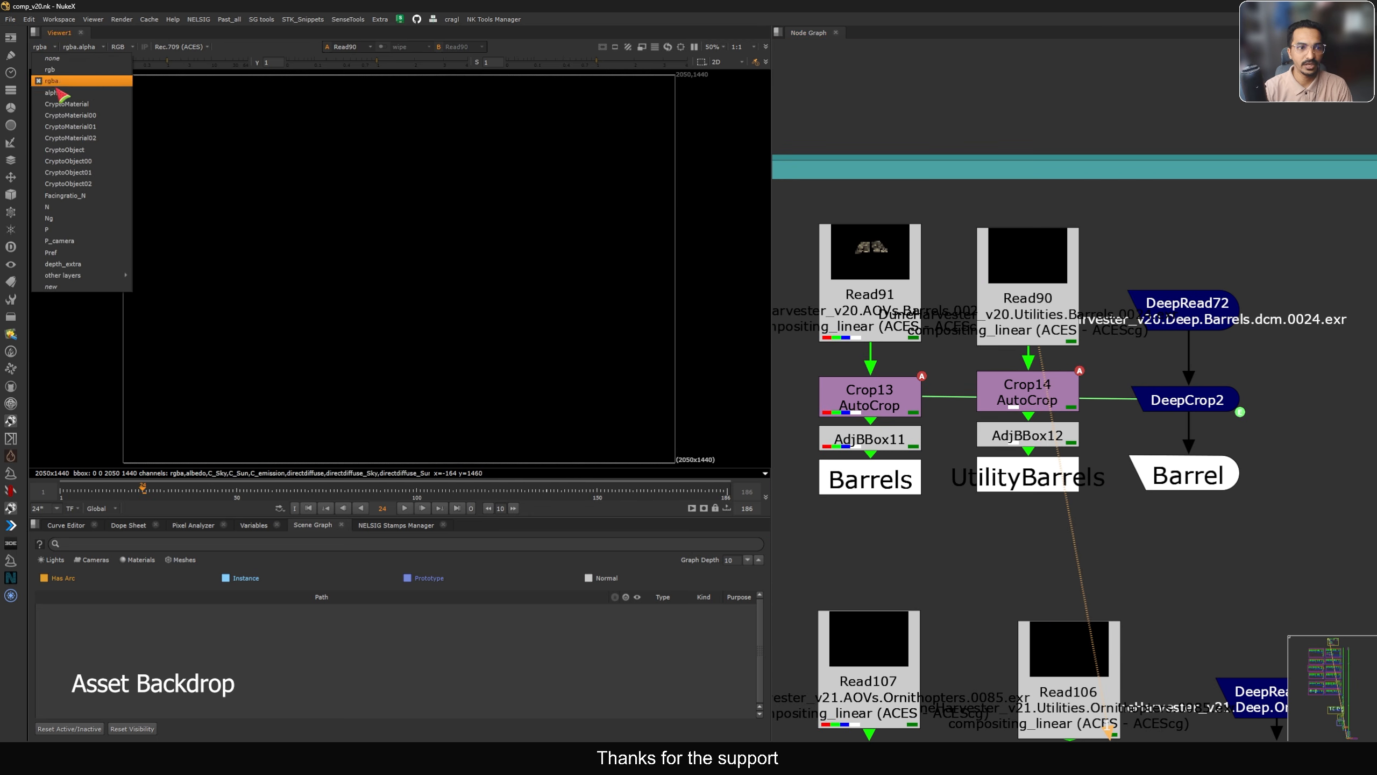
pyautogui.click(66, 207)
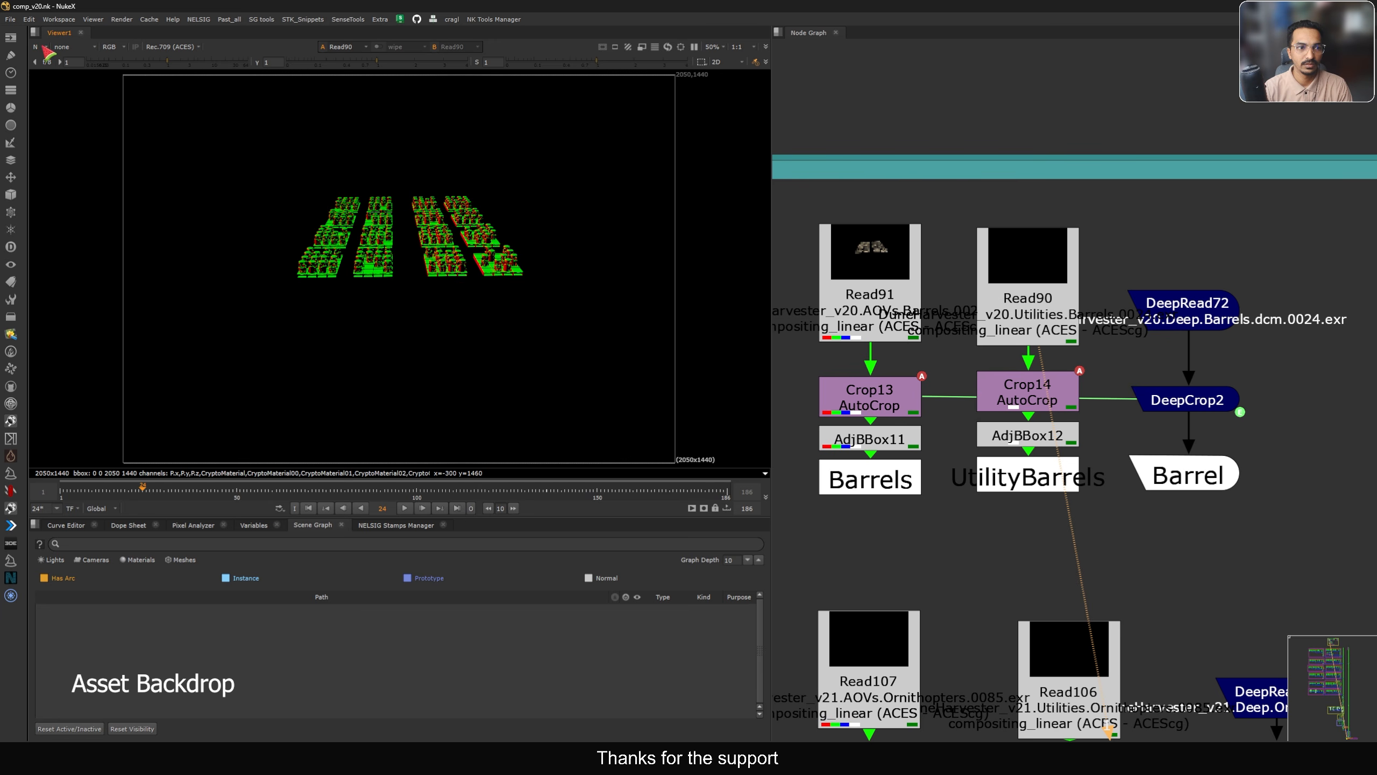
pyautogui.click(46, 50)
pyautogui.click(57, 236)
pyautogui.click(45, 49)
pyautogui.click(56, 94)
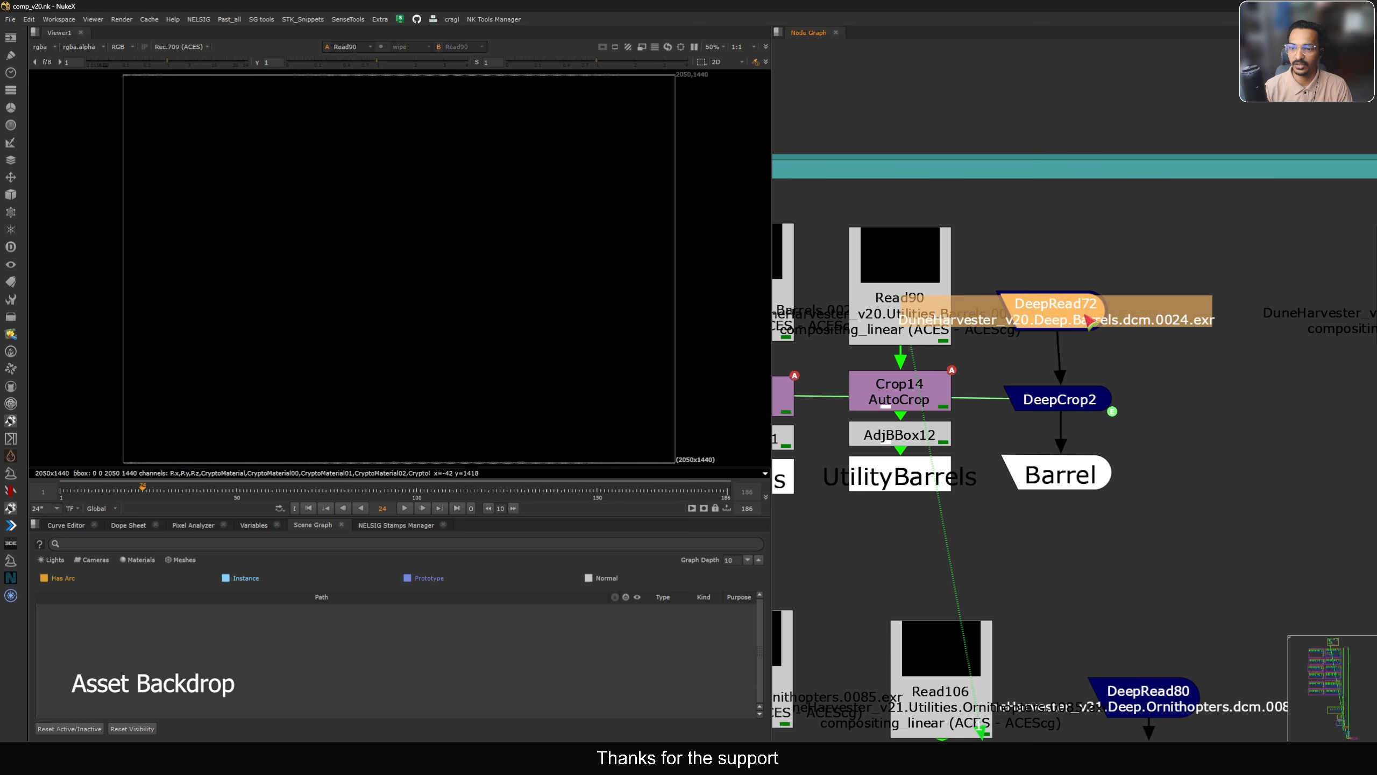
# View the deep Barrels render, the Crane render and the left structure render
pyautogui.press('1')
pyautogui.moveTo(1093, 359); pyautogui.dragTo(1108, 342, button='middle')
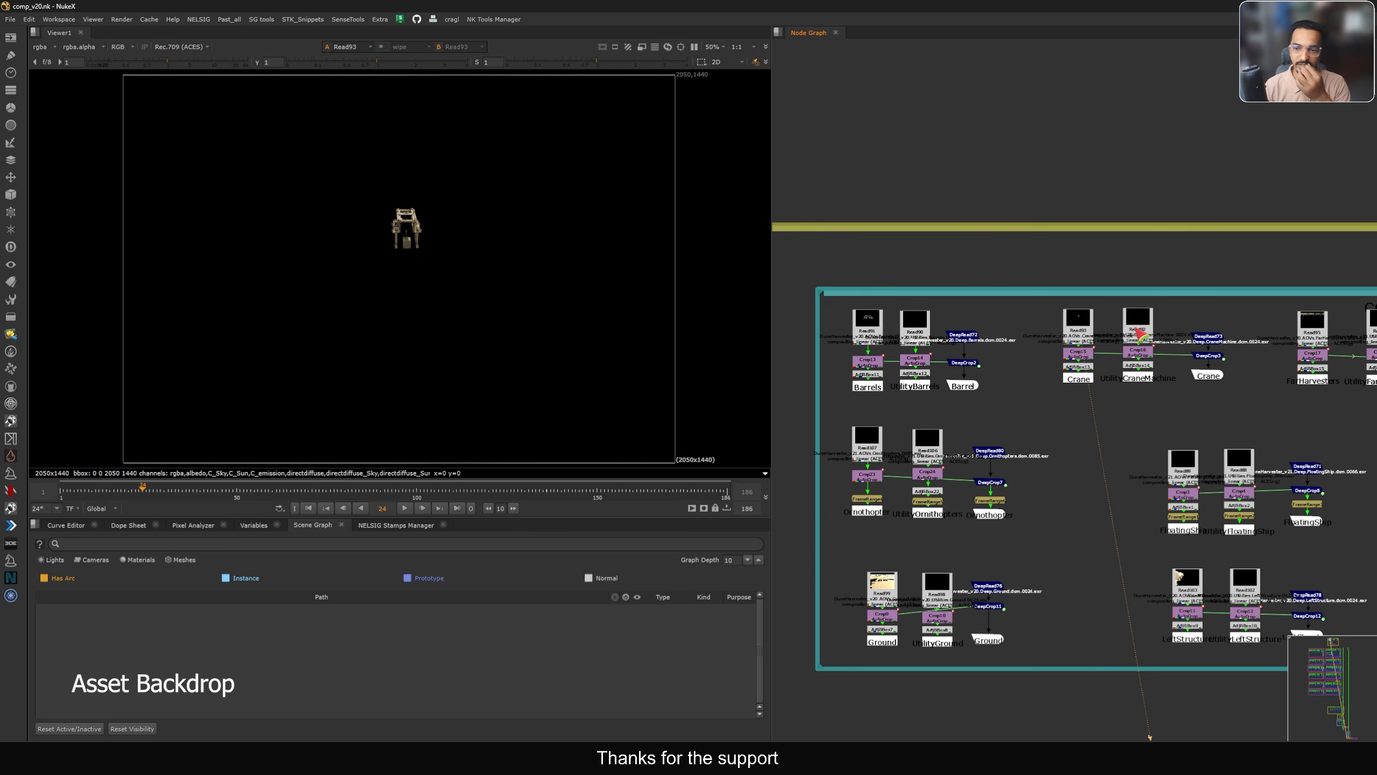
pyautogui.moveTo(1208, 391); pyautogui.dragTo(1196, 353, button='middle')
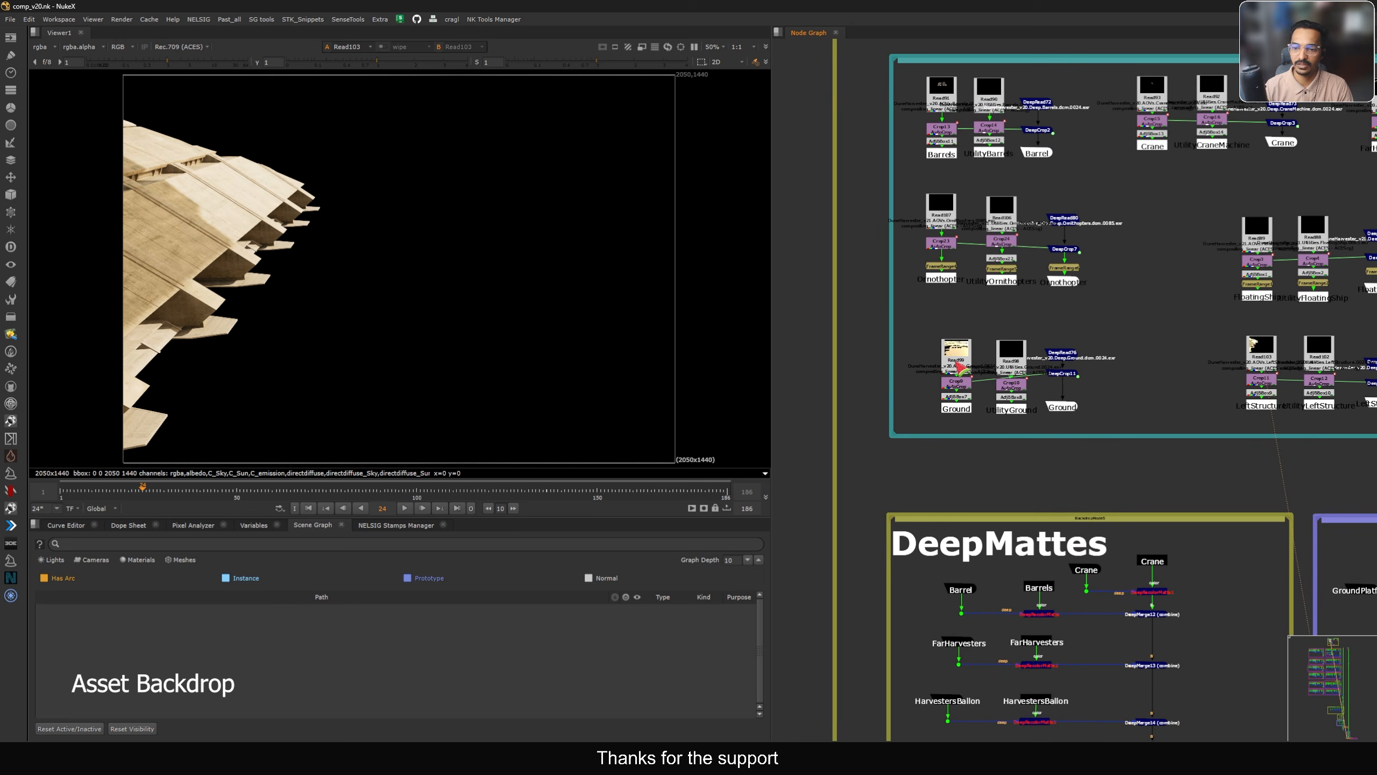
# View the Ground AOV render Read99, scrub through its frames and go to the last frame
pyautogui.click(950, 352)
pyautogui.press('1')
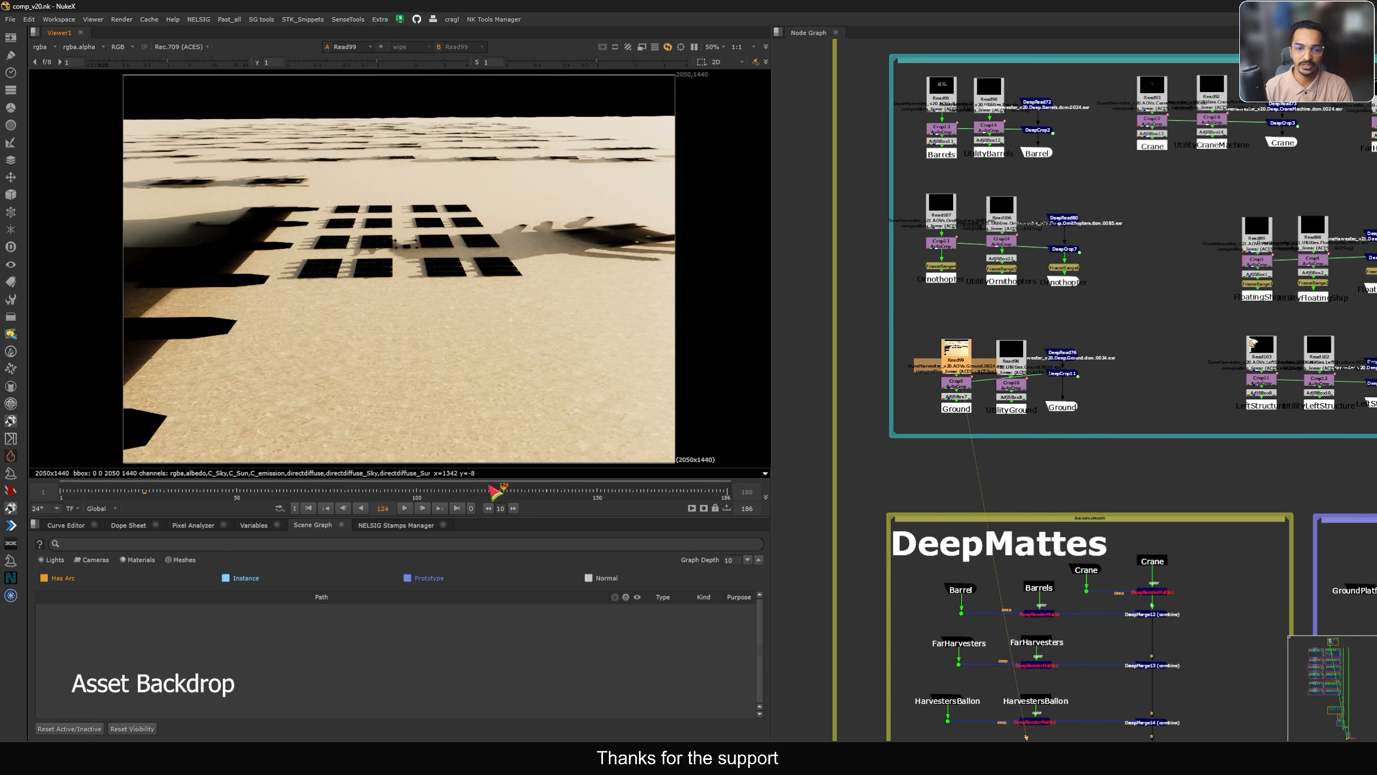
pyautogui.moveTo(502, 492); pyautogui.dragTo(390, 500)
pyautogui.click(457, 507)
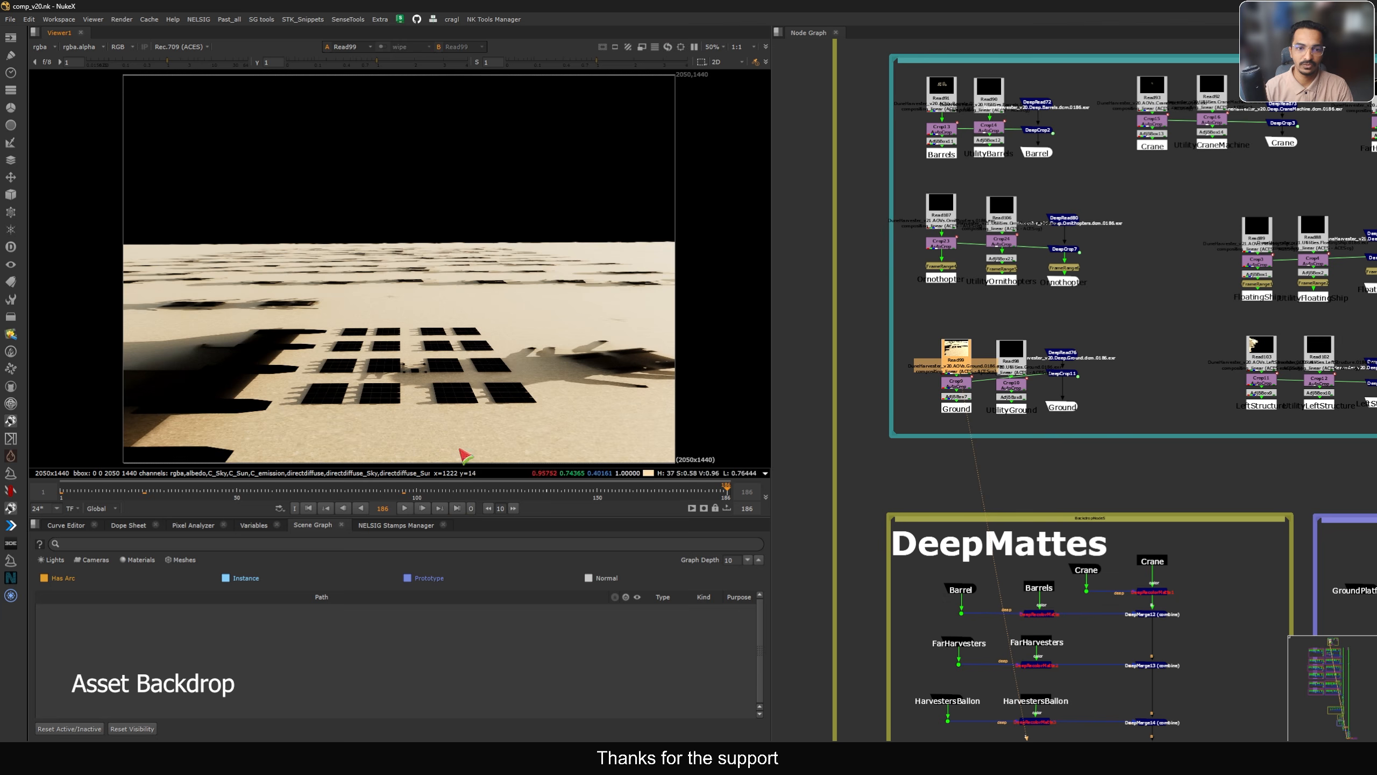
# View the GroundPlatform render Read42 and the FrontPanel render Read97
pyautogui.moveTo(1197, 403); pyautogui.dragTo(1035, 422, button='middle')
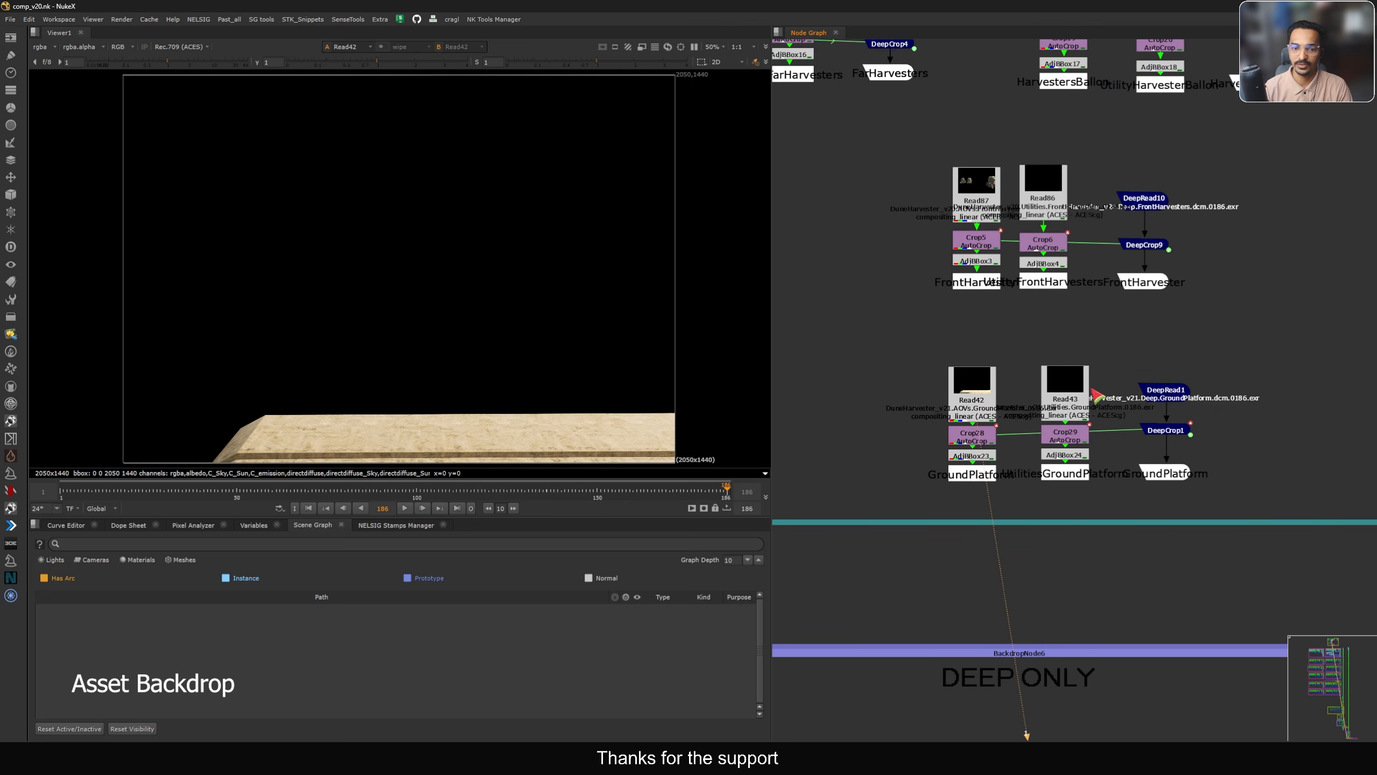
pyautogui.moveTo(1280, 408); pyautogui.dragTo(958, 540, button='middle')
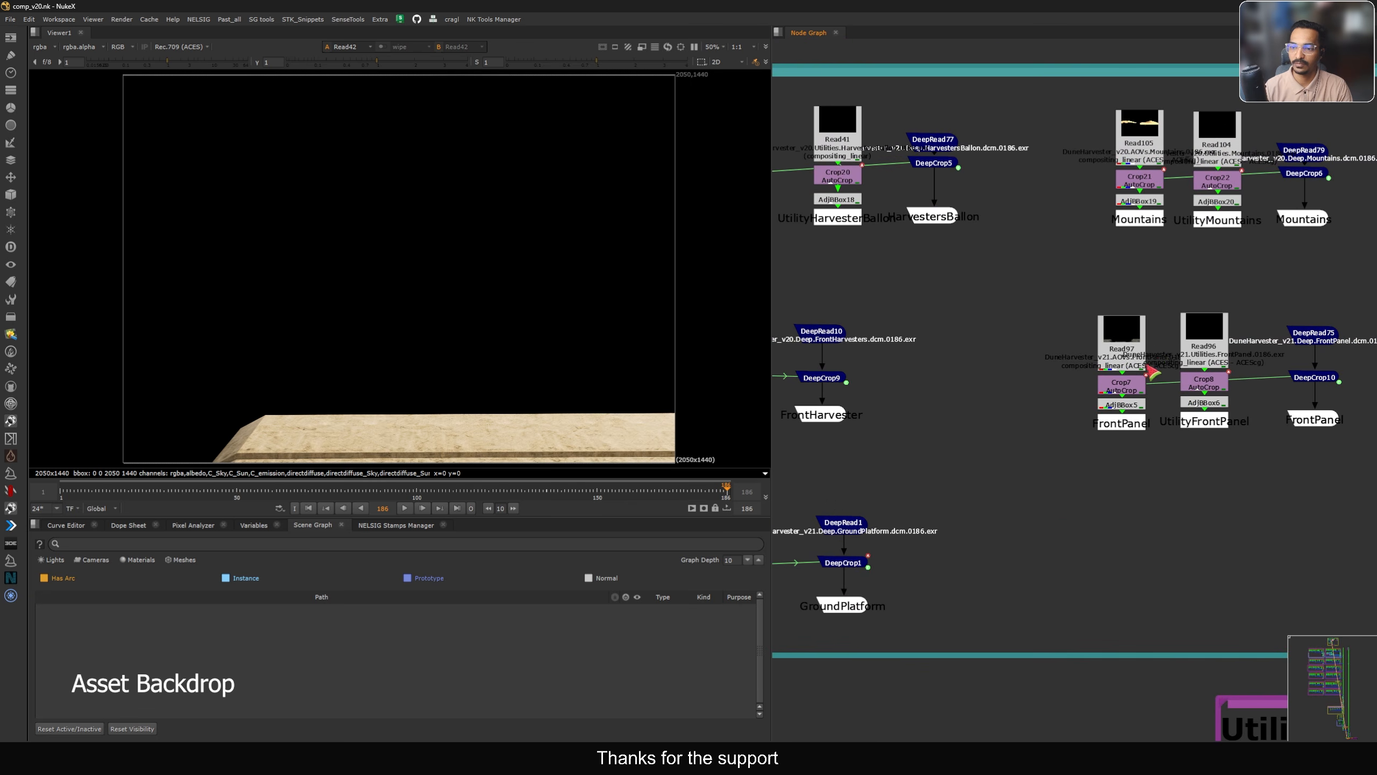
pyautogui.click(1123, 344)
pyautogui.press('1')
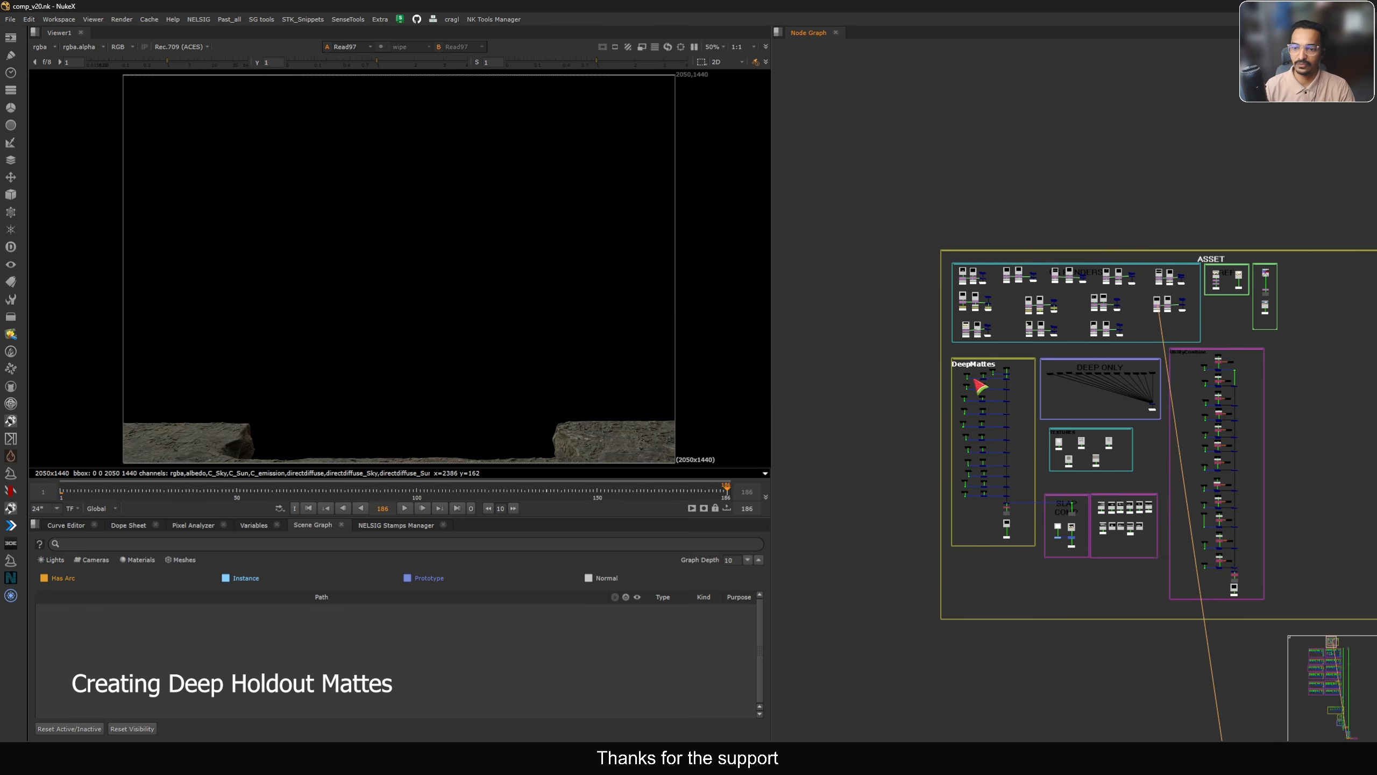
# View the upper recolor and merge nodes of the DeepMattes backdrop and follow the merge chain down
pyautogui.scroll(7, 974, 380)
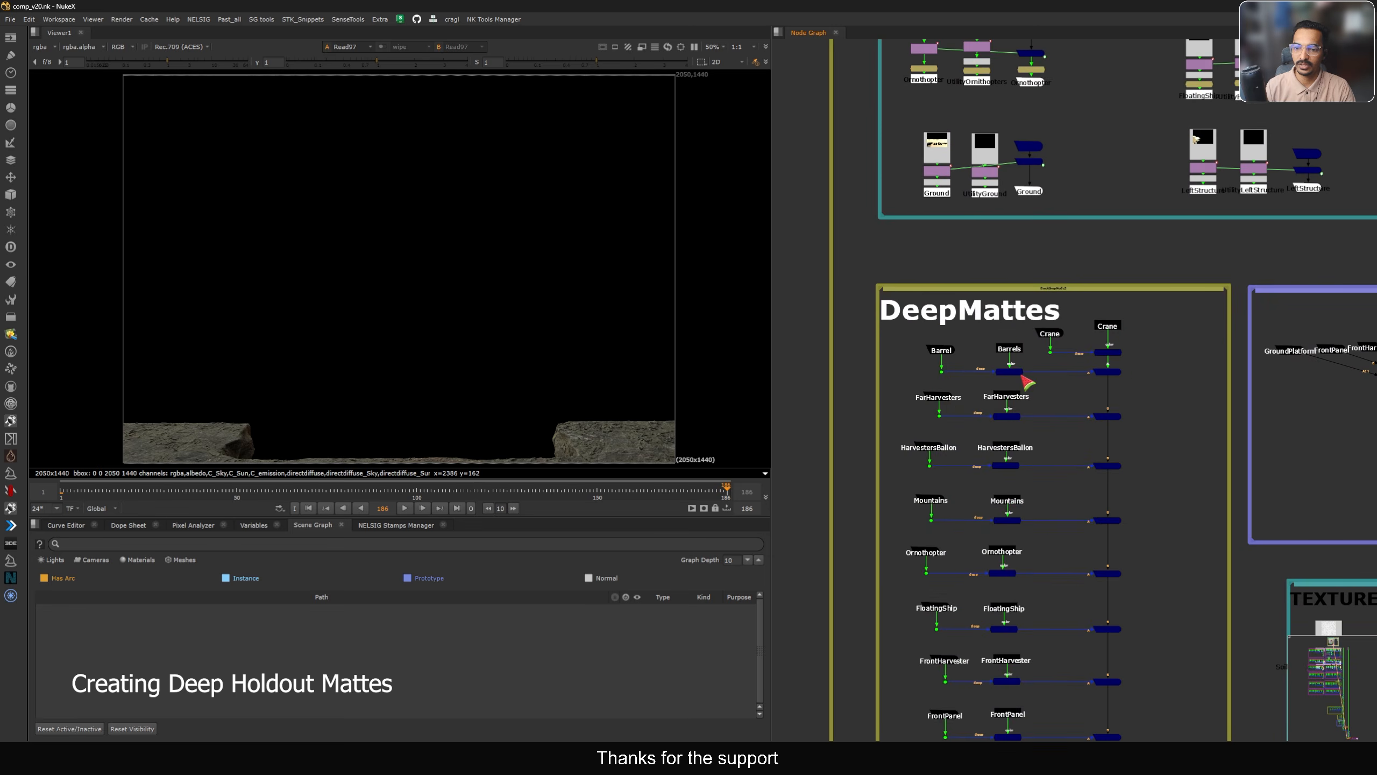
pyautogui.moveTo(1019, 374); pyautogui.dragTo(1034, 391, button='middle')
pyautogui.press('1')
pyautogui.moveTo(1158, 357); pyautogui.dragTo(1102, 401)
pyautogui.press('1')
pyautogui.moveTo(1108, 536); pyautogui.dragTo(1084, 260, button='middle')
pyautogui.moveTo(1123, 564); pyautogui.dragTo(1103, 389, button='middle')
# View the DeepToImage2 output at the end of the DeepMattes chain, check frame 10 and return to the last frame
pyautogui.scroll(4, 1106, 392)
pyautogui.moveTo(1151, 411); pyautogui.dragTo(1027, 456)
pyautogui.press('1')
pyautogui.click(1037, 464)
pyautogui.moveTo(1037, 464); pyautogui.dragTo(1024, 376, button='middle')
pyautogui.click(1077, 407)
pyautogui.press('1')
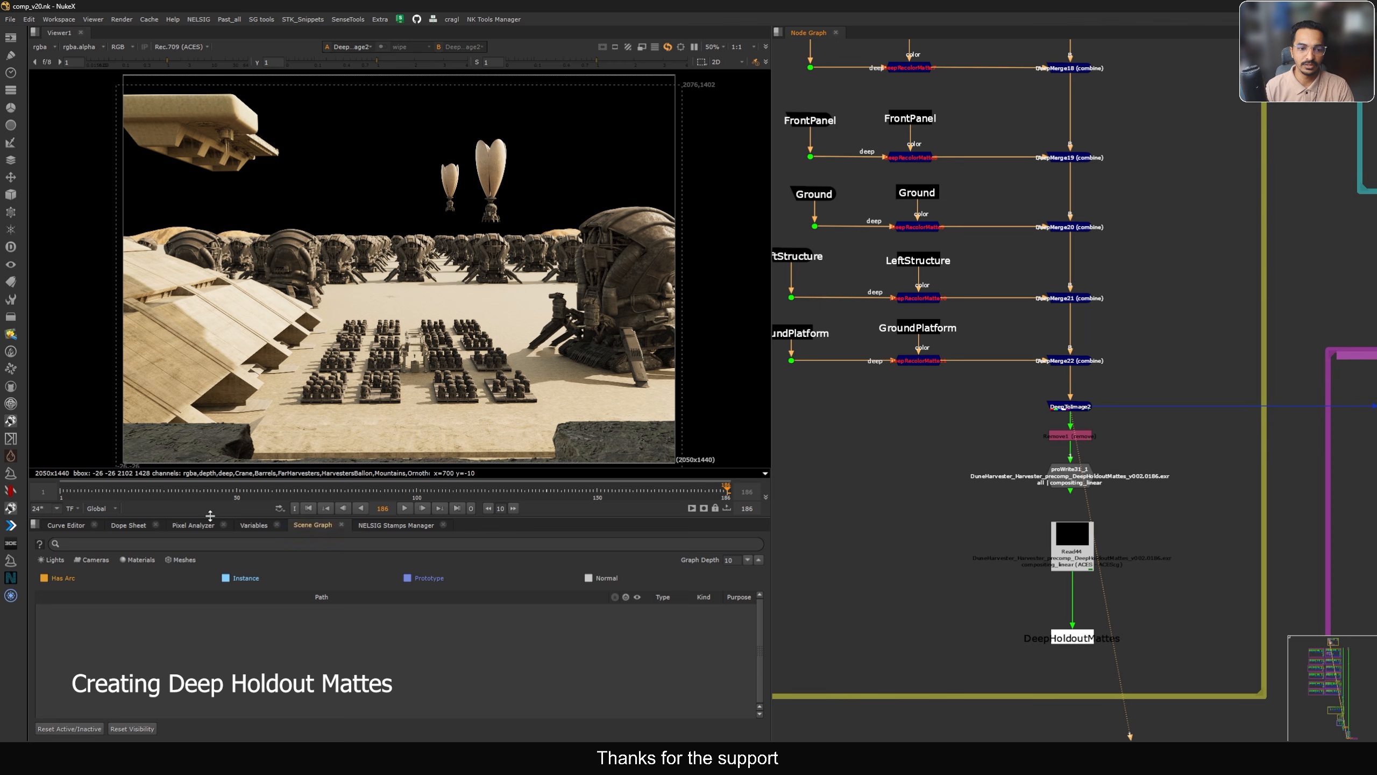
pyautogui.click(92, 491)
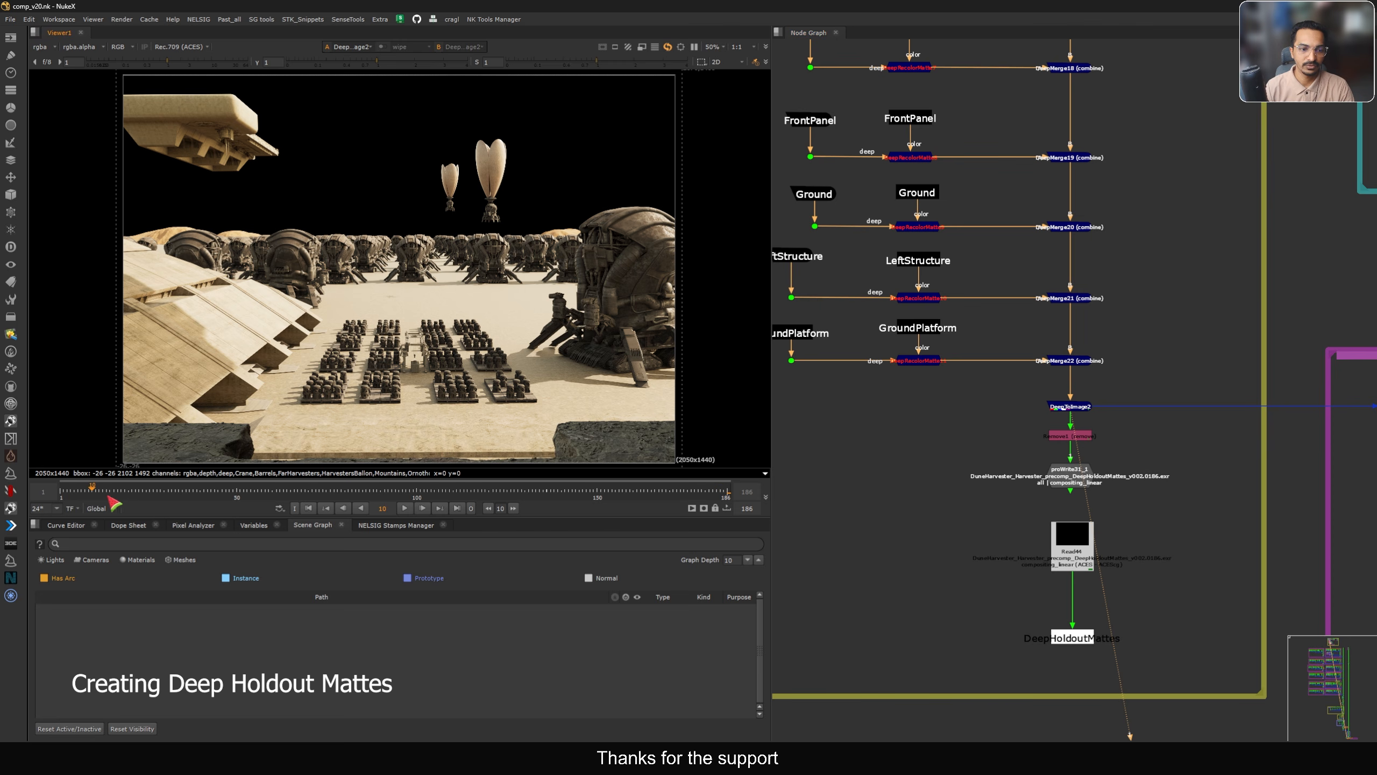
pyautogui.click(457, 509)
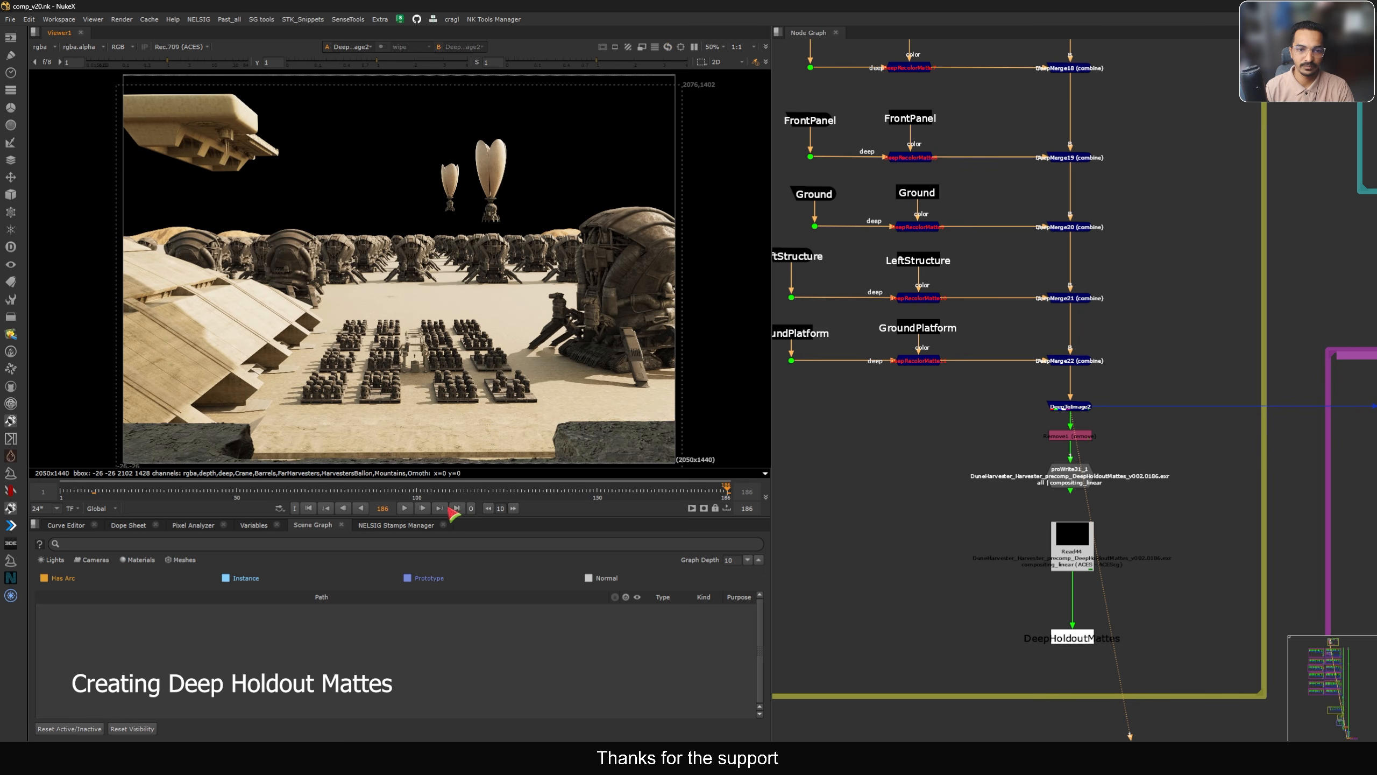
# Check the alpha of the DeepToImage2 output and look over the whole DeepMattes node chain
pyautogui.press('a')
pyautogui.press('a')
pyautogui.moveTo(1028, 431)
pyautogui.mouseDown(button='middle')
pyautogui.moveTo(1006, 383)
pyautogui.moveTo(1028, 453)
pyautogui.mouseUp(button='middle')
pyautogui.scroll(-6, 1028, 453)
pyautogui.scroll(6, 1012, 232)
pyautogui.moveTo(805, 192); pyautogui.dragTo(1153, 293)
pyautogui.scroll(-5, 1152, 293)
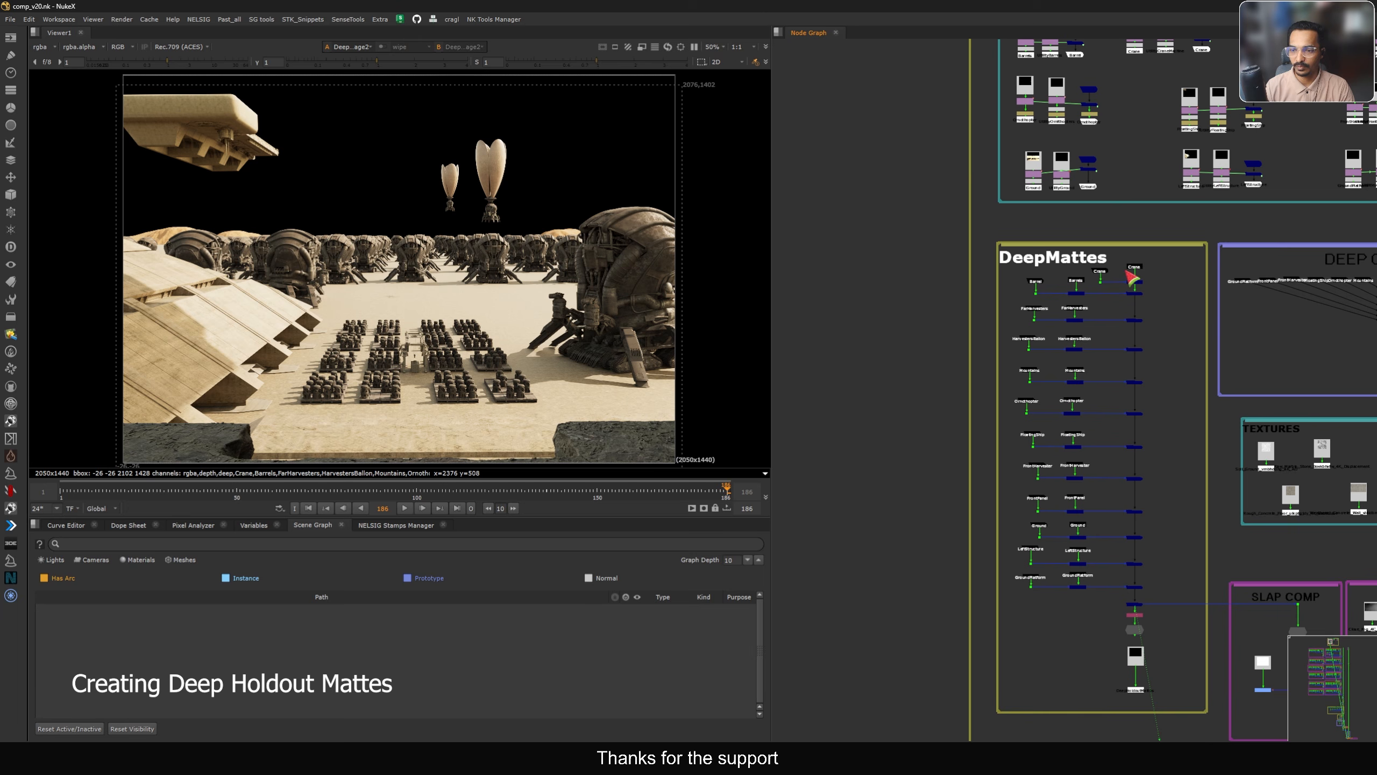
# View DeepRecolorMatte1 under the Crane stamp in the DeepMattes backdrop
pyautogui.scroll(5, 1135, 278)
pyautogui.moveTo(1235, 221); pyautogui.dragTo(1110, 263)
pyautogui.press('1')
pyautogui.click(1133, 292)
pyautogui.scroll(6, 1108, 298)
pyautogui.moveTo(1154, 298); pyautogui.dragTo(1017, 334, button='middle')
pyautogui.click(1107, 315)
pyautogui.click(1142, 304)
pyautogui.click(1164, 315)
pyautogui.moveTo(1064, 309); pyautogui.dragTo(1056, 310)
pyautogui.click(1104, 320)
pyautogui.press('1')
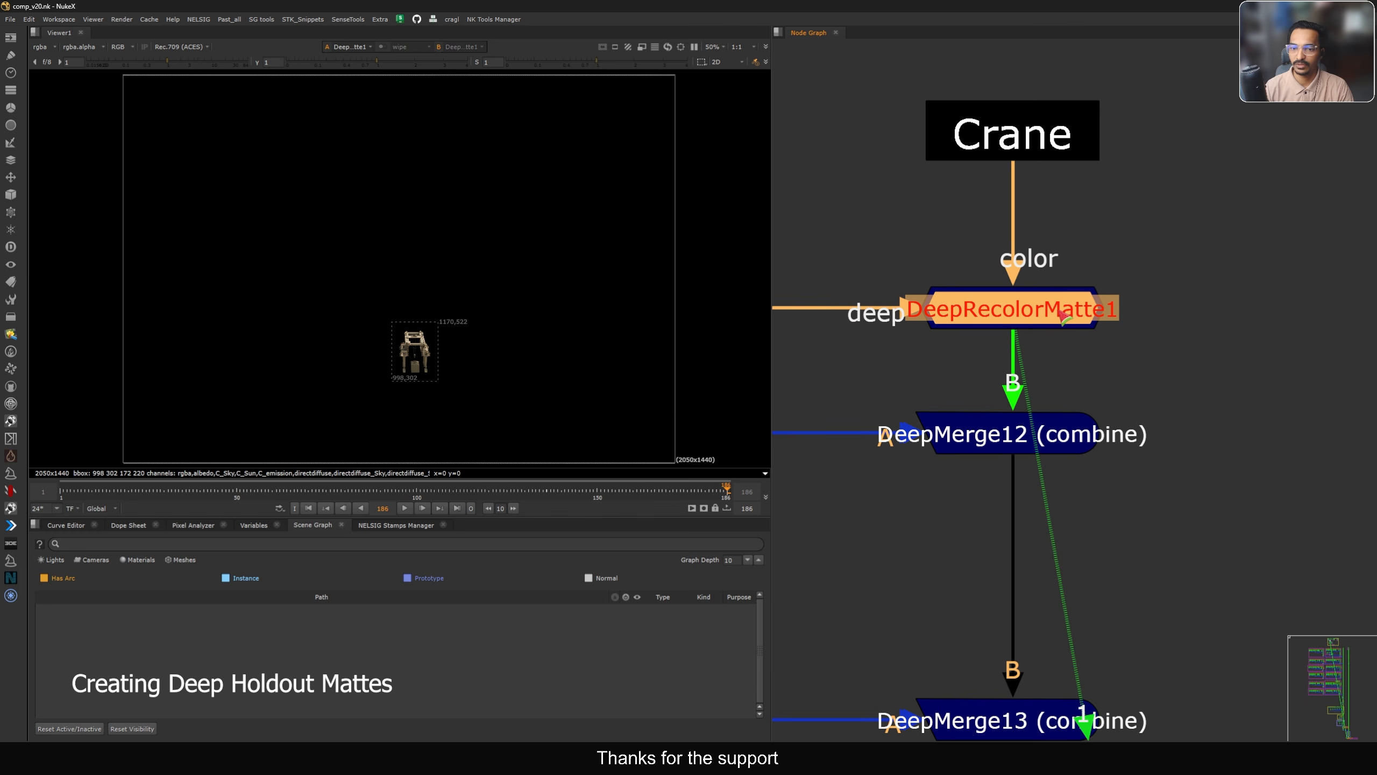
# Inspect the properties of DeepRecolorMatte1 and close them
pyautogui.doubleClick(1060, 315)
pyautogui.moveTo(730, 163); pyautogui.dragTo(698, 163)
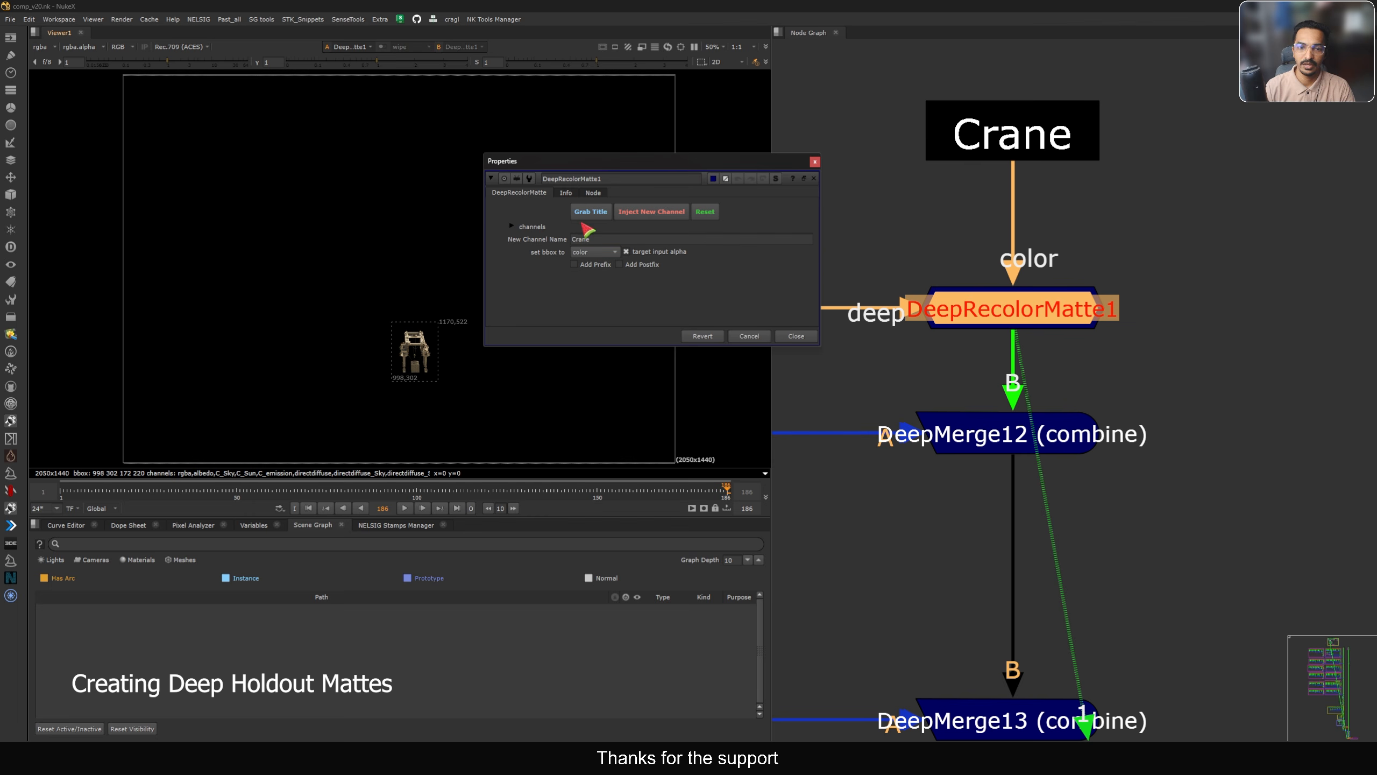
pyautogui.click(816, 160)
# View the Crane color stamp and check its alpha channel
pyautogui.click(1061, 130)
pyautogui.press('1')
pyautogui.press('a')
pyautogui.press('a')
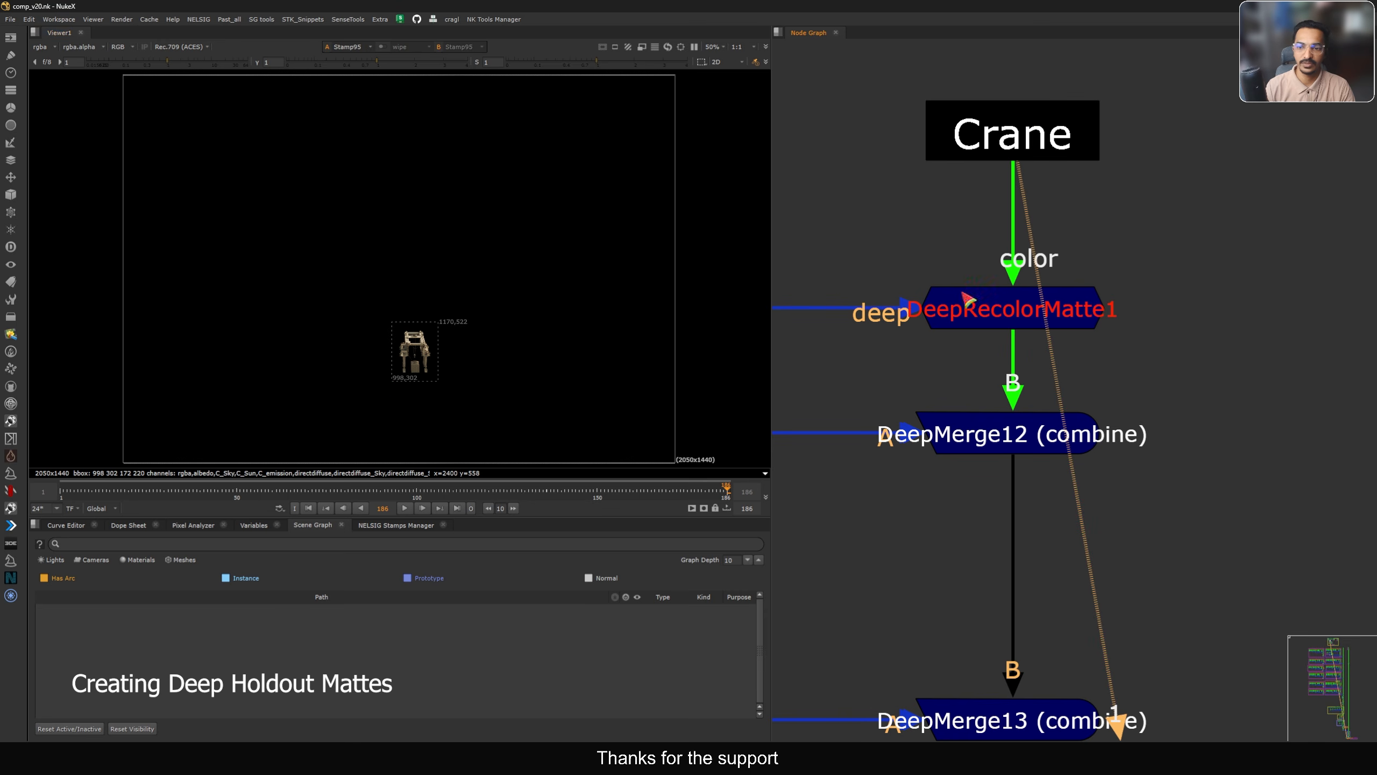
# View DeepRecolorMatte1 again and display its Crane matte layer
pyautogui.click(916, 309)
pyautogui.press('1')
pyautogui.click(41, 47)
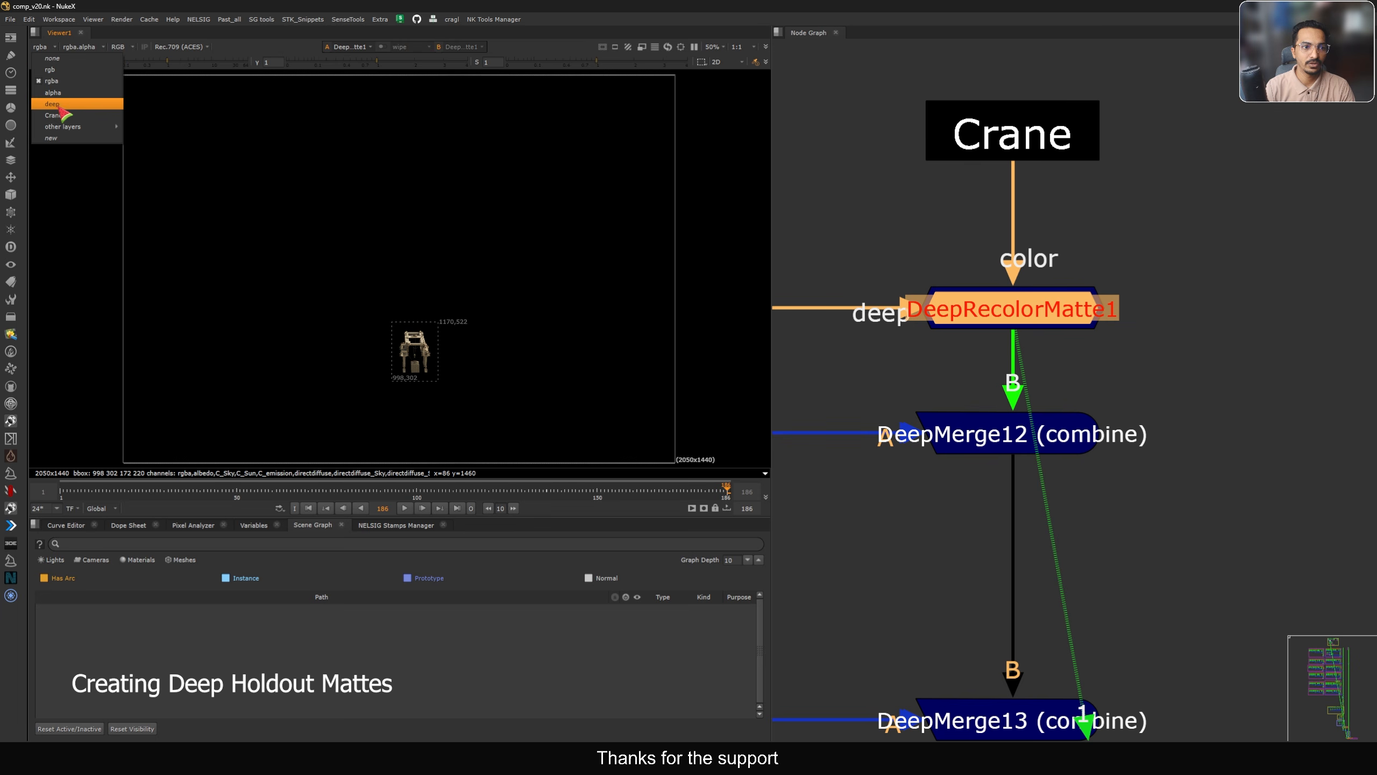
pyautogui.click(59, 123)
pyautogui.scroll(-8, 1003, 339)
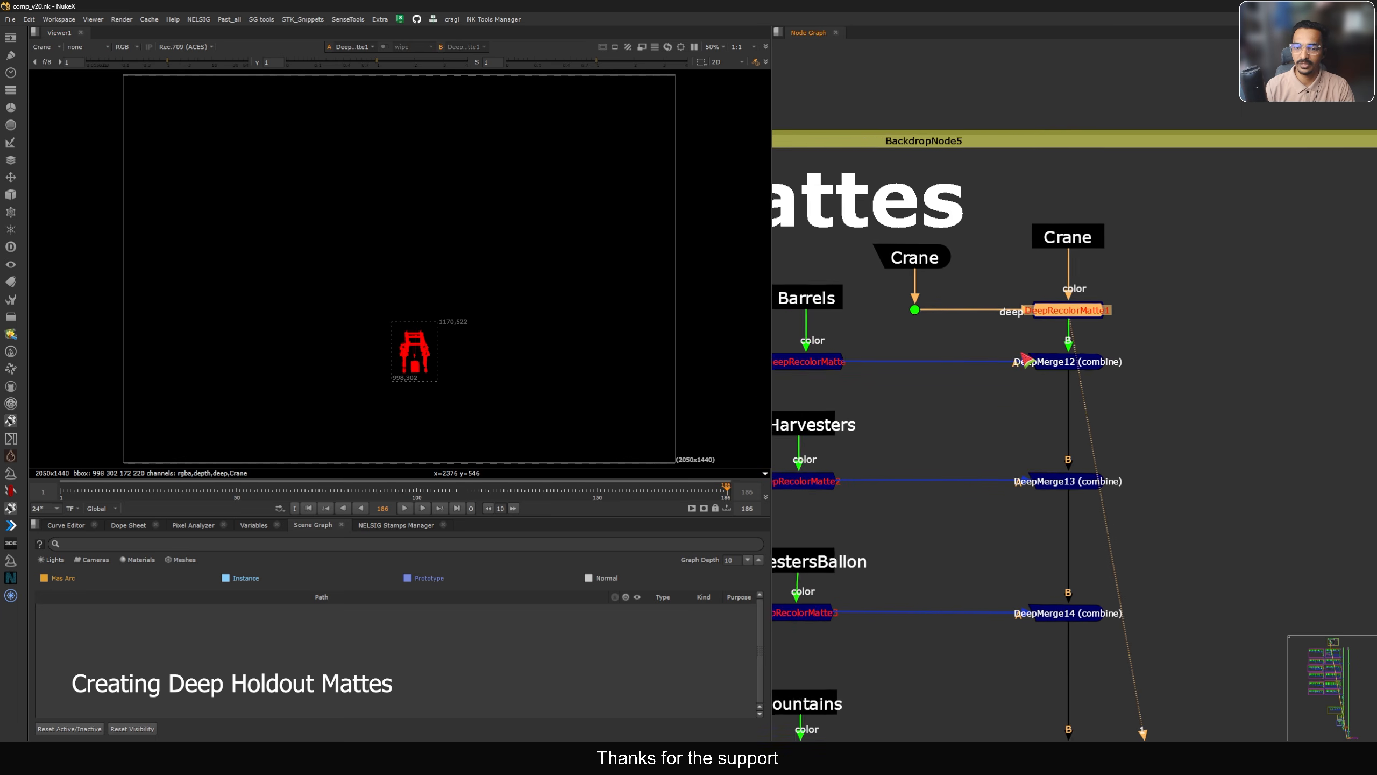
# View the DeepMerge12 output that combines the Crane and Barrels mattes, and examine the following merge
pyautogui.moveTo(982, 335); pyautogui.dragTo(922, 363)
pyautogui.moveTo(986, 403); pyautogui.dragTo(927, 446)
pyautogui.press('1')
pyautogui.moveTo(1000, 472); pyautogui.dragTo(928, 516)
pyautogui.moveTo(1166, 337); pyautogui.dragTo(1113, 297, button='middle')
pyautogui.moveTo(1113, 297); pyautogui.dragTo(1033, 347)
pyautogui.press('1')
pyautogui.moveTo(1114, 374); pyautogui.dragTo(1033, 386)
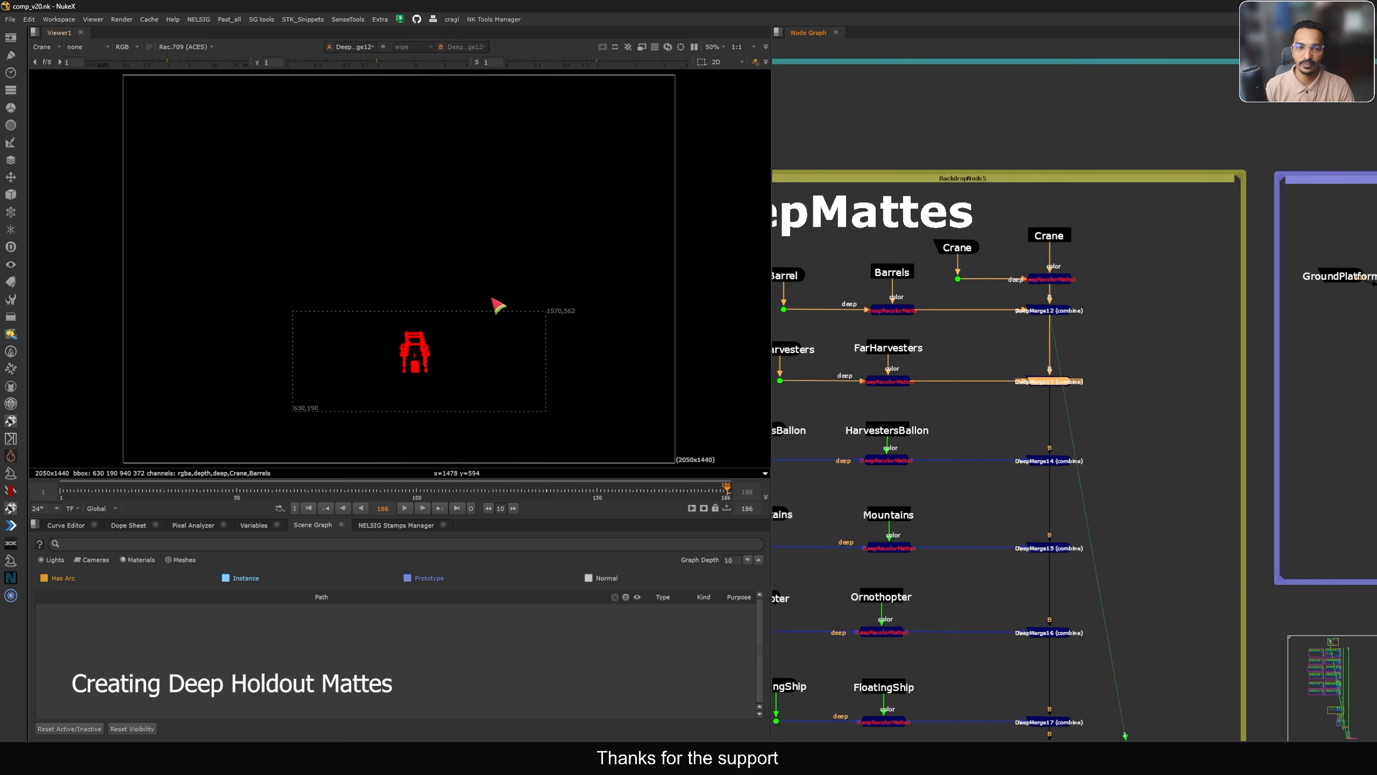
# Switch the viewer back to the rgba layer and view DeepToImage2 at the end of the merge chain
pyautogui.click(44, 48)
pyautogui.click(59, 80)
pyautogui.moveTo(1025, 529); pyautogui.dragTo(1032, 106, button='middle')
pyautogui.moveTo(1070, 681); pyautogui.dragTo(1058, 304, button='middle')
pyautogui.moveTo(1142, 286); pyautogui.dragTo(1020, 374)
pyautogui.press('1')
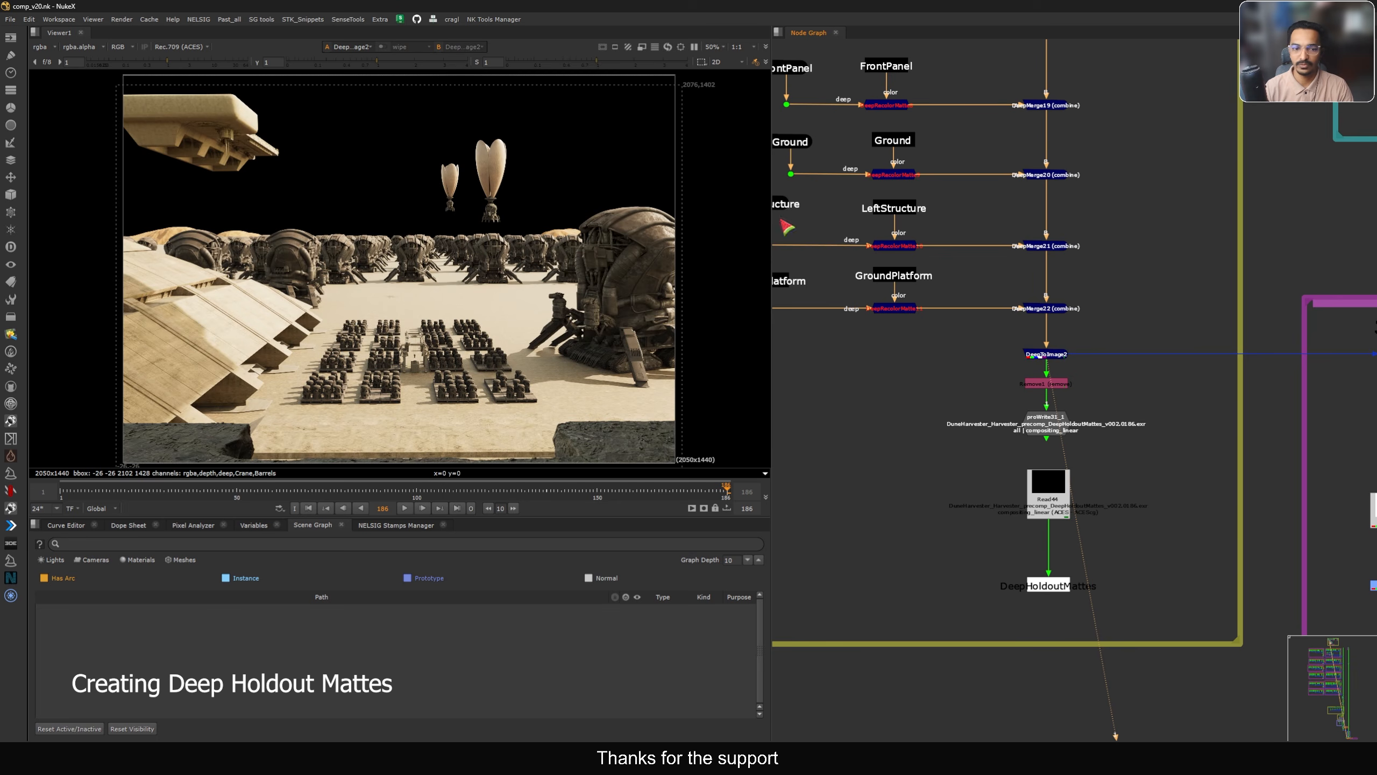
# Display the holdout matte layers of DeepToImage2 from Barrels and FarHarvesters through to Ground, examining the FarHarvesters edges up close
pyautogui.click(44, 48)
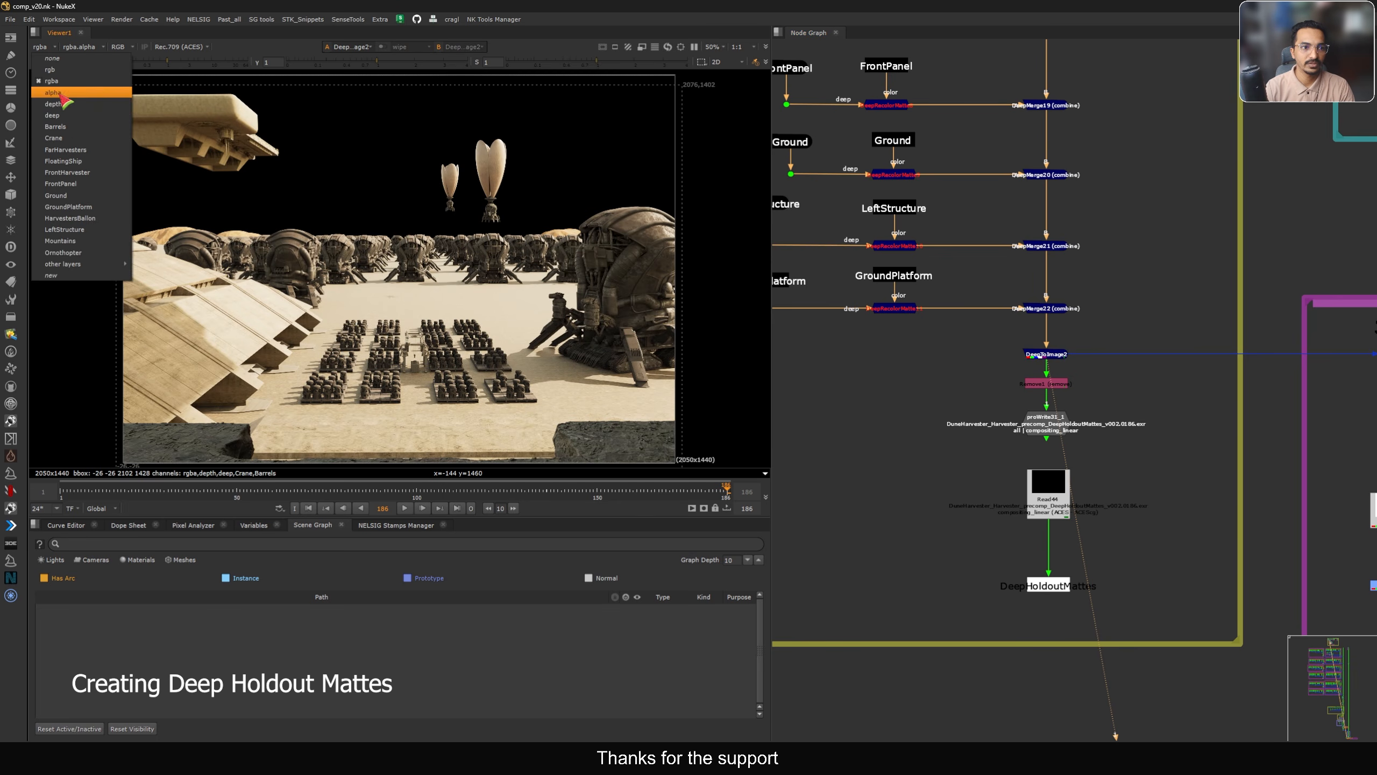
pyautogui.click(55, 127)
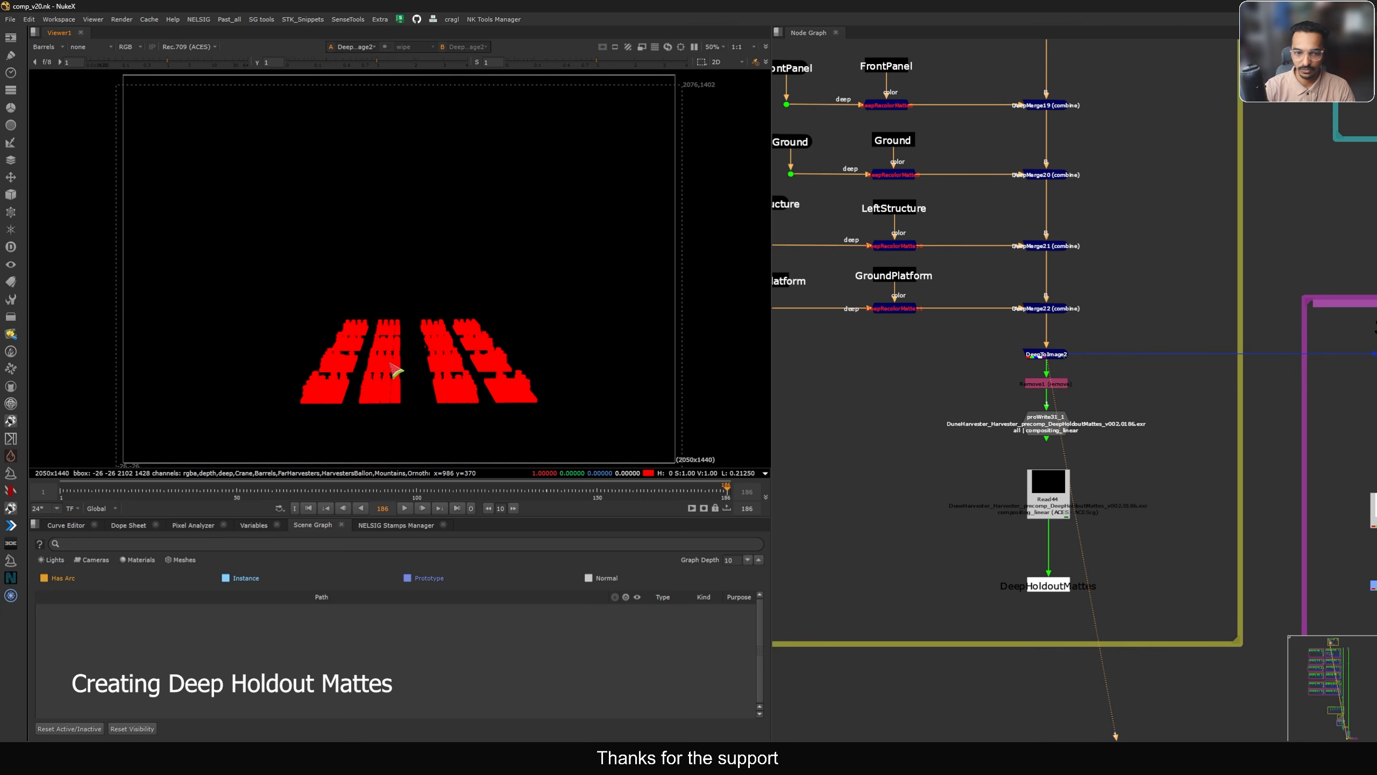
pyautogui.press('pagedown')
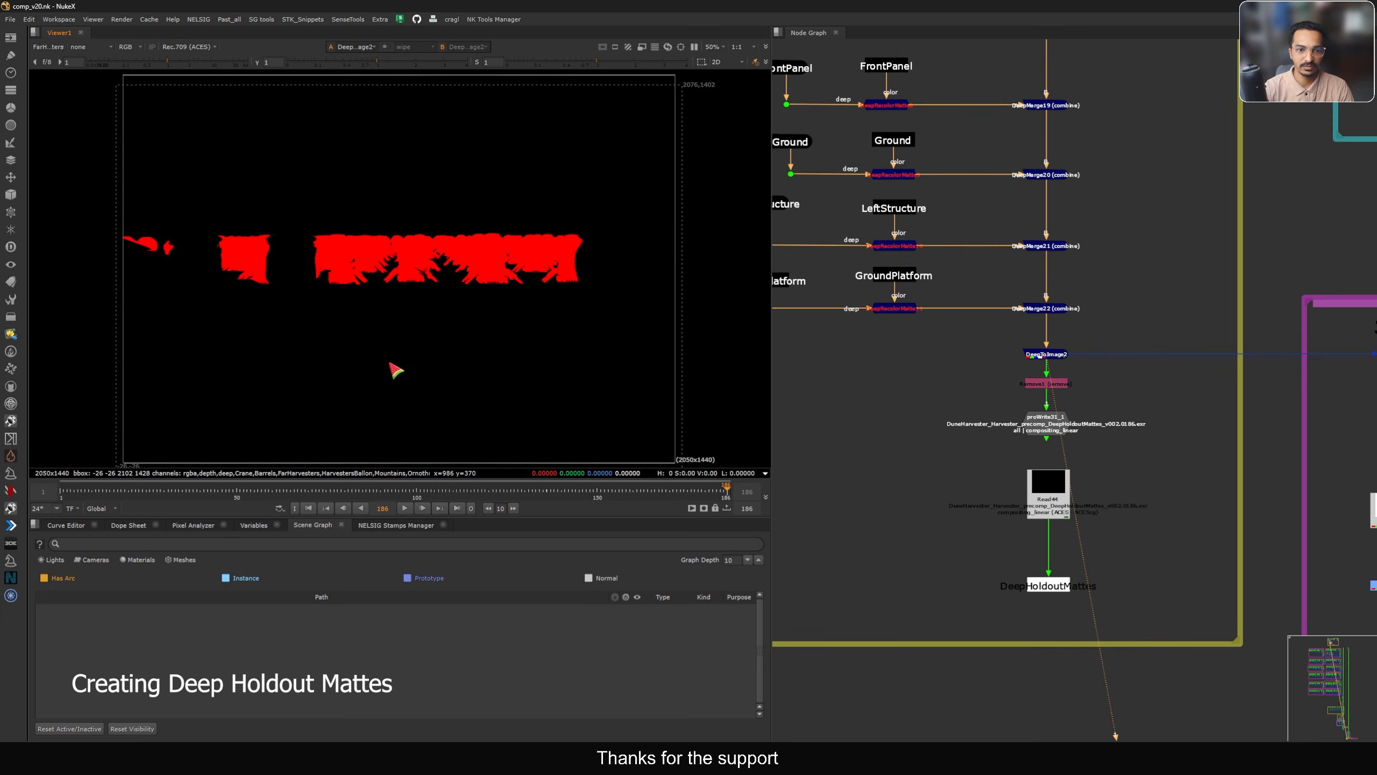
pyautogui.scroll(5, 269, 296)
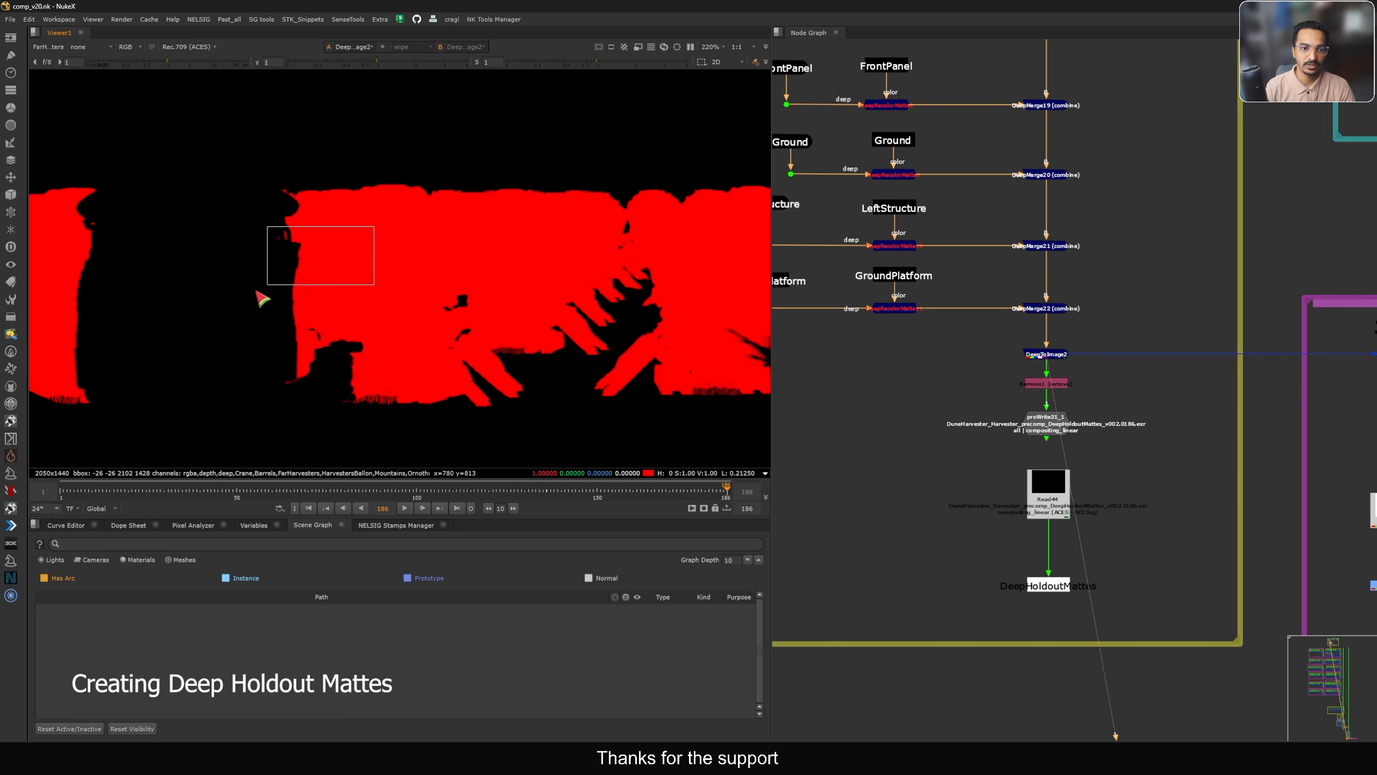
pyautogui.scroll(-5, 266, 296)
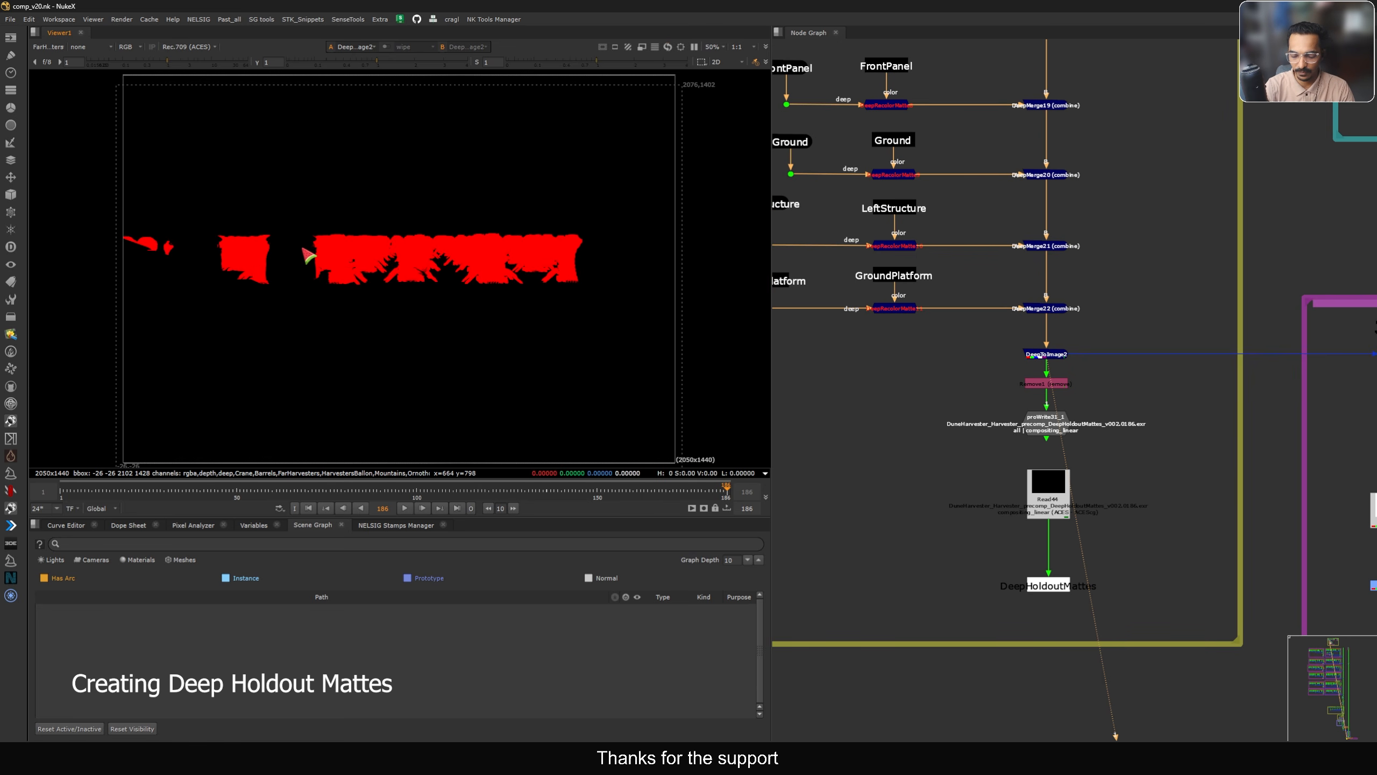
pyautogui.press('pagedown')
pyautogui.press('pagedown')
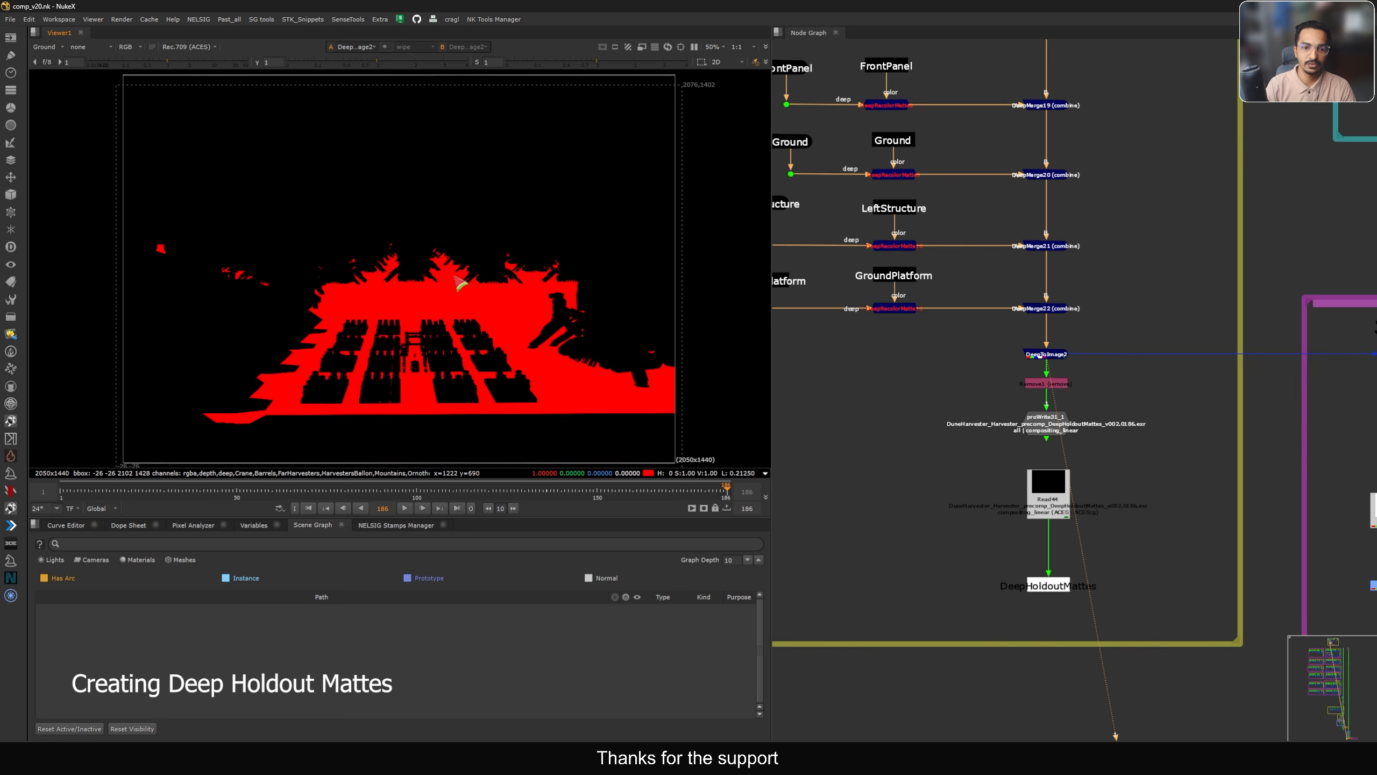
# Check the alpha and red channels of the Ground matte, and return the viewer to the rgba layer
pyautogui.press('a')
pyautogui.press('a')
pyautogui.press('r')
pyautogui.press('r')
pyautogui.click(48, 49)
pyautogui.click(86, 80)
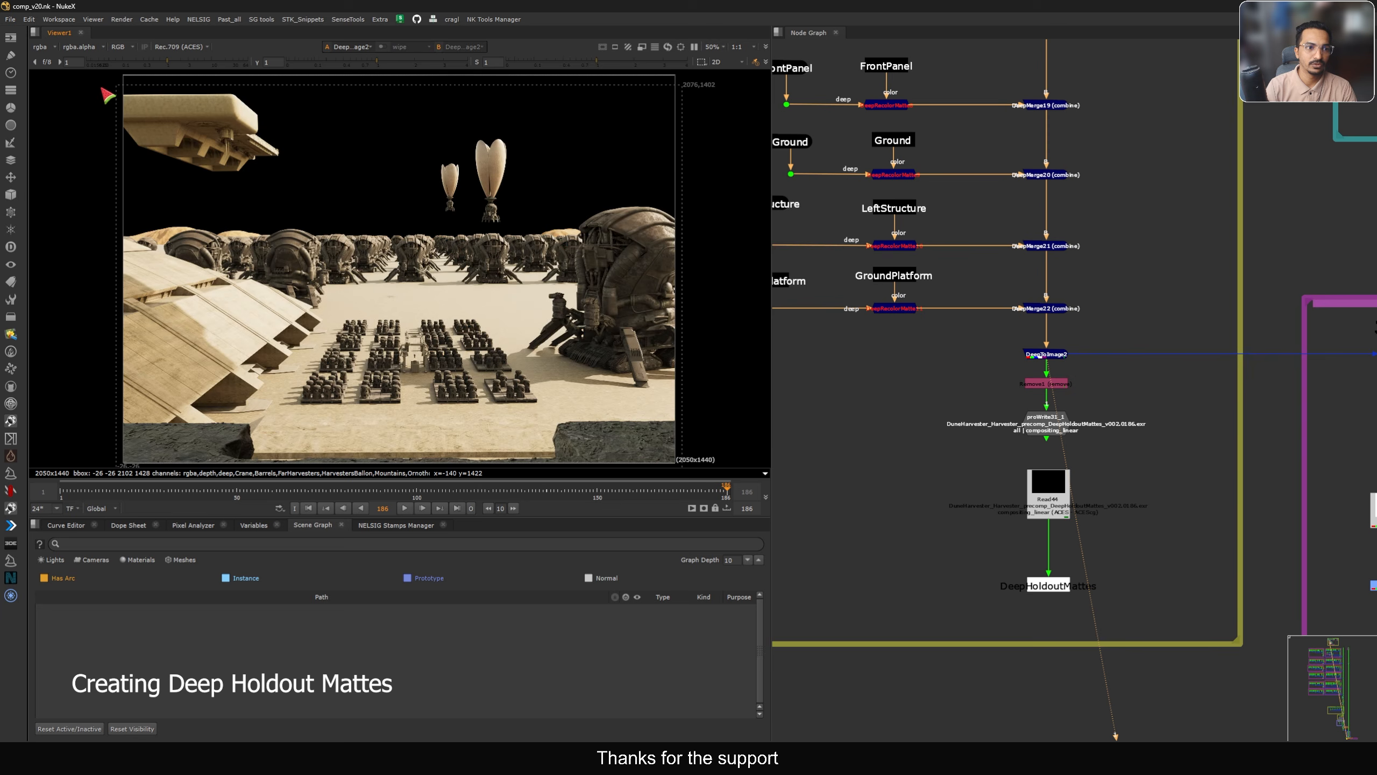
# View the Remove node and the DeepHoldoutMattes precomp Read44, displaying its Barrels matte layer
pyautogui.click(1044, 384)
pyautogui.press('1')
pyautogui.moveTo(1072, 456); pyautogui.dragTo(1081, 391, button='middle')
pyautogui.click(1056, 426)
pyautogui.press('1')
pyautogui.click(41, 48)
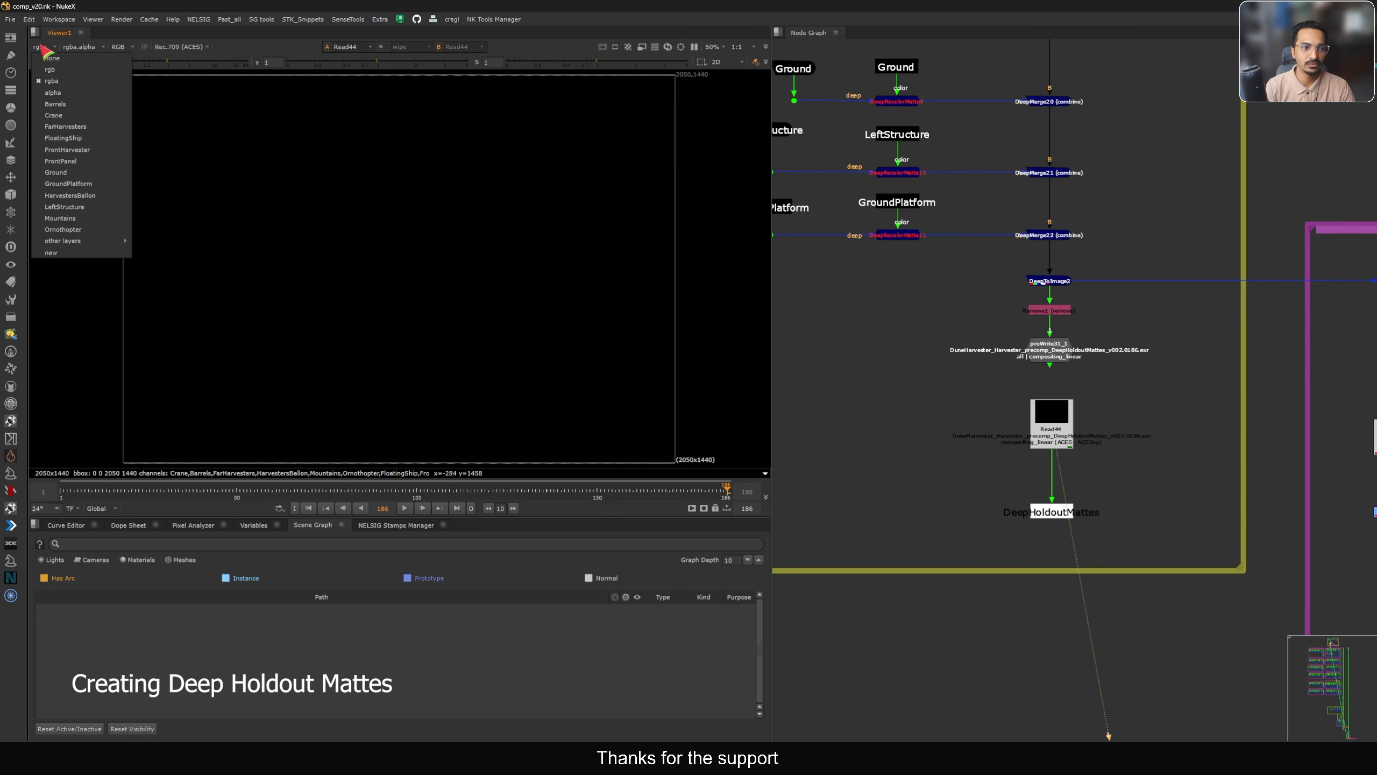
pyautogui.click(76, 109)
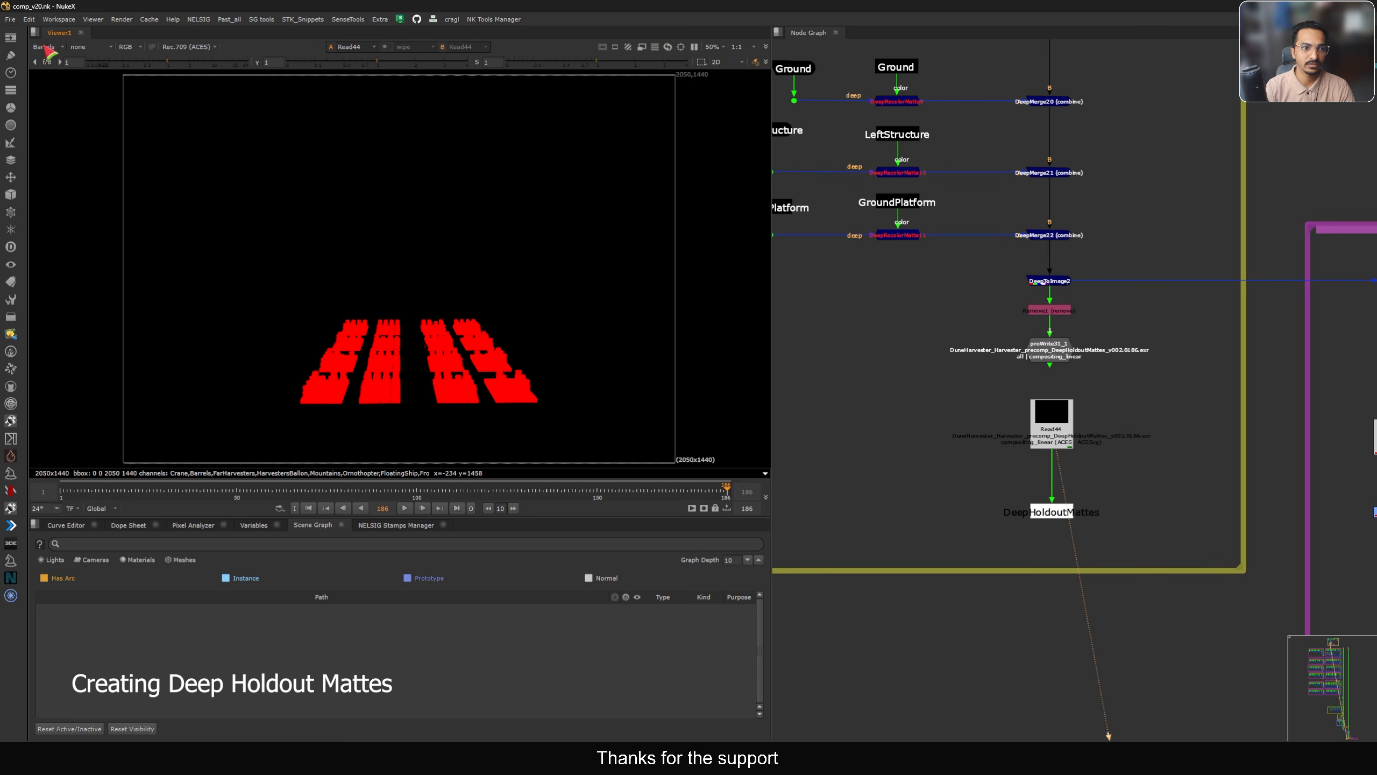
# Switch the viewer back to rgba and view the precomp Read44 again
pyautogui.click(48, 49)
pyautogui.click(82, 79)
pyautogui.click(1076, 367)
pyautogui.click(1046, 396)
pyautogui.press('1')
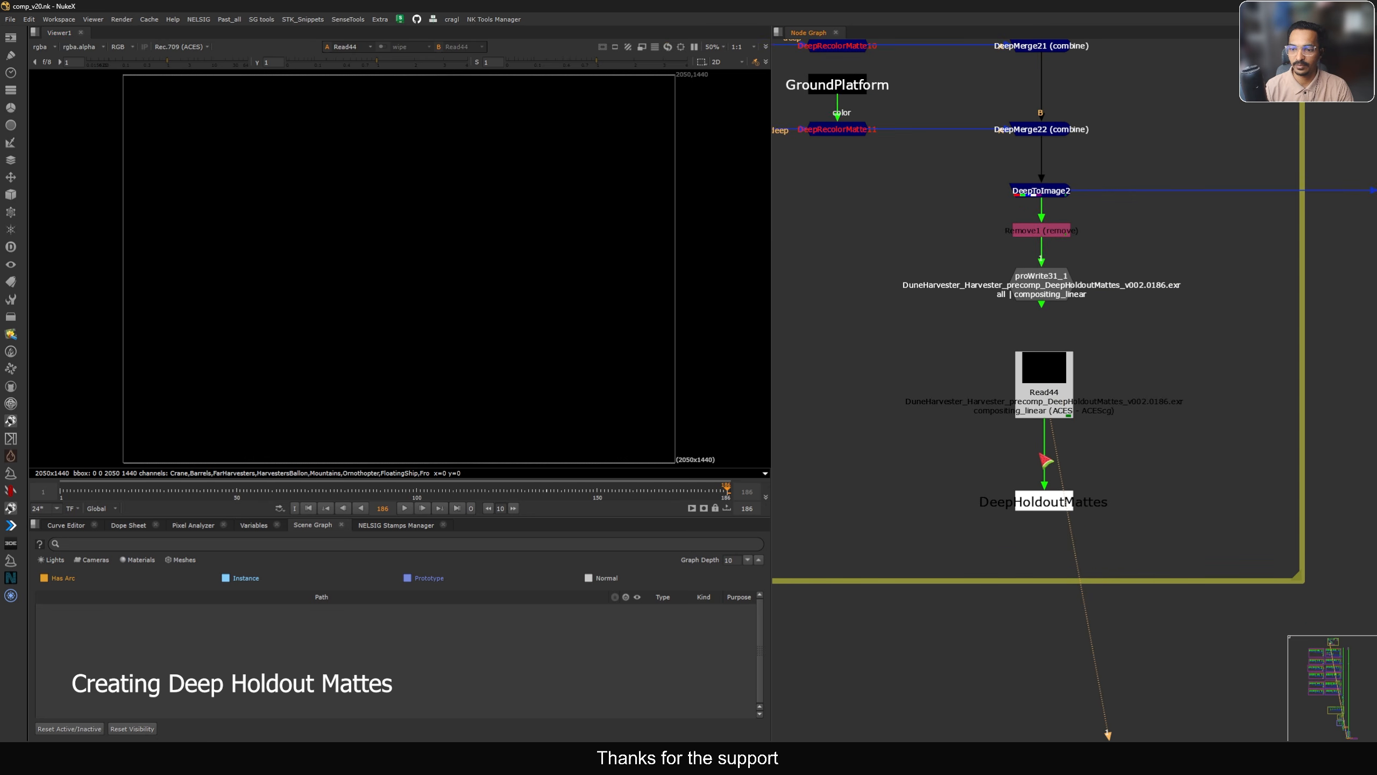
# Reveal the hidden links from the DeepHoldoutMattes anchor and examine where the mattes are used in the comp
pyautogui.moveTo(1130, 462); pyautogui.dragTo(1117, 413, button='middle')
pyautogui.moveTo(1117, 413); pyautogui.dragTo(910, 511)
pyautogui.hotkey('alt', 'h')
pyautogui.scroll(-10, 987, 428)
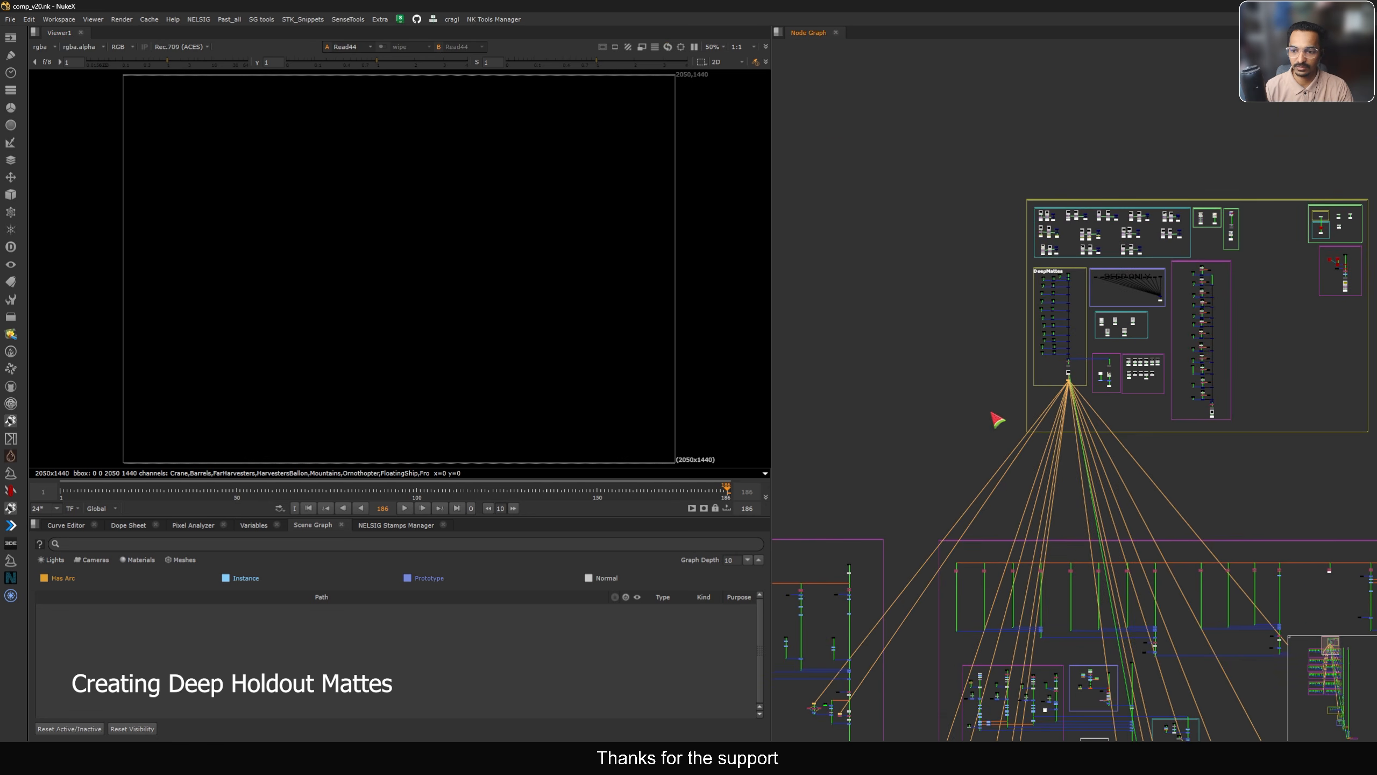
pyautogui.moveTo(1031, 544); pyautogui.dragTo(1010, 425, button='middle')
pyautogui.moveTo(1011, 490); pyautogui.dragTo(1027, 551, button='middle')
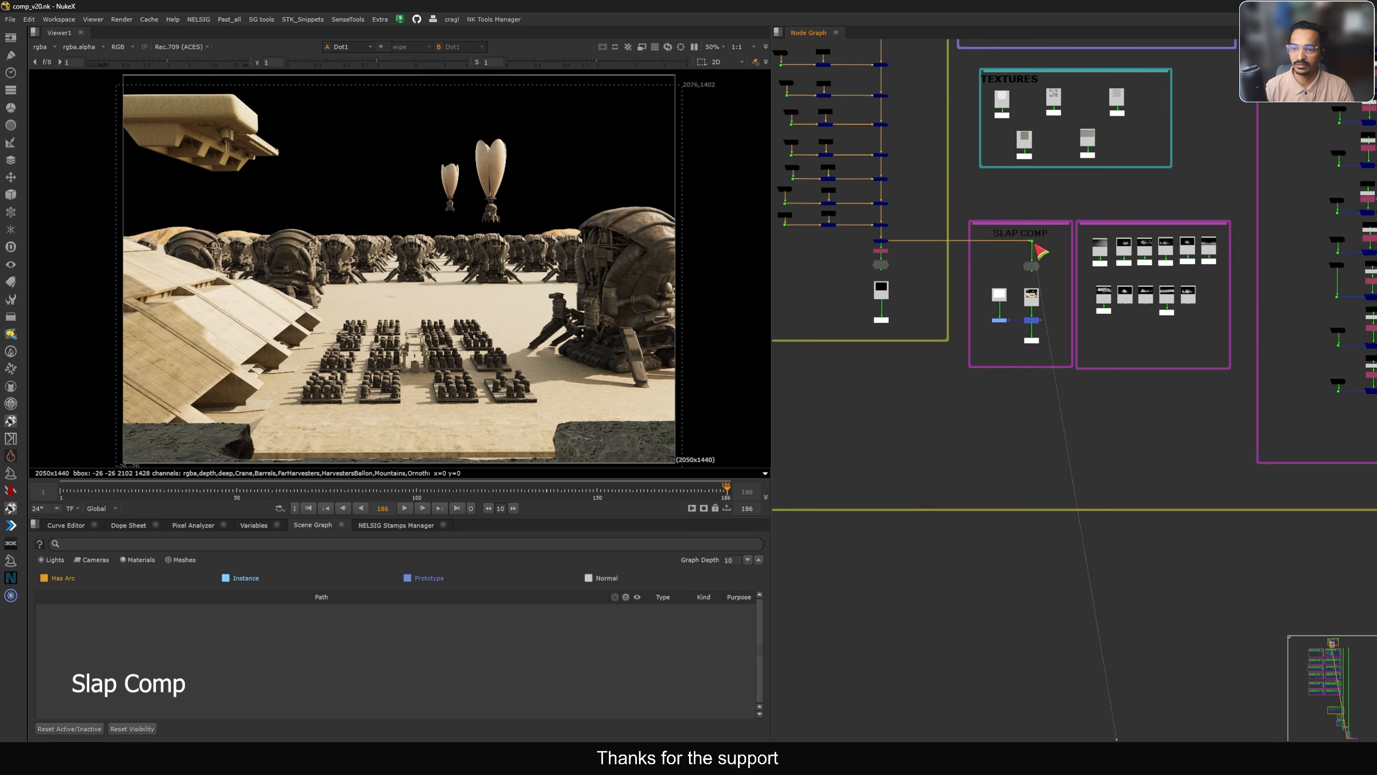
# View the rendered slap comp Read2 in the SLAP COMP backdrop
pyautogui.scroll(3, 1063, 233)
pyautogui.click(1046, 282)
pyautogui.press('1')
pyautogui.moveTo(1046, 300); pyautogui.dragTo(1037, 257, button='middle')
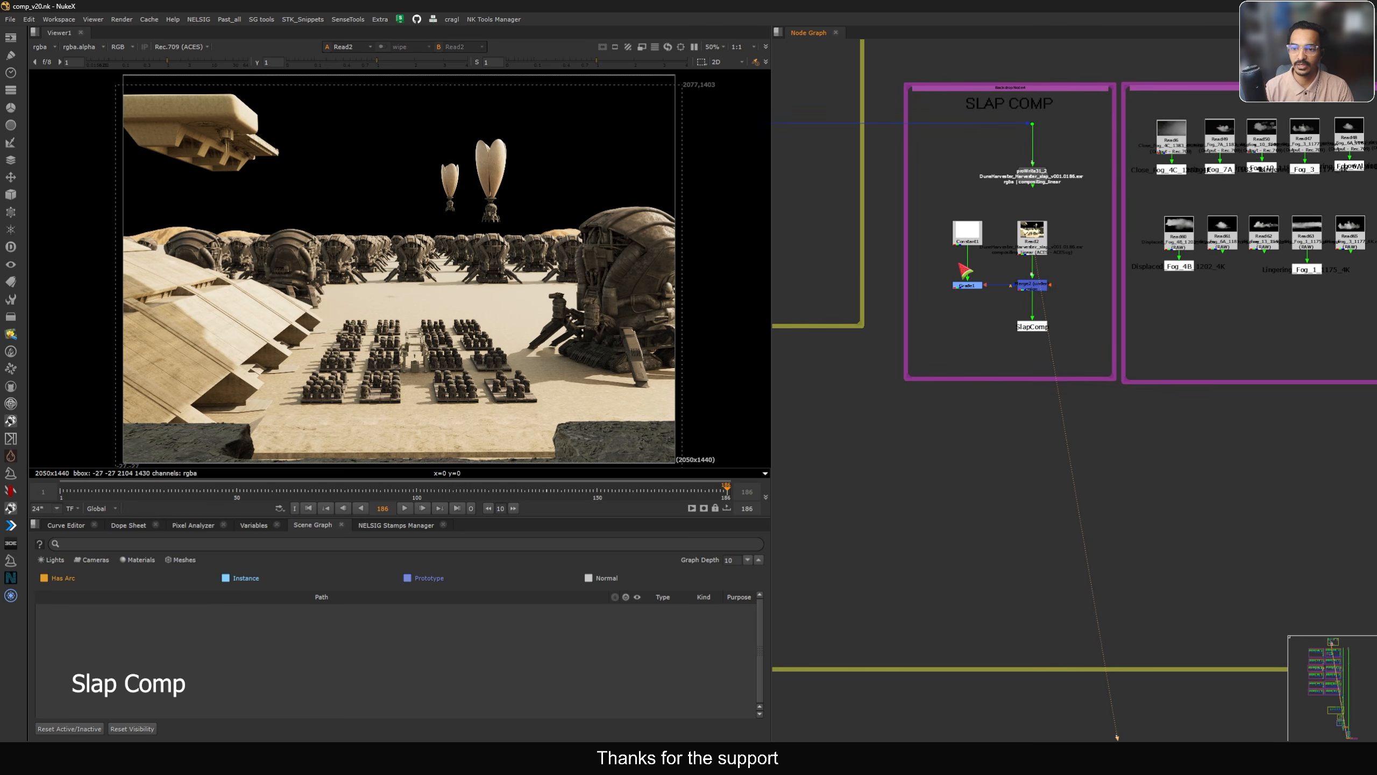
# View the Constant1, Grade1 and Merge2 nodes that build the slap comp background
pyautogui.scroll(3, 964, 263)
pyautogui.click(969, 231)
pyautogui.press('1')
pyautogui.click(966, 307)
pyautogui.press('1')
pyautogui.moveTo(1027, 280); pyautogui.dragTo(1133, 326)
pyautogui.press('1')
# View the SlapComp anchor, check two earlier frames and return to the last frame
pyautogui.moveTo(951, 231); pyautogui.dragTo(956, 237)
pyautogui.moveTo(991, 284); pyautogui.dragTo(966, 247, button='middle')
pyautogui.moveTo(1001, 328); pyautogui.dragTo(1139, 374)
pyautogui.press('1')
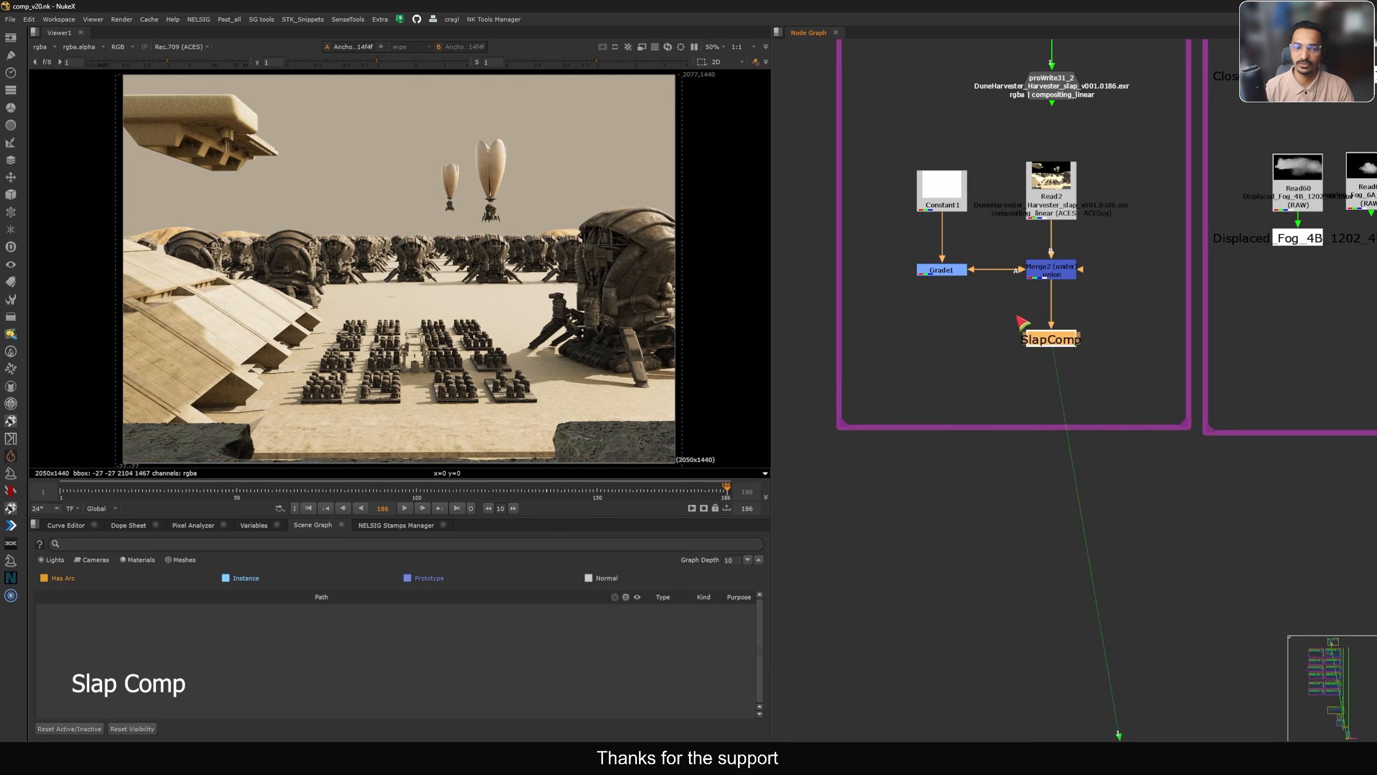
pyautogui.click(647, 491)
pyautogui.click(565, 491)
pyautogui.click(458, 508)
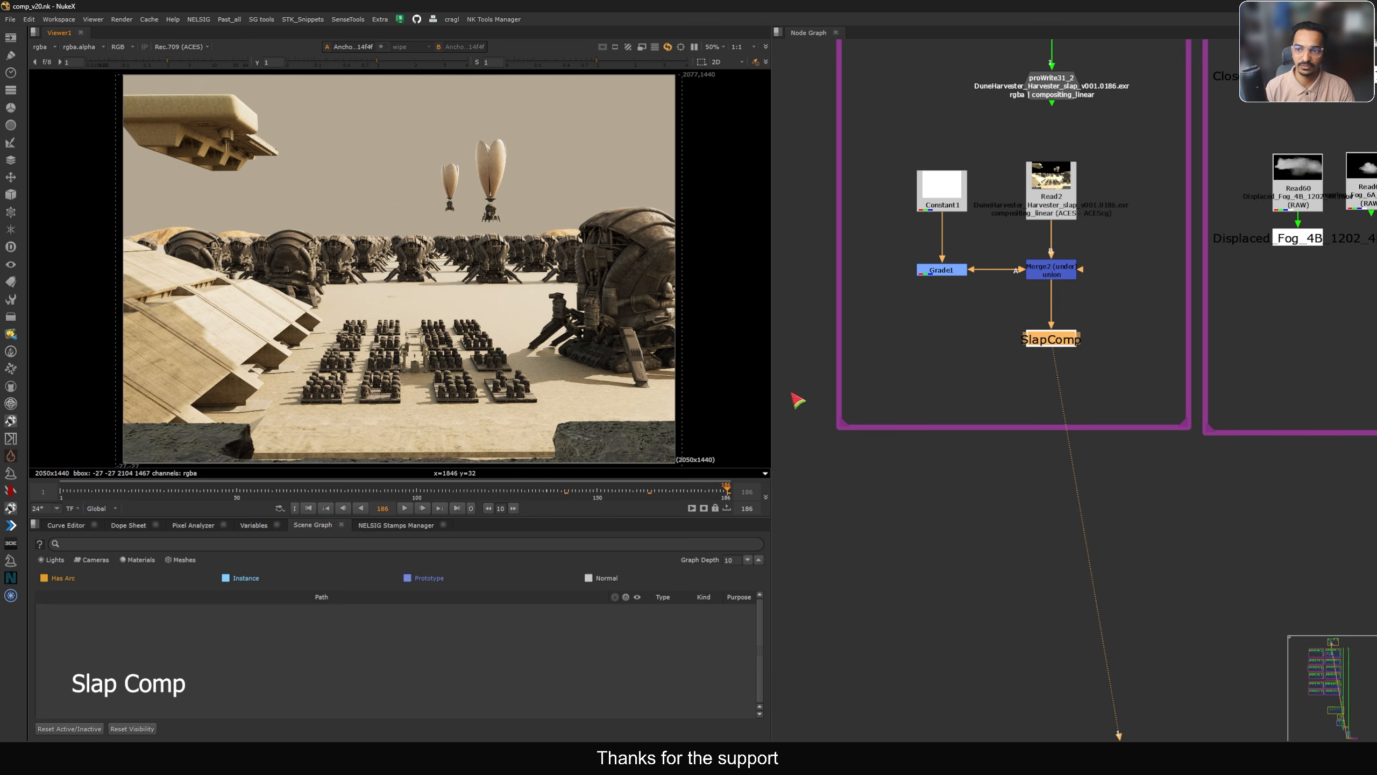
# Examine the deep stamps feeding DeepMerge1 in the DEEP ONLY backdrop
pyautogui.scroll(-3, 1011, 368)
pyautogui.scroll(2, 1179, 253)
pyautogui.moveTo(922, 179); pyautogui.dragTo(1033, 232, button='middle')
pyautogui.moveTo(1251, 232); pyautogui.dragTo(888, 277)
pyautogui.moveTo(889, 277); pyautogui.dragTo(1094, 258, button='middle')
pyautogui.moveTo(1094, 258); pyautogui.dragTo(859, 265)
pyautogui.moveTo(859, 264); pyautogui.dragTo(1144, 273, button='middle')
pyautogui.moveTo(1144, 273); pyautogui.dragTo(997, 264)
pyautogui.scroll(-5, 992, 263)
pyautogui.scroll(5, 1150, 304)
pyautogui.moveTo(1149, 296); pyautogui.dragTo(991, 251, button='middle')
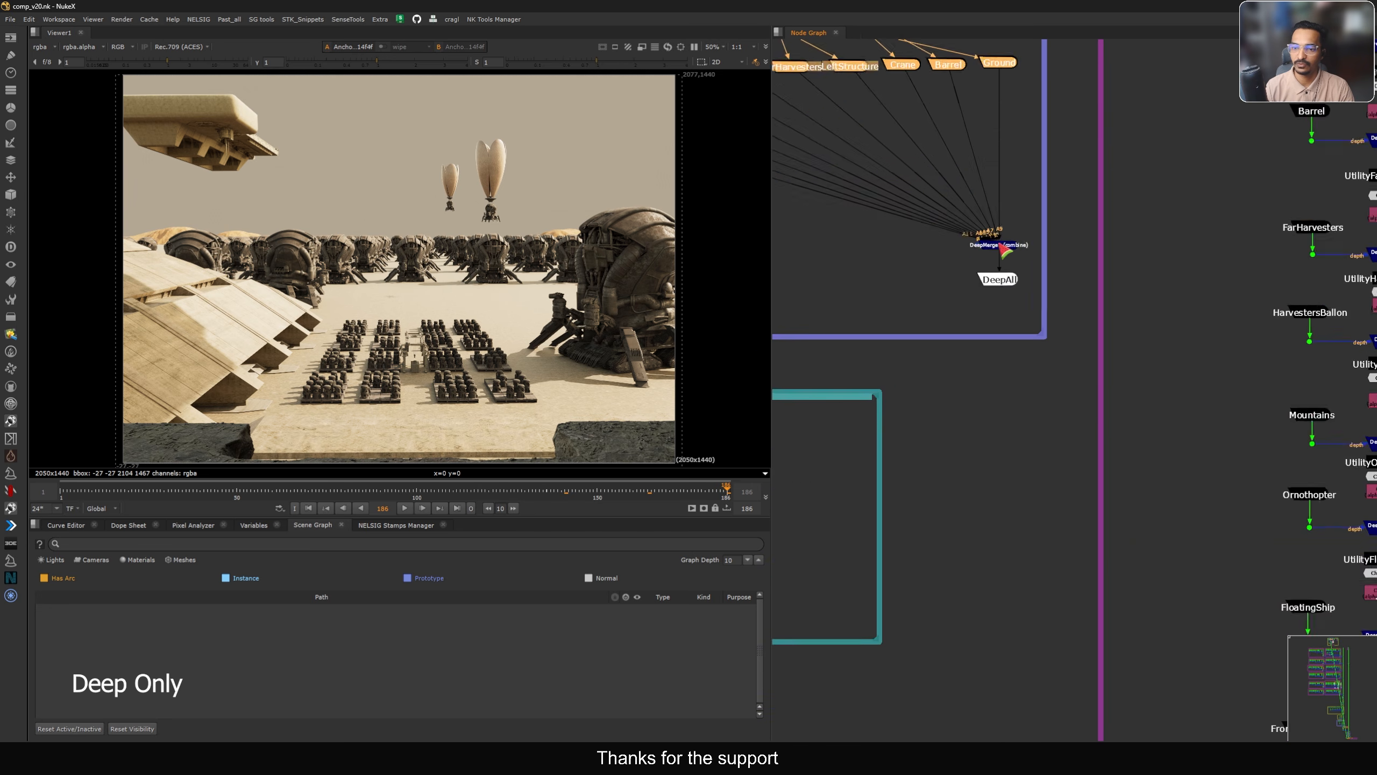
# View the DeepMerge1 output and the DeepAll anchor in the DEEP ONLY backdrop
pyautogui.scroll(2, 991, 251)
pyautogui.click(1018, 249)
pyautogui.press('1')
pyautogui.moveTo(1032, 306); pyautogui.dragTo(1031, 319)
pyautogui.moveTo(984, 262); pyautogui.dragTo(1109, 227)
pyautogui.moveTo(1088, 337); pyautogui.dragTo(944, 305)
pyautogui.press('1')
# Display the deep layer of DeepAll with the viewer exposure lowered, and switch back to the rgba layer
pyautogui.click(41, 47)
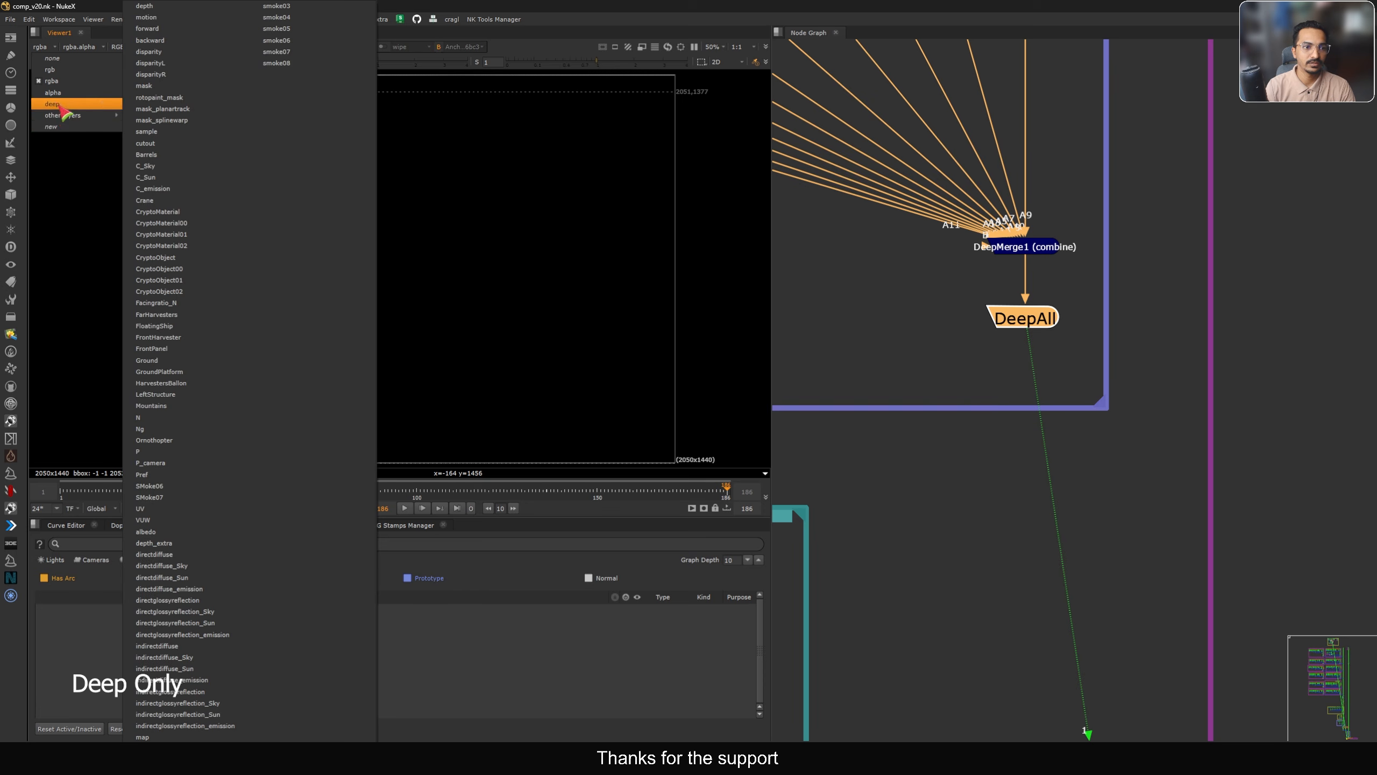
pyautogui.click(206, 102)
pyautogui.moveTo(149, 62); pyautogui.dragTo(51, 74)
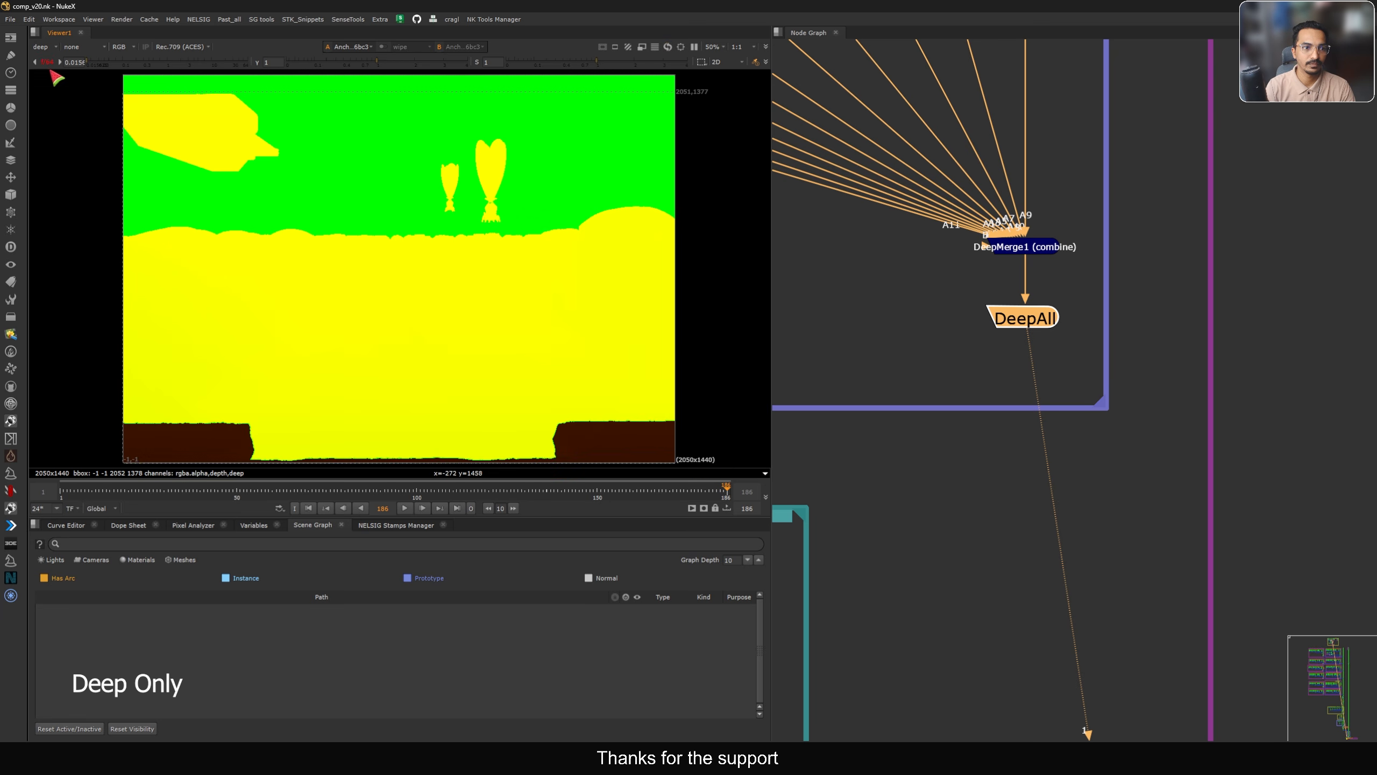
pyautogui.click(40, 47)
pyautogui.click(54, 81)
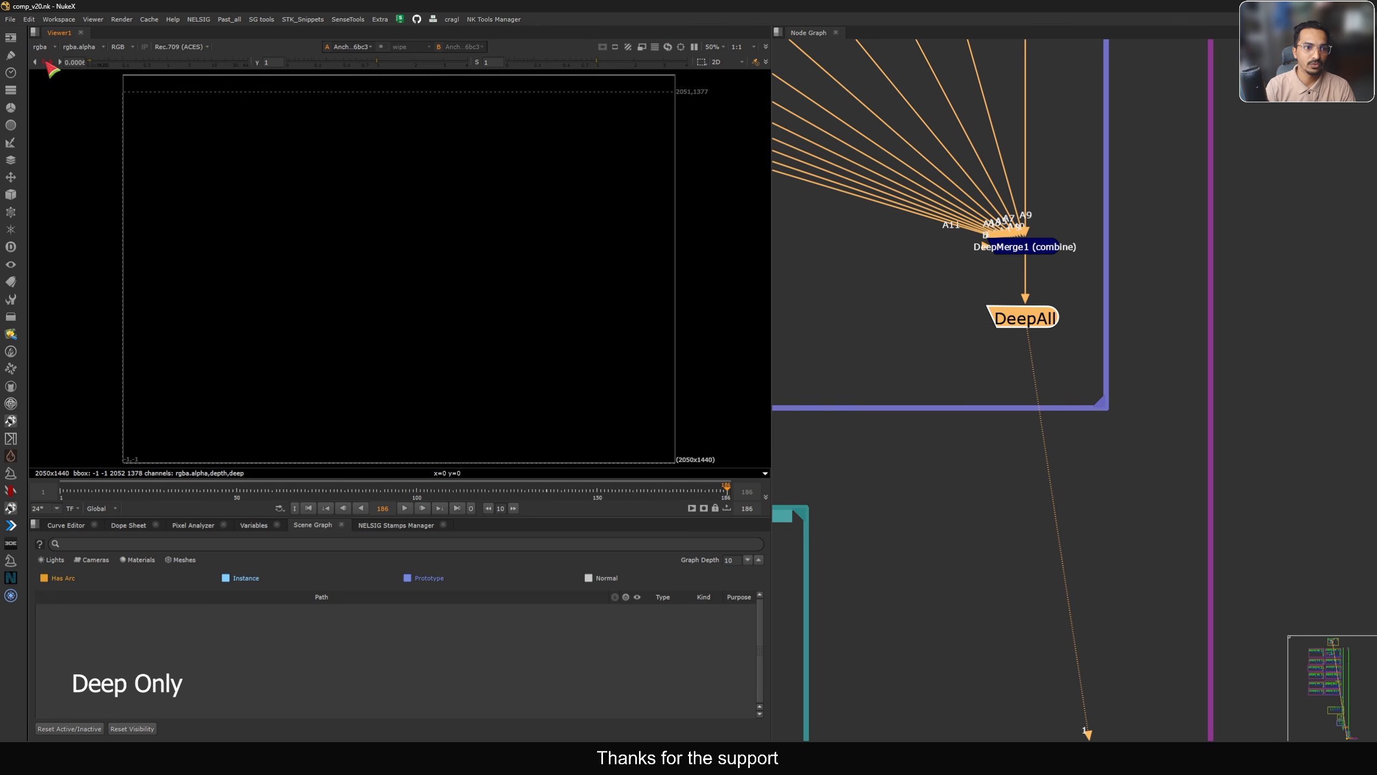
# Reveal the hidden links from the DeepAll anchor and examine where it is used across the comp
pyautogui.moveTo(920, 383); pyautogui.dragTo(1096, 296)
pyautogui.scroll(-5, 1091, 296)
pyautogui.moveTo(1087, 296); pyautogui.dragTo(937, 404, button='middle')
pyautogui.moveTo(866, 436); pyautogui.dragTo(952, 379)
pyautogui.hotkey('alt', 'h')
pyautogui.scroll(-15, 927, 406)
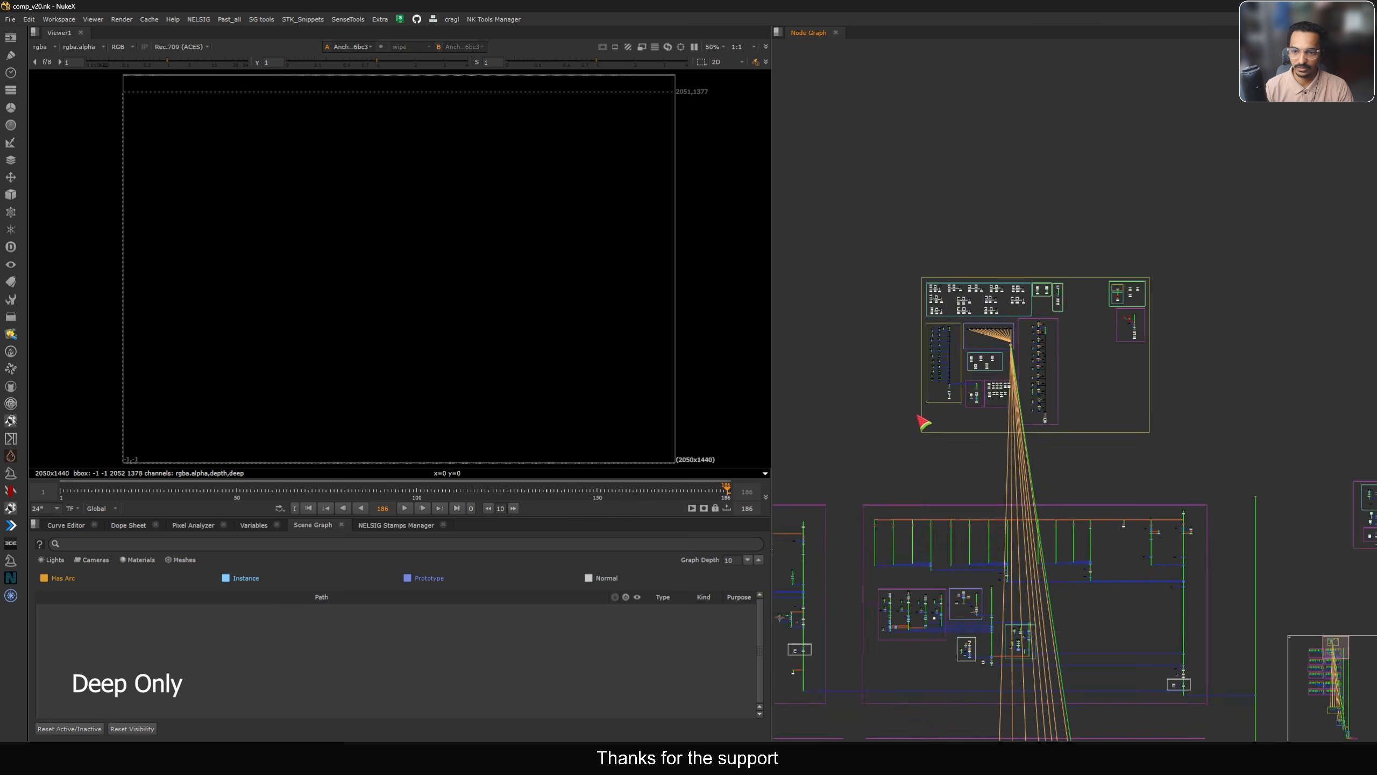
# View the IMAX reference image in the REF backdrop and examine the floating ship and the balloon craft
pyautogui.scroll(12, 968, 378)
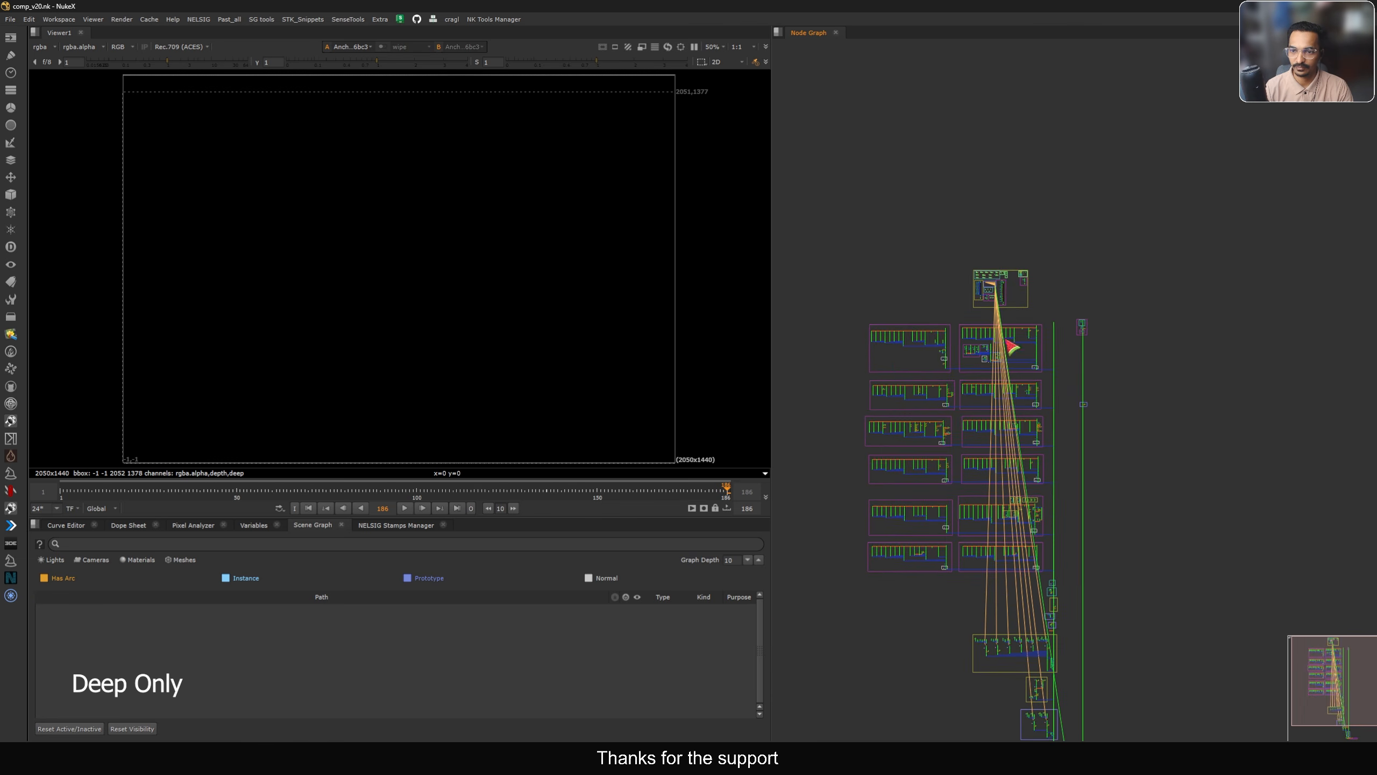
pyautogui.moveTo(1001, 247); pyautogui.dragTo(1002, 271)
pyautogui.press('1')
pyautogui.moveTo(1163, 192); pyautogui.dragTo(1102, 216, button='middle')
pyautogui.click(1104, 217)
pyautogui.press('1')
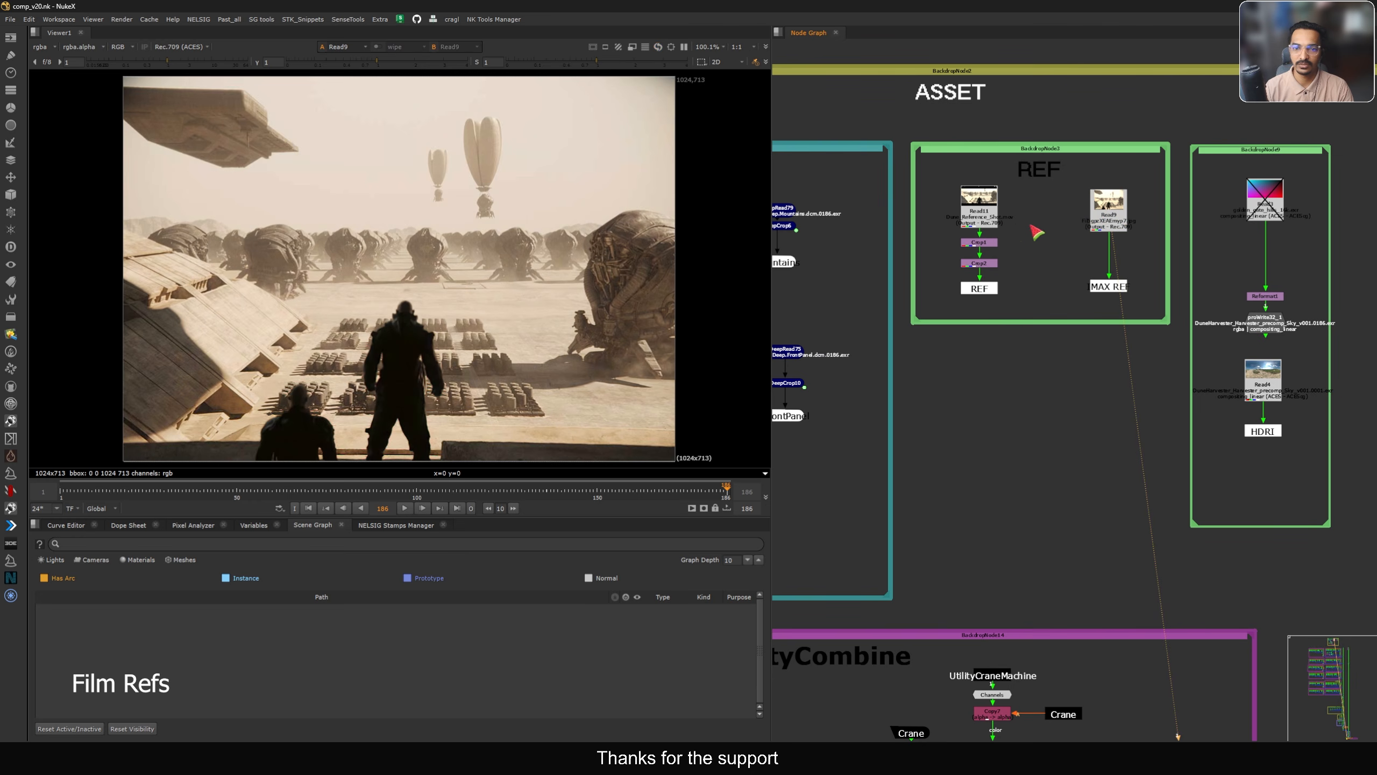
pyautogui.scroll(4, 1104, 219)
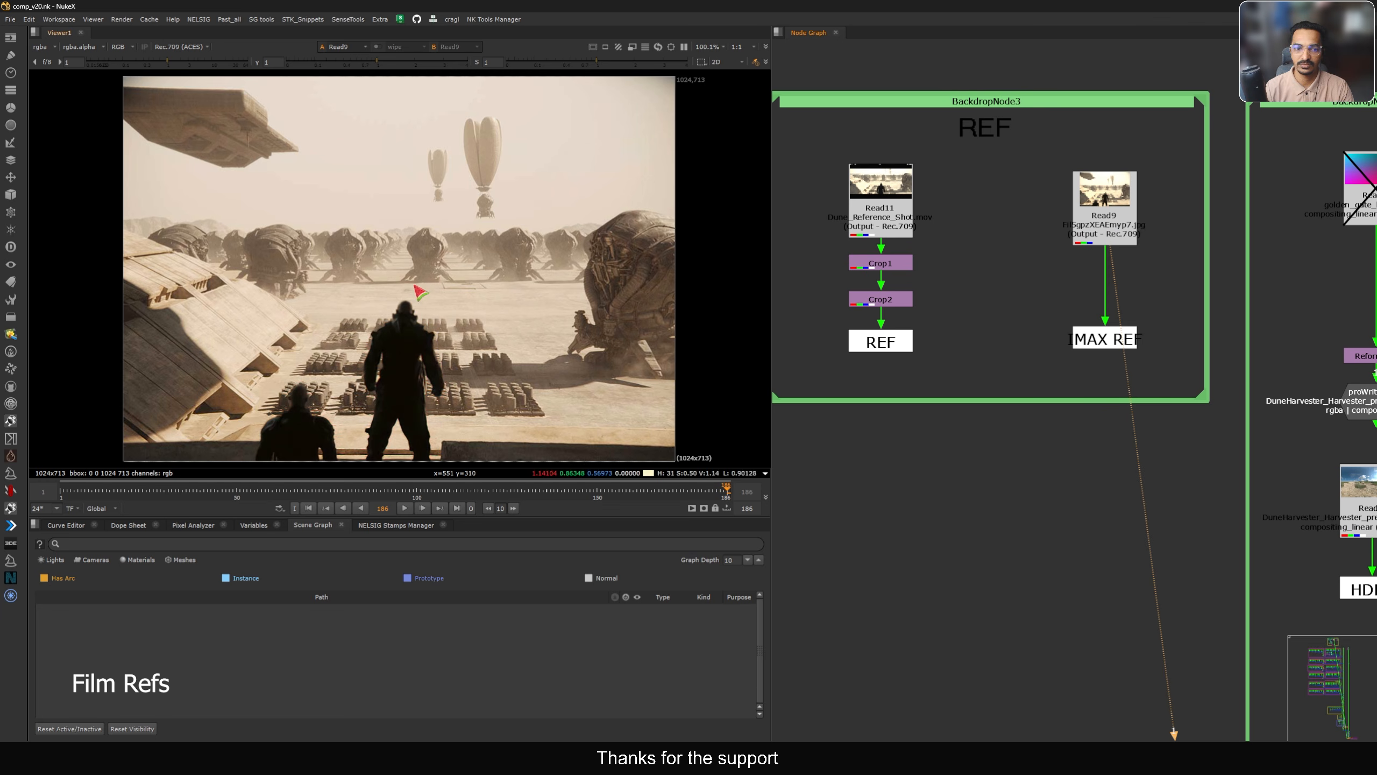
pyautogui.moveTo(475, 110)
pyautogui.mouseDown()
pyautogui.moveTo(271, 171)
pyautogui.moveTo(272, 200)
pyautogui.mouseUp()
pyautogui.moveTo(560, 214); pyautogui.dragTo(397, 334)
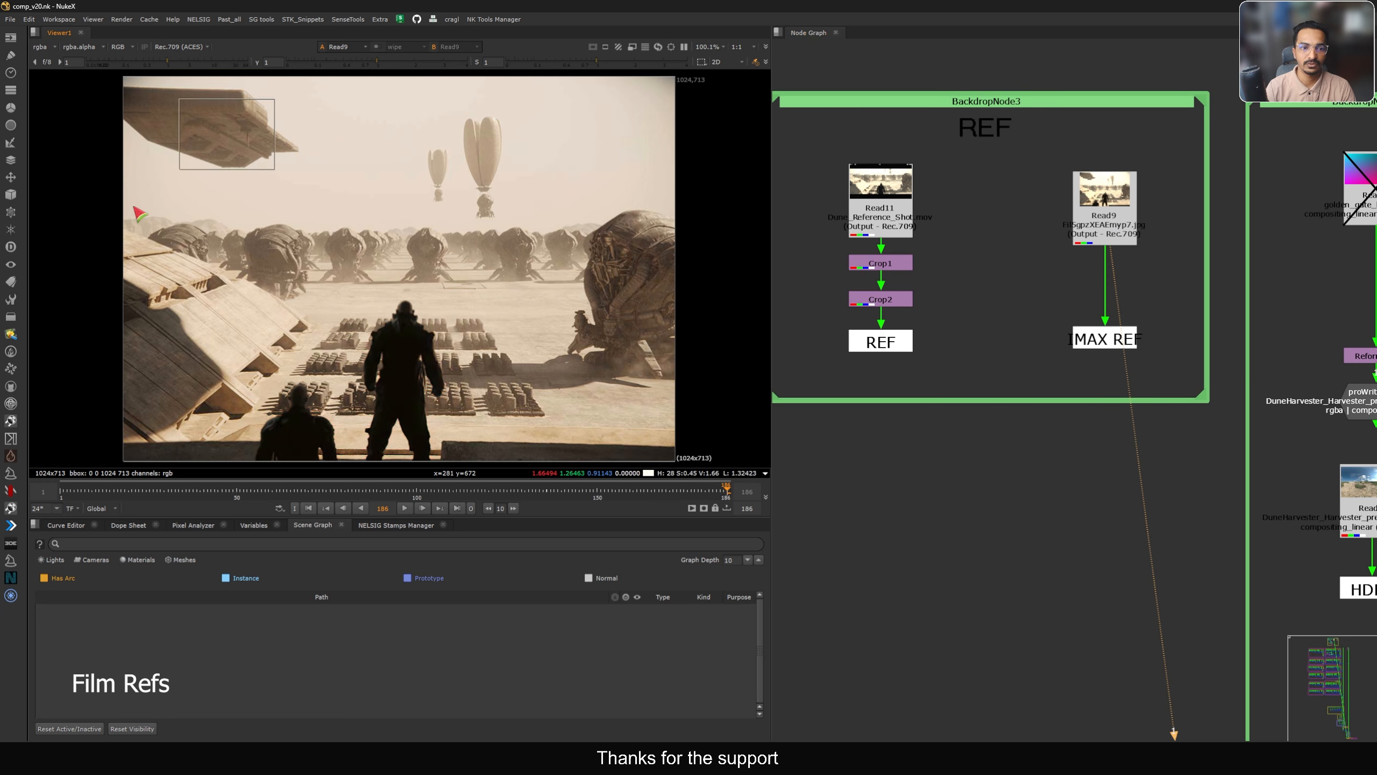
# View the cropped film reference shot from Crop2 and scrub through its frames
pyautogui.moveTo(891, 295); pyautogui.dragTo(923, 294, button='middle')
pyautogui.press('1')
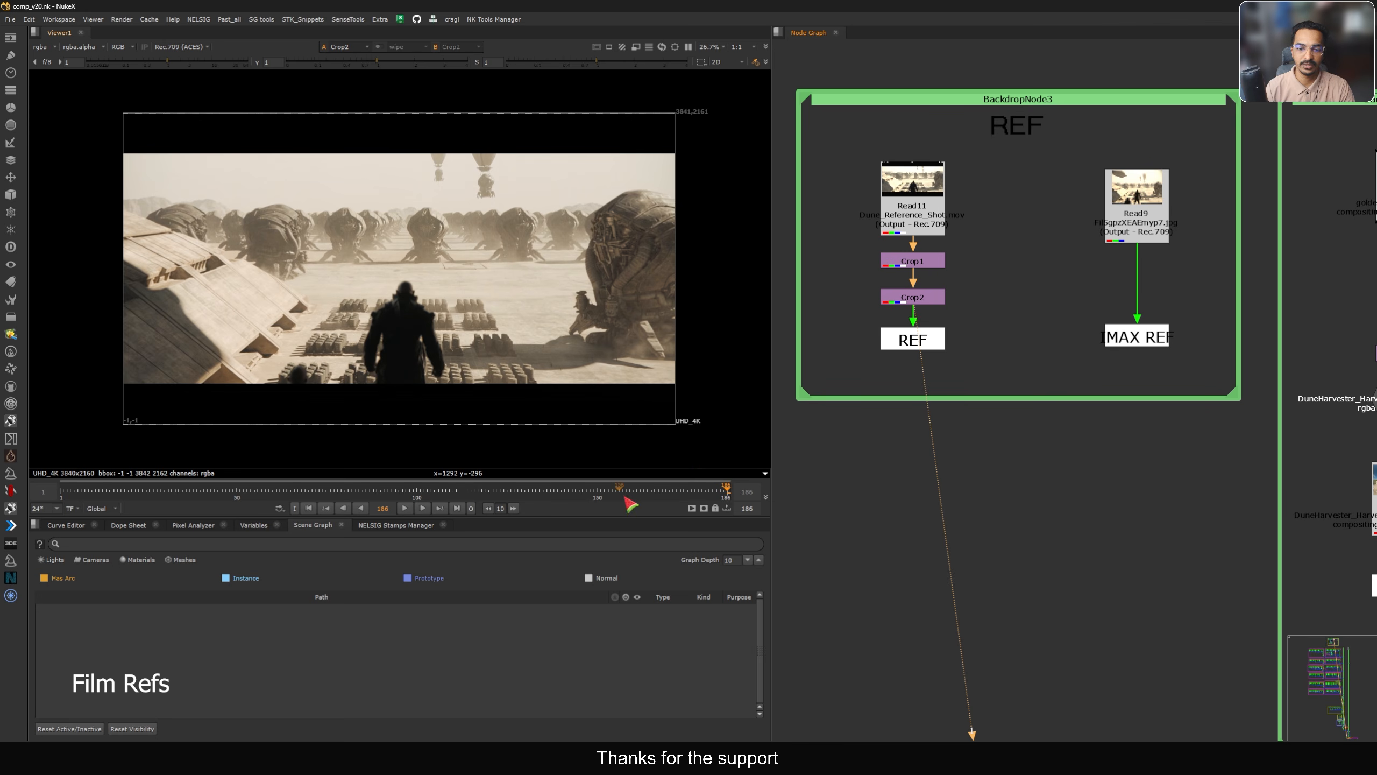
pyautogui.moveTo(707, 488); pyautogui.dragTo(453, 470)
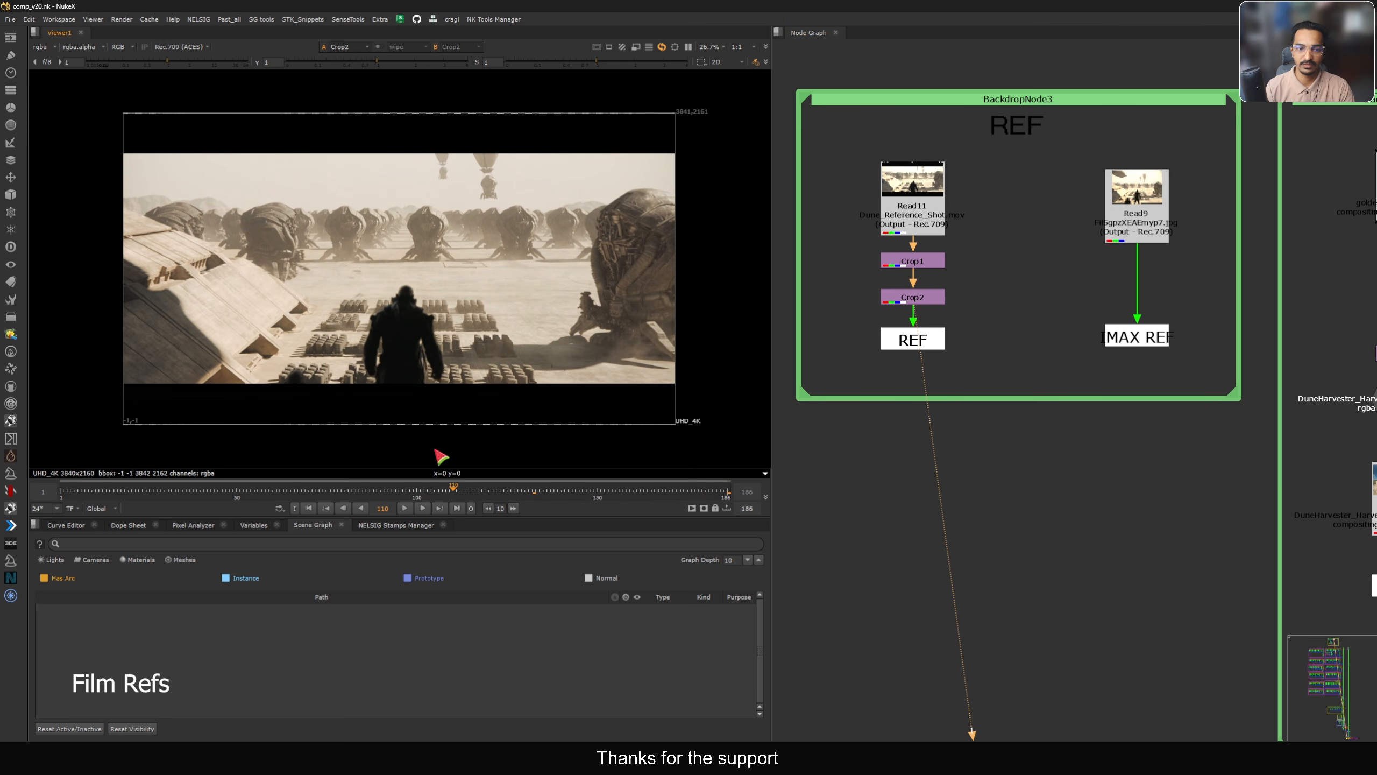
# View the sky HDRI from Read4, beside the REF backdrop
pyautogui.moveTo(832, 382); pyautogui.dragTo(1220, 312)
pyautogui.click(1085, 292)
pyautogui.scroll(-1, 1100, 304)
pyautogui.moveTo(1104, 307); pyautogui.dragTo(805, 350, button='middle')
pyautogui.click(1042, 493)
pyautogui.press('1')
pyautogui.scroll(-5, 1035, 481)
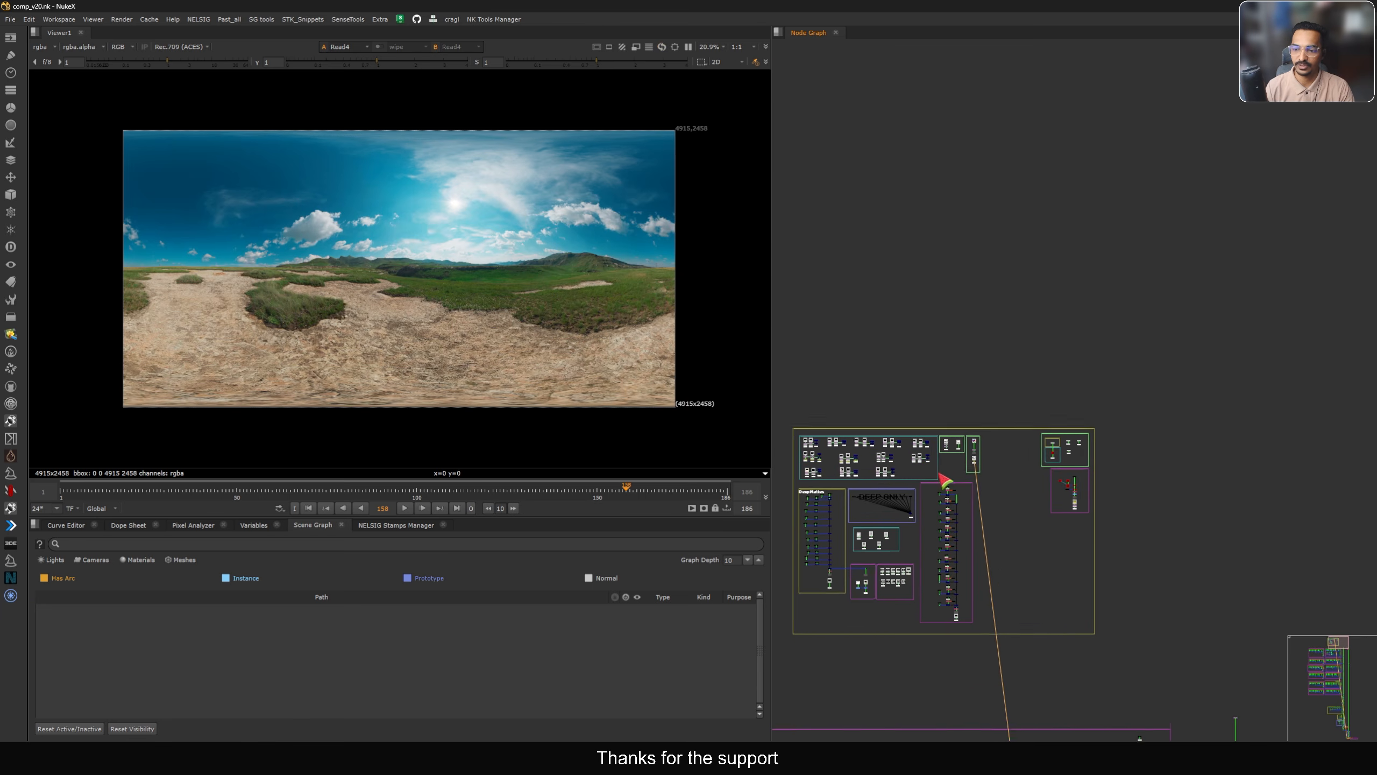
# Examine how the UtilityCombine backdrop recolors and merges each asset's utility passes with deep, down to its precomp
pyautogui.scroll(4, 1020, 435)
pyautogui.scroll(7, 1013, 431)
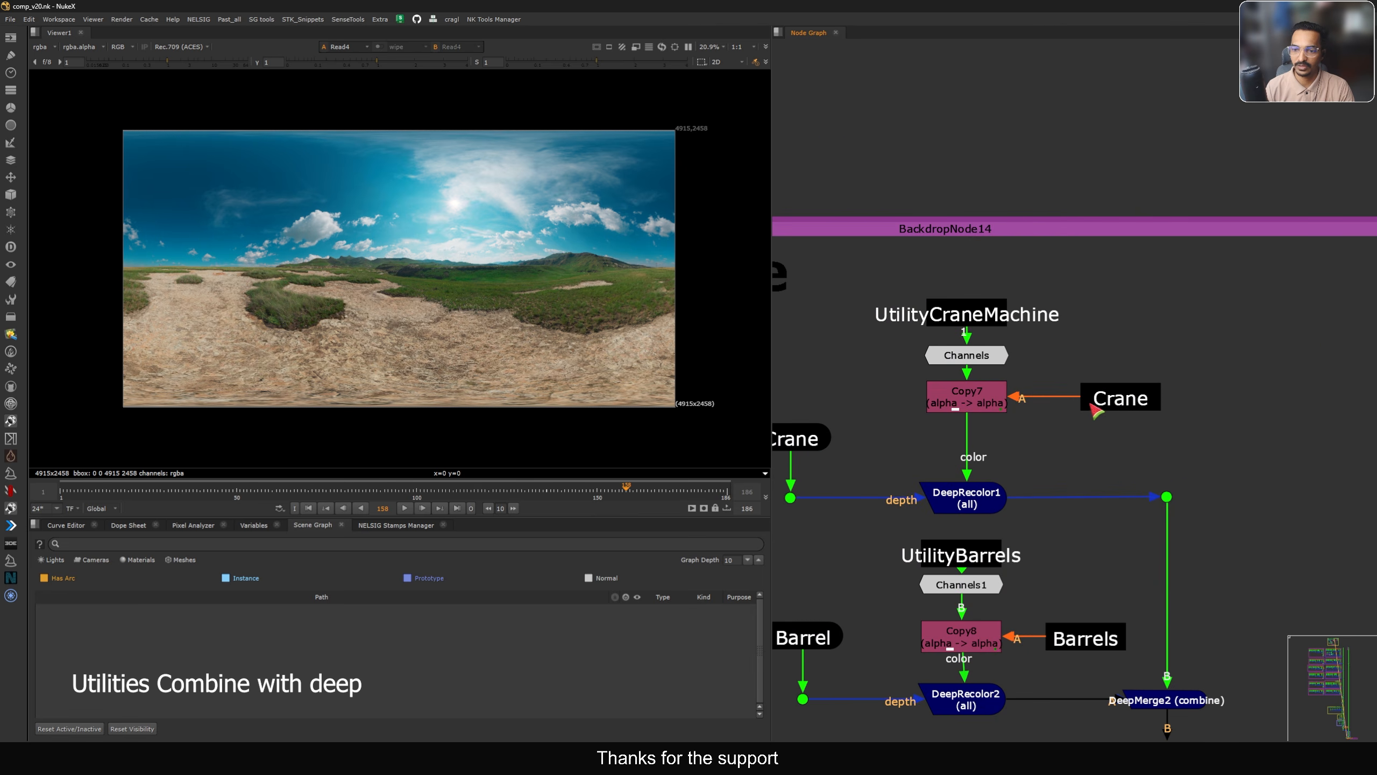
pyautogui.moveTo(982, 410); pyautogui.dragTo(1025, 447, button='middle')
pyautogui.scroll(-2, 1024, 447)
pyautogui.moveTo(824, 431); pyautogui.dragTo(1071, 425, button='middle')
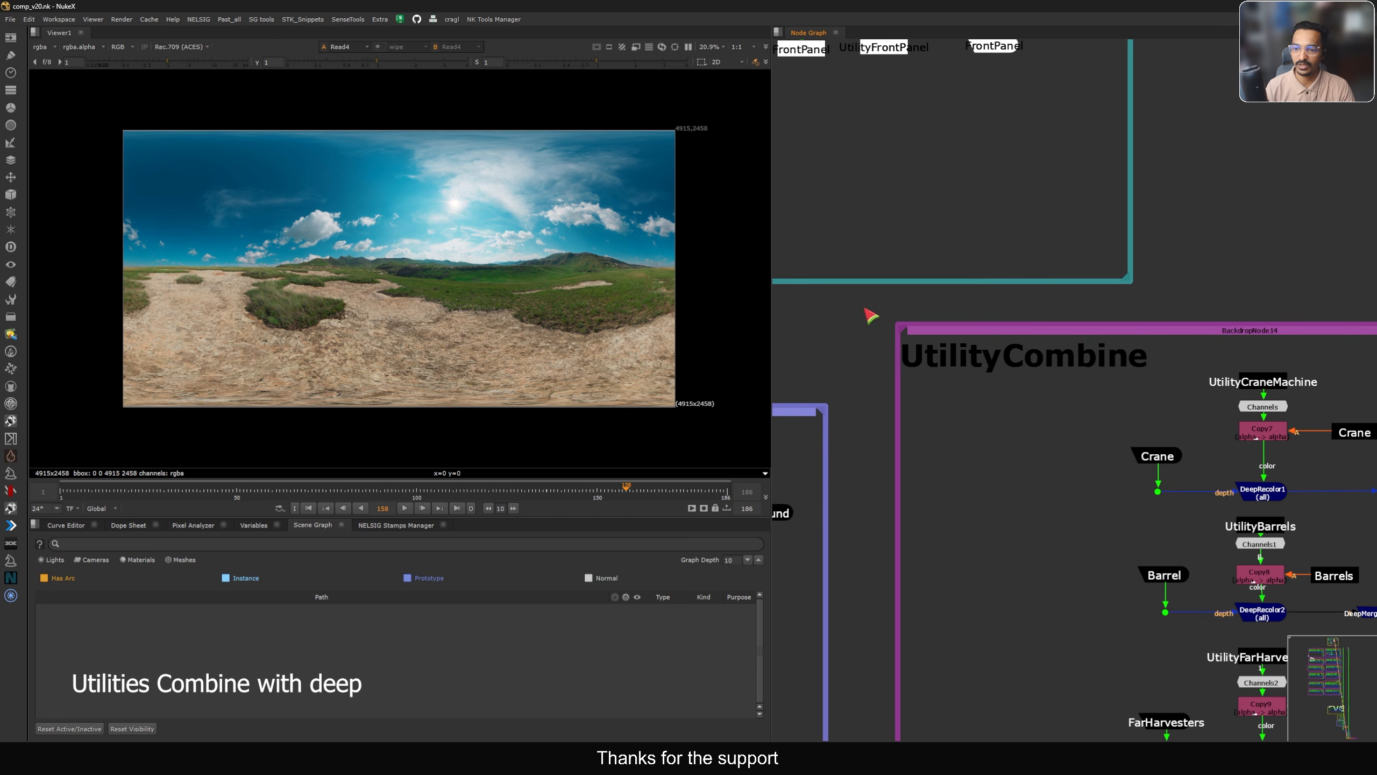
pyautogui.moveTo(1238, 394); pyautogui.dragTo(1052, 372, button='middle')
pyautogui.press('1')
pyautogui.scroll(-3, 993, 263)
pyautogui.moveTo(993, 263); pyautogui.dragTo(1000, 86, button='middle')
pyautogui.moveTo(1009, 489); pyautogui.dragTo(1014, 271, button='middle')
pyautogui.moveTo(1019, 543); pyautogui.dragTo(1030, 404, button='middle')
pyautogui.scroll(4, 1034, 411)
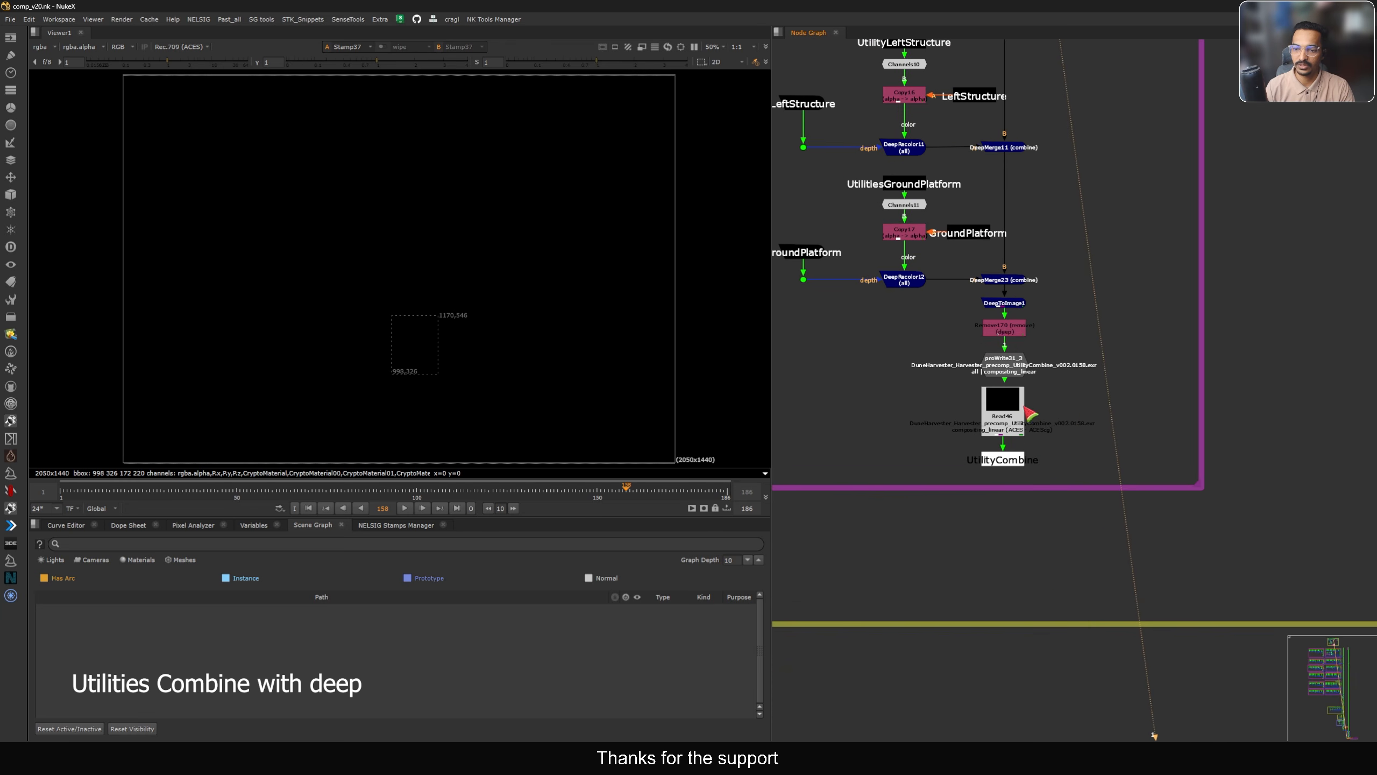
# View the UtilityCombine precomp from Read46, and compare it with the SLAP COMP output at Dot1
pyautogui.click(1010, 422)
pyautogui.press('1')
pyautogui.scroll(-5, 916, 440)
pyautogui.scroll(3, 990, 313)
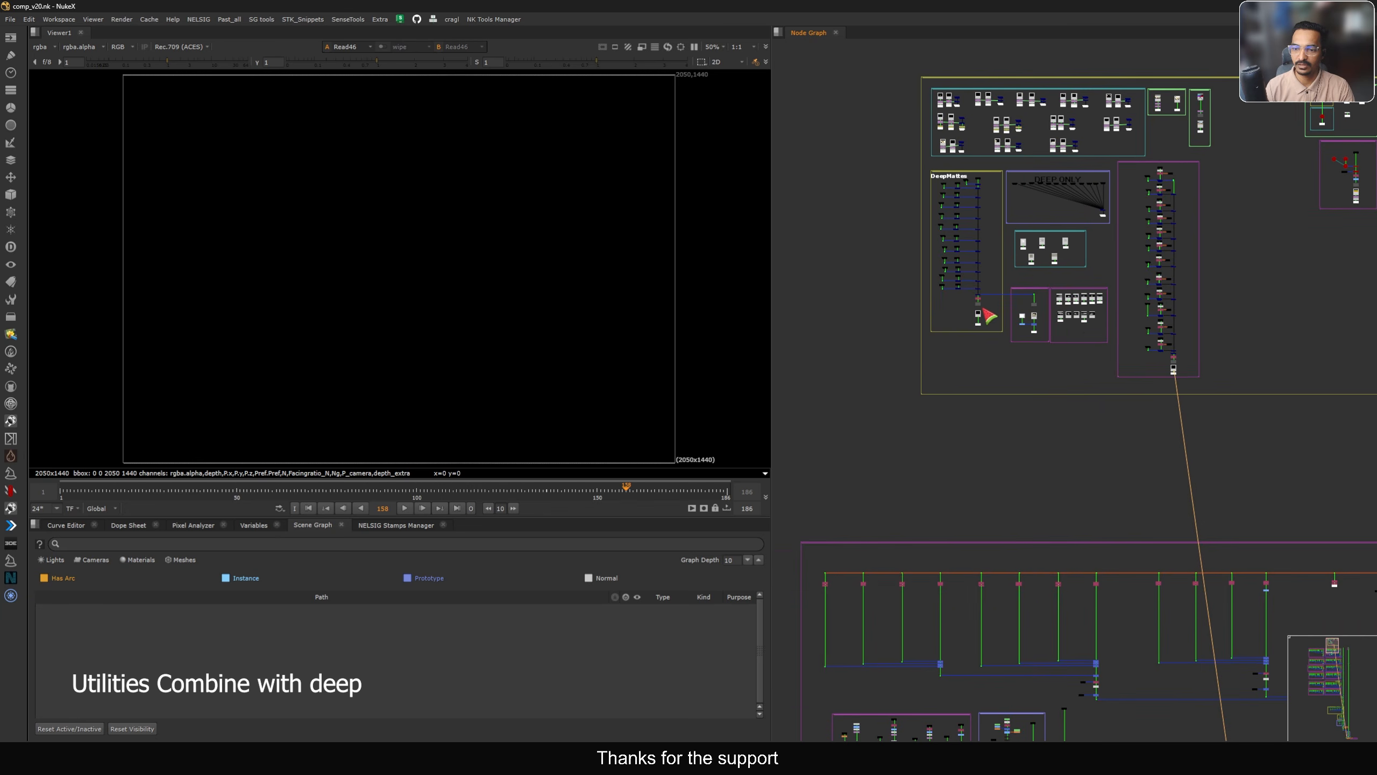
pyautogui.click(1117, 292)
pyautogui.press('1')
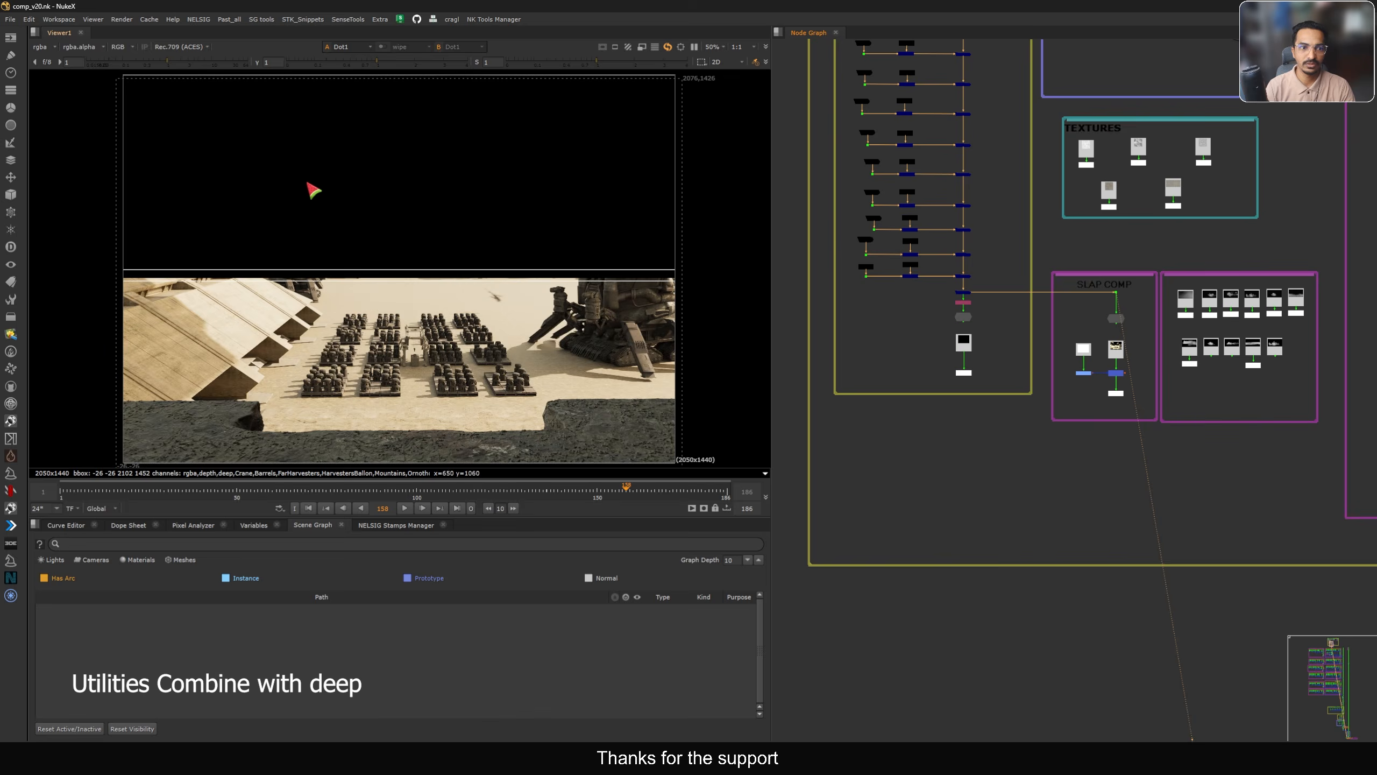
# Return to the UtilityCombine precomp Read46 and display its Facingratio_N layer
pyautogui.moveTo(1275, 378); pyautogui.dragTo(822, 346, button='middle')
pyautogui.scroll(5, 988, 393)
pyautogui.click(1081, 472)
pyautogui.press('1')
pyautogui.click(43, 48)
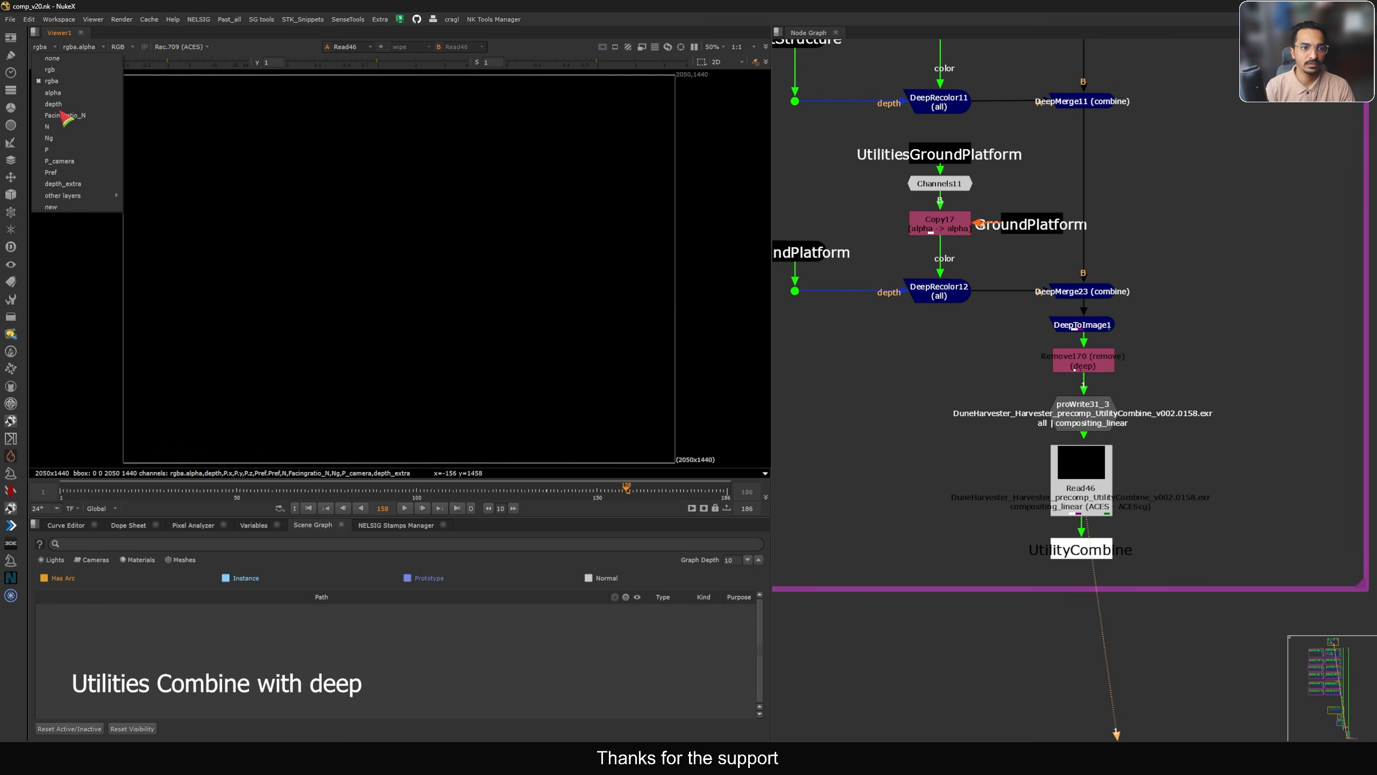
pyautogui.click(66, 115)
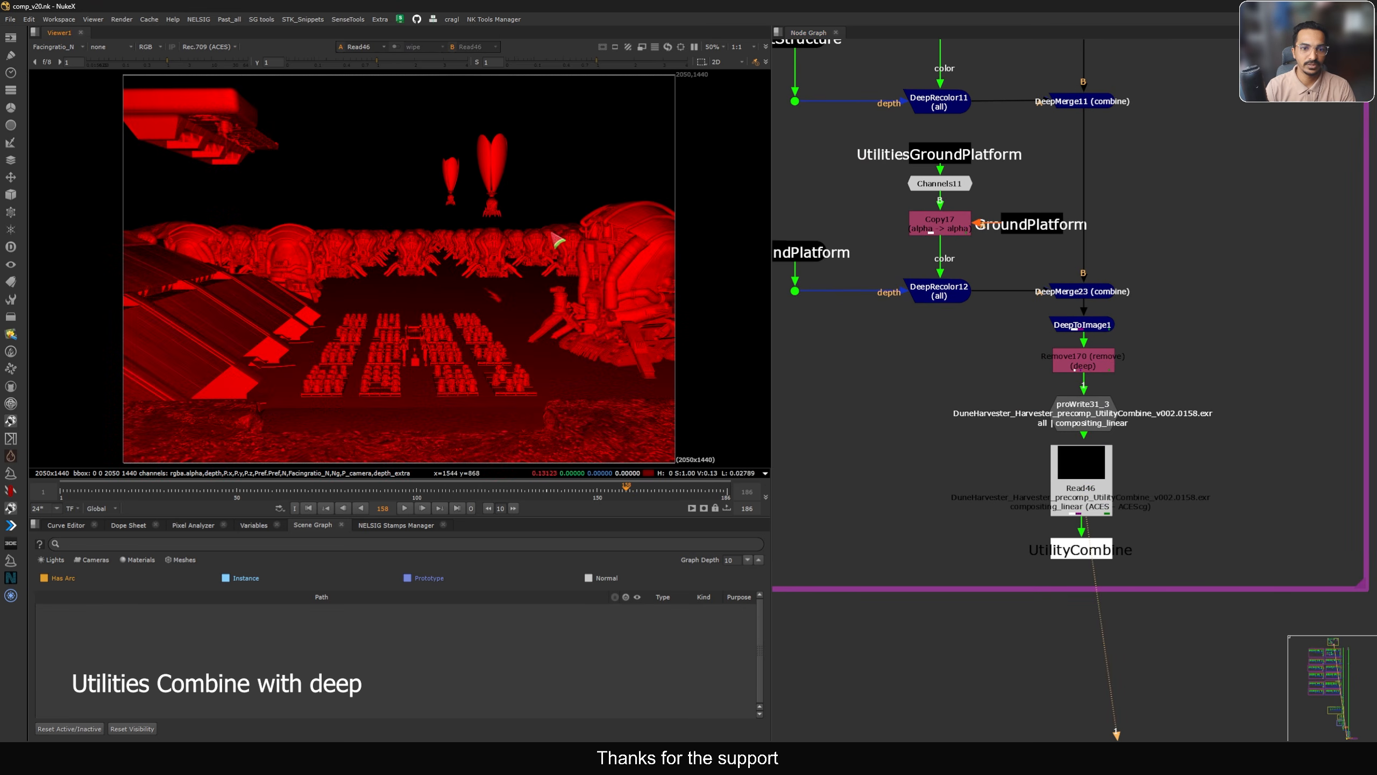
# Display the depth and depth_extra layers of Read46 with the viewer gain lowered, and reset the gain
pyautogui.click(55, 46)
pyautogui.click(74, 101)
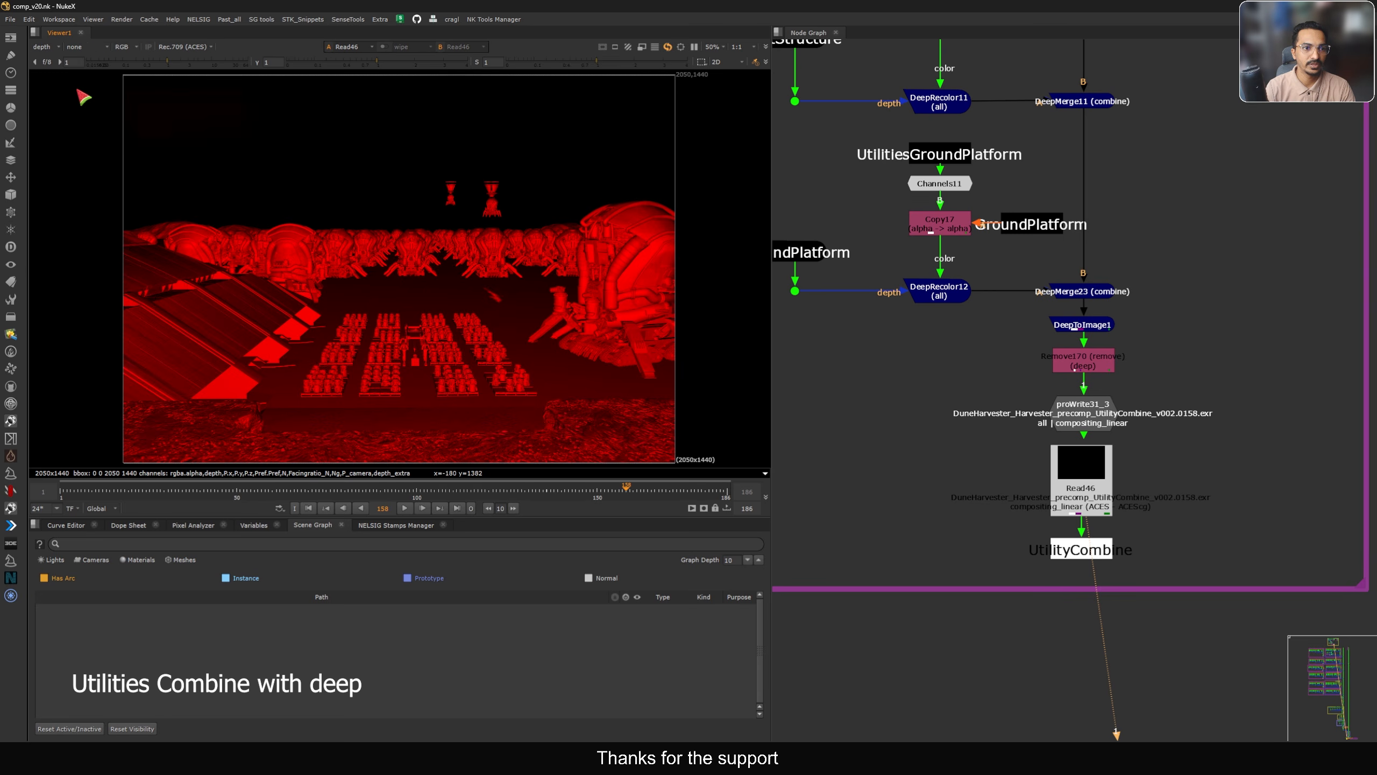
pyautogui.moveTo(155, 66); pyautogui.dragTo(64, 78)
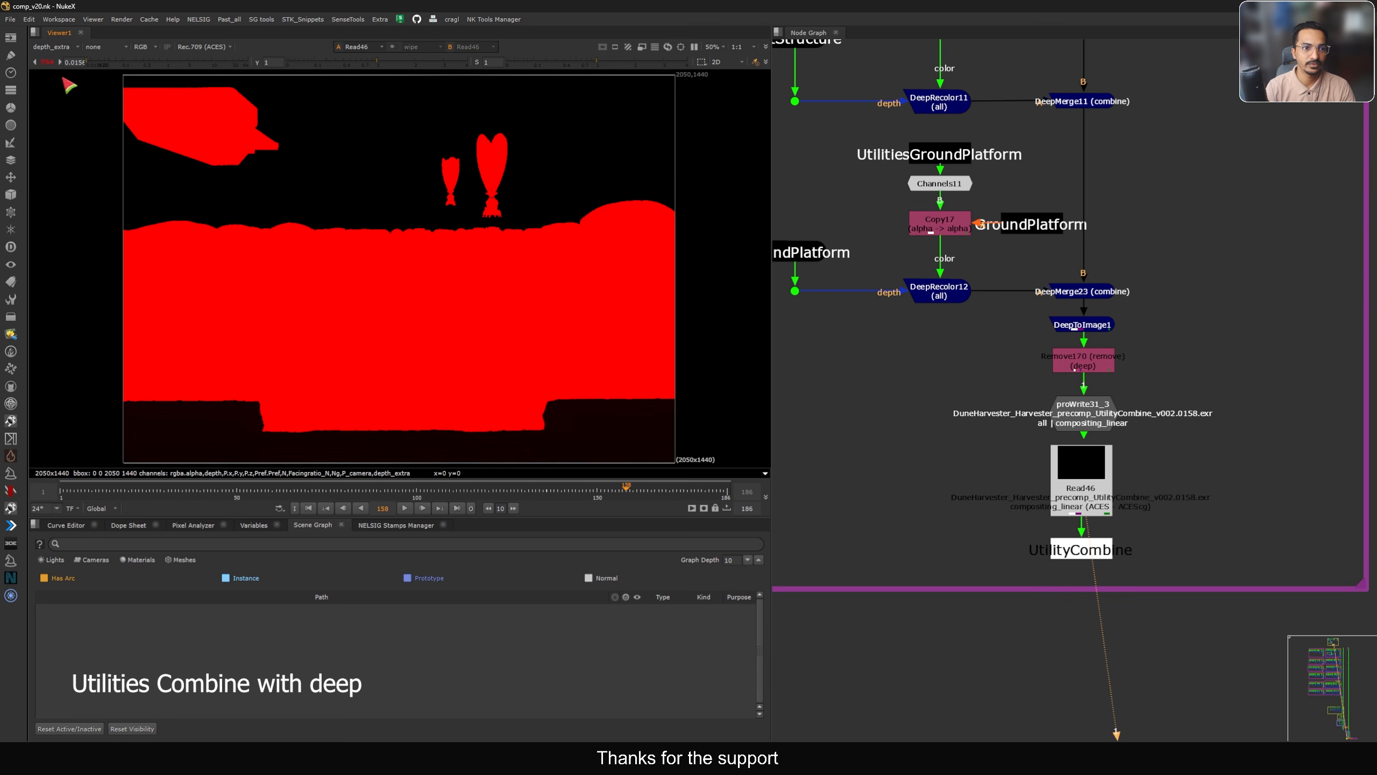
pyautogui.click(36, 64)
pyautogui.click(36, 63)
pyautogui.click(36, 63)
pyautogui.click(47, 63)
# Display the P and Ng layers of Read46, and switch back to the rgba layer
pyautogui.click(54, 47)
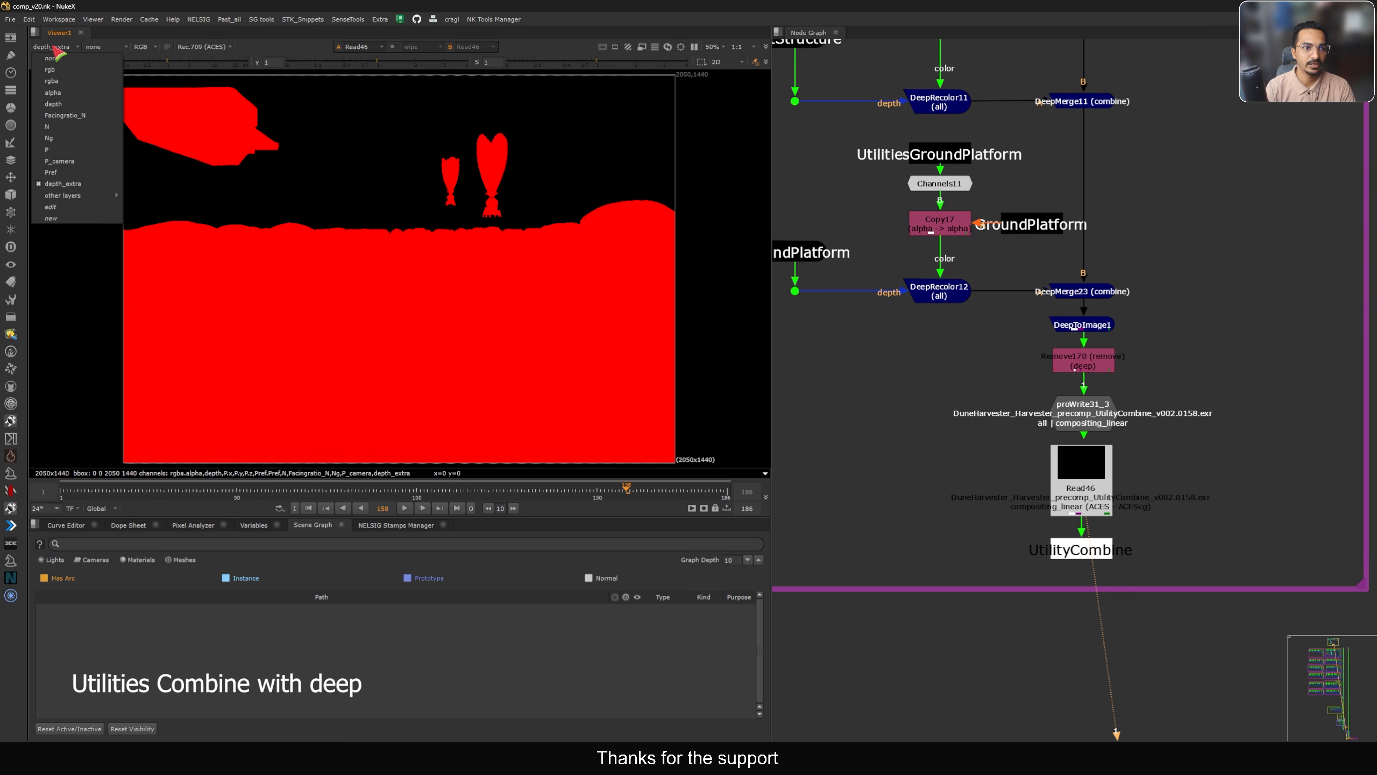
pyautogui.click(64, 148)
pyautogui.click(47, 47)
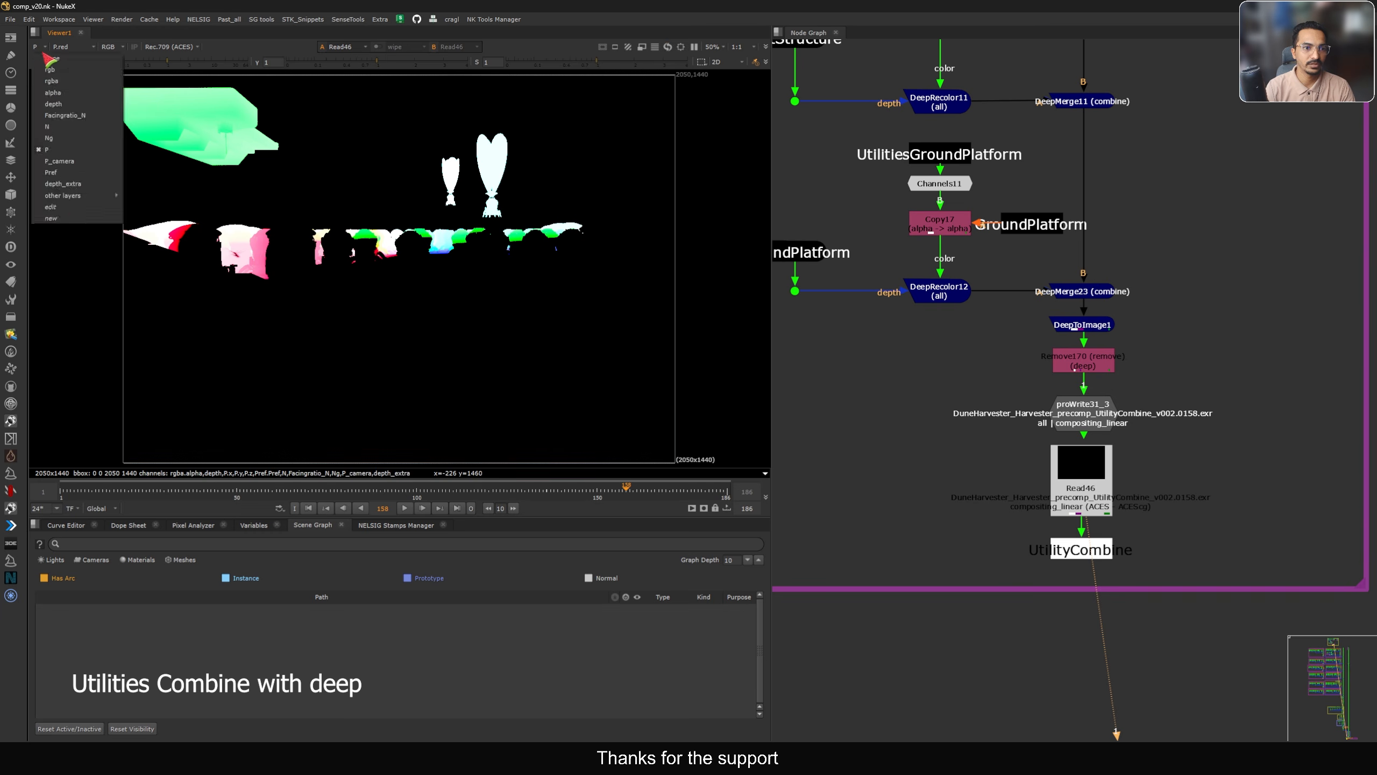
pyautogui.click(63, 138)
pyautogui.click(45, 49)
pyautogui.click(61, 84)
# Examine the overall comp layout and the USD and UV Pass (Ground) backdrops in the ASSET section
pyautogui.moveTo(978, 599); pyautogui.dragTo(1200, 511)
pyautogui.scroll(-8, 1111, 524)
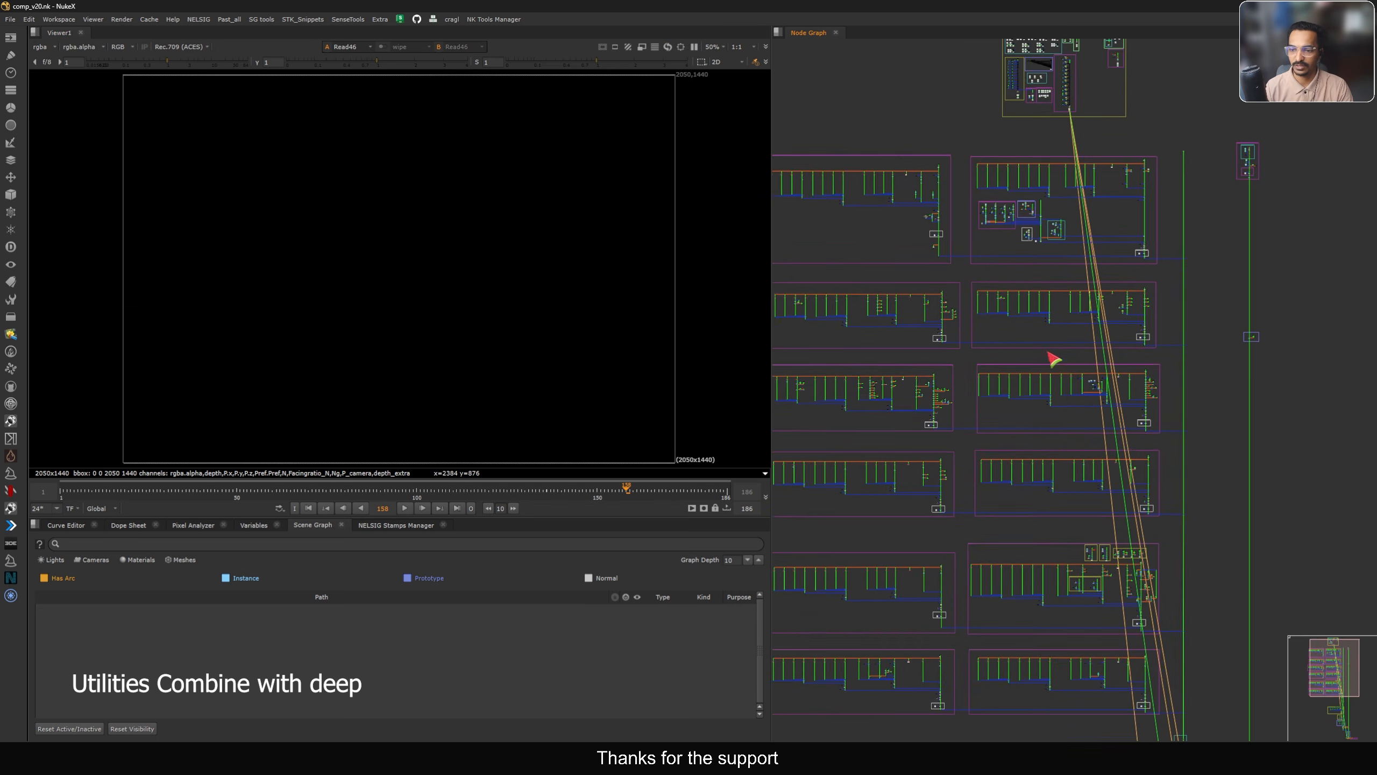
pyautogui.scroll(-4, 1064, 434)
pyautogui.scroll(4, 1054, 461)
pyautogui.scroll(-4, 1082, 431)
pyautogui.scroll(1, 1045, 418)
pyautogui.scroll(5, 1071, 313)
pyautogui.scroll(-1, 1066, 333)
pyautogui.scroll(4, 1090, 312)
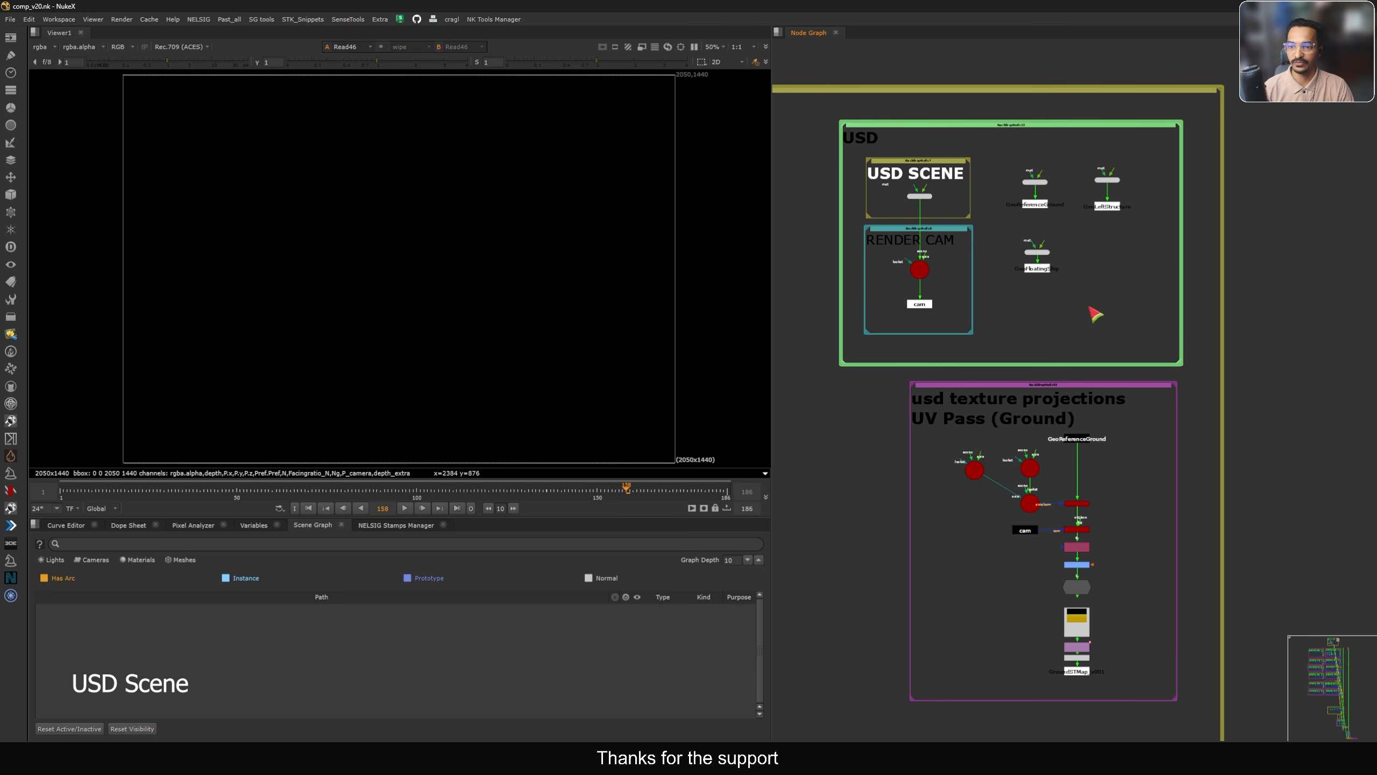
# Examine the separate geometry references in the USD backdrop, and view GeoReference2 of the USD SCENE in 3D
pyautogui.moveTo(1147, 205); pyautogui.dragTo(998, 300)
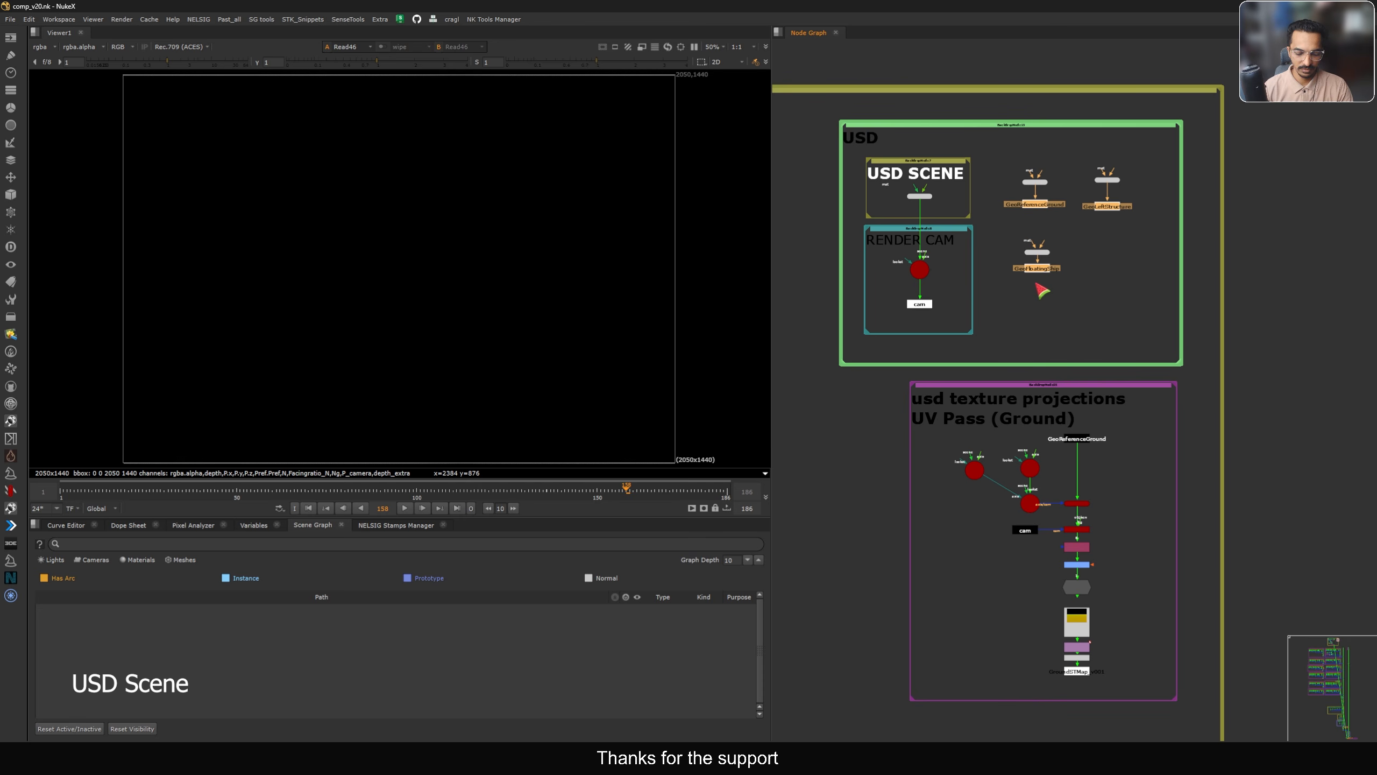
pyautogui.scroll(-4, 1049, 319)
pyautogui.scroll(6, 1051, 296)
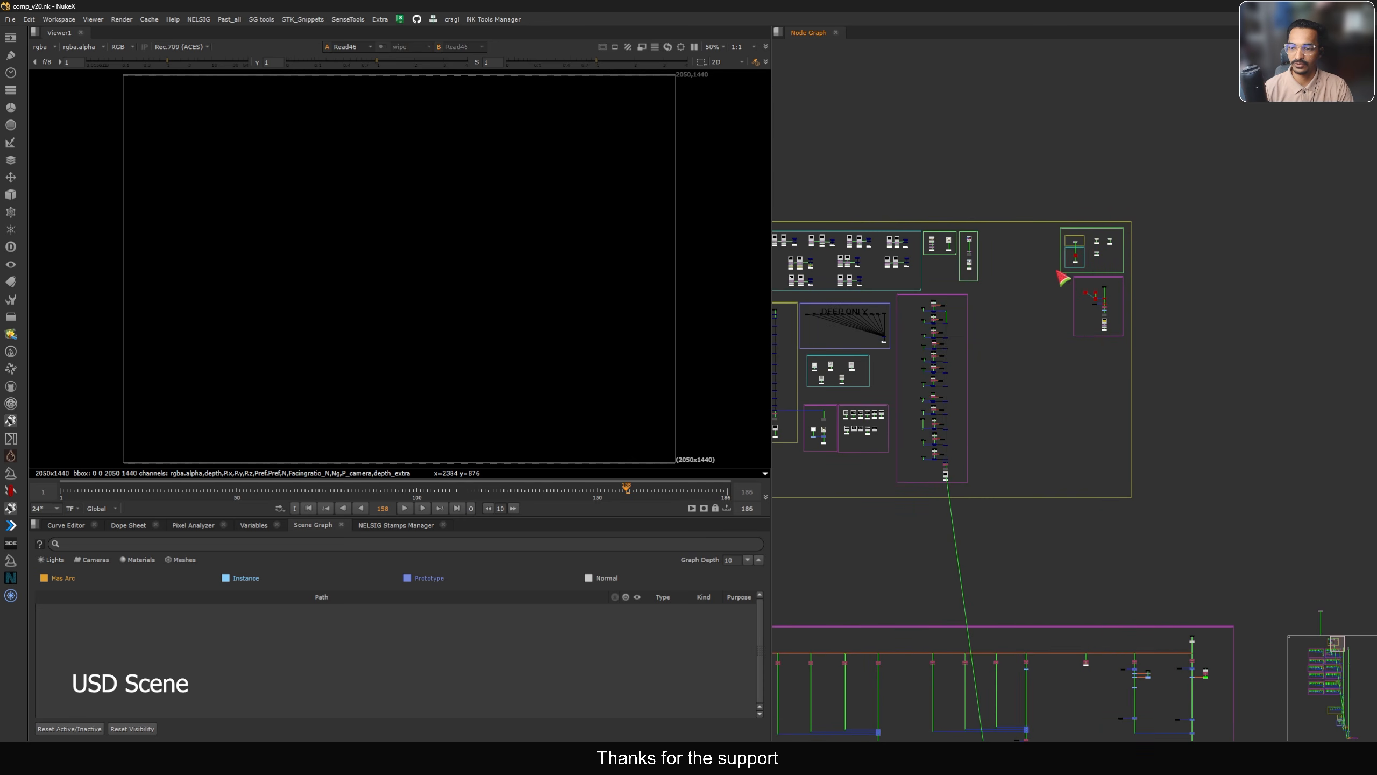
pyautogui.scroll(4, 1079, 253)
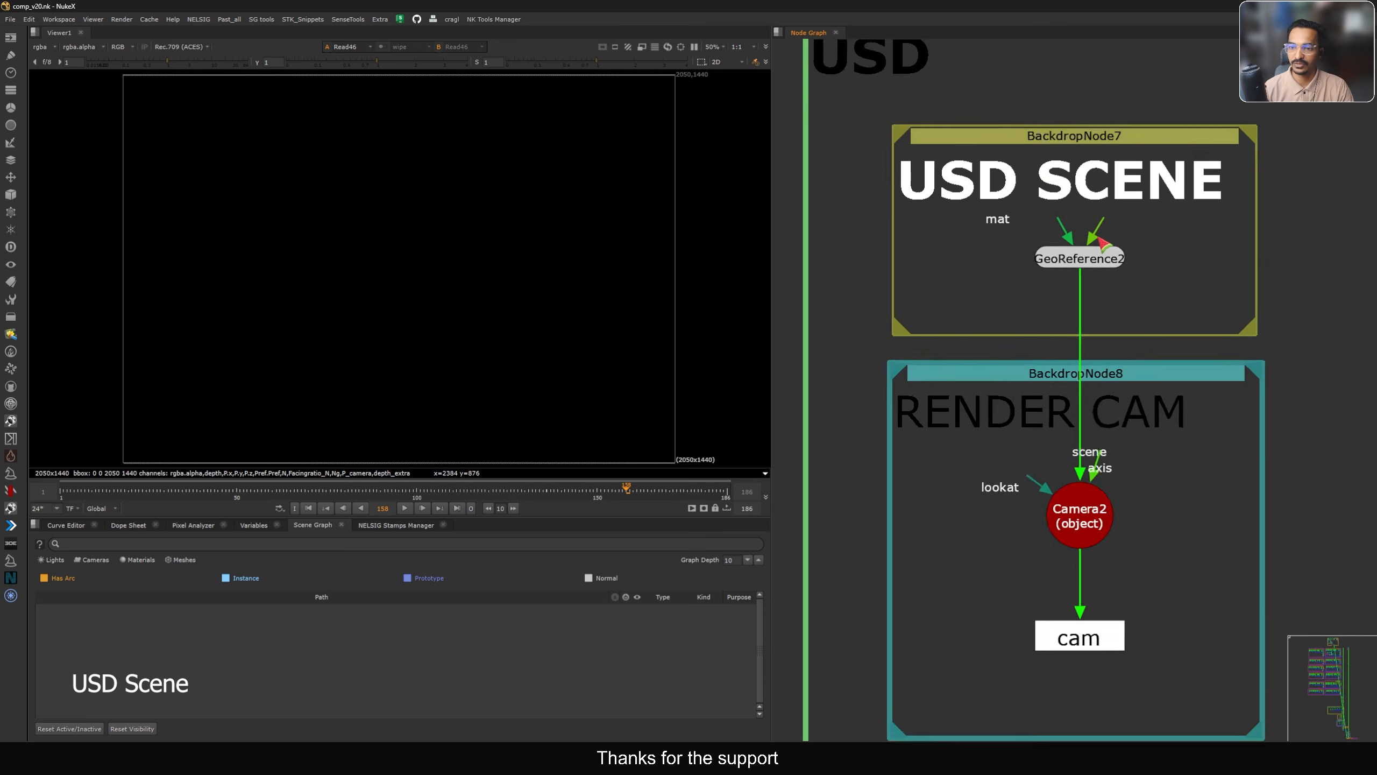
pyautogui.moveTo(1183, 220); pyautogui.dragTo(994, 301)
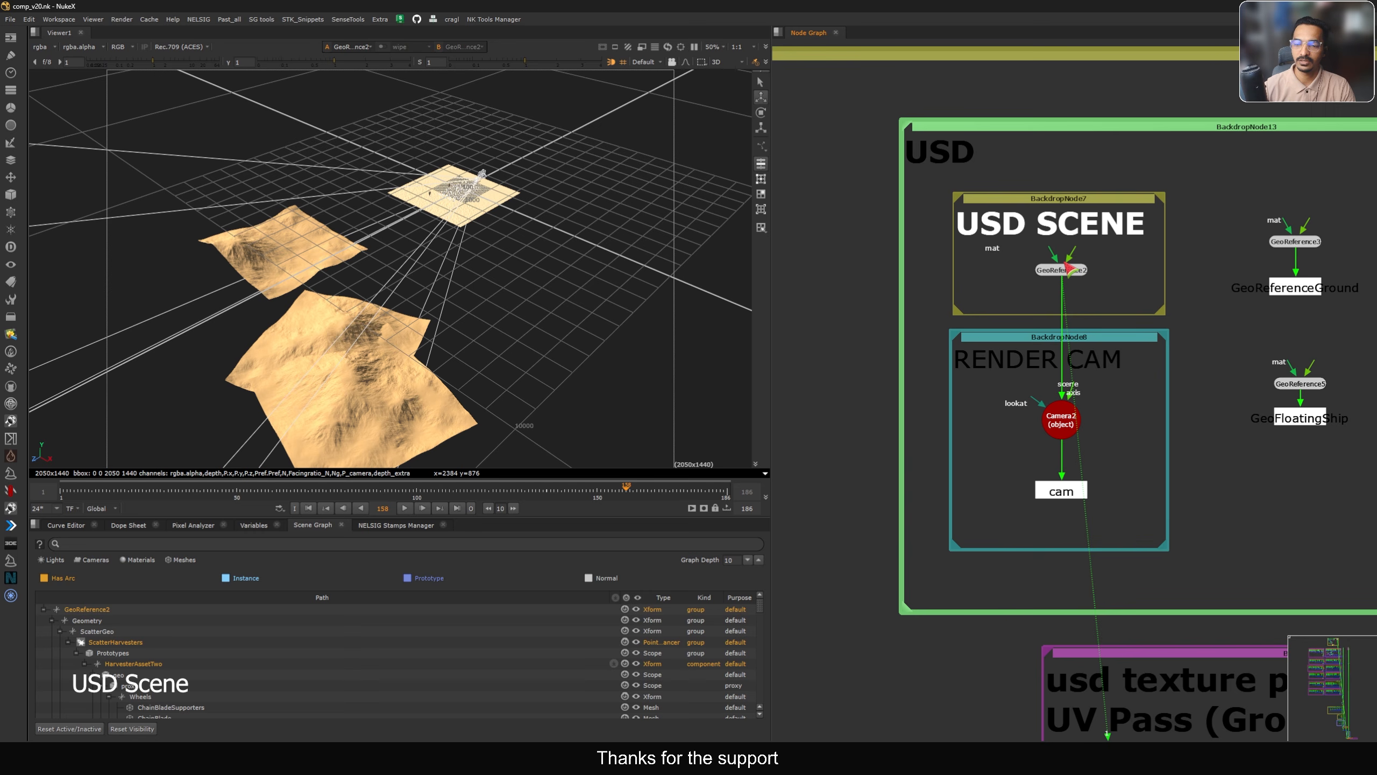
# Add a GeoImport node and a GeoReference node beside the USD backdrop
pyautogui.press('Tab')
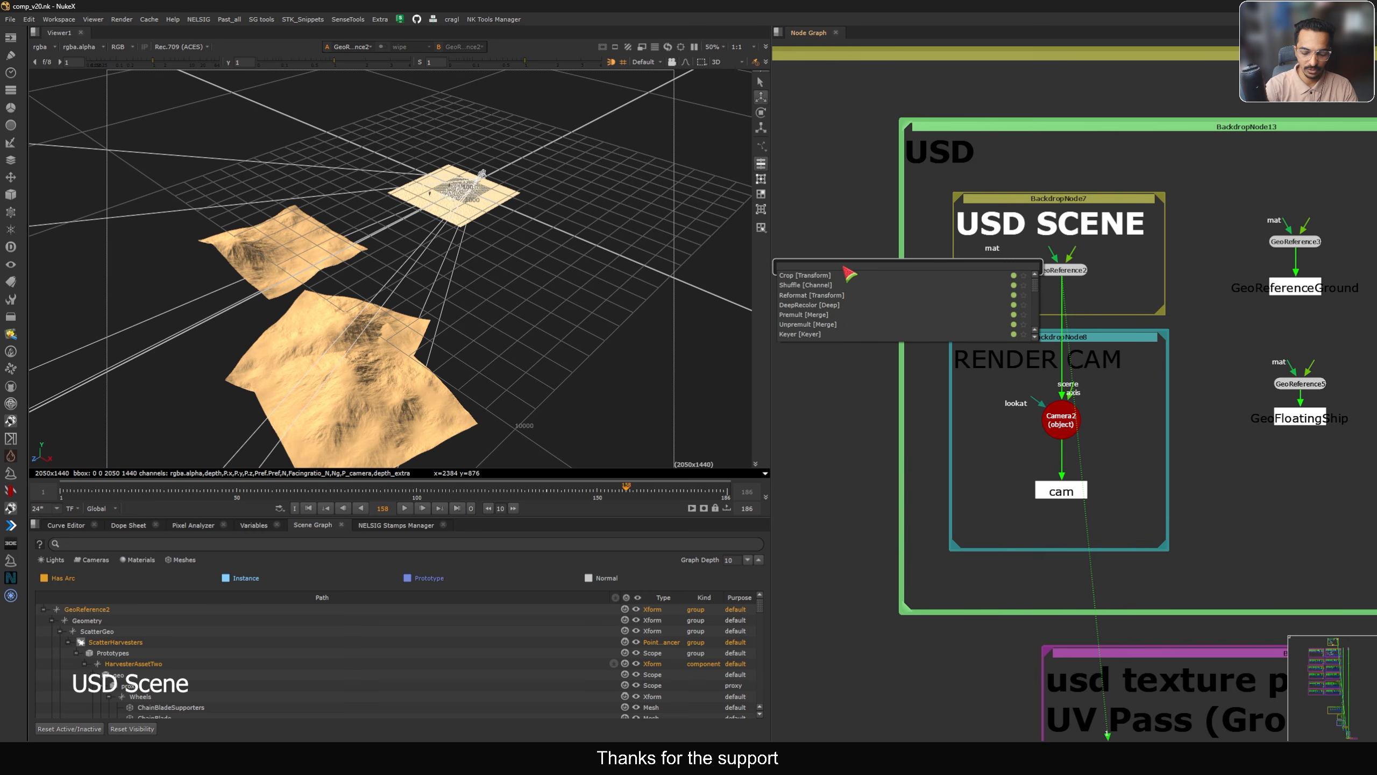
pyautogui.write('geoimp')
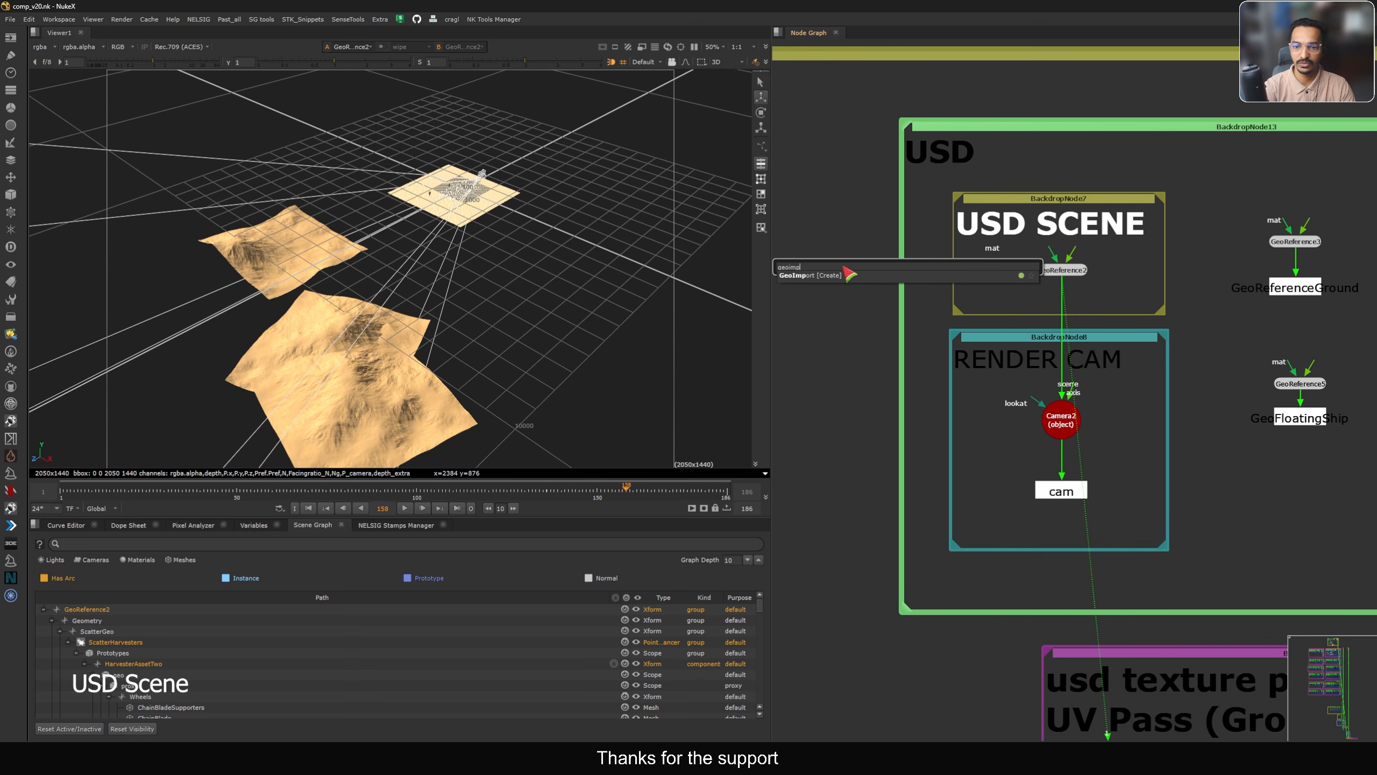
pyautogui.press('Return')
pyautogui.press('Tab')
pyautogui.write('g')
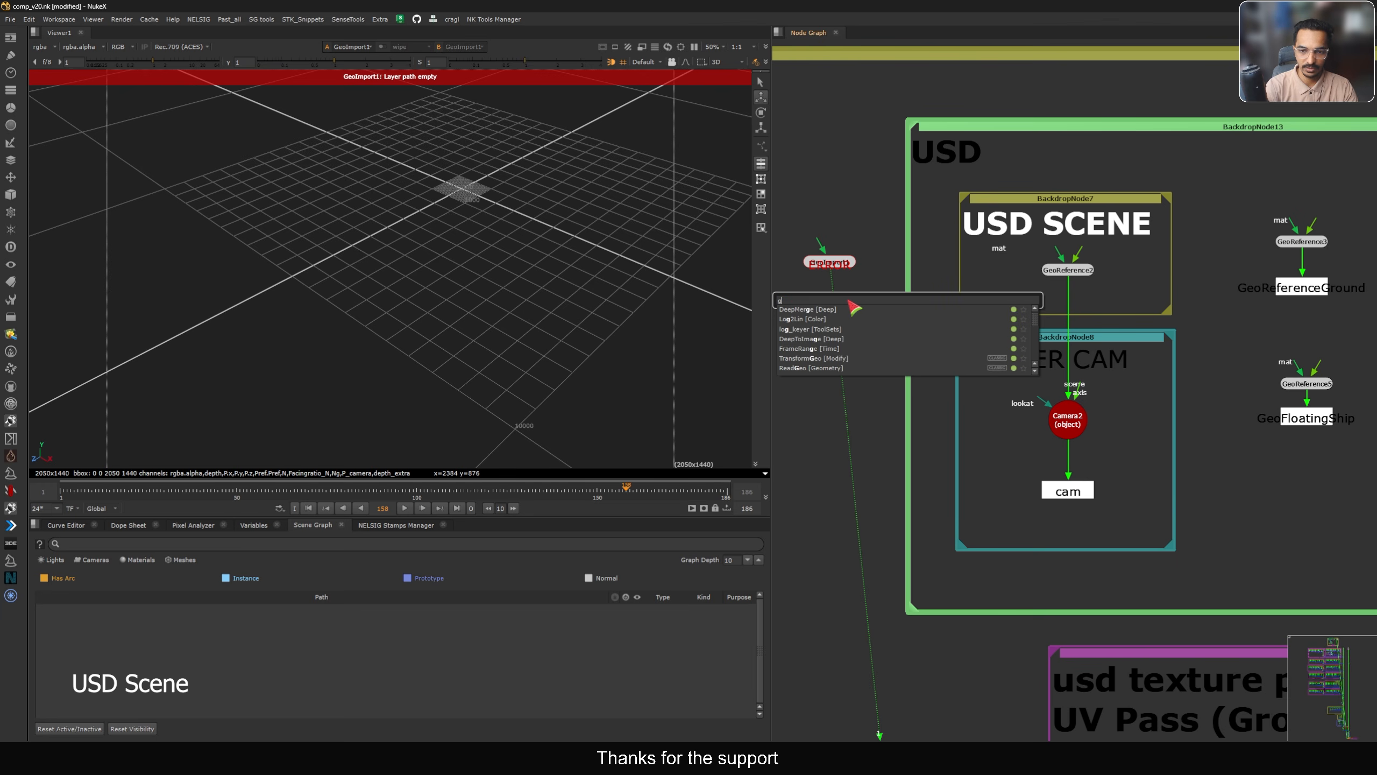
pyautogui.write('eoref')
pyautogui.press('Return')
# Compare the new GeoImport1 and GeoReference6 nodes, and close the open node properties
pyautogui.scroll(6, 1014, 280)
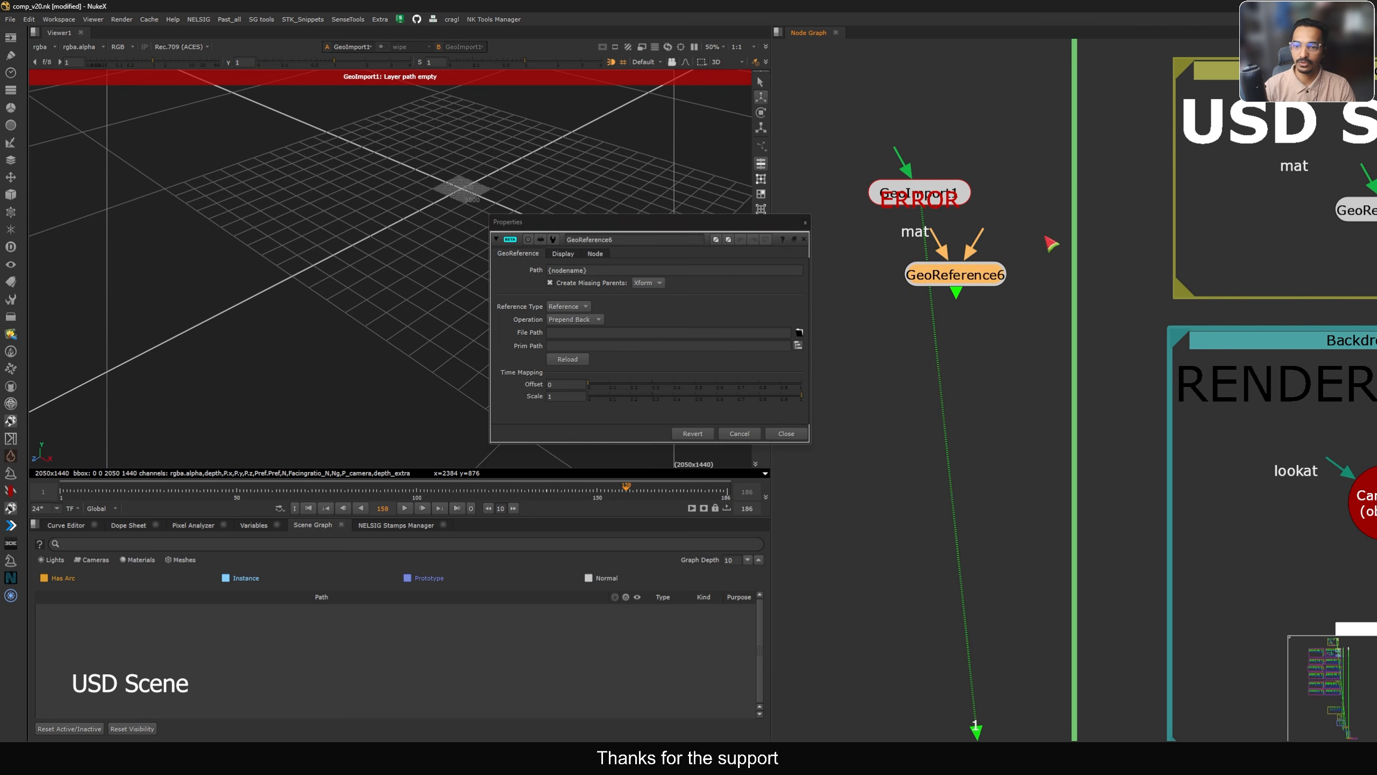
pyautogui.moveTo(957, 227); pyautogui.dragTo(963, 302)
pyautogui.moveTo(876, 280); pyautogui.dragTo(958, 339)
pyautogui.scroll(3, 959, 338)
pyautogui.scroll(-4, 959, 339)
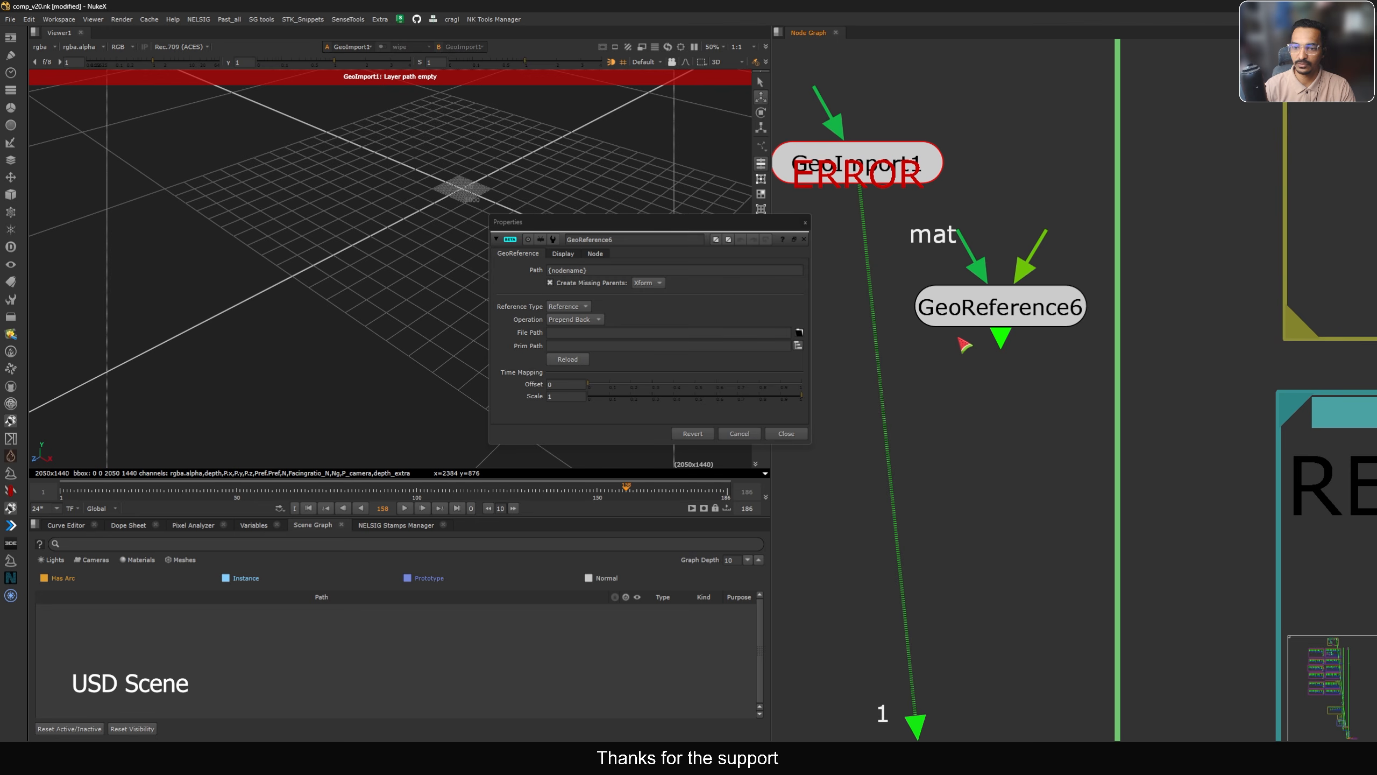
pyautogui.click(845, 172)
pyautogui.click(803, 224)
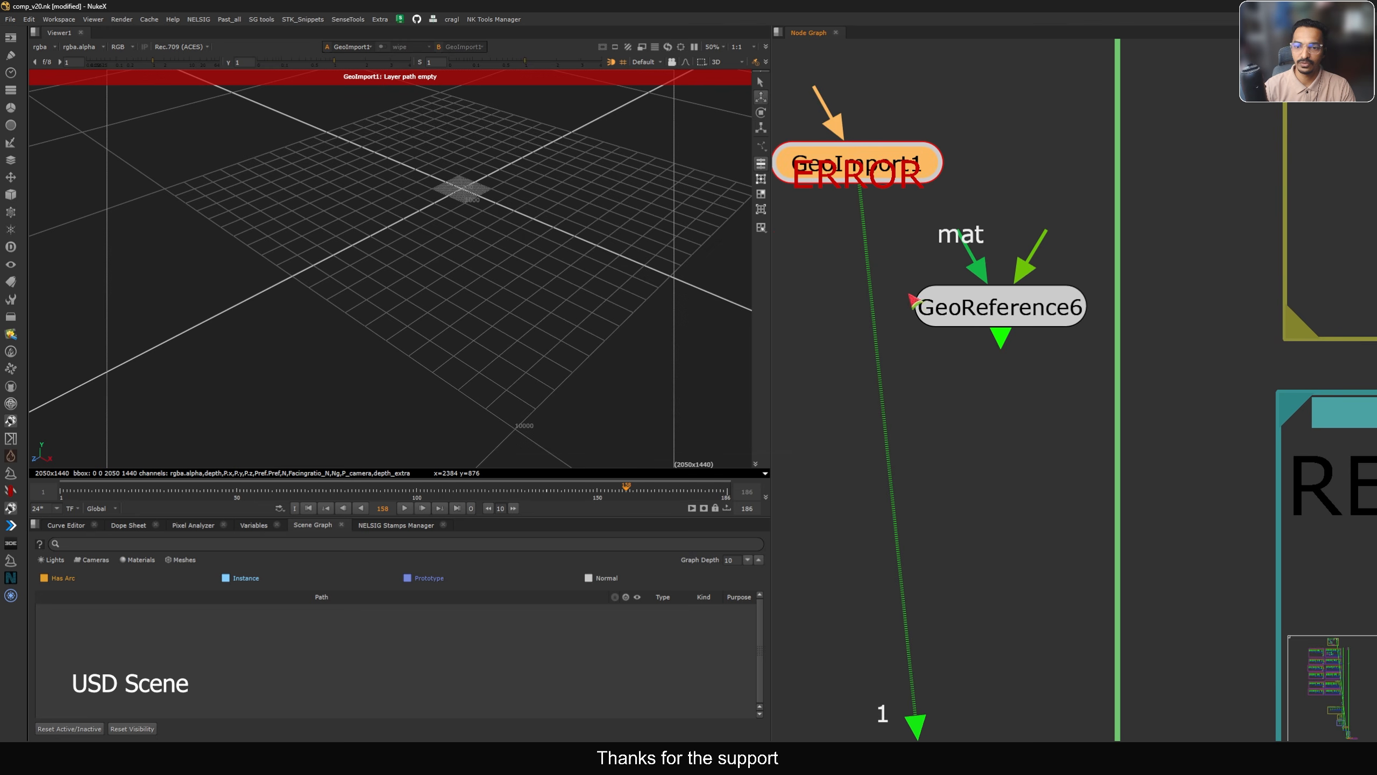
# Search the node list for a sublayer node
pyautogui.scroll(3, 904, 297)
pyautogui.scroll(-3, 1036, 372)
pyautogui.press('Tab')
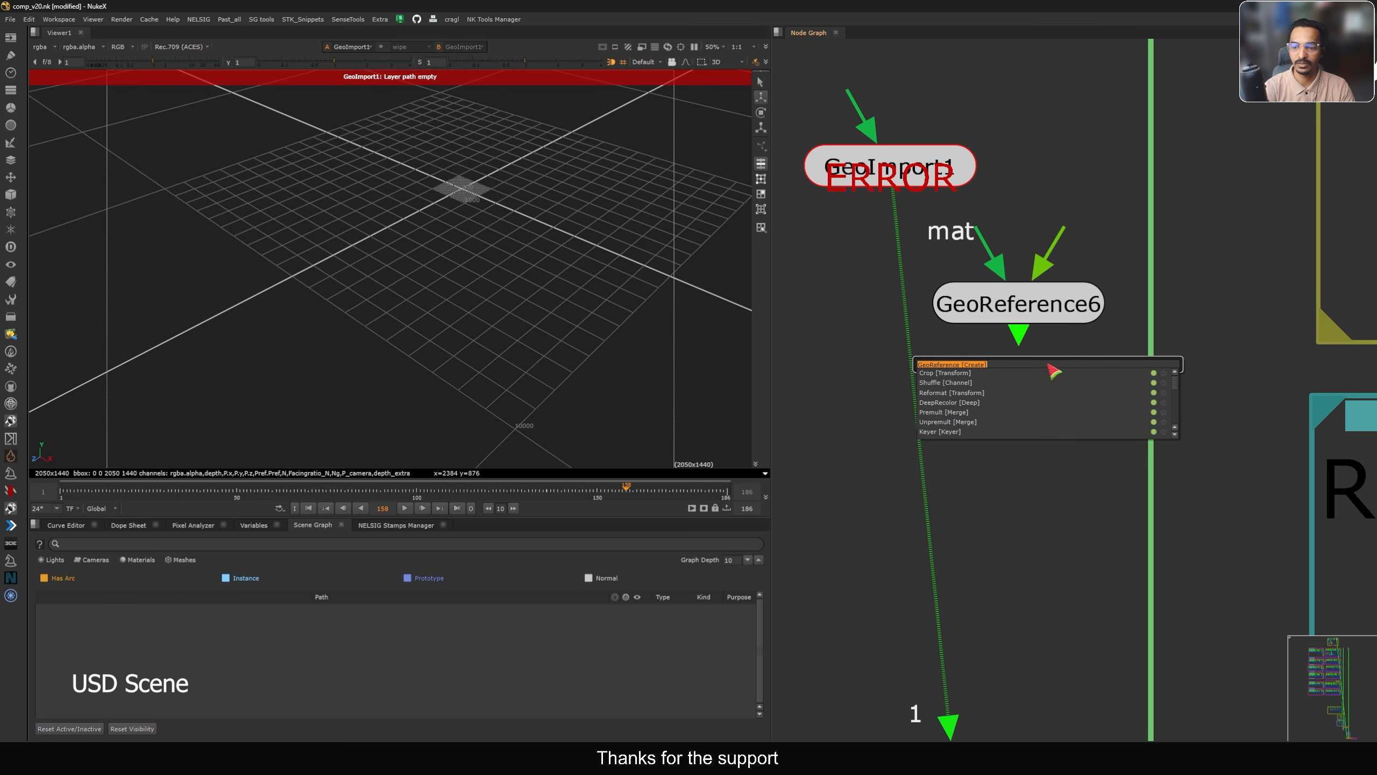
pyautogui.write('sublayer')
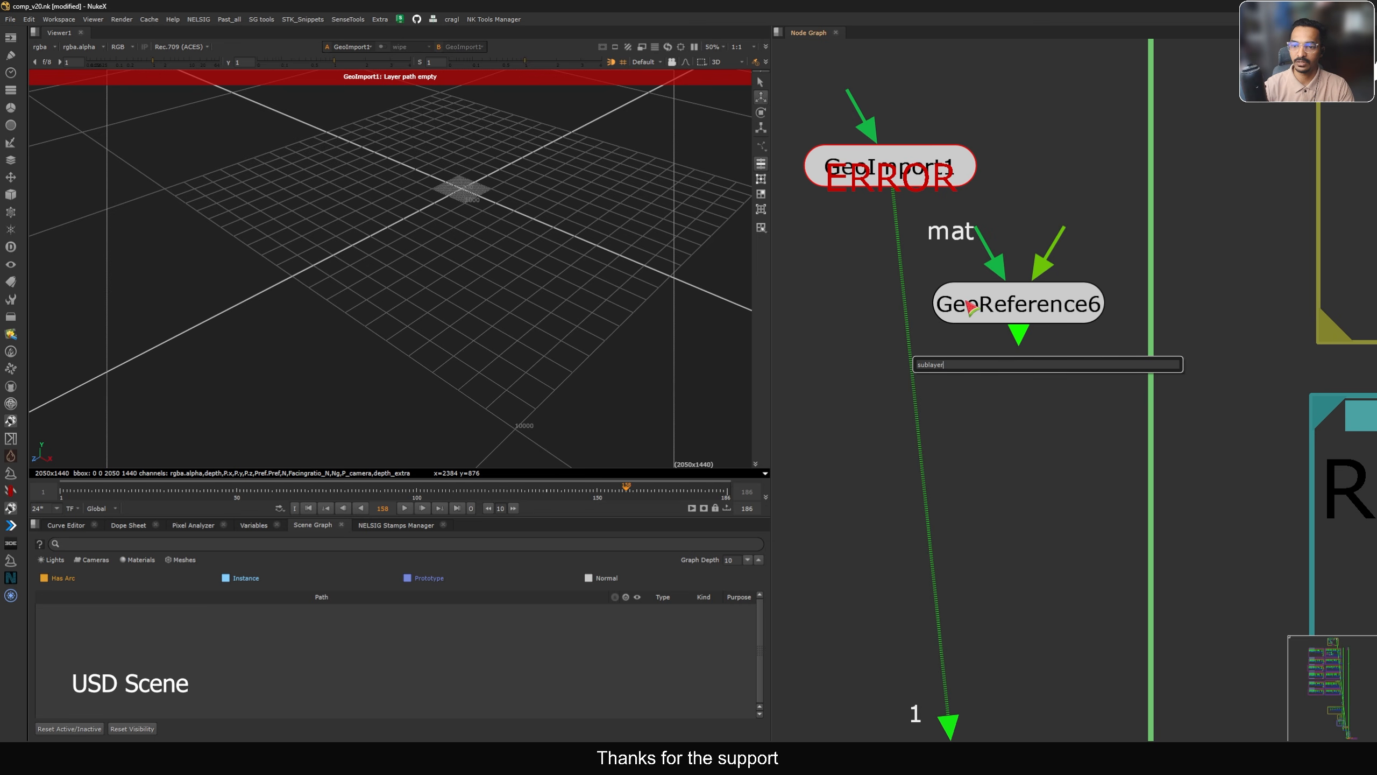
pyautogui.press('Escape')
# Display GeoReference6 in the viewer and arrange it below GeoImport1, slightly to the left
pyautogui.moveTo(872, 162); pyautogui.dragTo(905, 152)
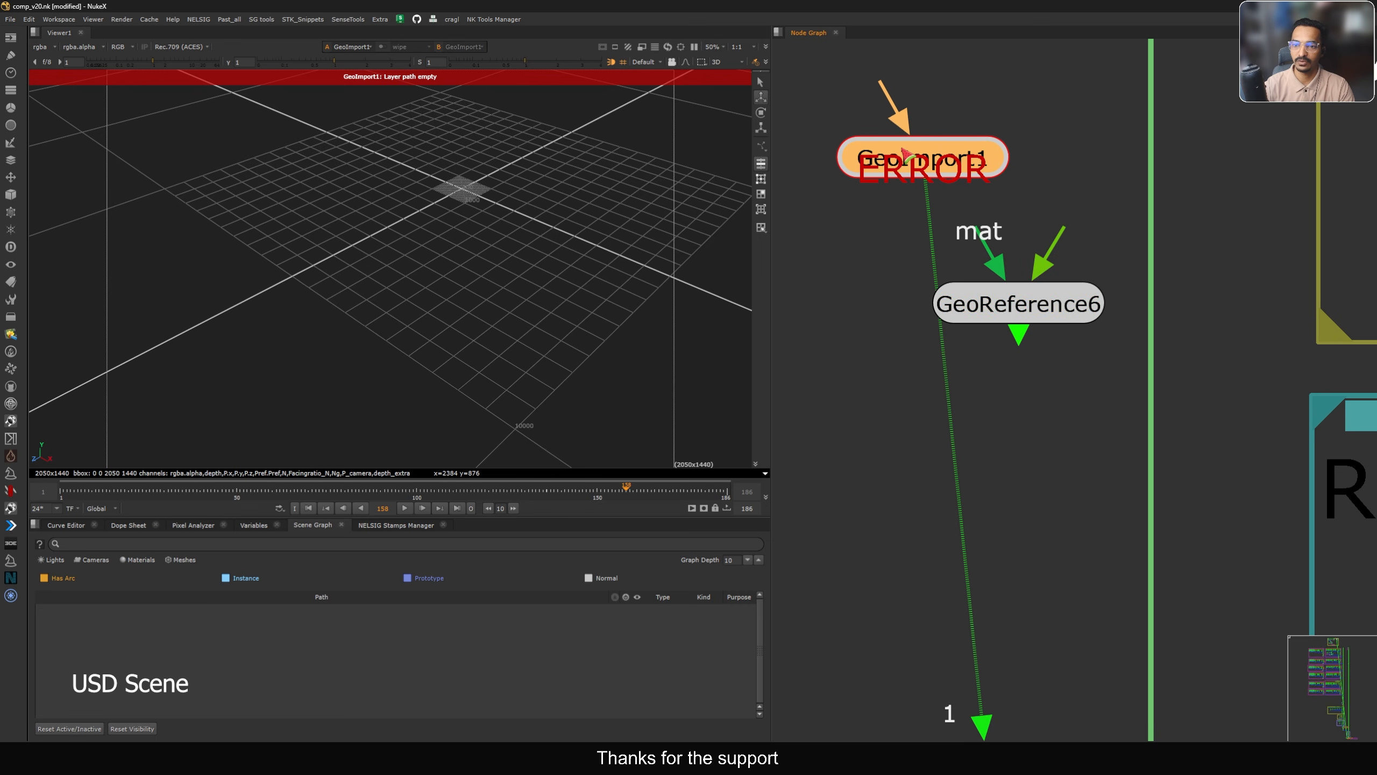
pyautogui.click(1002, 298)
pyautogui.press('1')
pyautogui.moveTo(1002, 299); pyautogui.dragTo(841, 335)
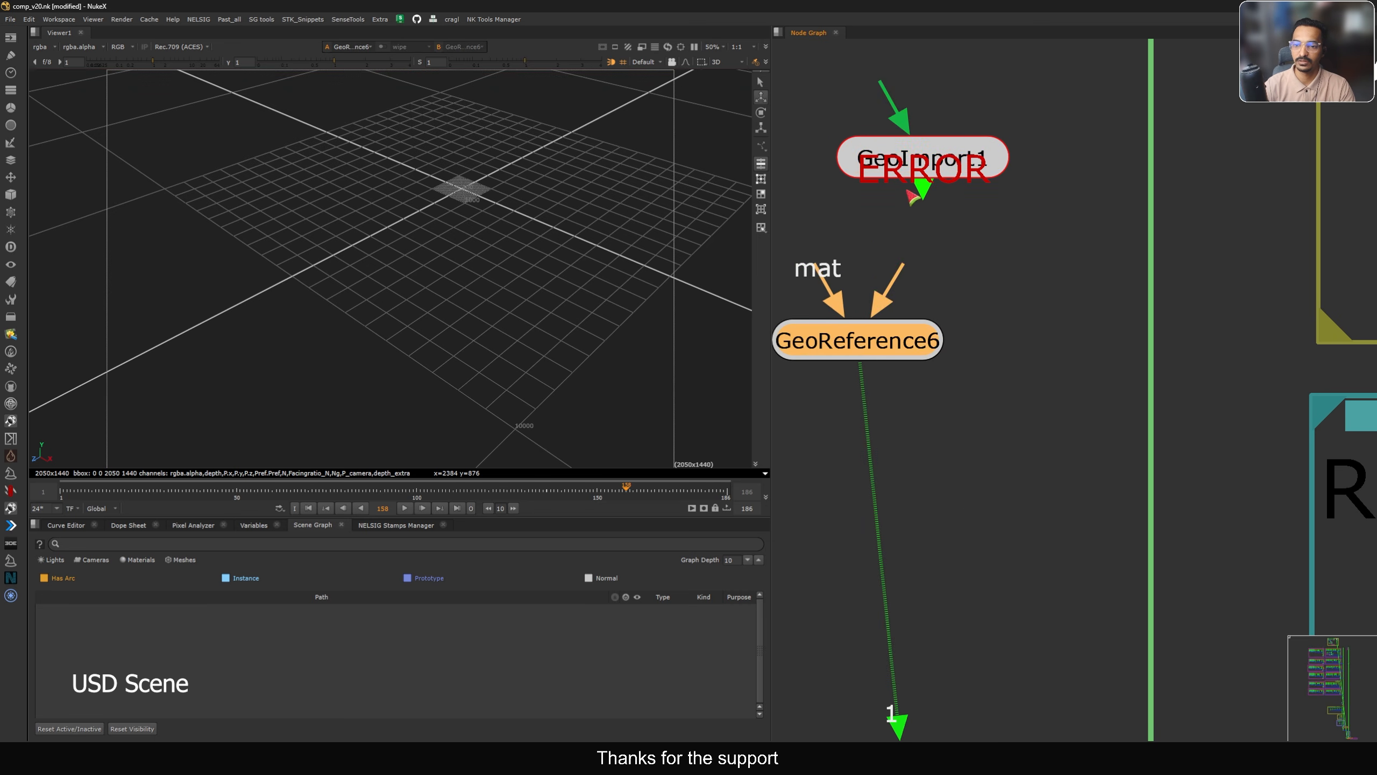
# View GeoImport1 and open its properties
pyautogui.moveTo(914, 168); pyautogui.dragTo(962, 175)
pyautogui.press('1')
pyautogui.doubleClick(961, 175)
pyautogui.scroll(-4, 1109, 223)
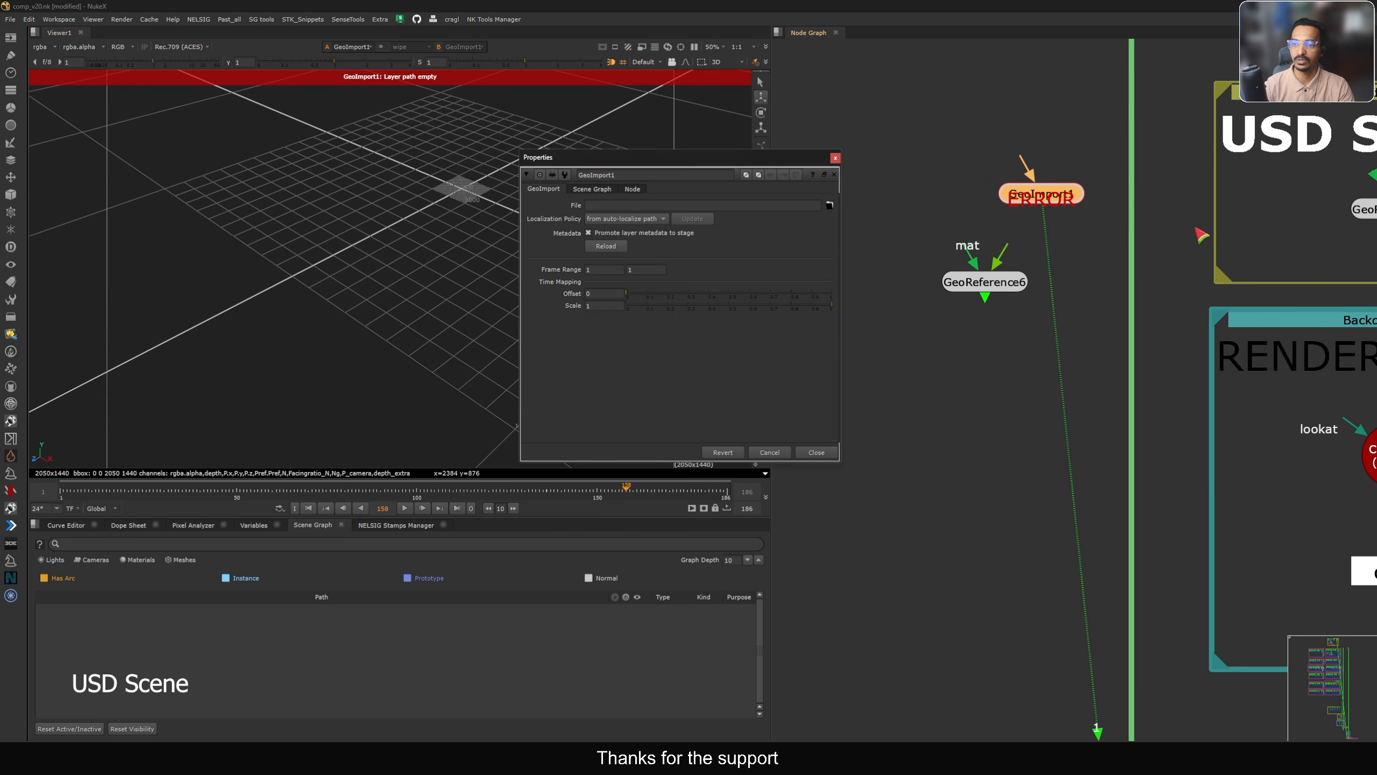
# Copy the USD file path from GeoReference2 into GeoImport1, loading DuneHarvester_v21.Full_Scene.usd, and move and enlarge the scene graph dialog
pyautogui.moveTo(1301, 223); pyautogui.dragTo(1110, 269, button='middle')
pyautogui.doubleClick(1165, 254)
pyautogui.tripleClick(967, 277)
pyautogui.click(1101, 382)
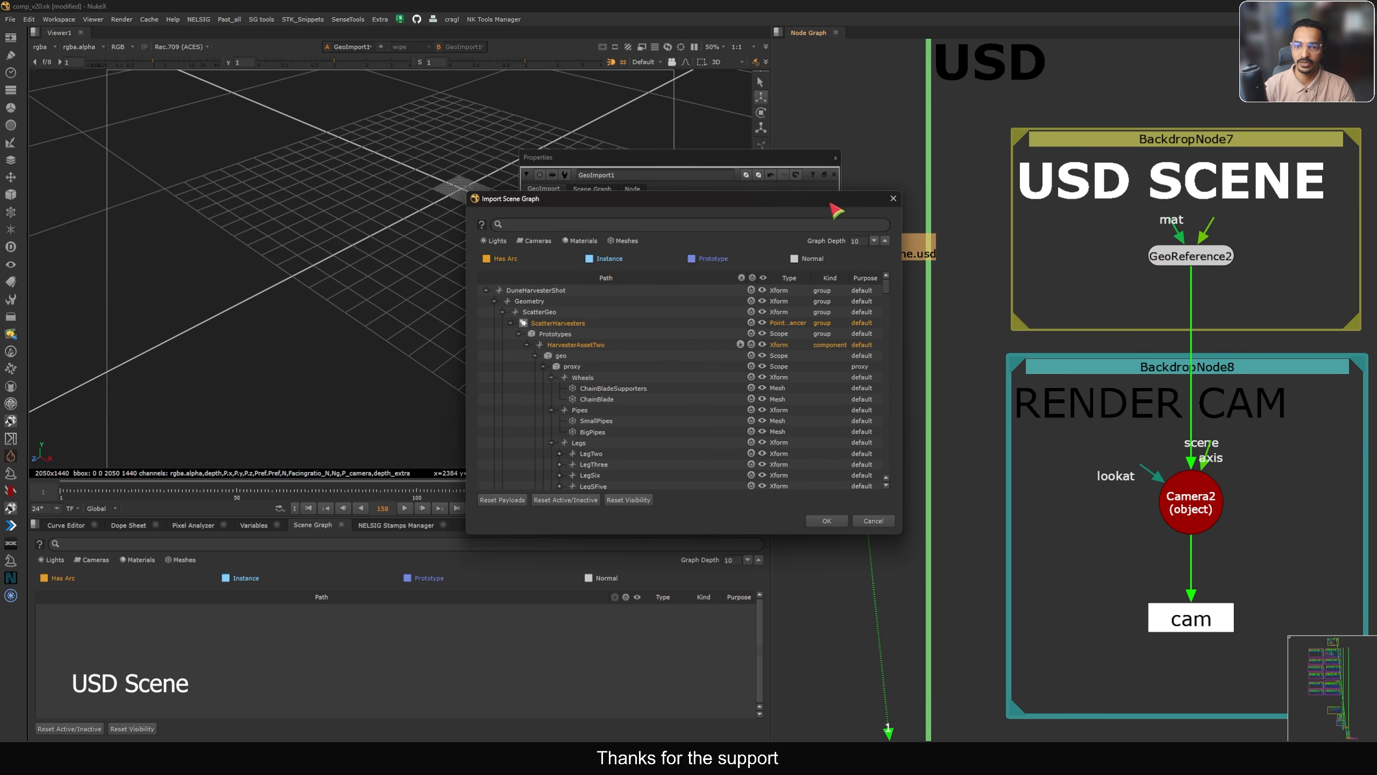
pyautogui.moveTo(832, 207); pyautogui.dragTo(706, 87)
pyautogui.moveTo(480, 85); pyautogui.dragTo(510, 78)
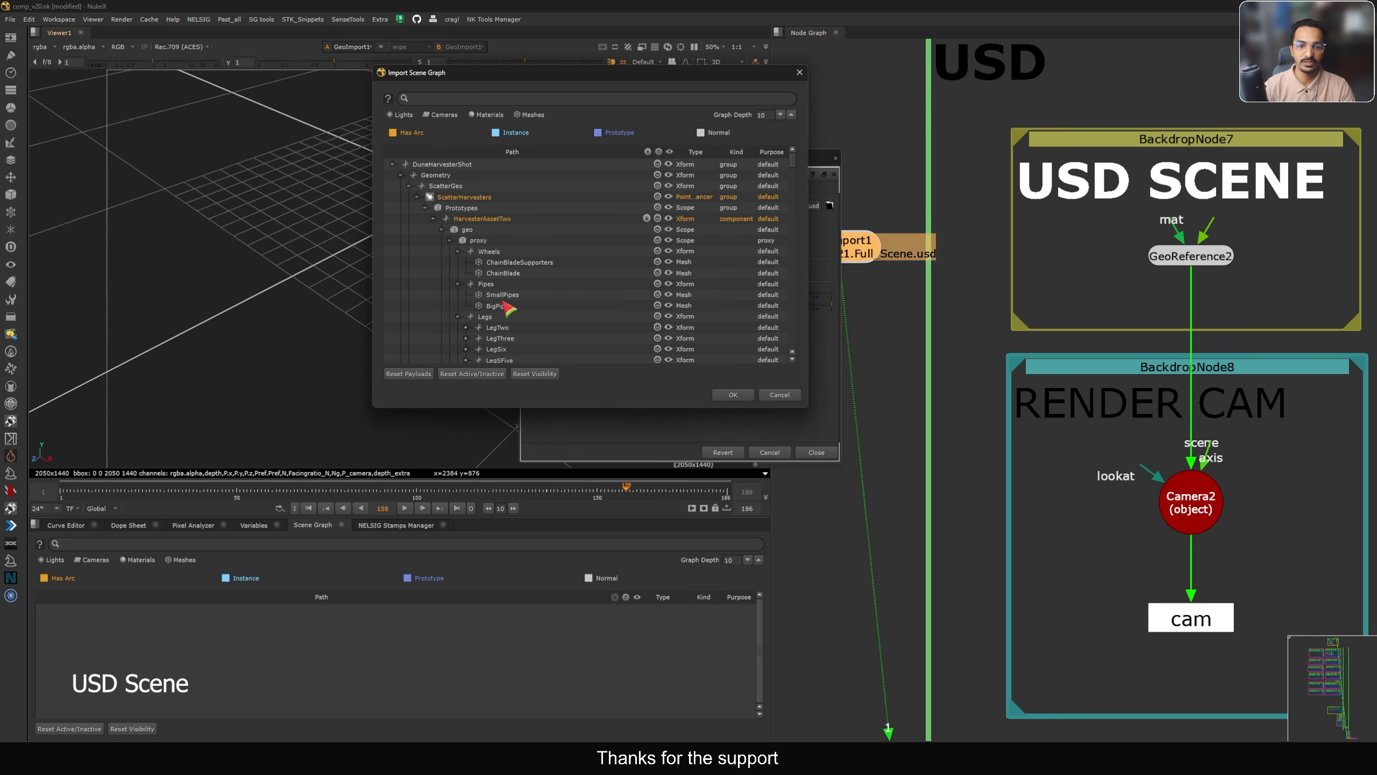
pyautogui.moveTo(602, 411); pyautogui.dragTo(602, 577)
# Collapse the import scene graph to the Geometry, RenderCam and Lights groups under DuneHarvesterShot
pyautogui.click(441, 230)
pyautogui.click(433, 218)
pyautogui.click(425, 208)
pyautogui.click(417, 198)
pyautogui.click(409, 185)
pyautogui.click(409, 196)
pyautogui.click(408, 208)
pyautogui.click(409, 218)
pyautogui.click(409, 230)
pyautogui.click(409, 240)
pyautogui.click(408, 251)
pyautogui.click(409, 262)
pyautogui.click(409, 273)
pyautogui.click(409, 283)
pyautogui.click(409, 295)
pyautogui.click(409, 306)
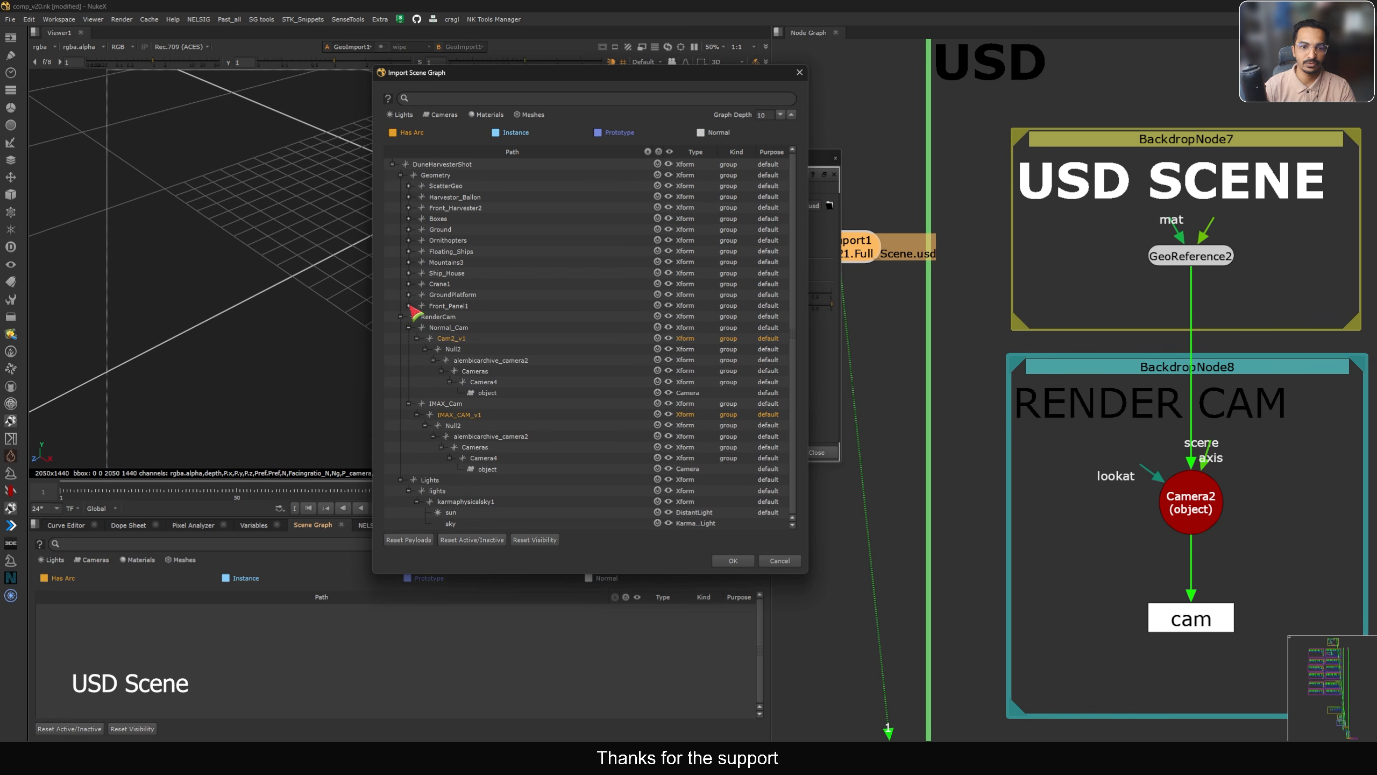
pyautogui.click(401, 317)
pyautogui.click(401, 328)
pyautogui.click(402, 175)
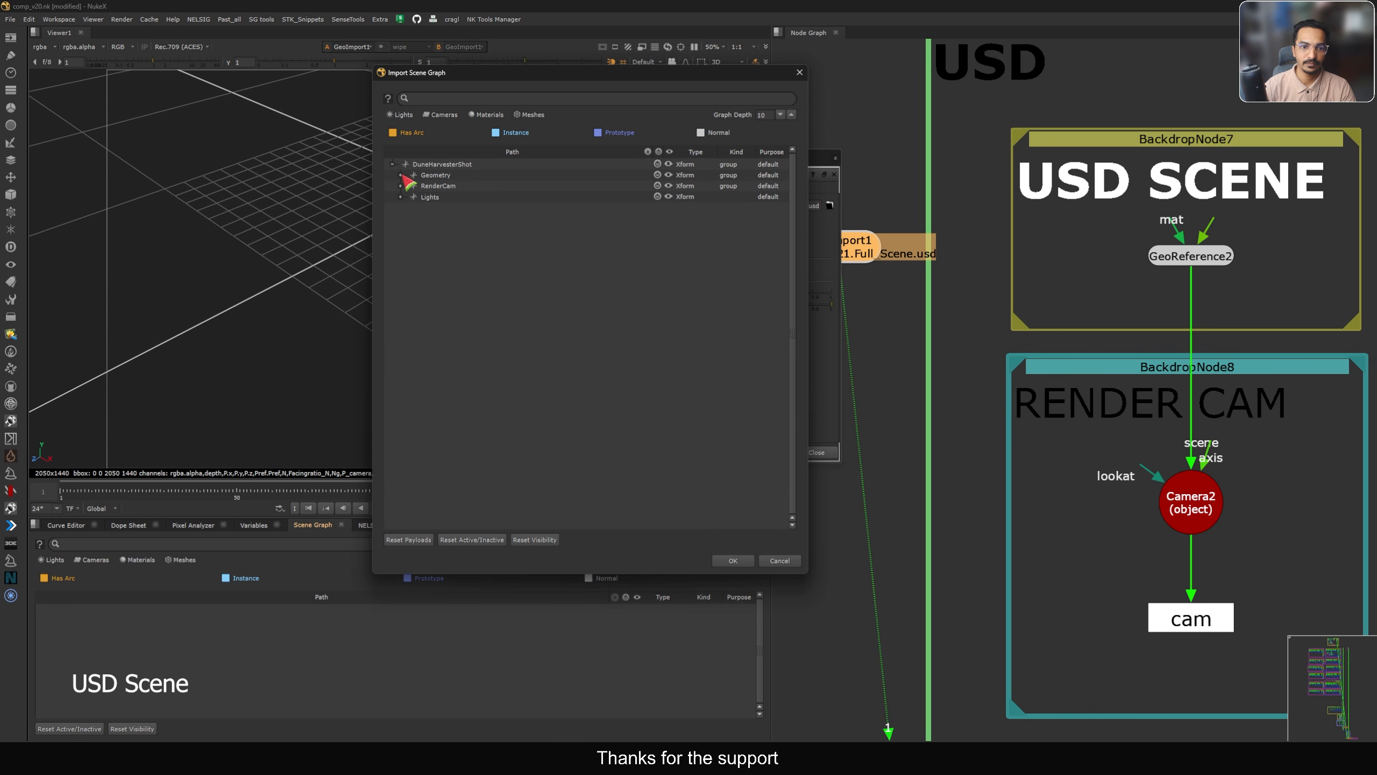
# Examine the RenderCam group with Normal_Cam and IMAX_Cam, and the Lights group in the import scene graph
pyautogui.moveTo(481, 74); pyautogui.dragTo(688, 132)
pyautogui.click(639, 234)
pyautogui.click(607, 233)
pyautogui.click(607, 234)
pyautogui.click(607, 244)
pyautogui.click(616, 255)
pyautogui.click(615, 265)
pyautogui.click(656, 258)
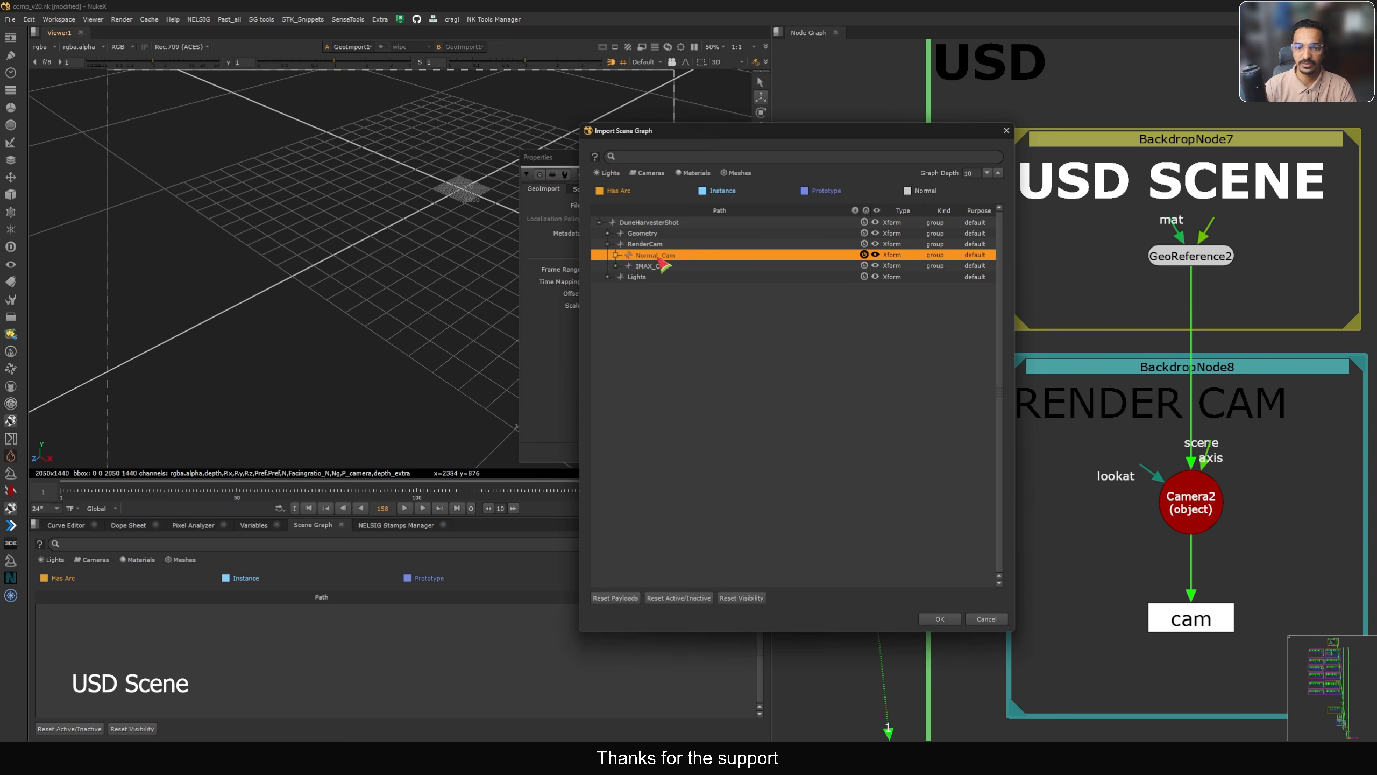
pyautogui.click(608, 244)
pyautogui.click(635, 256)
pyautogui.click(608, 255)
pyautogui.click(623, 266)
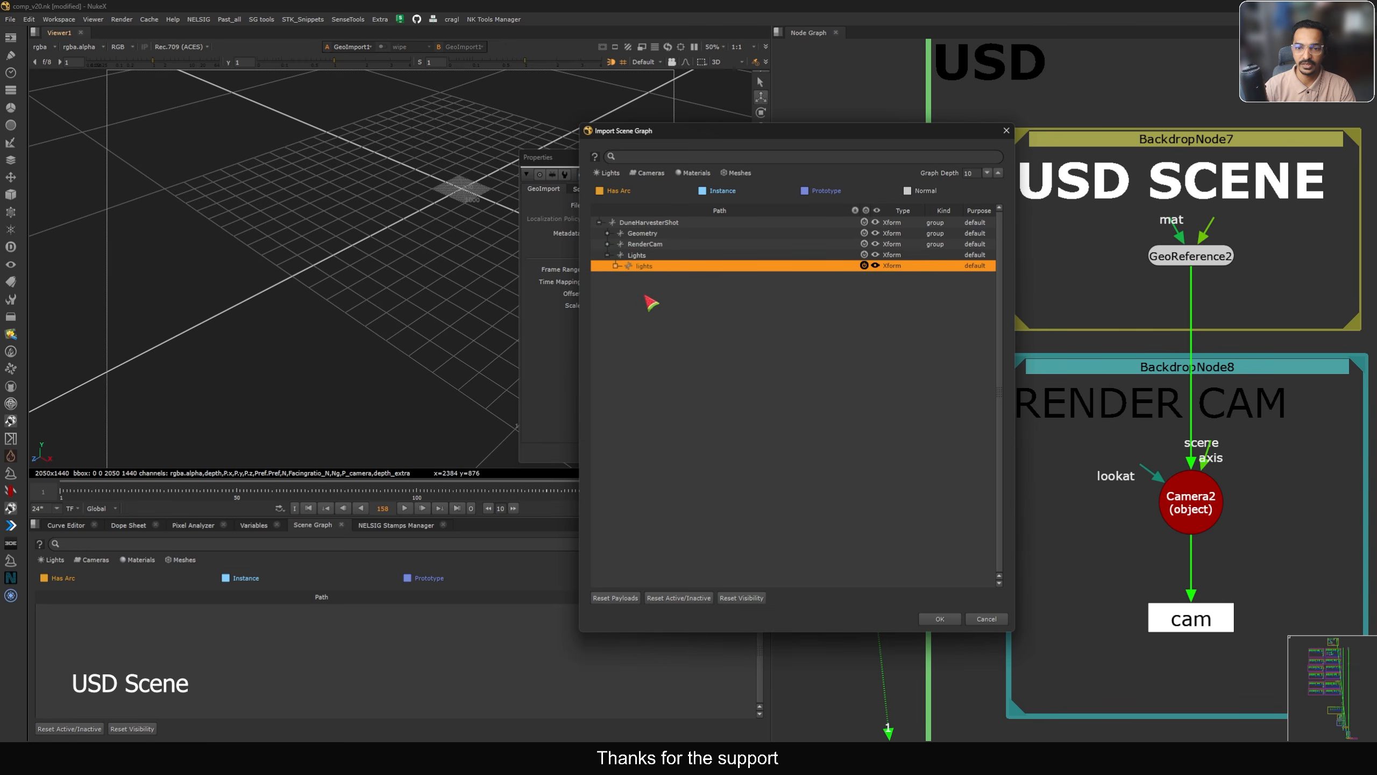
pyautogui.click(611, 234)
pyautogui.click(607, 255)
# Expand Geometry and go through its groups from ScatterGeo to Front_Panel1
pyautogui.click(607, 233)
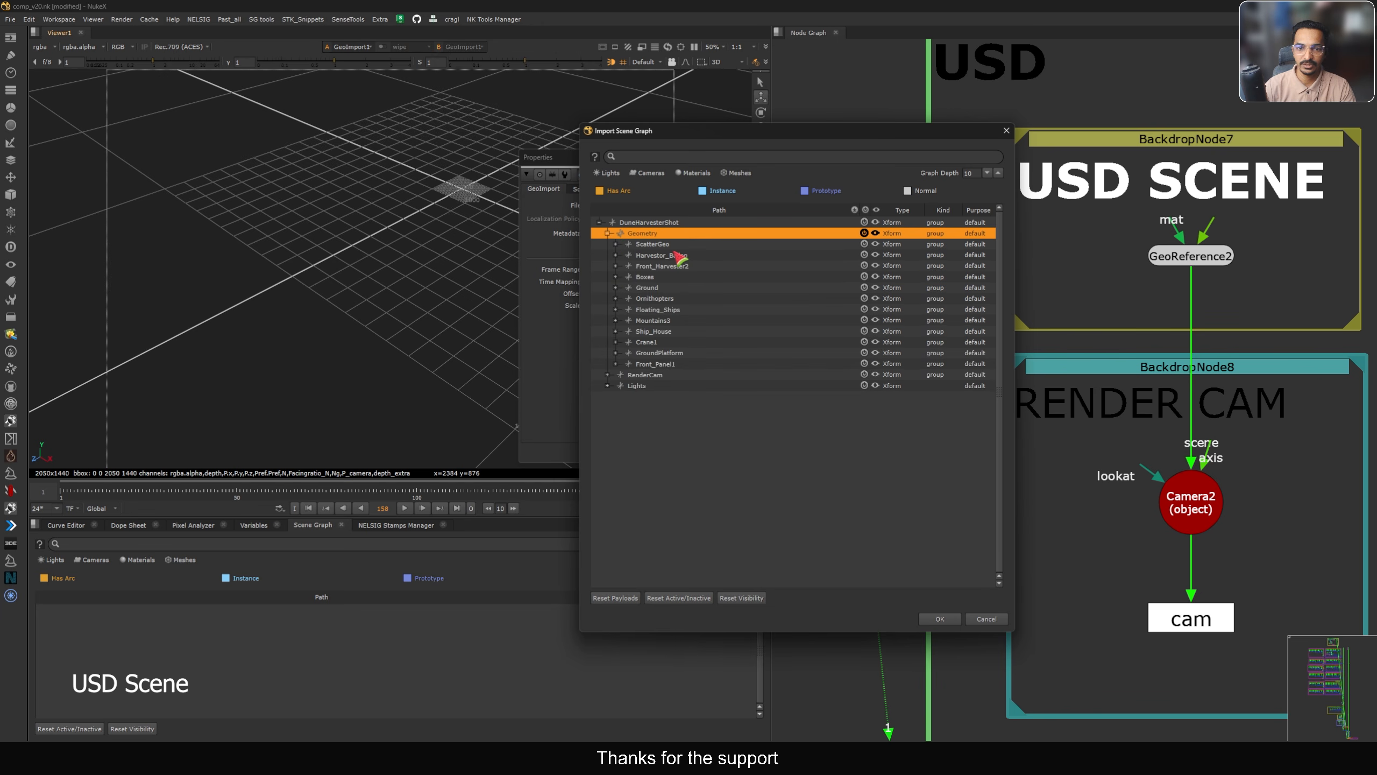
pyautogui.click(685, 245)
pyautogui.click(698, 256)
pyautogui.click(700, 266)
pyautogui.click(703, 277)
pyautogui.click(703, 288)
pyautogui.click(706, 299)
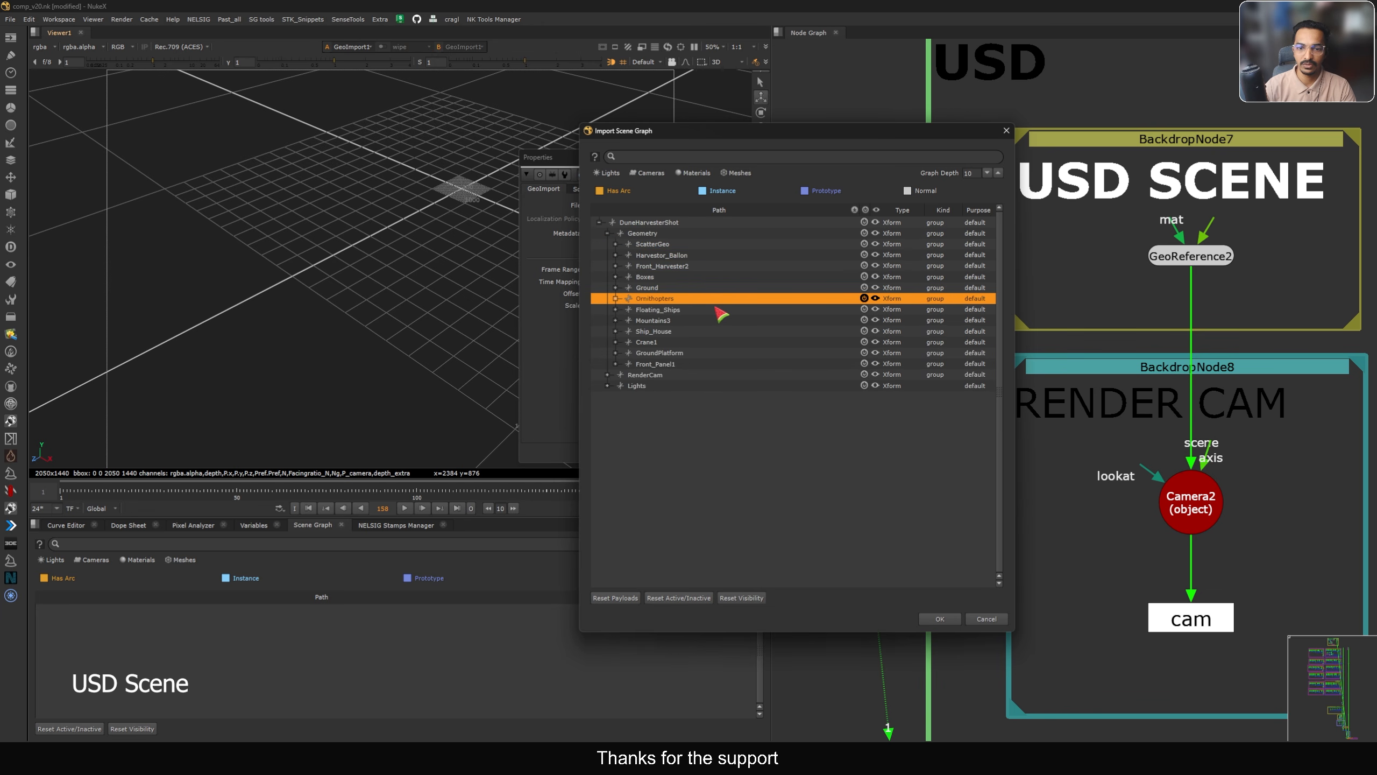
pyautogui.click(684, 310)
pyautogui.click(691, 321)
pyautogui.click(687, 332)
pyautogui.click(691, 342)
pyautogui.click(687, 353)
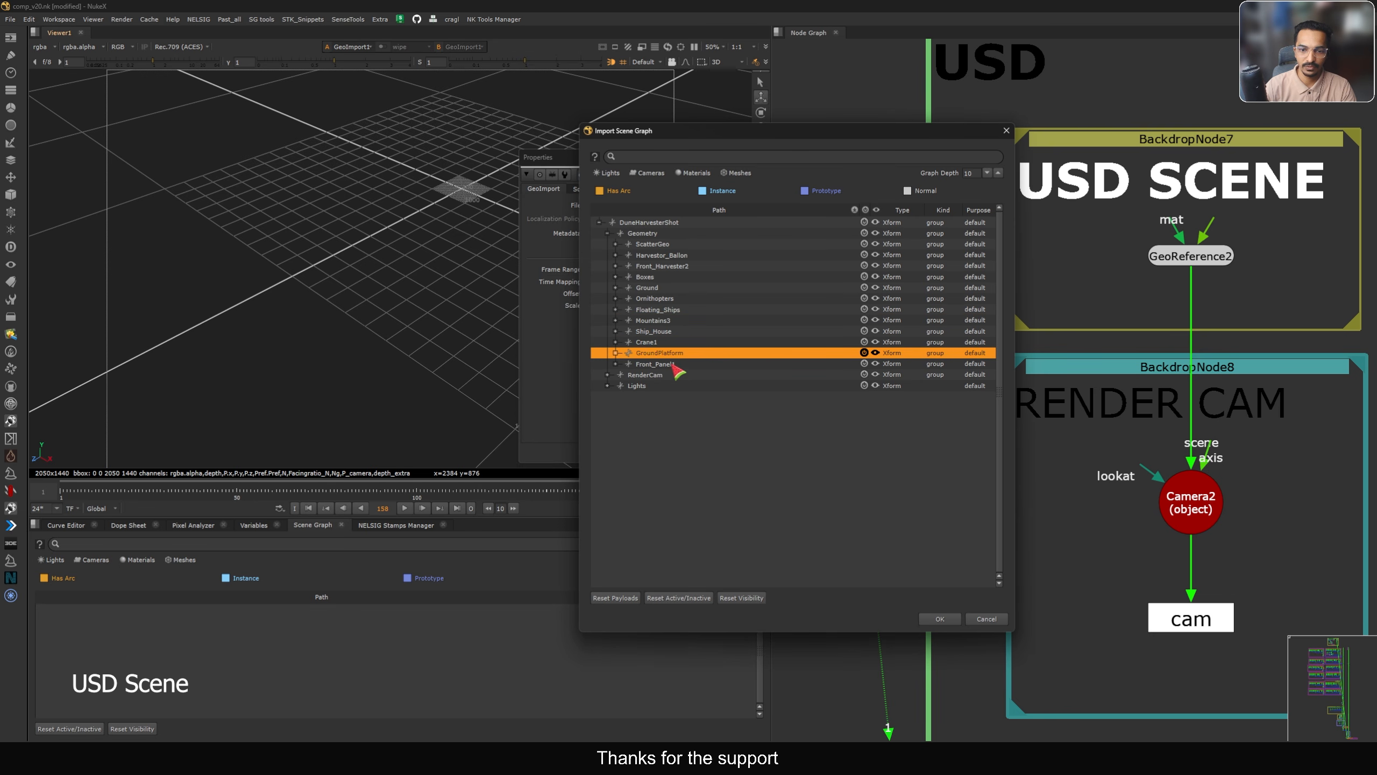
pyautogui.click(686, 367)
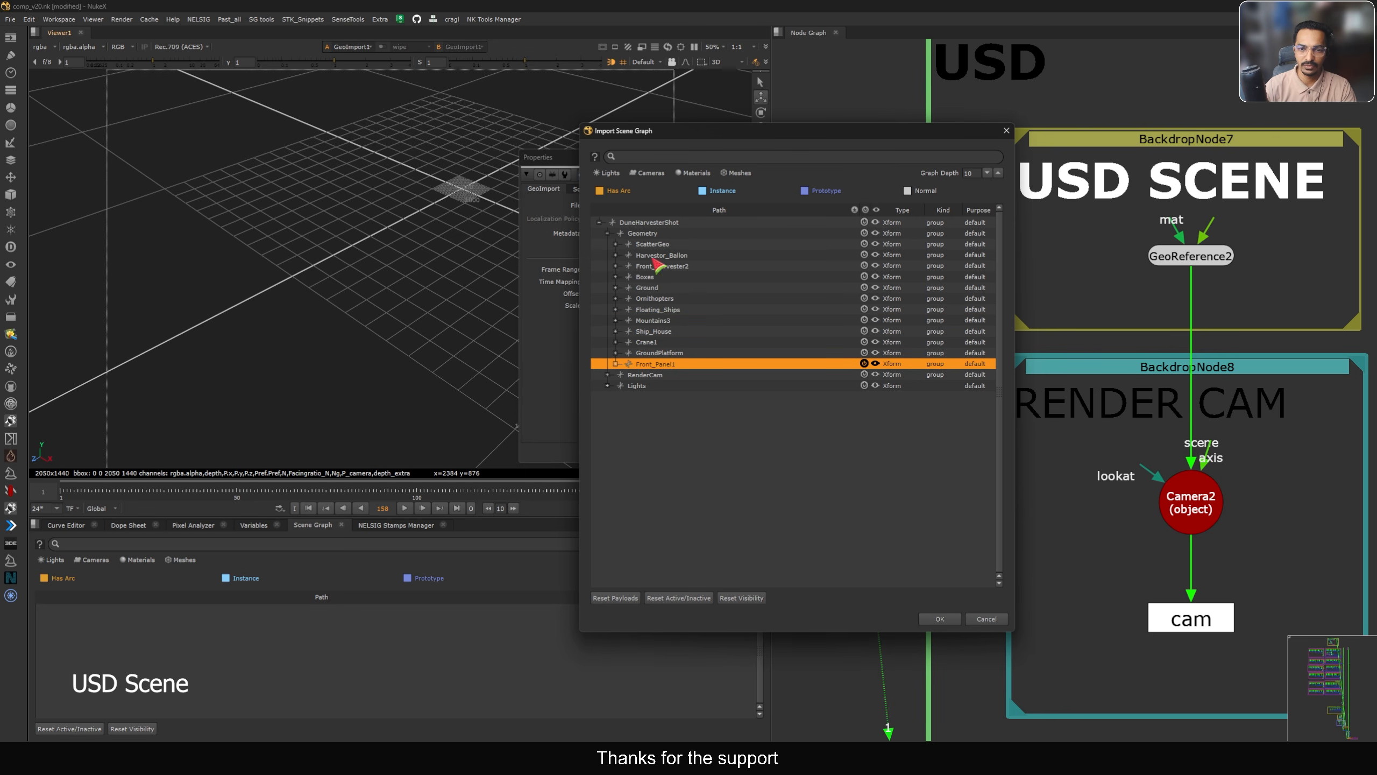
# Inspect the contents of ScatterGeo and Harvestor_Ballon, and collapse both groups again
pyautogui.click(648, 245)
pyautogui.click(616, 244)
pyautogui.click(624, 255)
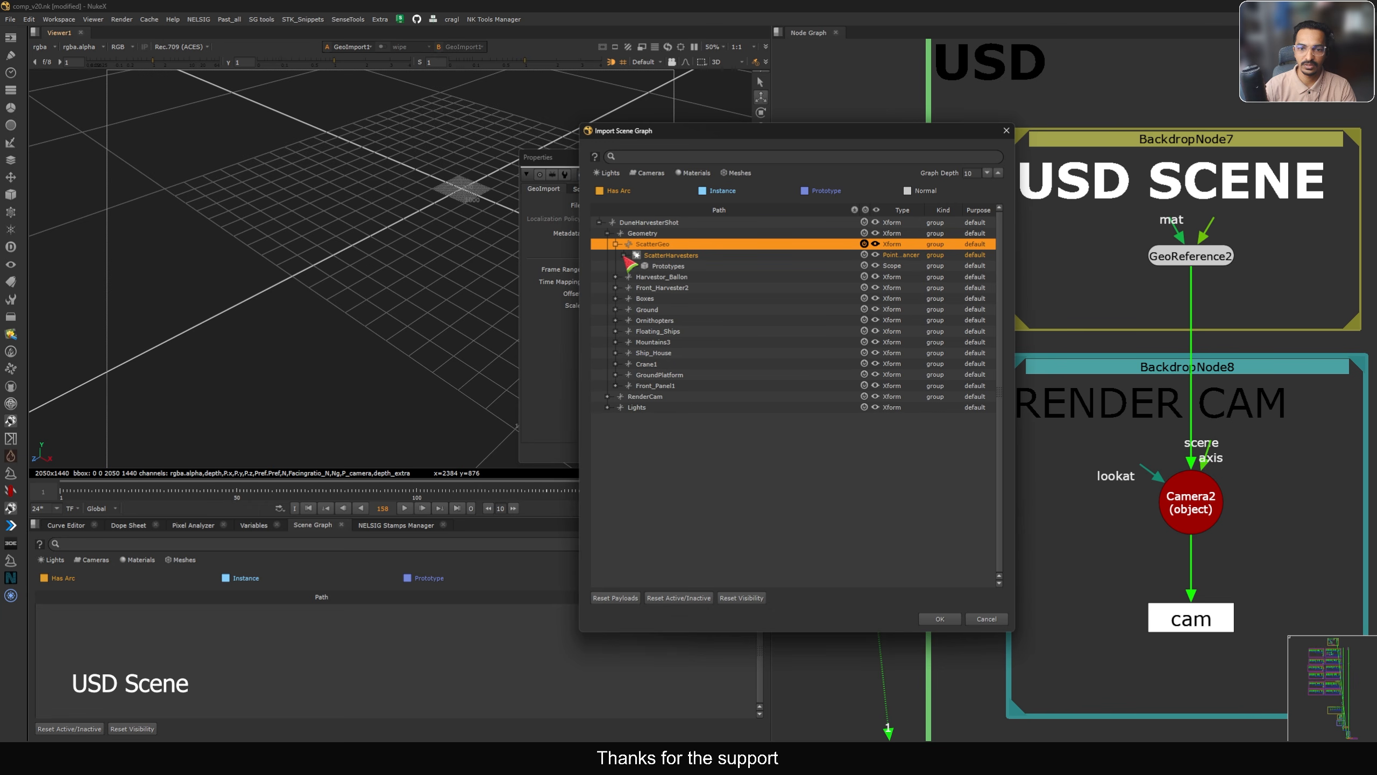
pyautogui.click(616, 245)
pyautogui.keyDown('shift'); pyautogui.click(616, 255); pyautogui.keyUp('shift')
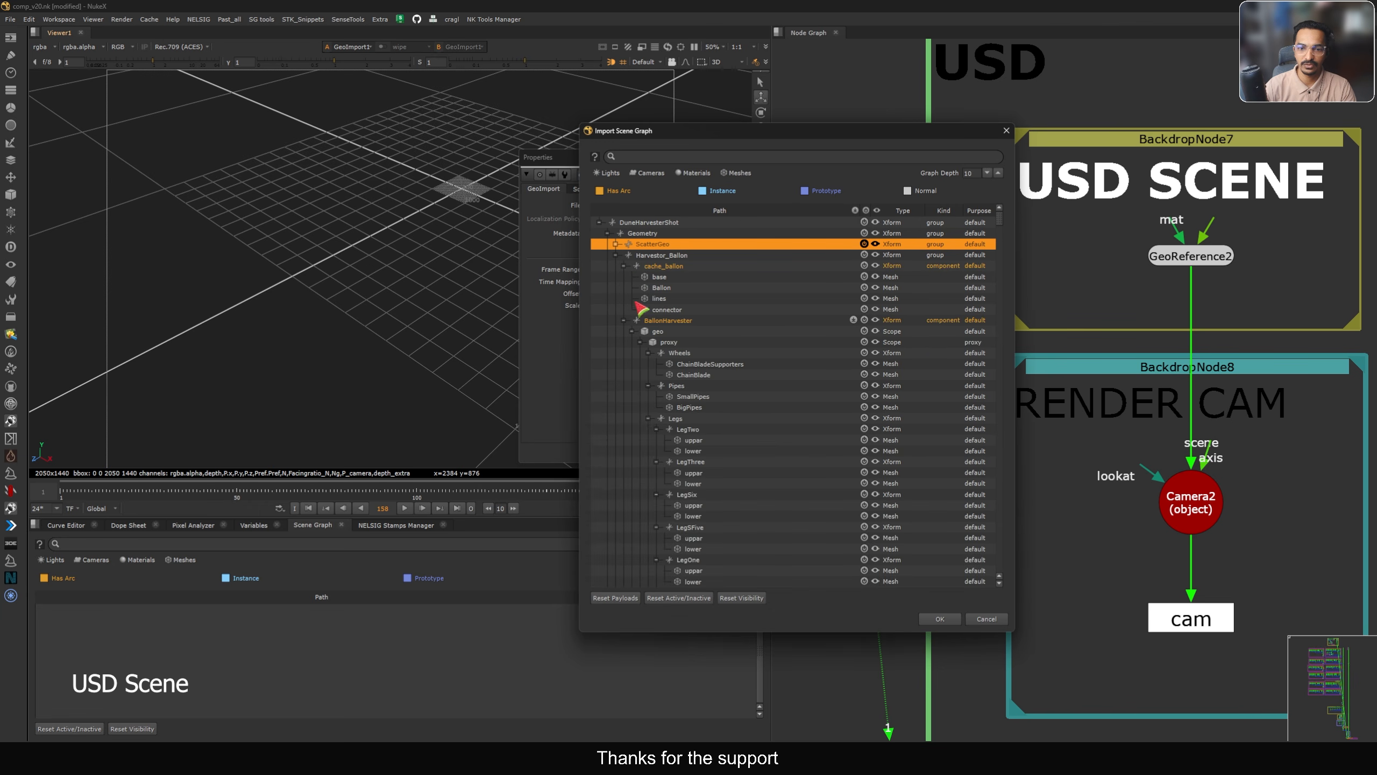
pyautogui.click(615, 255)
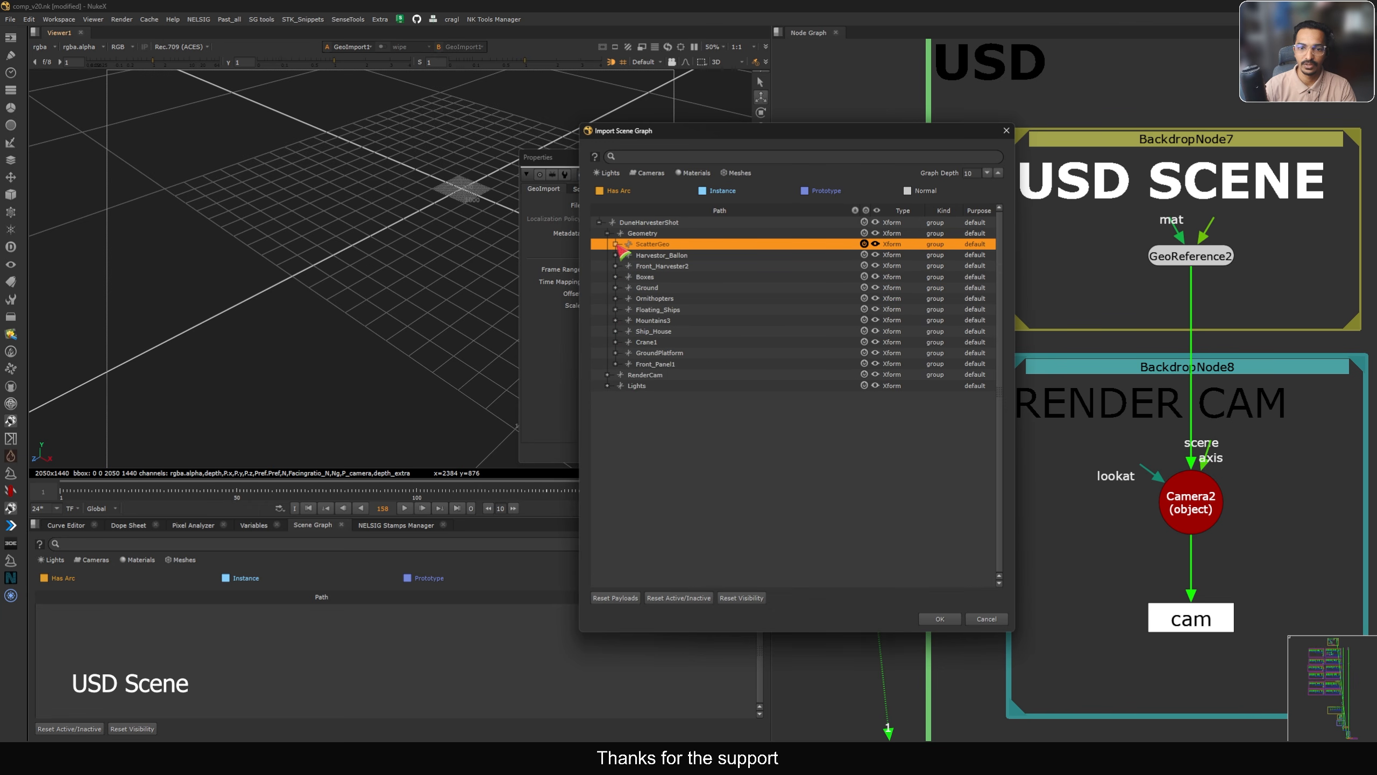
# Set the graph depth to 11 and examine the geometry prims, collapsing ScatterGeo, Harvestor_Ballon, Front_Harvester2 and Boxes
pyautogui.moveTo(868, 132); pyautogui.dragTo(927, 120)
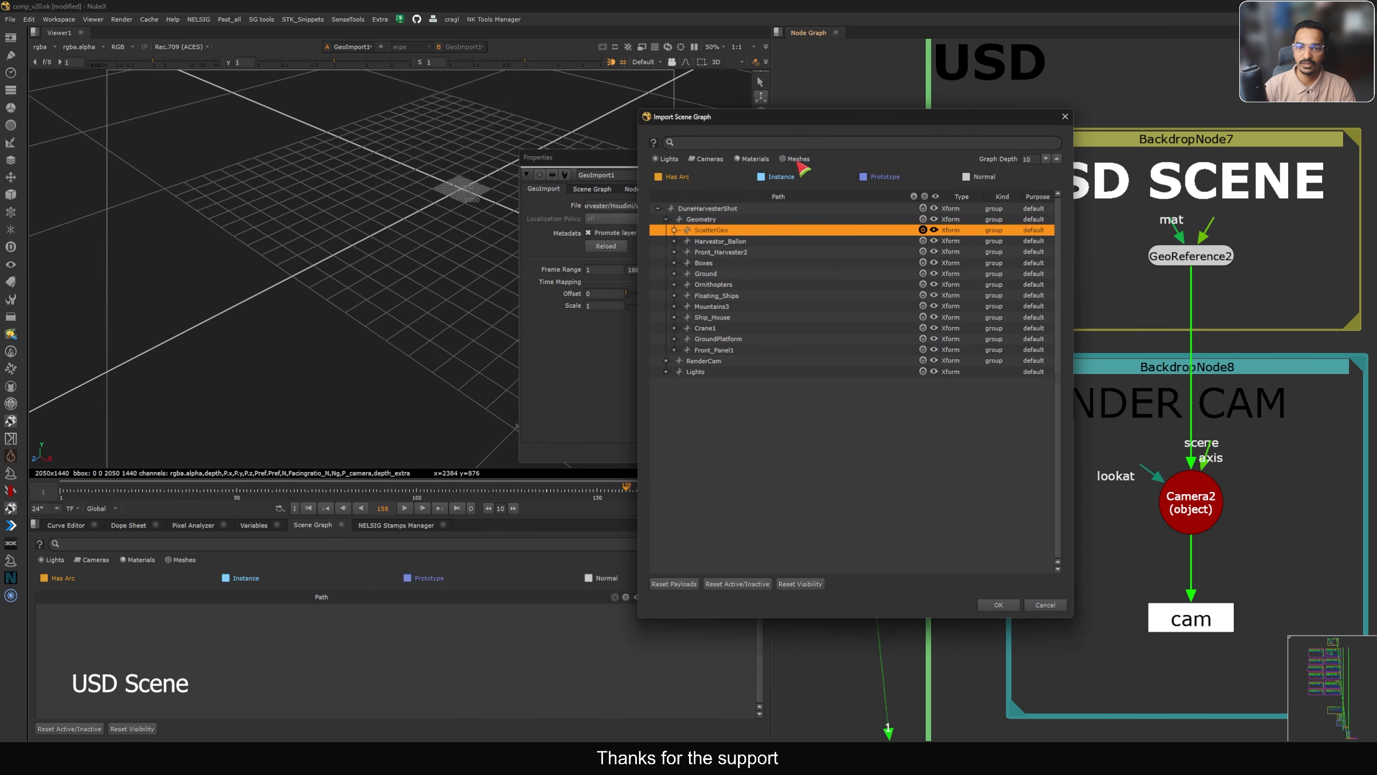
pyautogui.click(799, 163)
pyautogui.click(674, 230)
pyautogui.click(674, 241)
pyautogui.click(674, 252)
pyautogui.click(674, 263)
pyautogui.click(675, 273)
pyautogui.click(713, 297)
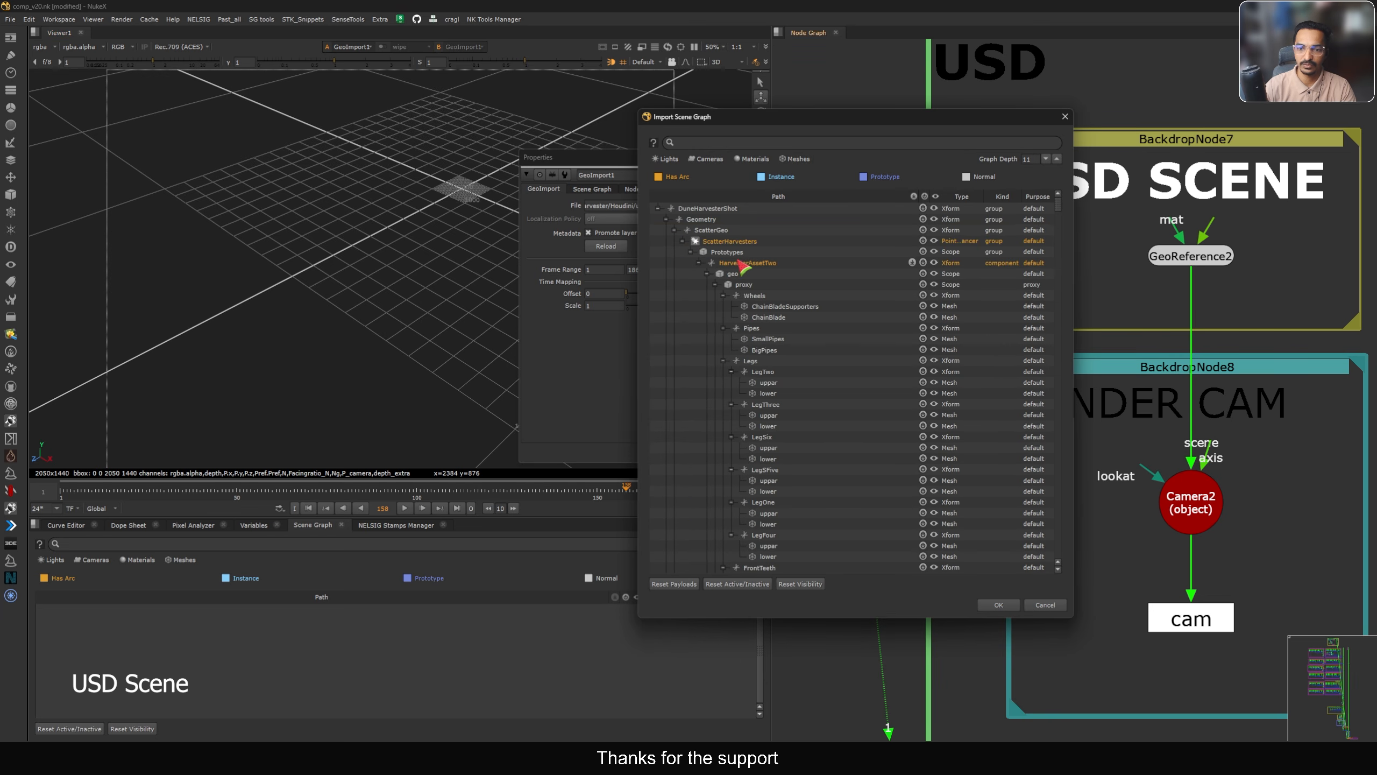
pyautogui.click(728, 253)
pyautogui.click(692, 242)
pyautogui.click(674, 230)
pyautogui.click(674, 241)
pyautogui.click(674, 251)
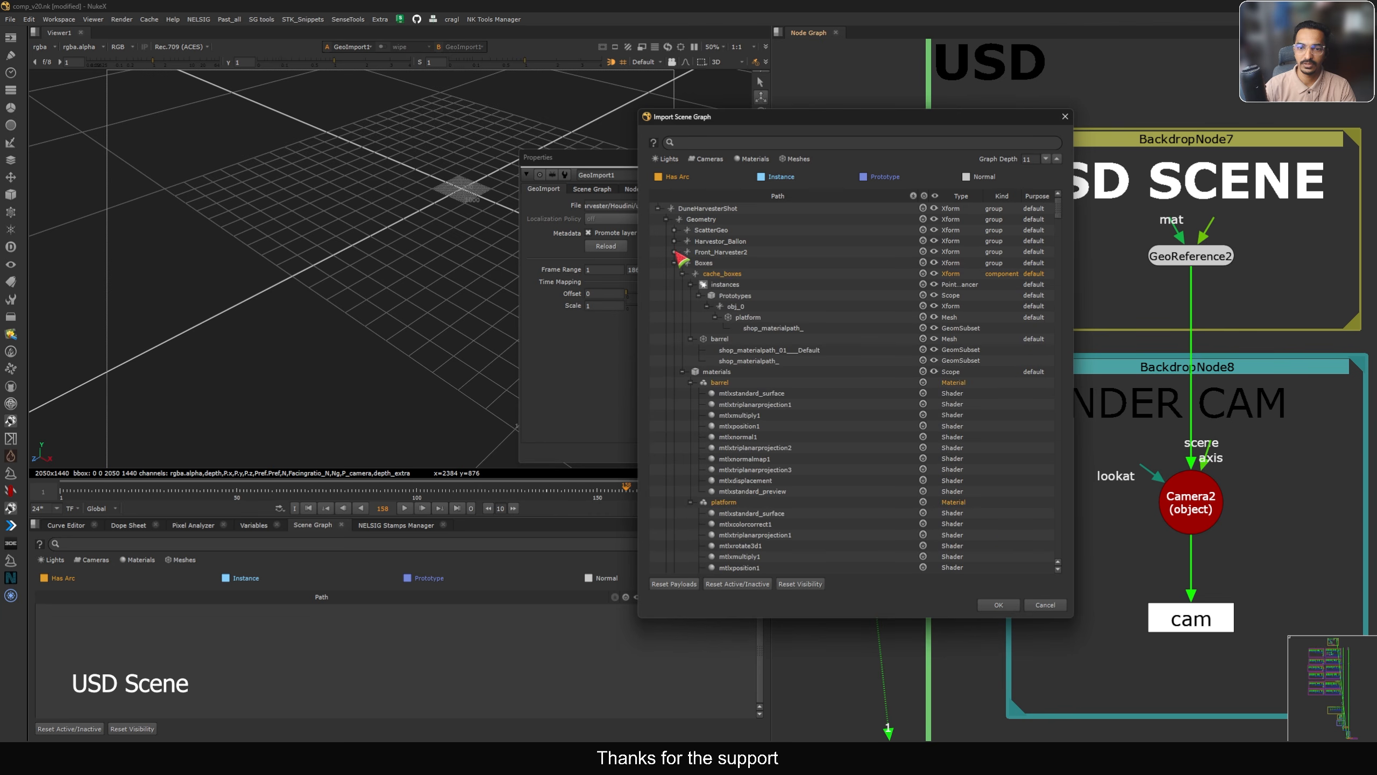
pyautogui.click(674, 262)
pyautogui.click(713, 284)
# Confirm the full scene import for GeoImport1, check its scene graph settings and close its properties
pyautogui.click(997, 604)
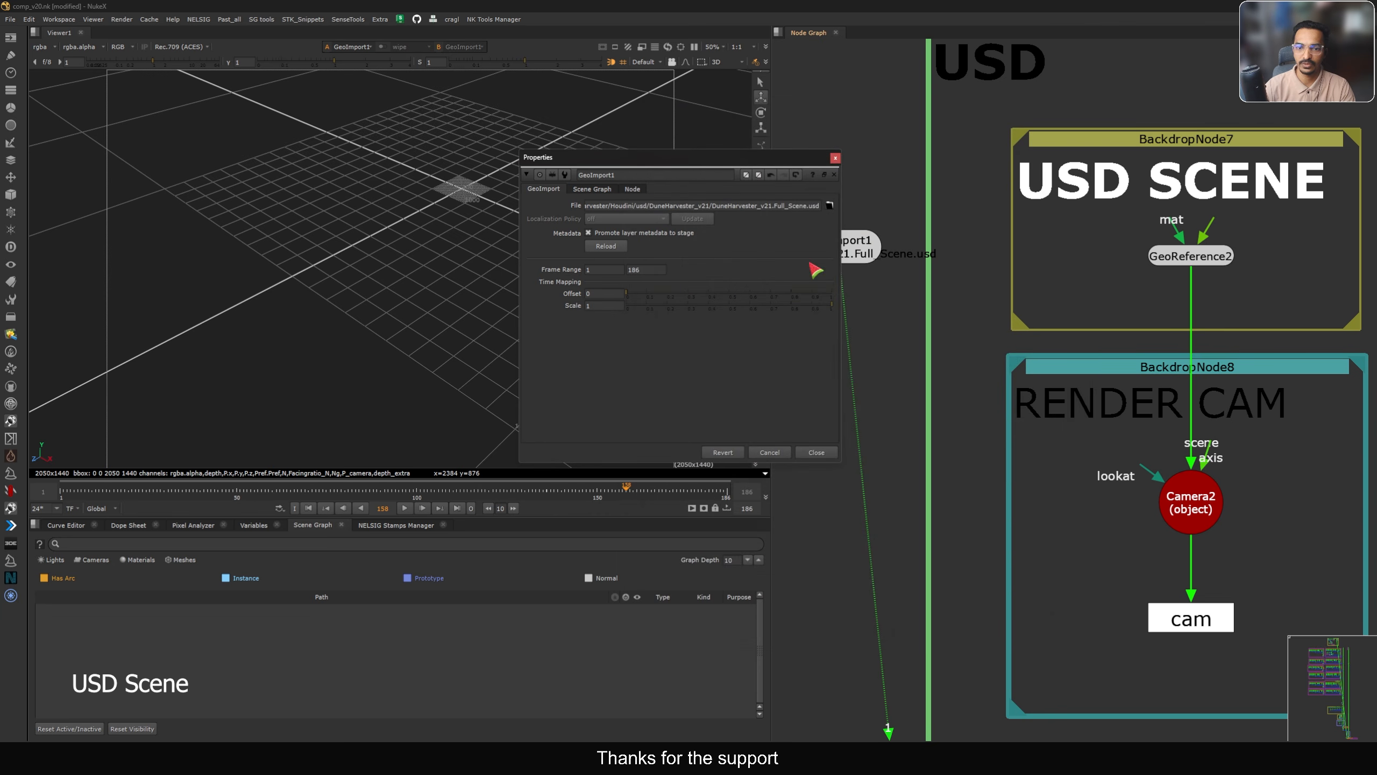
pyautogui.moveTo(626, 157); pyautogui.dragTo(934, 174)
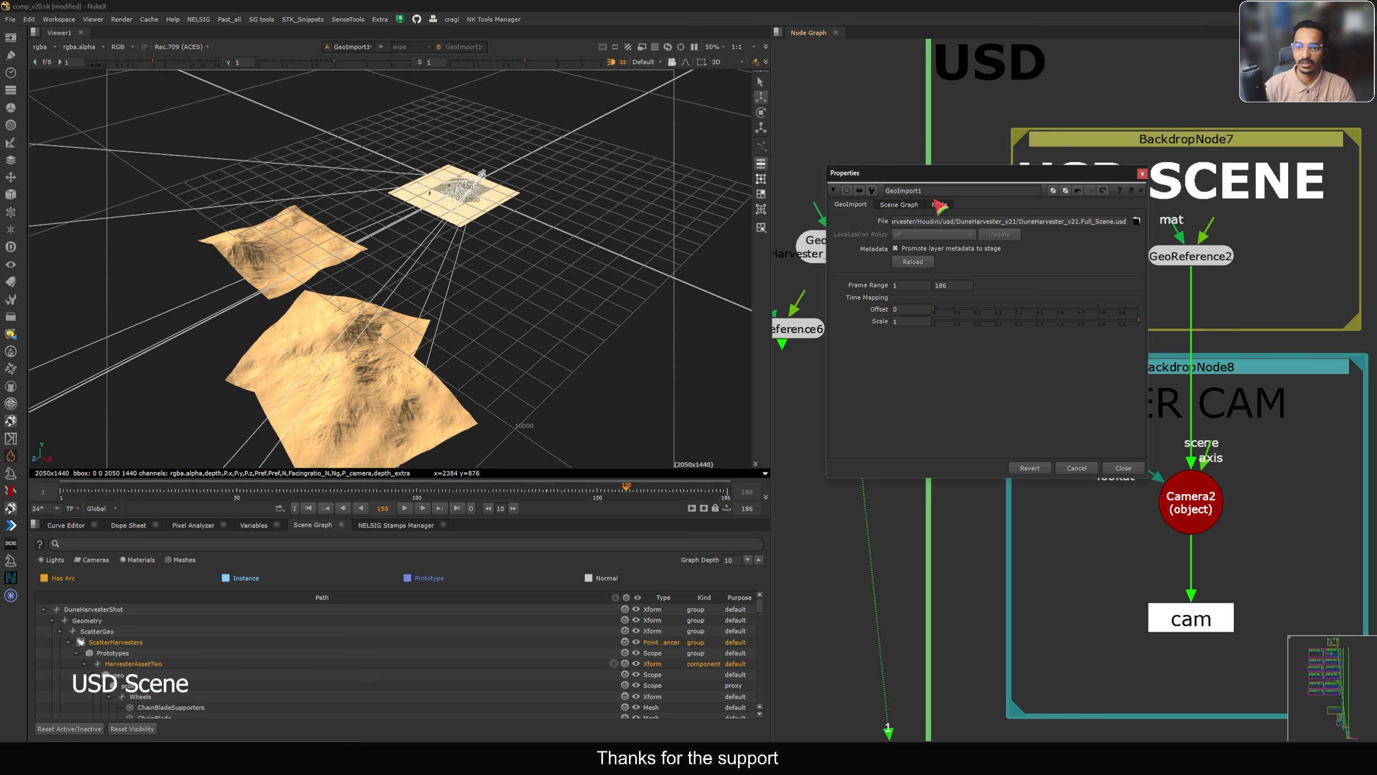
pyautogui.click(898, 206)
pyautogui.click(1142, 174)
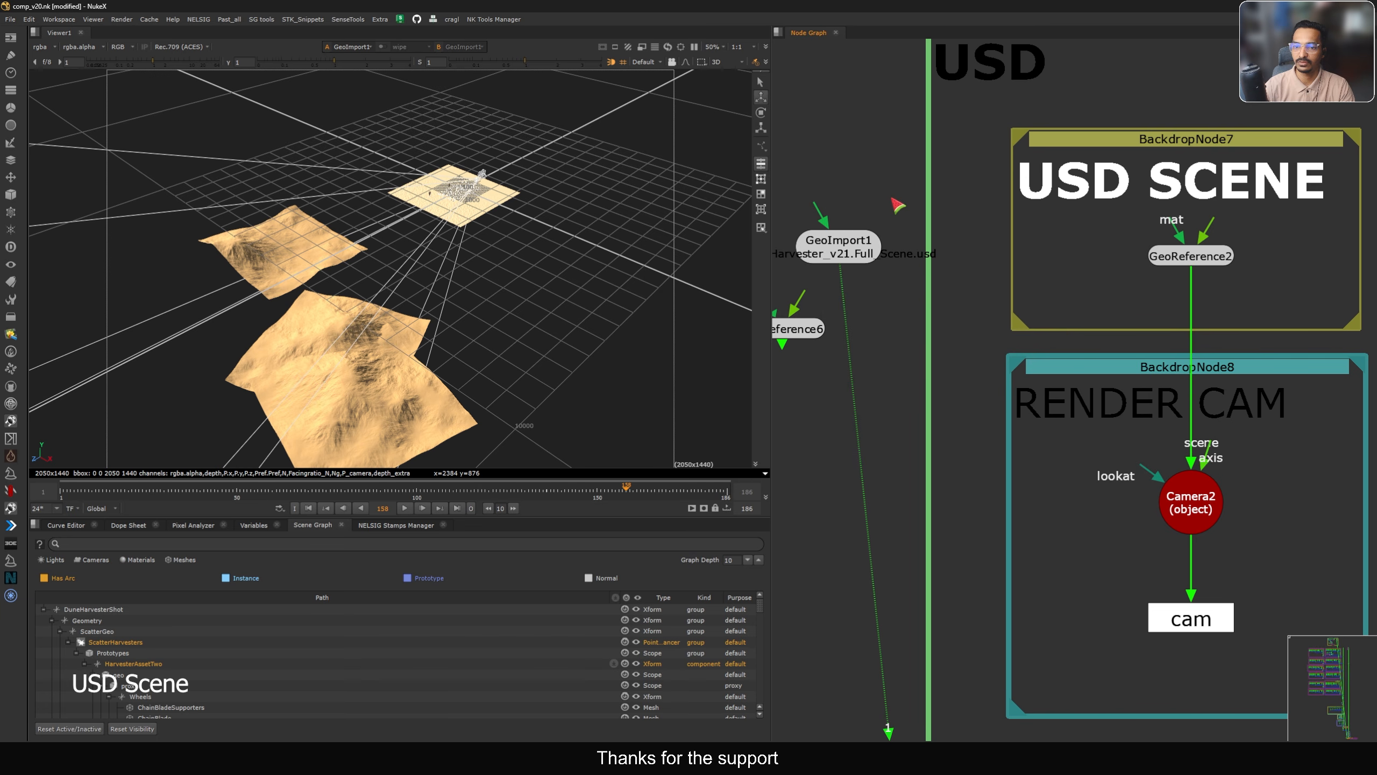
# Delete the GeoImport1 node beside the USD backdrop
pyautogui.moveTo(879, 293); pyautogui.dragTo(925, 264, button='middle')
pyautogui.click(903, 236)
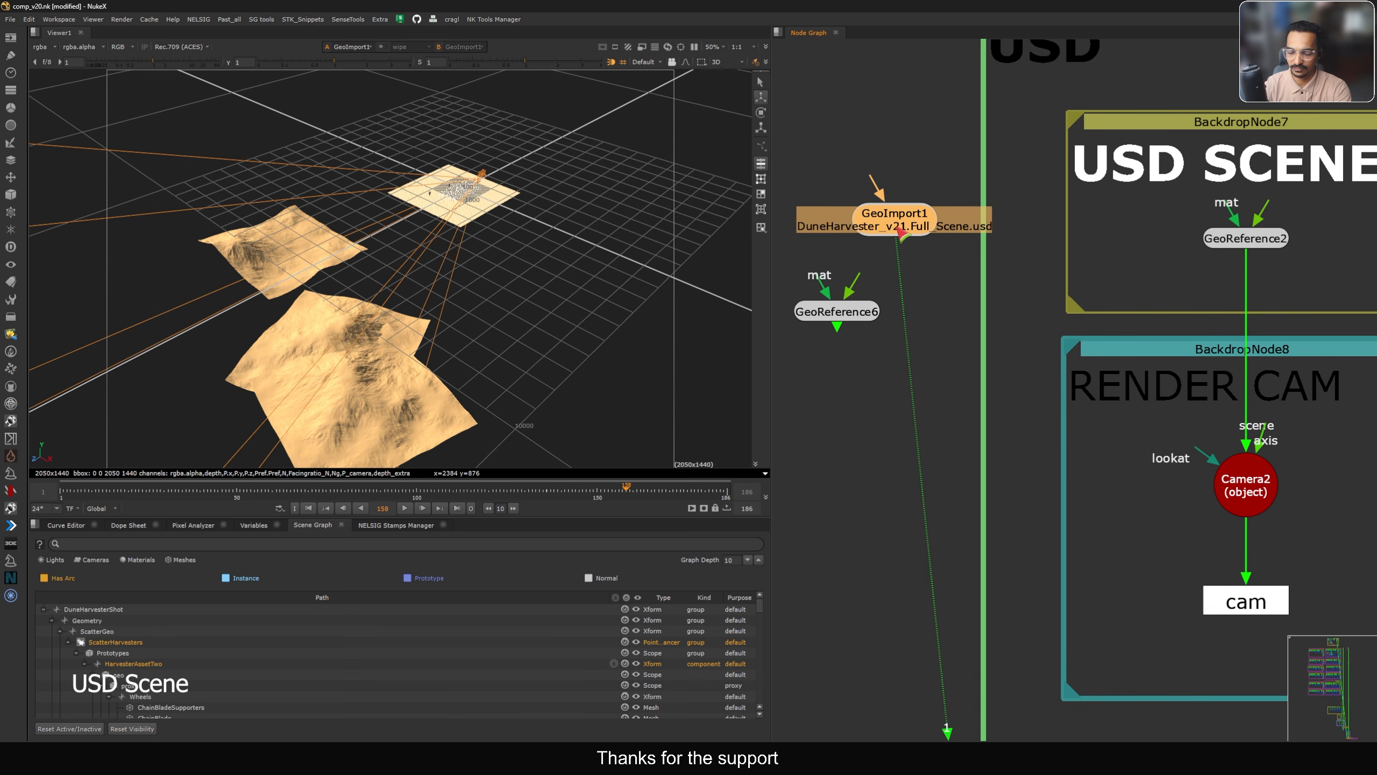
pyautogui.press('Delete')
# Set GeoReference6's file path to DuneHarvester_v21.Full_Scene.usd by pasting the copied path, and move the node up into GeoImport1's former place
pyautogui.doubleClick(854, 319)
pyautogui.moveTo(854, 319); pyautogui.dragTo(900, 221)
pyautogui.click(745, 270)
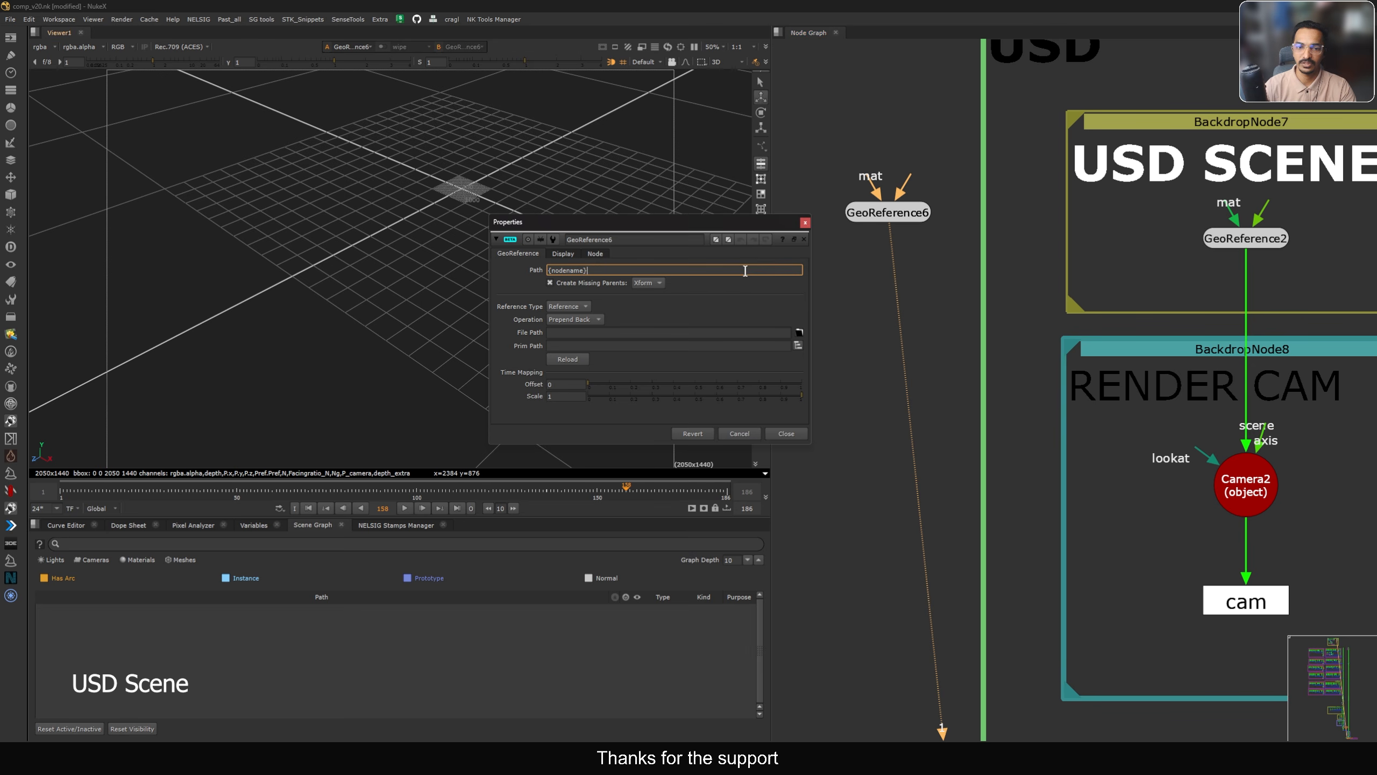
pyautogui.click(704, 332)
pyautogui.hotkey('ctrl', 'v')
pyautogui.press('Return')
pyautogui.moveTo(888, 218); pyautogui.dragTo(899, 246)
pyautogui.click(859, 253)
pyautogui.moveTo(744, 223); pyautogui.dragTo(875, 111)
pyautogui.keyDown('ctrl'); pyautogui.moveTo(495, 200); pyautogui.dragTo(559, 196); pyautogui.keyUp('ctrl')
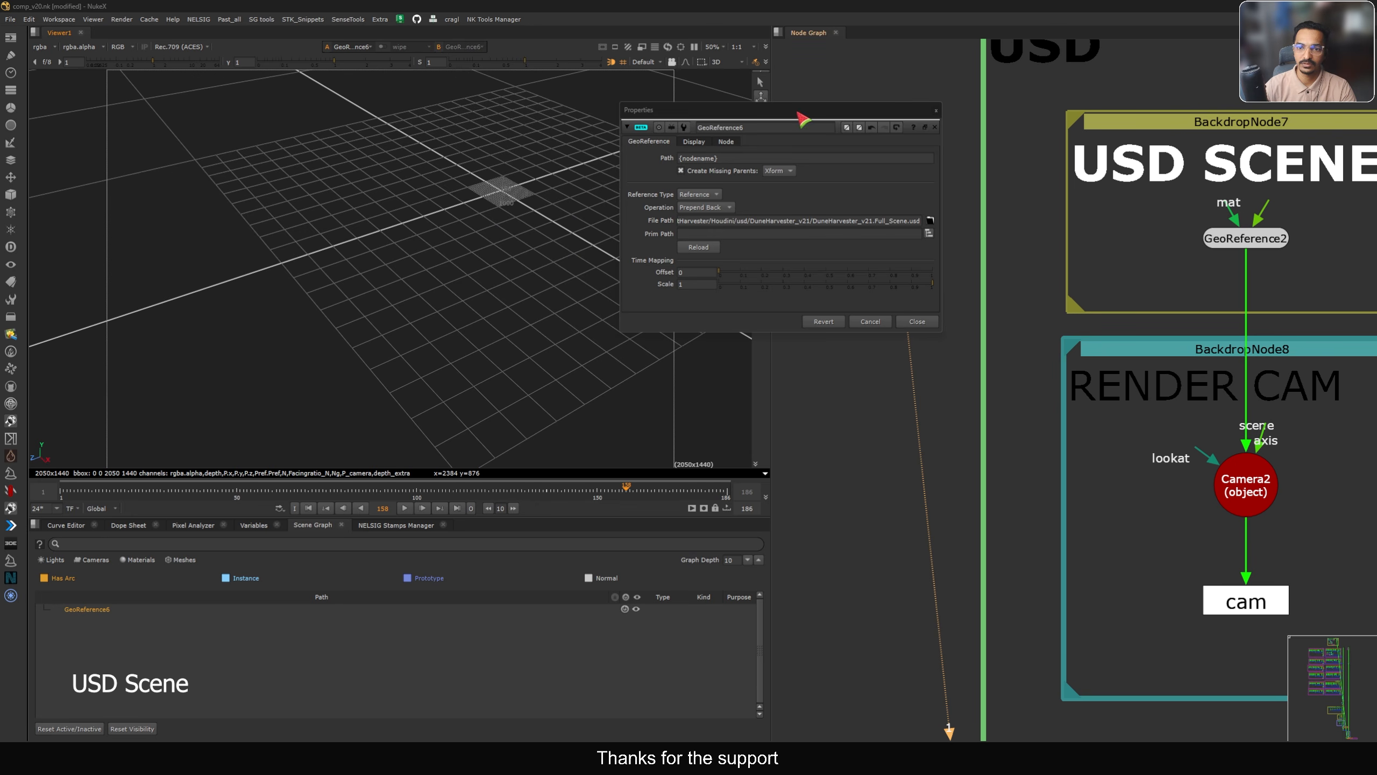
pyautogui.moveTo(797, 112); pyautogui.dragTo(667, 128)
pyautogui.moveTo(887, 239); pyautogui.dragTo(909, 225)
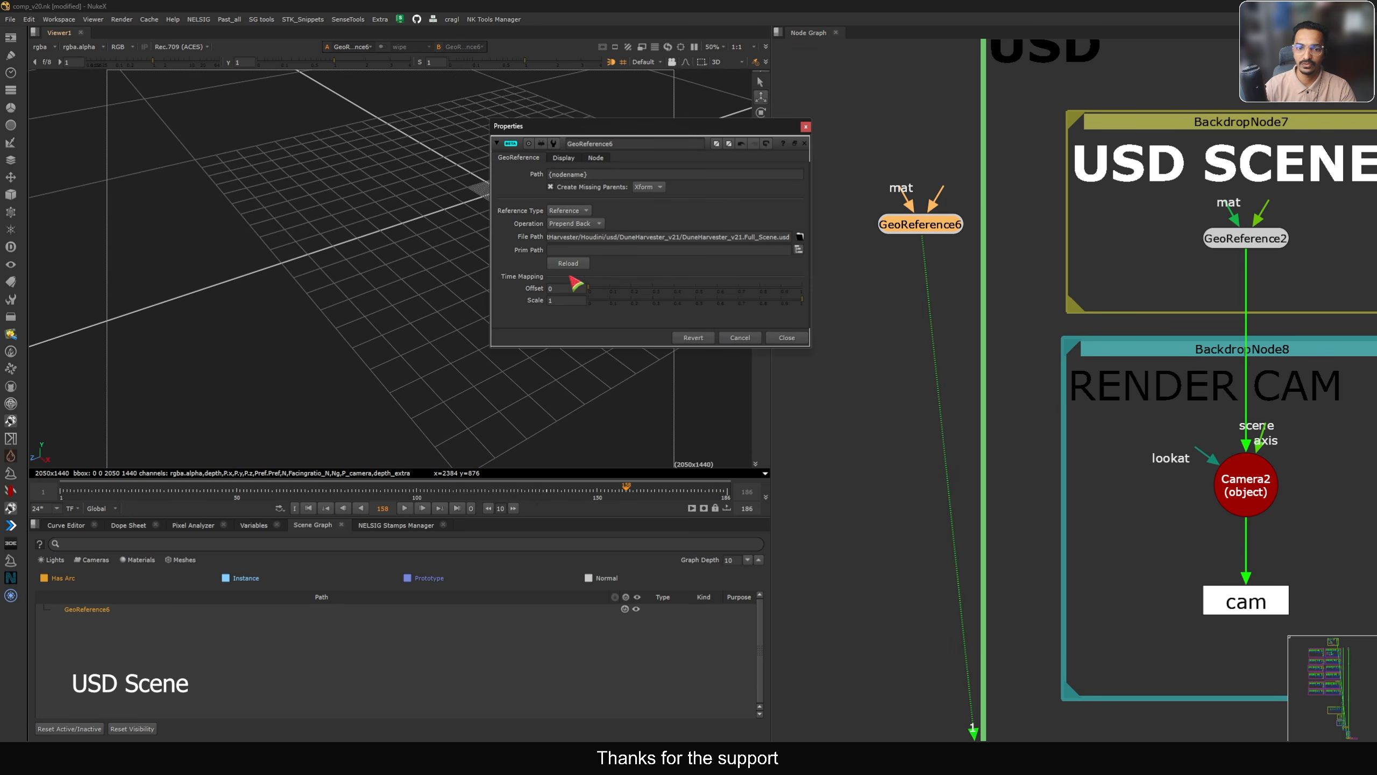
# Pick /DuneHarvesterShot/Geometry/Ornithopters as the prim path for GeoReference6
pyautogui.click(798, 249)
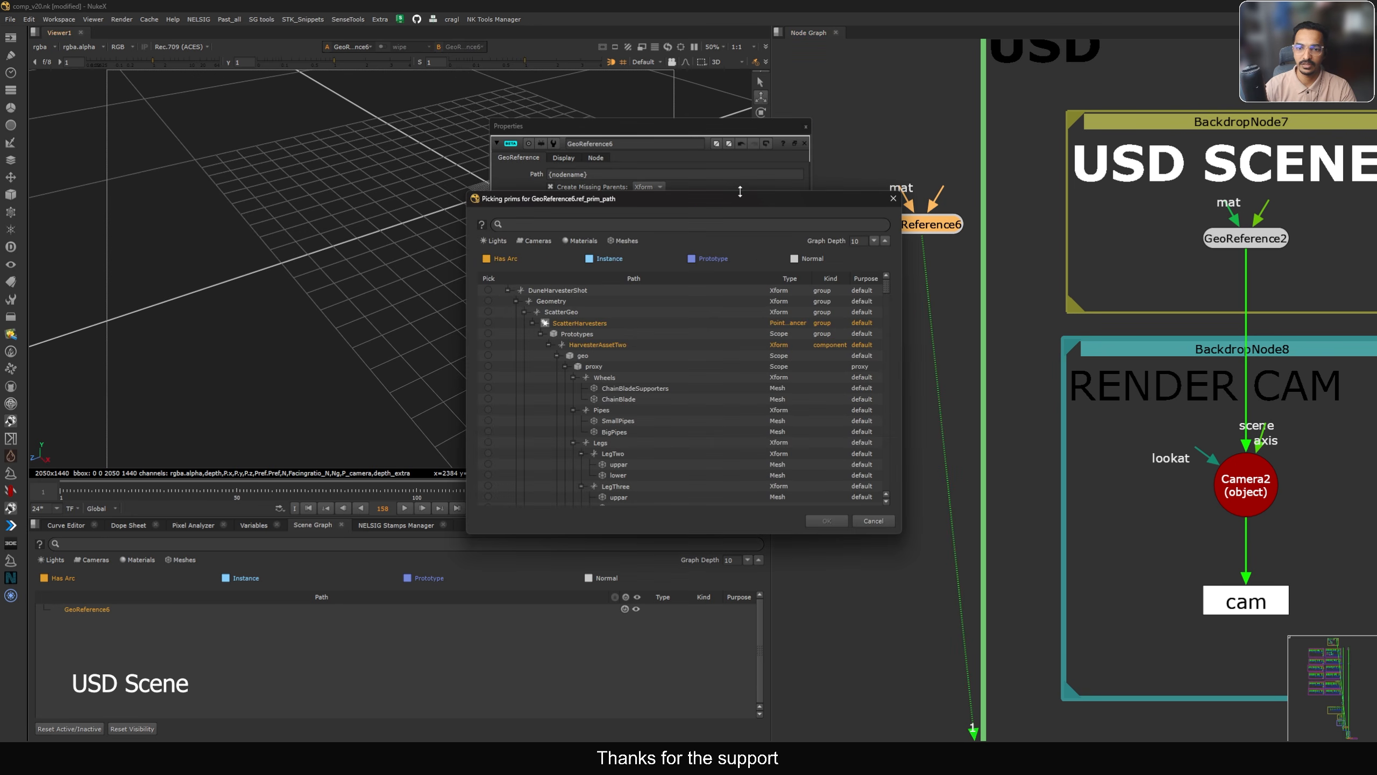
pyautogui.moveTo(749, 203); pyautogui.dragTo(816, 106)
pyautogui.moveTo(803, 436); pyautogui.dragTo(827, 571)
pyautogui.click(655, 249)
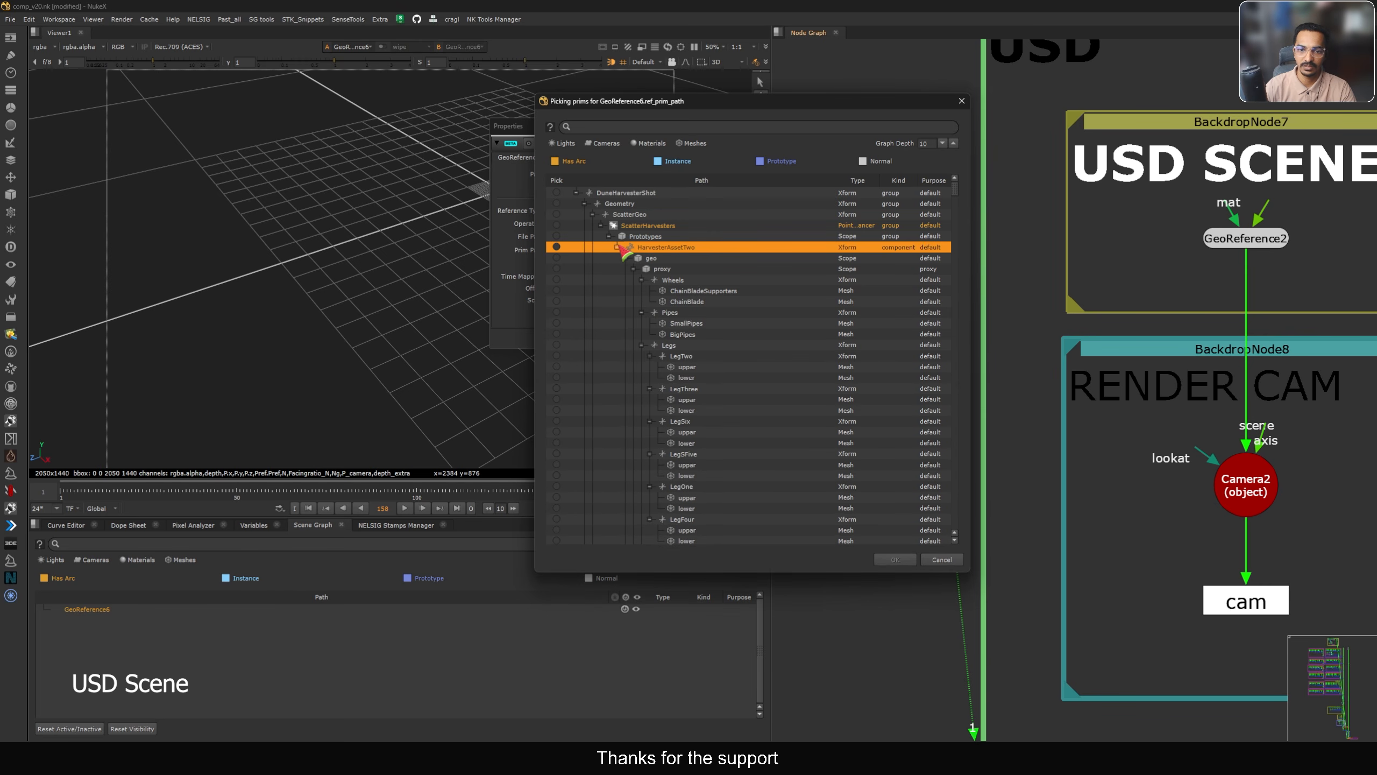
pyautogui.click(593, 214)
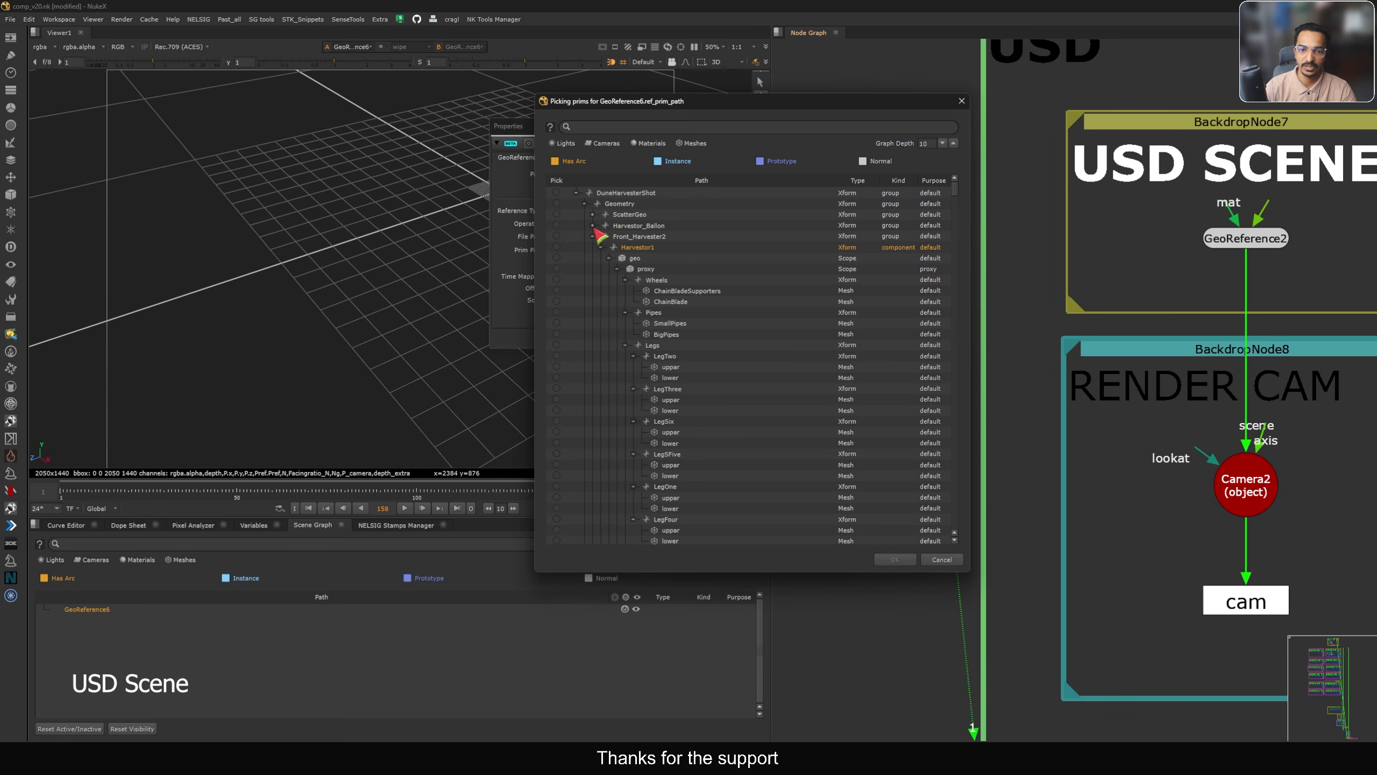
pyautogui.click(593, 236)
pyautogui.click(616, 269)
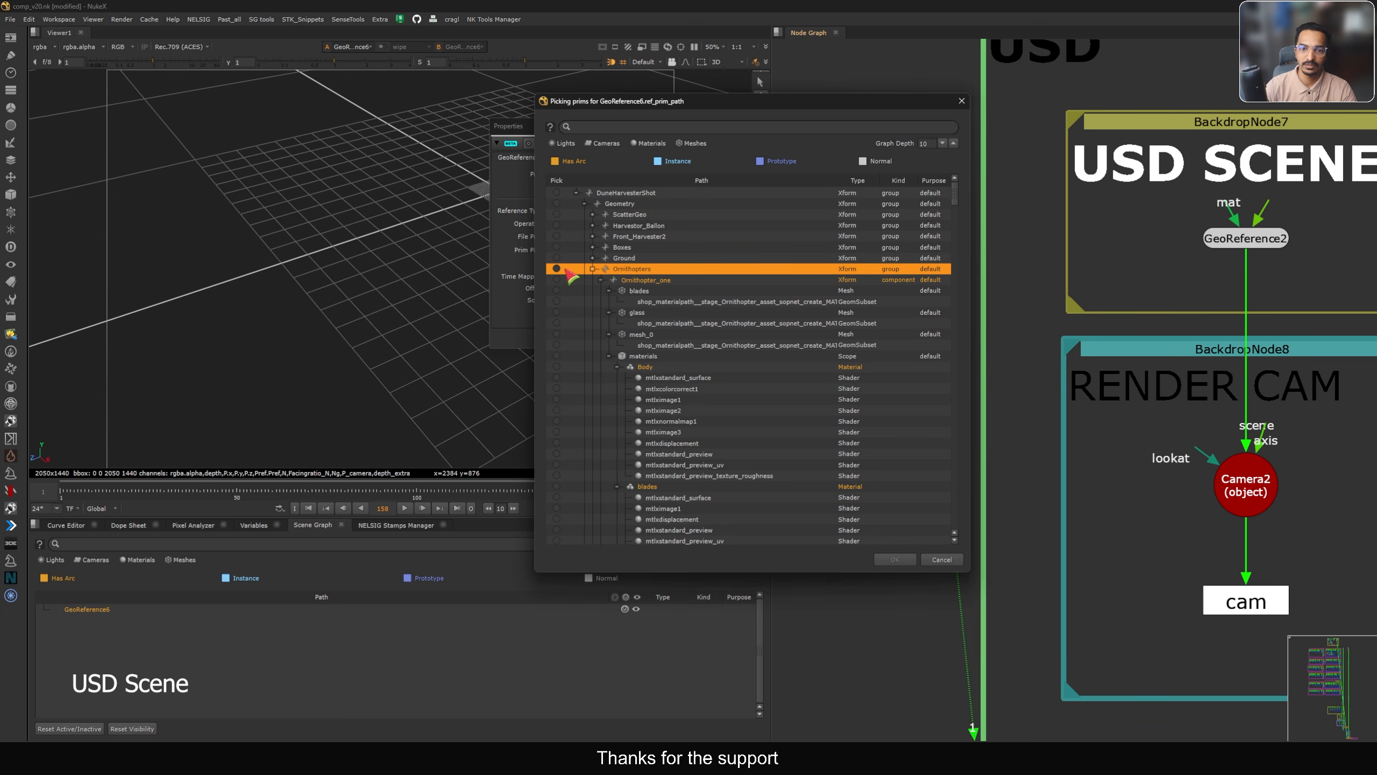
pyautogui.click(896, 560)
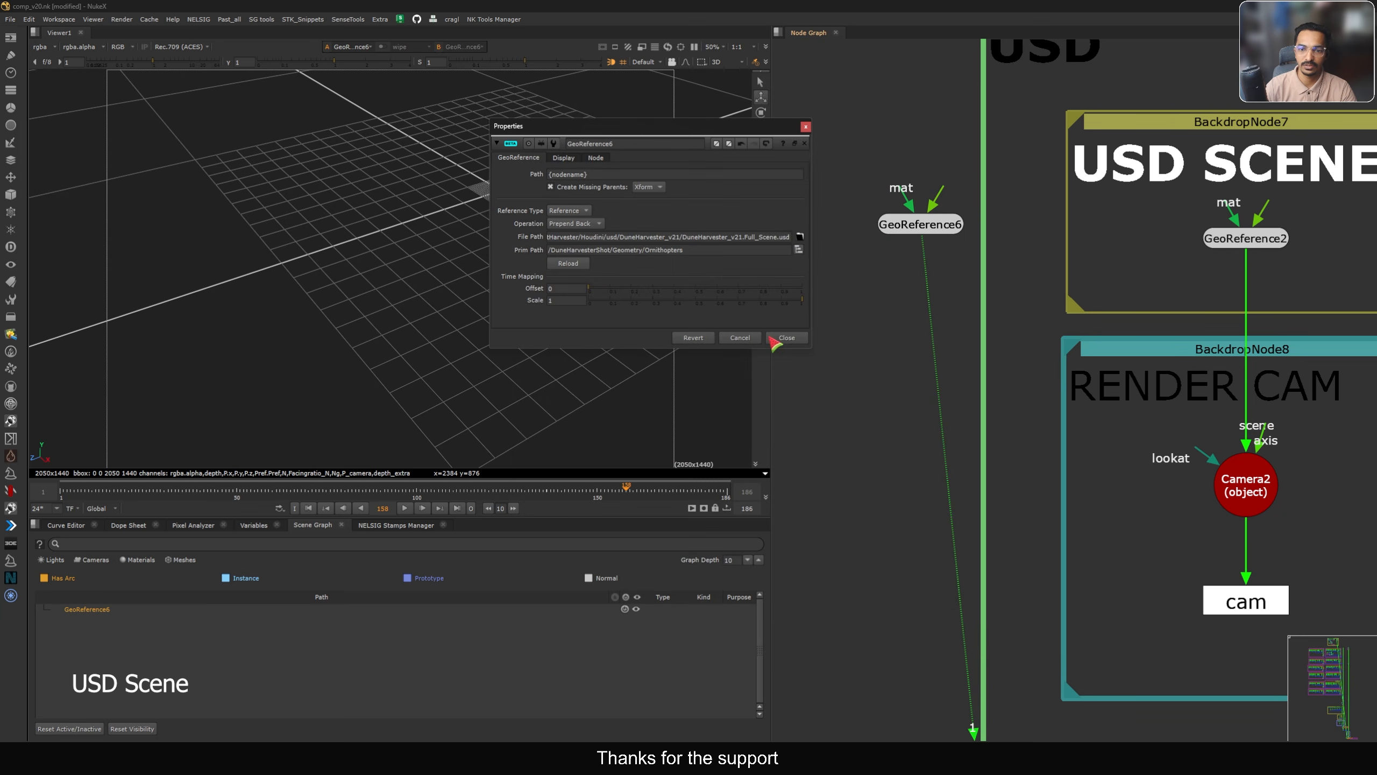
# Inspect the referenced ornithopters in the 3D view, and move the playhead to frame 168
pyautogui.doubleClick(920, 227)
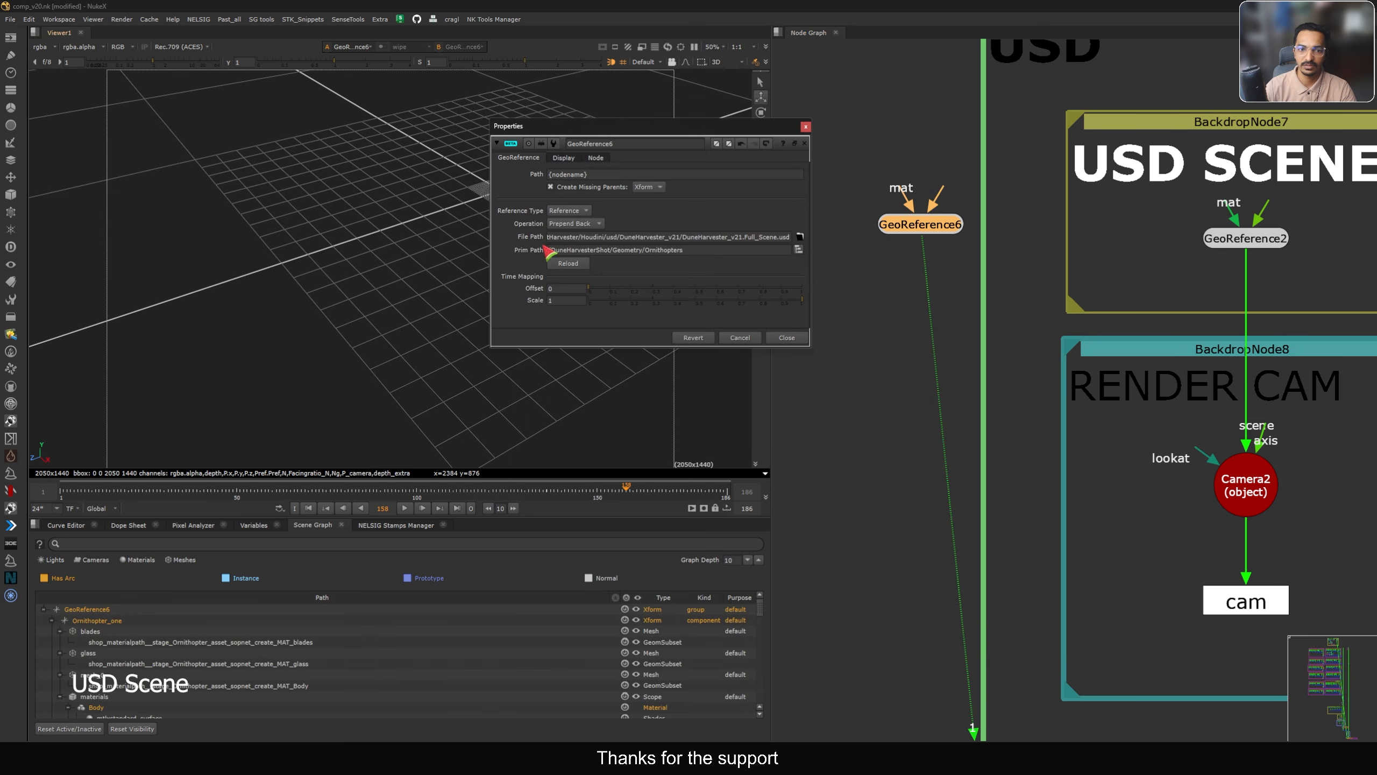
pyautogui.moveTo(578, 134); pyautogui.dragTo(782, 143)
pyautogui.scroll(5, 439, 360)
pyautogui.keyDown('ctrl'); pyautogui.moveTo(462, 285); pyautogui.dragTo(490, 299); pyautogui.keyUp('ctrl')
pyautogui.scroll(-3, 440, 285)
pyautogui.scroll(2, 423, 252)
pyautogui.scroll(3, 422, 256)
pyautogui.scroll(-10, 404, 282)
pyautogui.moveTo(595, 487); pyautogui.dragTo(662, 493)
pyautogui.click(953, 349)
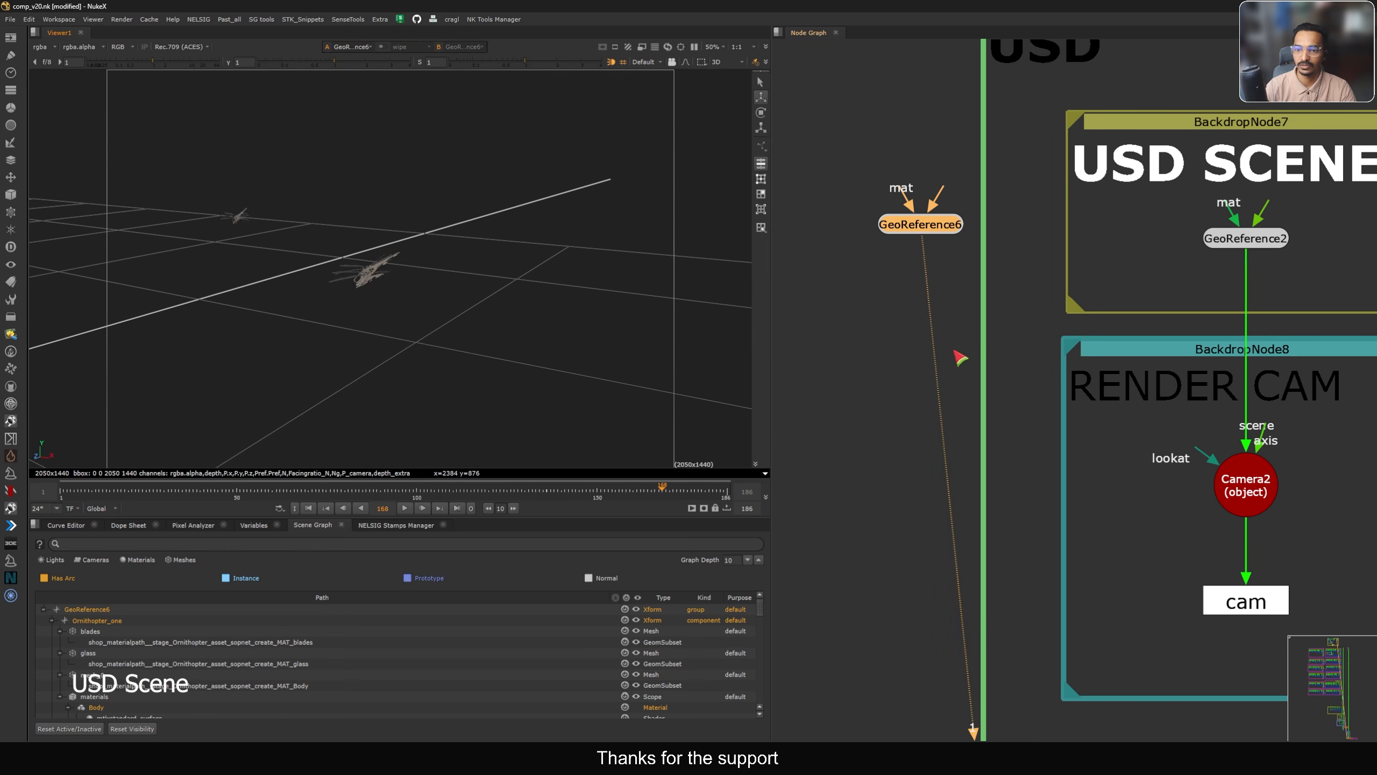
# Delete the GeoReference6 node beside the USD backdrop
pyautogui.scroll(-3, 960, 344)
pyautogui.moveTo(964, 325); pyautogui.dragTo(904, 368, button='middle')
pyautogui.scroll(2, 903, 361)
pyautogui.click(882, 316)
pyautogui.press('Delete')
# Add a new-system 3D Camera node, place it outside the USD backdrop beside the USD Scene group, and enlarge its properties window
pyautogui.moveTo(1094, 373); pyautogui.dragTo(965, 287, button='middle')
pyautogui.scroll(-2, 936, 399)
pyautogui.scroll(4, 960, 275)
pyautogui.click(968, 175)
pyautogui.scroll(-3, 1028, 450)
pyautogui.click(1069, 455)
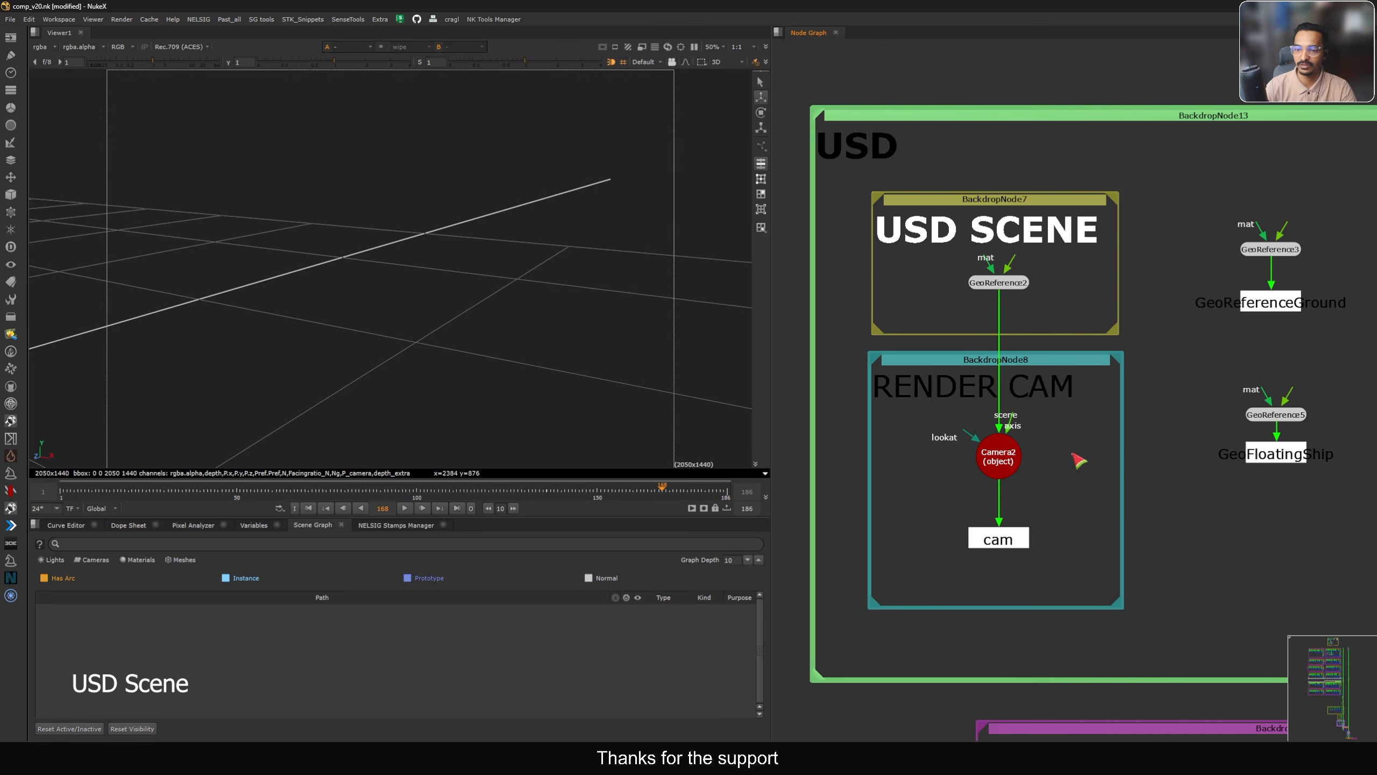
pyautogui.press('Tab')
pyautogui.write('camera')
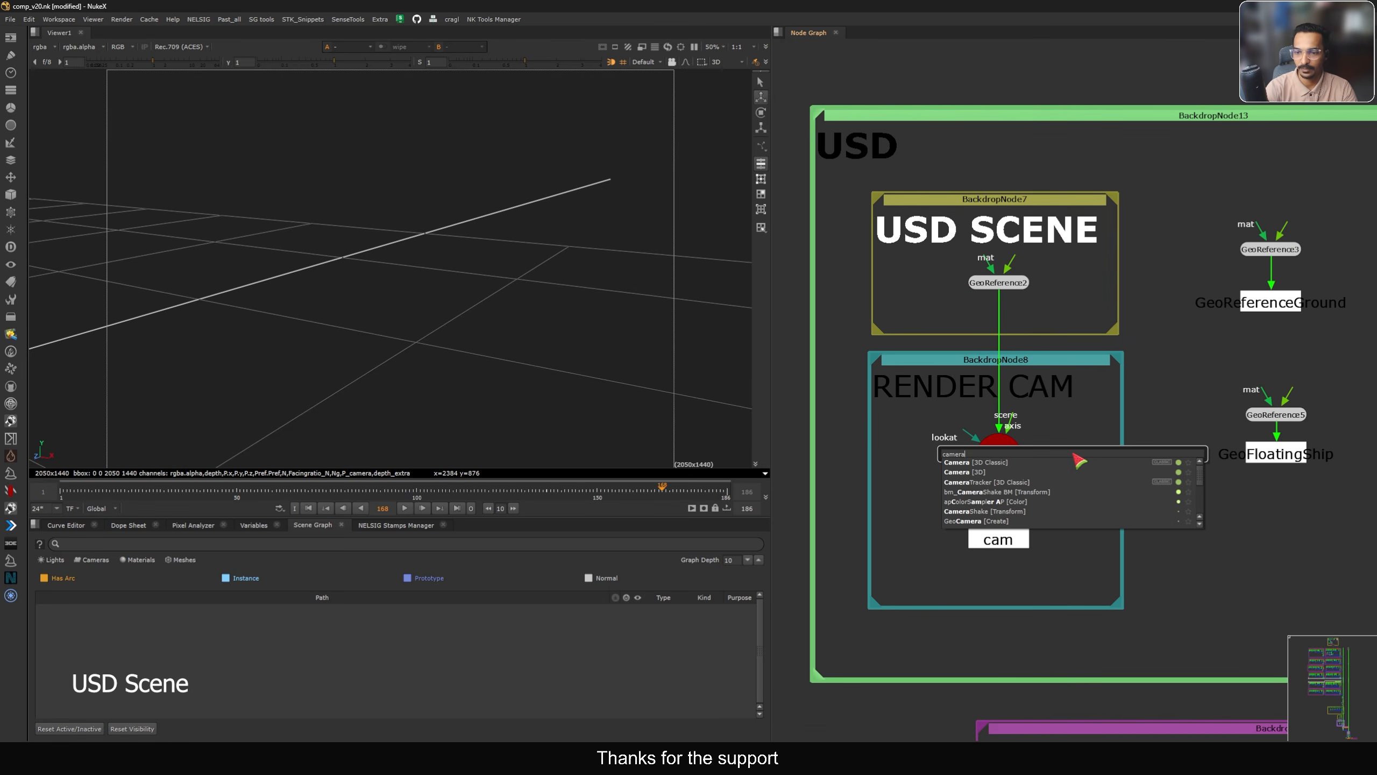
pyautogui.press('Return')
pyautogui.moveTo(1070, 449); pyautogui.dragTo(704, 327)
pyautogui.press('f')
pyautogui.moveTo(704, 511); pyautogui.dragTo(703, 650)
pyautogui.scroll(-2, 1079, 369)
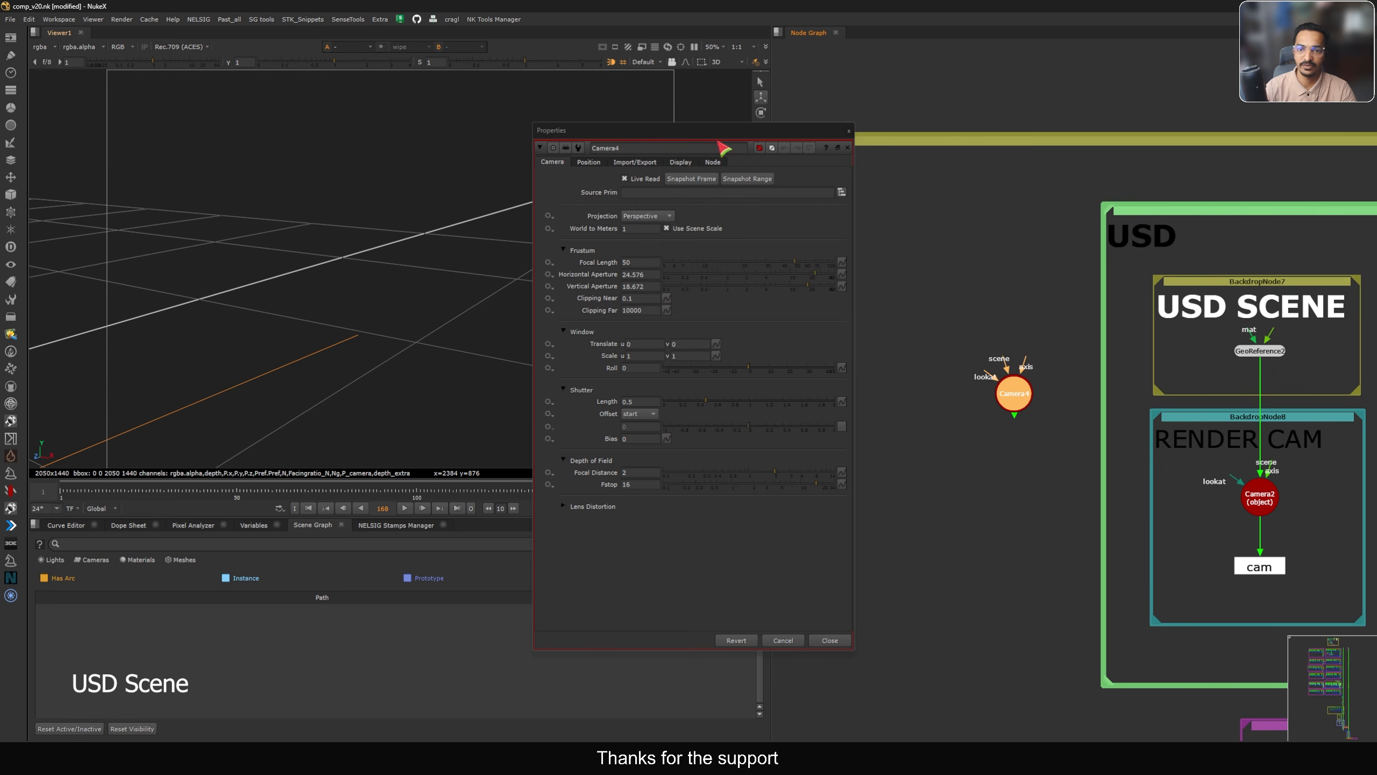
# Connect the new camera's scene input to GeoReference2
pyautogui.scroll(2, 882, 332)
pyautogui.scroll(-3, 944, 344)
pyautogui.scroll(3, 957, 341)
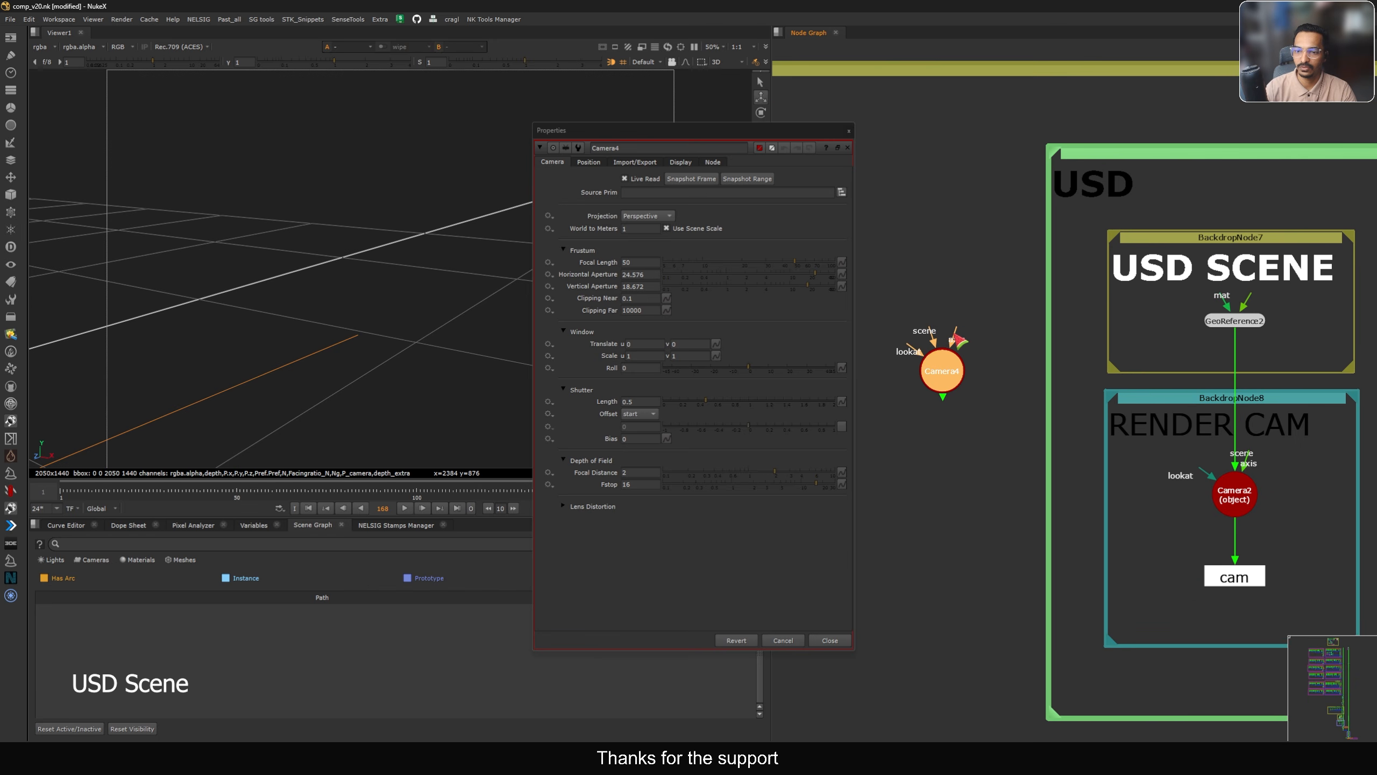
pyautogui.moveTo(962, 348); pyautogui.dragTo(1228, 321)
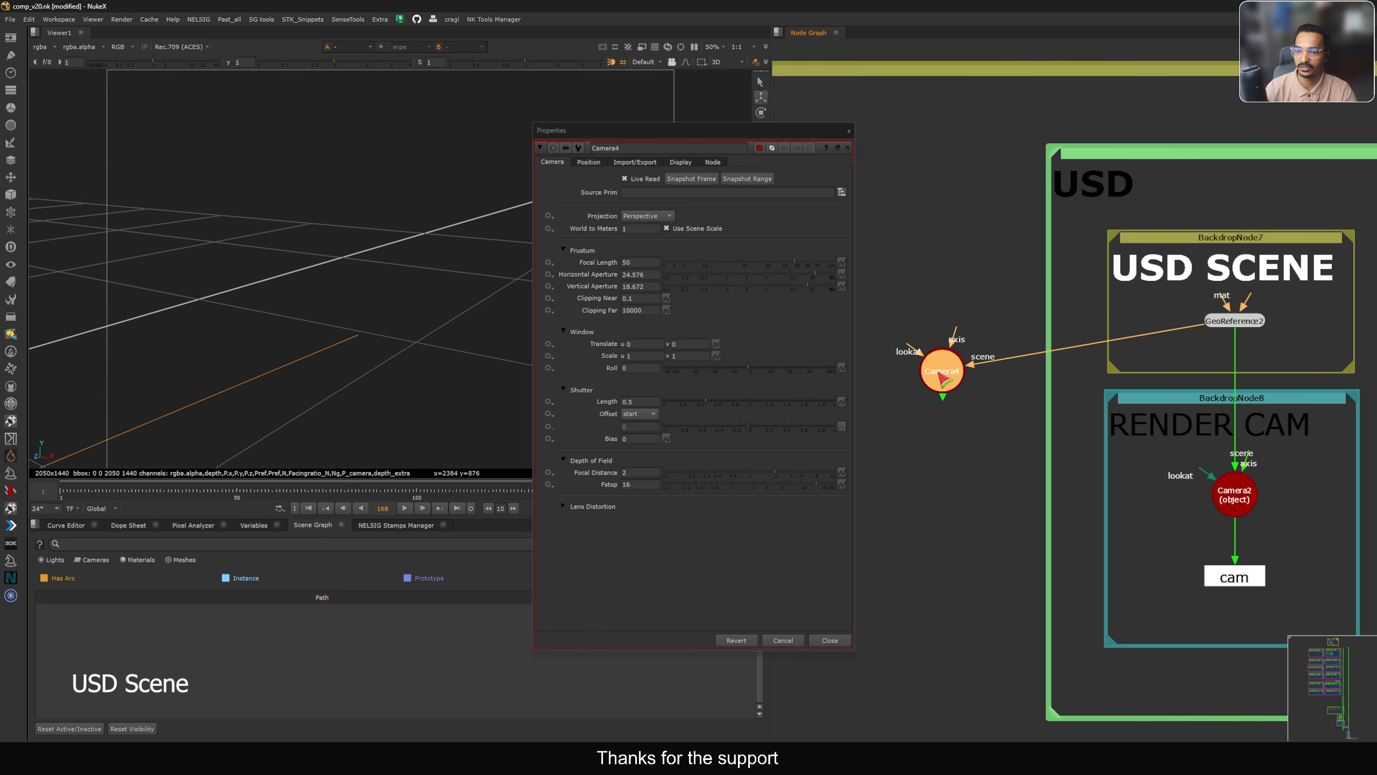
# View the new camera and set its source prim to the camera object prim under IMAX_Cam
pyautogui.moveTo(937, 371); pyautogui.dragTo(944, 429)
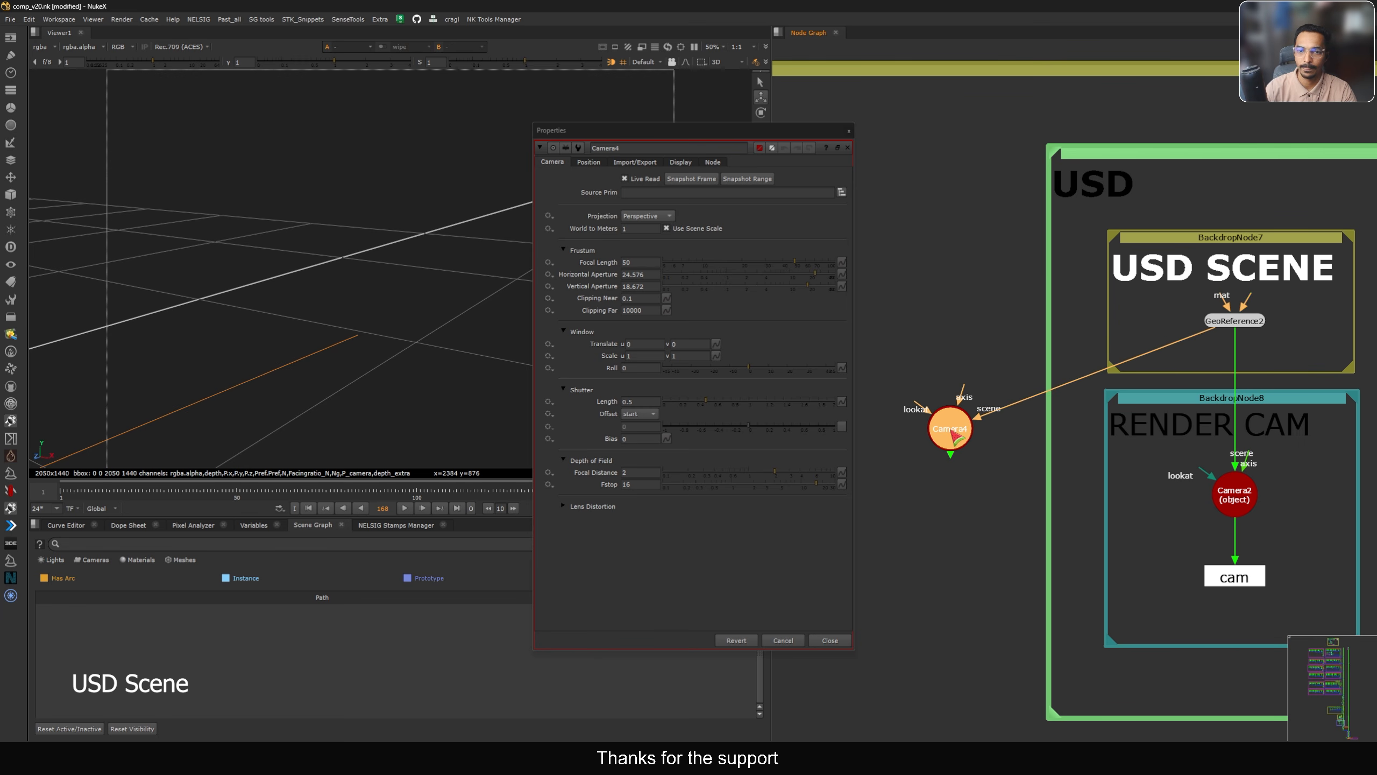
pyautogui.press('1')
pyautogui.moveTo(733, 140); pyautogui.dragTo(733, 128)
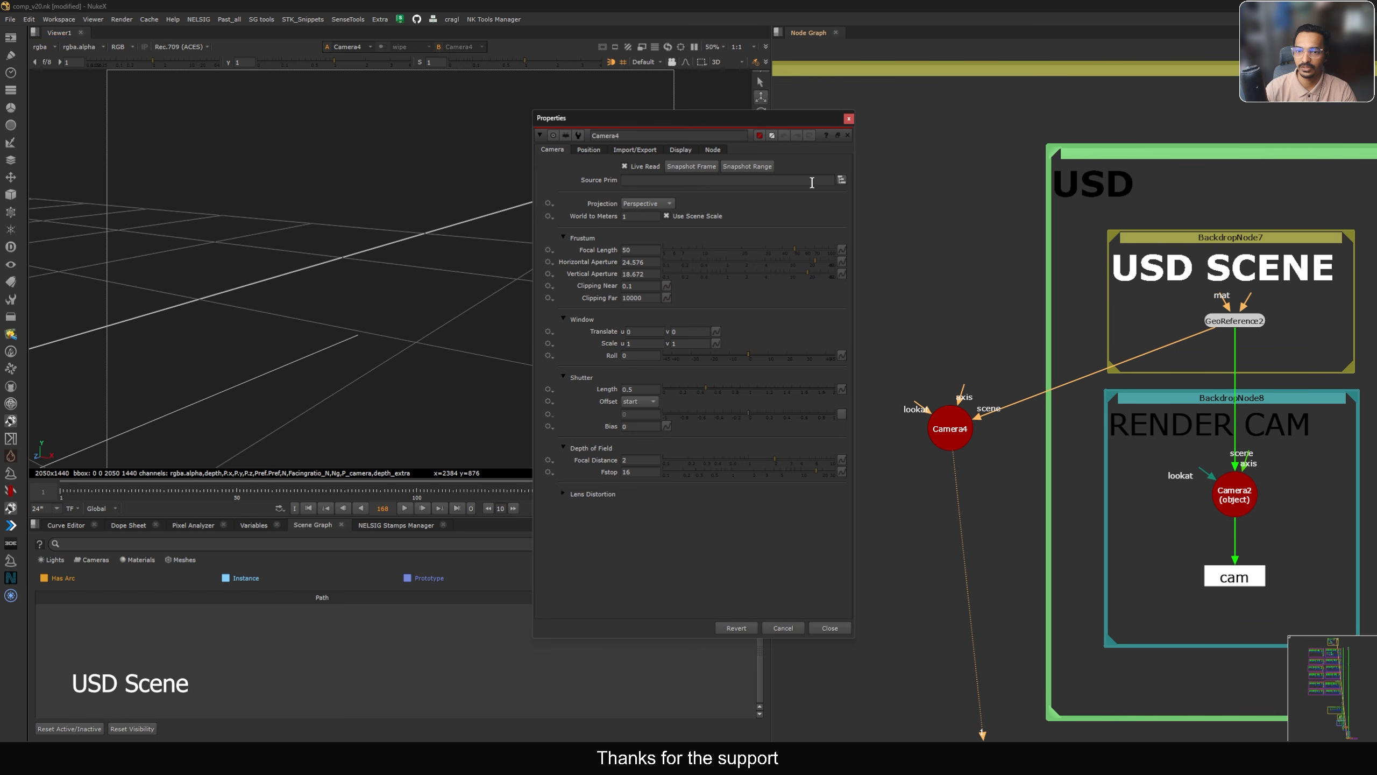
pyautogui.click(840, 179)
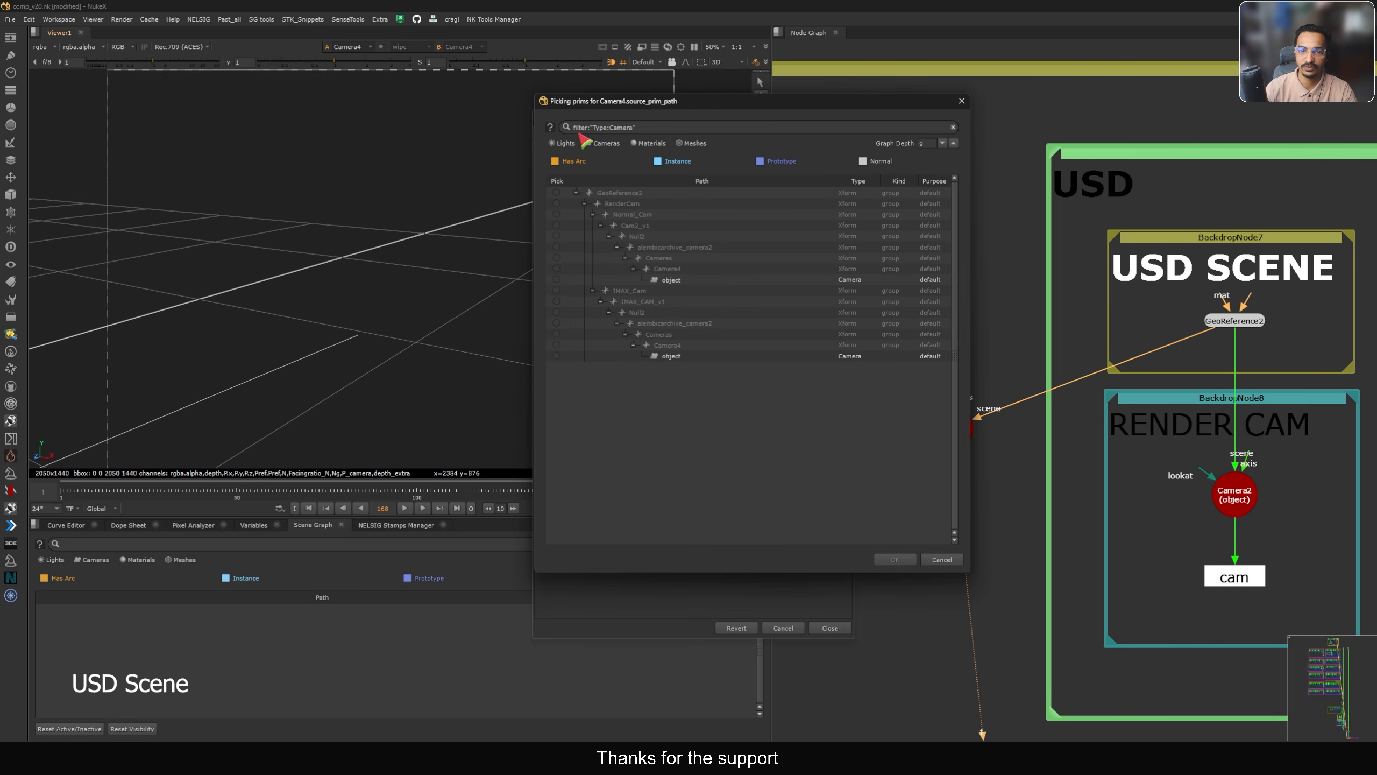
pyautogui.click(642, 293)
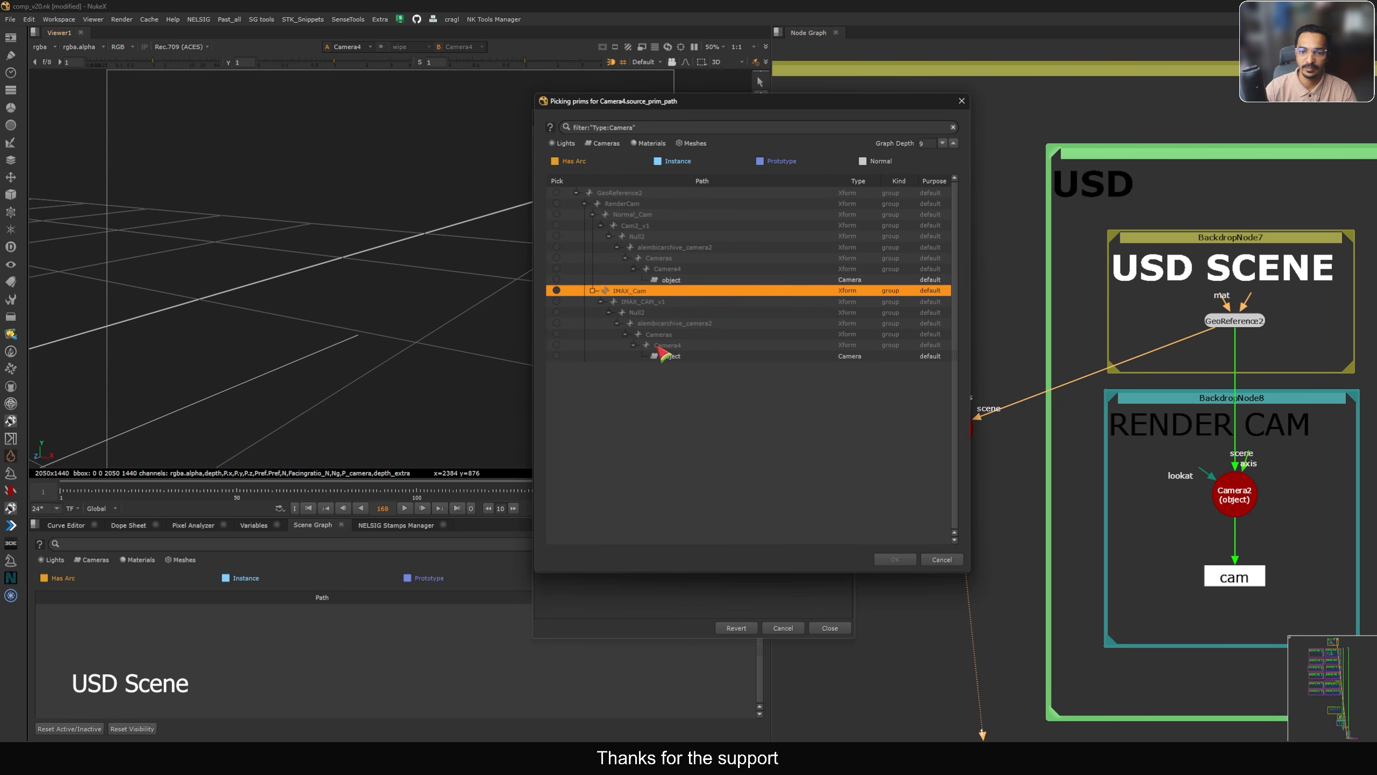
pyautogui.click(666, 356)
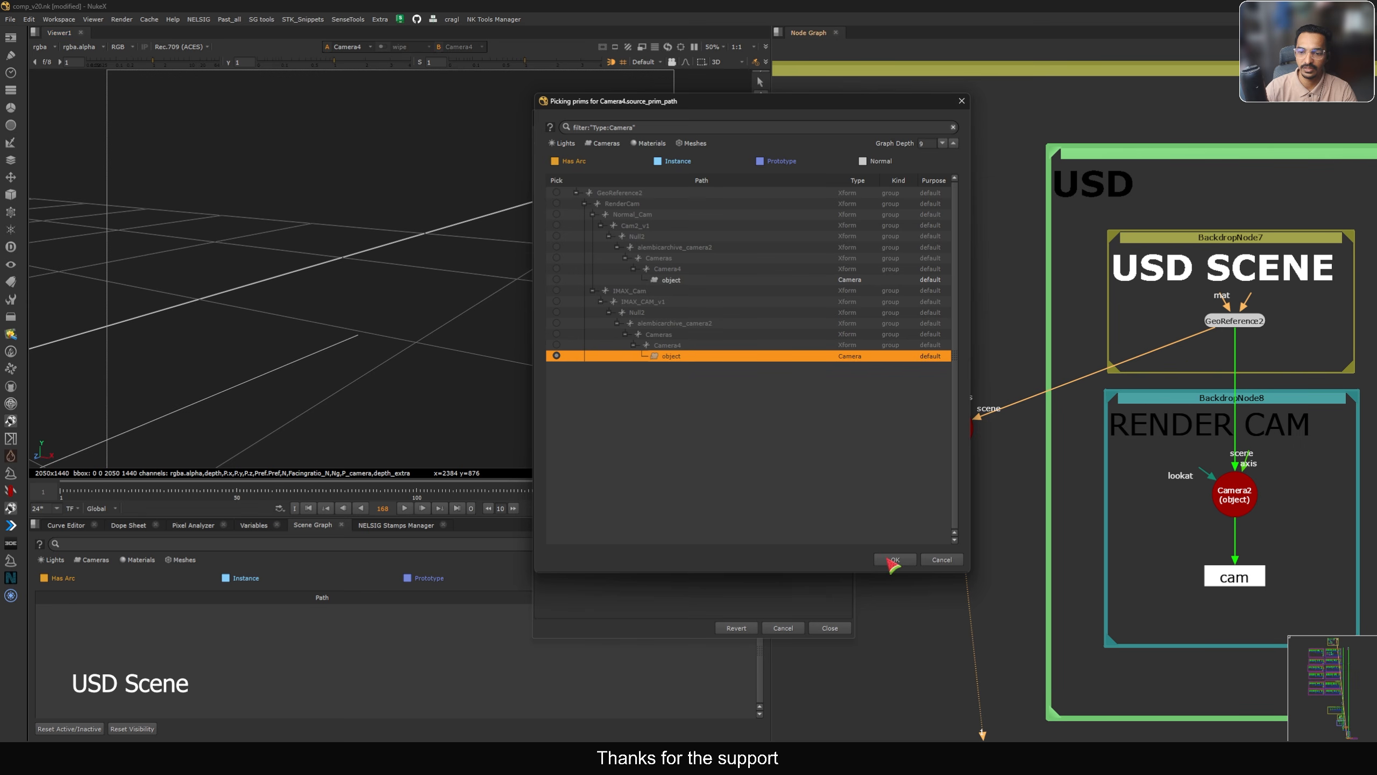
pyautogui.click(892, 560)
# Look through the new camera in the 3D viewer and scrub the timeline to check its imported motion
pyautogui.moveTo(707, 128); pyautogui.dragTo(1067, 198)
pyautogui.click(667, 62)
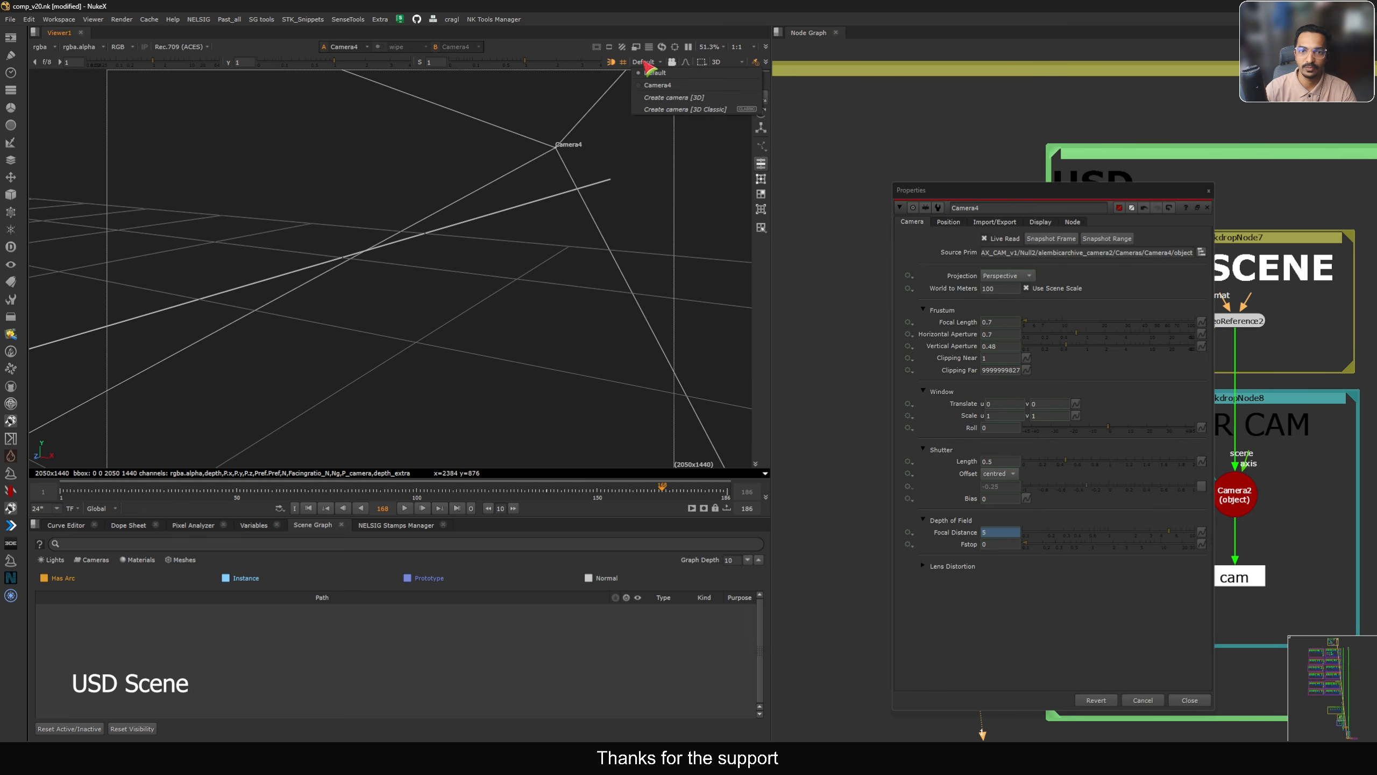
pyautogui.click(666, 92)
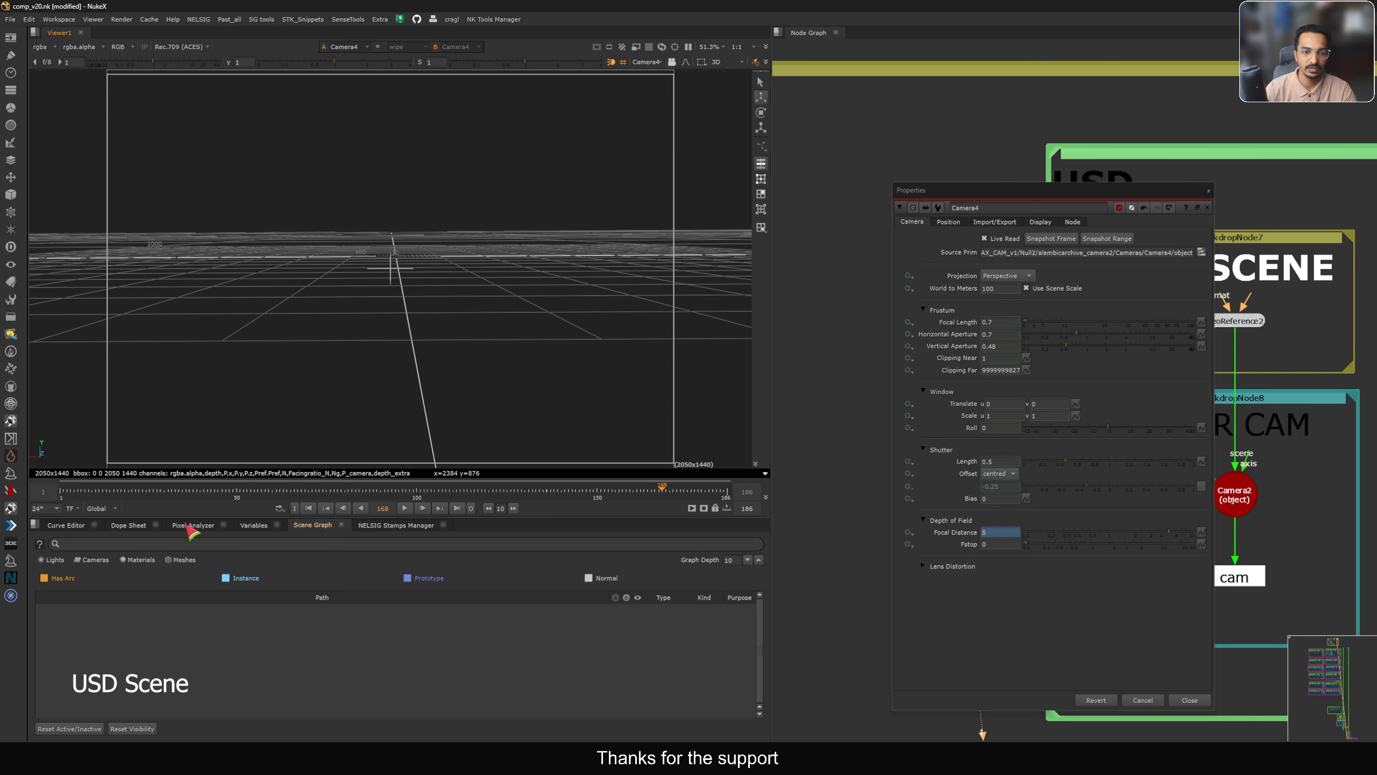
pyautogui.moveTo(99, 495); pyautogui.dragTo(626, 497)
pyautogui.moveTo(990, 200); pyautogui.dragTo(630, 86)
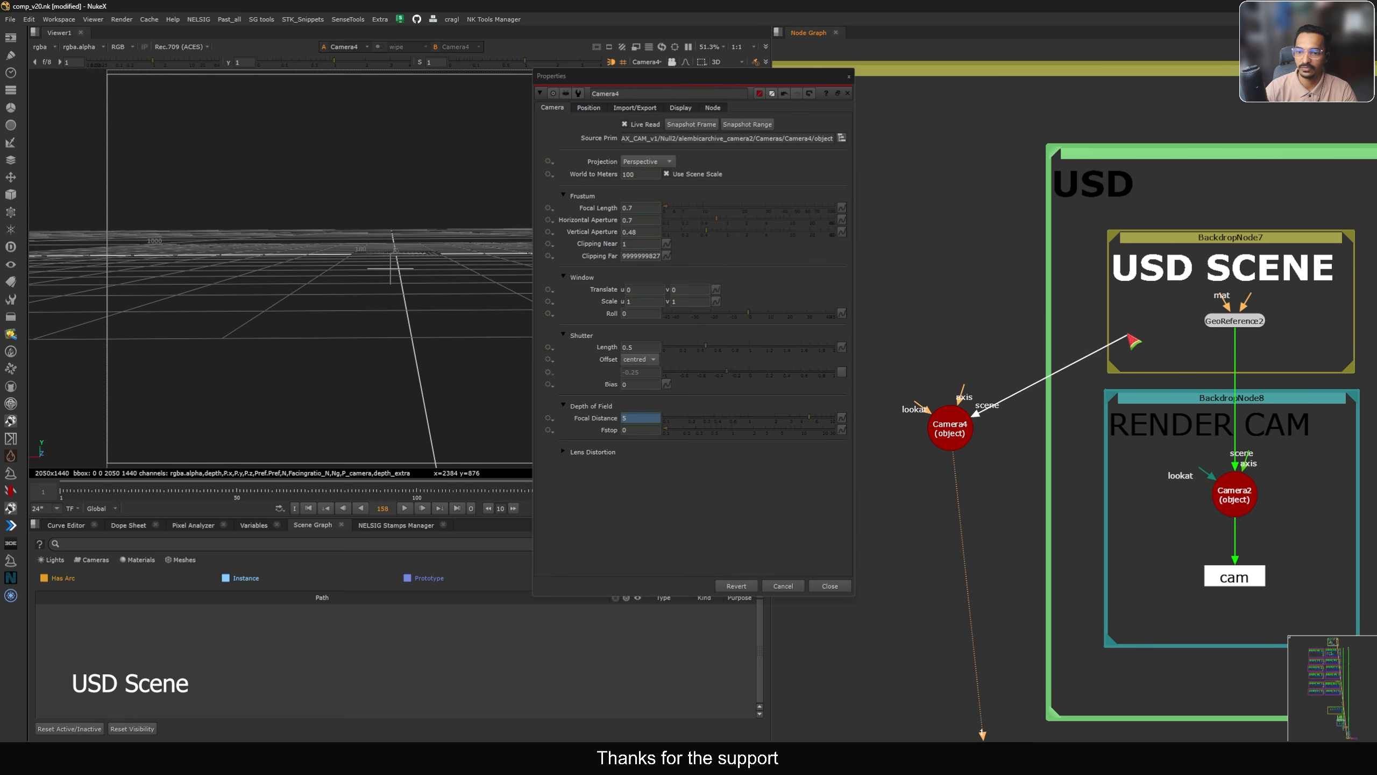
pyautogui.moveTo(945, 393); pyautogui.dragTo(1232, 321)
pyautogui.moveTo(737, 78); pyautogui.dragTo(887, 89)
pyautogui.moveTo(627, 493); pyautogui.dragTo(456, 493)
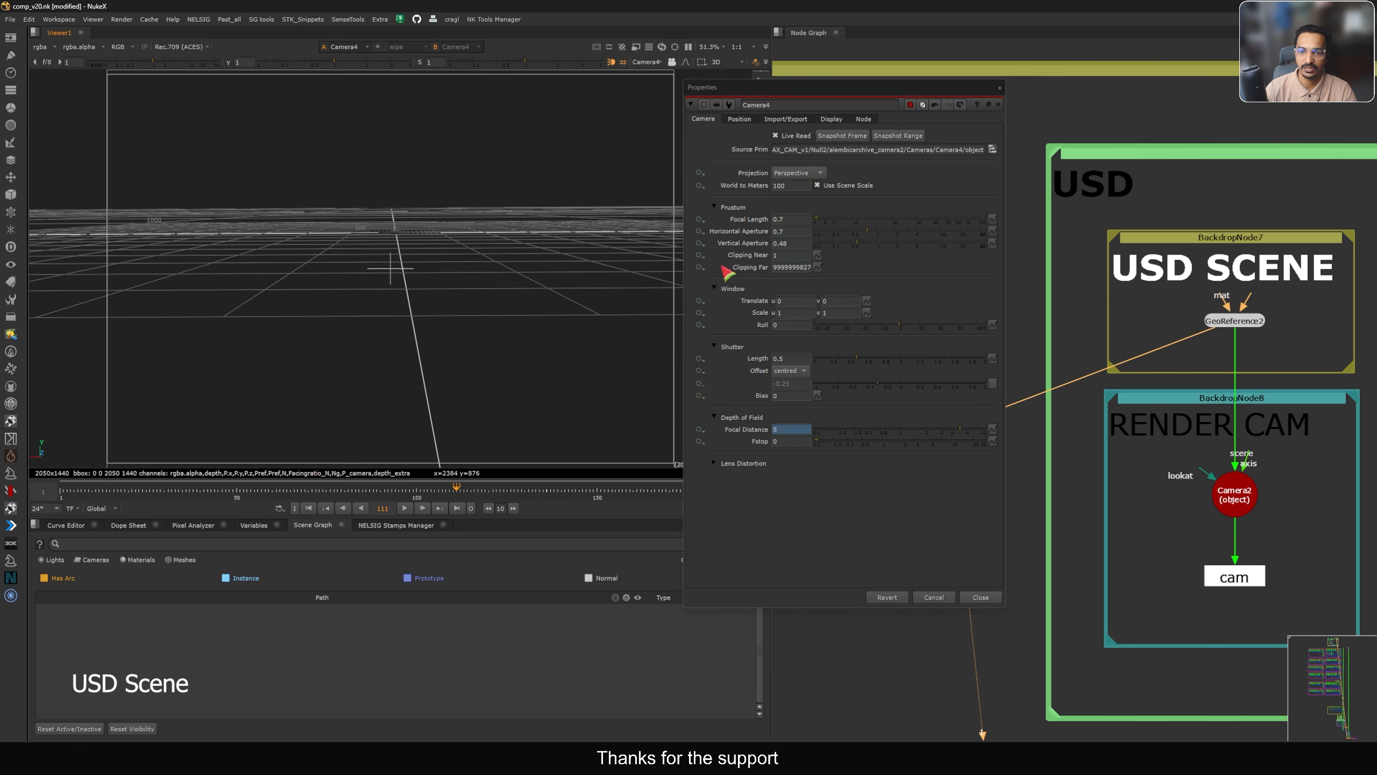
# Bake the new camera's live data over a frame range with Snapshot Range, and disconnect its scene input from GeoReference2
pyautogui.click(699, 230)
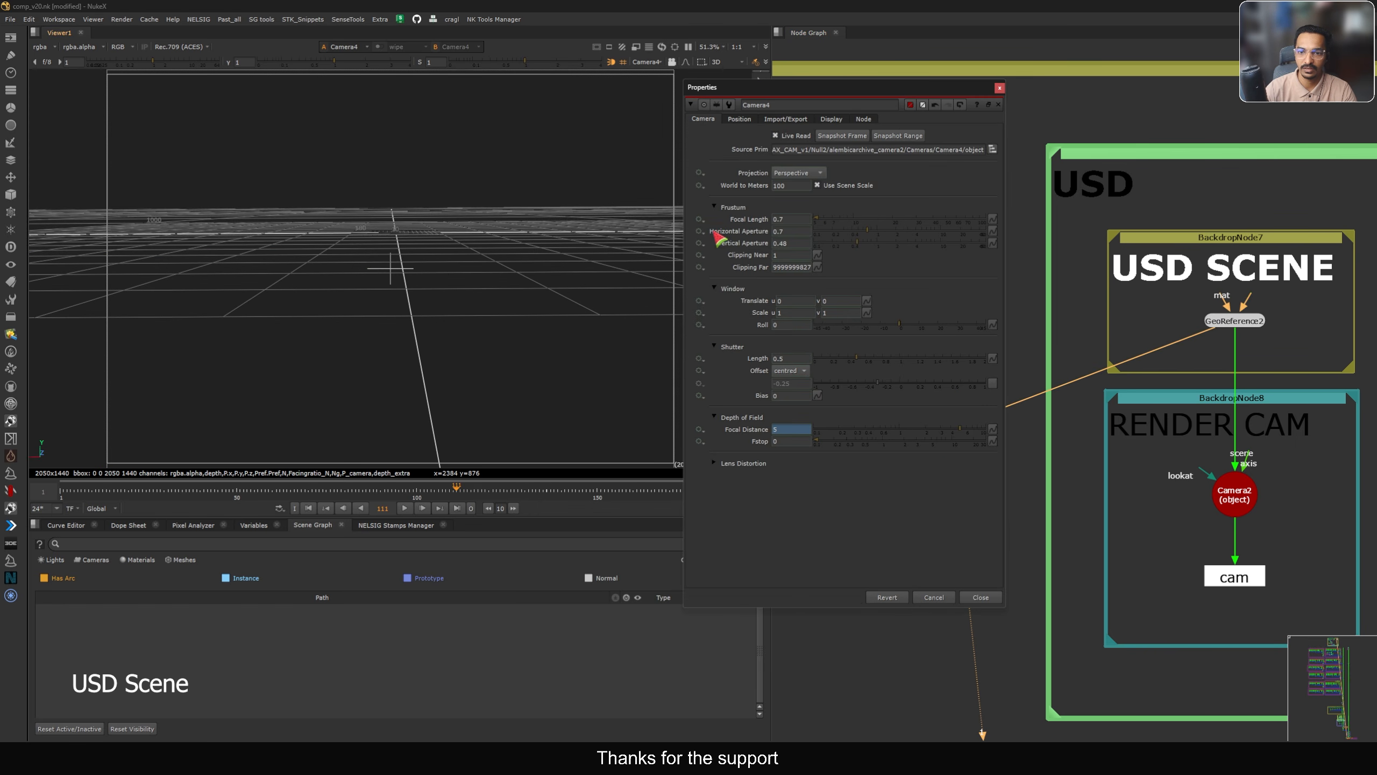
pyautogui.click(716, 230)
pyautogui.moveTo(916, 224); pyautogui.dragTo(900, 224)
pyautogui.click(699, 219)
pyautogui.click(715, 242)
pyautogui.moveTo(869, 88); pyautogui.dragTo(743, 59)
pyautogui.moveTo(949, 421); pyautogui.dragTo(934, 411)
pyautogui.moveTo(1312, 291); pyautogui.dragTo(1155, 333)
pyautogui.moveTo(672, 61); pyautogui.dragTo(817, 100)
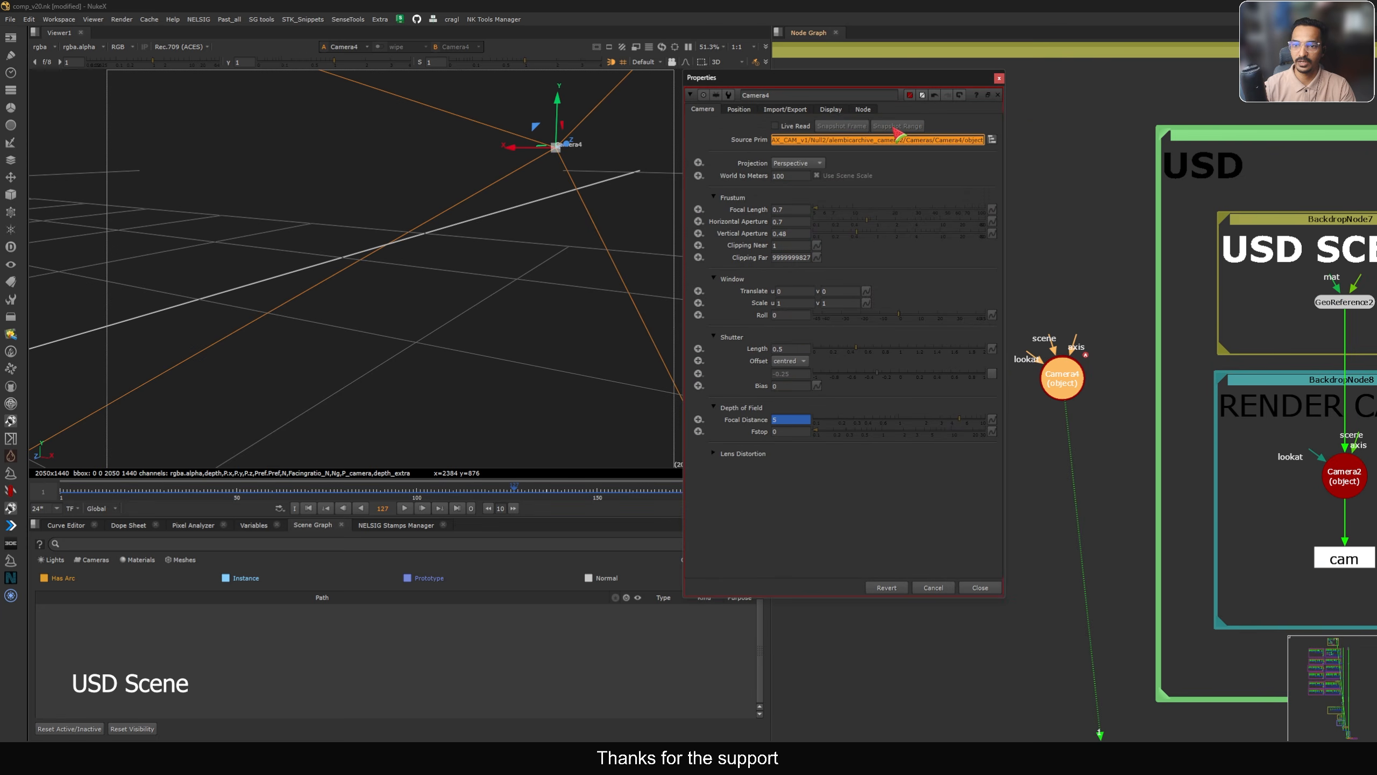
# Look through the disconnected camera and scrub the shot to check its baked animation, stopping at frame 104
pyautogui.moveTo(487, 482); pyautogui.dragTo(150, 465)
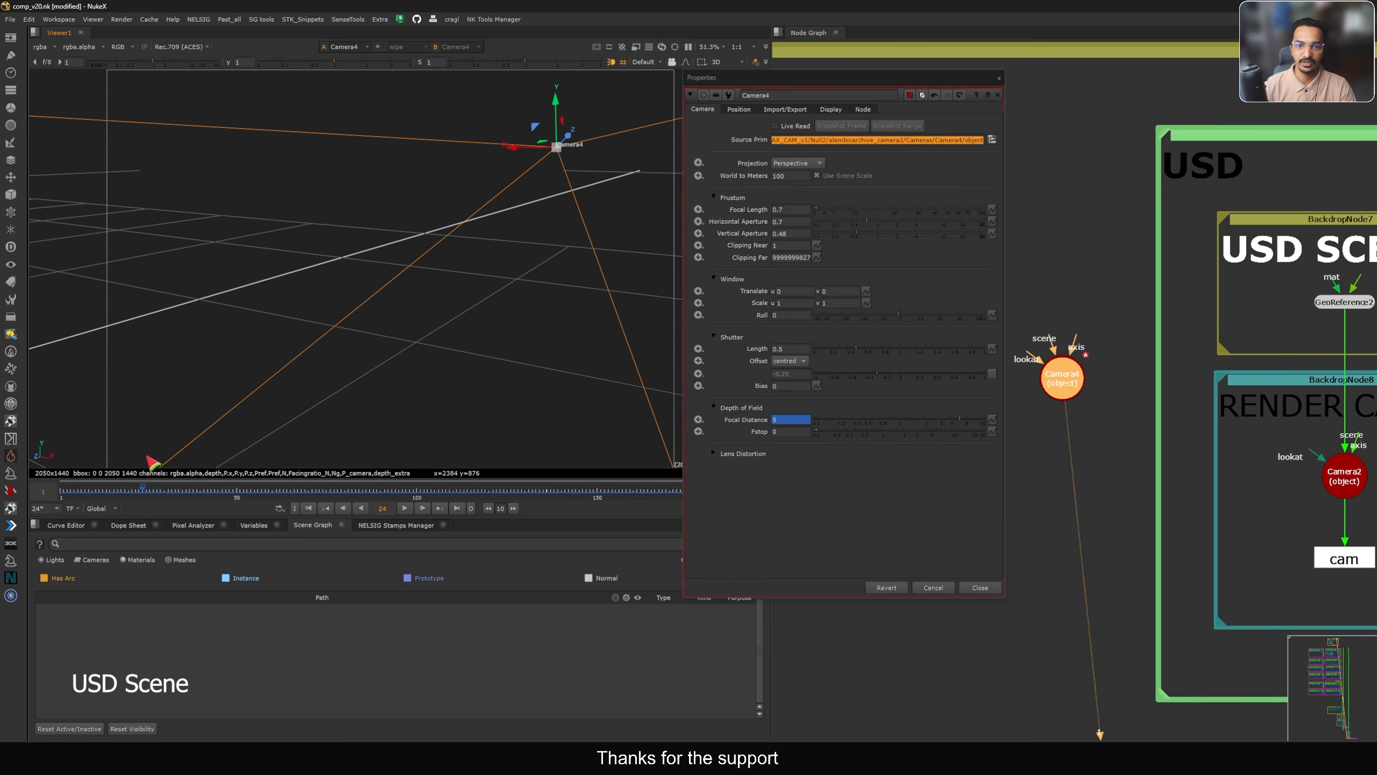
pyautogui.click(659, 61)
pyautogui.click(647, 81)
pyautogui.click(174, 491)
pyautogui.moveTo(170, 495); pyautogui.dragTo(432, 516)
# Close the new camera's properties and delete the camera node outside the USD backdrop
pyautogui.click(968, 586)
pyautogui.moveTo(1079, 368); pyautogui.dragTo(1059, 381)
pyautogui.press('Delete')
# View the Camera2 node in the RENDER CAM backdrop and examine its source prim and camera settings
pyautogui.scroll(-2, 1060, 382)
pyautogui.moveTo(1110, 420); pyautogui.dragTo(885, 419, button='middle')
pyautogui.scroll(2, 1006, 420)
pyautogui.scroll(1, 1036, 436)
pyautogui.click(1057, 466)
pyautogui.scroll(-4, 1058, 469)
pyautogui.scroll(2, 1058, 468)
pyautogui.press('1')
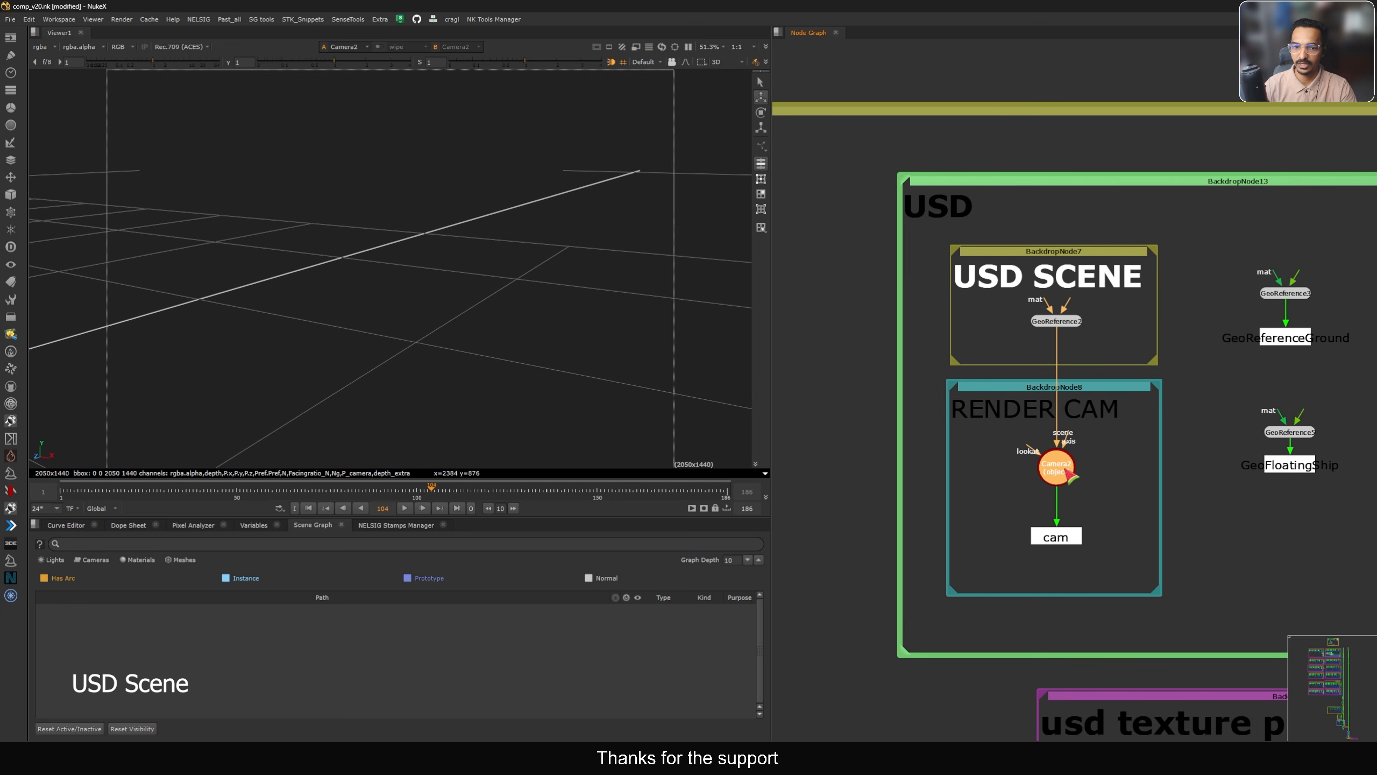
pyautogui.doubleClick(1058, 469)
pyautogui.moveTo(858, 323); pyautogui.dragTo(838, 117)
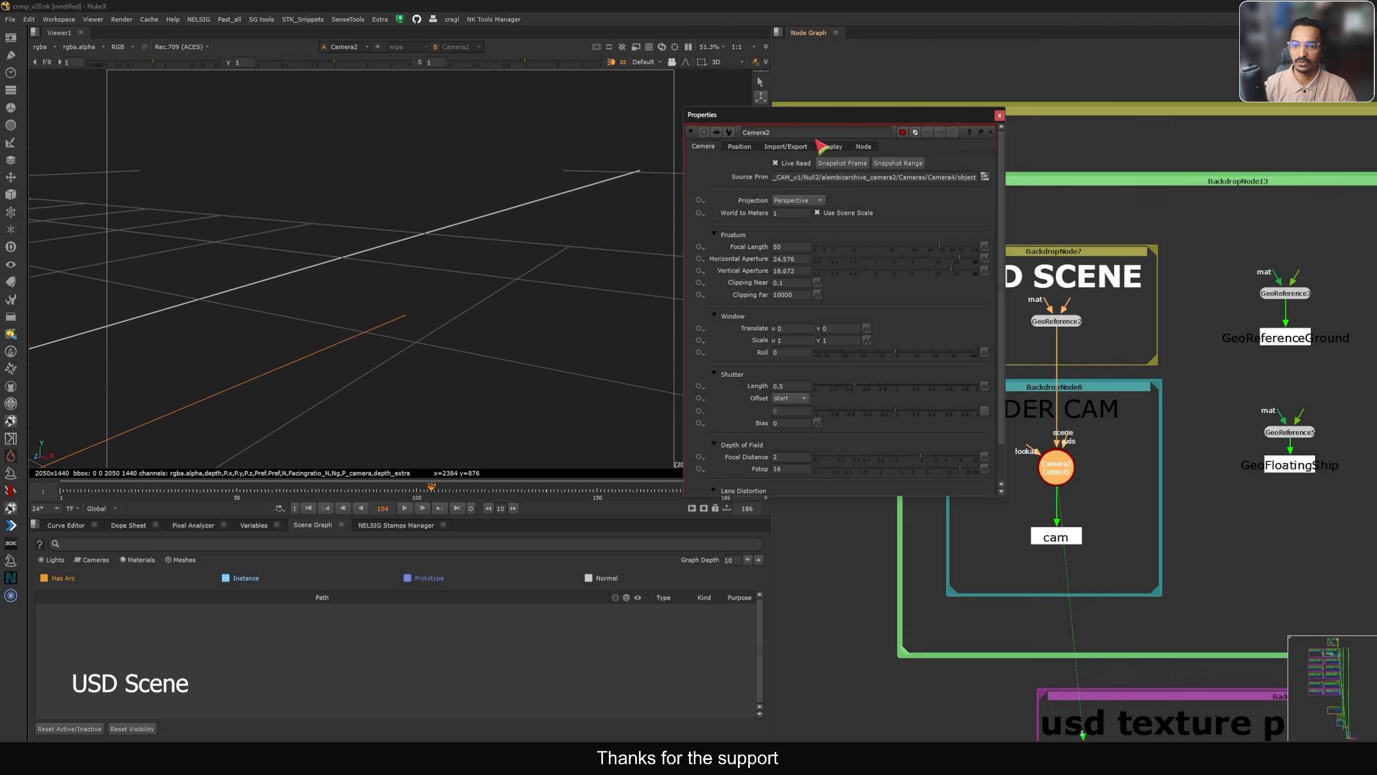
pyautogui.click(999, 115)
# View the GeoReferenceGround geometry in the 3D viewer and inspect the ground surface
pyautogui.scroll(-3, 1057, 379)
pyautogui.scroll(4, 1126, 250)
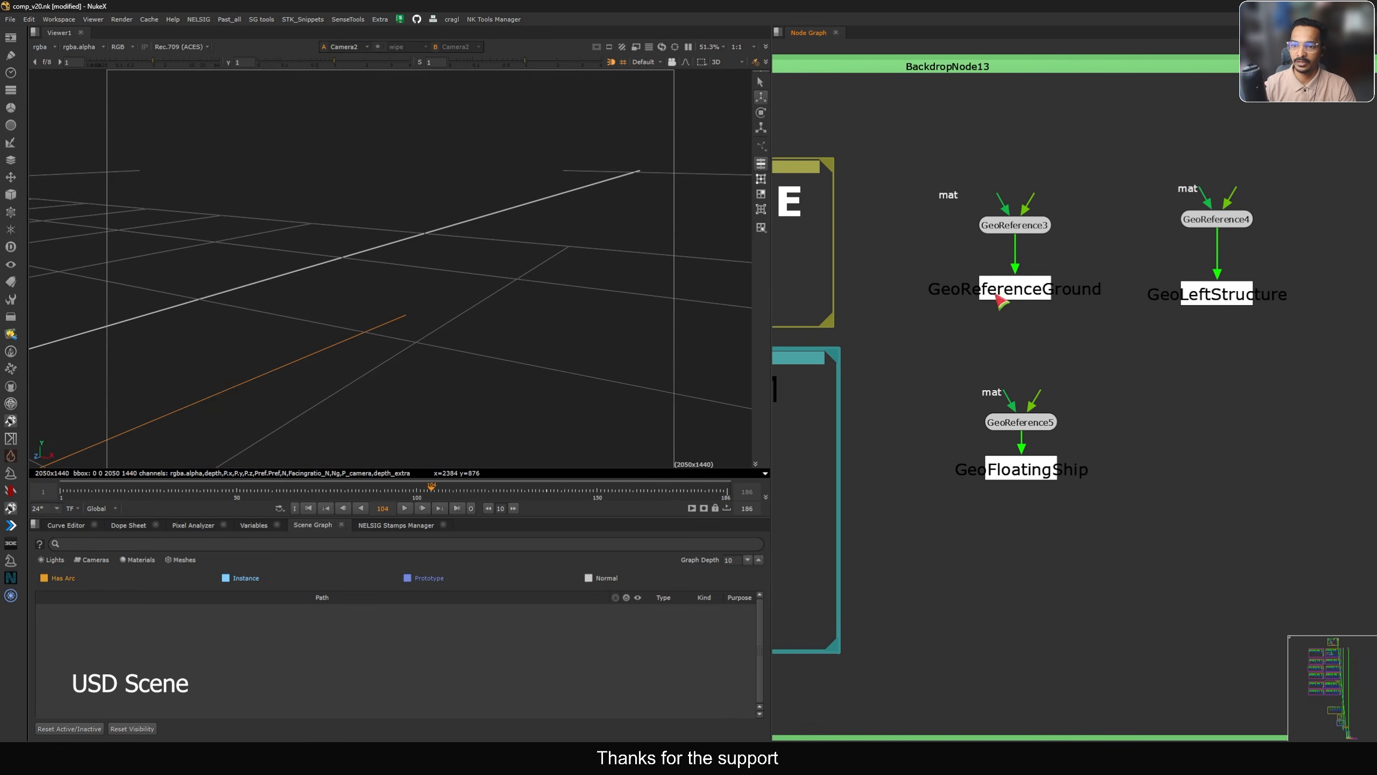
pyautogui.click(1049, 299)
pyautogui.press('1')
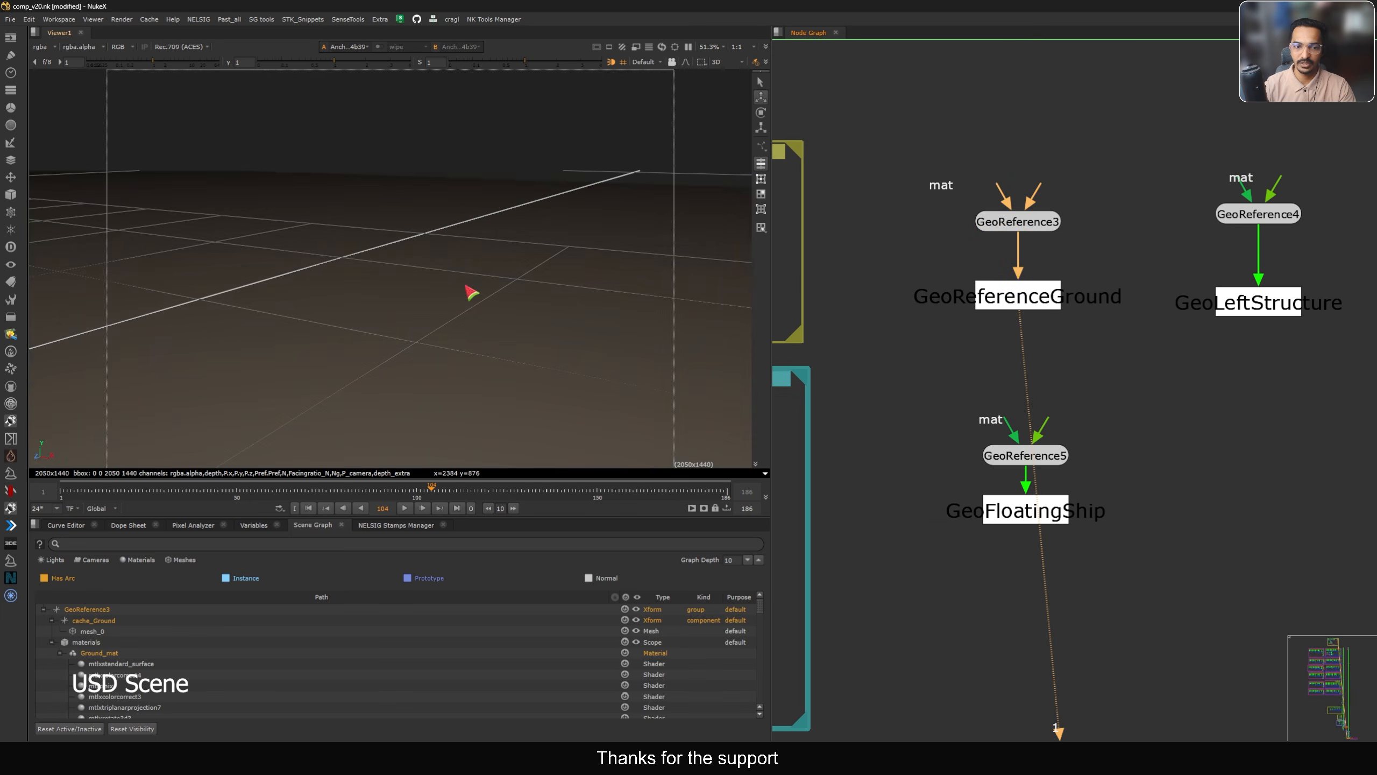
pyautogui.scroll(5, 426, 269)
pyautogui.keyDown('ctrl'); pyautogui.moveTo(426, 270); pyautogui.dragTo(452, 317); pyautogui.keyUp('ctrl')
# View the GeoLeftStructure geometry, frame it in the 3D viewer and inspect it
pyautogui.moveTo(1247, 298); pyautogui.dragTo(1254, 283)
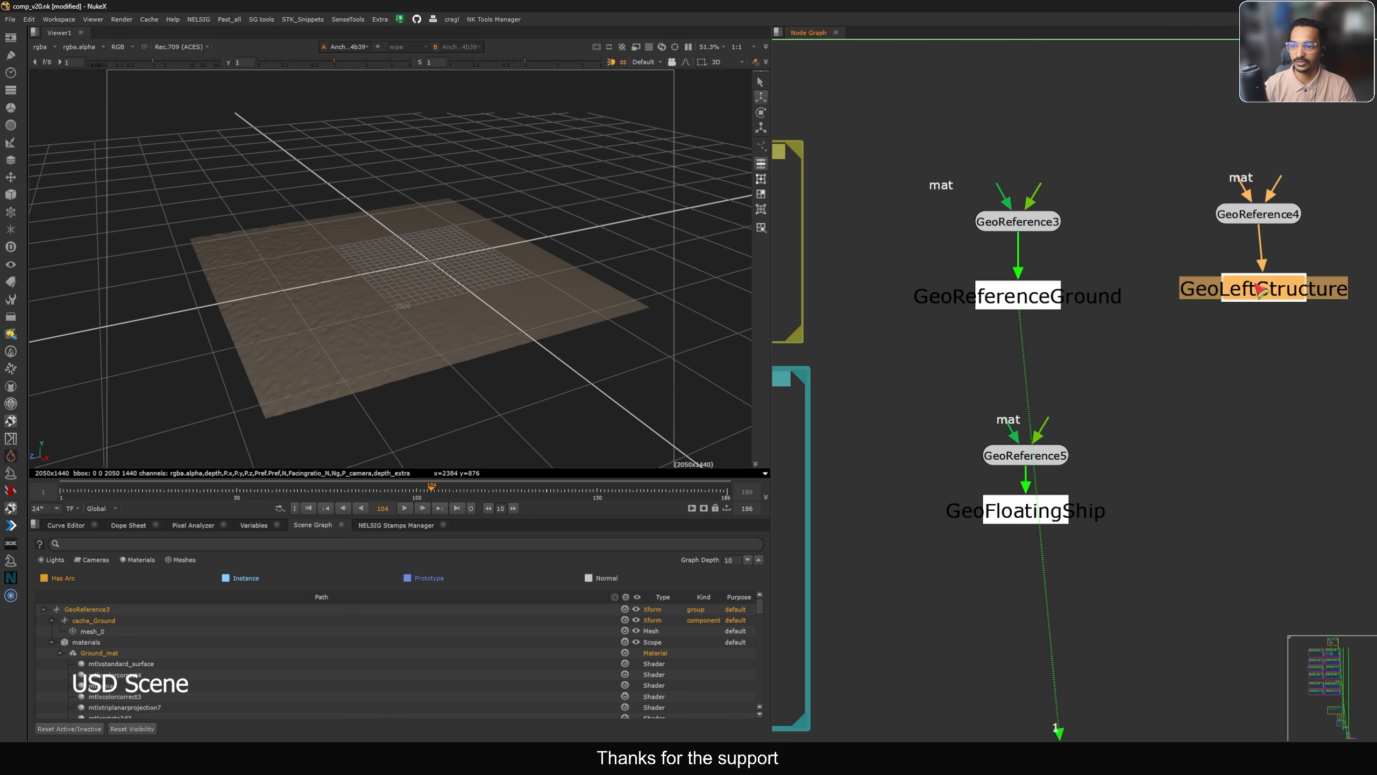
pyautogui.press('1')
pyautogui.scroll(-3, 1203, 305)
pyautogui.press('f')
pyautogui.keyDown('alt'); pyautogui.moveTo(521, 263); pyautogui.dragTo(415, 271, button='middle'); pyautogui.keyUp('alt')
pyautogui.keyDown('ctrl'); pyautogui.moveTo(416, 270); pyautogui.dragTo(299, 293); pyautogui.keyUp('ctrl')
pyautogui.scroll(3, 1142, 415)
# View the GeoFloatingShip geometry, frame it in the 3D viewer and inspect the ships
pyautogui.moveTo(1095, 432); pyautogui.dragTo(1097, 445)
pyautogui.press('1')
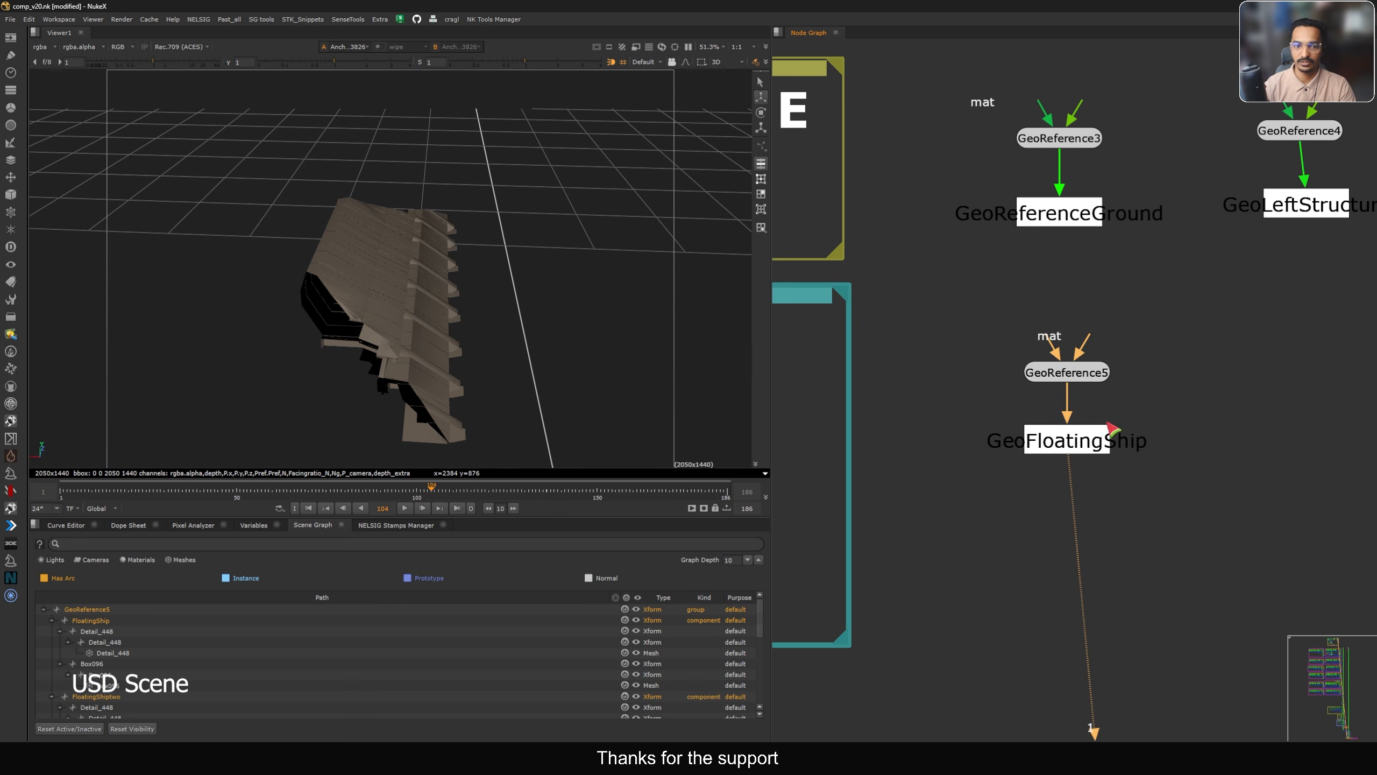
pyautogui.press('f')
pyautogui.keyDown('ctrl'); pyautogui.moveTo(372, 272); pyautogui.dragTo(380, 244); pyautogui.keyUp('ctrl')
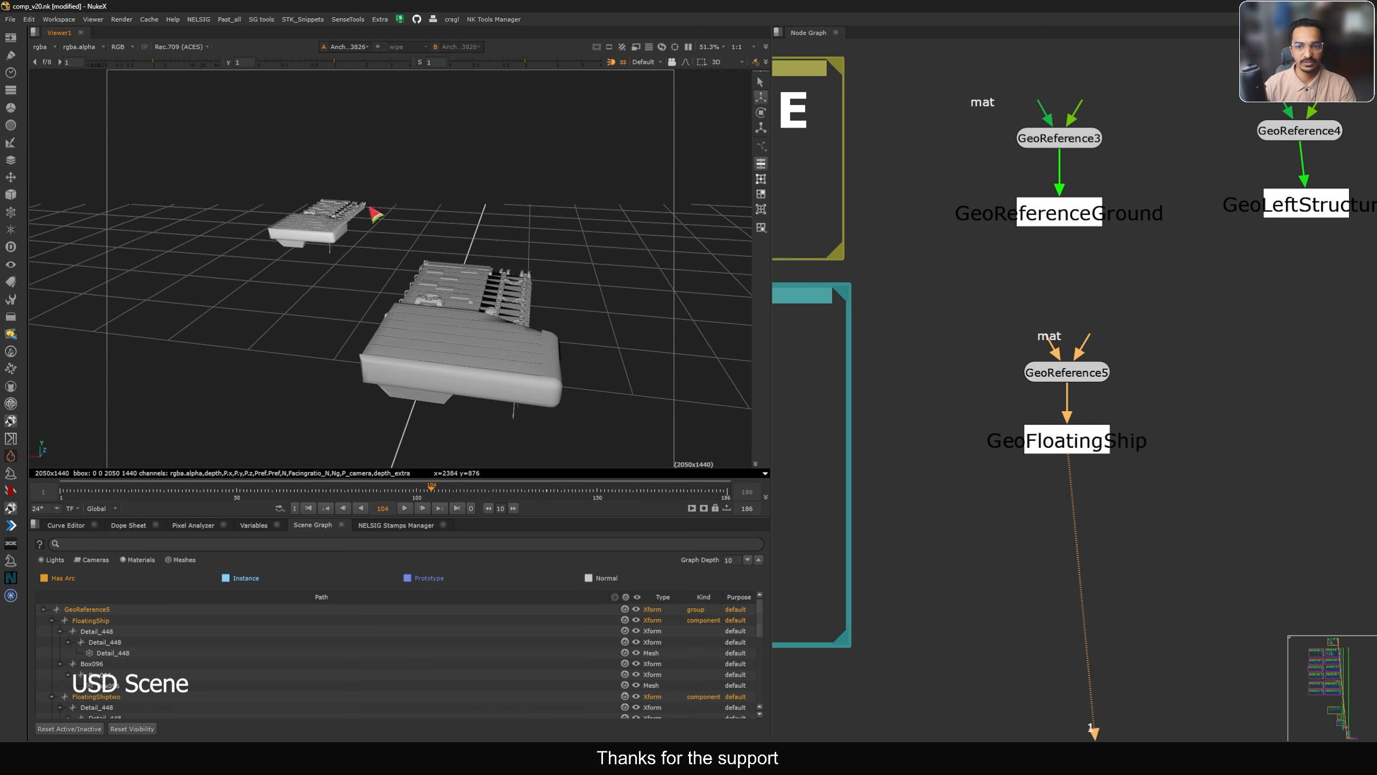
# View the GeoReferenceGround stamp in the usd texture projections backdrop and inspect the ground input
pyautogui.scroll(-5, 906, 320)
pyautogui.scroll(-4, 902, 316)
pyautogui.moveTo(905, 319); pyautogui.dragTo(1021, 202, button='middle')
pyautogui.scroll(7, 1052, 341)
pyautogui.click(1106, 277)
pyautogui.press('1')
pyautogui.click(1157, 306)
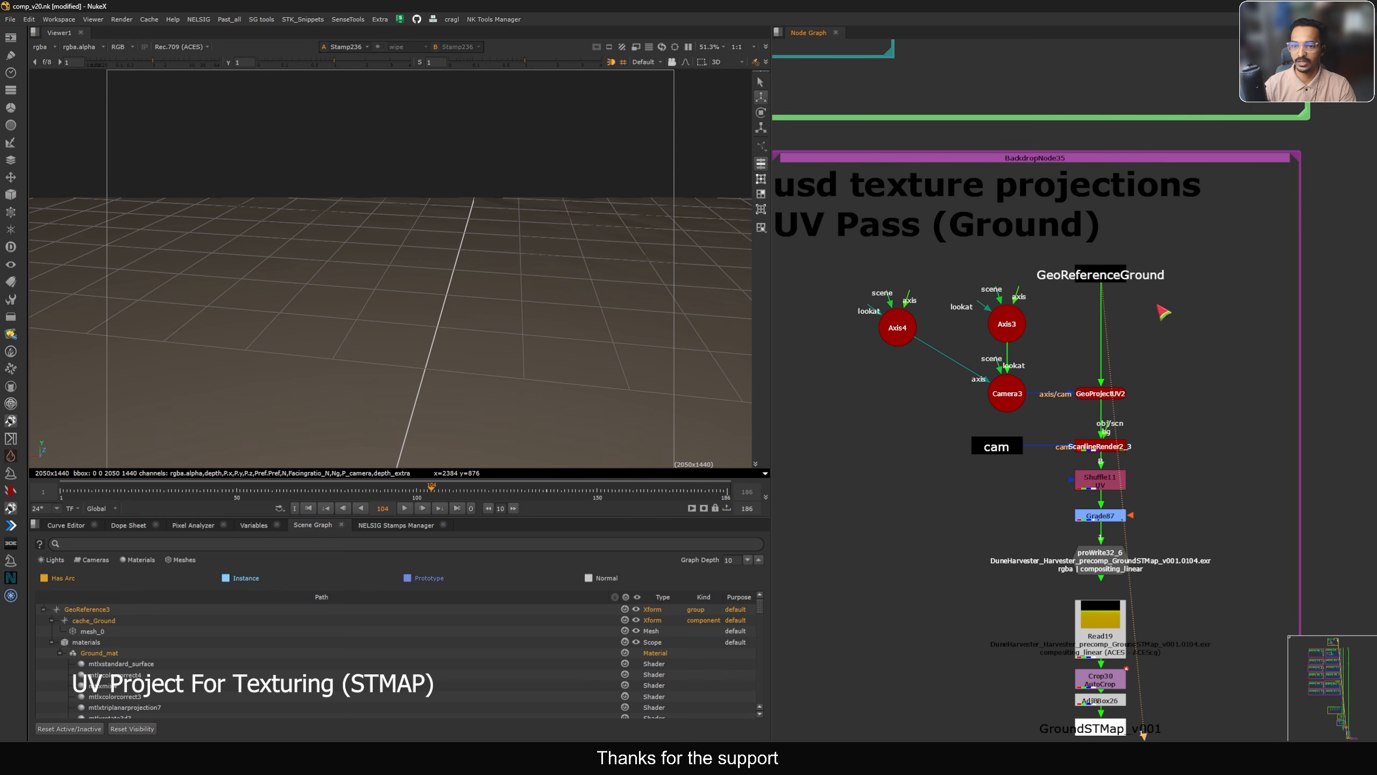
pyautogui.scroll(-8, 353, 265)
pyautogui.keyDown('ctrl'); pyautogui.moveTo(352, 266); pyautogui.dragTo(402, 272); pyautogui.keyUp('ctrl')
pyautogui.scroll(6, 413, 285)
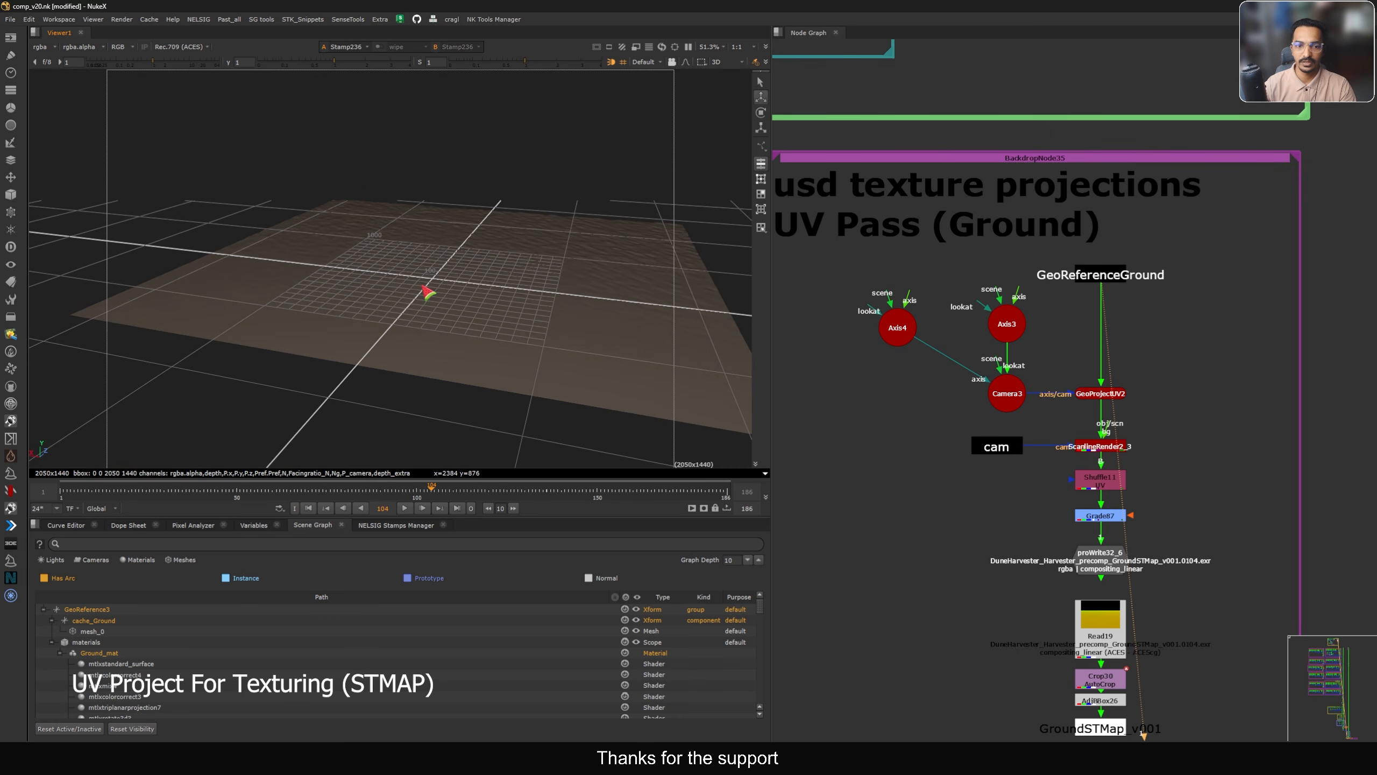
# View GeoProjectUV2 and examine how Camera3 projects onto the ground geometry in the 3D viewer
pyautogui.scroll(4, 1042, 321)
pyautogui.moveTo(1265, 280); pyautogui.dragTo(1126, 356)
pyautogui.moveTo(1007, 294); pyautogui.dragTo(1276, 397)
pyautogui.click(1123, 363)
pyautogui.moveTo(1278, 296); pyautogui.dragTo(1112, 358)
pyautogui.press('1')
pyautogui.scroll(3, 1130, 362)
pyautogui.click(1133, 361)
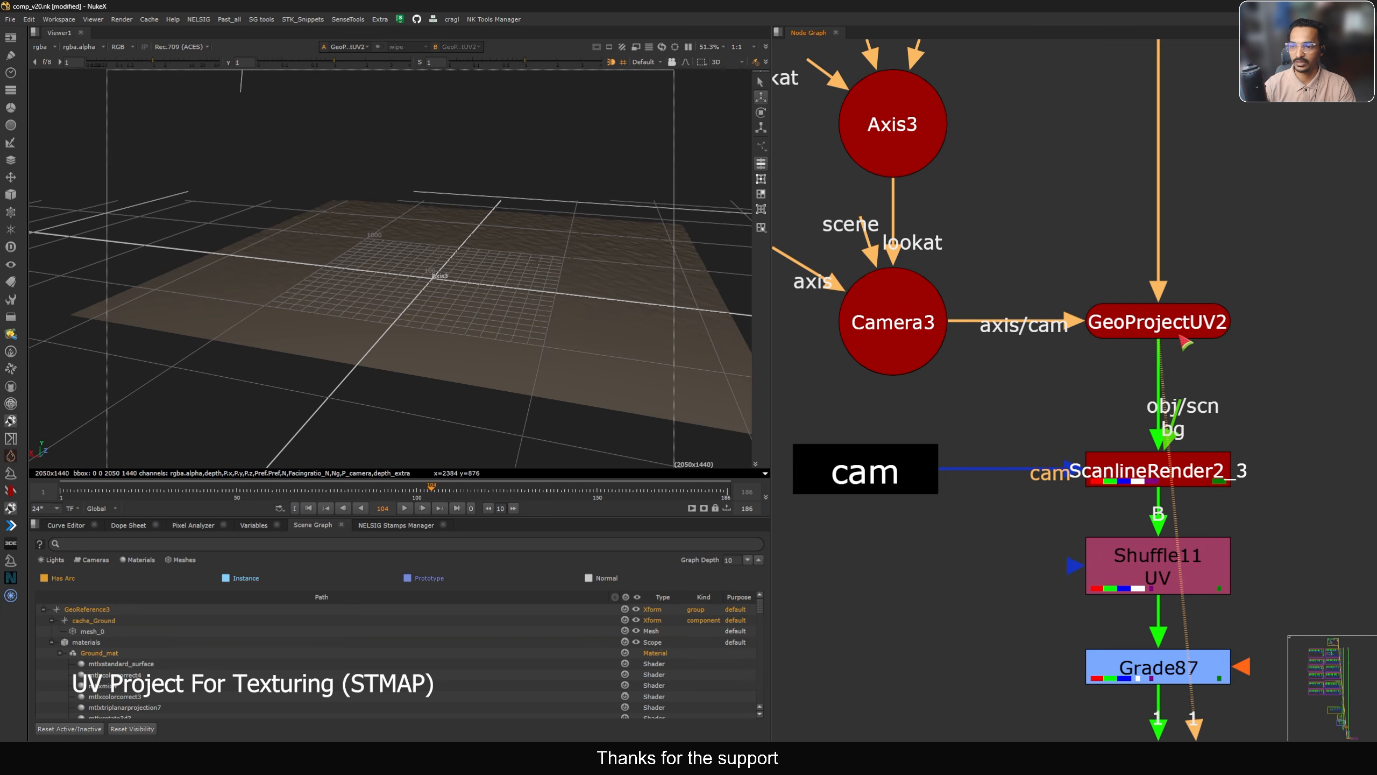
pyautogui.scroll(-3, 542, 250)
pyautogui.keyDown('alt'); pyautogui.moveTo(542, 249); pyautogui.dragTo(414, 271, button='middle'); pyautogui.keyUp('alt')
pyautogui.keyDown('alt'); pyautogui.moveTo(418, 237); pyautogui.dragTo(420, 298); pyautogui.keyUp('alt')
pyautogui.scroll(-3, 1046, 366)
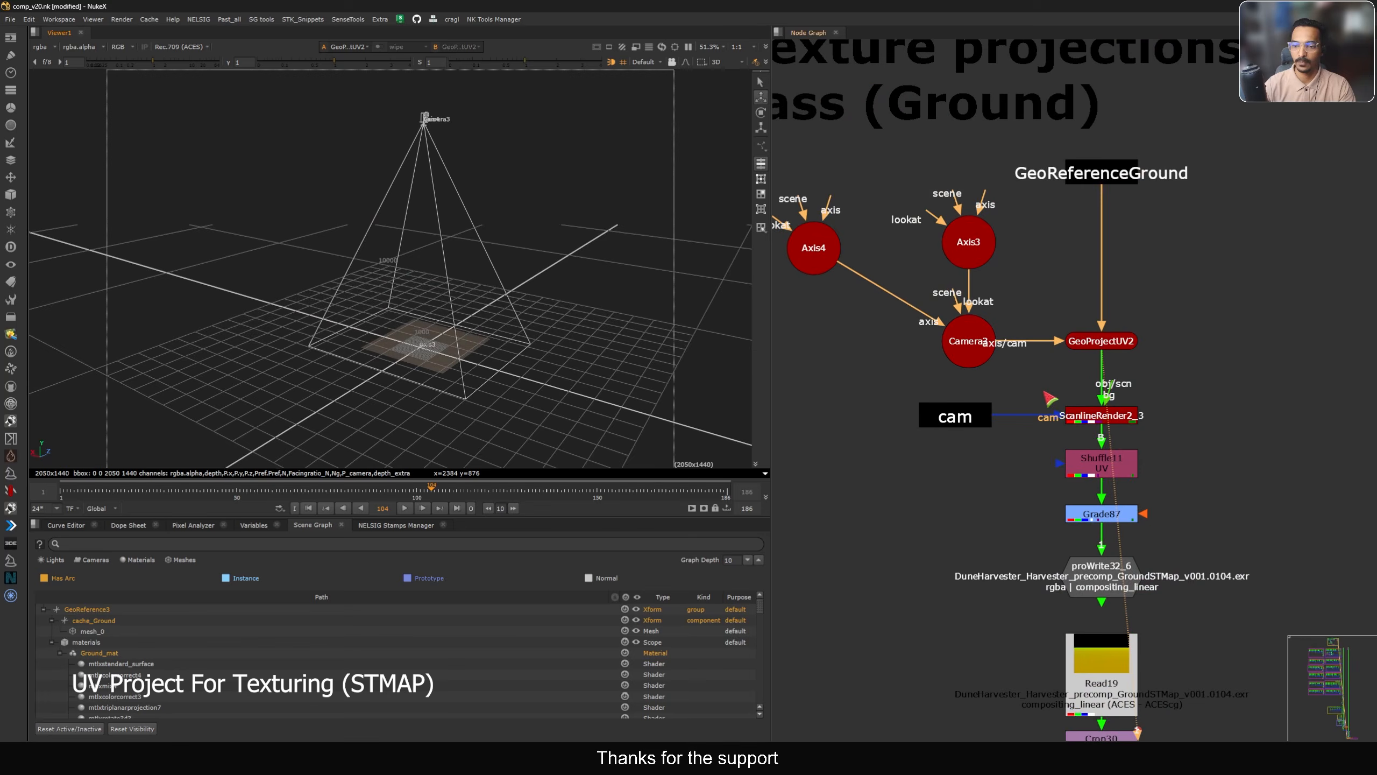
# View the ScanlineRender2_3 output in 2D and the Shuffle11 UV output below it
pyautogui.click(1088, 412)
pyautogui.scroll(3, 1088, 411)
pyautogui.press('1')
pyautogui.click(954, 380)
pyautogui.press('Tab')
pyautogui.moveTo(1115, 522); pyautogui.dragTo(1115, 509)
pyautogui.press('1')
pyautogui.click(970, 461)
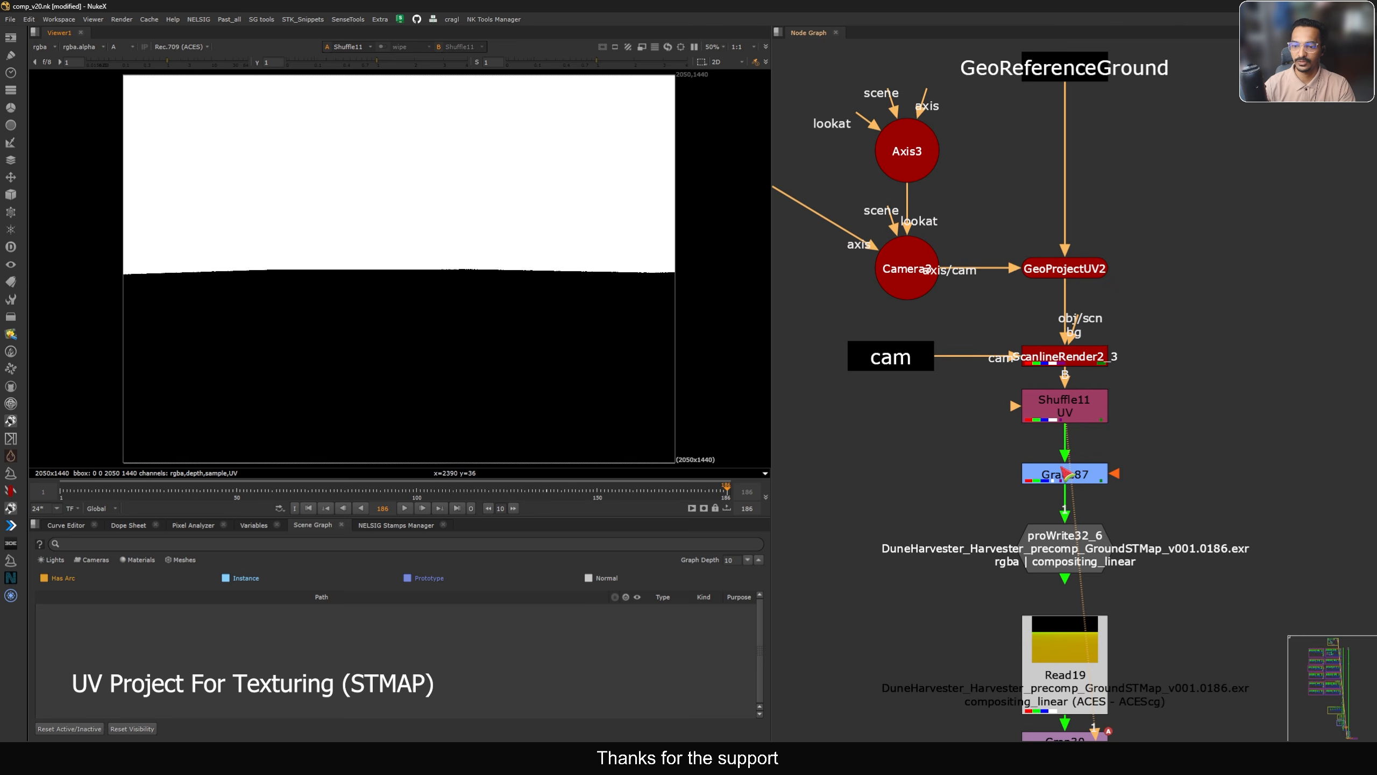
# View the output of the Grade87 node in the ground UV pass
pyautogui.moveTo(1058, 468); pyautogui.dragTo(1058, 452)
pyautogui.press('1')
pyautogui.moveTo(1001, 423); pyautogui.dragTo(1054, 393, button='middle')
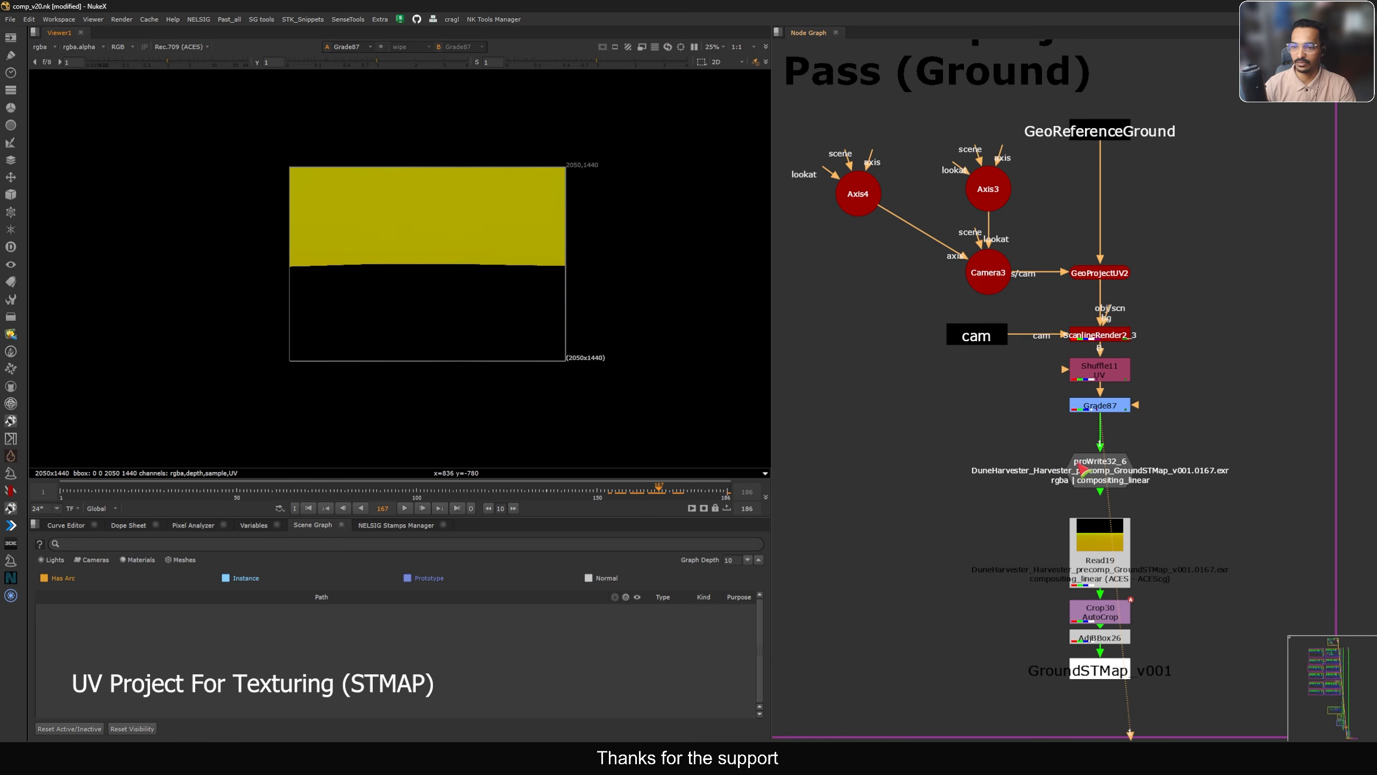
# Move proWrite32_6 closer to Grade87 and view the rendered ground STMap in Read19
pyautogui.press('1')
pyautogui.moveTo(1101, 477); pyautogui.dragTo(1105, 453)
pyautogui.click(1105, 474)
pyautogui.click(1105, 537)
pyautogui.press('1')
pyautogui.click(1059, 521)
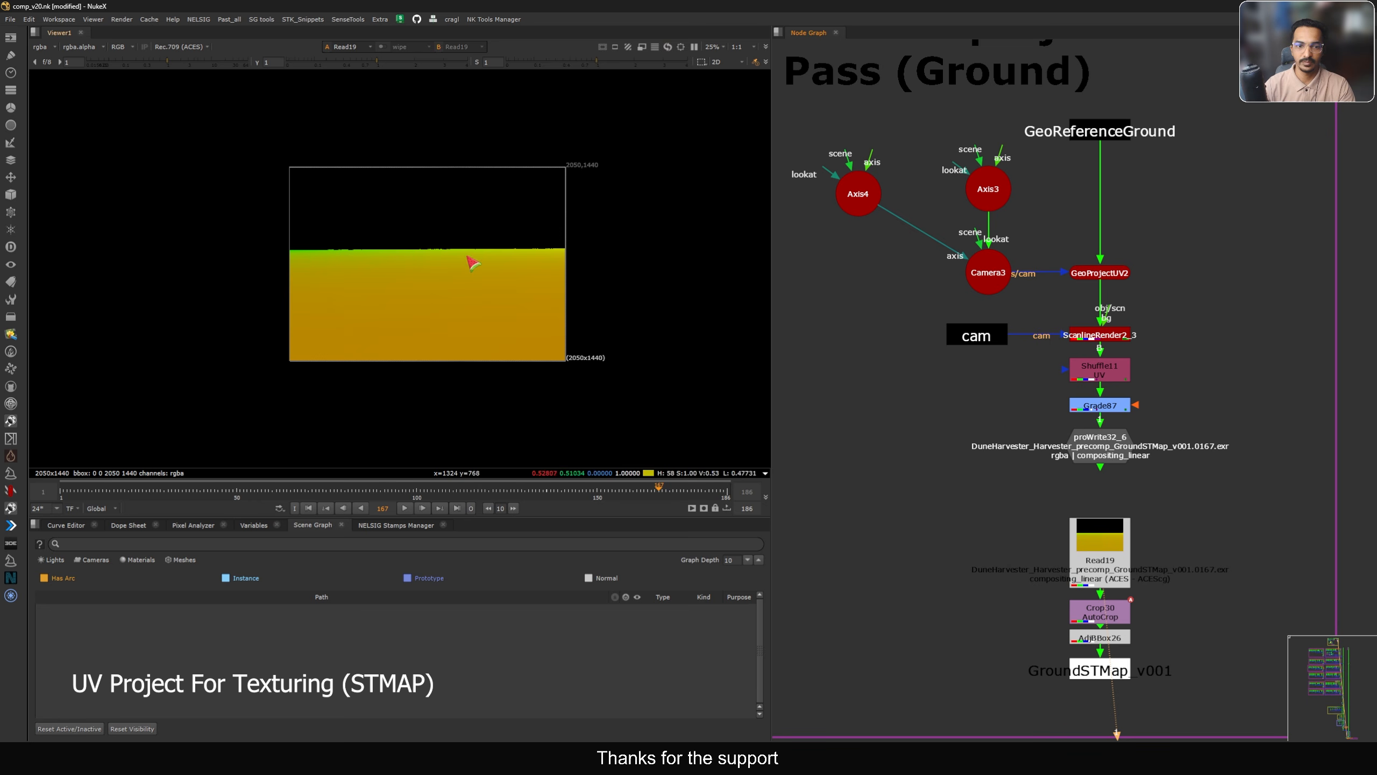
# Scrub the ground STMap to frame 76, and check Grade87's output and alpha channel
pyautogui.scroll(2, 464, 255)
pyautogui.moveTo(616, 491); pyautogui.dragTo(330, 491)
pyautogui.click(1106, 411)
pyautogui.press('1')
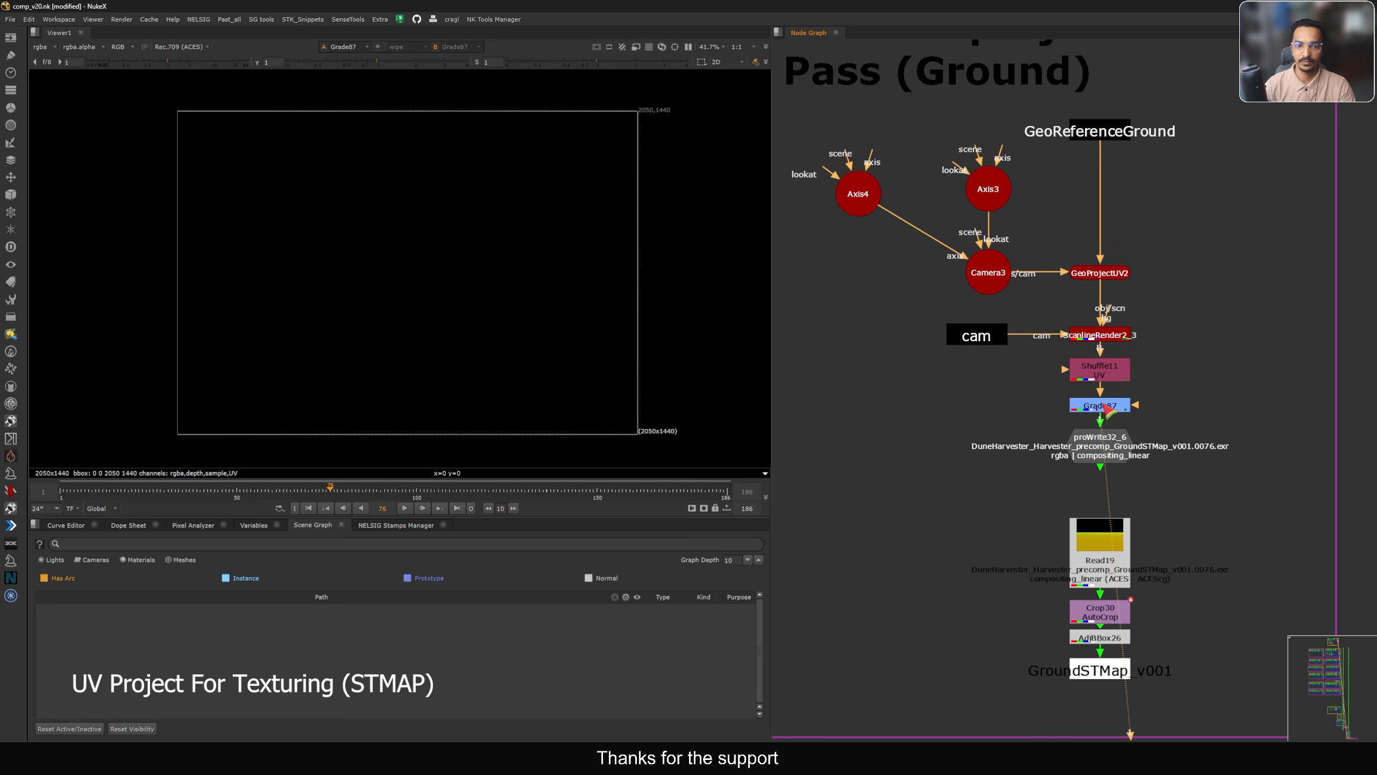
pyautogui.press('a')
pyautogui.press('a')
pyautogui.press('a')
# View the GeoReferenceGround source geometry and check GeoReference3's file path and prim path
pyautogui.scroll(2, 1051, 311)
pyautogui.click(1073, 300)
pyautogui.press('1')
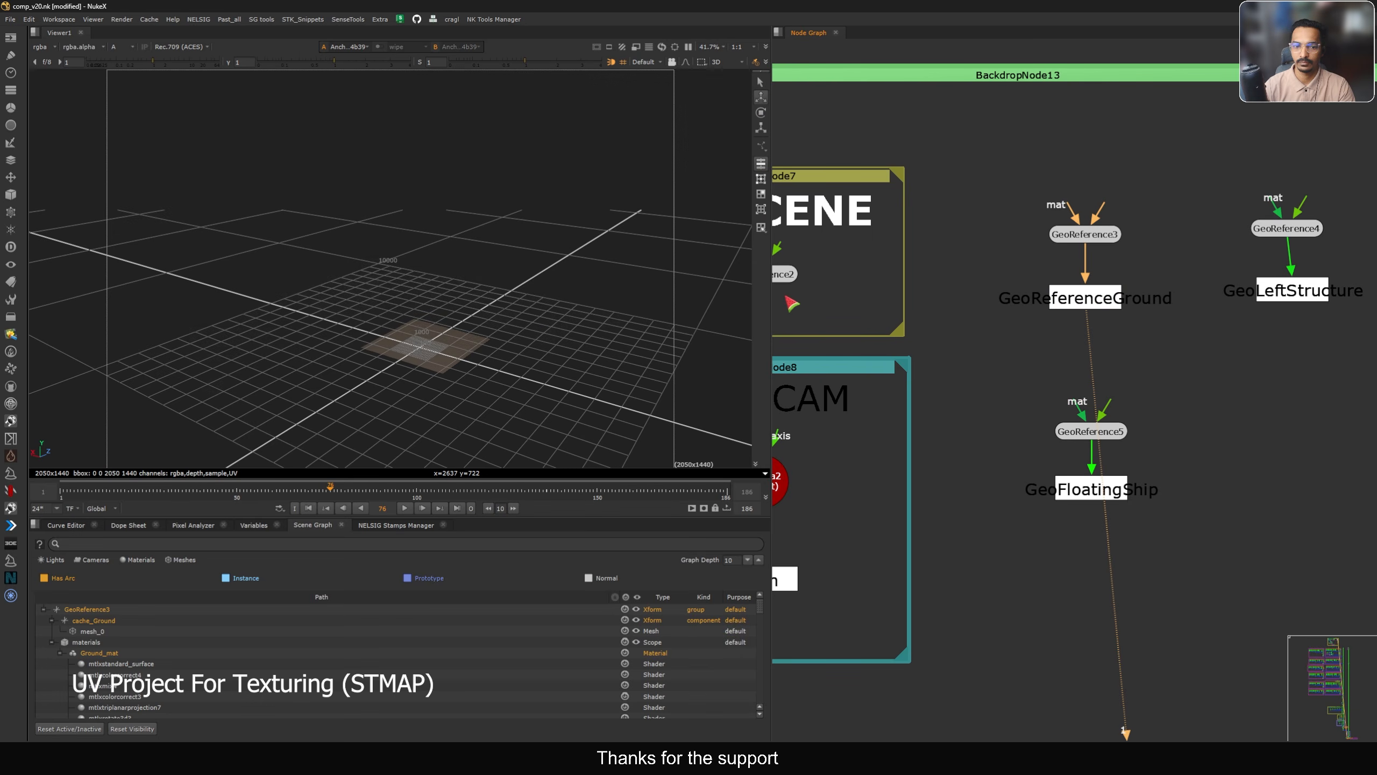
pyautogui.scroll(5, 426, 348)
pyautogui.doubleClick(1067, 239)
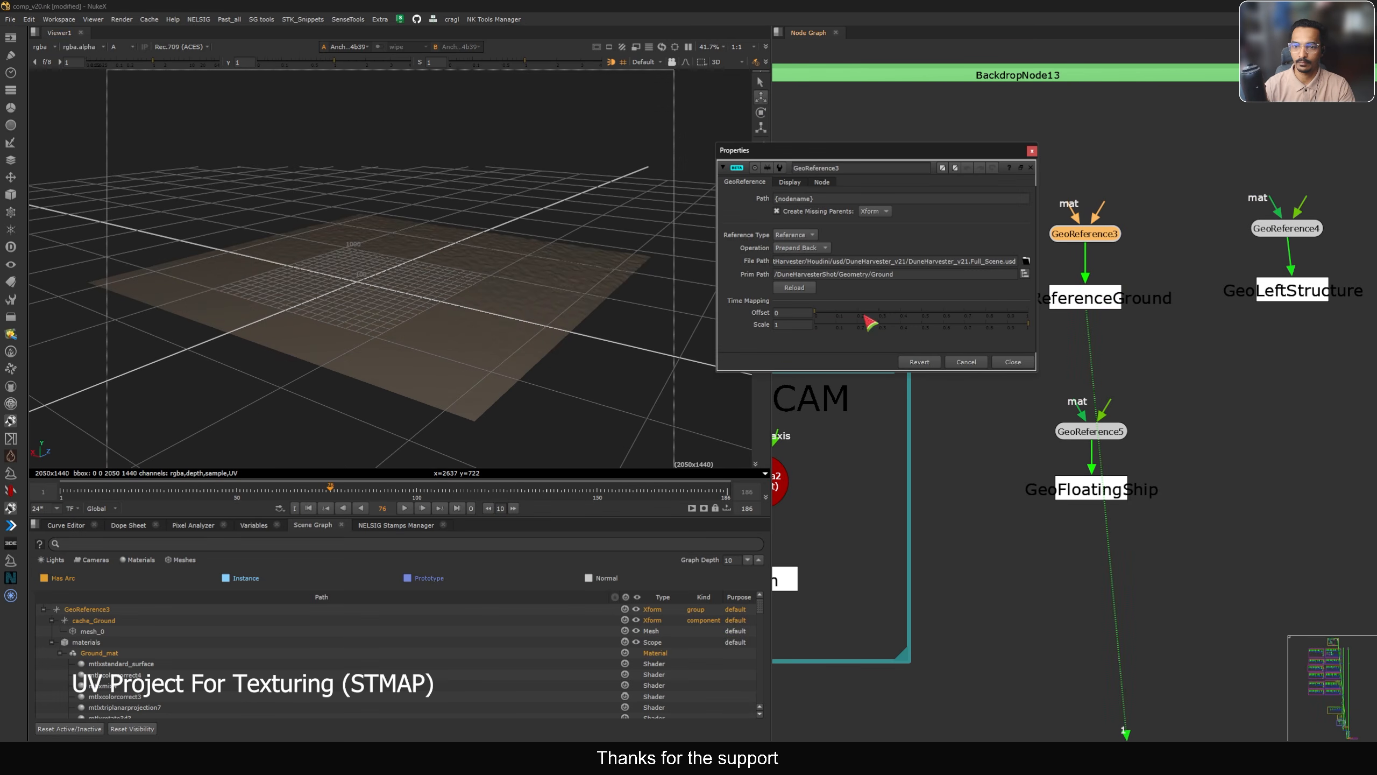
pyautogui.click(1012, 360)
# View Grade87 in the ground UV pass again, switch back from its alpha, and view proWrite32_6
pyautogui.scroll(-8, 1014, 370)
pyautogui.moveTo(1032, 471); pyautogui.dragTo(1000, 414, button='middle')
pyautogui.scroll(6, 1036, 377)
pyautogui.click(1040, 263)
pyautogui.press('1')
pyautogui.press('a')
pyautogui.click(1058, 305)
pyautogui.press('1')
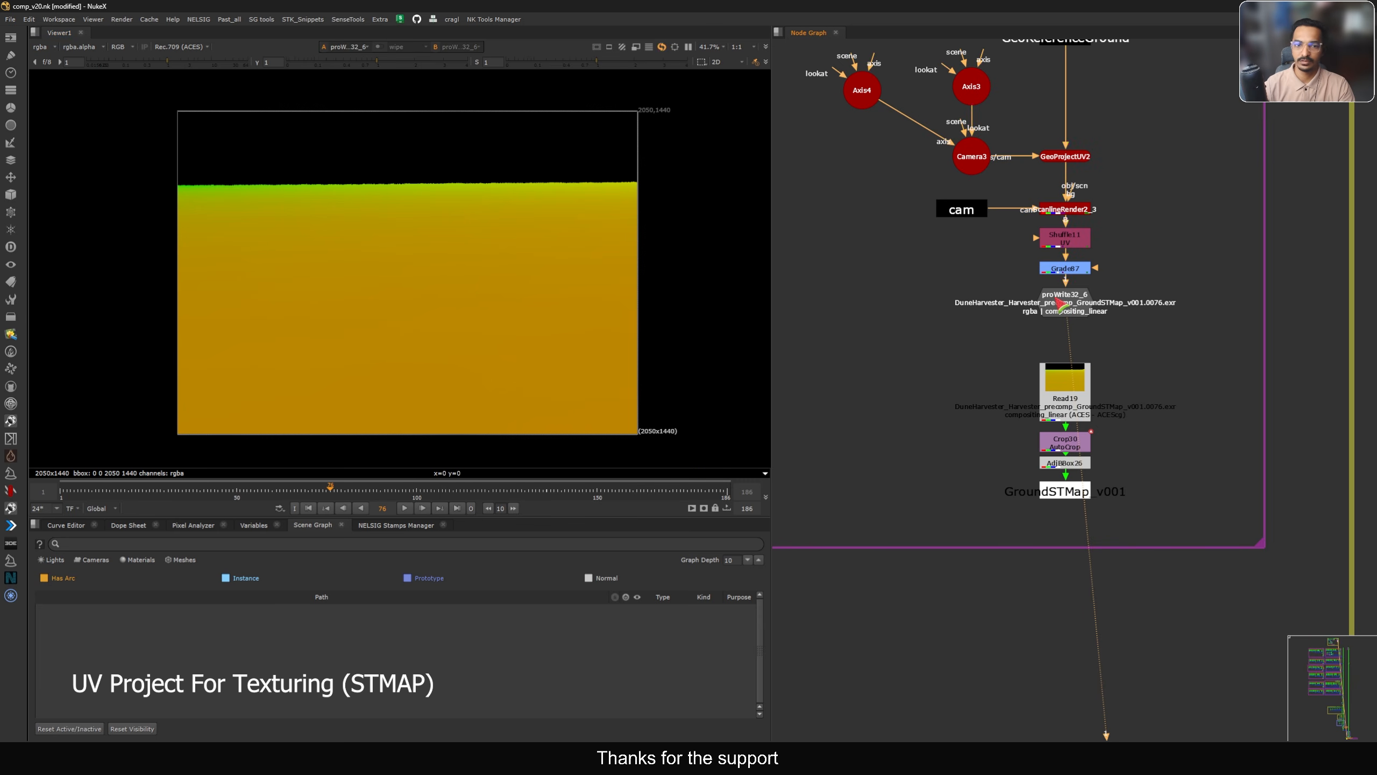
# Compare the ground STMap in Read19 across the shot, and leave the playhead at frame 85
pyautogui.moveTo(357, 495); pyautogui.dragTo(450, 492)
pyautogui.click(1057, 365)
pyautogui.press('1')
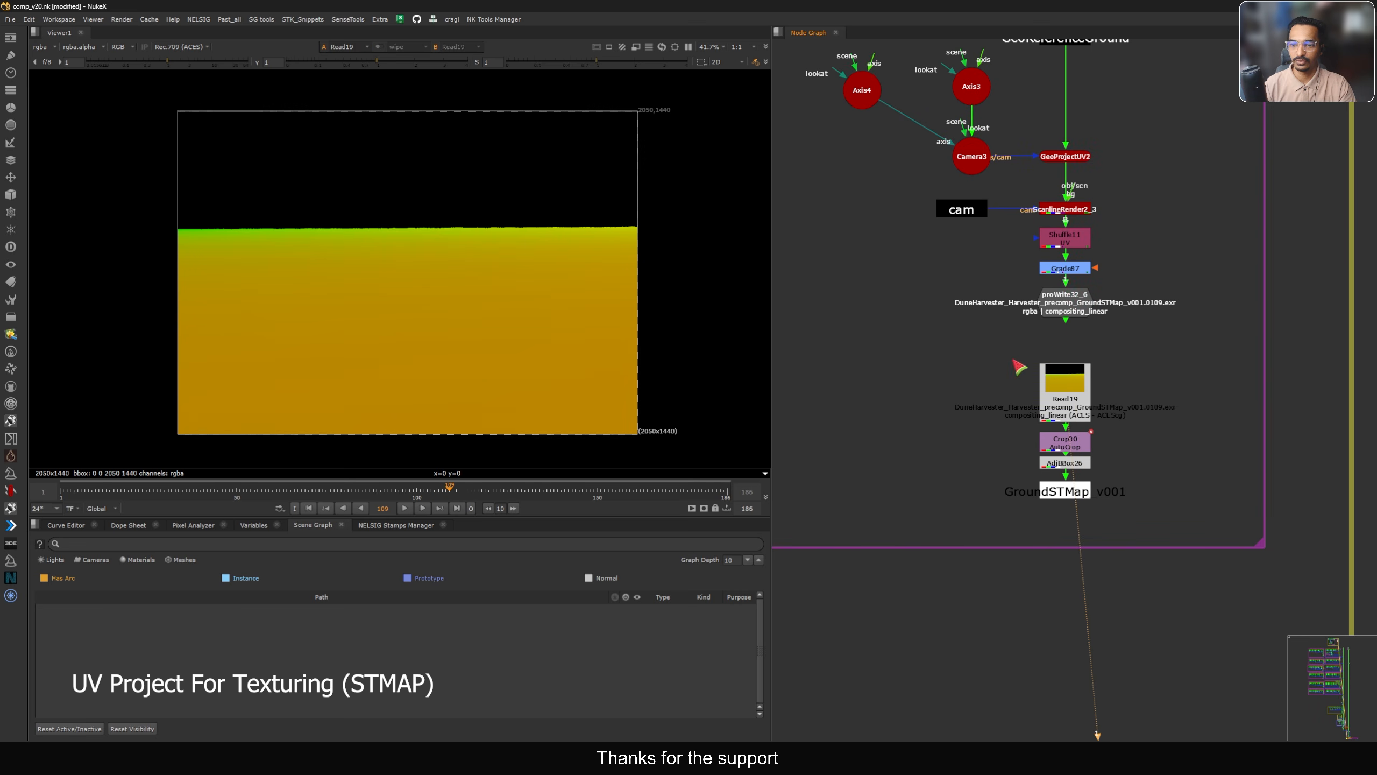
pyautogui.moveTo(607, 499); pyautogui.dragTo(364, 505)
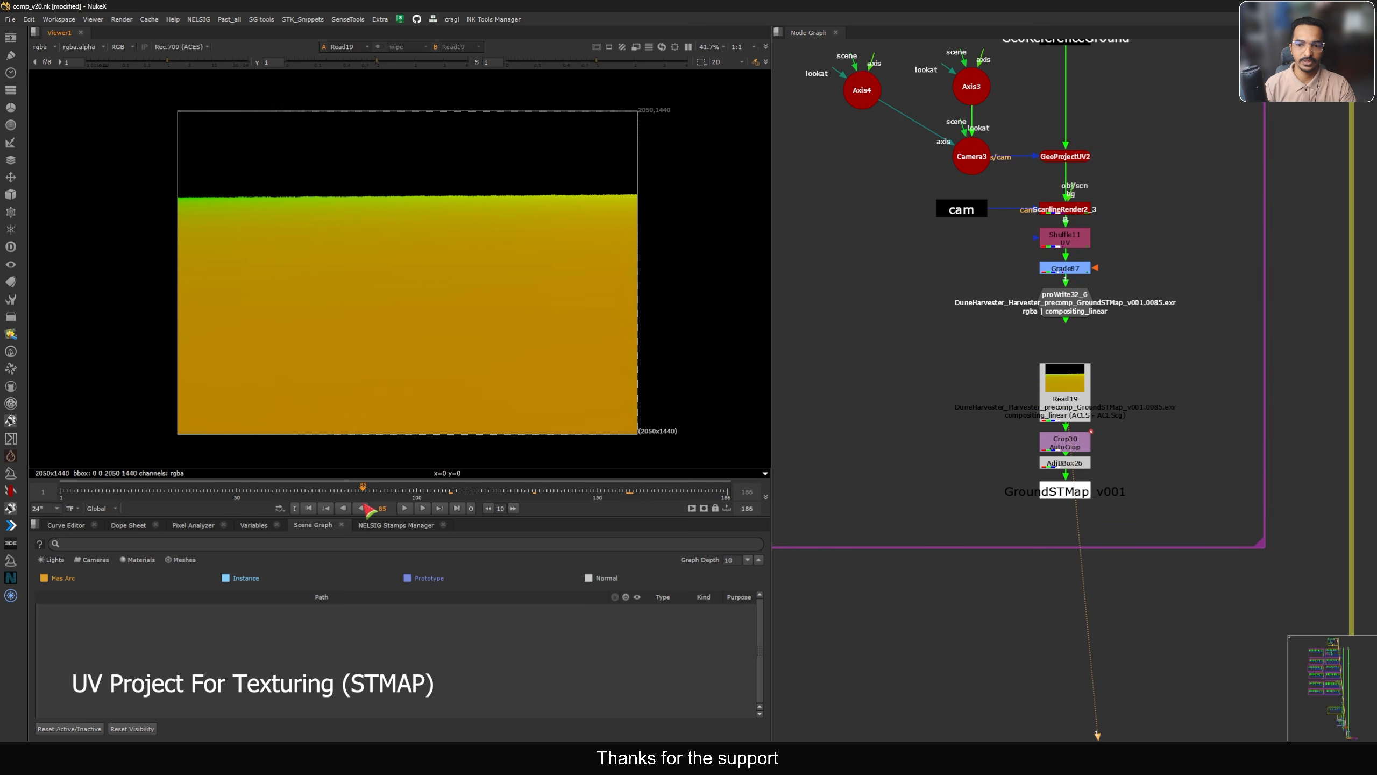
# Survey the overall node graph from the input section down to the shader rebuild backdrops
pyautogui.moveTo(952, 534); pyautogui.dragTo(1145, 470)
pyautogui.scroll(-10, 1117, 452)
pyautogui.moveTo(975, 568); pyautogui.dragTo(1041, 359, button='middle')
pyautogui.moveTo(1262, 144); pyautogui.dragTo(847, 396)
pyautogui.click(918, 410)
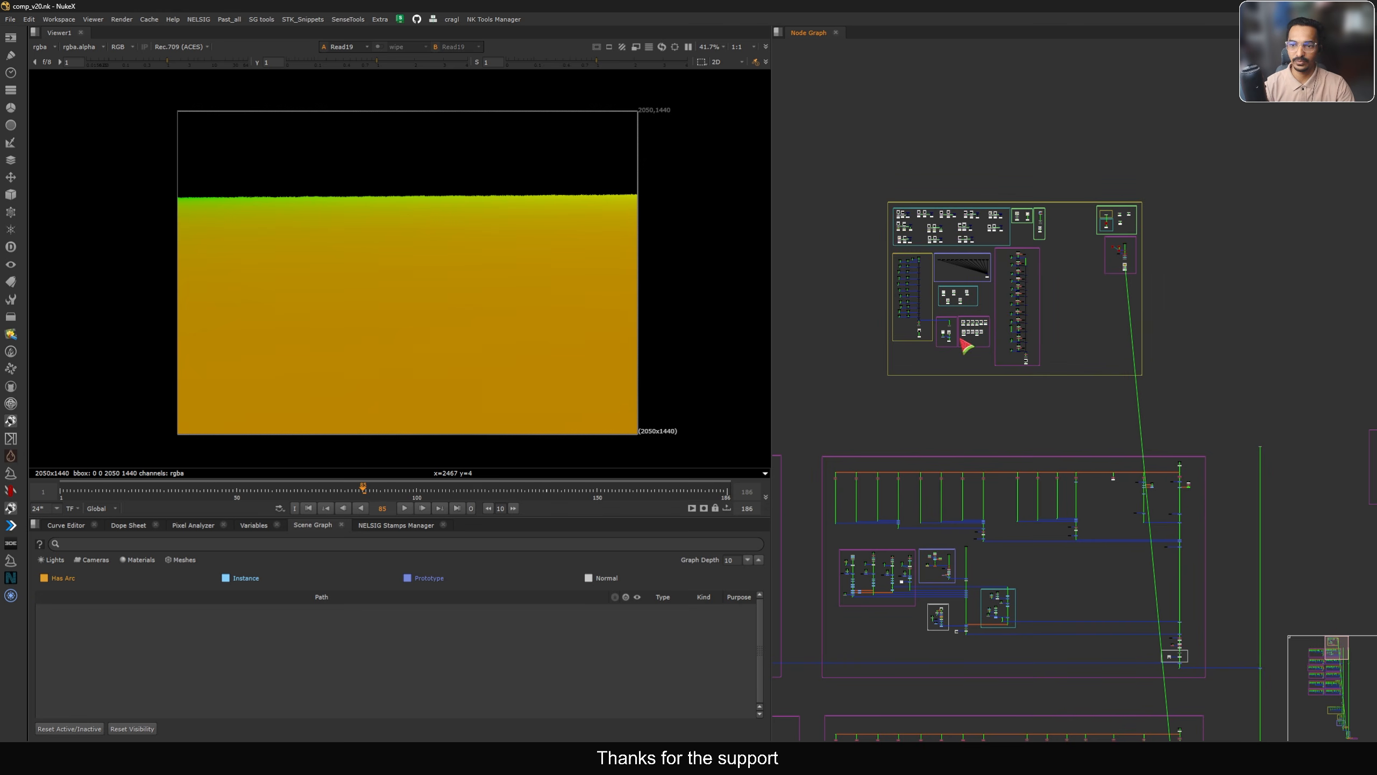
pyautogui.moveTo(1173, 491); pyautogui.dragTo(1176, 261, button='middle')
pyautogui.scroll(5, 1152, 254)
pyautogui.scroll(-6, 1114, 285)
pyautogui.moveTo(1227, 222); pyautogui.dragTo(953, 411)
pyautogui.scroll(-5, 924, 404)
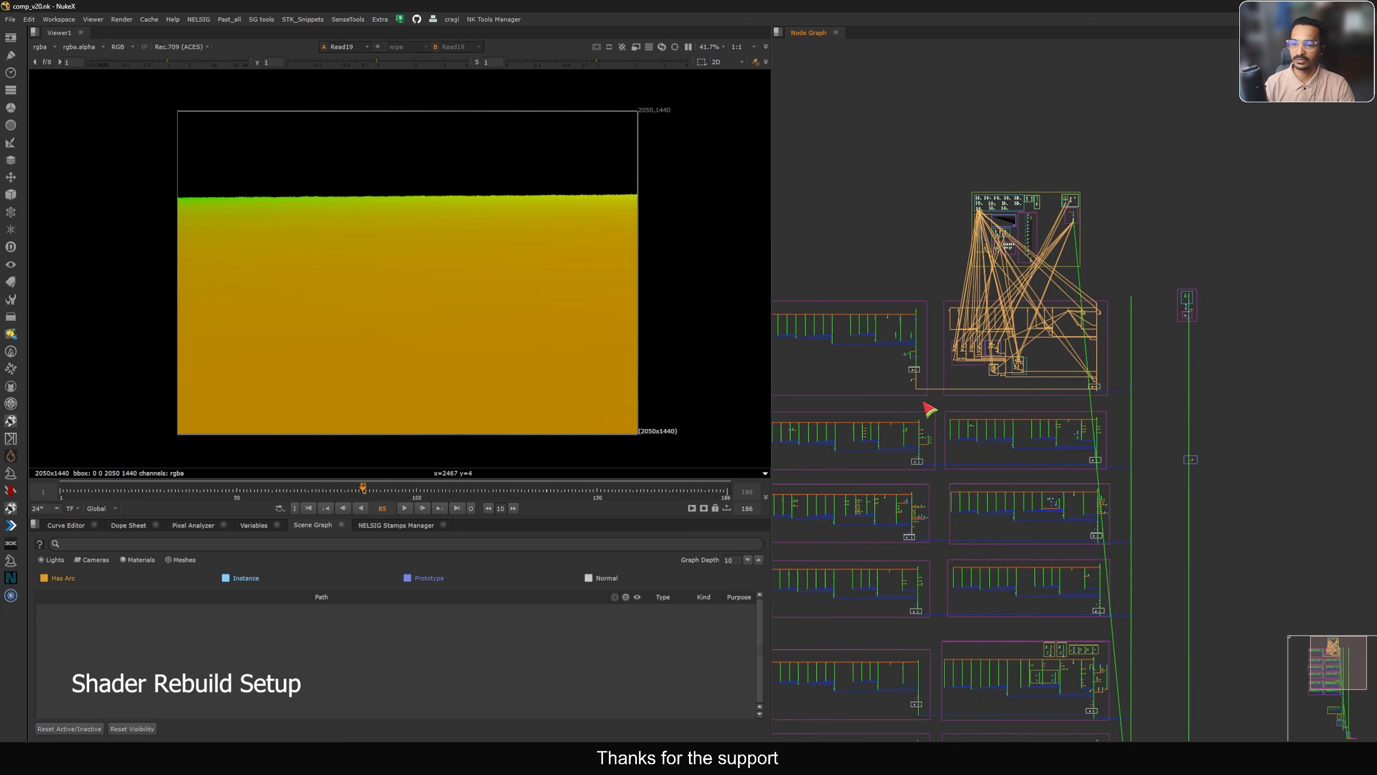
pyautogui.moveTo(892, 375); pyautogui.dragTo(970, 353, button='middle')
pyautogui.click(930, 354)
# View the Ground stamp at the start of the shader rebuild setup
pyautogui.moveTo(1175, 284); pyautogui.dragTo(1124, 294, button='middle')
pyautogui.scroll(12, 1124, 294)
pyautogui.click(1110, 290)
pyautogui.press('1')
pyautogui.click(987, 297)
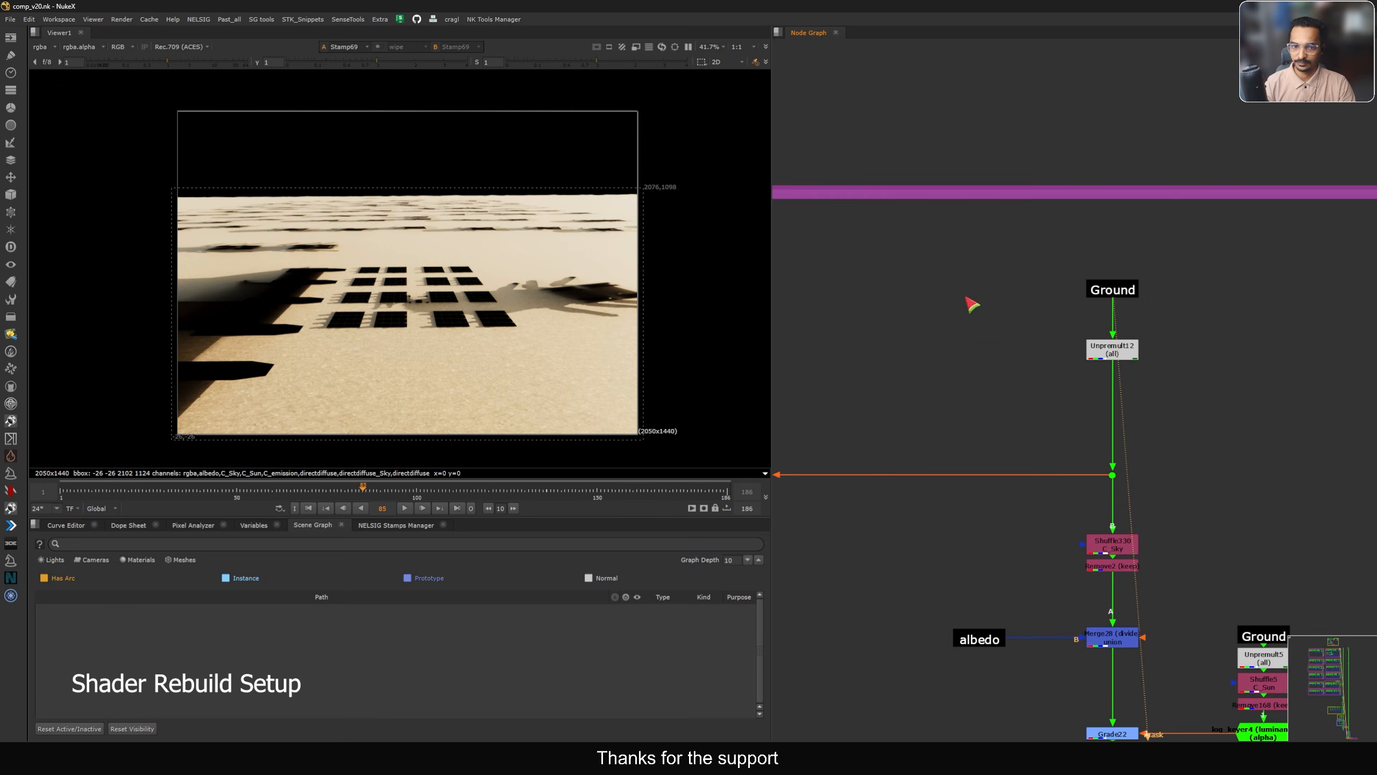
# View the ground render at Unpremult12, followed by its C_Sky pass at Remove2
pyautogui.scroll(-4, 1012, 301)
pyautogui.scroll(4, 1051, 304)
pyautogui.moveTo(1106, 307); pyautogui.dragTo(1004, 356)
pyautogui.press('1')
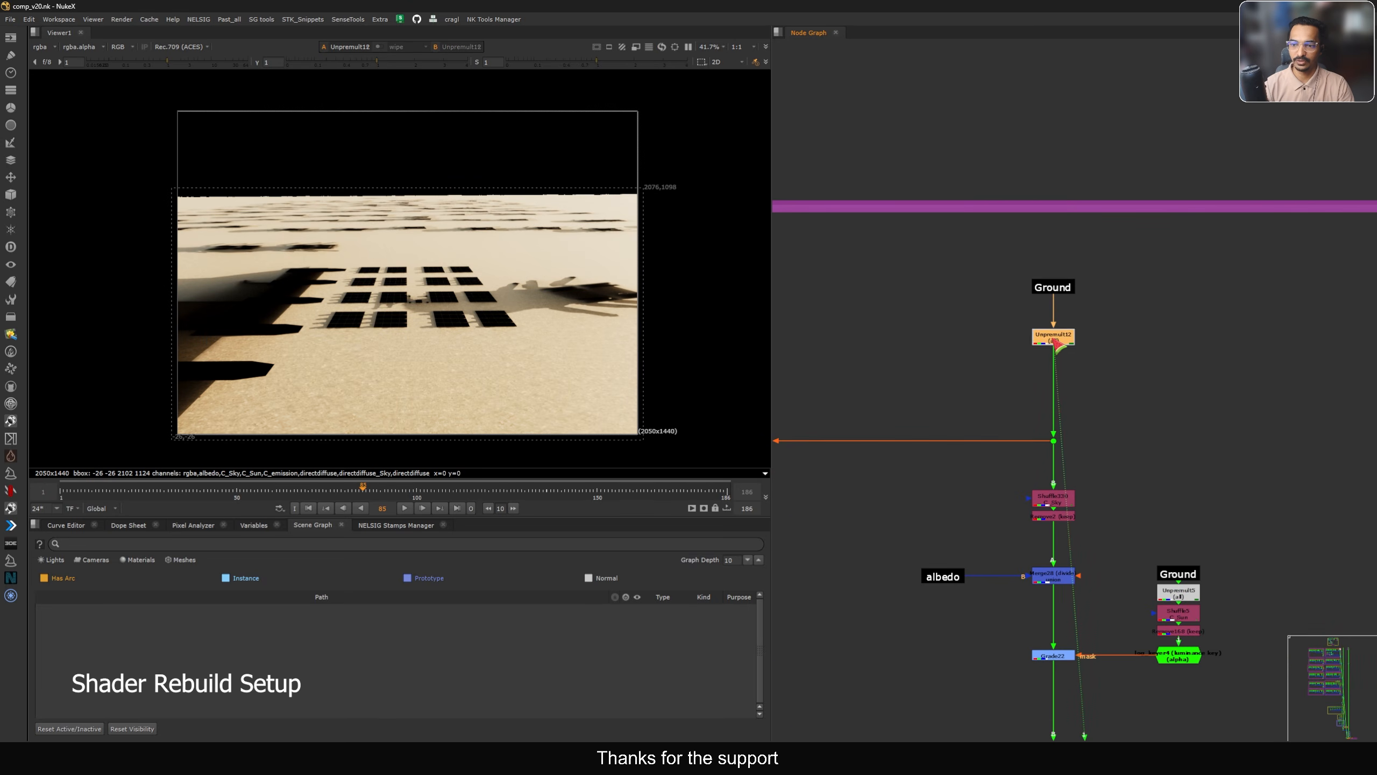
pyautogui.moveTo(1071, 327); pyautogui.dragTo(1071, 350)
pyautogui.moveTo(1021, 505); pyautogui.dragTo(999, 366, button='middle')
pyautogui.scroll(3, 992, 396)
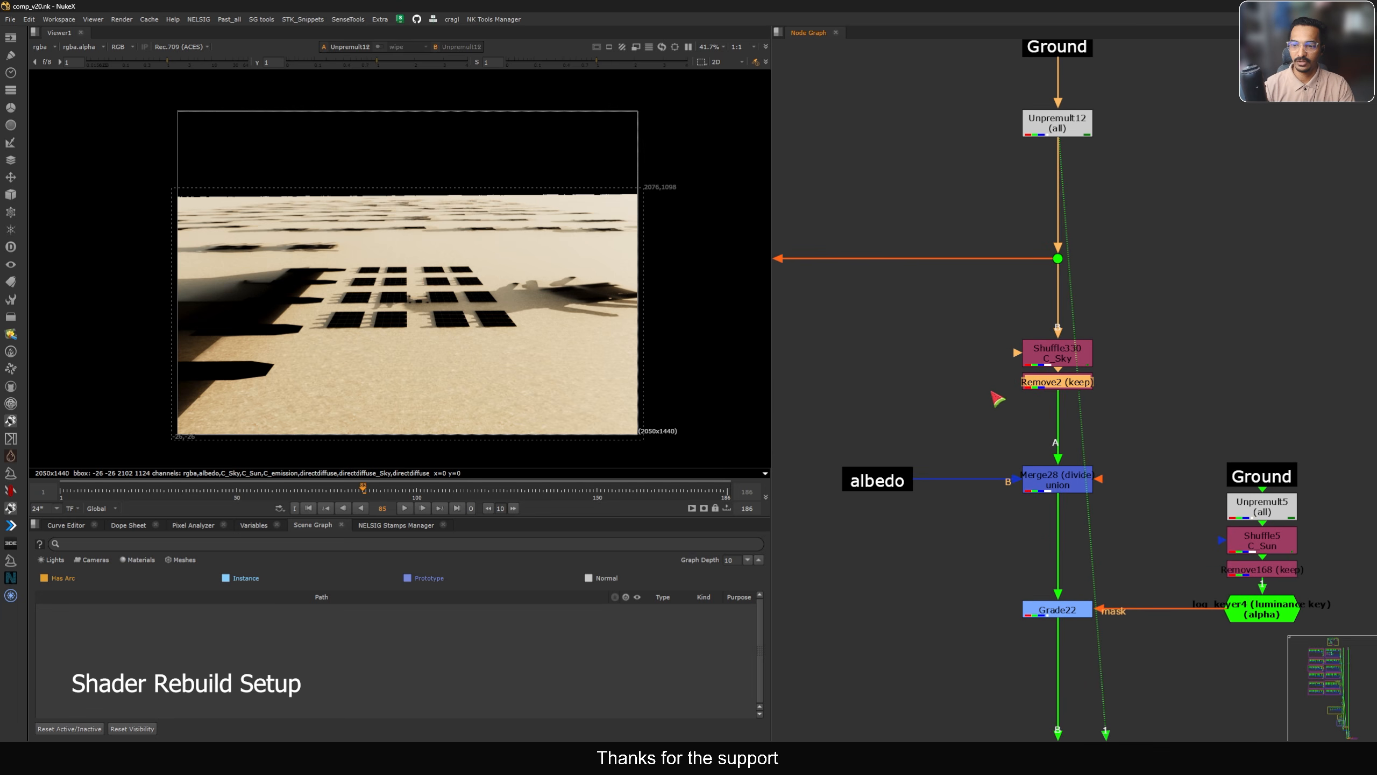
pyautogui.press('1')
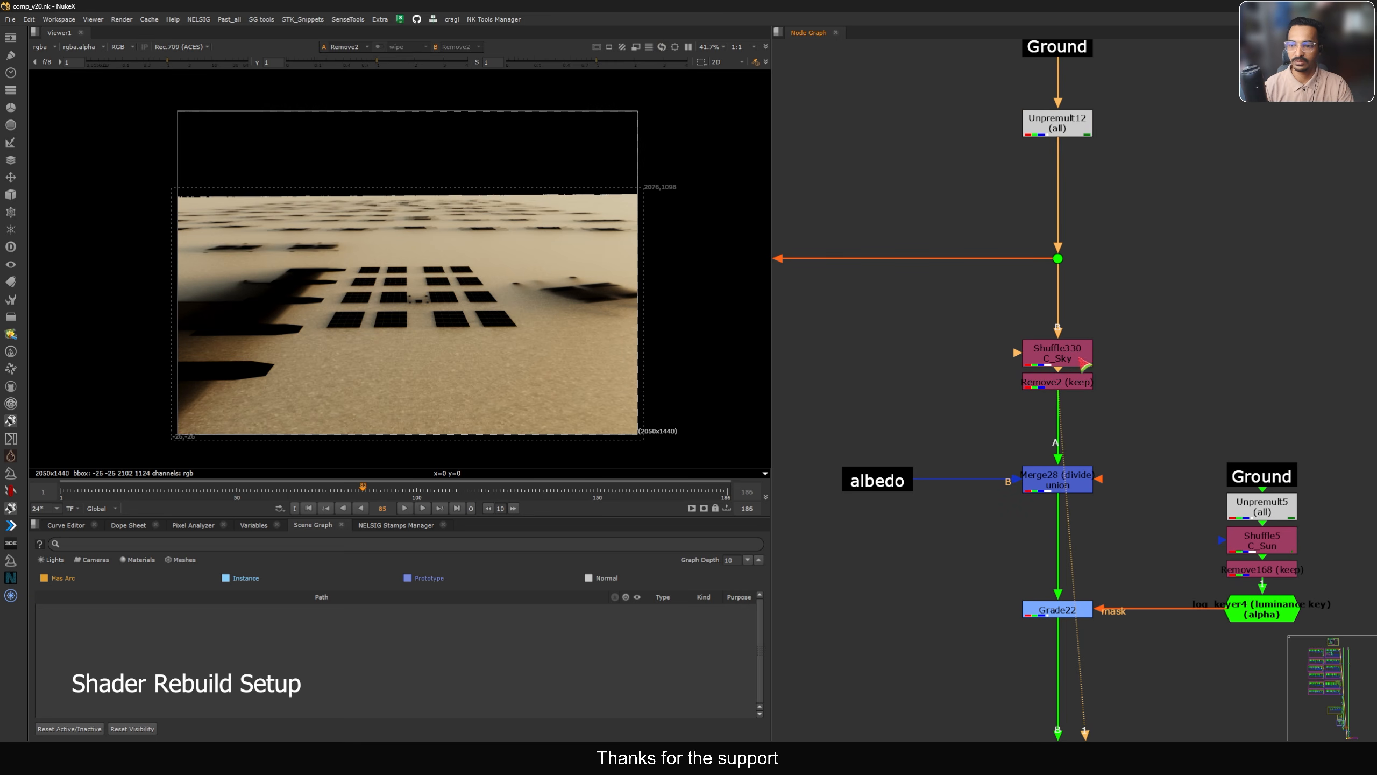
# View the neighbouring light pass at Remove3 and the albedo anchor of the ground shader rebuild
pyautogui.scroll(-4, 950, 365)
pyautogui.moveTo(950, 365); pyautogui.dragTo(1122, 349, button='middle')
pyautogui.scroll(4, 1122, 350)
pyautogui.click(1023, 317)
pyautogui.press('1')
pyautogui.scroll(-5, 1023, 316)
pyautogui.scroll(2, 1016, 317)
pyautogui.scroll(-2, 1026, 310)
pyautogui.moveTo(847, 320); pyautogui.dragTo(1022, 324, button='middle')
pyautogui.scroll(5, 1026, 330)
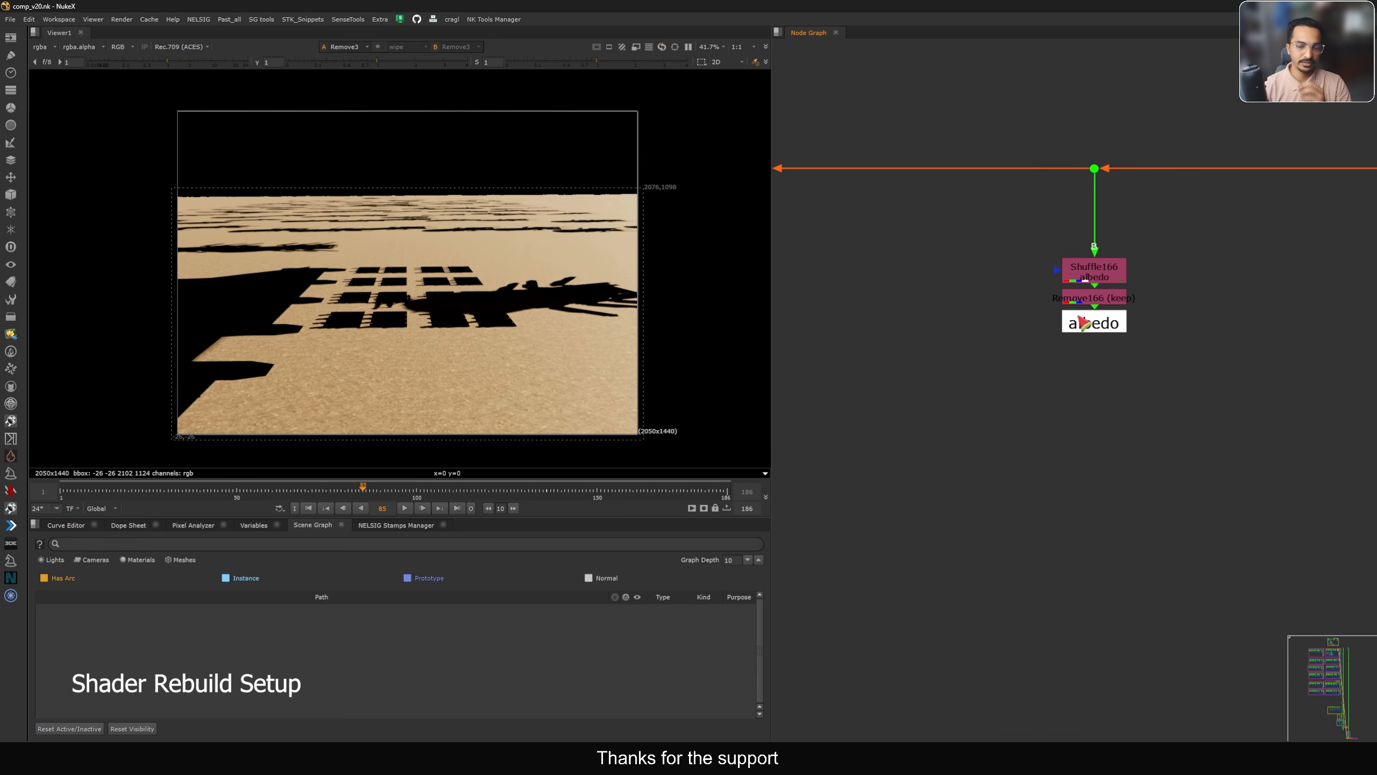
pyautogui.click(1090, 298)
pyautogui.press('1')
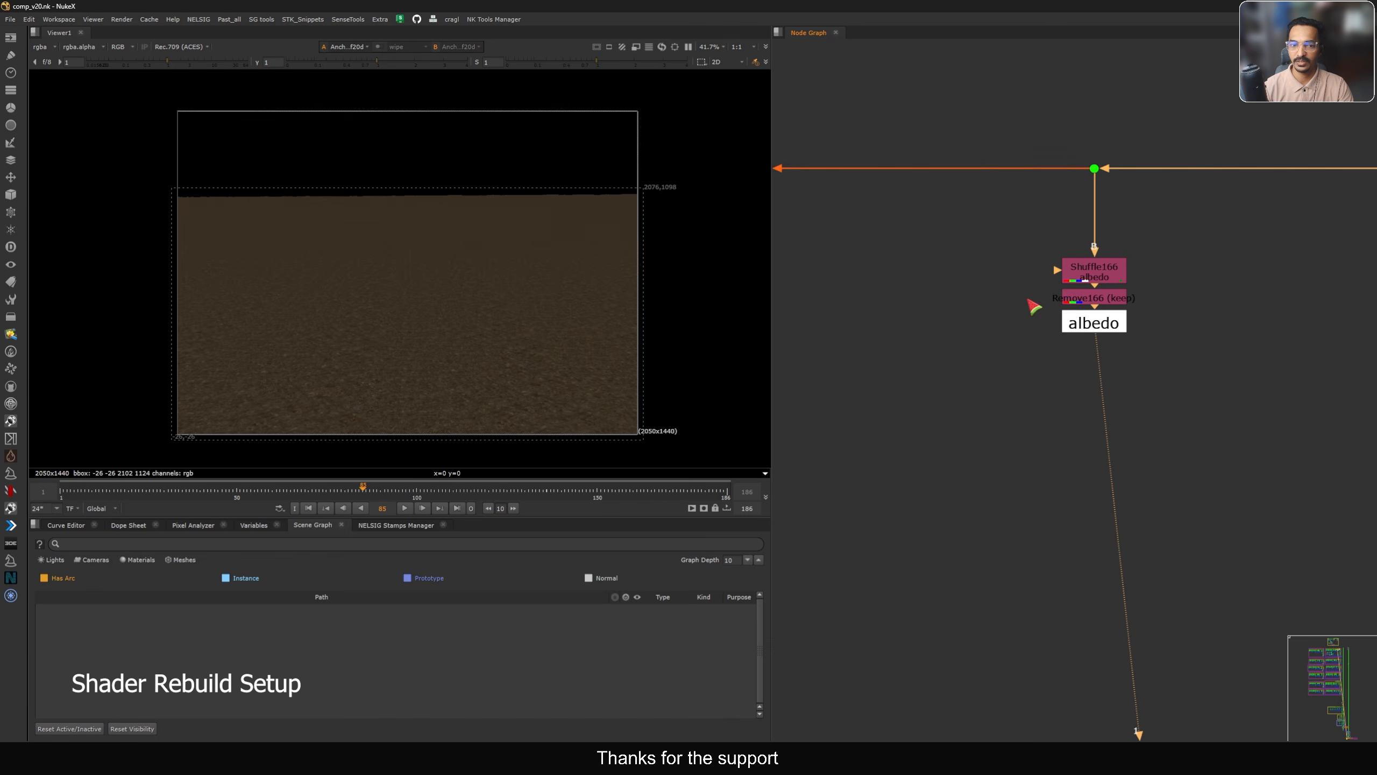
# View the four pass branches following the albedo anchor in turn, ending at Remove7
pyautogui.scroll(-4, 1027, 258)
pyautogui.moveTo(925, 282); pyautogui.dragTo(1188, 272, button='middle')
pyautogui.scroll(4, 1009, 267)
pyautogui.moveTo(945, 264); pyautogui.dragTo(1106, 232)
pyautogui.press('1')
pyautogui.moveTo(822, 293); pyautogui.dragTo(1106, 276, button='middle')
pyautogui.moveTo(838, 271); pyautogui.dragTo(1019, 219)
pyautogui.press('1')
pyautogui.moveTo(871, 274); pyautogui.dragTo(1122, 274, button='middle')
pyautogui.moveTo(968, 281); pyautogui.dragTo(1129, 282, button='middle')
pyautogui.moveTo(871, 266); pyautogui.dragTo(1041, 219)
pyautogui.press('1')
pyautogui.moveTo(864, 270); pyautogui.dragTo(1107, 286, button='middle')
pyautogui.moveTo(879, 260); pyautogui.dragTo(1047, 191)
pyautogui.press('1')
pyautogui.click(869, 260)
pyautogui.moveTo(869, 260); pyautogui.dragTo(1063, 280, button='middle')
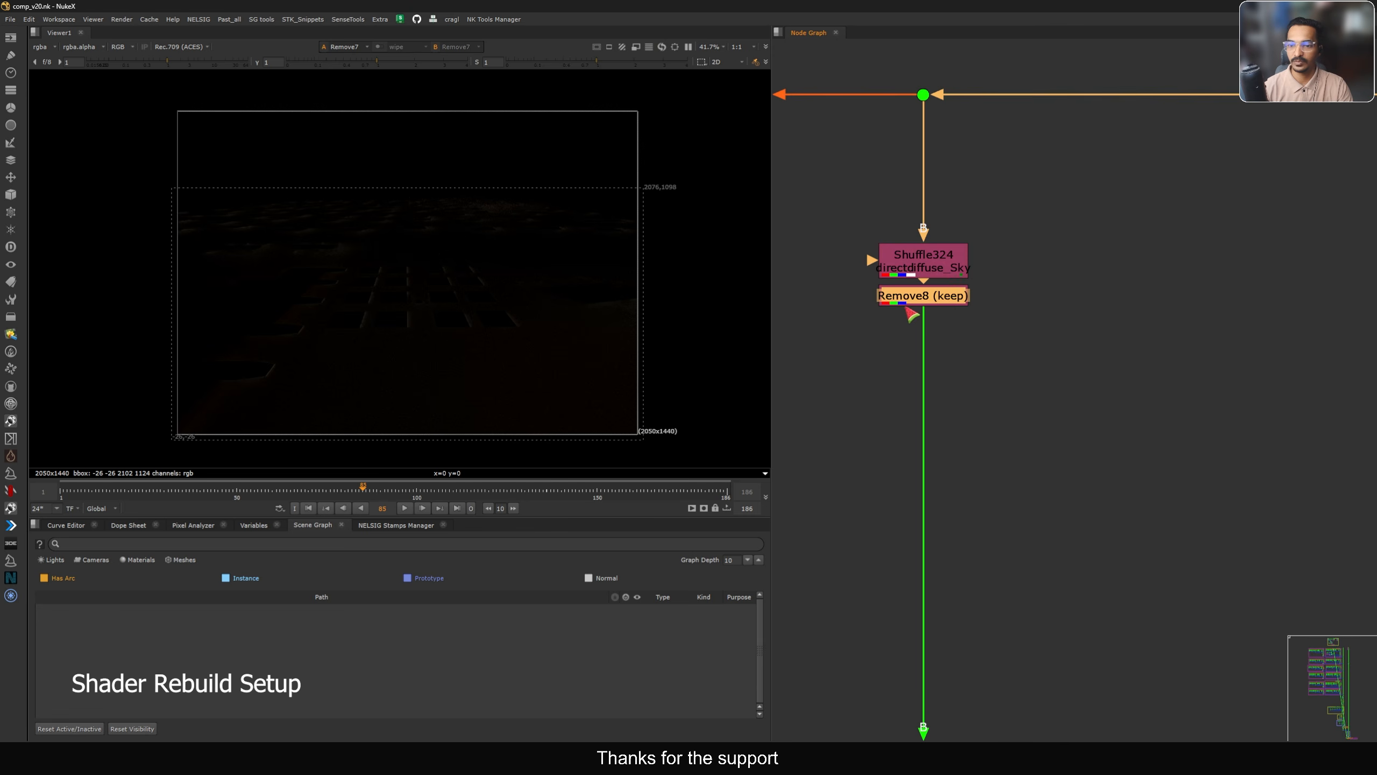
# View the directdiffuse_Sky pass at Remove8 and the adjacent pass at Remove9
pyautogui.moveTo(812, 336); pyautogui.dragTo(1036, 250)
pyautogui.press('1')
pyautogui.click(878, 311)
pyautogui.moveTo(819, 335); pyautogui.dragTo(1018, 268)
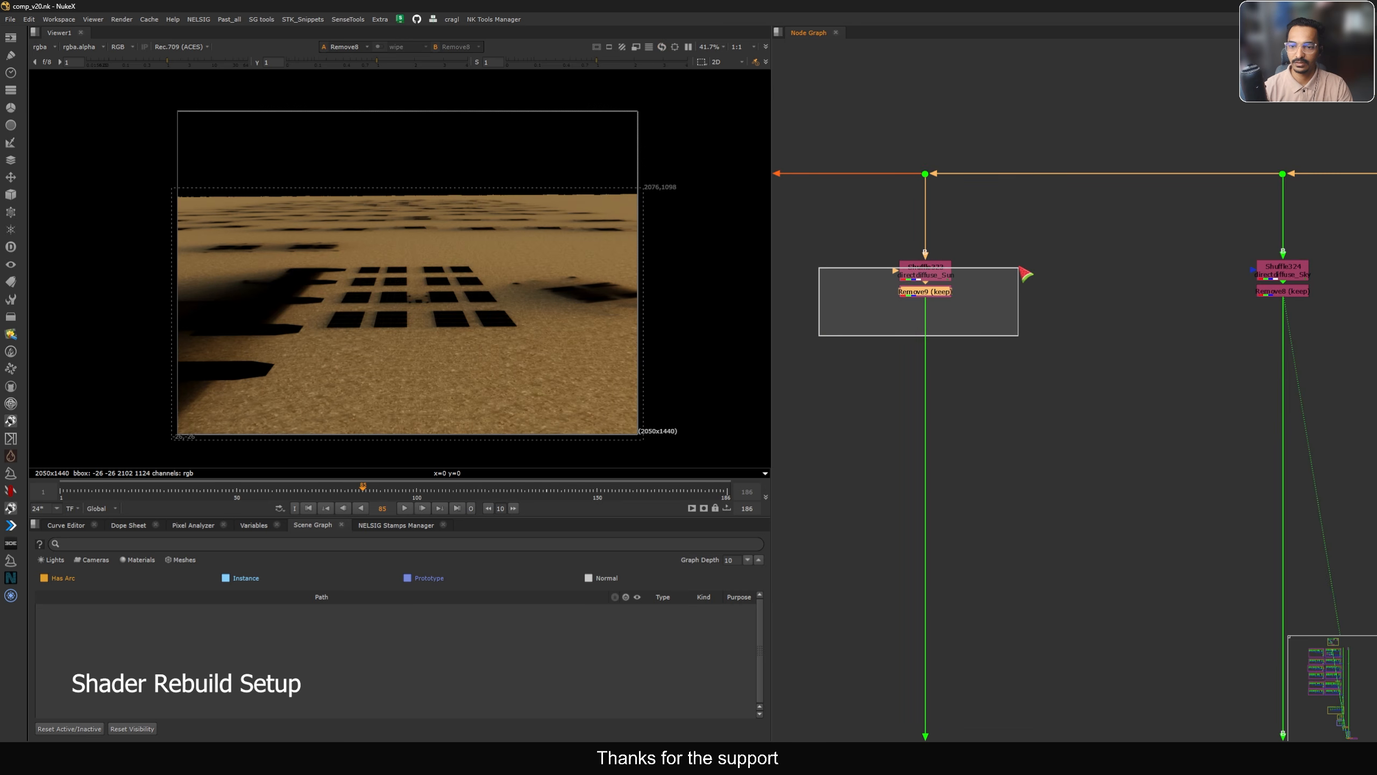
pyautogui.press('1')
pyautogui.click(894, 313)
pyautogui.moveTo(894, 312); pyautogui.dragTo(1296, 287, button='middle')
# View the shuffled pass branches between Remove9 and the glossy reflection passes in turn
pyautogui.scroll(4, 932, 287)
pyautogui.moveTo(907, 310); pyautogui.dragTo(1158, 224)
pyautogui.press('1')
pyautogui.click(1158, 225)
pyautogui.click(1040, 230)
pyautogui.press('1')
pyautogui.scroll(-5, 1025, 246)
pyautogui.moveTo(921, 259); pyautogui.dragTo(972, 297, button='middle')
pyautogui.click(915, 280)
pyautogui.press('1')
pyautogui.scroll(4, 913, 277)
pyautogui.click(932, 267)
pyautogui.press('1')
# View the directglossyreflection_Sky pass at Shuffle320 and the directglossyreflection_Sun pass at Shuffle319
pyautogui.scroll(-10, 1004, 288)
pyautogui.scroll(5, 947, 292)
pyautogui.scroll(8, 1070, 261)
pyautogui.click(999, 255)
pyautogui.press('1')
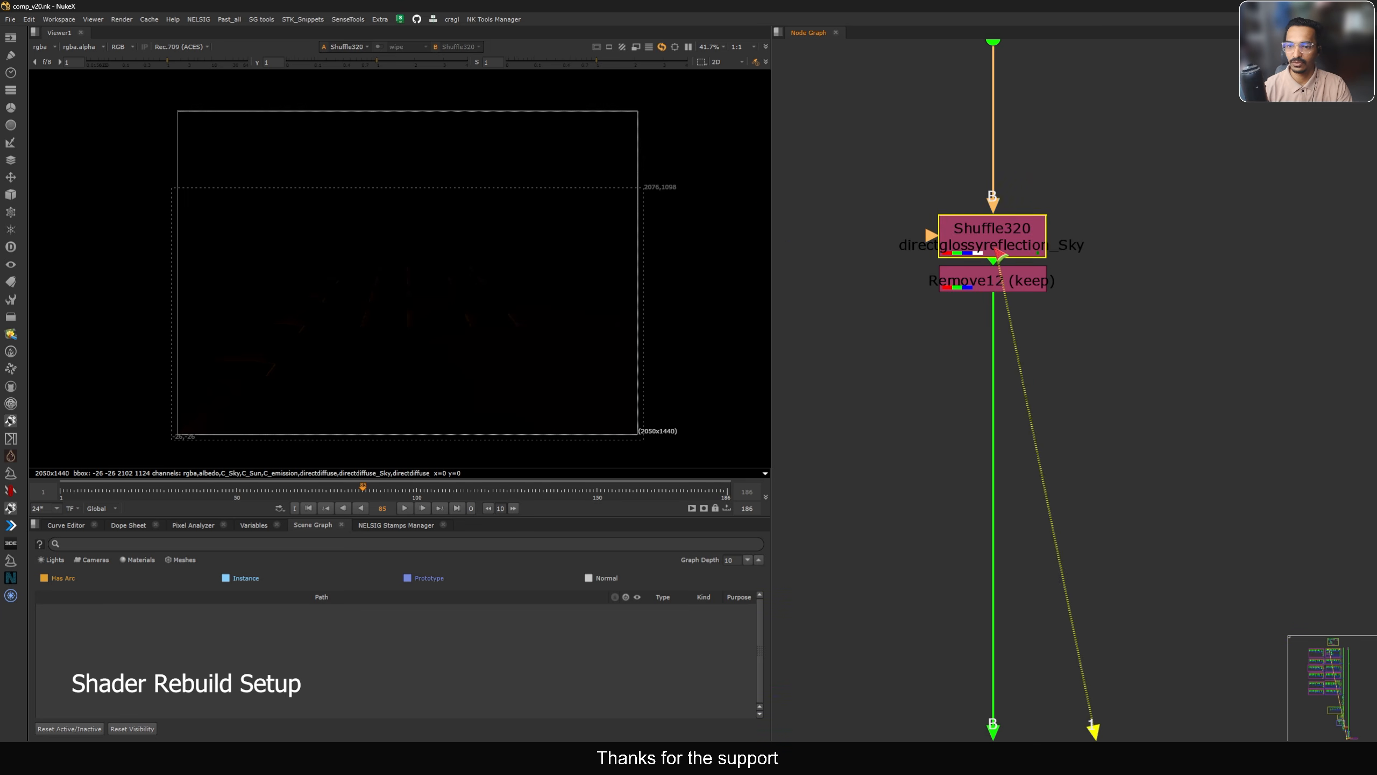
pyautogui.click(913, 297)
pyautogui.moveTo(938, 293); pyautogui.dragTo(1054, 297, button='middle')
pyautogui.scroll(-6, 949, 304)
pyautogui.moveTo(950, 323); pyautogui.dragTo(1088, 299, button='middle')
pyautogui.scroll(5, 921, 278)
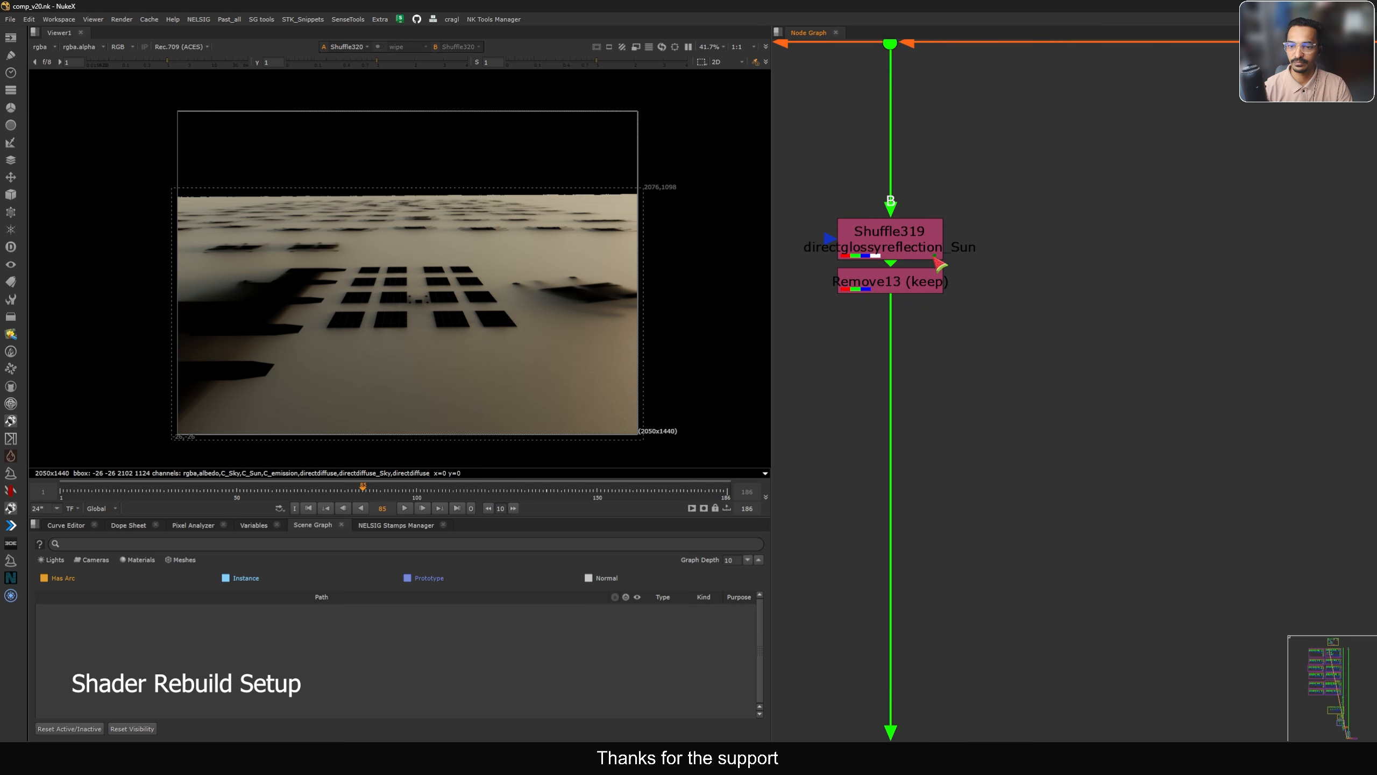
pyautogui.click(889, 255)
pyautogui.press('1')
# View the indirectglossyreflection_Sky pass at Shuffle318
pyautogui.scroll(-4, 905, 259)
pyautogui.moveTo(955, 287); pyautogui.dragTo(1088, 290, button='middle')
pyautogui.moveTo(850, 292); pyautogui.dragTo(1039, 300, button='middle')
pyautogui.scroll(4, 948, 255)
pyautogui.click(965, 251)
pyautogui.press('1')
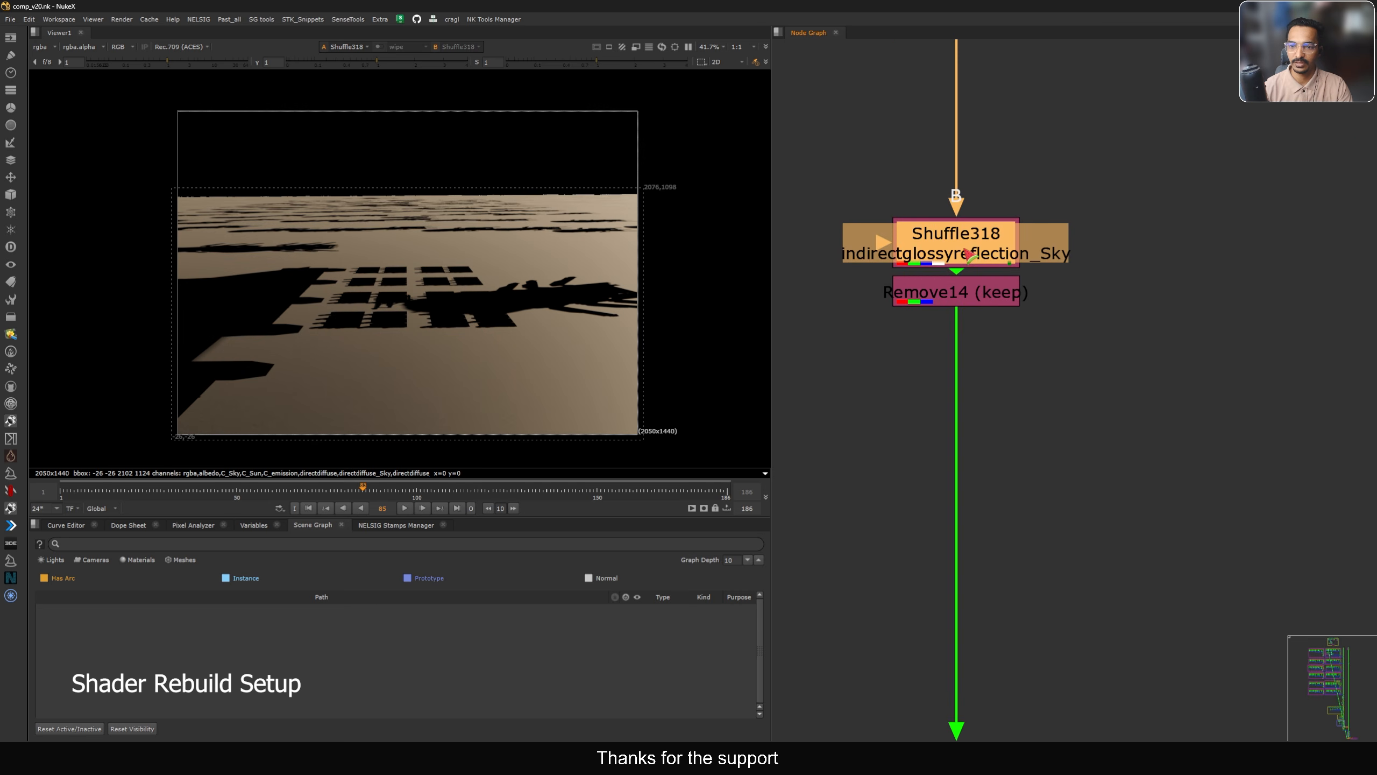
# Maximize the node graph on the whole ground shader rebuild and outline its pass branches with a green rectangle
pyautogui.scroll(-4, 967, 255)
pyautogui.moveTo(869, 297); pyautogui.dragTo(1115, 332, button='middle')
pyautogui.scroll(4, 916, 290)
pyautogui.scroll(-2, 941, 284)
pyautogui.scroll(-5, 907, 310)
pyautogui.press('space')
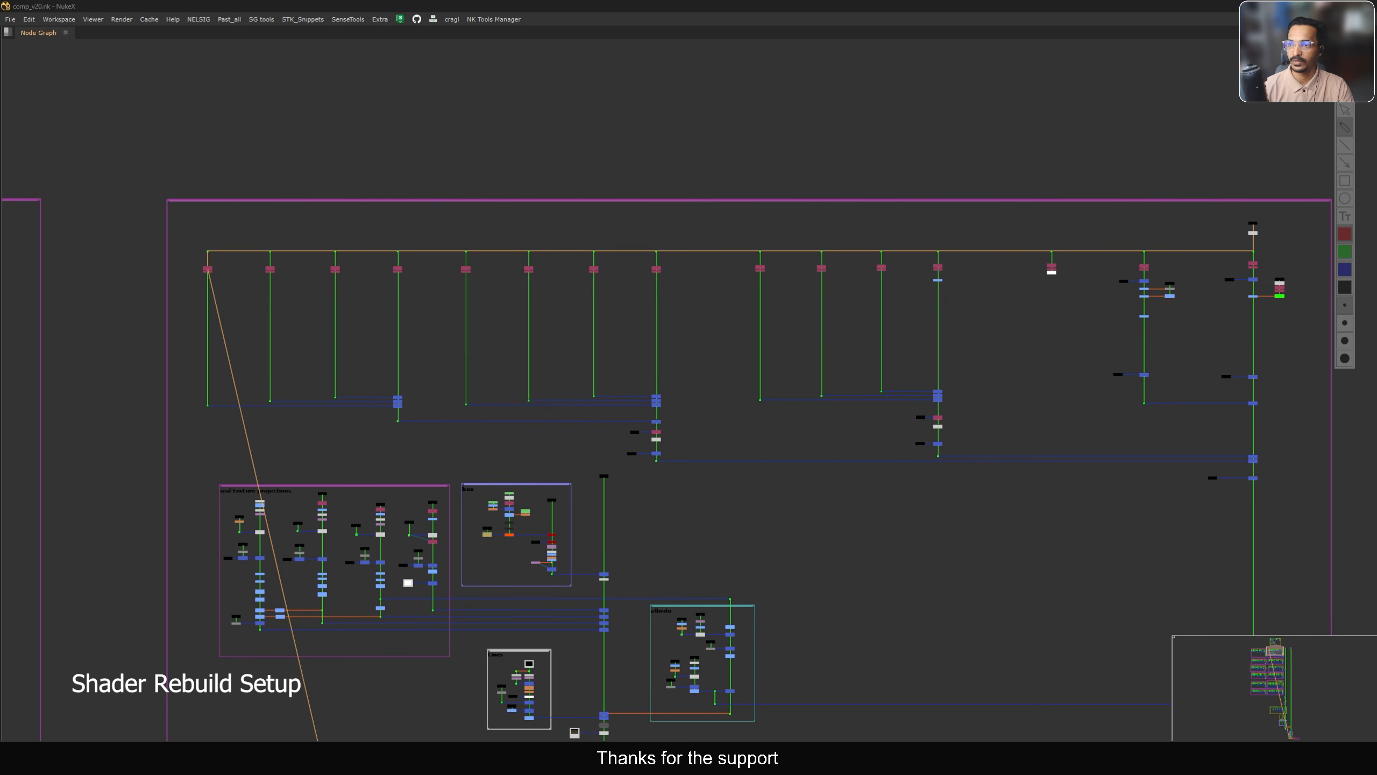
pyautogui.click(1345, 180)
pyautogui.moveTo(1302, 213)
pyautogui.mouseDown()
pyautogui.moveTo(1242, 312)
pyautogui.moveTo(107, 488)
pyautogui.moveTo(180, 482)
pyautogui.mouseUp()
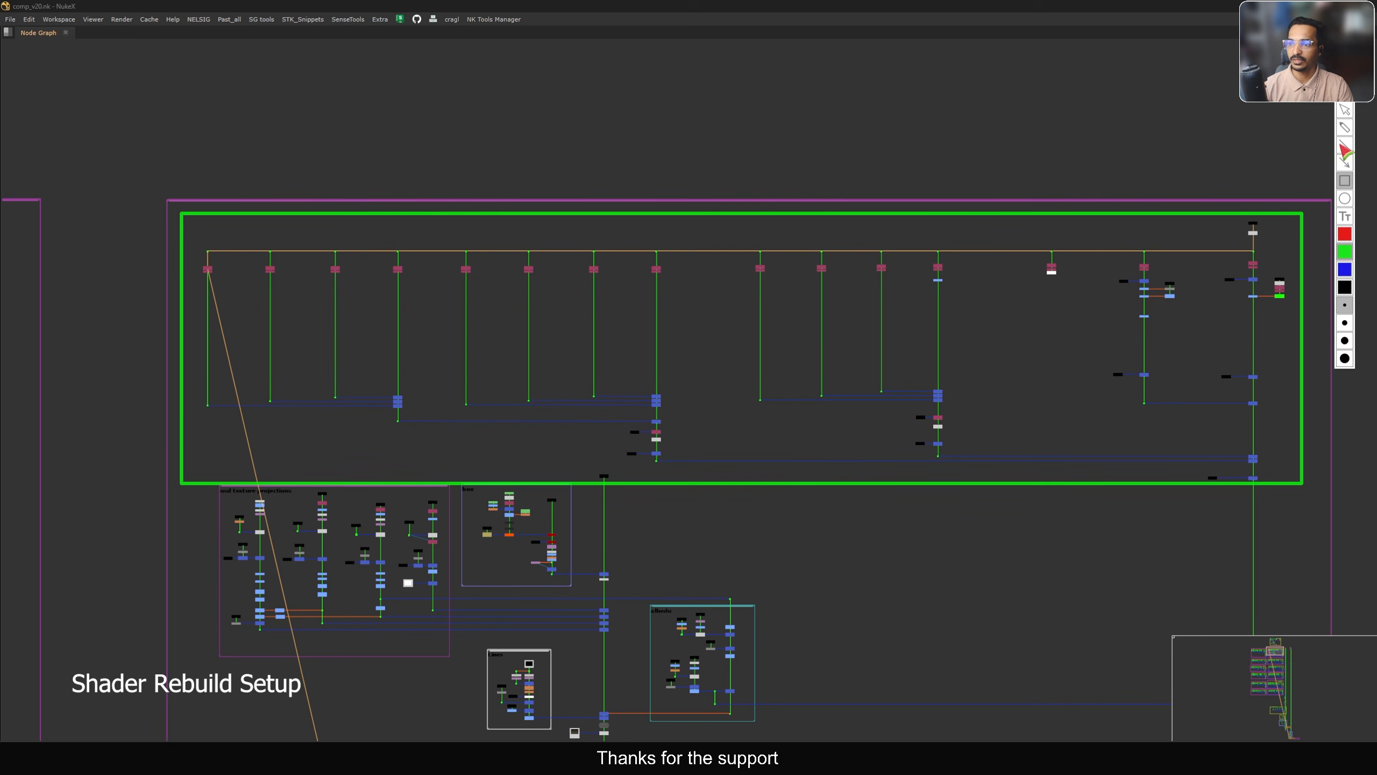
# Circle the light pass shuffles in red, and mark them with blue and green ticks
pyautogui.click(1345, 128)
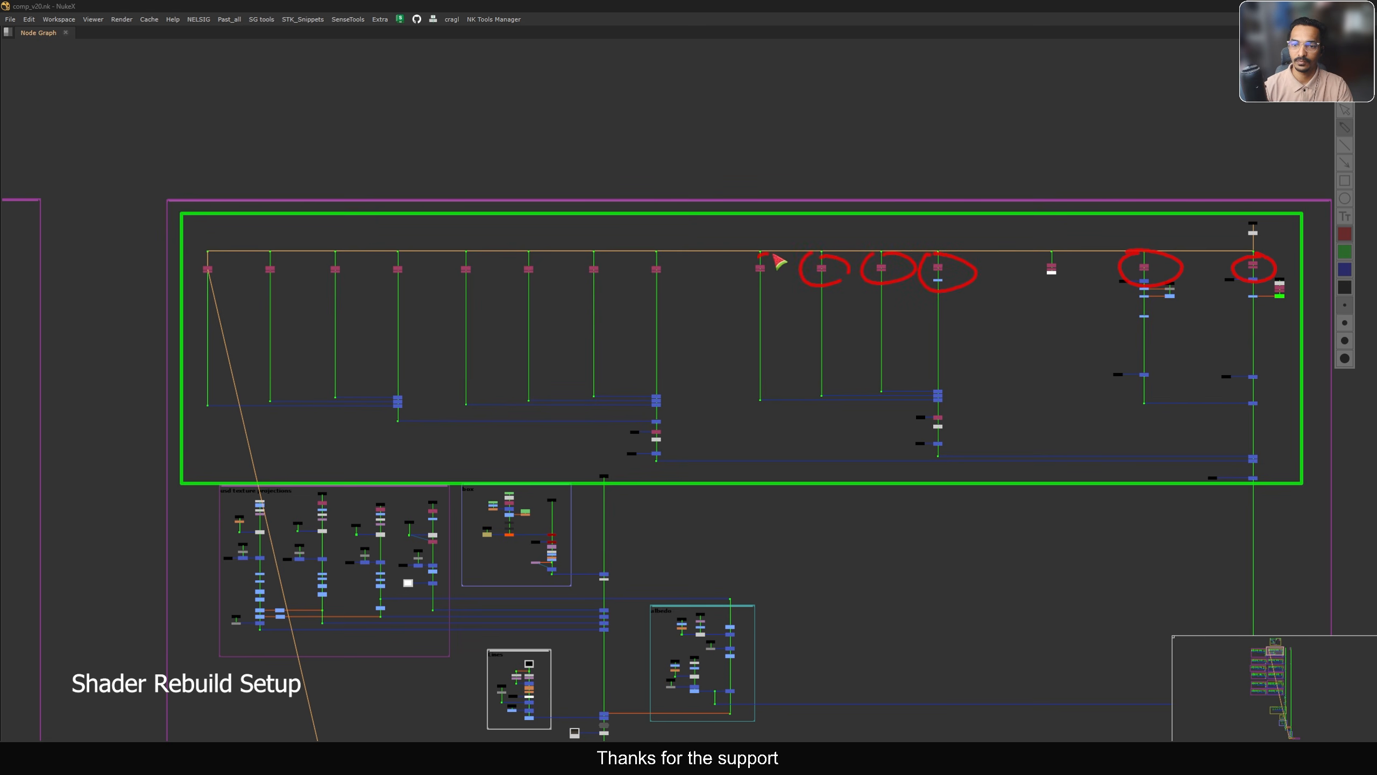
pyautogui.moveTo(775, 262); pyautogui.dragTo(759, 254)
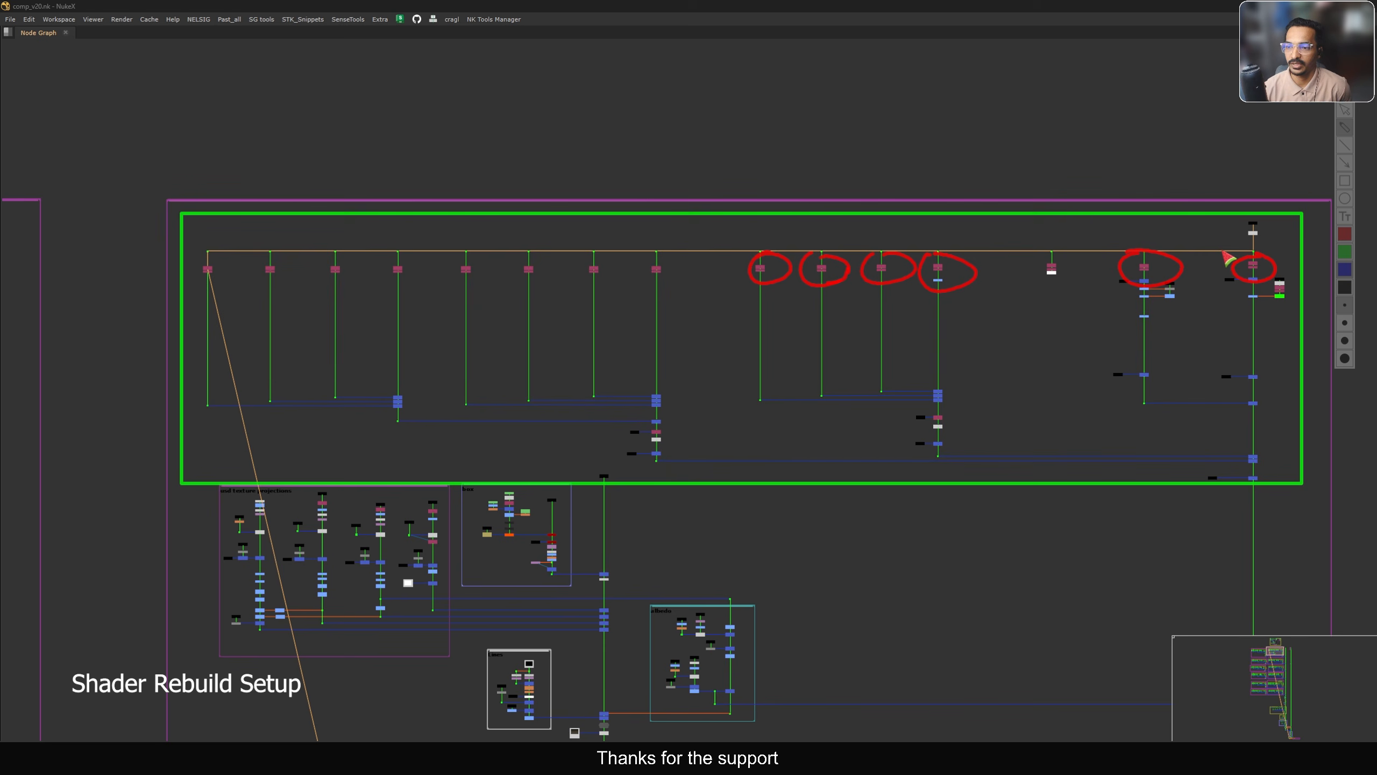
pyautogui.moveTo(1149, 236); pyautogui.dragTo(1184, 217)
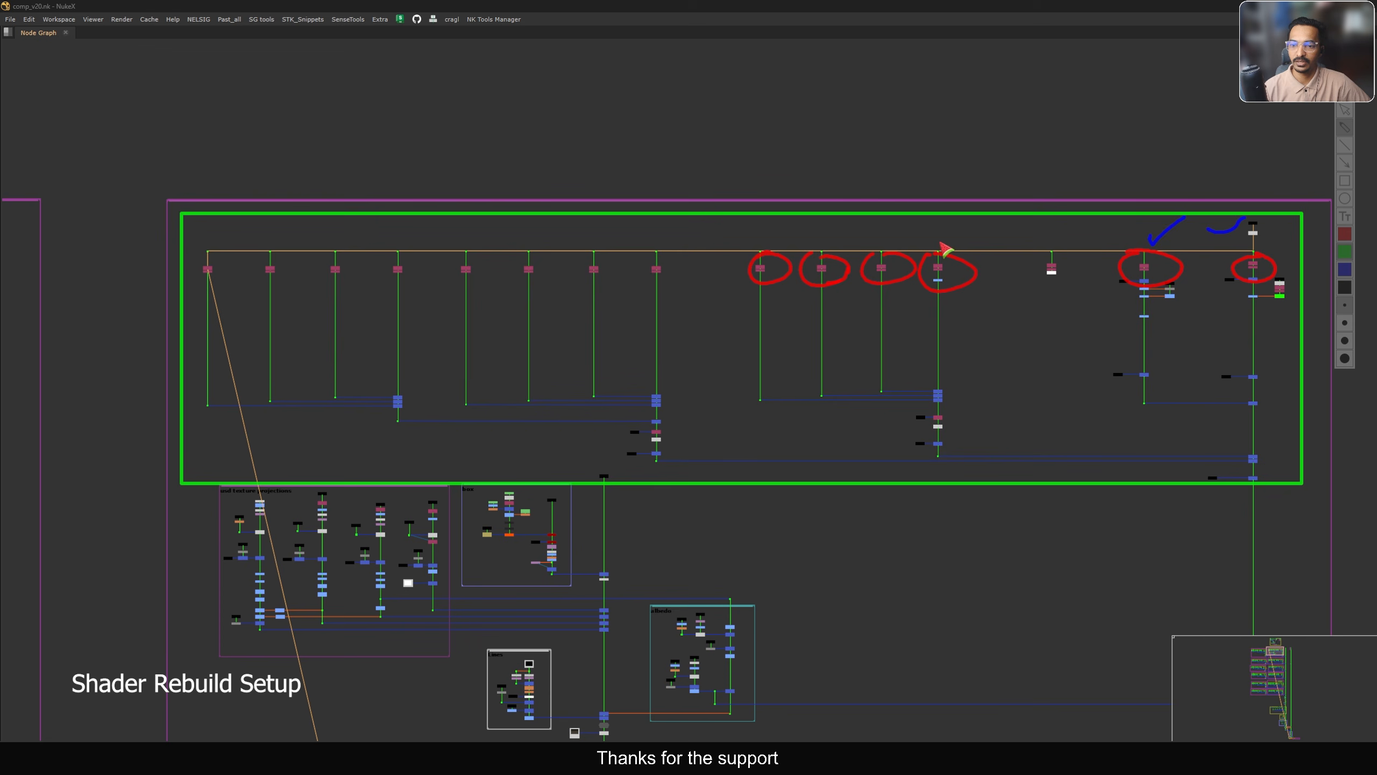
pyautogui.moveTo(772, 245); pyautogui.dragTo(795, 225)
# Draw green arrows from each pass group to the next, and circle the groups' merge nodes in red
pyautogui.moveTo(1251, 287); pyautogui.dragTo(1034, 335)
pyautogui.moveTo(1247, 293)
pyautogui.mouseDown()
pyautogui.moveTo(979, 298)
pyautogui.moveTo(981, 313)
pyautogui.mouseUp()
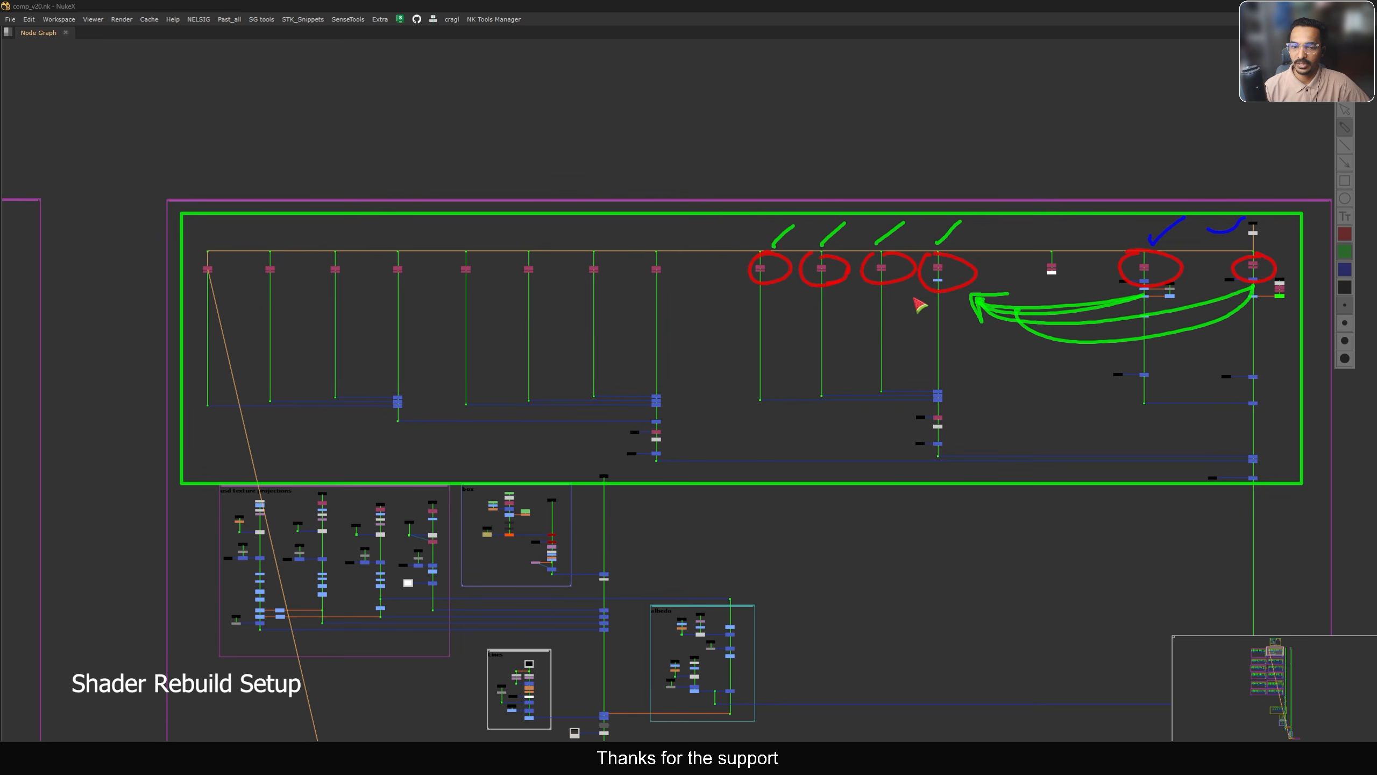
pyautogui.moveTo(939, 282); pyautogui.dragTo(706, 329)
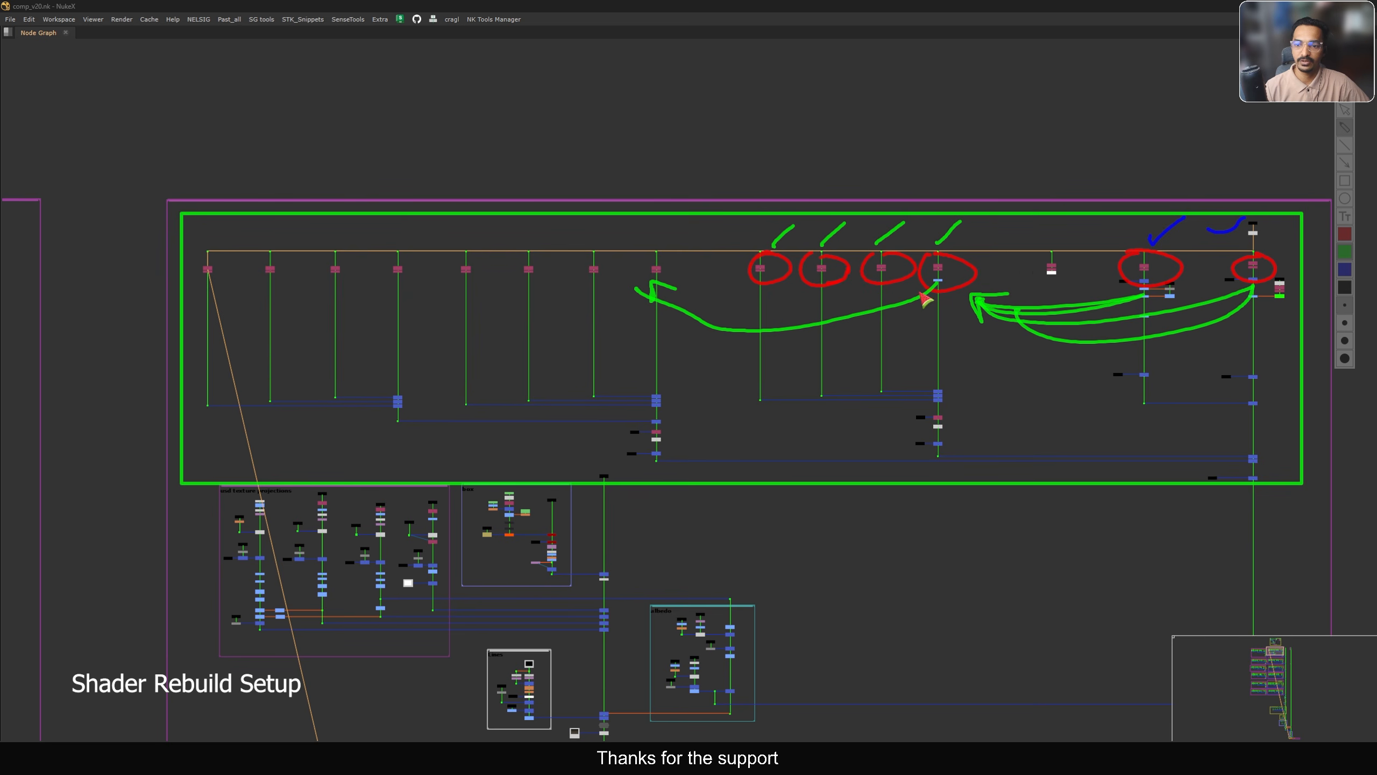
pyautogui.moveTo(866, 316); pyautogui.dragTo(572, 308)
pyautogui.moveTo(653, 287); pyautogui.dragTo(360, 296)
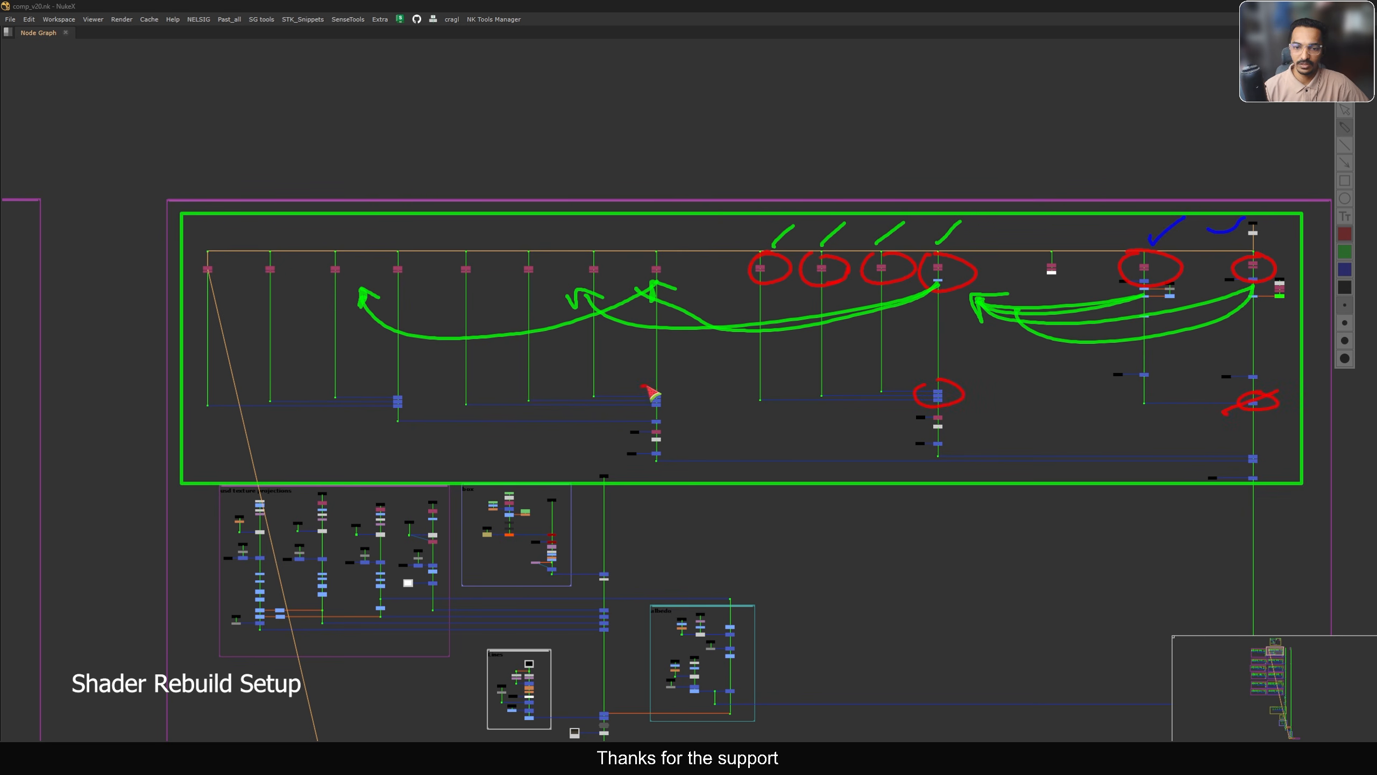
pyautogui.moveTo(416, 400); pyautogui.dragTo(418, 398)
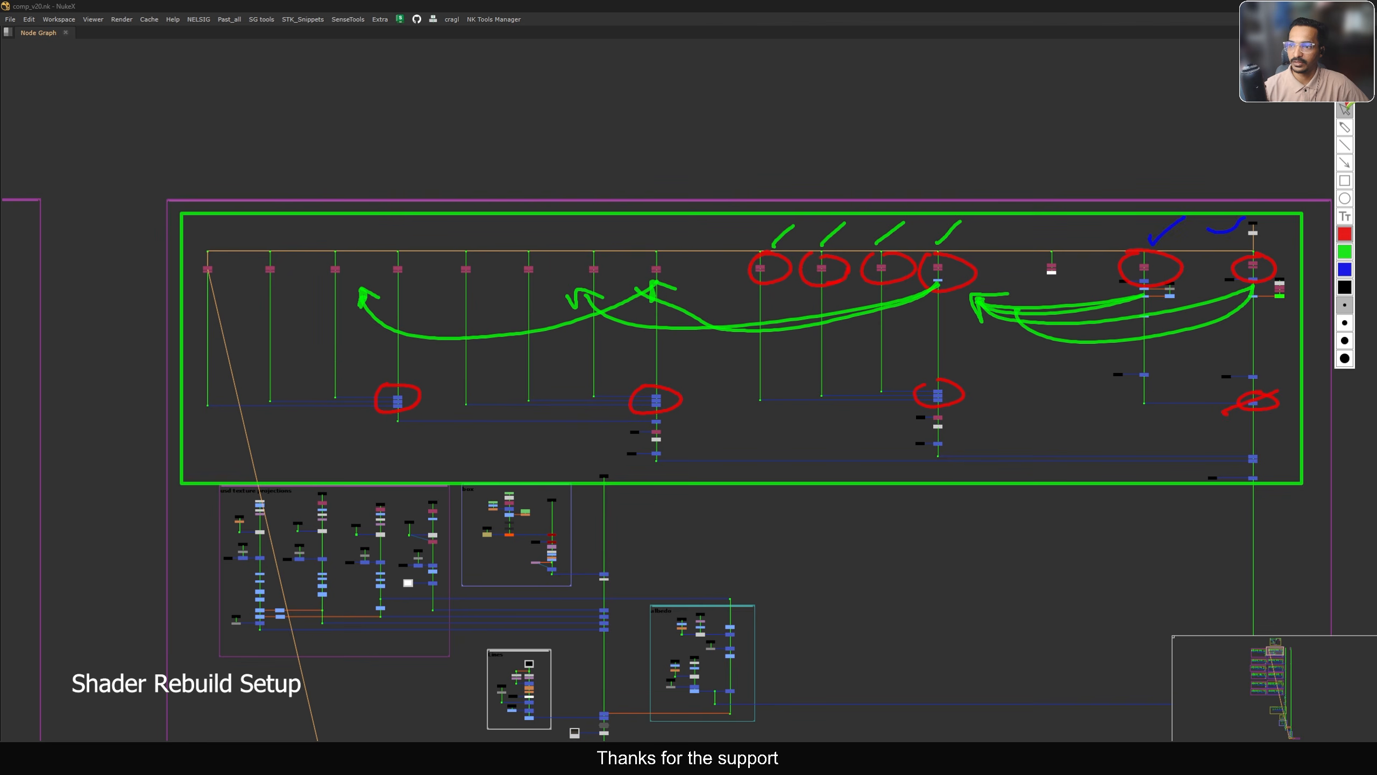
pyautogui.click(1347, 108)
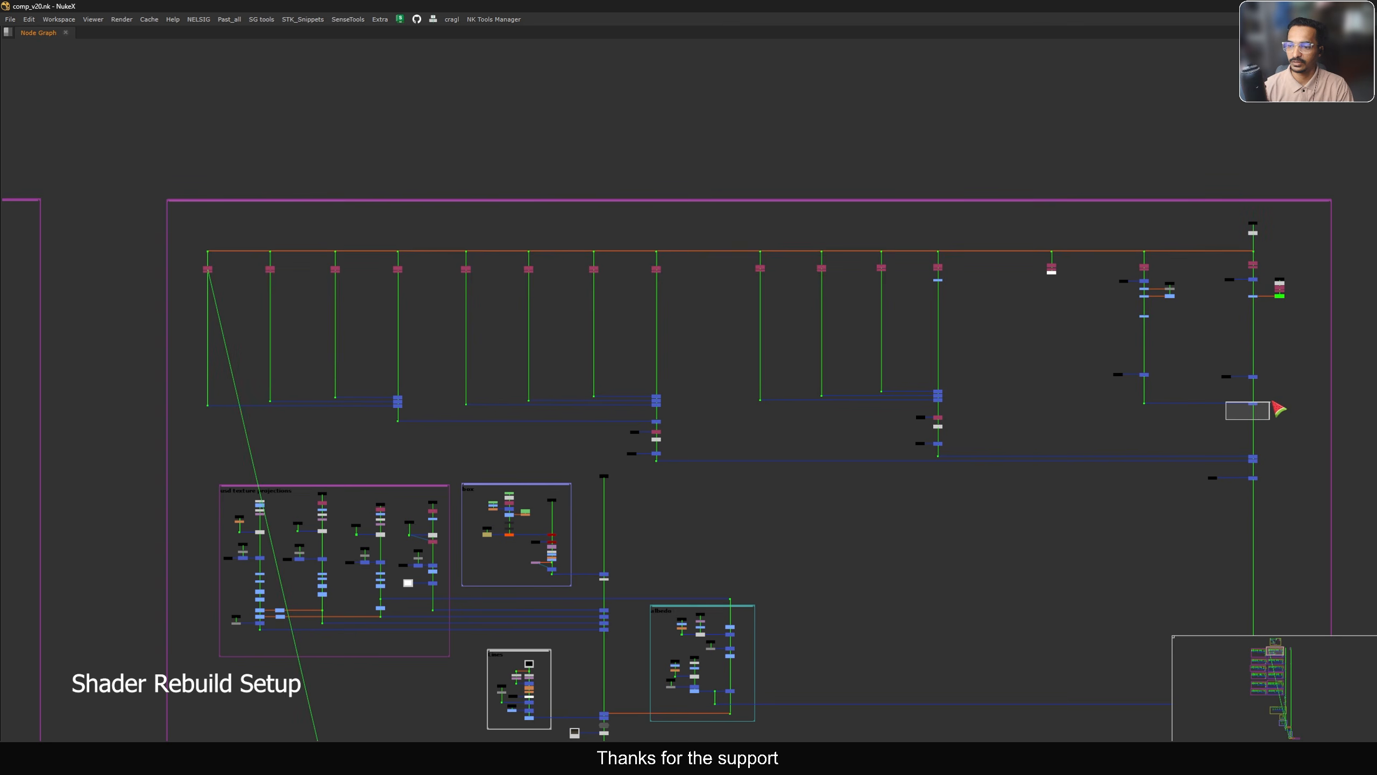
# Restore the viewer layout, view Merge330, and move the playhead to the last frame, 186
pyautogui.press('space')
pyautogui.moveTo(1270, 401)
pyautogui.mouseDown(button='middle')
pyautogui.moveTo(1047, 309)
pyautogui.moveTo(960, 326)
pyautogui.mouseUp(button='middle')
pyautogui.moveTo(1335, 328); pyautogui.dragTo(889, 327, button='middle')
pyautogui.moveTo(1212, 317); pyautogui.dragTo(1291, 348)
pyautogui.press('1')
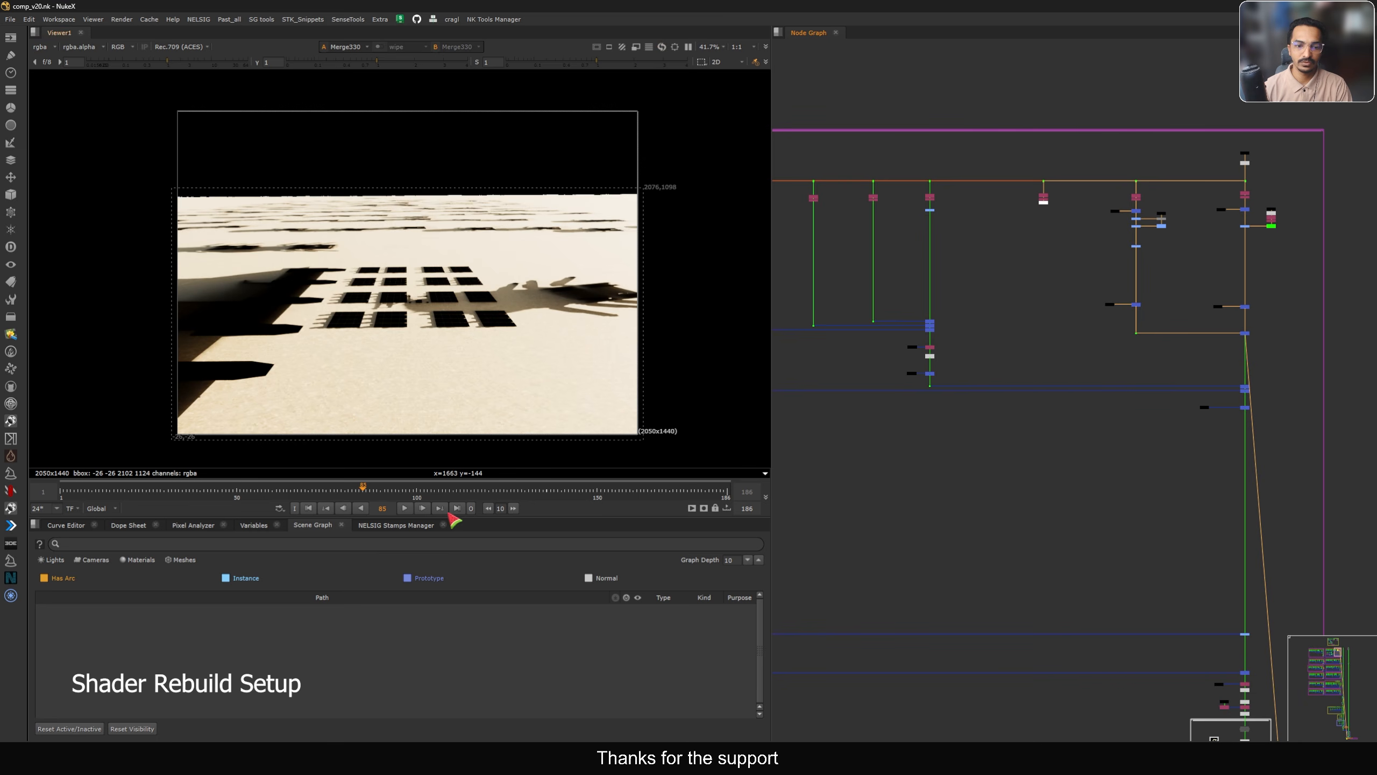
pyautogui.click(459, 508)
# View the combined passes at Merge328 and those of the farther groups, ending at Dot639
pyautogui.moveTo(914, 333); pyautogui.dragTo(1058, 327, button='middle')
pyautogui.moveTo(1052, 331); pyautogui.dragTo(1098, 323)
pyautogui.press('1')
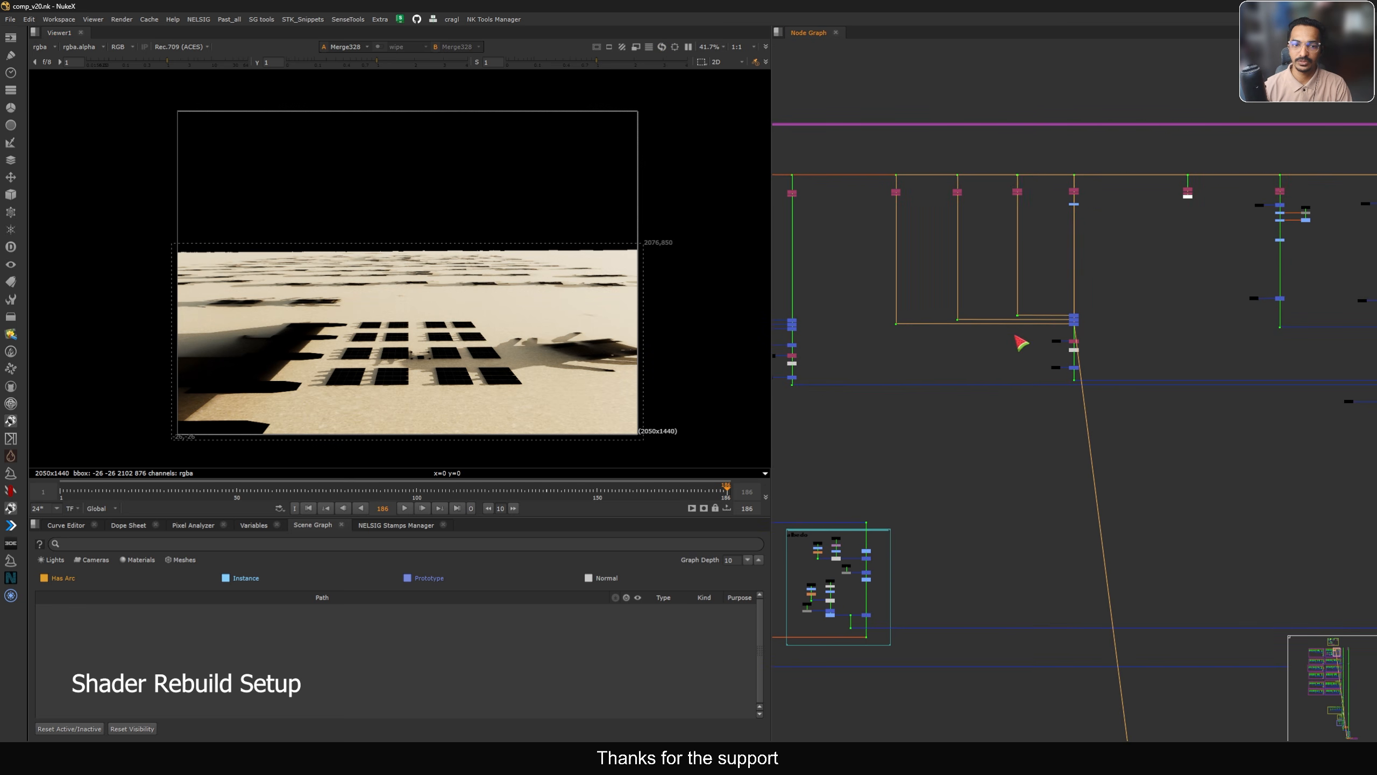
pyautogui.moveTo(957, 360); pyautogui.dragTo(1227, 353, button='middle')
pyautogui.moveTo(1012, 330); pyautogui.dragTo(1056, 325)
pyautogui.press('1')
pyautogui.moveTo(902, 352); pyautogui.dragTo(1177, 338, button='middle')
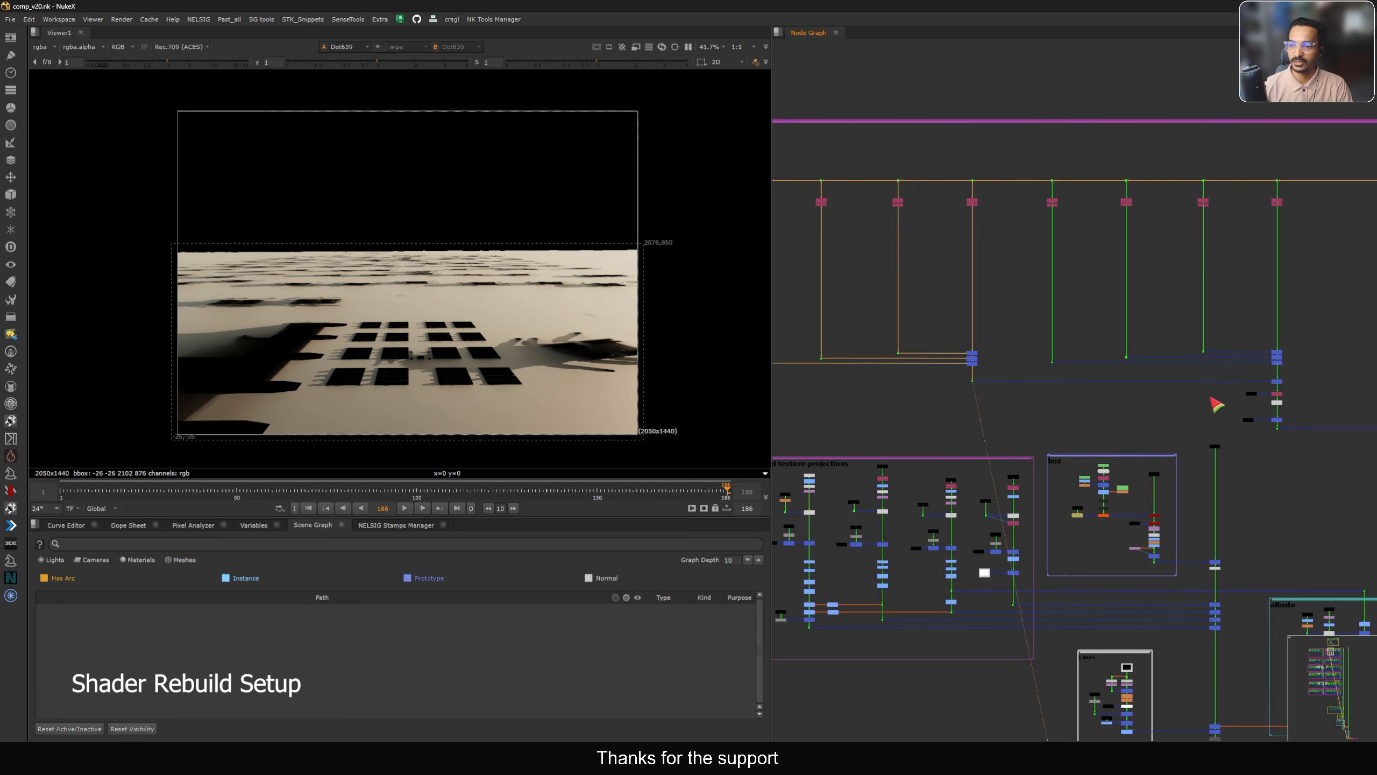
# View the combined diffuse and reflection passes at Merge324
pyautogui.moveTo(1216, 404); pyautogui.dragTo(1001, 321, button='middle')
pyautogui.scroll(6, 1170, 367)
pyautogui.click(1145, 359)
pyautogui.press('1')
pyautogui.scroll(-5, 1143, 360)
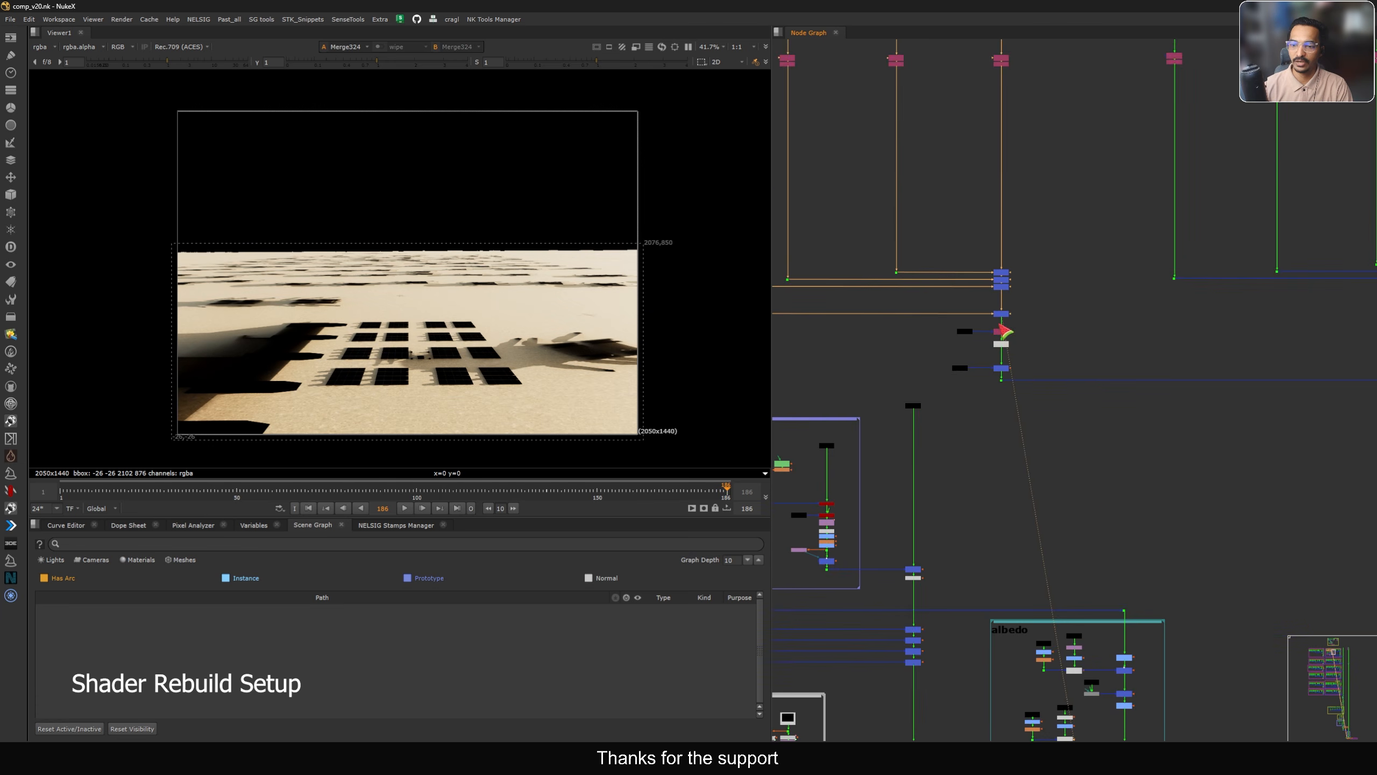
# Compare Merge324 with the pass at the top of its branch using two viewer inputs
pyautogui.scroll(3, 1003, 313)
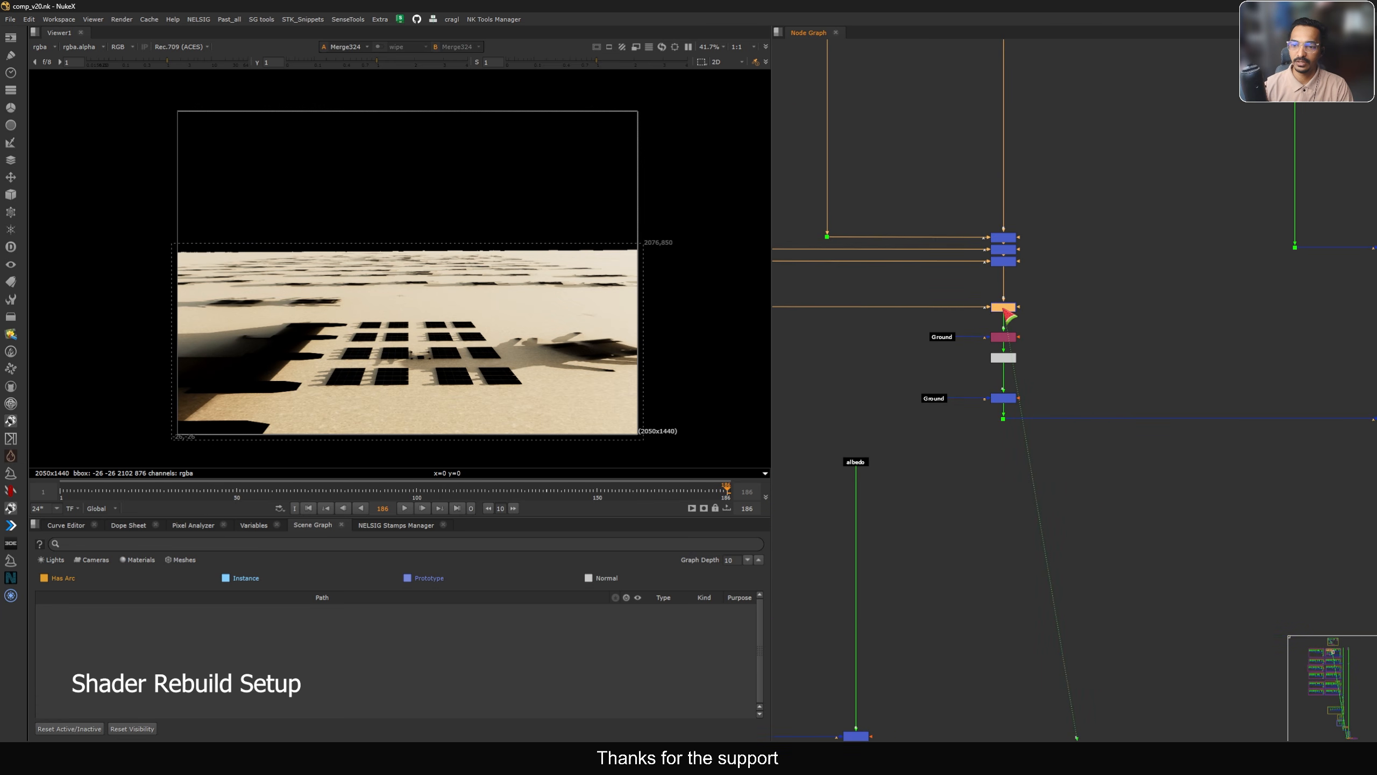
pyautogui.scroll(-4, 1006, 314)
pyautogui.scroll(2, 1006, 314)
pyautogui.scroll(-3, 1007, 315)
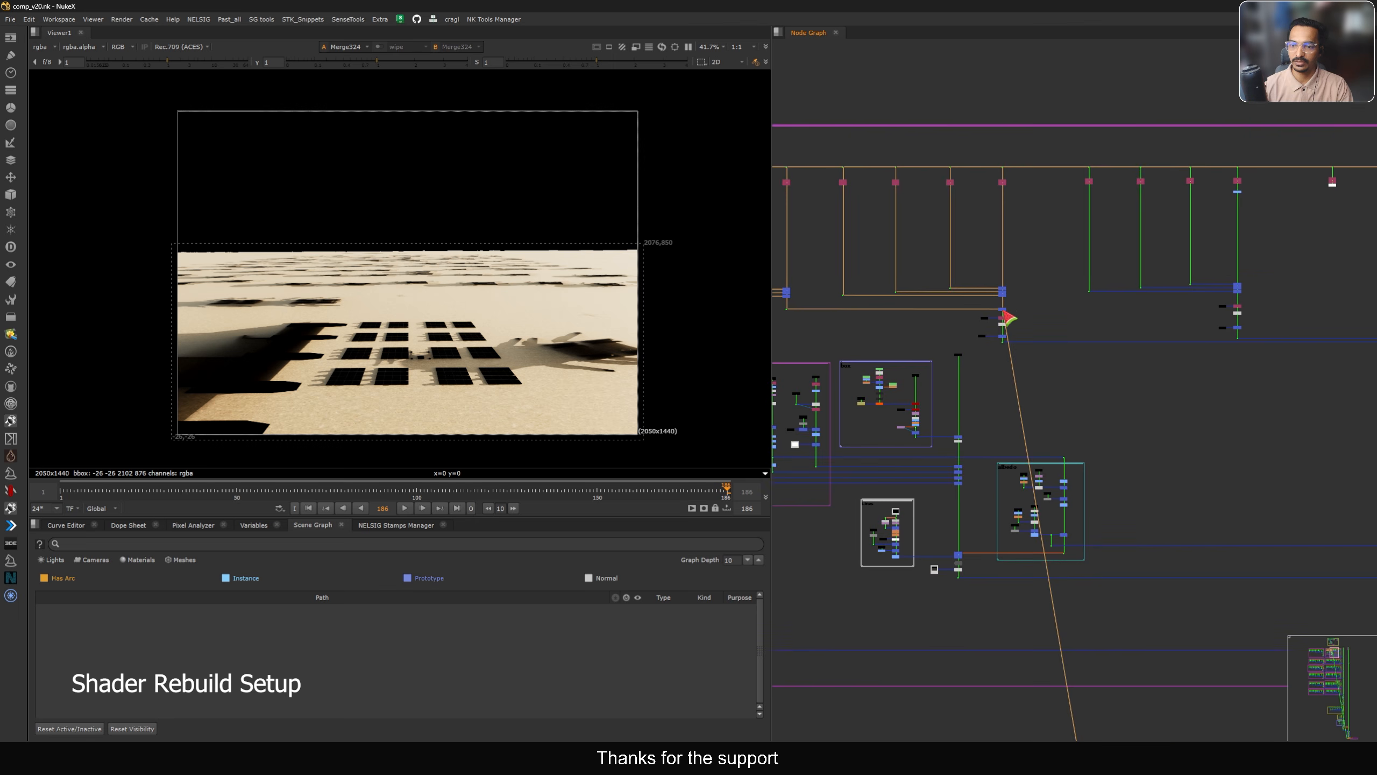
pyautogui.scroll(3, 1013, 183)
pyautogui.moveTo(968, 130); pyautogui.dragTo(1013, 166)
pyautogui.press('2')
pyautogui.press('1')
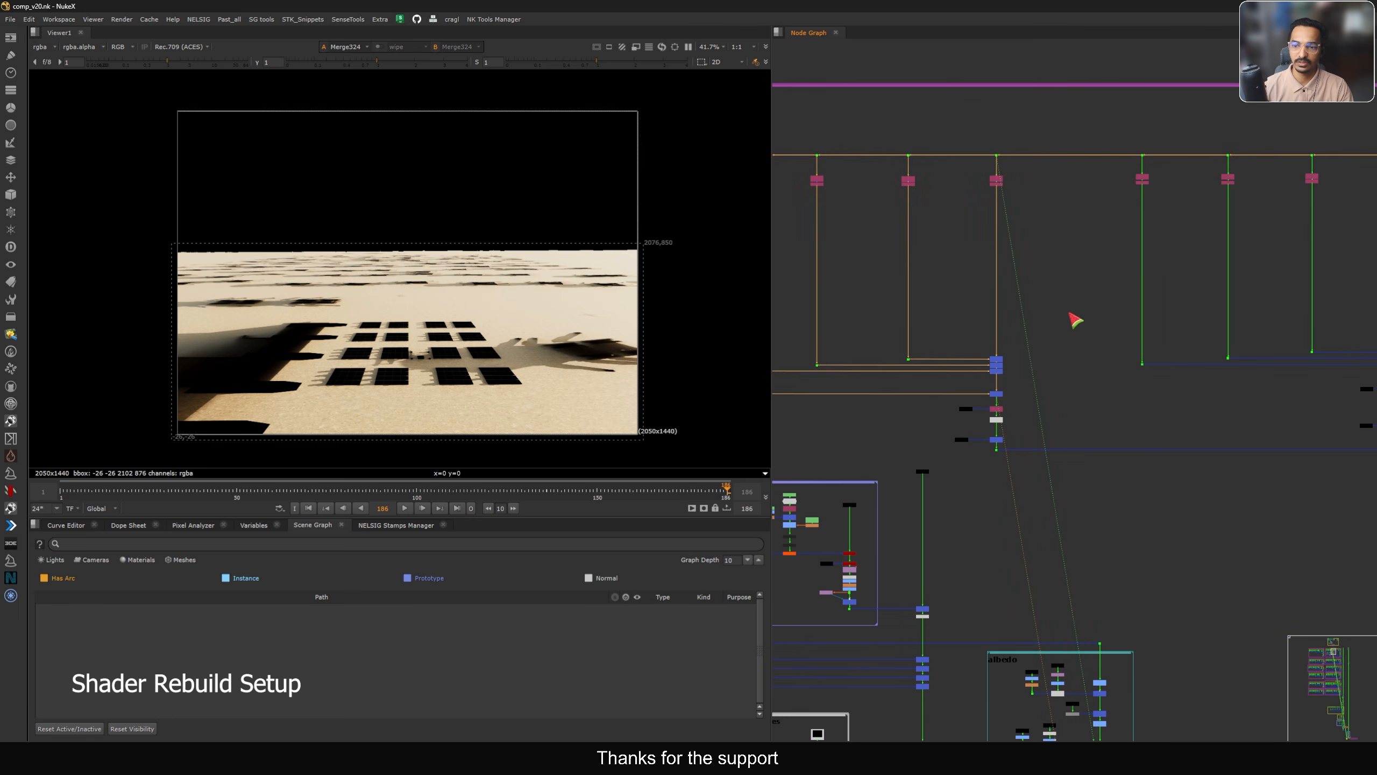
pyautogui.press('2')
# View Merge328 and compare it with the pass at the top of its branch using two viewer inputs
pyautogui.scroll(-6, 1067, 312)
pyautogui.moveTo(1148, 352); pyautogui.dragTo(1006, 359, button='middle')
pyautogui.scroll(7, 1067, 354)
pyautogui.click(986, 292)
pyautogui.press('1')
pyautogui.click(1002, 296)
pyautogui.scroll(-3, 993, 266)
pyautogui.moveTo(993, 237); pyautogui.dragTo(984, 445, button='middle')
pyautogui.scroll(3, 979, 272)
pyautogui.moveTo(932, 253); pyautogui.dragTo(1005, 294)
pyautogui.press('2')
pyautogui.press('1')
pyautogui.press('2')
pyautogui.press('1')
# View the merge node on the main ground column where the pass branches join
pyautogui.scroll(-5, 1012, 297)
pyautogui.moveTo(1141, 430); pyautogui.dragTo(977, 345, button='middle')
pyautogui.scroll(-6, 1098, 359)
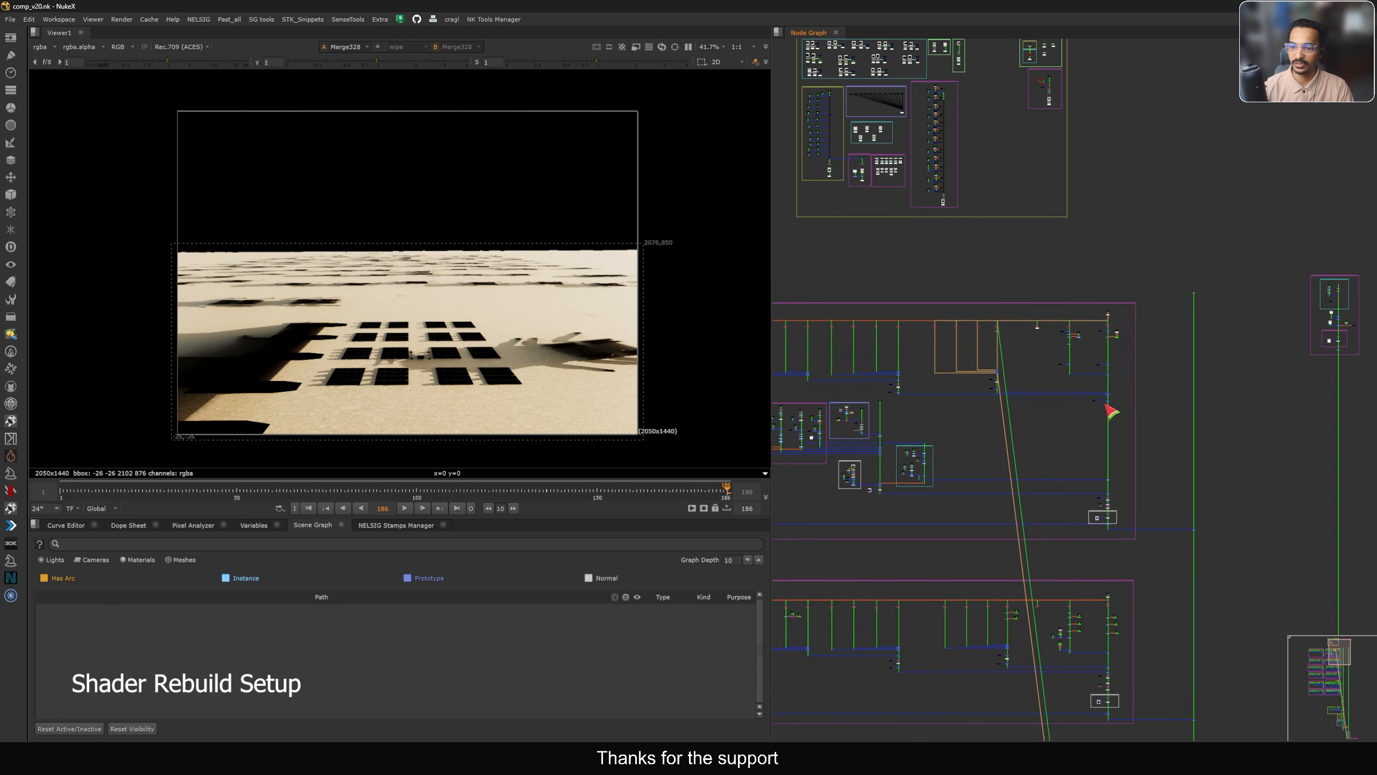
pyautogui.scroll(10, 1110, 375)
pyautogui.click(1126, 223)
pyautogui.press('1')
# Return to the branch below Merge328 and view its premultiplied result at Premult45
pyautogui.scroll(-9, 1117, 235)
pyautogui.moveTo(928, 237); pyautogui.dragTo(1022, 250, button='middle')
pyautogui.scroll(9, 1009, 252)
pyautogui.scroll(1, 1004, 252)
pyautogui.click(1004, 252)
pyautogui.press('1')
pyautogui.scroll(4, 997, 321)
pyautogui.moveTo(907, 300); pyautogui.dragTo(891, 300)
pyautogui.click(996, 349)
pyautogui.press('1')
# View the Ground stamp feeding Merge329, followed by the divide result at Merge329
pyautogui.click(910, 347)
pyautogui.moveTo(908, 461); pyautogui.dragTo(927, 410, button='middle')
pyautogui.moveTo(928, 413); pyautogui.dragTo(892, 413)
pyautogui.click(1052, 427)
pyautogui.click(889, 423)
pyautogui.press('1')
pyautogui.click(1018, 423)
pyautogui.press('1')
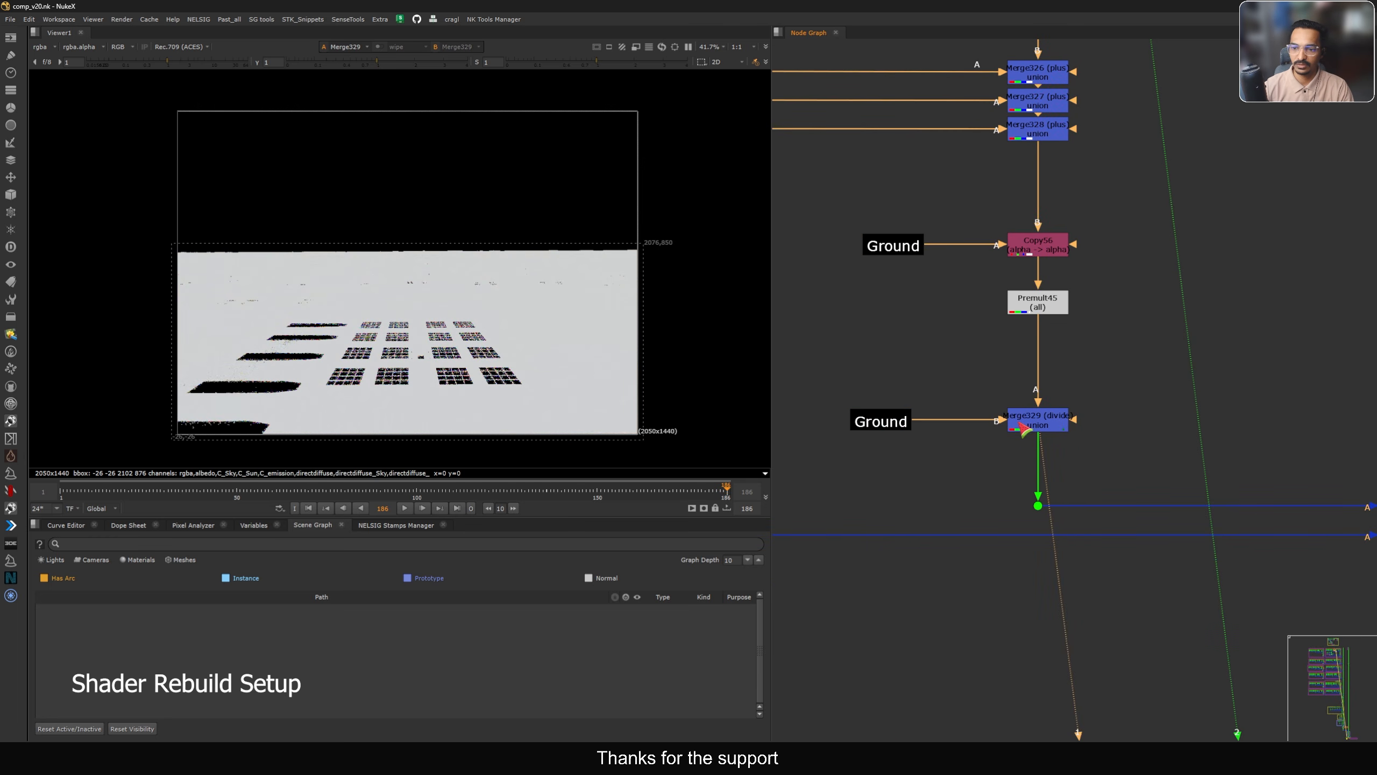
# Display Merge330, Merge331 and Merge332 above the albedo divide in turn
pyautogui.scroll(-6, 1022, 429)
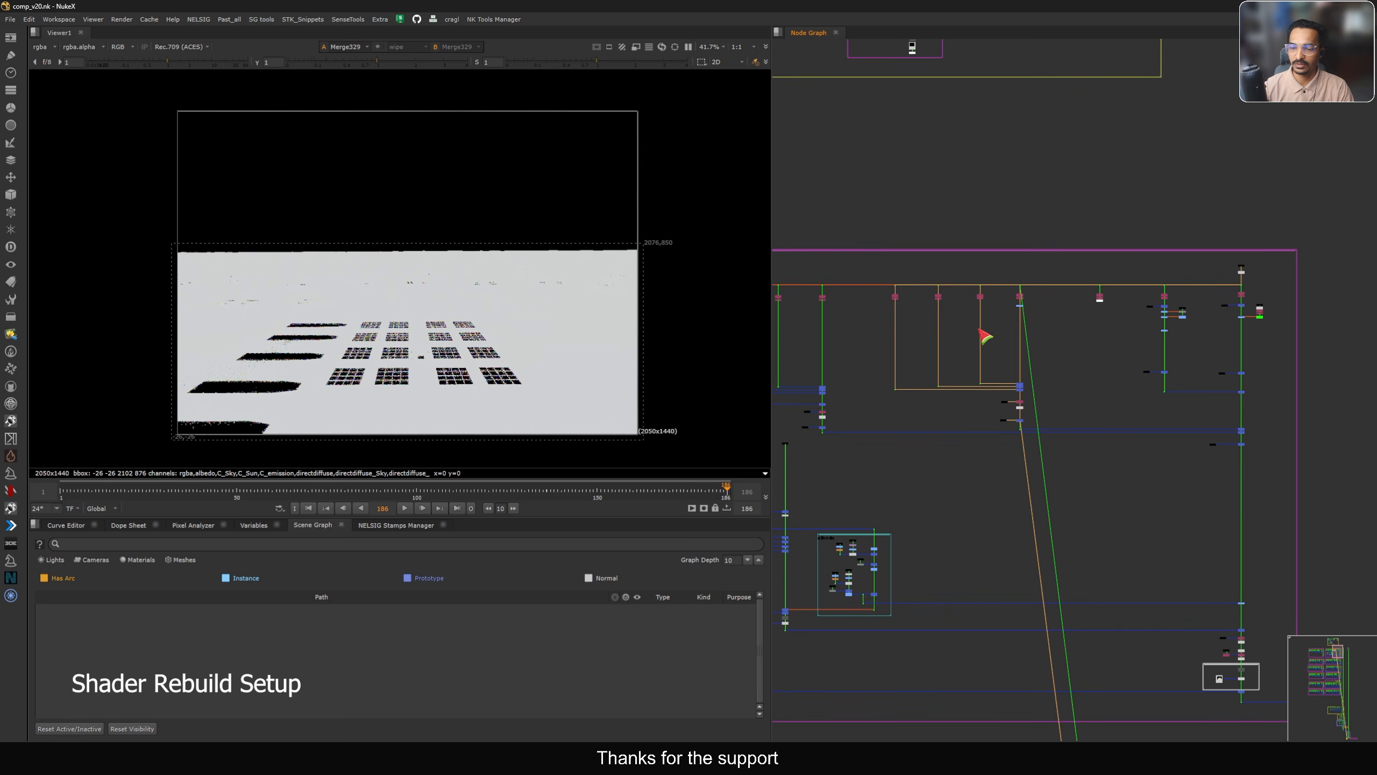
pyautogui.scroll(4, 1063, 321)
pyautogui.scroll(-3, 1050, 347)
pyautogui.scroll(8, 1216, 419)
pyautogui.click(1201, 64)
pyautogui.press('1')
pyautogui.click(1200, 418)
pyautogui.press('1')
pyautogui.click(1206, 446)
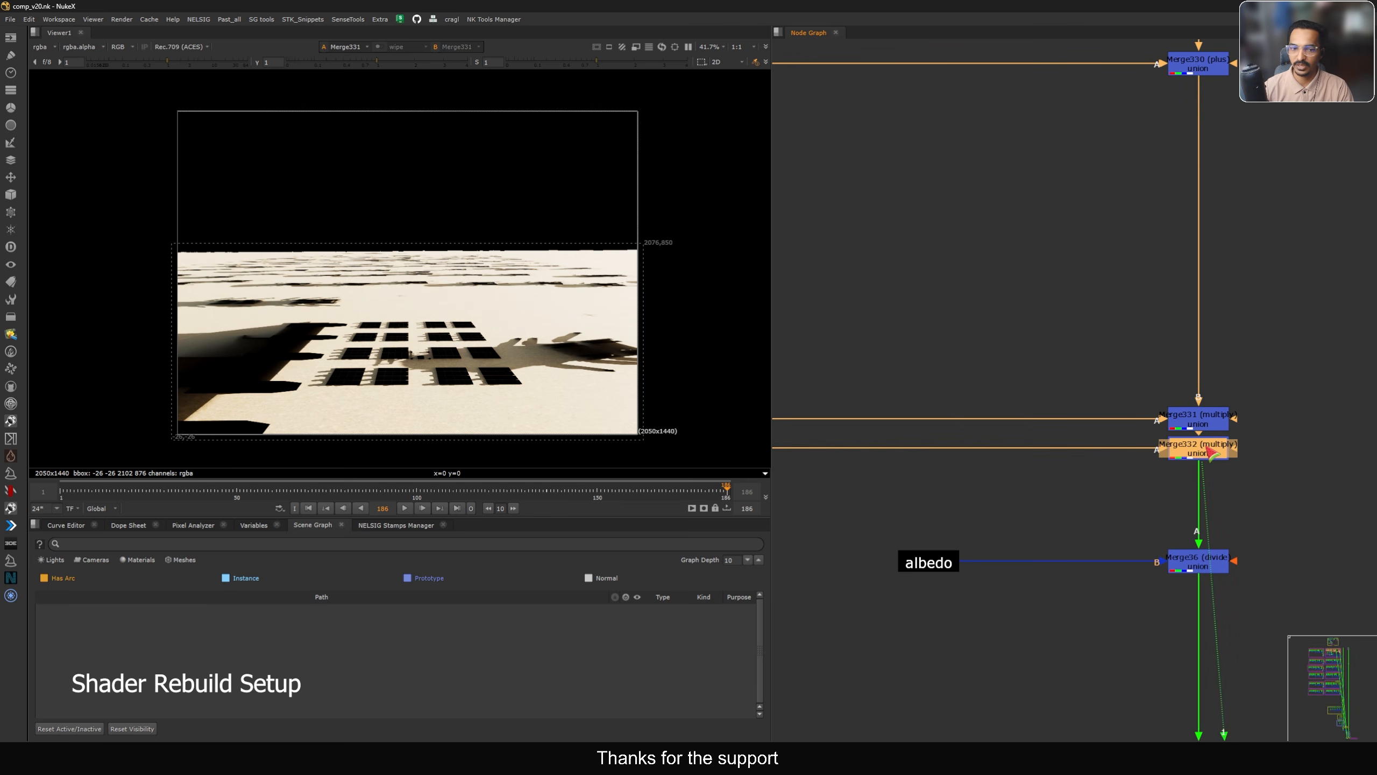
pyautogui.press('1')
pyautogui.click(1117, 427)
# Display the Merge323 plus merge and inspect the light branches that feed into it
pyautogui.scroll(-8, 1105, 419)
pyautogui.scroll(4, 1019, 394)
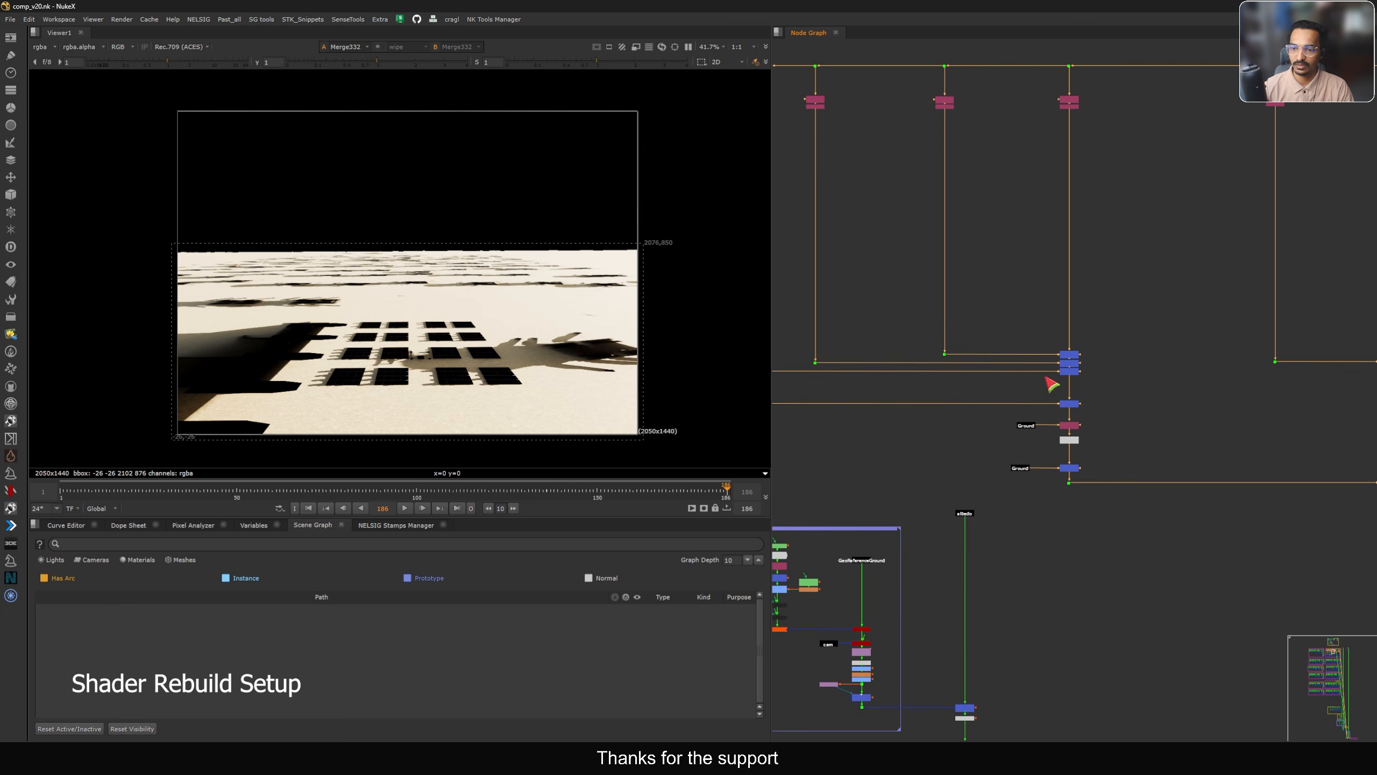
pyautogui.scroll(4, 1059, 387)
pyautogui.click(1077, 358)
pyautogui.press('1')
pyautogui.click(1076, 386)
pyautogui.scroll(-5, 1050, 381)
pyautogui.moveTo(1039, 319); pyautogui.dragTo(1095, 371, button='middle')
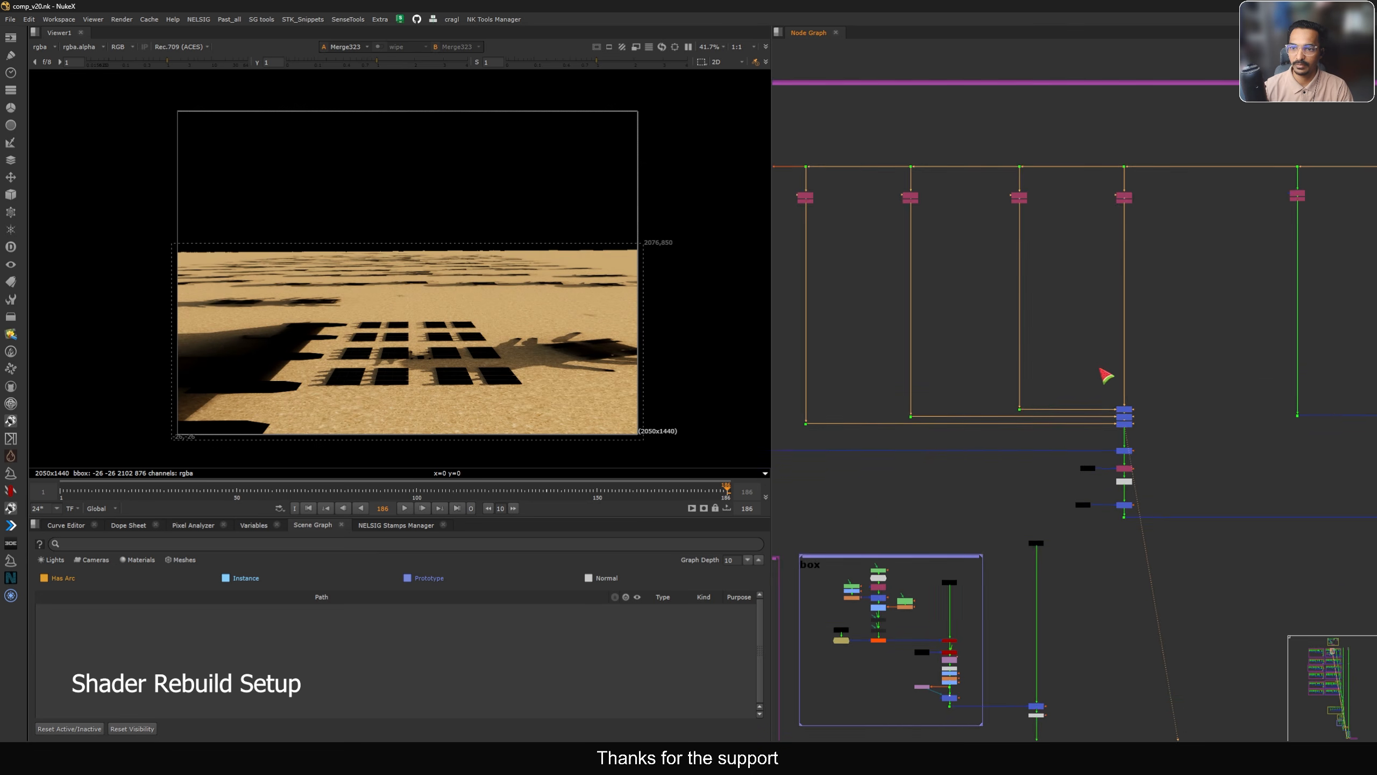
pyautogui.scroll(-3, 1089, 364)
pyautogui.moveTo(911, 237); pyautogui.dragTo(1131, 408)
pyautogui.moveTo(926, 348); pyautogui.dragTo(984, 347, button='middle')
pyautogui.moveTo(959, 394); pyautogui.dragTo(921, 416)
pyautogui.press('1')
# Display Merge324, Premult44 and the Ground divide Merge325 in turn
pyautogui.scroll(8, 1154, 417)
pyautogui.click(1172, 403)
pyautogui.click(1174, 323)
pyautogui.press('1')
pyautogui.moveTo(1175, 410); pyautogui.dragTo(1175, 396)
pyautogui.press('1')
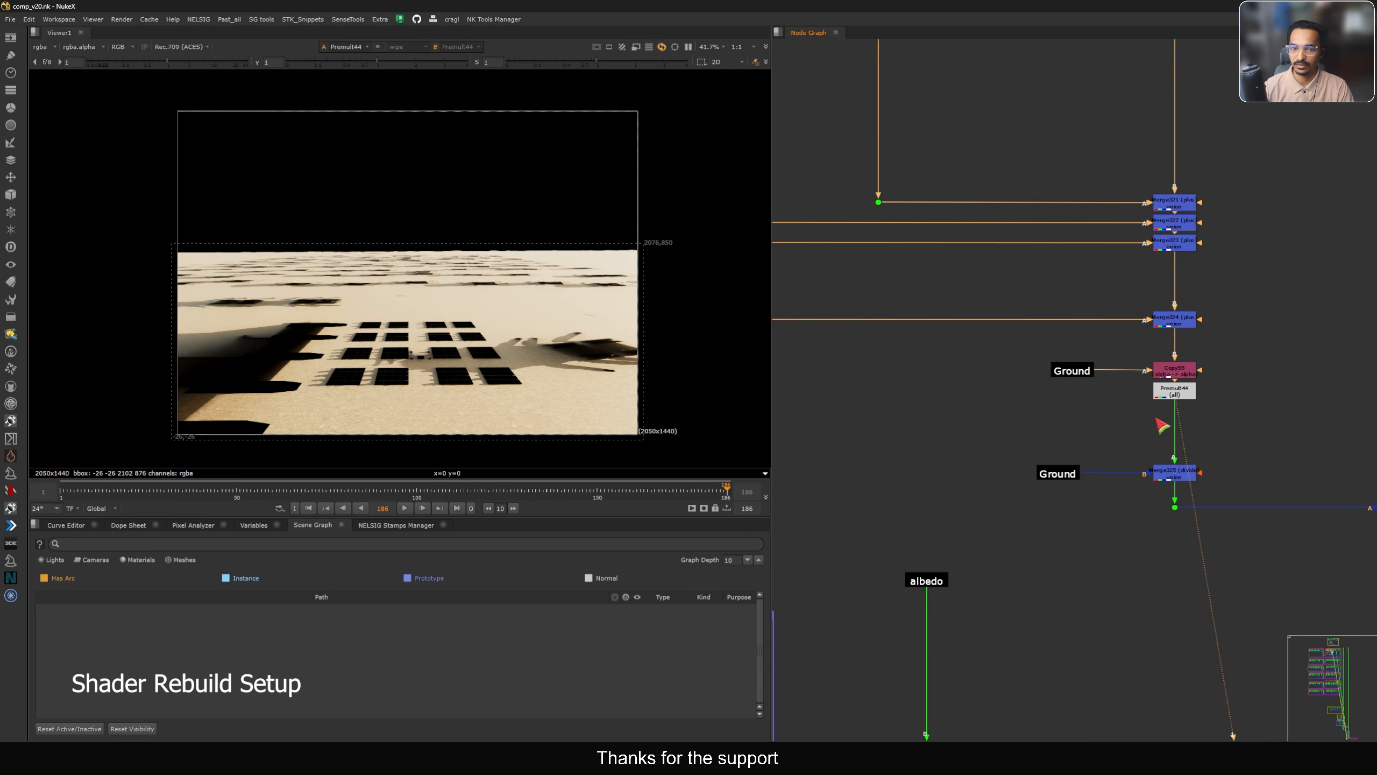
pyautogui.moveTo(1160, 416); pyautogui.dragTo(1096, 388, button='middle')
pyautogui.scroll(1, 1096, 384)
pyautogui.moveTo(1114, 366); pyautogui.dragTo(1115, 374)
pyautogui.click(1116, 461)
pyautogui.press('1')
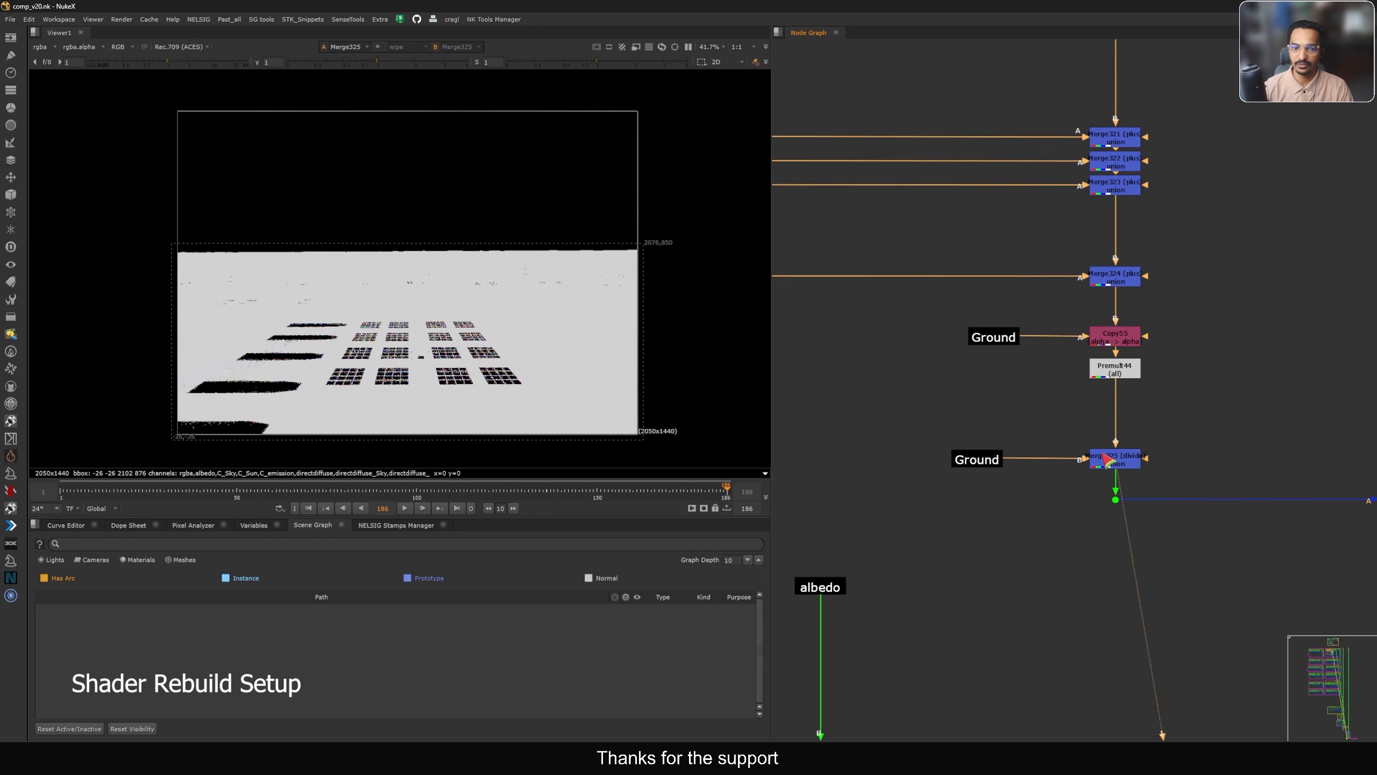
# Display the two multiply merges, Merge331 and Merge332, where the Ground-divided branches join the main stream
pyautogui.scroll(-6, 1112, 461)
pyautogui.scroll(7, 1065, 426)
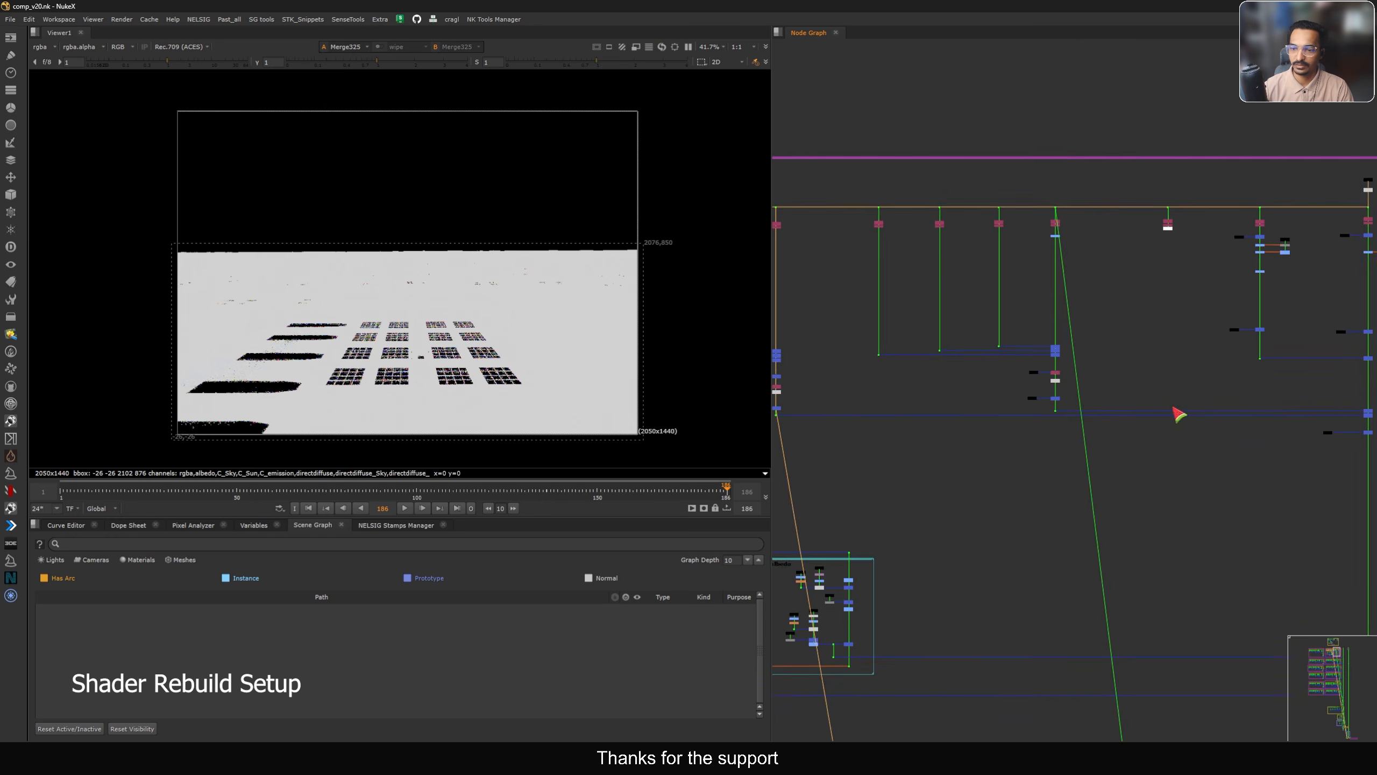
pyautogui.click(1237, 374)
pyautogui.press('1')
pyautogui.click(1240, 390)
pyautogui.press('1')
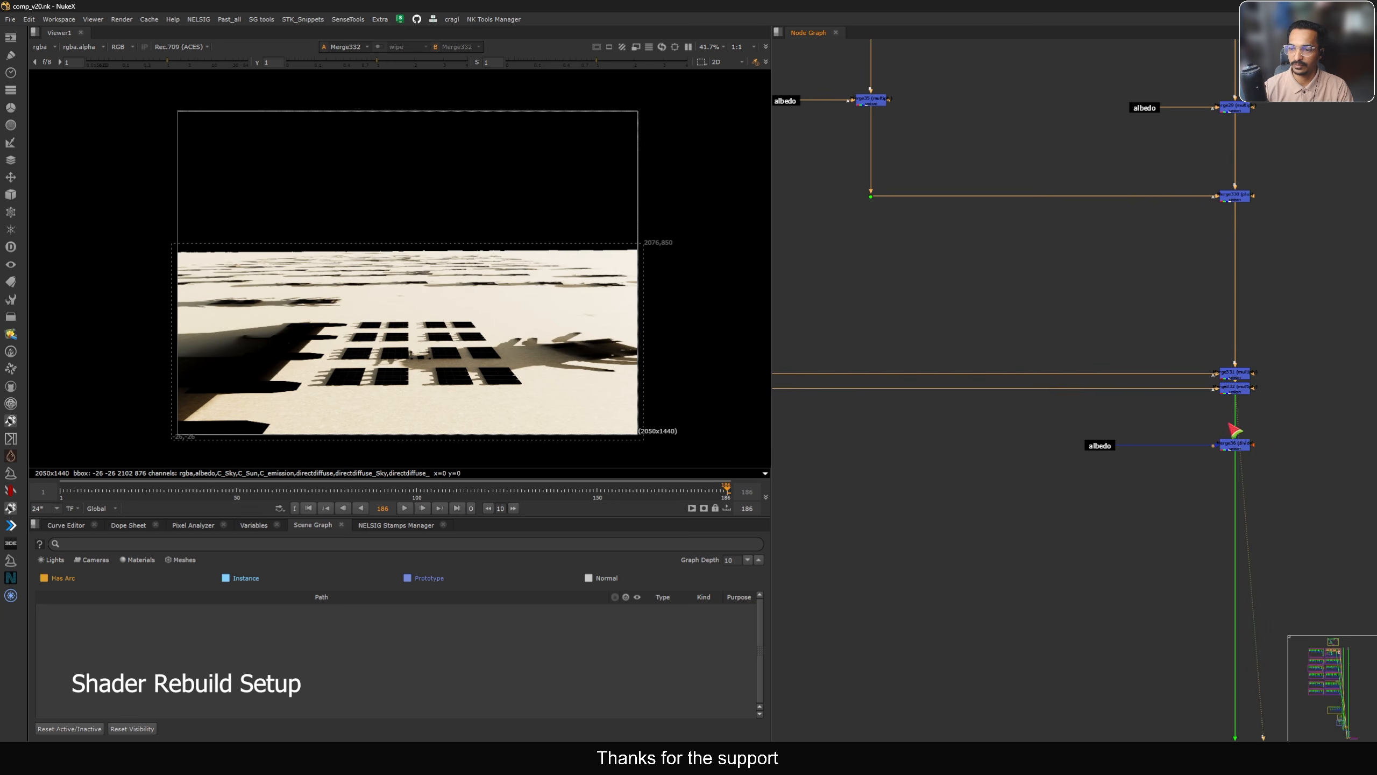
# Examine the node tree around Merge332, from its upstream albedo merges down to the albedo divide
pyautogui.moveTo(1211, 433); pyautogui.dragTo(1122, 434, button='middle')
pyautogui.scroll(-5, 1148, 392)
pyautogui.moveTo(1123, 378); pyautogui.dragTo(1083, 441, button='middle')
pyautogui.scroll(3, 1107, 178)
pyautogui.click(1105, 154)
pyautogui.press('1')
pyautogui.scroll(-4, 1126, 165)
pyautogui.press('1')
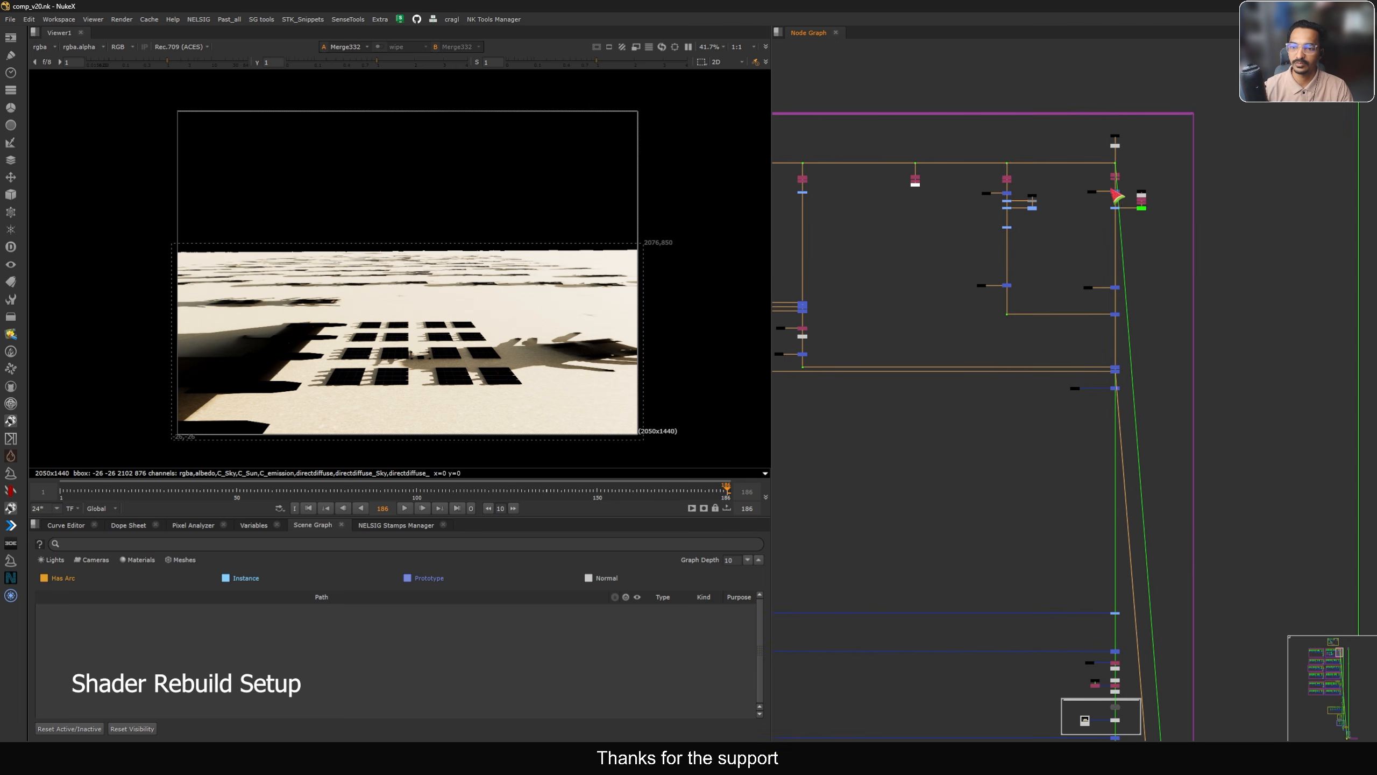
pyautogui.moveTo(1043, 238); pyautogui.dragTo(1072, 249, button='middle')
pyautogui.scroll(-4, 1052, 258)
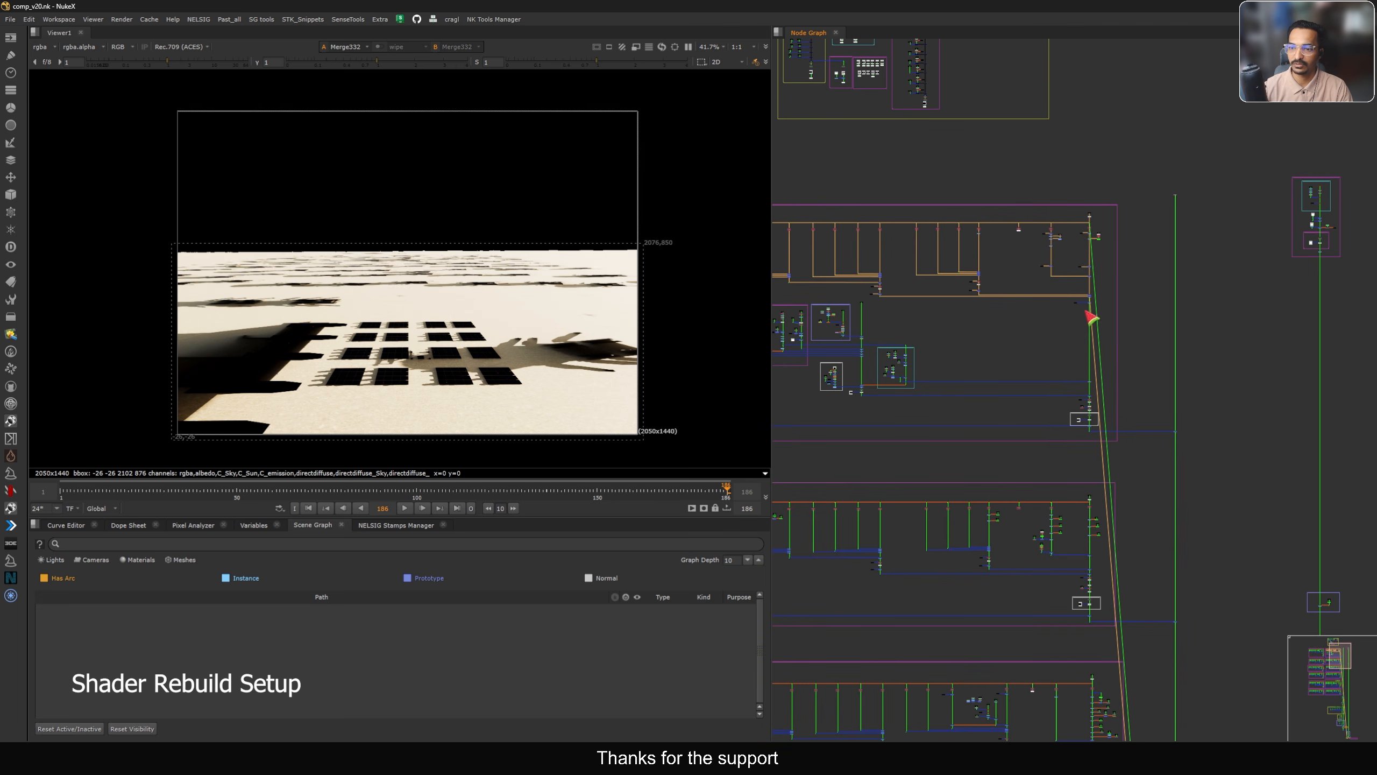
pyautogui.scroll(5, 1086, 312)
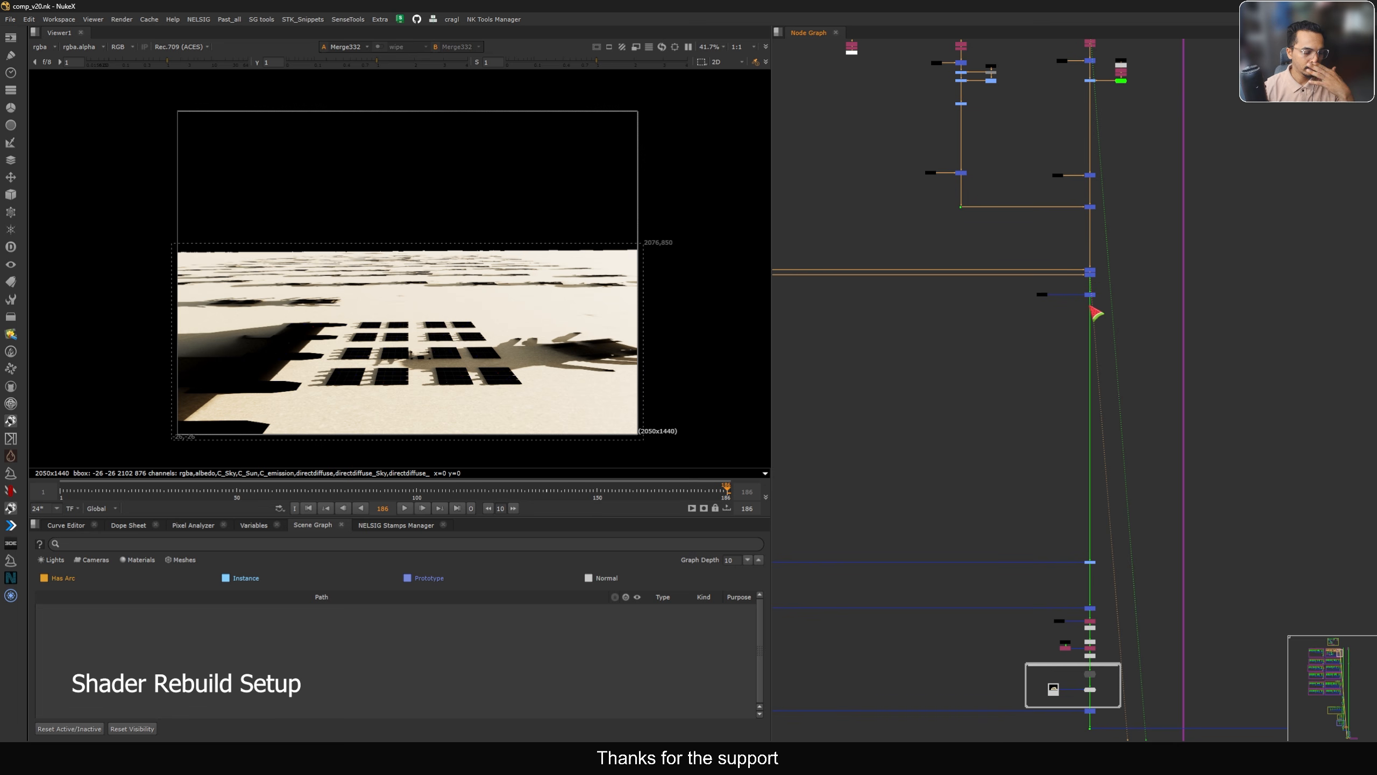
pyautogui.scroll(3, 1090, 309)
pyautogui.scroll(-5, 1098, 299)
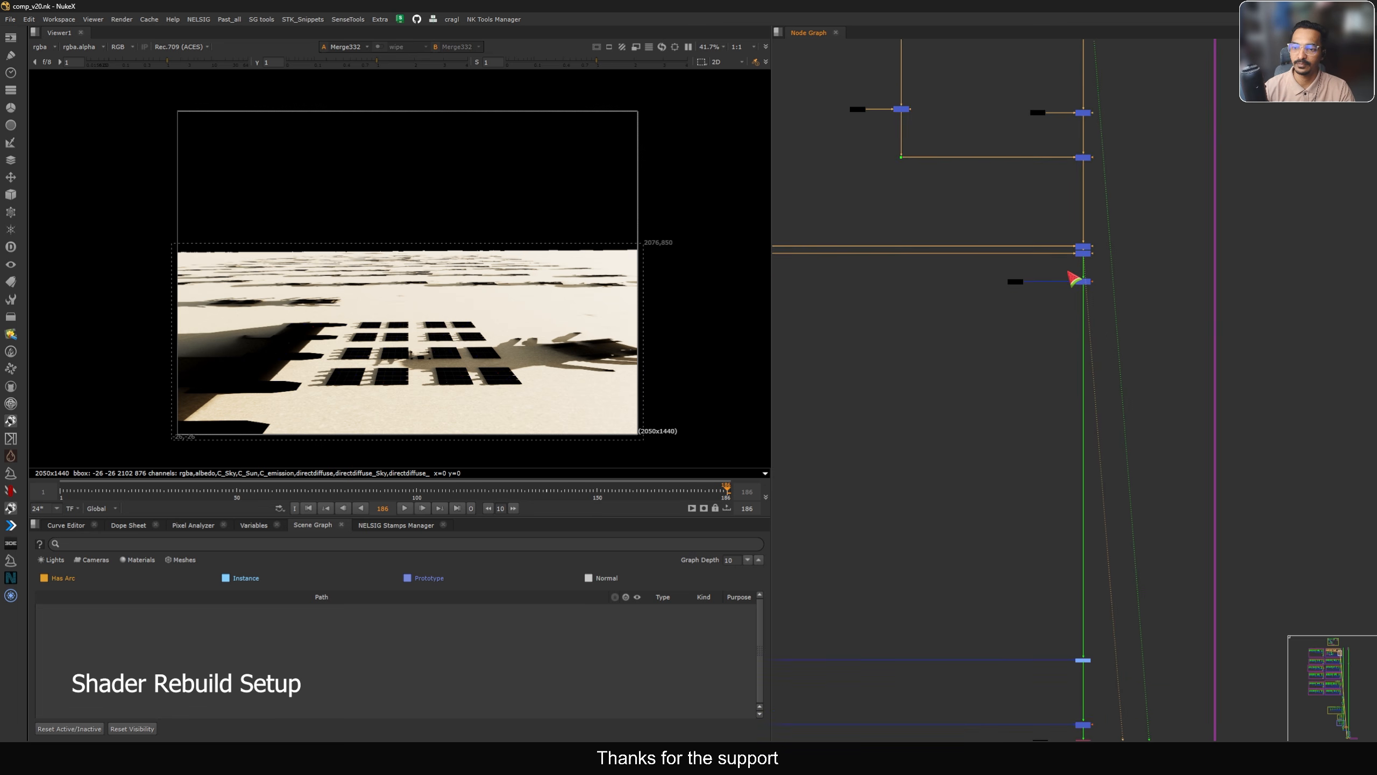
pyautogui.scroll(5, 1168, 307)
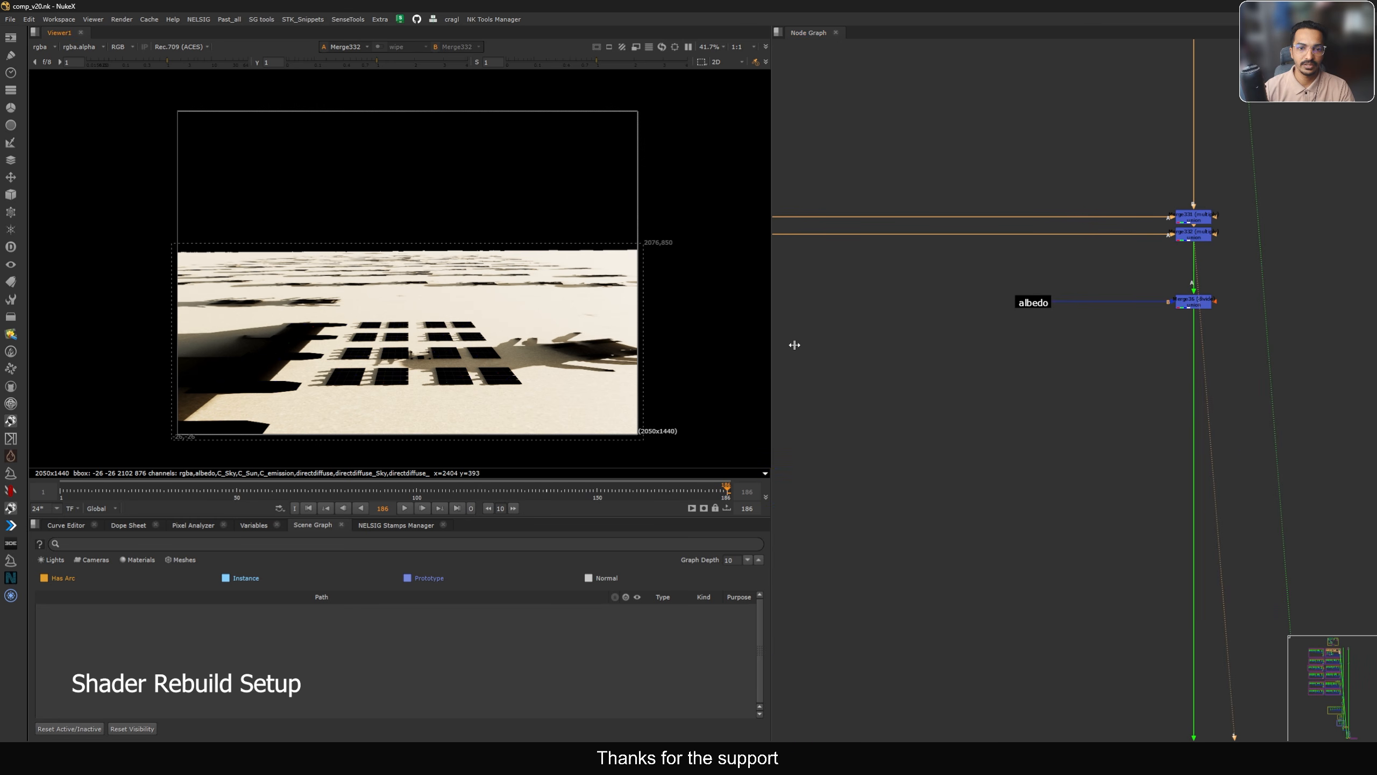
# Display the albedo pass that feeds the divide below Merge332
pyautogui.scroll(-6, 1066, 348)
pyautogui.scroll(8, 1095, 338)
pyautogui.moveTo(916, 339); pyautogui.dragTo(952, 339)
pyautogui.press('1')
pyautogui.click(887, 384)
pyautogui.click(939, 323)
pyautogui.scroll(-6, 935, 319)
pyautogui.scroll(-5, 1062, 492)
pyautogui.scroll(1, 893, 268)
pyautogui.scroll(8, 1076, 480)
# Display the albedo divide Merge36 and switch it off and on to compare its effect
pyautogui.click(1058, 359)
pyautogui.press('1')
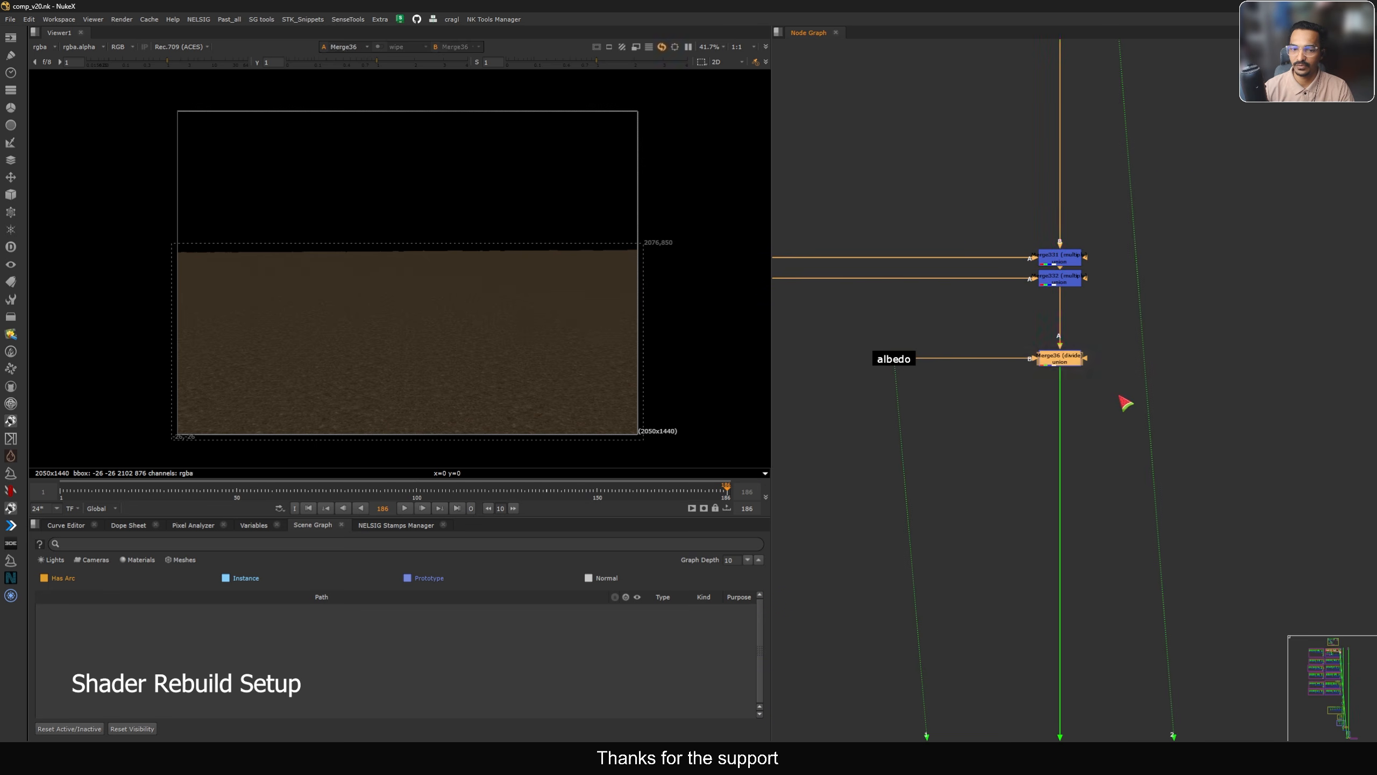
pyautogui.press('d')
pyautogui.press('d')
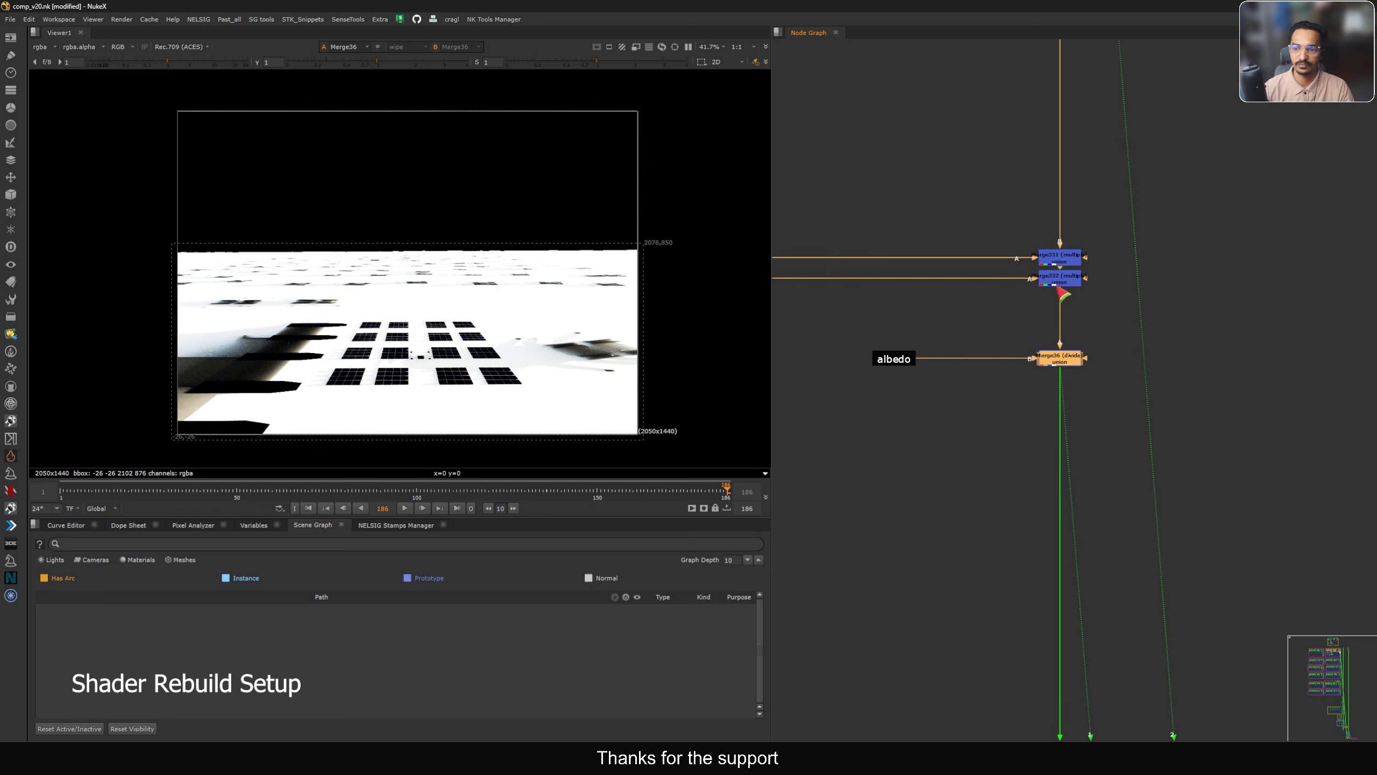
pyautogui.scroll(-3, 1059, 358)
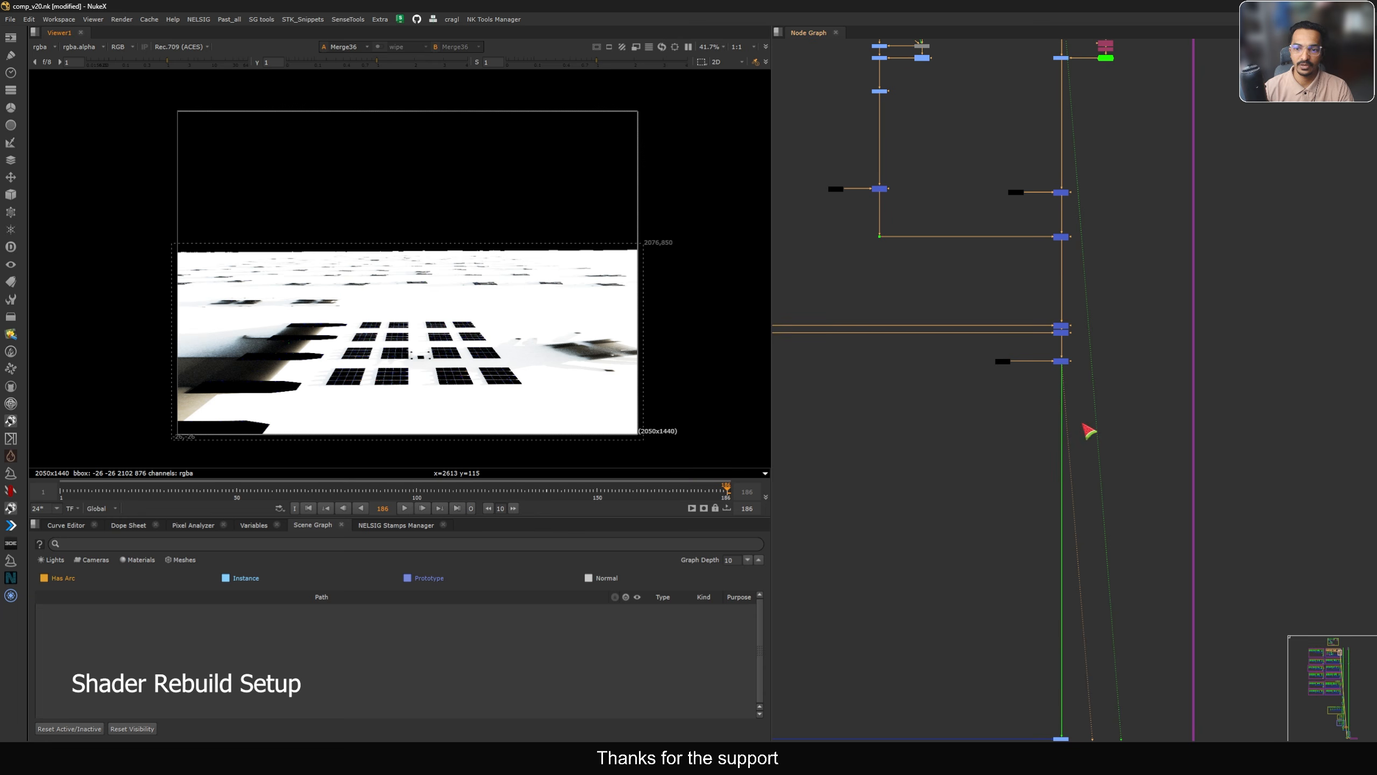
# Display Grade107 and Merge37 further down the stream, and switch Merge37 off and on to compare
pyautogui.scroll(-4, 1082, 372)
pyautogui.scroll(5, 1100, 372)
pyautogui.scroll(3, 1139, 521)
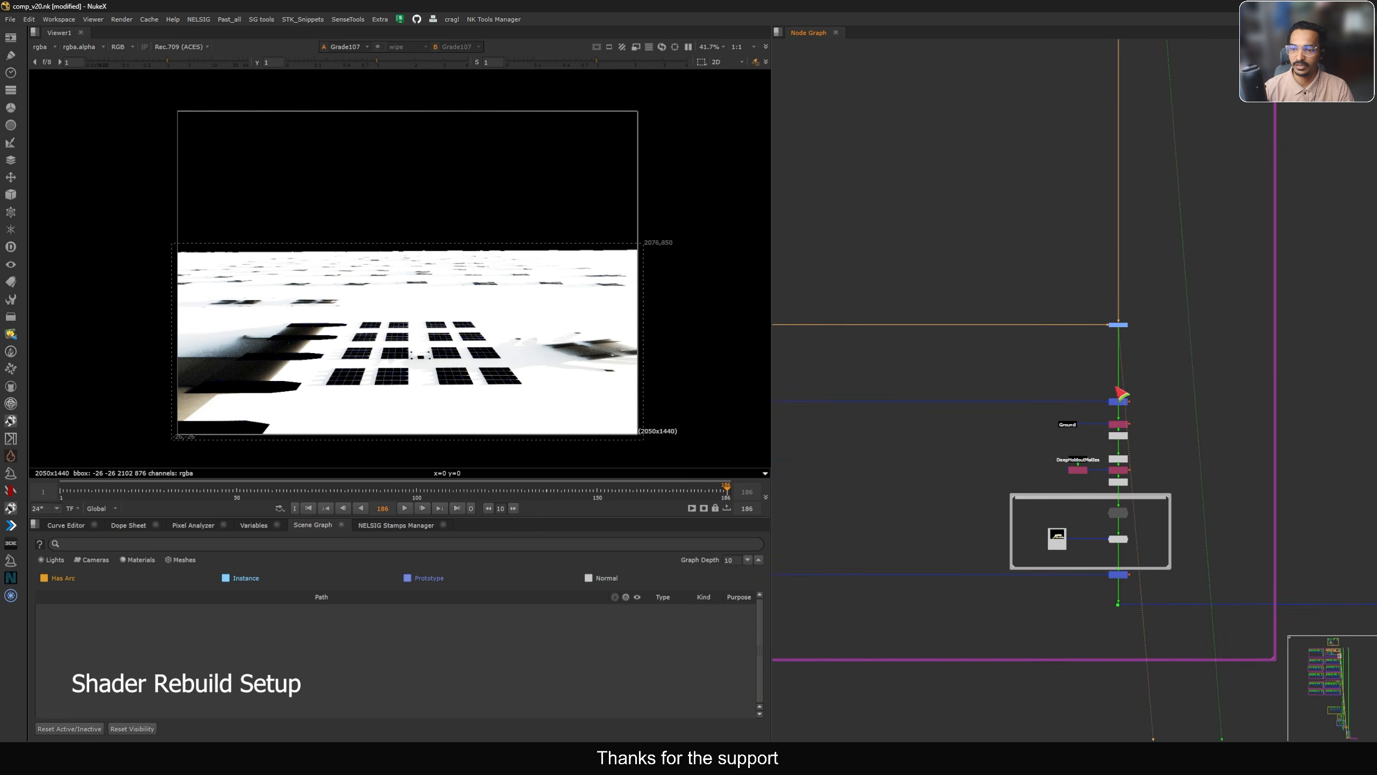
pyautogui.click(1126, 416)
pyautogui.press('1')
pyautogui.press('d')
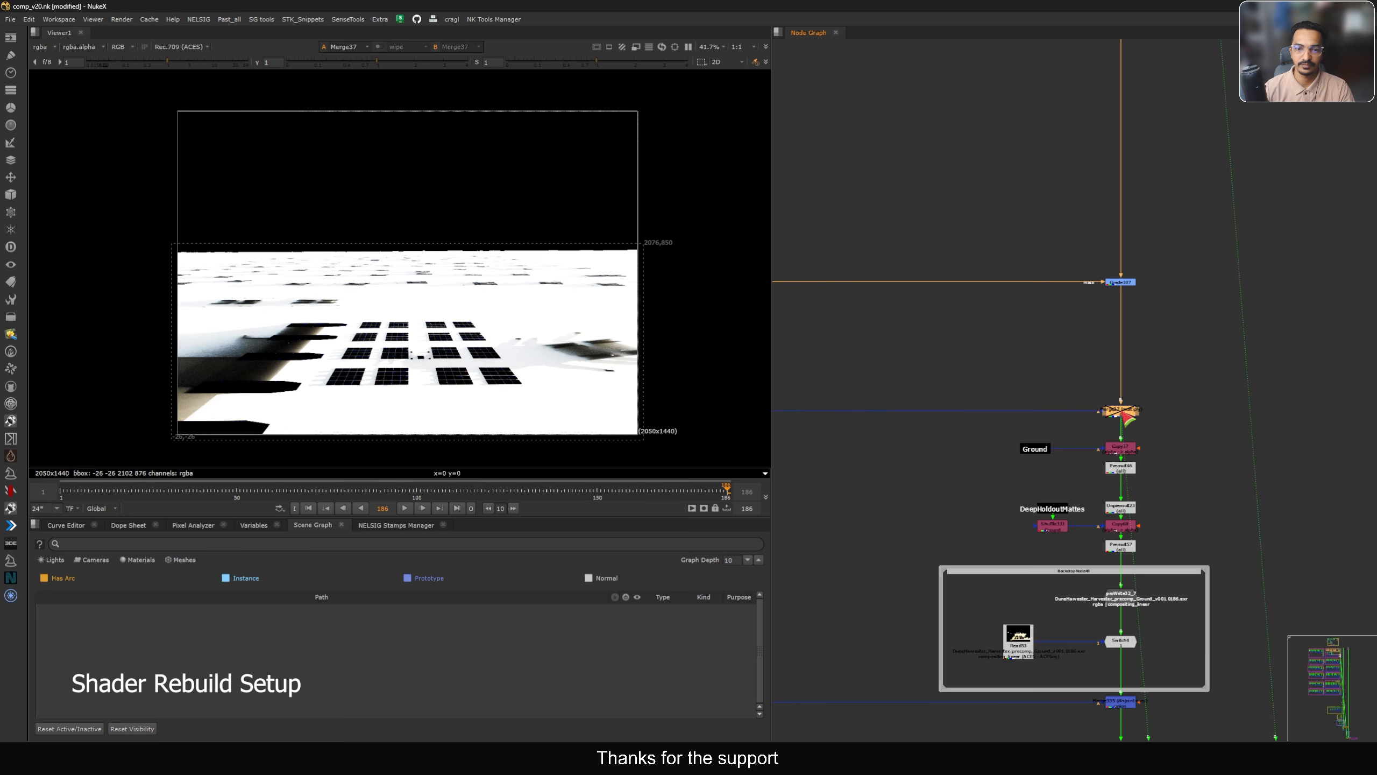
pyautogui.press('d')
# Display Expression3 below the box merge and examine the box on the ground up close
pyautogui.scroll(-6, 1129, 414)
pyautogui.moveTo(851, 374)
pyautogui.mouseDown(button='middle')
pyautogui.moveTo(1017, 378)
pyautogui.moveTo(1155, 424)
pyautogui.mouseUp(button='middle')
pyautogui.scroll(5, 985, 235)
pyautogui.moveTo(963, 212); pyautogui.dragTo(1056, 264)
pyautogui.scroll(-3, 1061, 272)
pyautogui.scroll(6, 1048, 399)
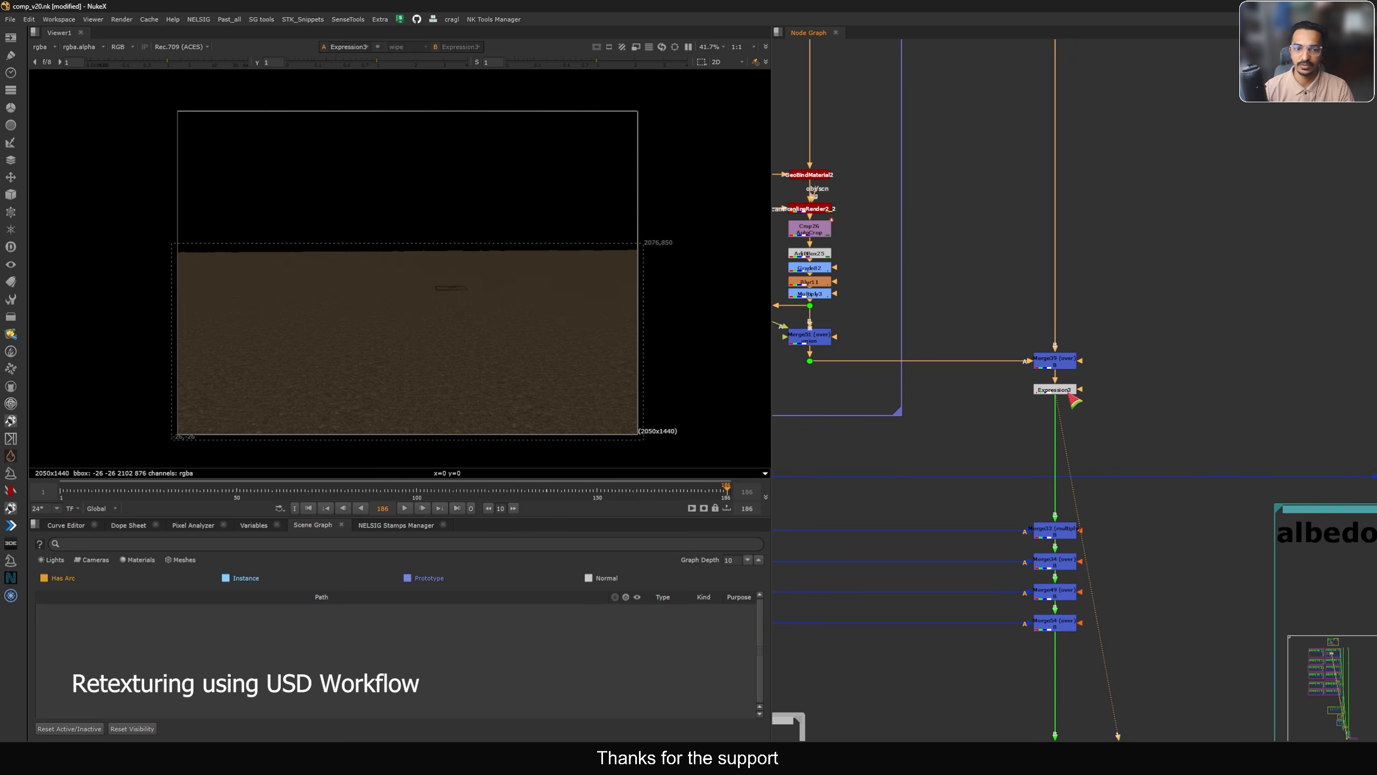
pyautogui.scroll(8, 452, 308)
pyautogui.scroll(-4, 939, 345)
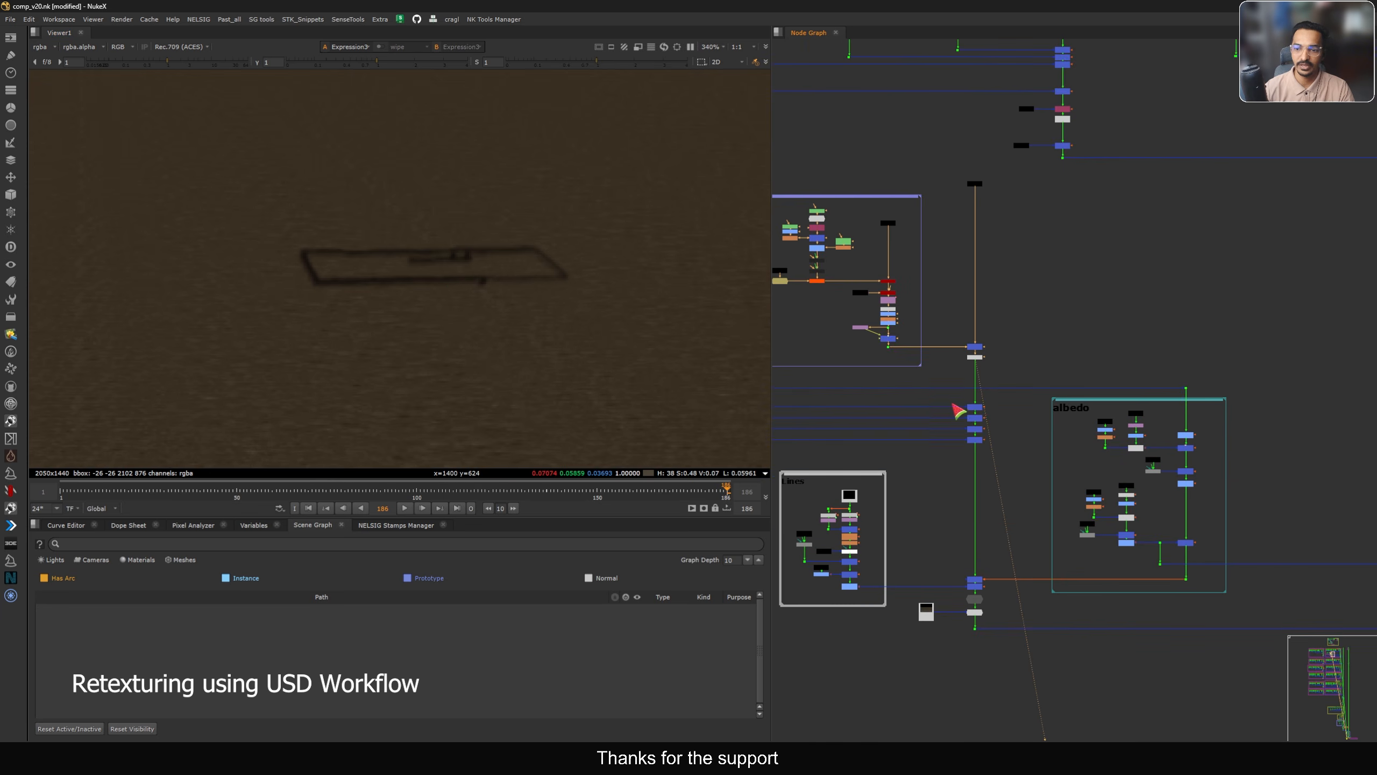
# Display Merge33 and Merge34 in the albedo retexturing chain to compare their results
pyautogui.scroll(3, 970, 417)
pyautogui.press('1')
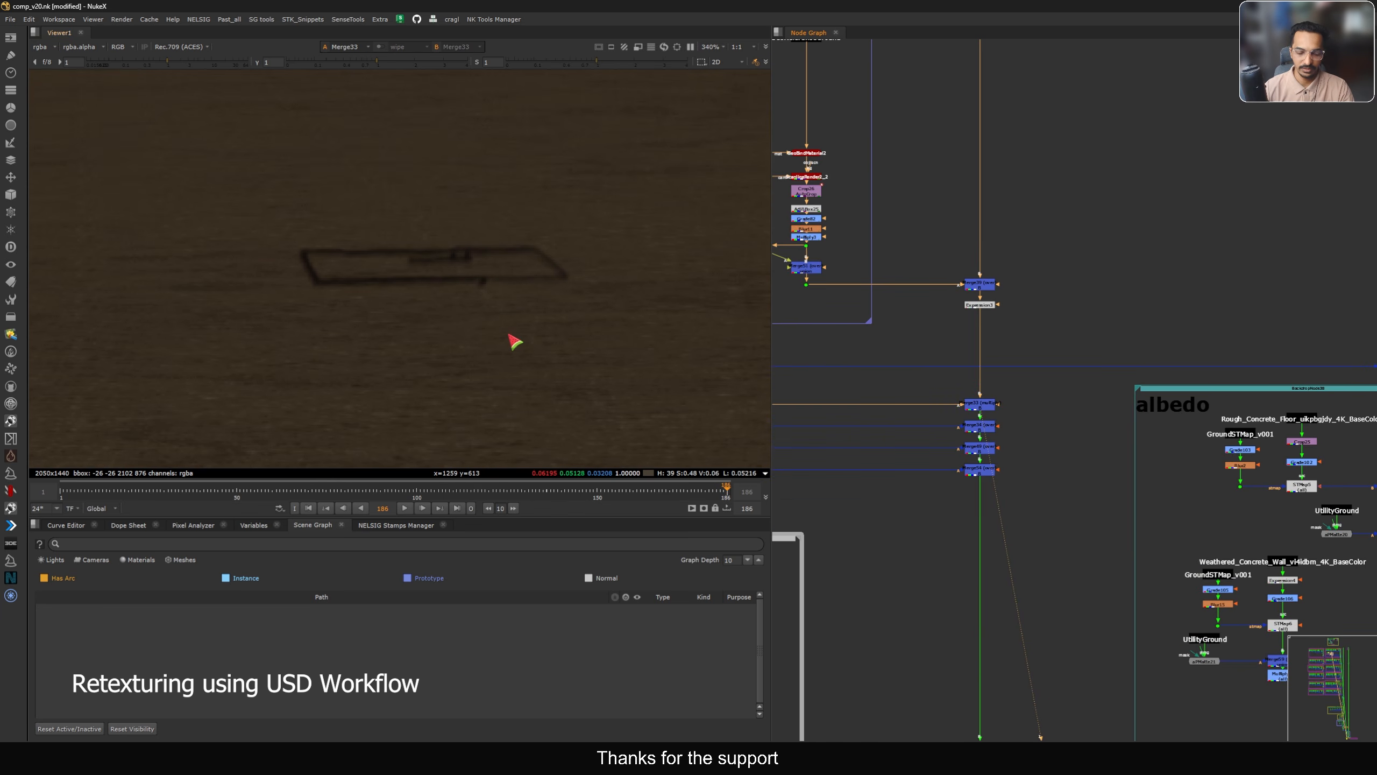
pyautogui.scroll(-7, 507, 341)
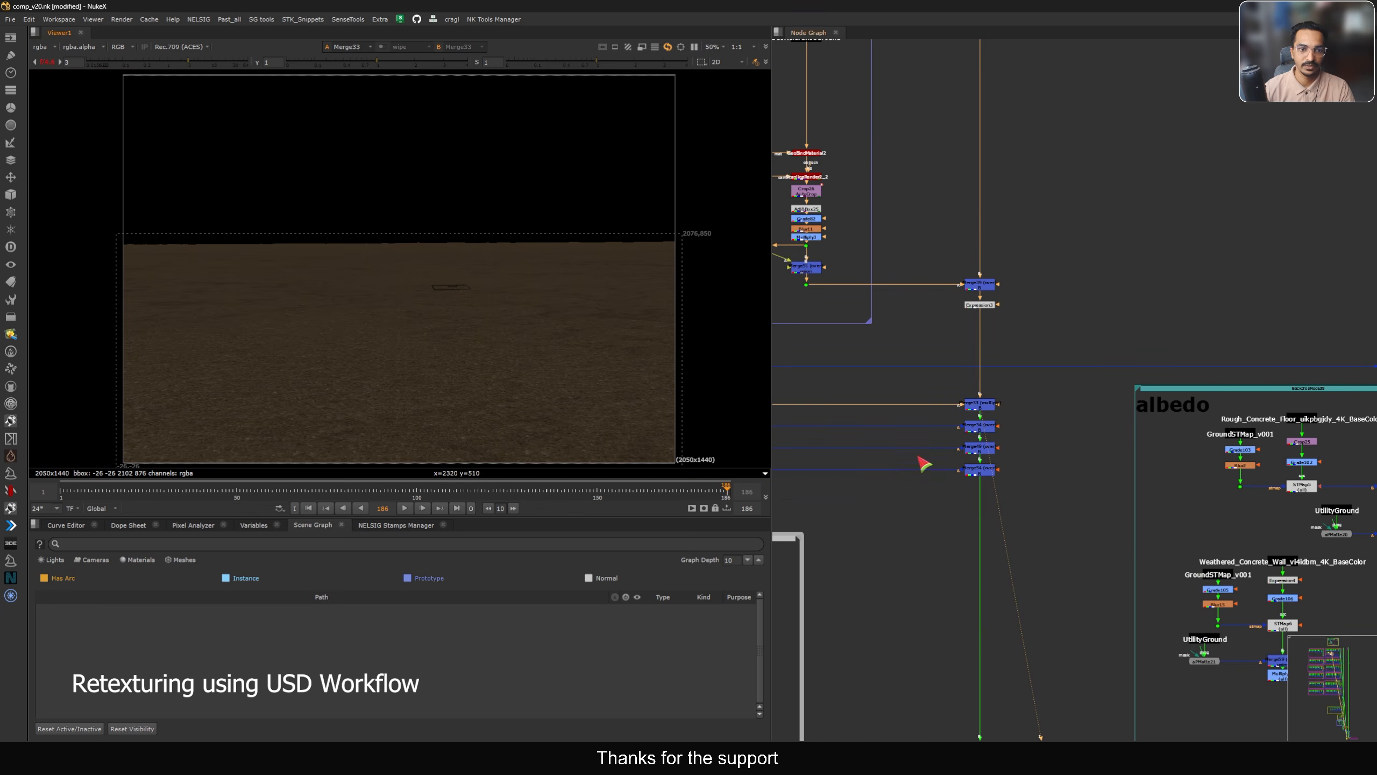
pyautogui.moveTo(957, 426); pyautogui.dragTo(991, 393, button='middle')
pyautogui.click(1015, 372)
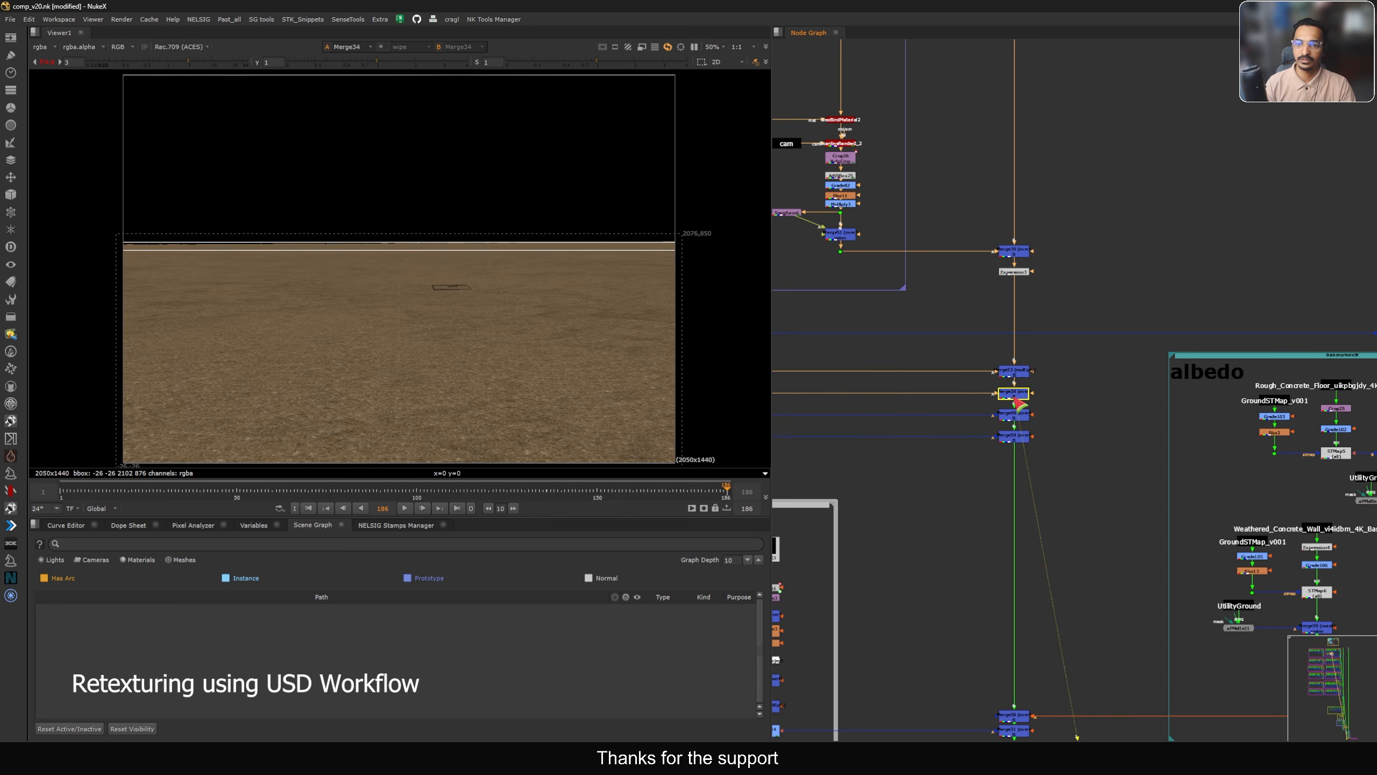
# Display the Soil_Ground_vmbhddhg_4K_AO texture, reset the viewer exposure and fit the image
pyautogui.scroll(-8, 916, 154)
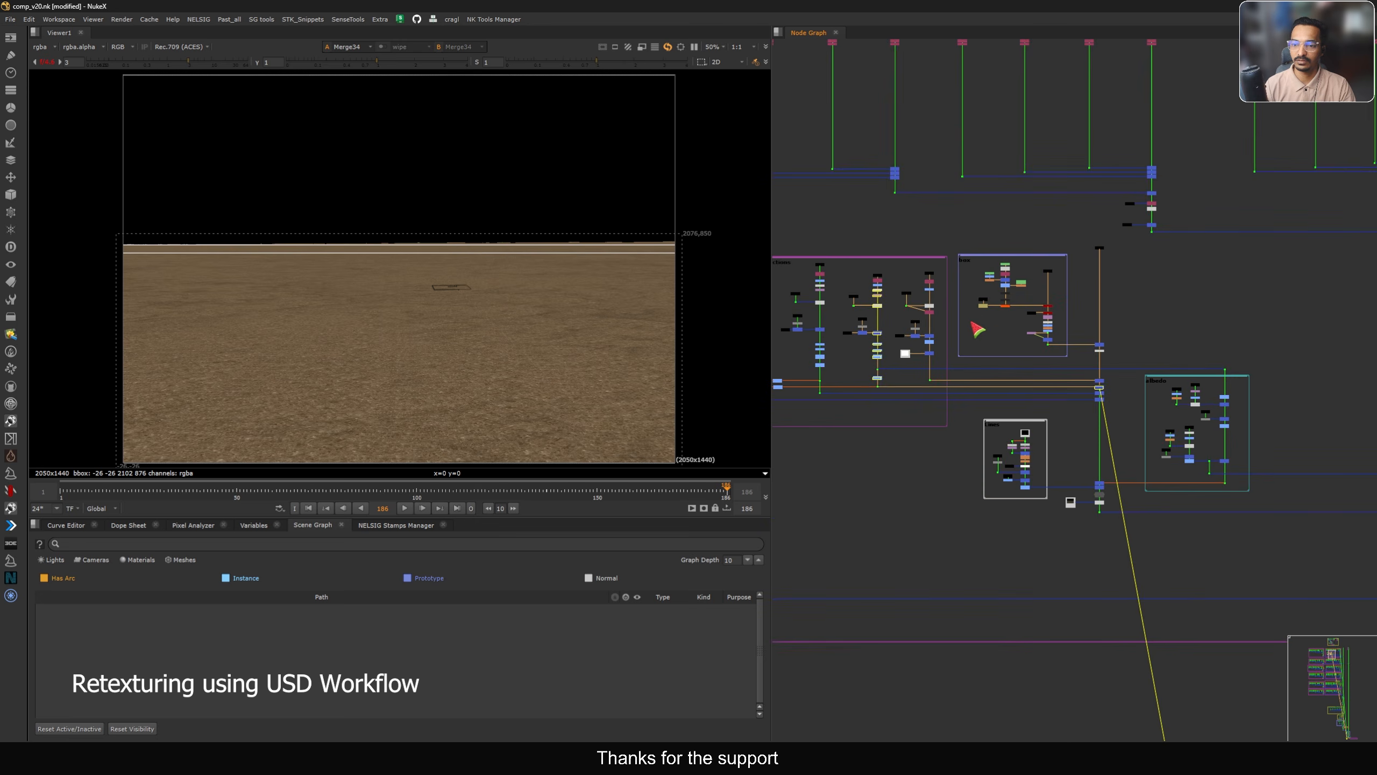
pyautogui.scroll(10, 928, 287)
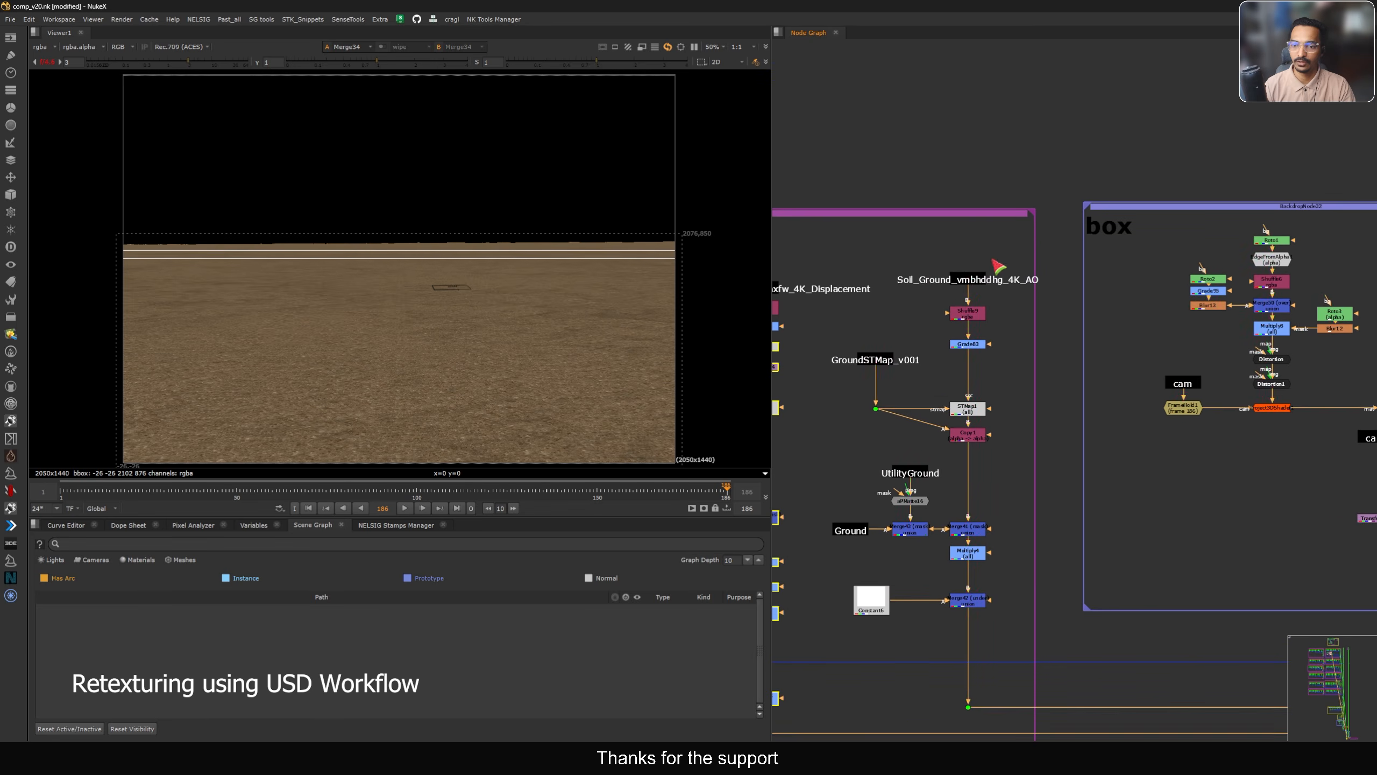
pyautogui.moveTo(918, 331); pyautogui.dragTo(946, 299, button='middle')
pyautogui.press('1')
pyautogui.click(1055, 234)
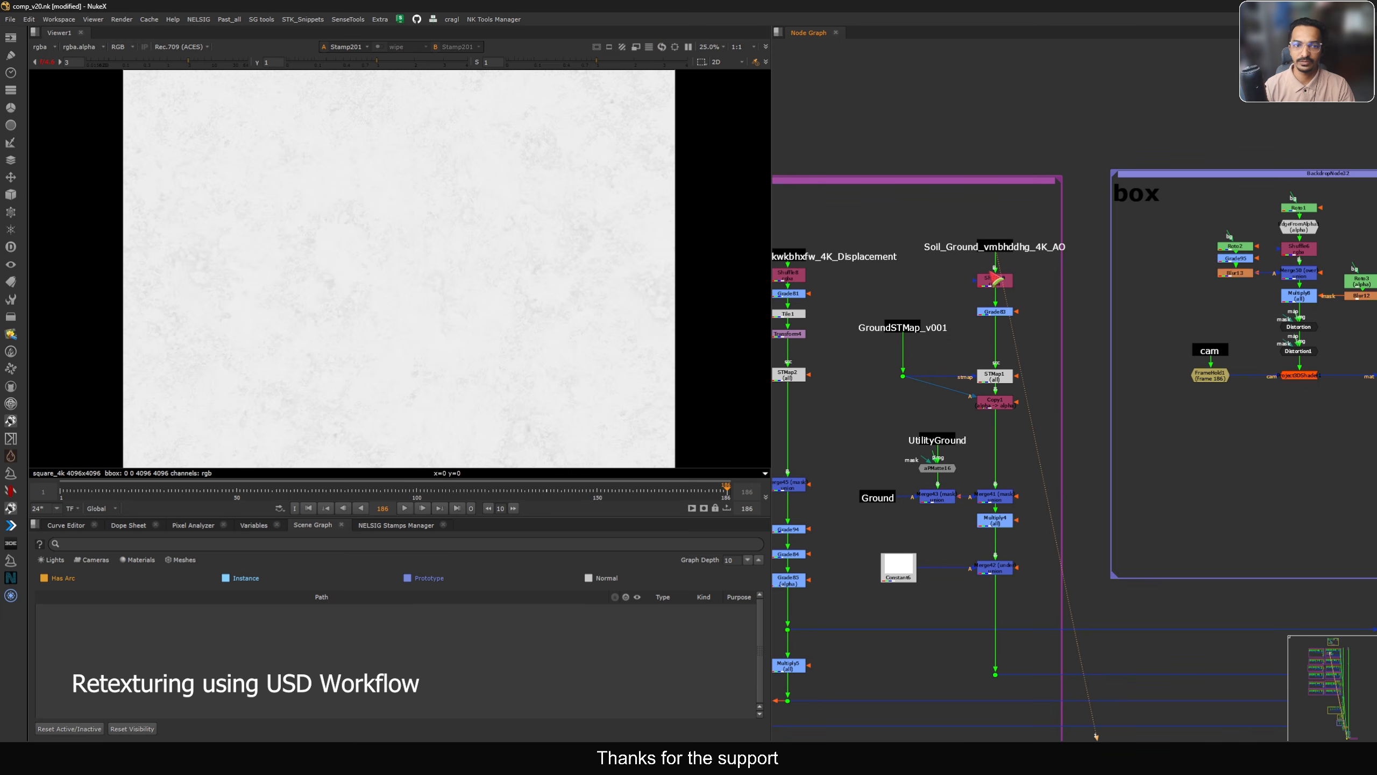
pyautogui.click(166, 64)
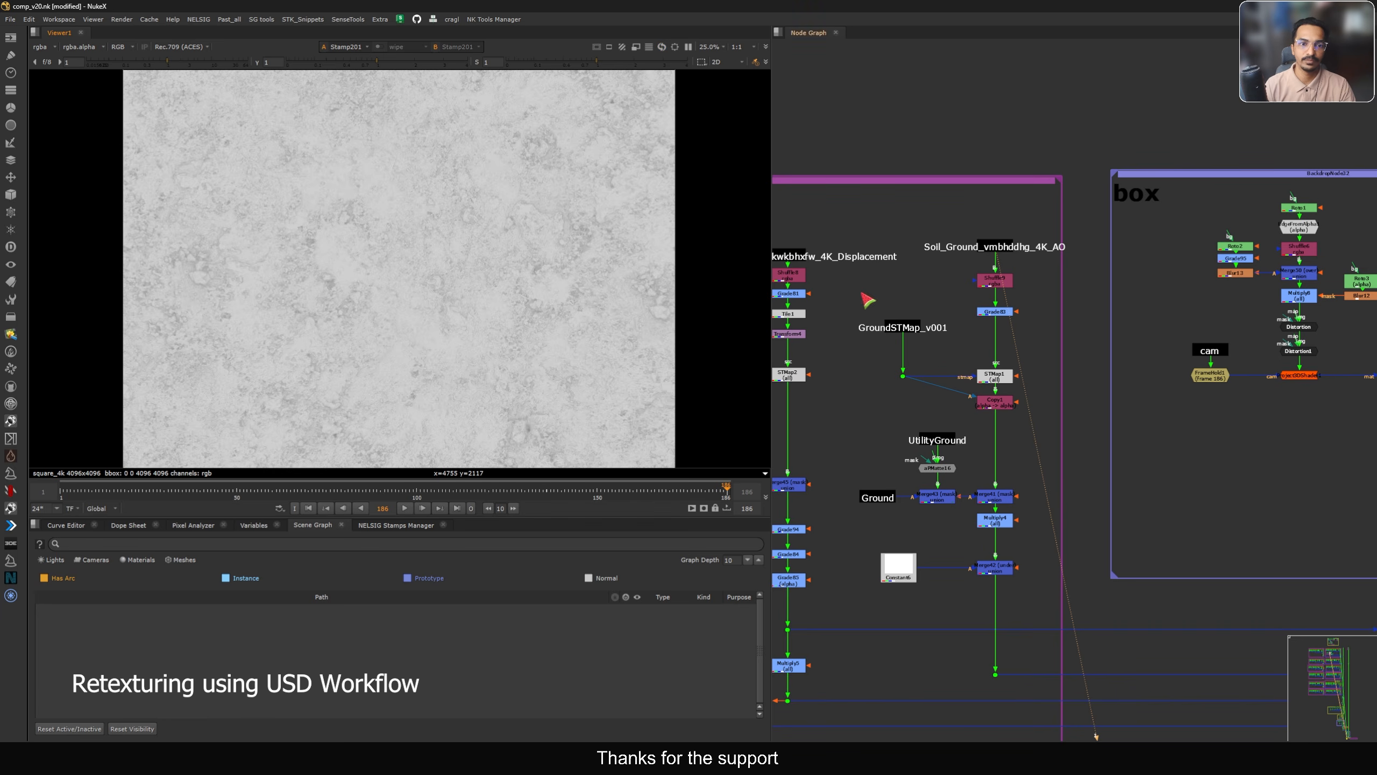
pyautogui.press('f')
pyautogui.click(941, 251)
# Display the shuffle and grade below the soil AO texture, followed by the GroundSTMap_v001 input
pyautogui.scroll(3, 1006, 249)
pyautogui.moveTo(995, 291); pyautogui.dragTo(994, 282)
pyautogui.press('1')
pyautogui.moveTo(987, 332); pyautogui.dragTo(987, 327)
pyautogui.press('1')
pyautogui.moveTo(965, 381); pyautogui.dragTo(990, 302, button='middle')
pyautogui.moveTo(931, 273); pyautogui.dragTo(827, 352)
pyautogui.press('1')
pyautogui.moveTo(875, 332); pyautogui.dragTo(892, 341, button='middle')
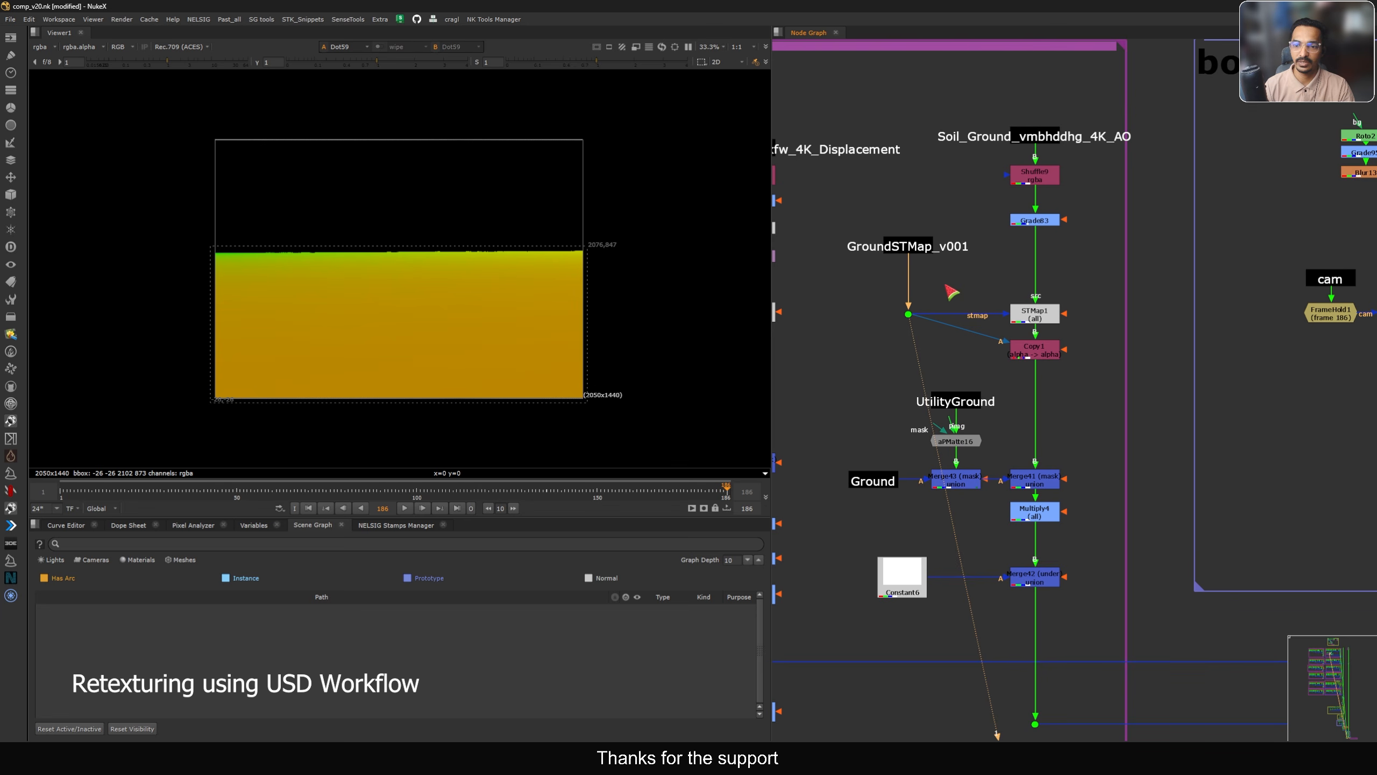
# Display STMap1 and Copy1 to check the soil AO texture projected on the ground
pyautogui.click(1047, 320)
pyautogui.press('1')
pyautogui.scroll(2, 1057, 325)
pyautogui.scroll(1, 1061, 327)
pyautogui.click(1049, 320)
pyautogui.click(1033, 356)
pyautogui.press('1')
# Display the alpha channel of aPMatte16 below UtilityGround
pyautogui.moveTo(936, 494); pyautogui.dragTo(946, 327, button='middle')
pyautogui.click(944, 323)
pyautogui.press('1')
pyautogui.press('a')
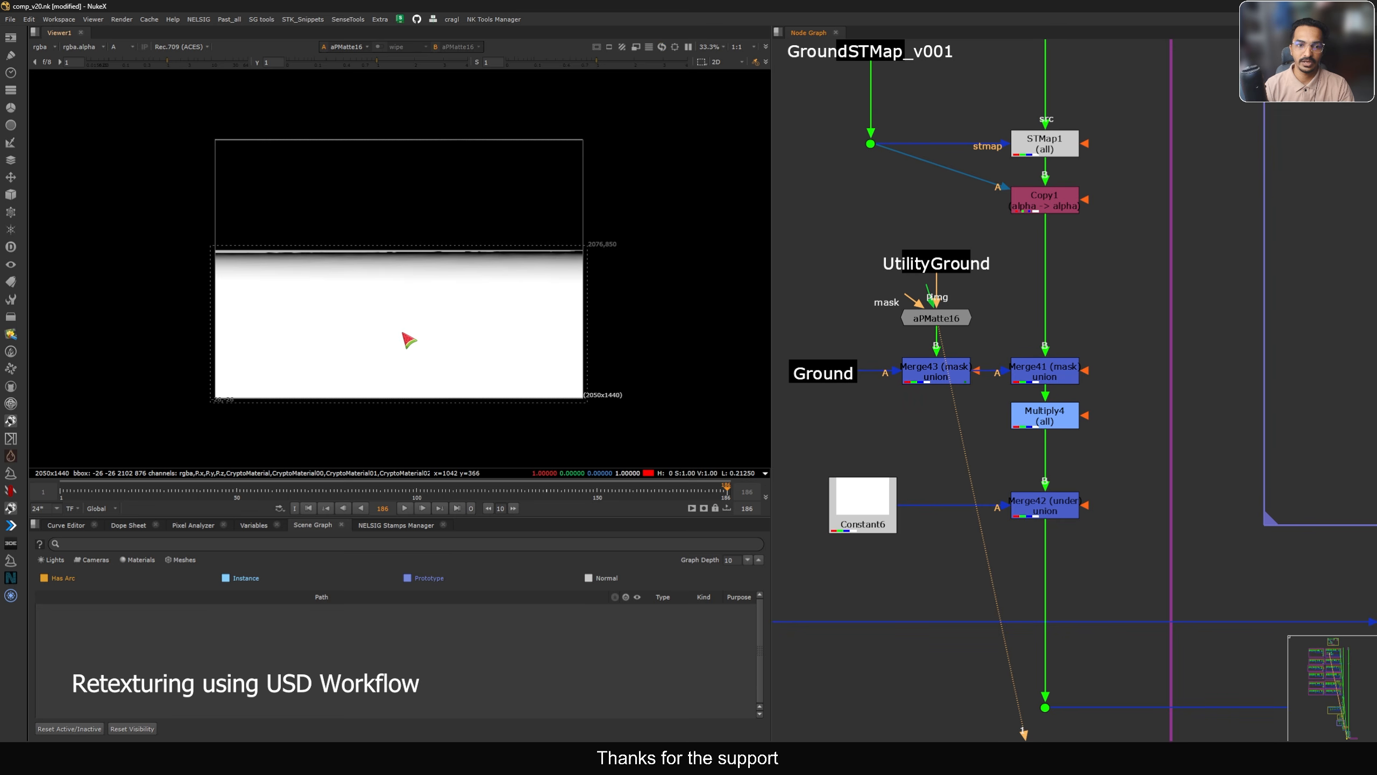
# Display the mask merges Merge43 and Merge41, and return the viewer to the colour channels
pyautogui.click(944, 374)
pyautogui.press('1')
pyautogui.click(1046, 377)
pyautogui.press('1')
pyautogui.press('a')
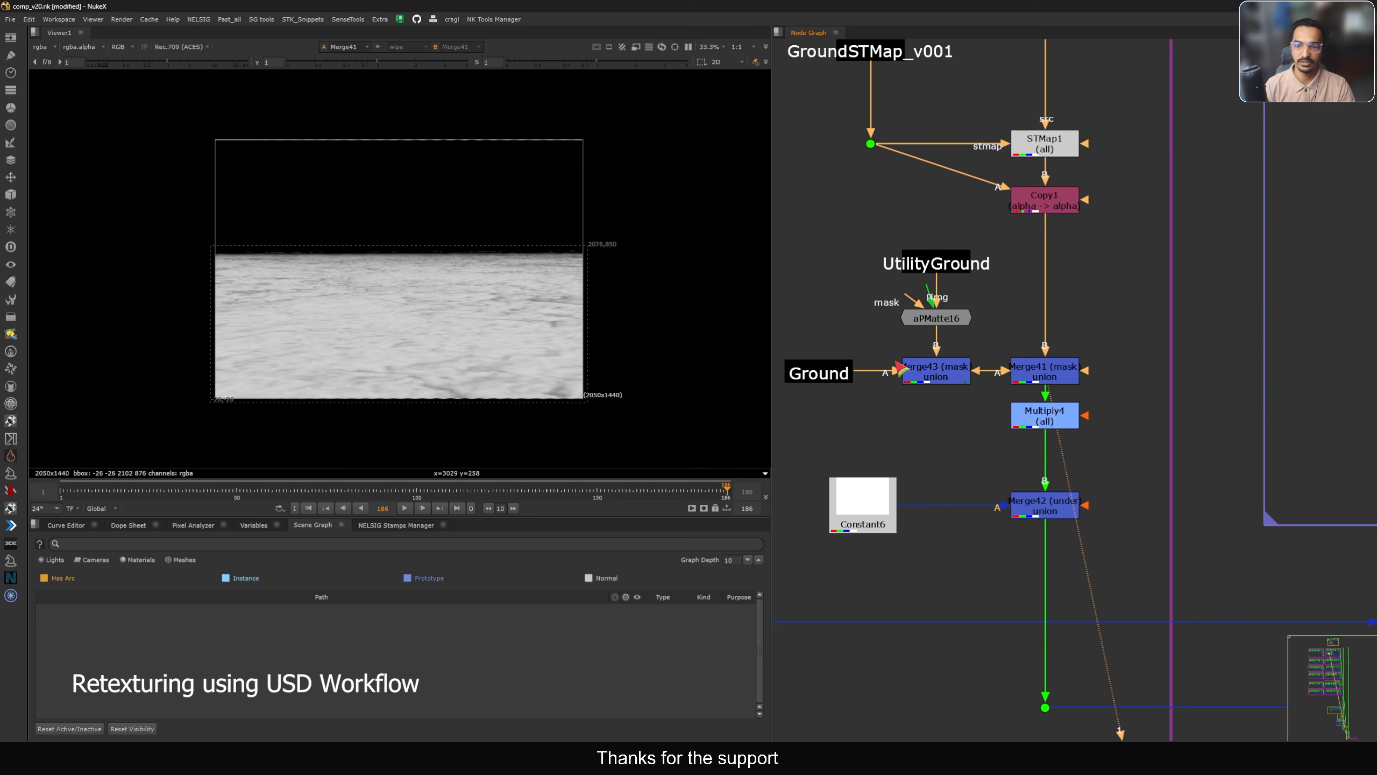
# Display Multiply4, Constant6 and the under merge Merge42 in turn
pyautogui.click(1049, 416)
pyautogui.press('1')
pyautogui.moveTo(1022, 473); pyautogui.dragTo(1021, 406, button='middle')
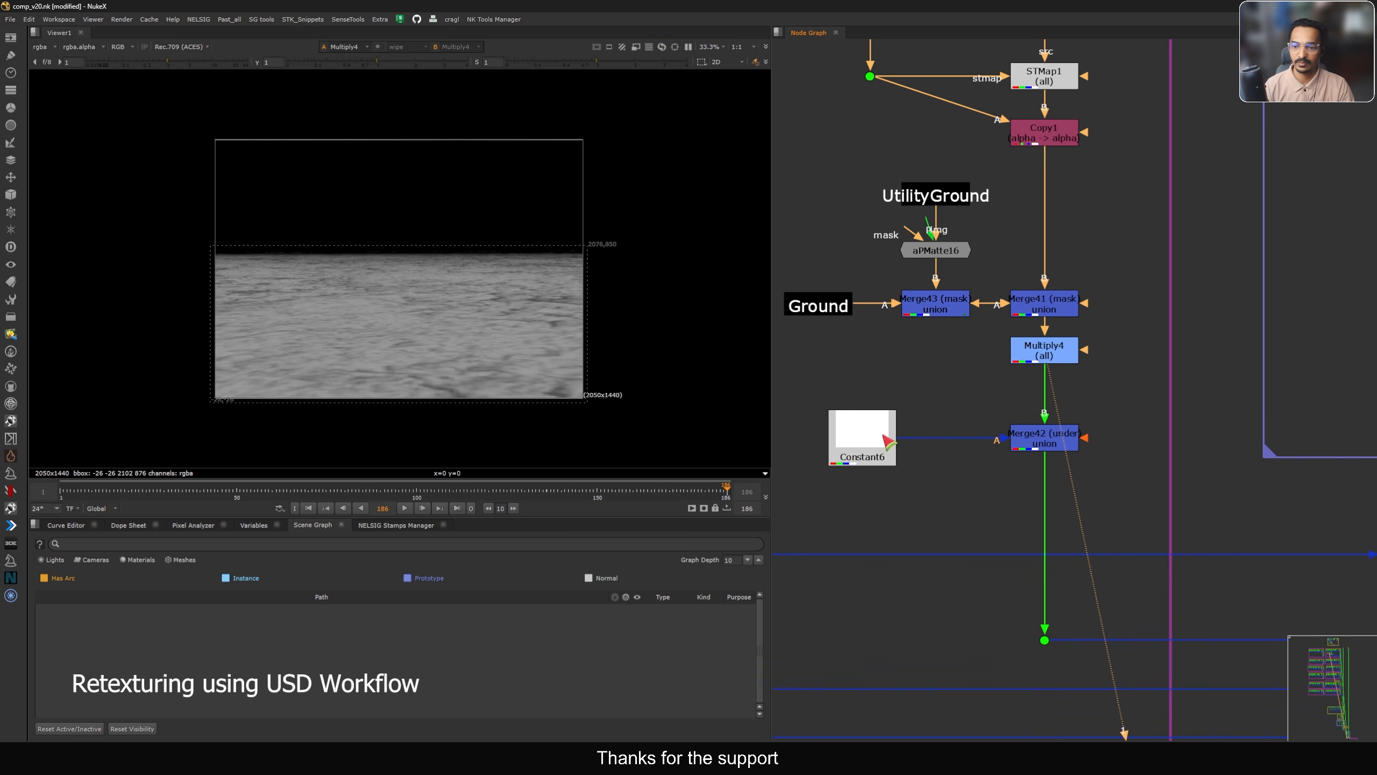
pyautogui.click(863, 443)
pyautogui.press('1')
pyautogui.click(1050, 432)
pyautogui.press('1')
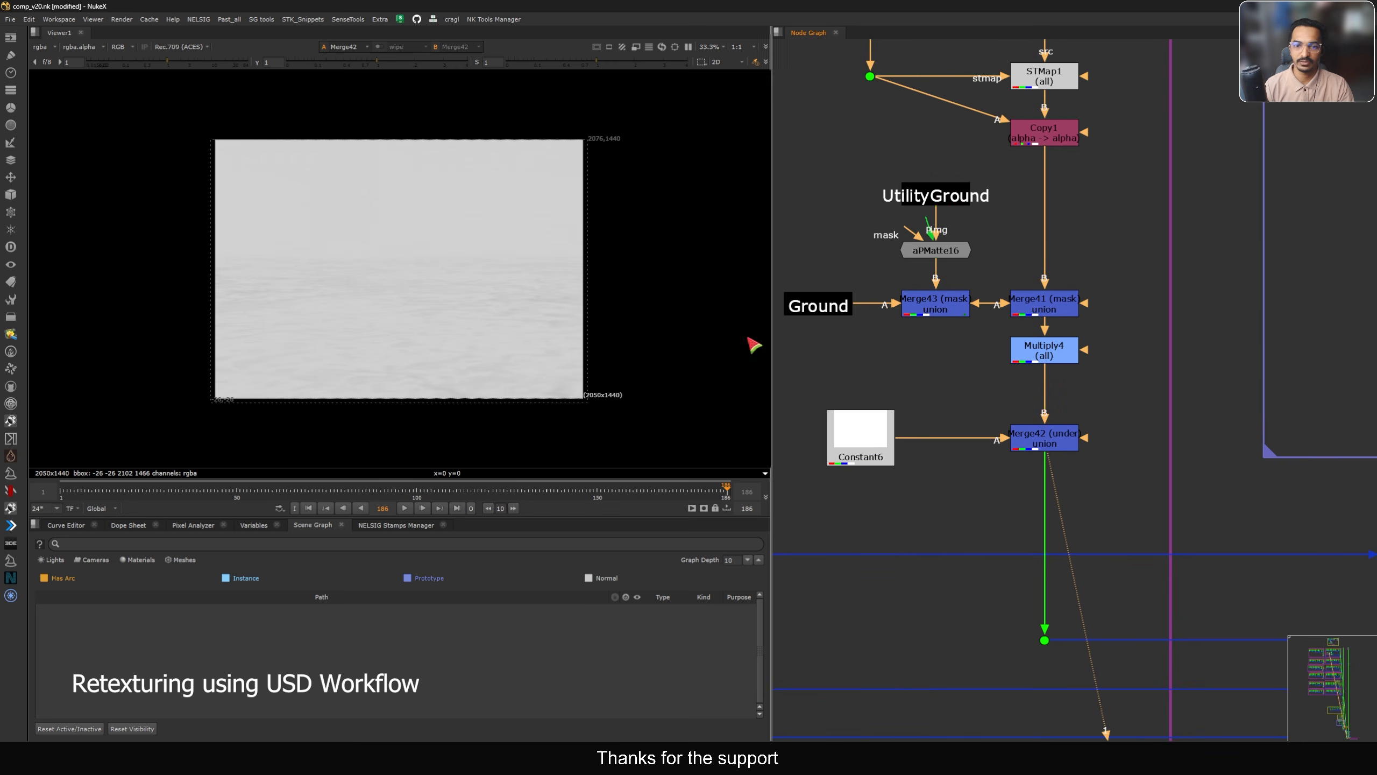
# Return to the main albedo chain and display the multiply Merge33 and the over merge Merge34
pyautogui.scroll(-6, 1022, 423)
pyautogui.moveTo(1092, 517); pyautogui.dragTo(893, 421, button='middle')
pyautogui.moveTo(1126, 410); pyautogui.dragTo(853, 384, button='middle')
pyautogui.scroll(5, 996, 387)
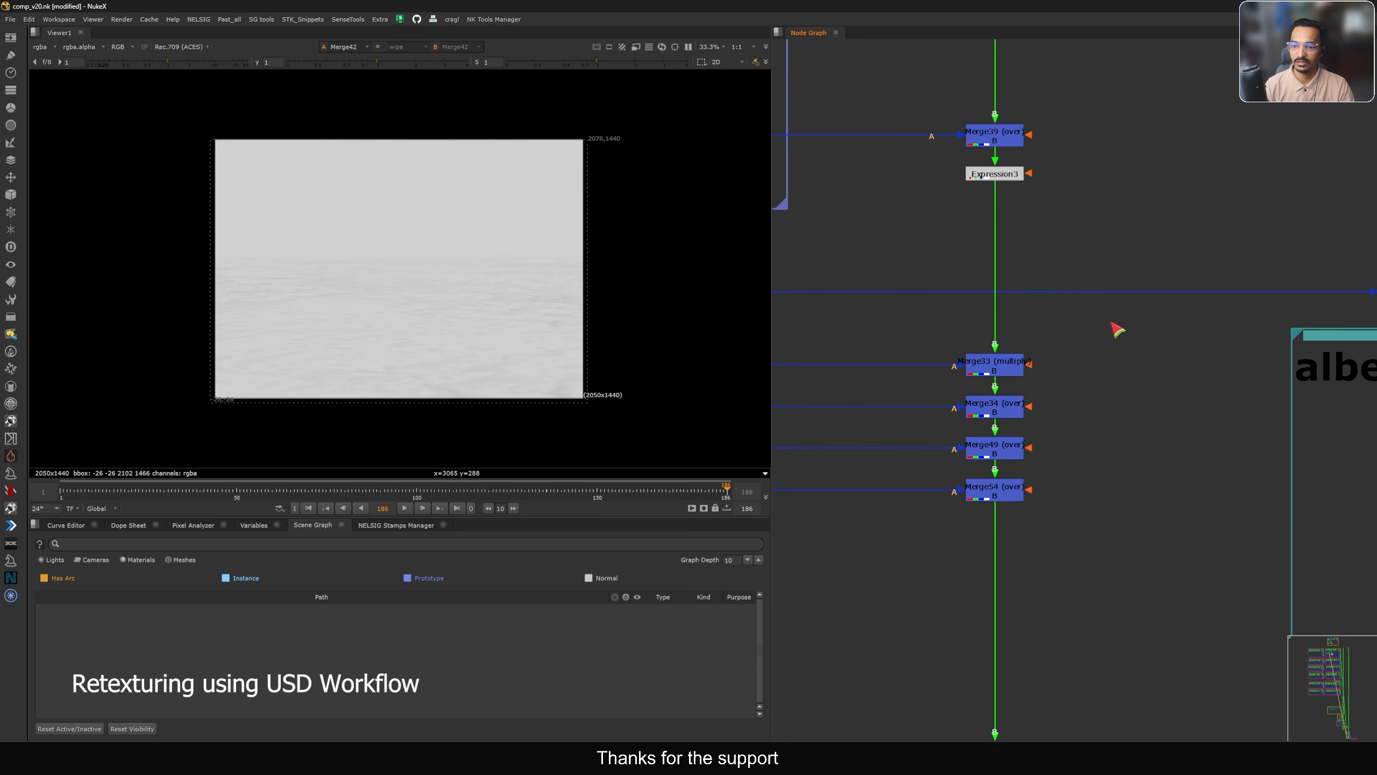
pyautogui.click(992, 365)
pyautogui.press('1')
pyautogui.click(1005, 408)
pyautogui.press('1')
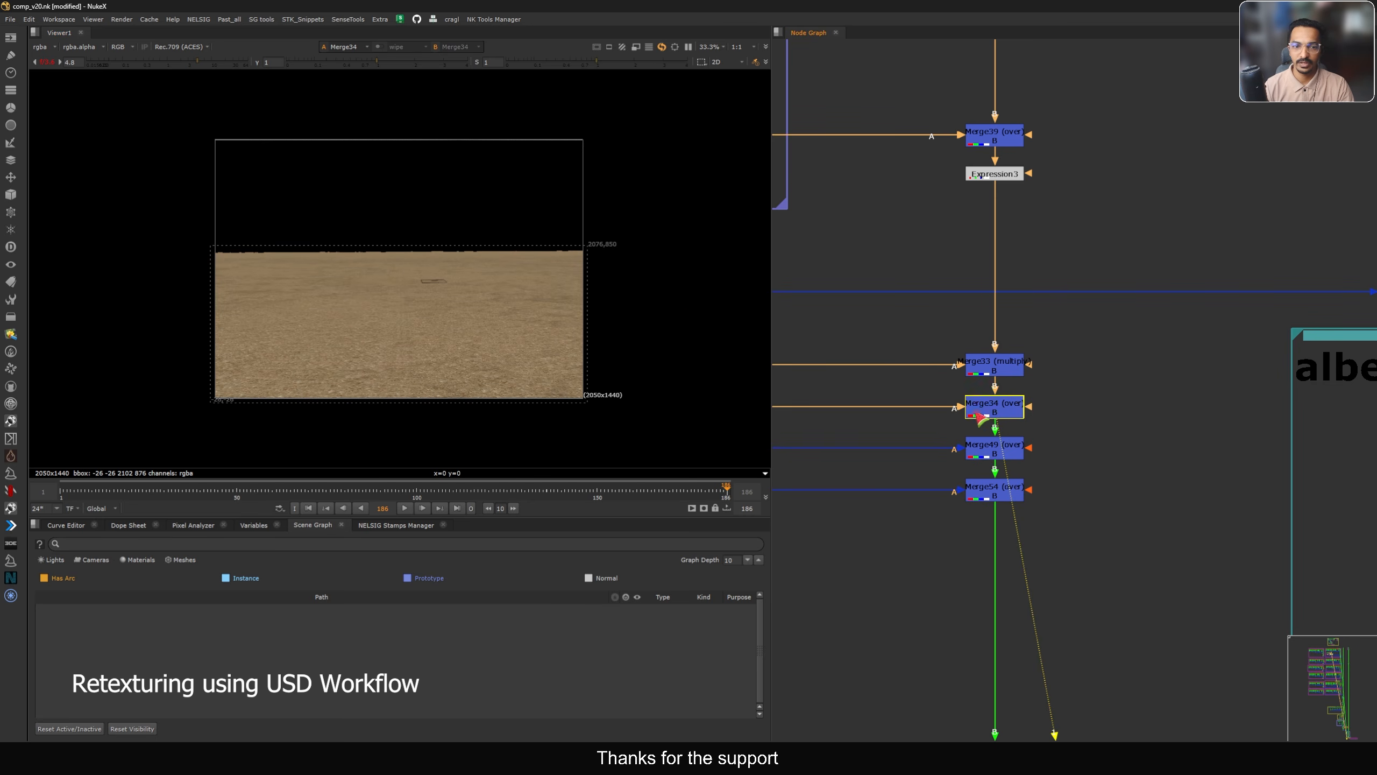
# Follow the input of Merge34 back to the displacement texture branch and display its output
pyautogui.moveTo(970, 411); pyautogui.dragTo(1030, 402, button='middle')
pyautogui.scroll(-6, 1047, 422)
pyautogui.moveTo(875, 438); pyautogui.dragTo(1147, 430, button='middle')
pyautogui.scroll(5, 908, 398)
pyautogui.moveTo(946, 247); pyautogui.dragTo(957, 299, button='middle')
pyautogui.moveTo(1015, 377); pyautogui.dragTo(923, 417)
pyautogui.press('1')
# Display the branch's upstream nodes in turn, up to the Raw_Marble_Stone_tkwkbhxfw_4K_Displacement texture
pyautogui.moveTo(1019, 140); pyautogui.dragTo(1006, 274, button='middle')
pyautogui.click(969, 295)
pyautogui.press('1')
pyautogui.click(966, 258)
pyautogui.press('1')
pyautogui.moveTo(976, 193); pyautogui.dragTo(977, 259, button='middle')
pyautogui.scroll(2, 977, 262)
pyautogui.click(961, 243)
pyautogui.press('1')
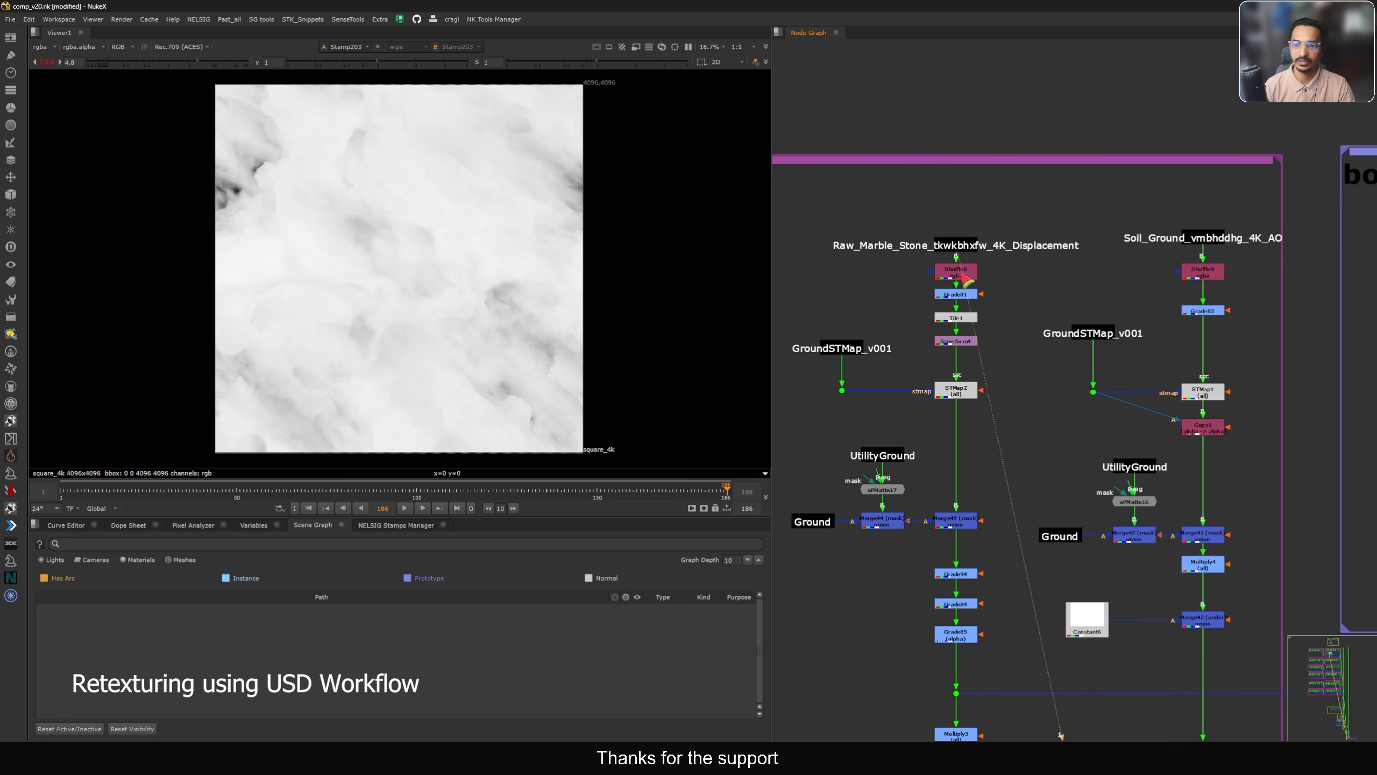
# Display the marble displacement branch's Tile1, Transform4 and STMap2 nodes in turn
pyautogui.press('1')
pyautogui.click(956, 318)
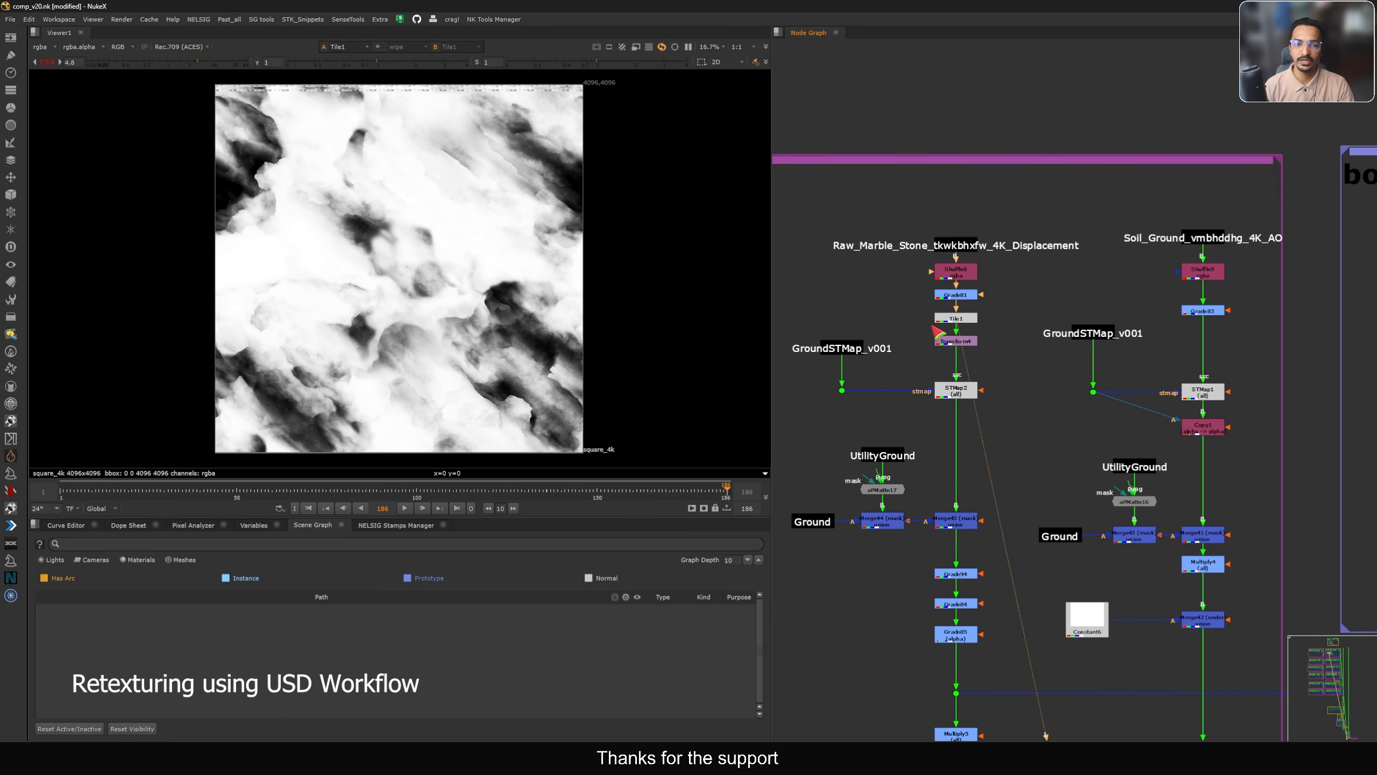
pyautogui.press('1')
pyautogui.click(956, 390)
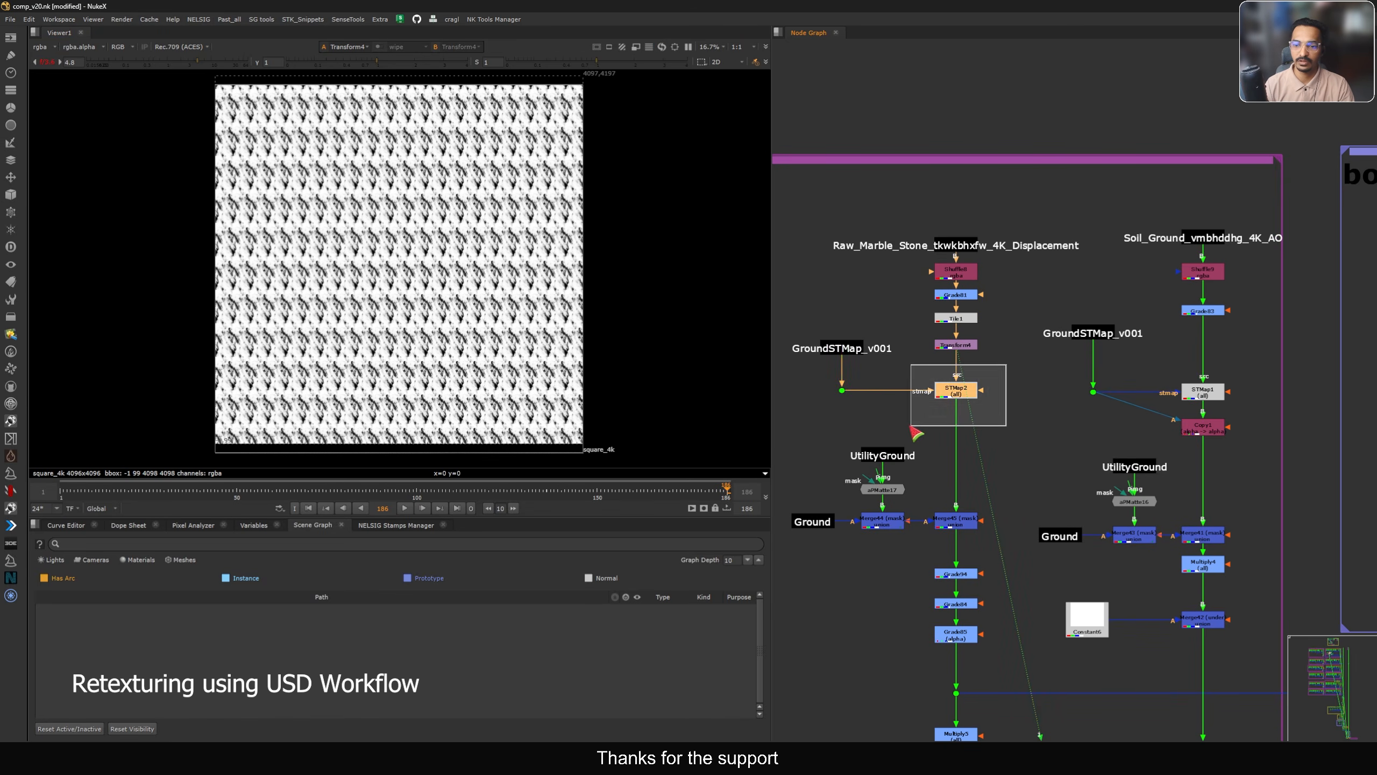
pyautogui.press('1')
pyautogui.moveTo(528, 246); pyautogui.dragTo(300, 362)
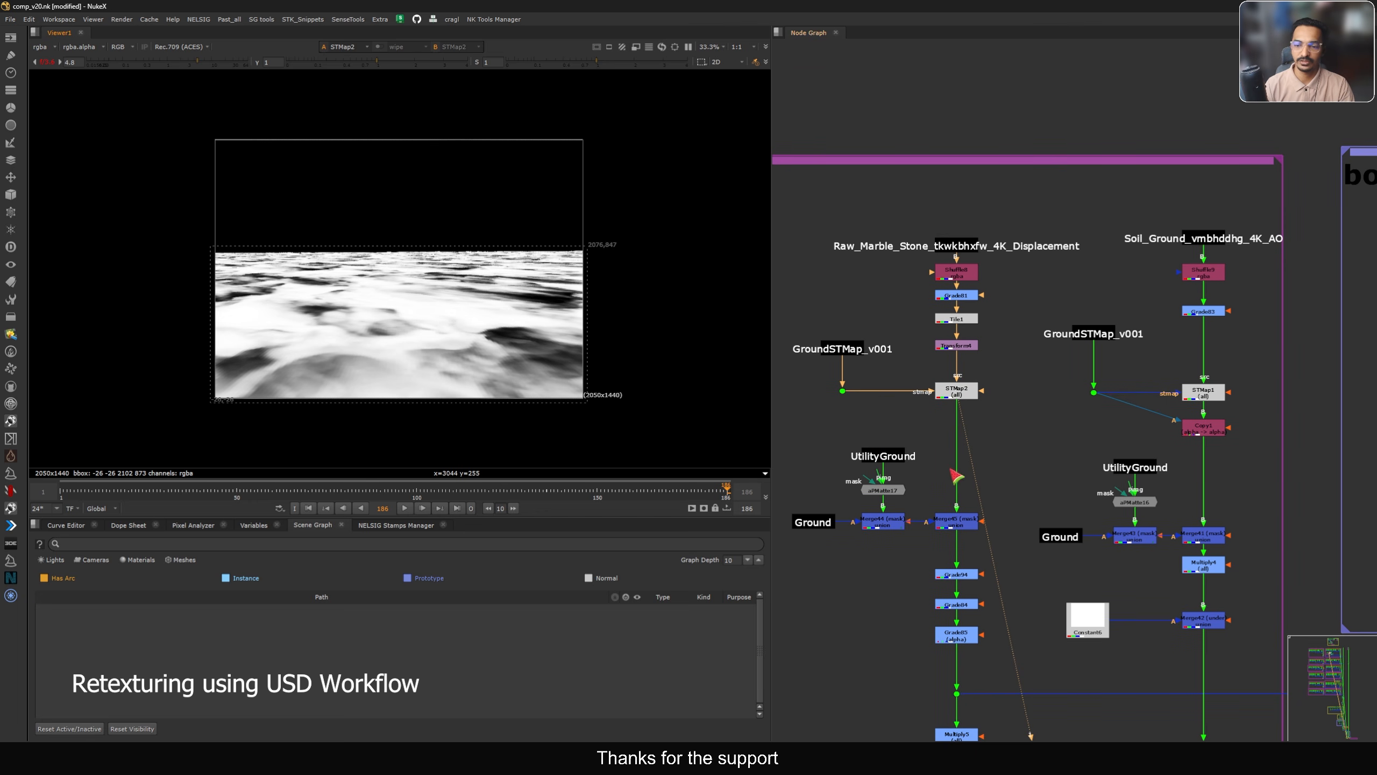
# Display the displacement branch's mask merge Merge45 and its final multiply Multiply5
pyautogui.moveTo(953, 534); pyautogui.dragTo(927, 373, button='middle')
pyautogui.moveTo(1005, 330); pyautogui.dragTo(898, 387)
pyautogui.press('1')
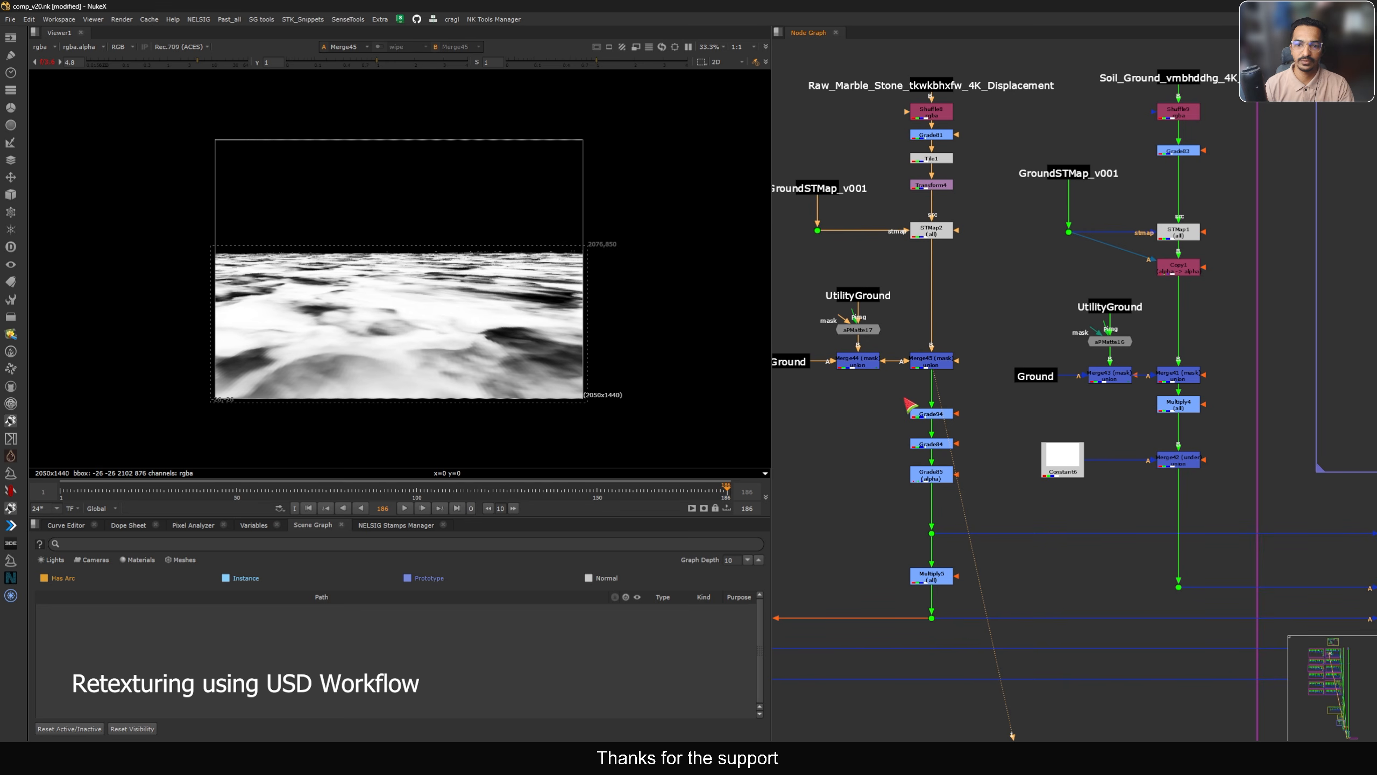
pyautogui.moveTo(904, 397); pyautogui.dragTo(915, 363, button='middle')
pyautogui.press('1')
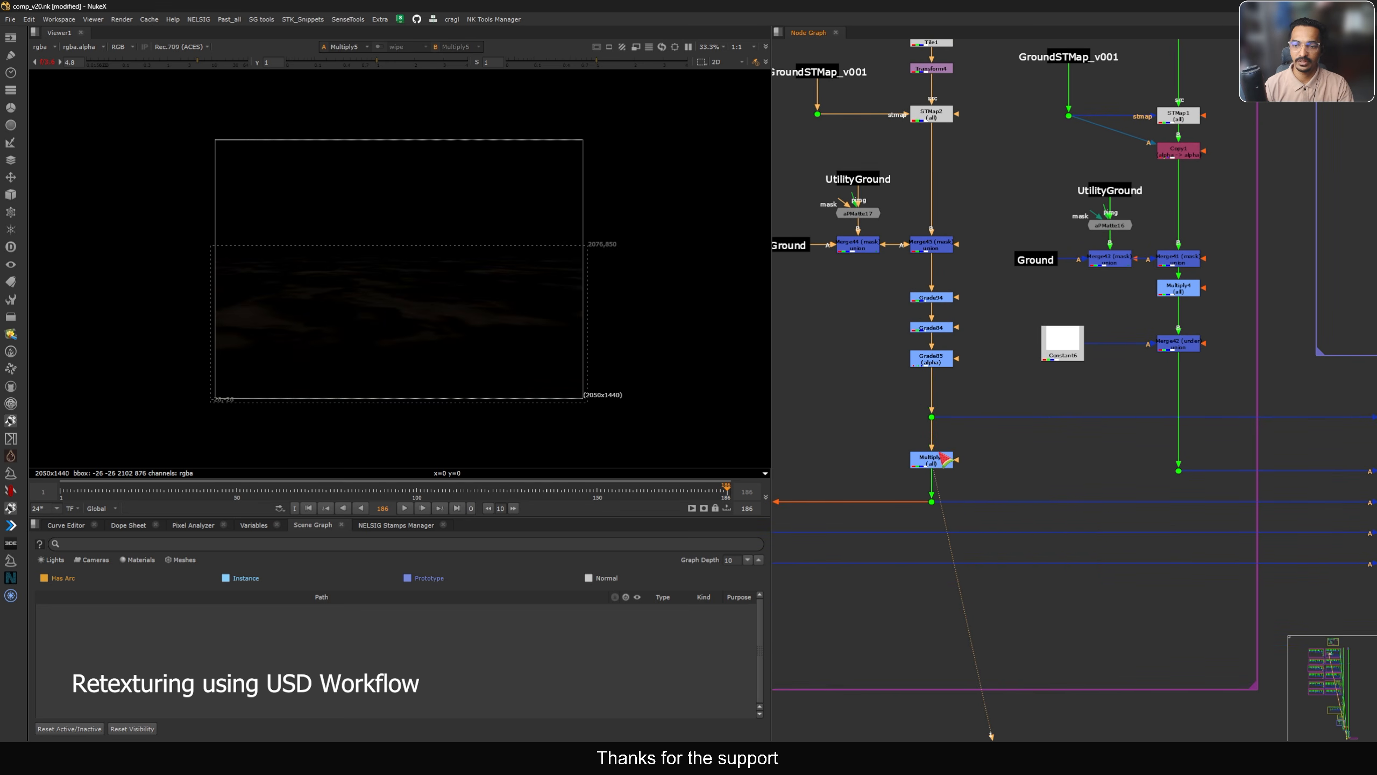
# Return to the main albedo chain and compare Merge33 with Merge34 in an enlarged, fitted viewer
pyautogui.scroll(-6, 944, 434)
pyautogui.scroll(6, 1062, 391)
pyautogui.click(1072, 414)
pyautogui.press('1')
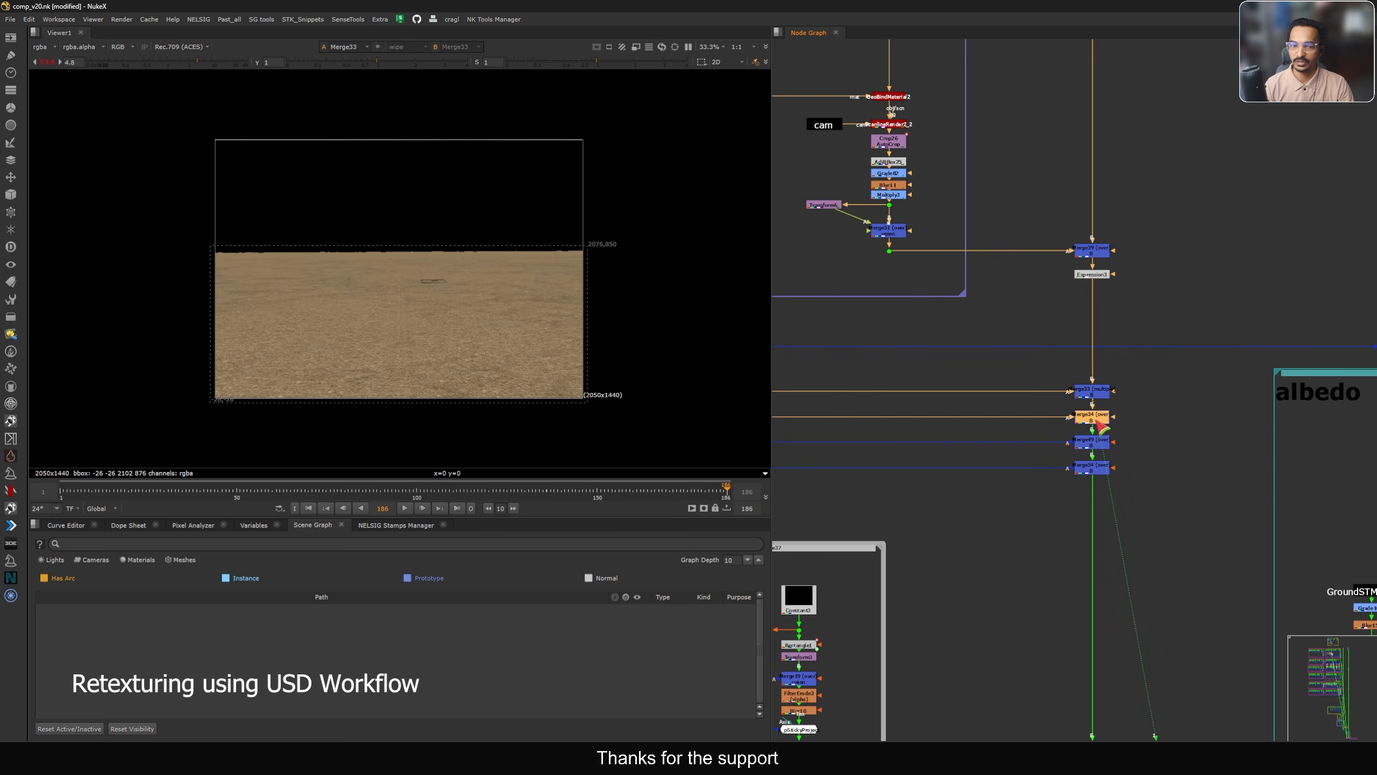
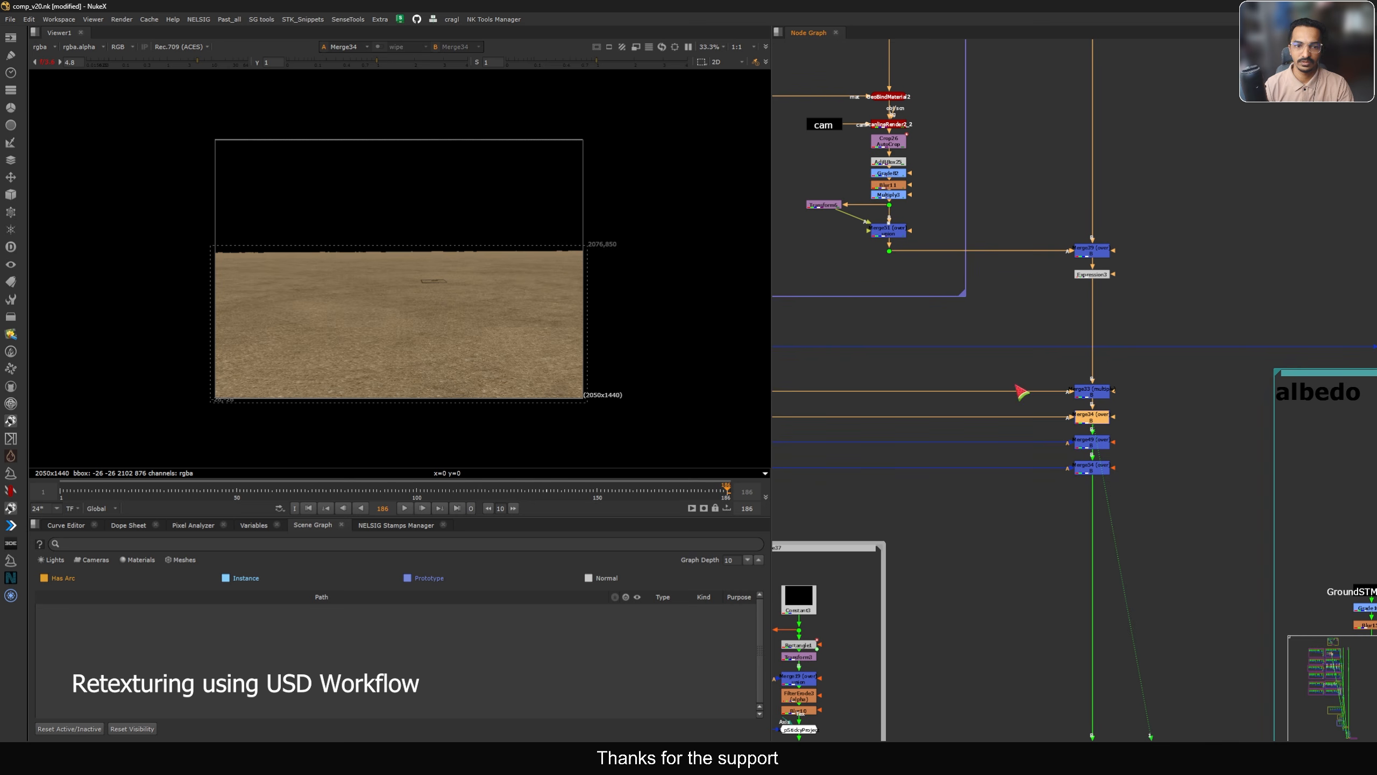
pyautogui.moveTo(498, 517); pyautogui.dragTo(499, 578)
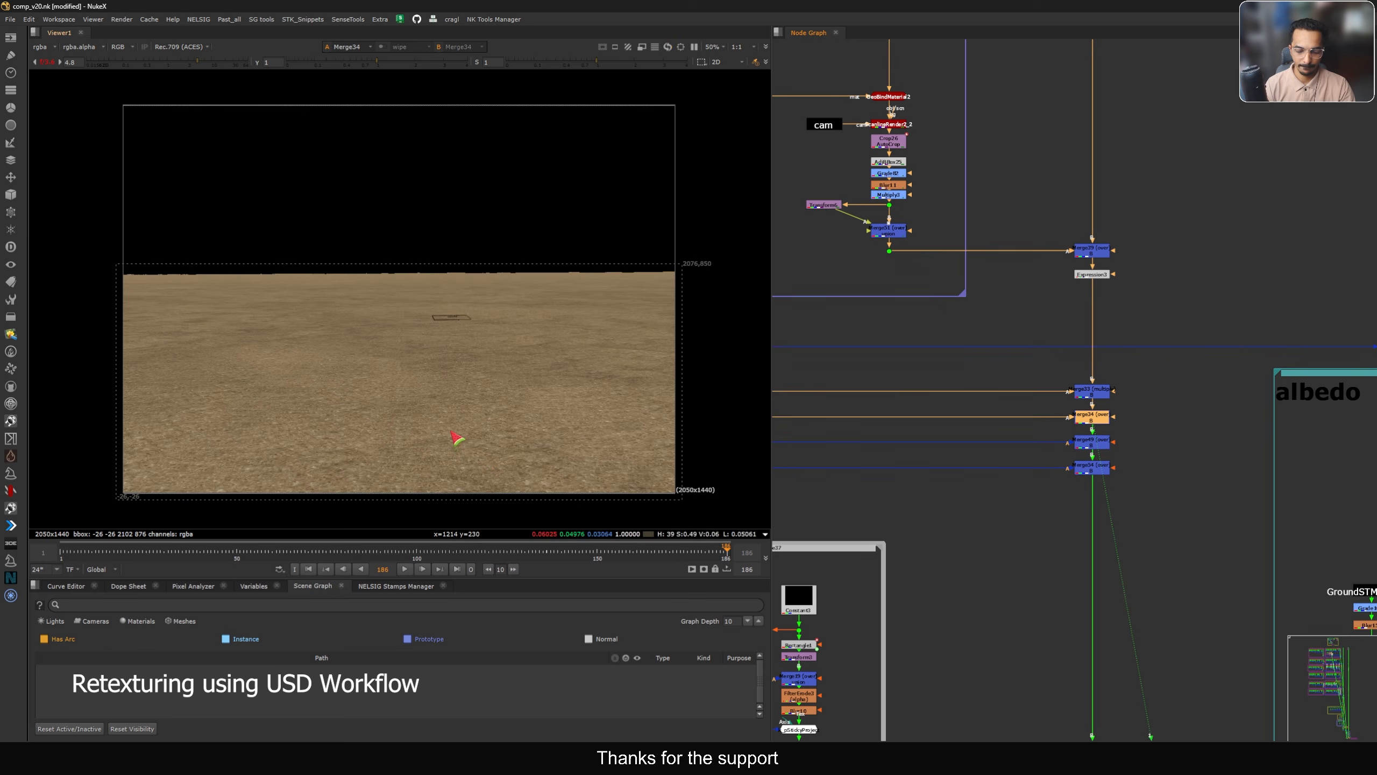
pyautogui.press('f')
# Display the over merges Merge49 and Merge54 in turn on the main albedo chain
pyautogui.moveTo(1149, 429); pyautogui.dragTo(1056, 456)
pyautogui.press('1')
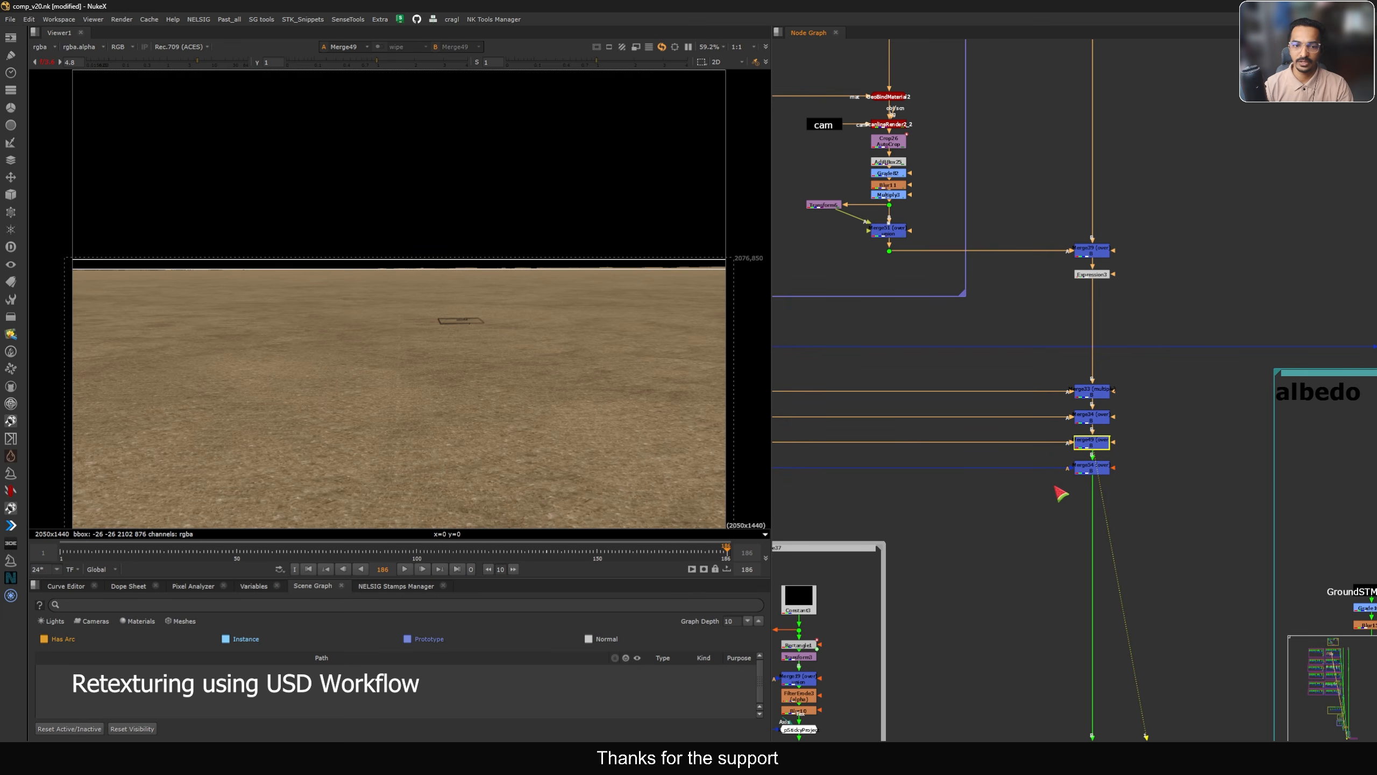
pyautogui.moveTo(1047, 505); pyautogui.dragTo(1049, 495, button='middle')
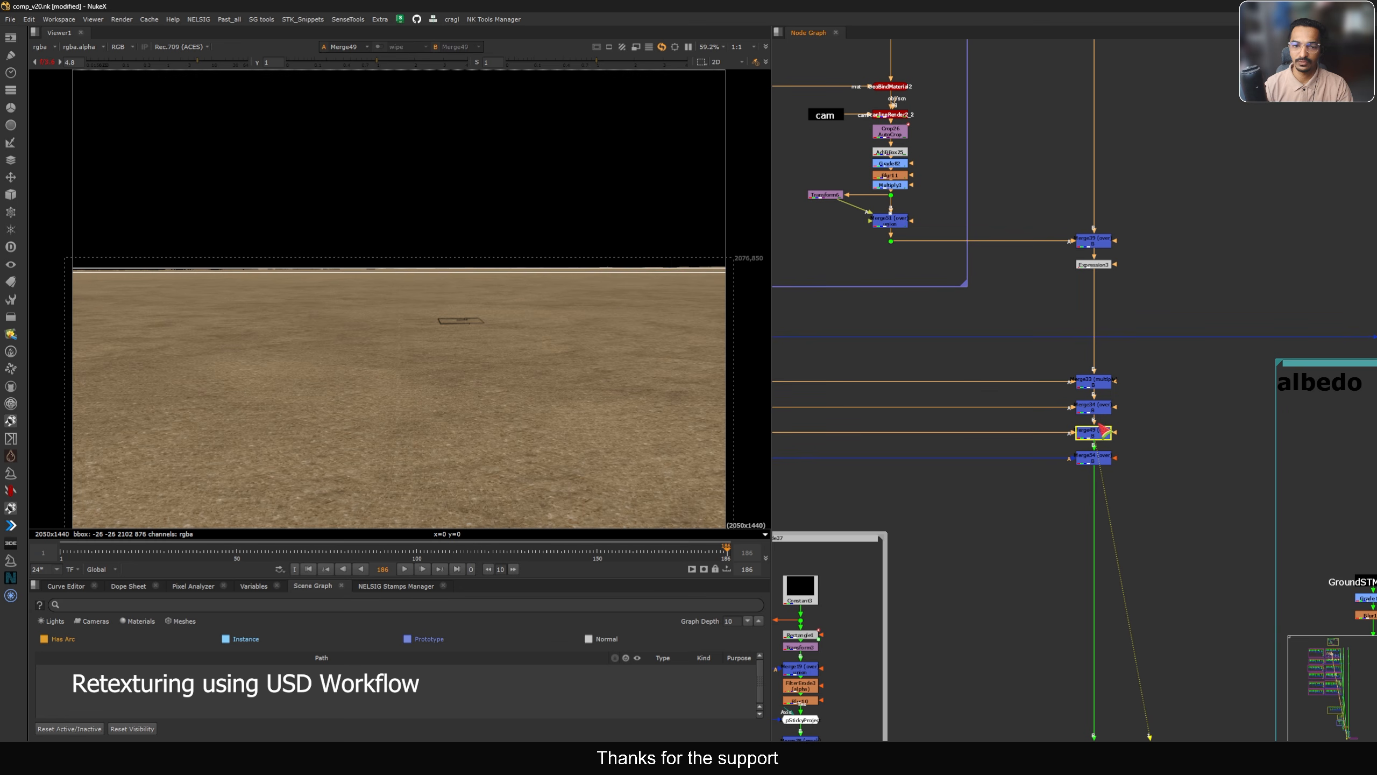
pyautogui.moveTo(1091, 366); pyautogui.dragTo(1105, 335, button='middle')
pyautogui.moveTo(1158, 411); pyautogui.dragTo(1036, 469)
pyautogui.press('1')
pyautogui.moveTo(1180, 448); pyautogui.dragTo(1170, 416, button='middle')
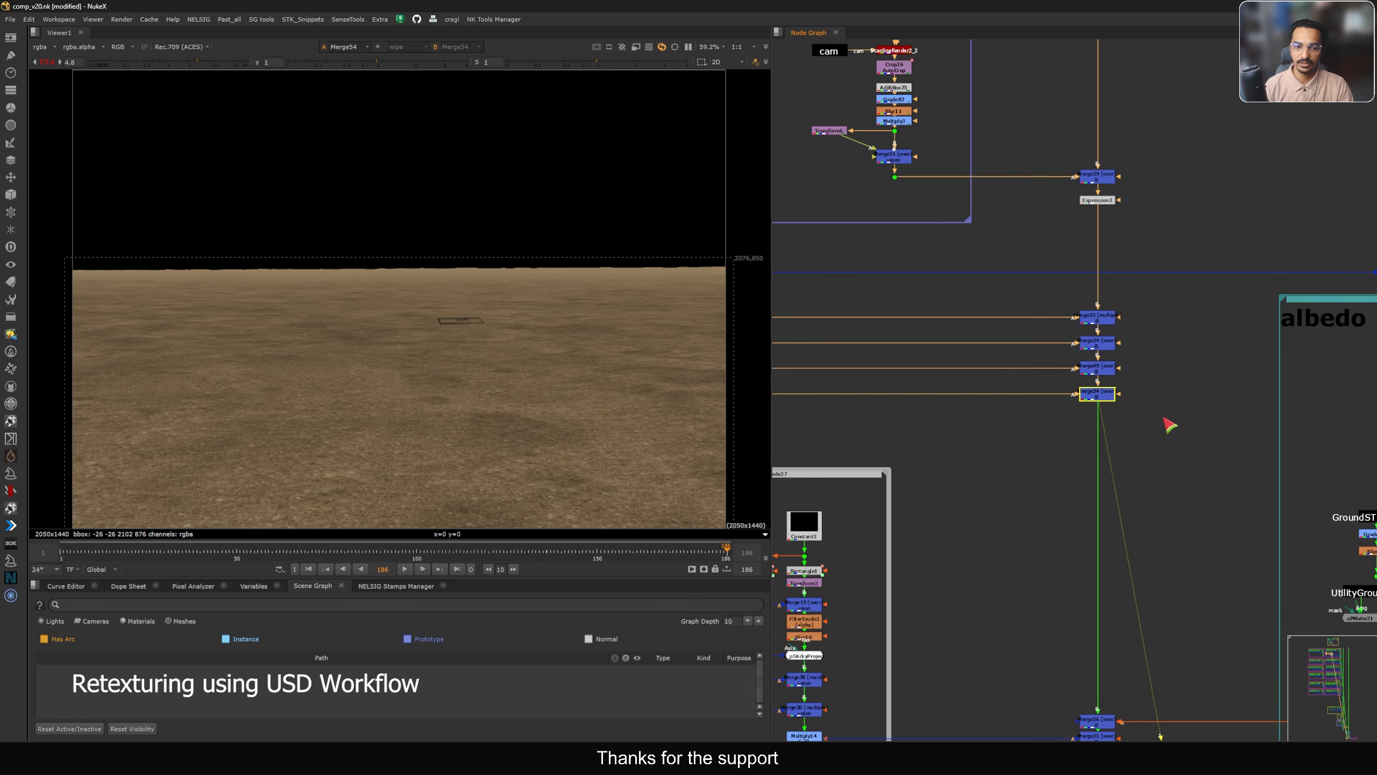
pyautogui.click(1135, 413)
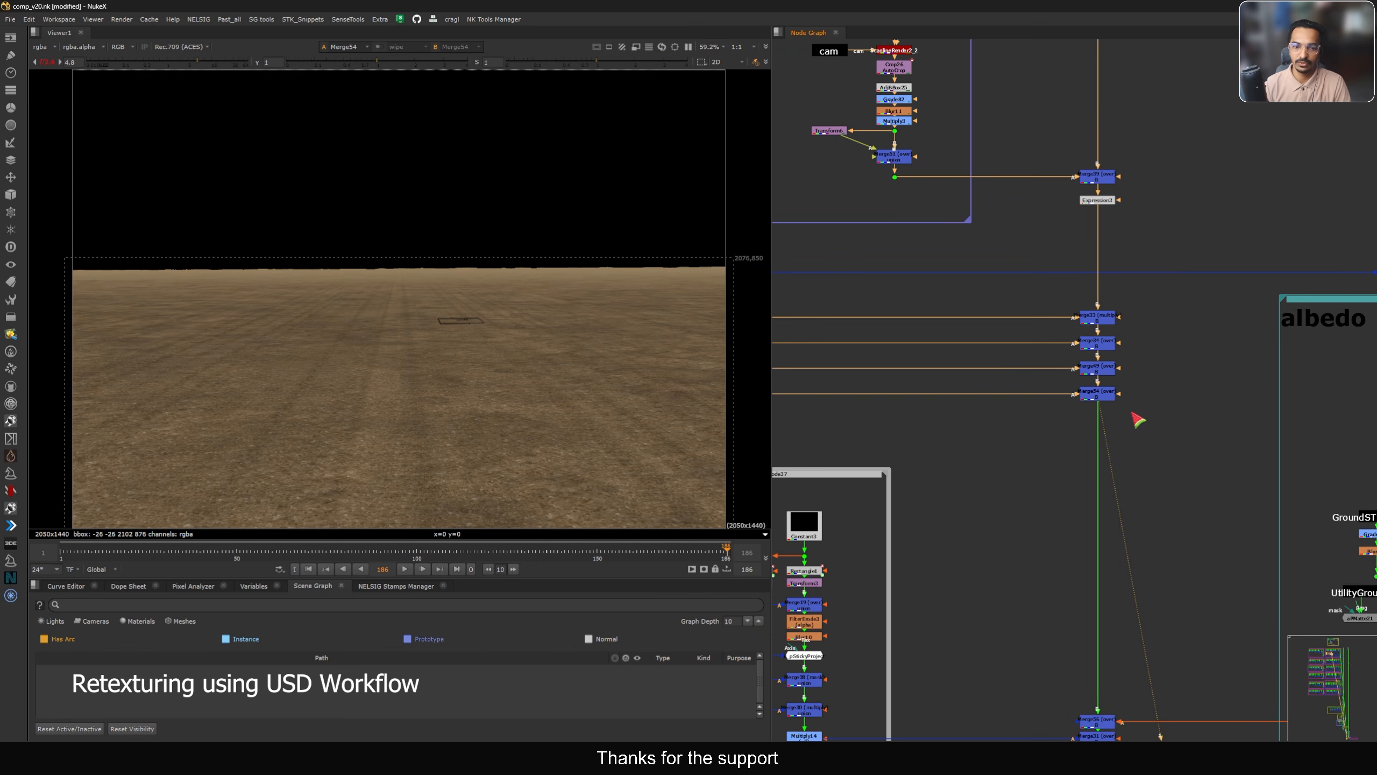
pyautogui.moveTo(1042, 444); pyautogui.dragTo(1166, 377)
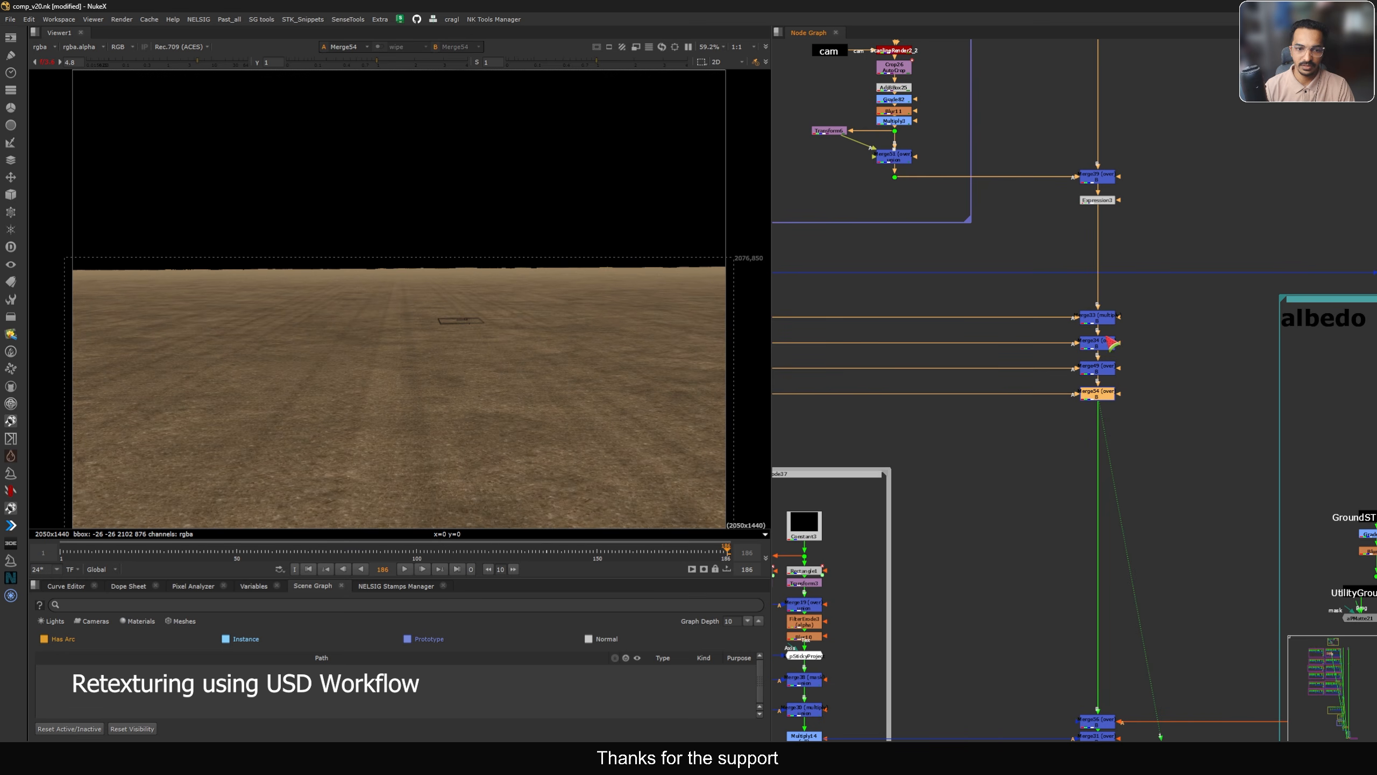
# Go to the first branch of the usd texture projections group and display Noise1
pyautogui.scroll(-3, 971, 356)
pyautogui.moveTo(989, 369); pyautogui.dragTo(1104, 357, button='middle')
pyautogui.scroll(5, 998, 282)
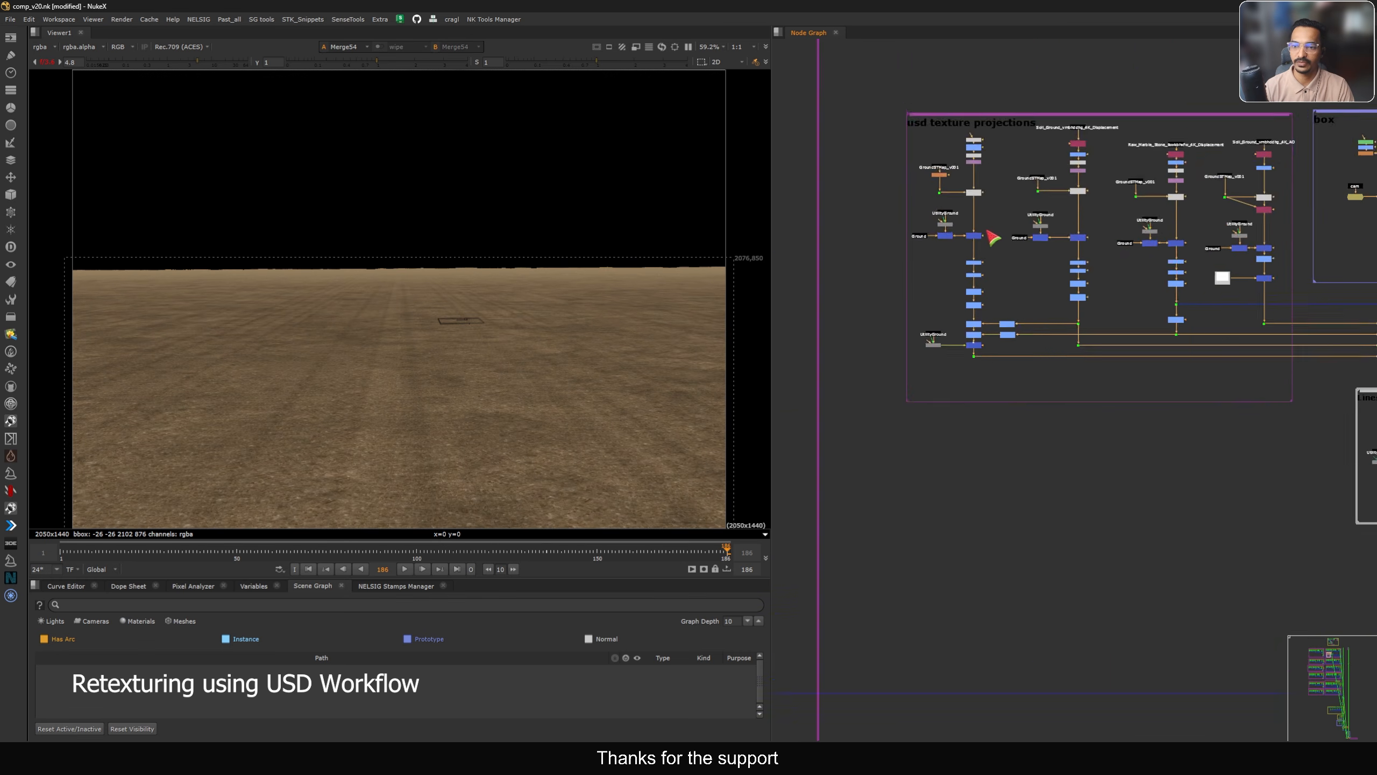
pyautogui.moveTo(1015, 101); pyautogui.dragTo(1046, 179, button='middle')
pyautogui.scroll(5, 1046, 177)
pyautogui.click(1047, 171)
pyautogui.press('1')
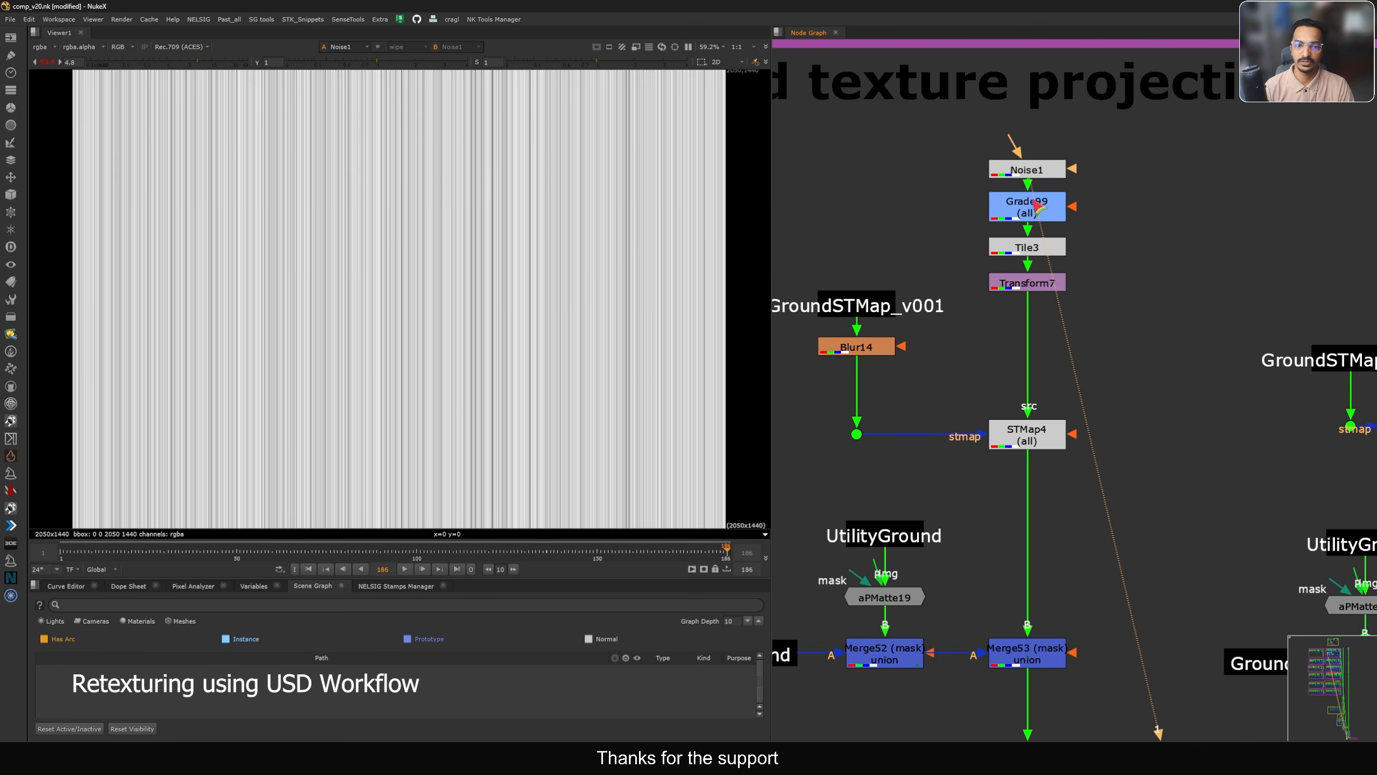
# Add a separate Noise node next to the Noise1 branch, discarding the noise expression node, and display it
pyautogui.press('Tab')
pyautogui.write('noise')
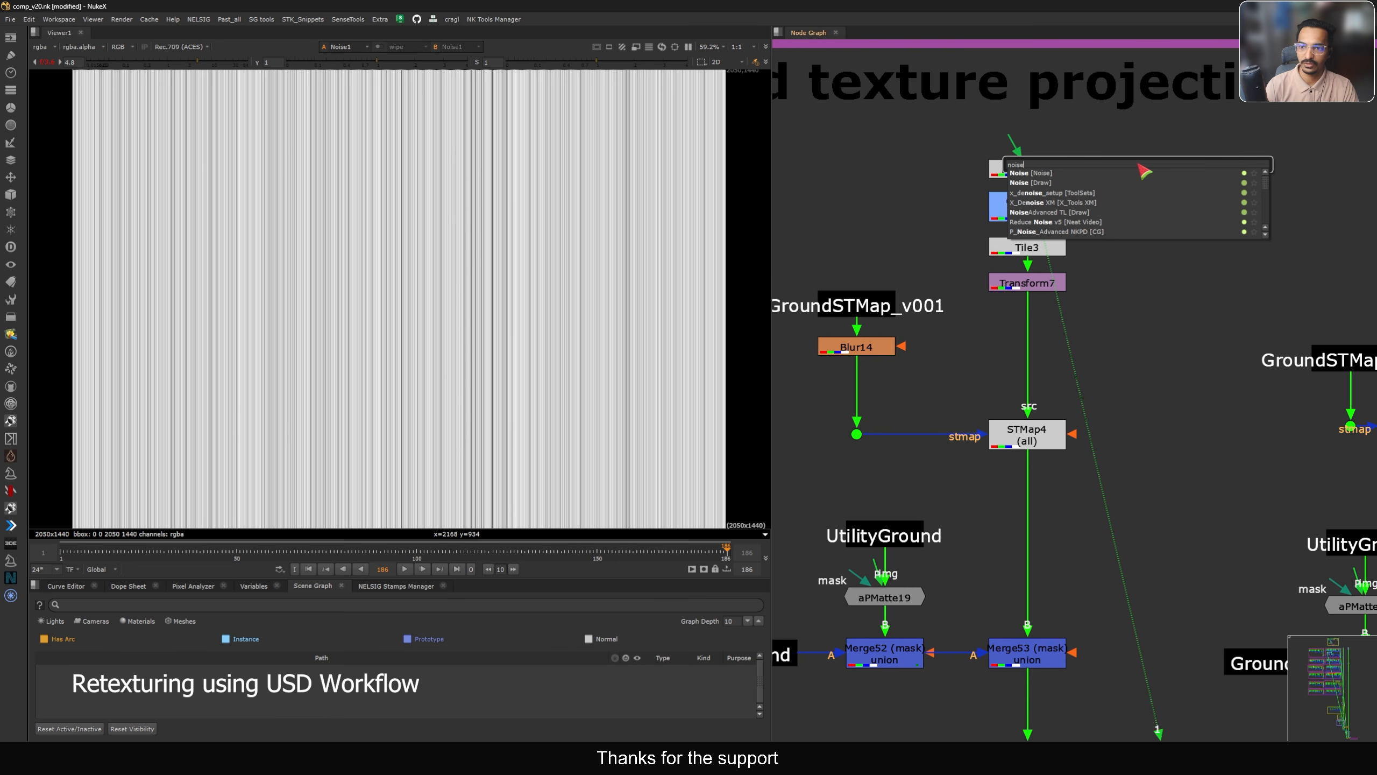
pyautogui.click(1149, 190)
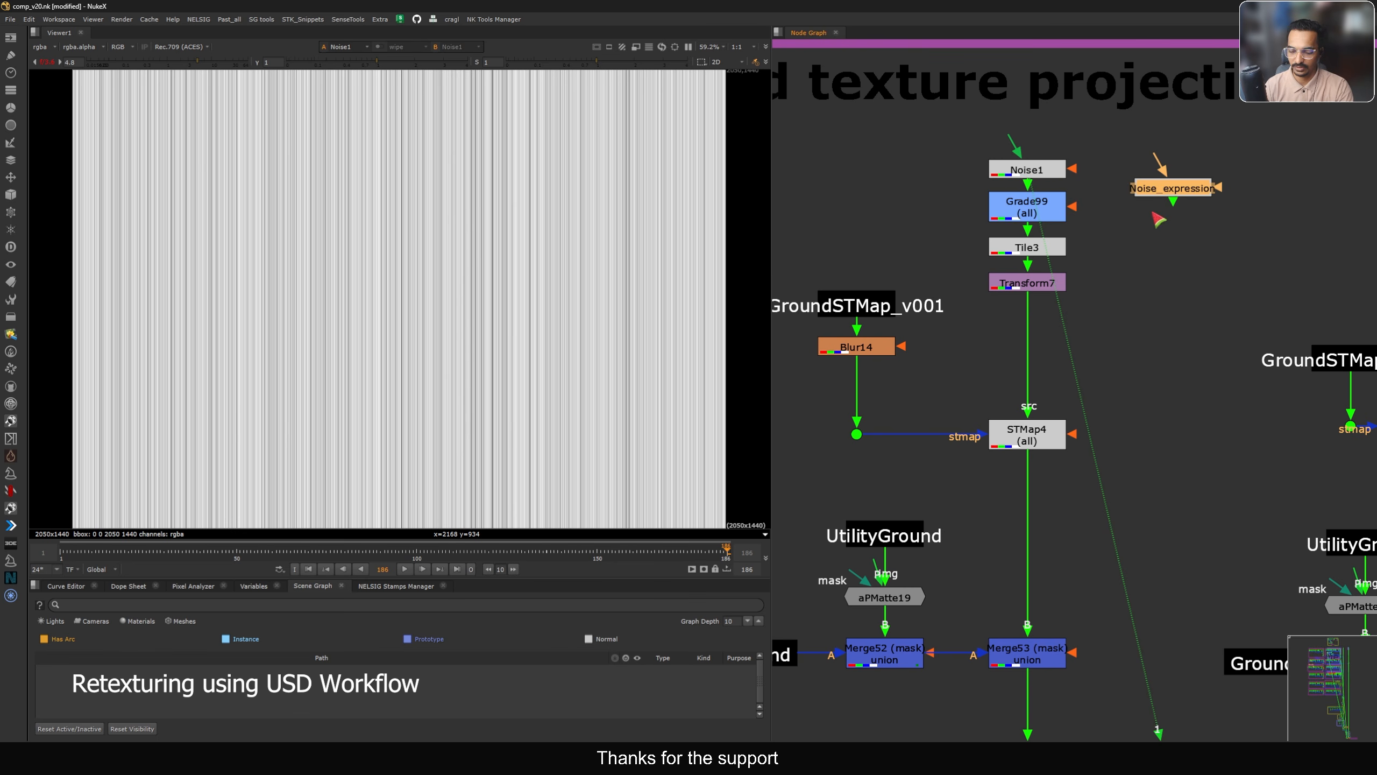
pyautogui.press('Delete')
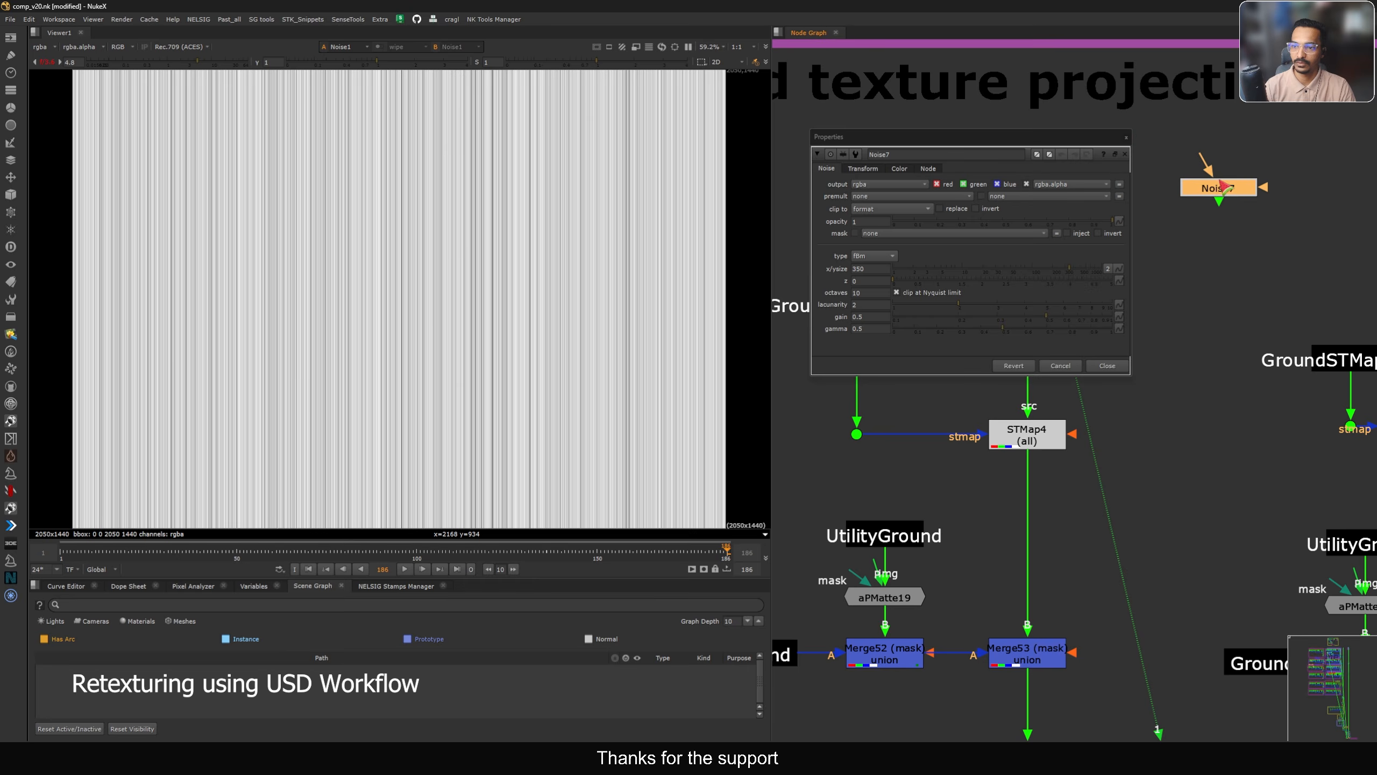
pyautogui.press('1')
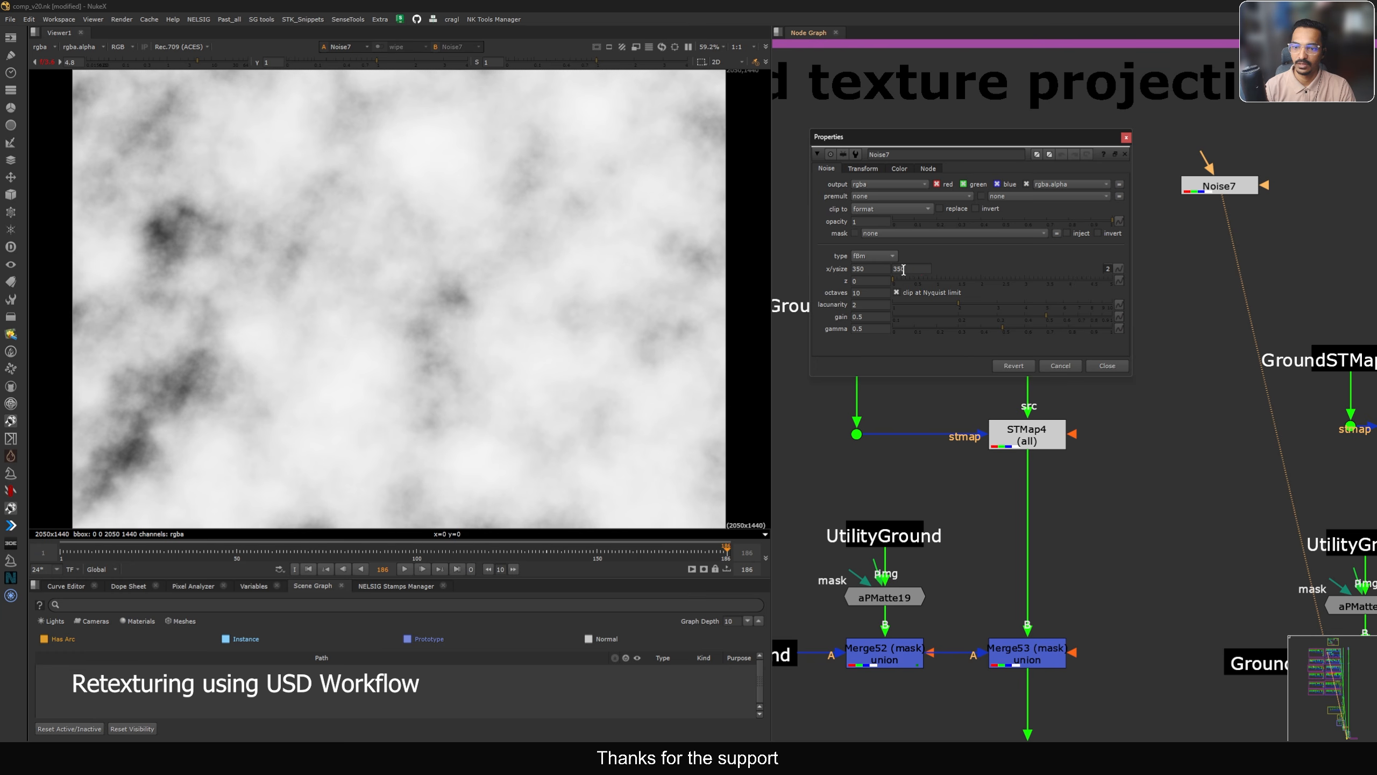
# Try y size 1, x size 1 and y size 111111 on the new noise, and delete the node
pyautogui.write('1')
pyautogui.press('Return')
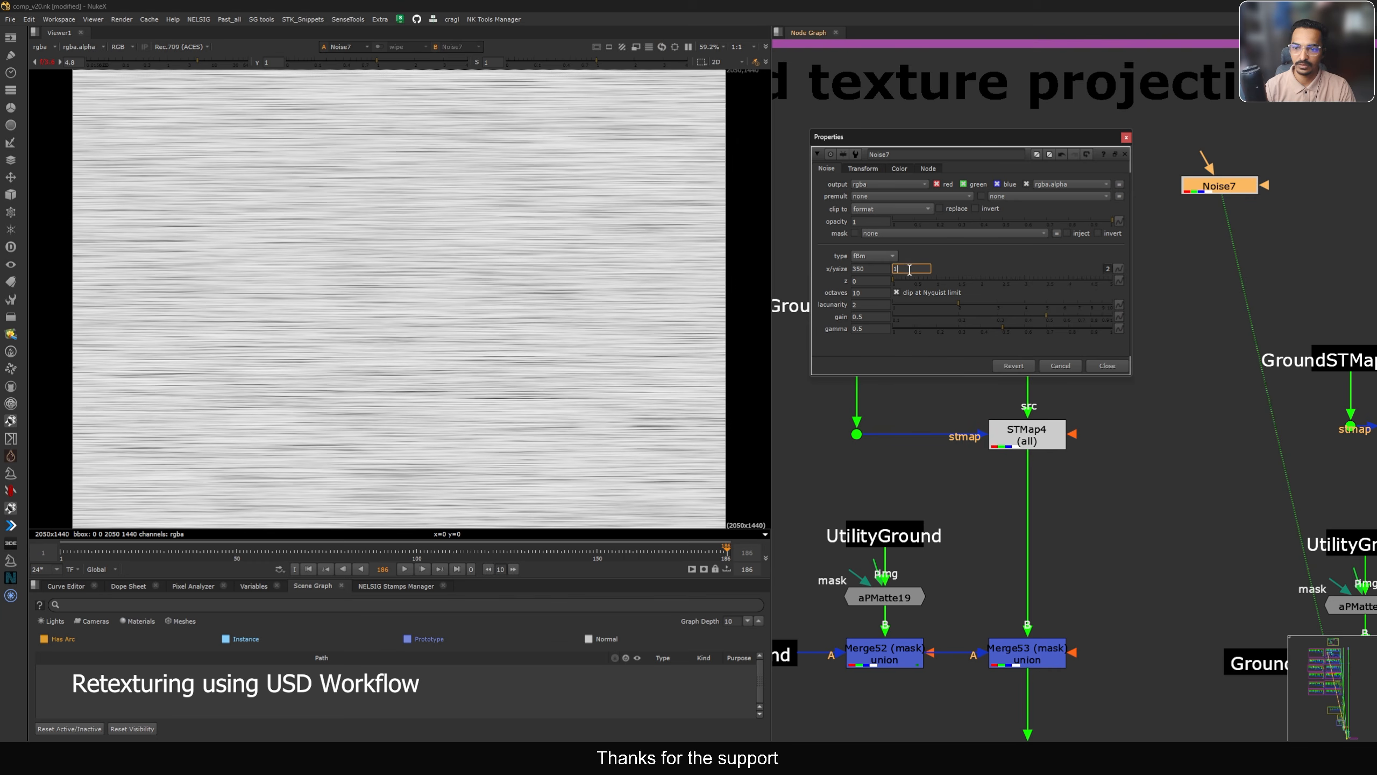
pyautogui.doubleClick(877, 268)
pyautogui.write('1')
pyautogui.press('Return')
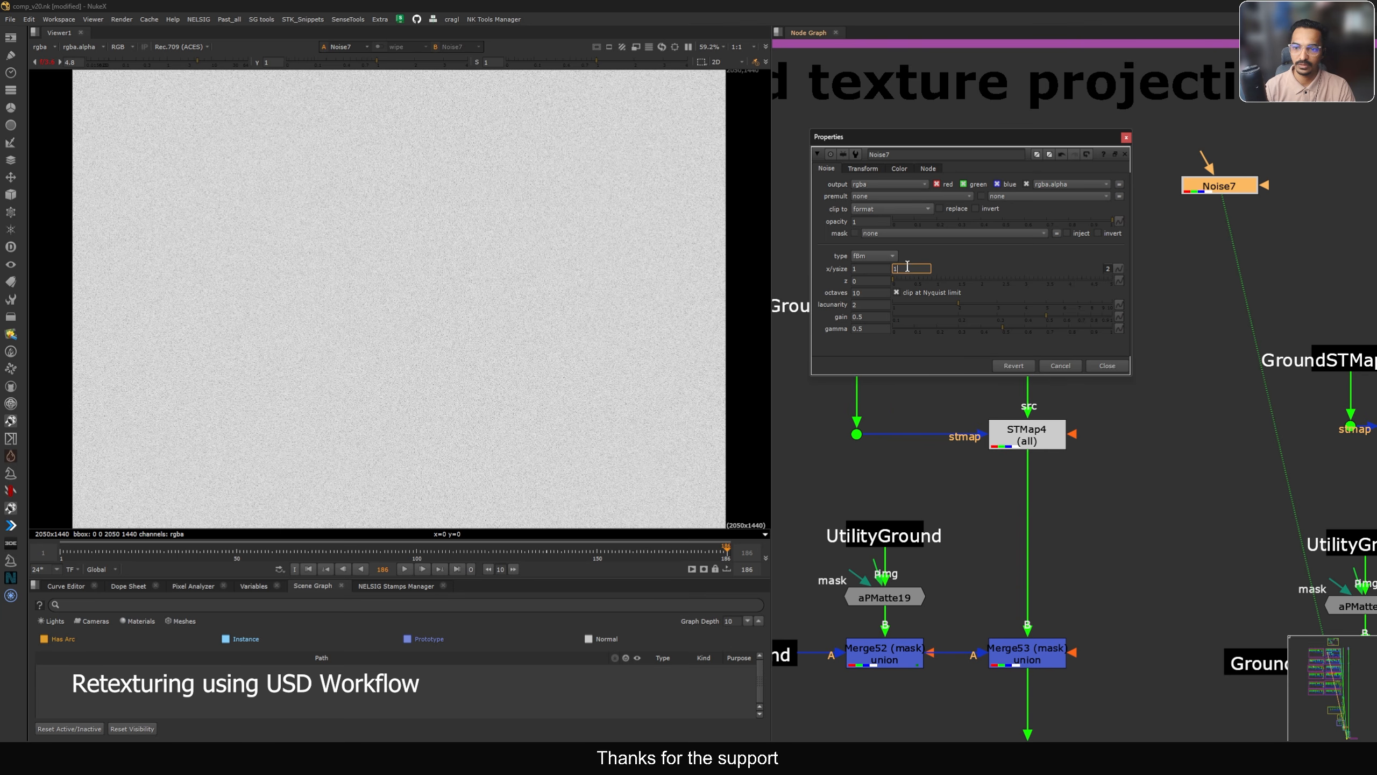
pyautogui.write('111111')
pyautogui.press('Return')
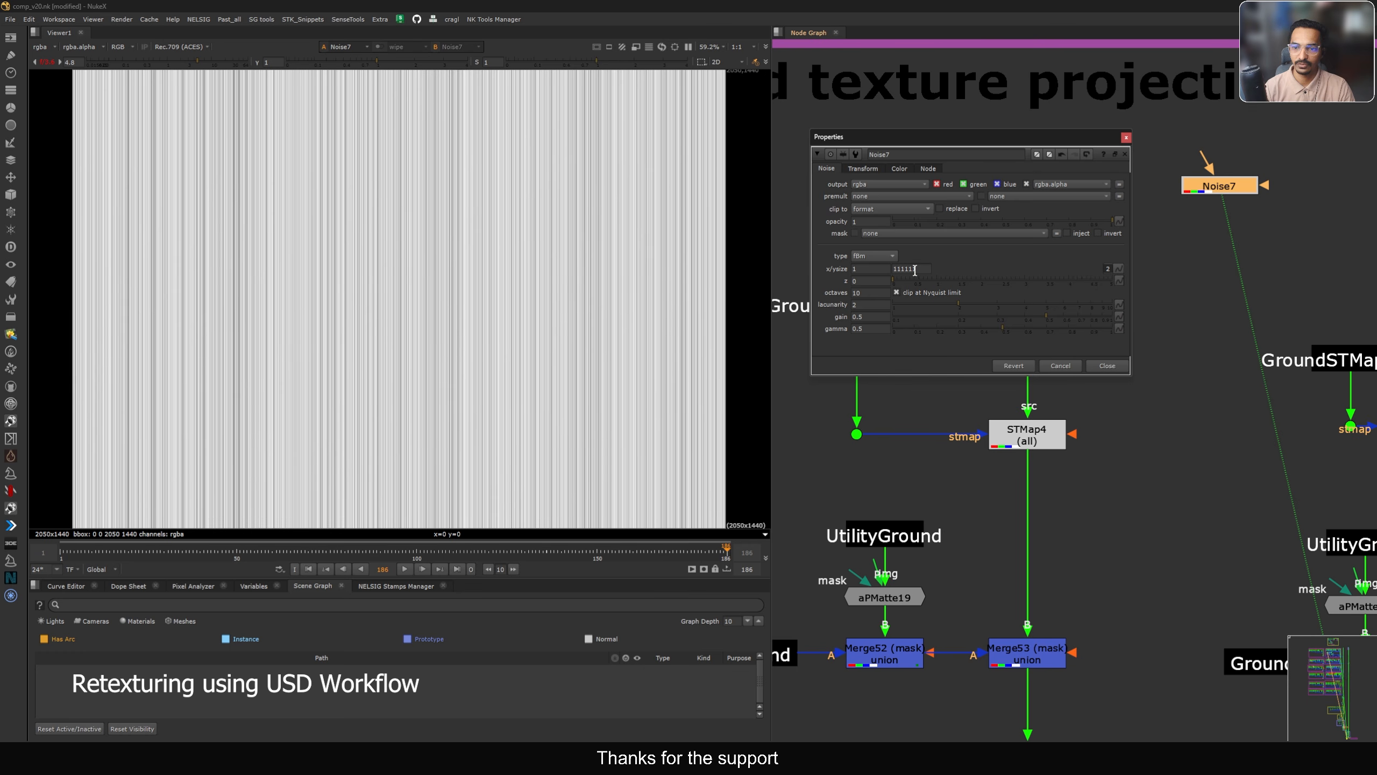
pyautogui.click(1107, 366)
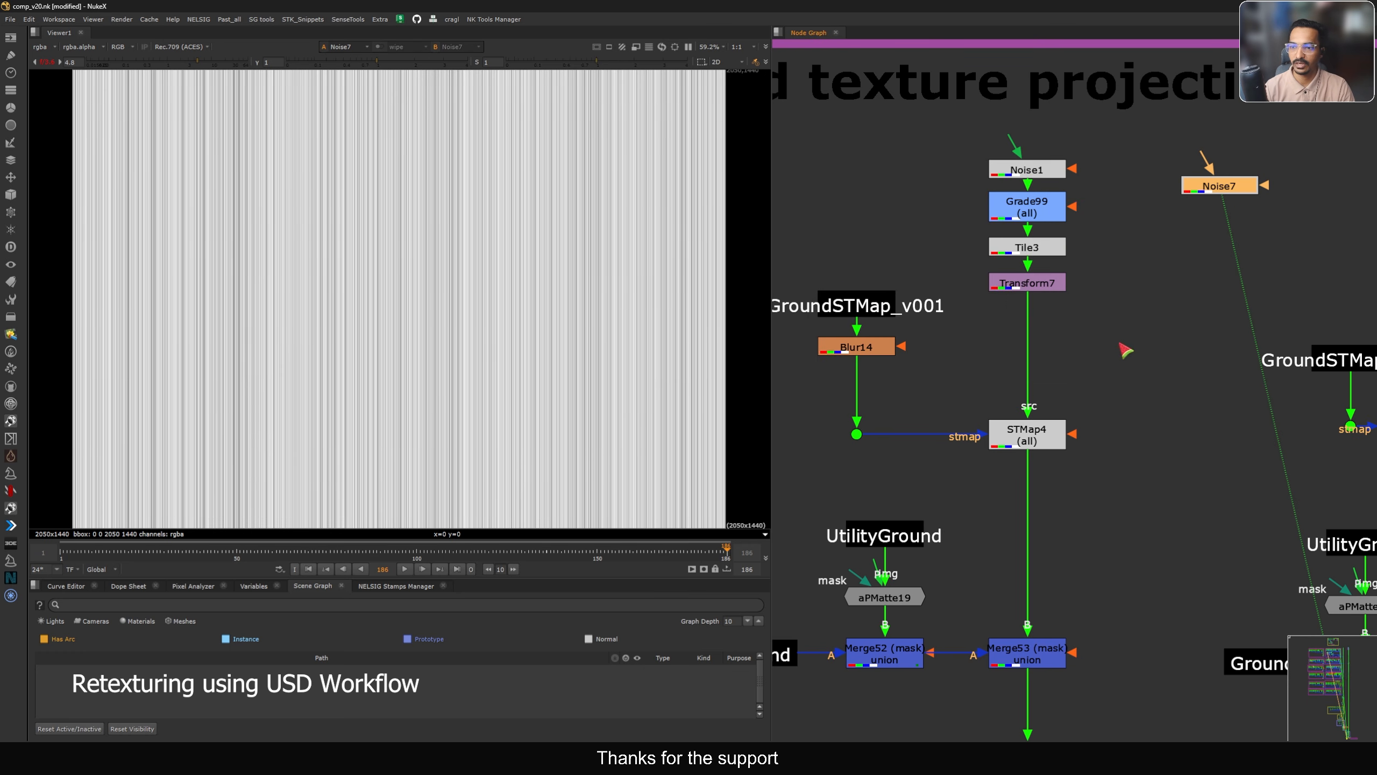
pyautogui.press('Delete')
# Display the stripe noise branch's Grade99, Tile3 and Transform7 nodes in turn
pyautogui.press('1')
pyautogui.click(1043, 209)
pyautogui.press('1')
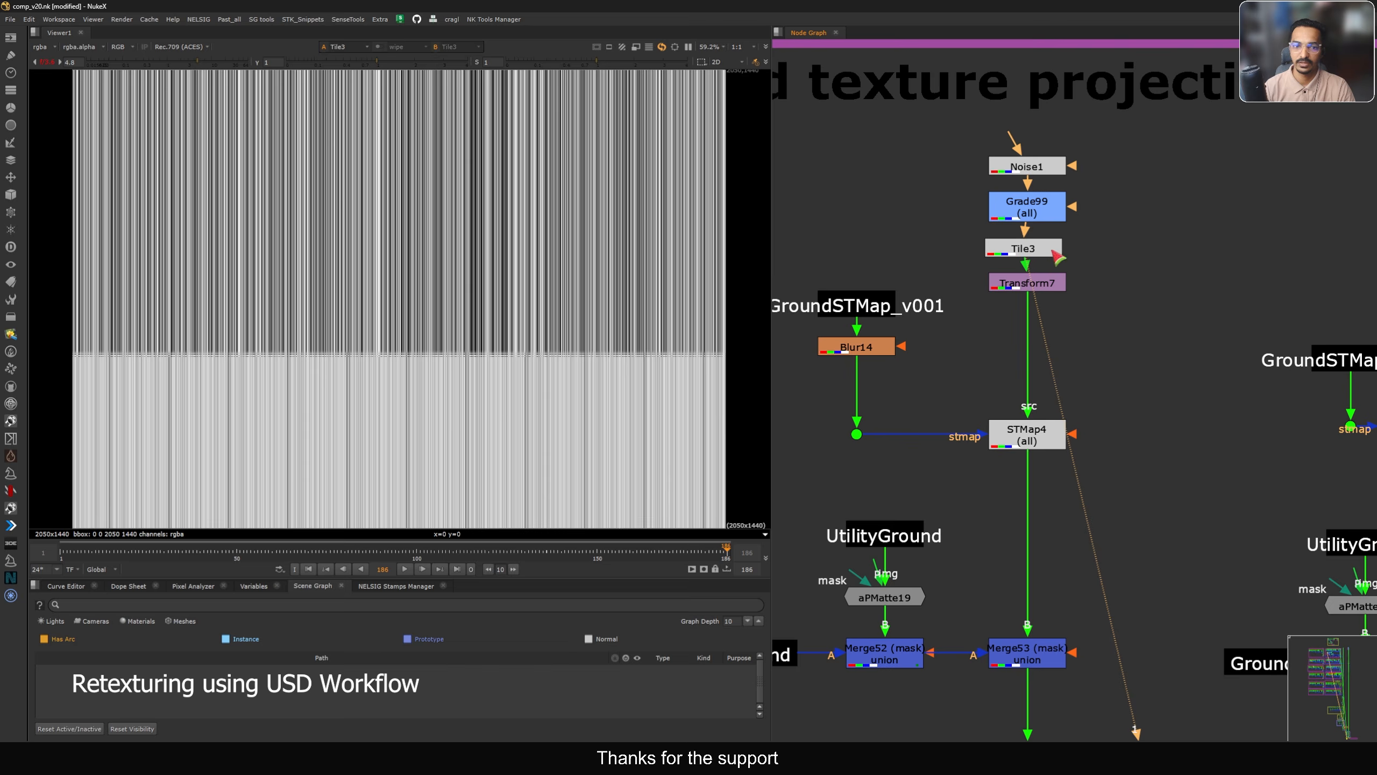
pyautogui.click(1044, 279)
pyautogui.press('1')
pyautogui.moveTo(1037, 283); pyautogui.dragTo(1032, 287)
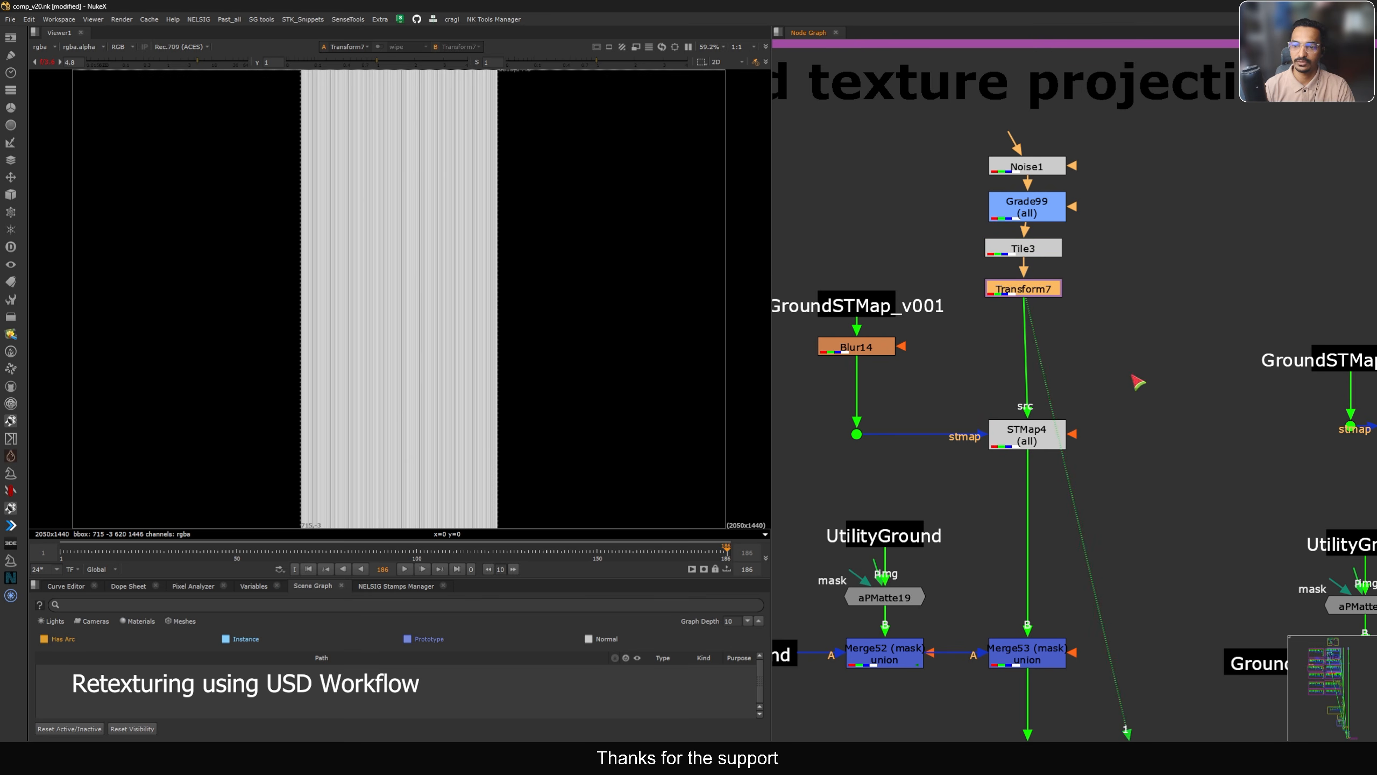
# Display STMap4 and compare the projected stripes with Tile3 disabled and enabled again
pyautogui.click(1044, 438)
pyautogui.press('1')
pyautogui.moveTo(1181, 117); pyautogui.dragTo(1011, 288)
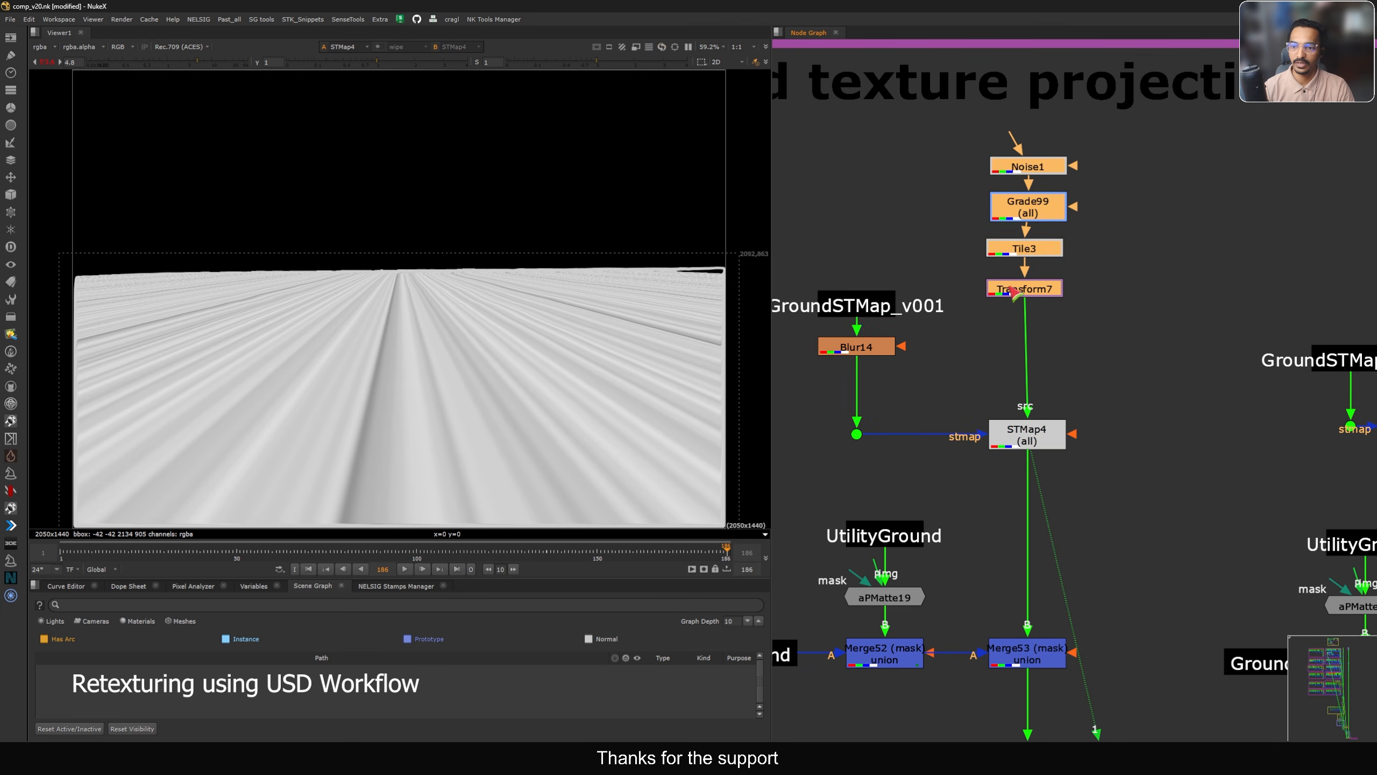
pyautogui.click(1044, 268)
pyautogui.press('d')
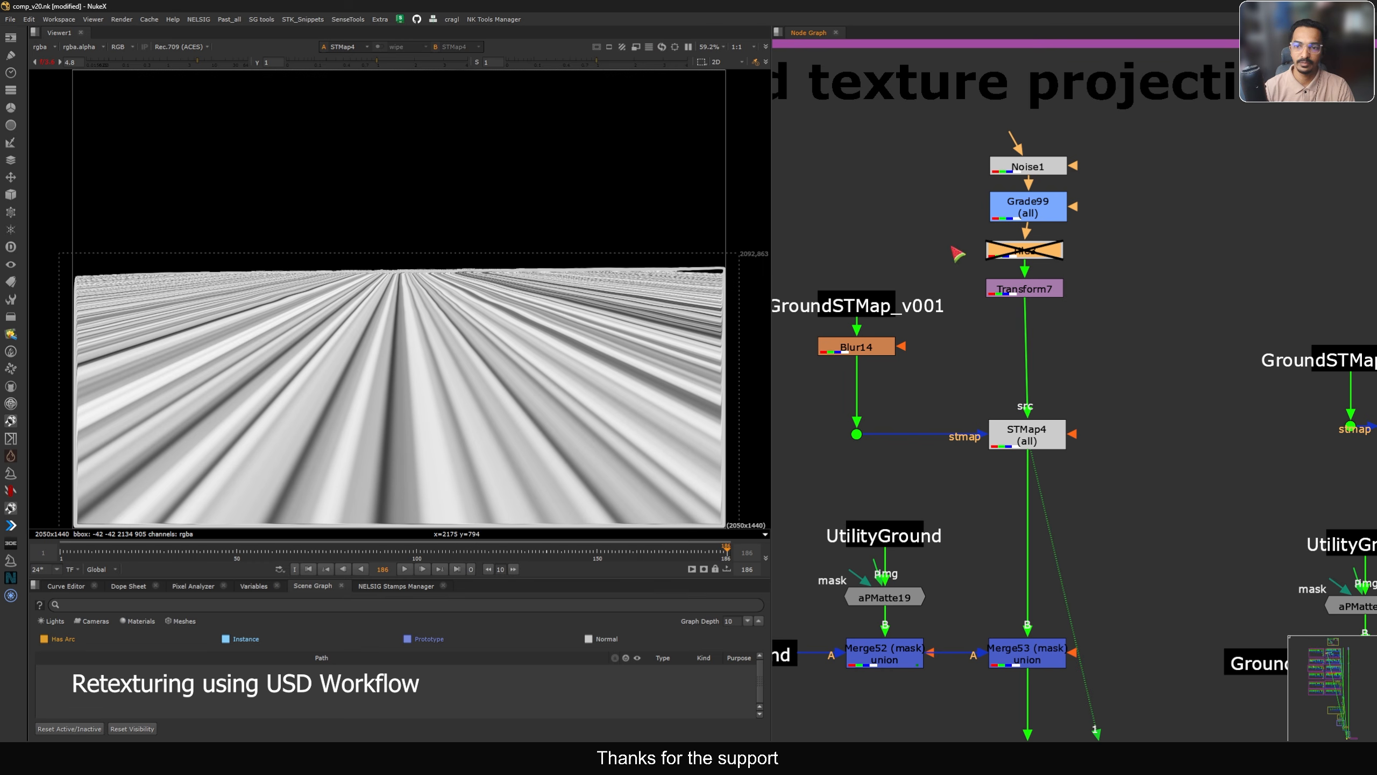
pyautogui.press('d')
pyautogui.moveTo(1136, 127); pyautogui.dragTo(963, 231)
pyautogui.moveTo(1040, 210); pyautogui.dragTo(1036, 209)
pyautogui.moveTo(1136, 126); pyautogui.dragTo(925, 319)
pyautogui.moveTo(1009, 288); pyautogui.dragTo(1011, 288)
pyautogui.click(1077, 288)
# Compare the projection near the horizon with the GroundSTMap's Blur14 disabled and enabled again
pyautogui.moveTo(954, 331); pyautogui.dragTo(1005, 231, button='middle')
pyautogui.click(916, 252)
pyautogui.press('d')
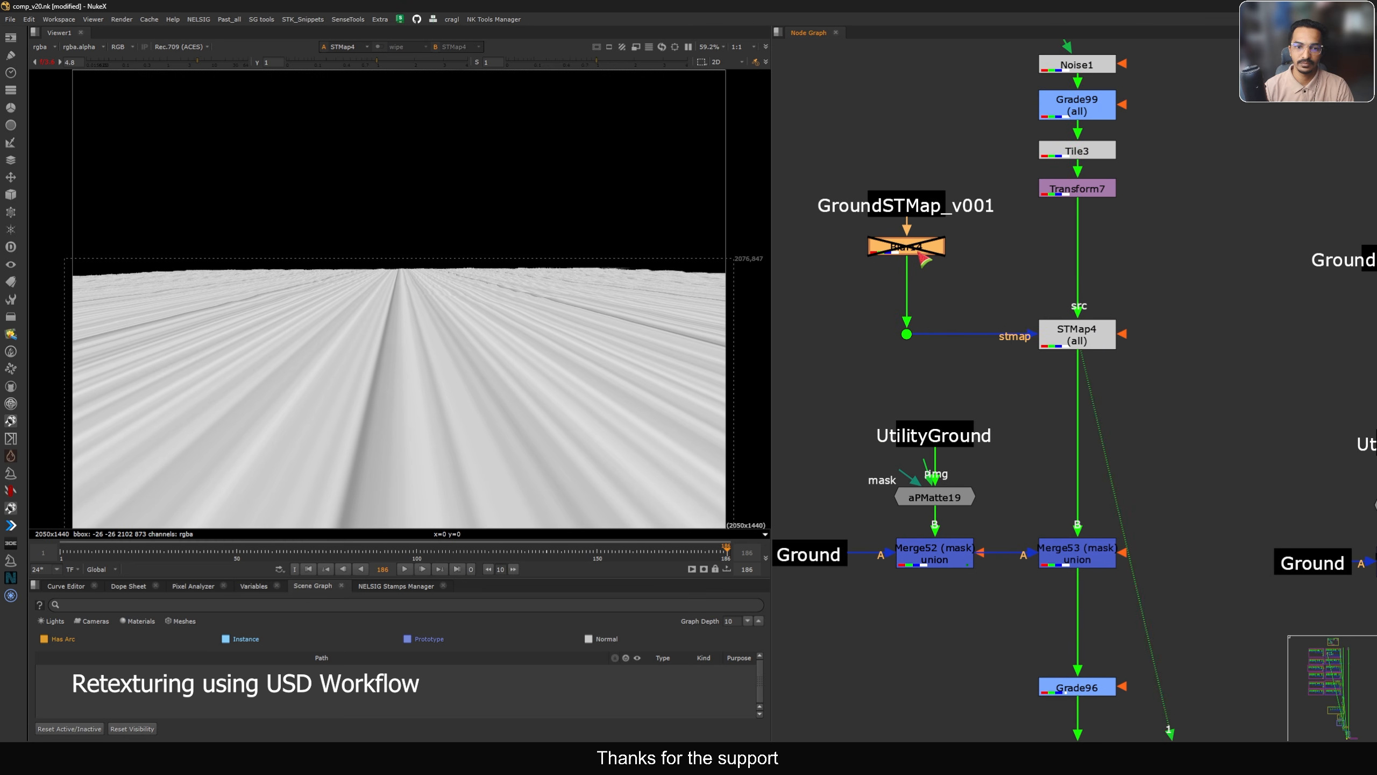
pyautogui.scroll(6, 624, 263)
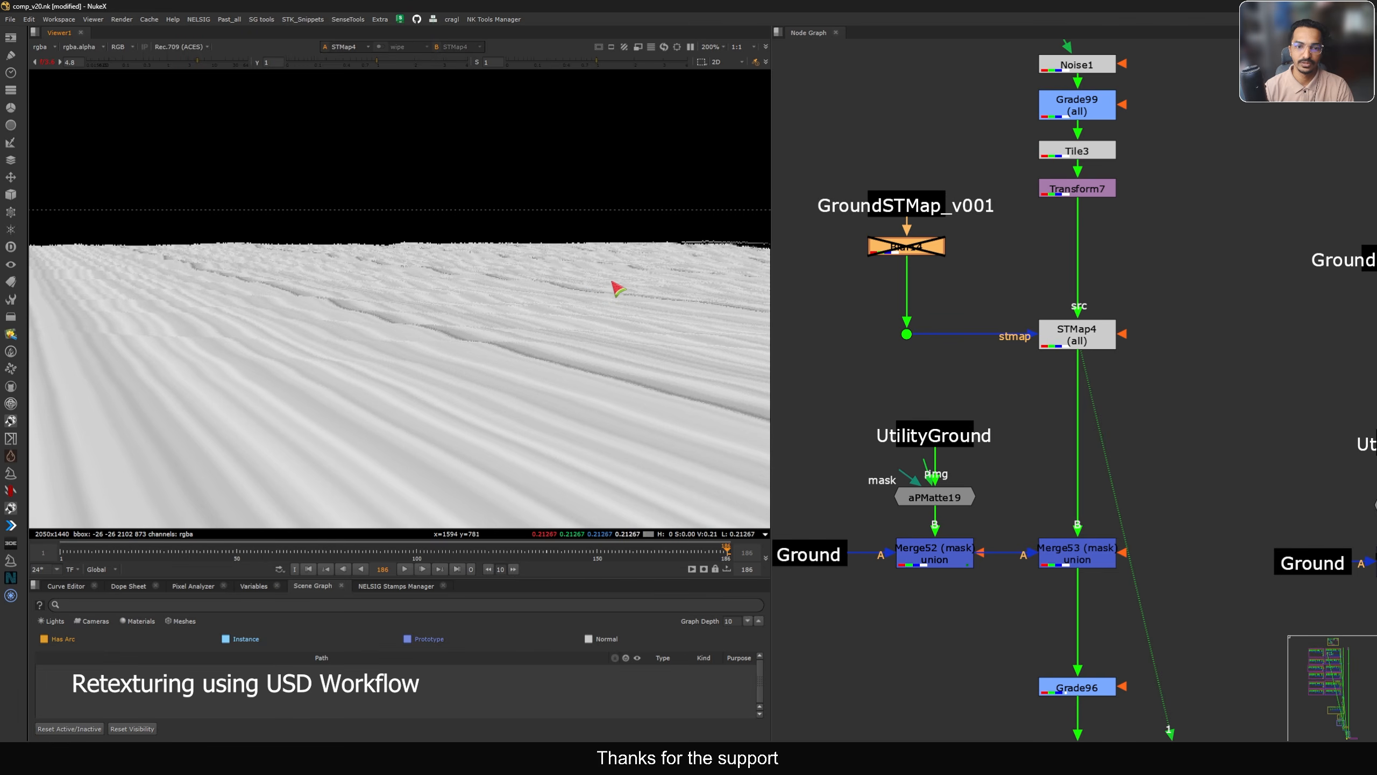
pyautogui.press('d')
pyautogui.moveTo(901, 252); pyautogui.dragTo(900, 261)
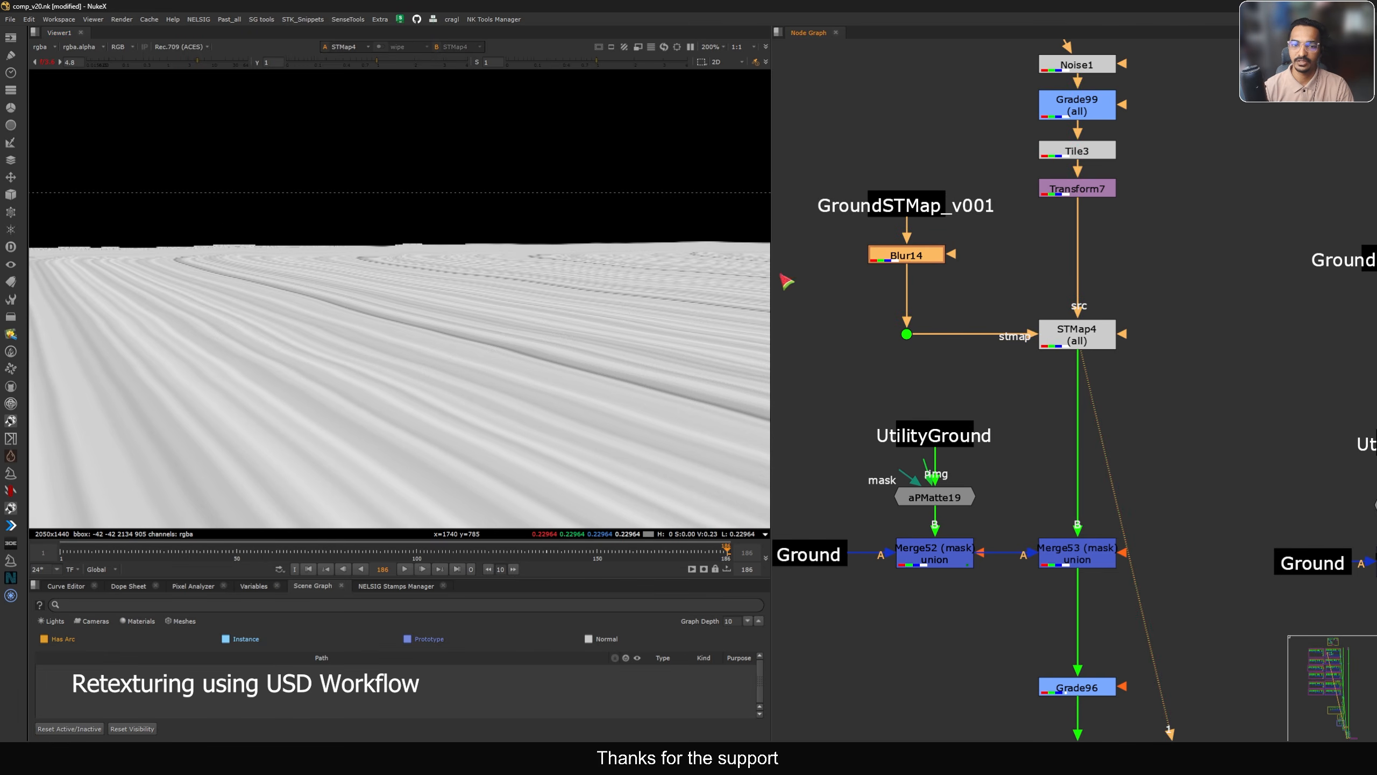
pyautogui.press('f')
# Display the mask merge Merge53 and the alpha of Merge52, which combines Ground with UtilityGround
pyautogui.moveTo(1006, 395); pyautogui.dragTo(1163, 296)
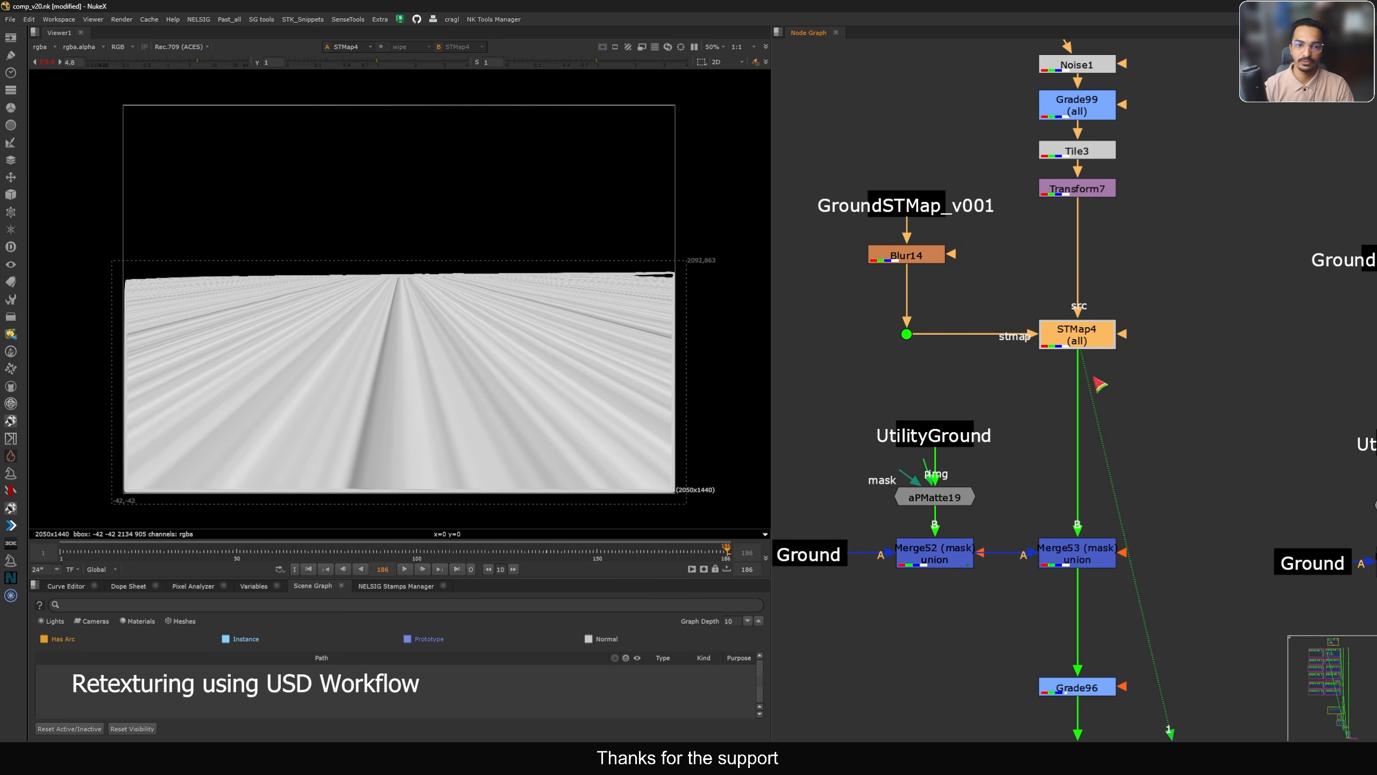
pyautogui.moveTo(1139, 572); pyautogui.dragTo(1158, 416, button='middle')
pyautogui.moveTo(1234, 327); pyautogui.dragTo(1015, 444)
pyautogui.press('1')
pyautogui.moveTo(994, 392); pyautogui.dragTo(993, 324, button='middle')
pyautogui.click(968, 336)
pyautogui.press('1')
pyautogui.press('a')
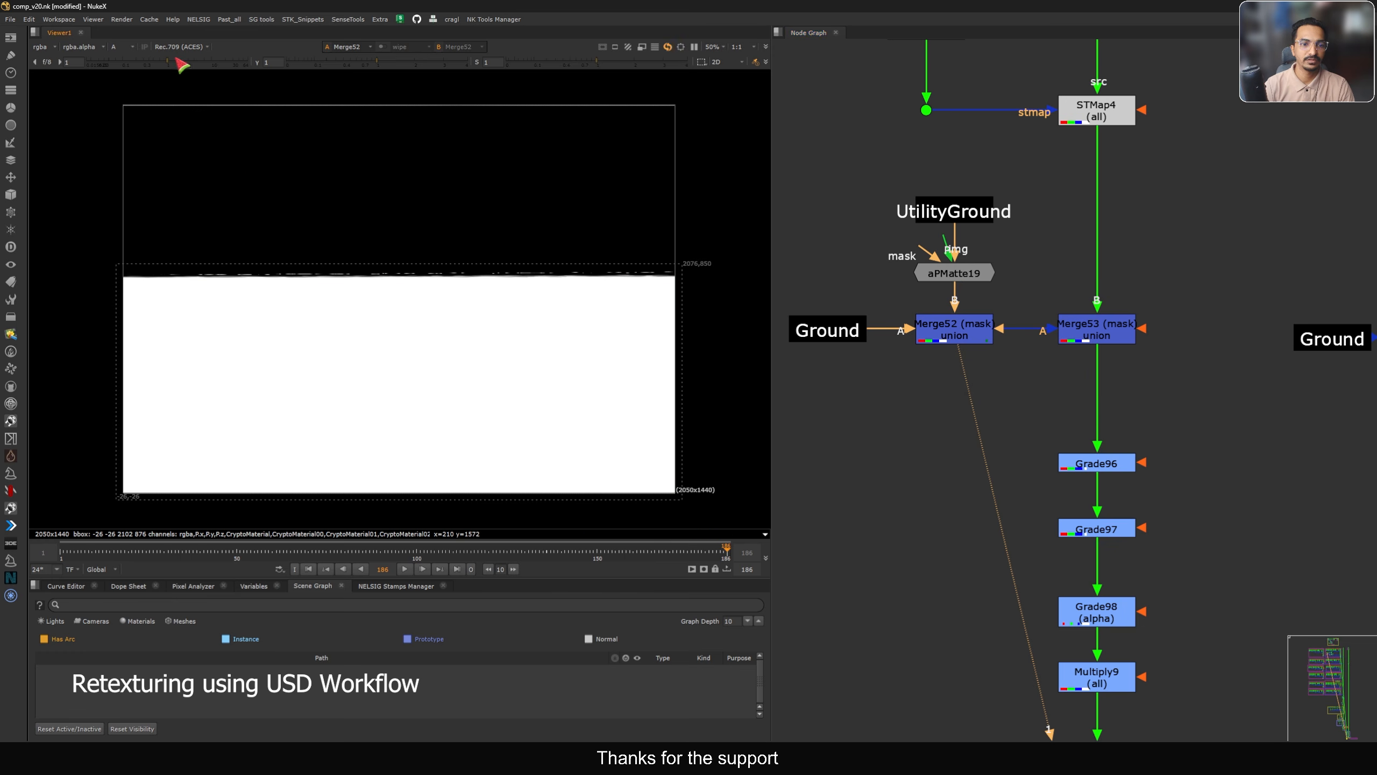
# Display Merge53 again and compare the projected stripes with the merge disabled and enabled
pyautogui.moveTo(1241, 271); pyautogui.dragTo(1017, 375)
pyautogui.press('1')
pyautogui.press('a')
pyautogui.press('d')
pyautogui.press('d')
pyautogui.moveTo(1135, 464); pyautogui.dragTo(1125, 345, button='middle')
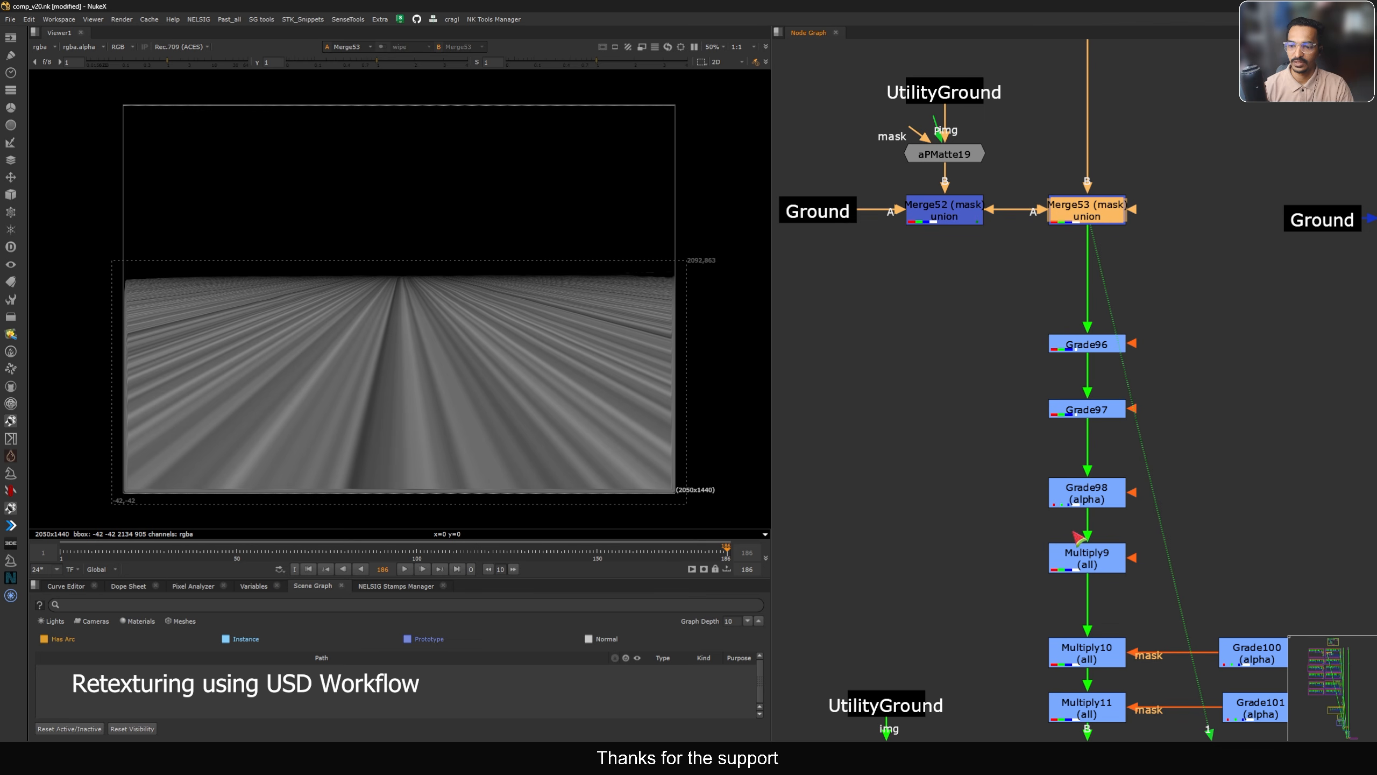
# Display Multiply9 below the branch's grades and check its alpha channel
pyautogui.moveTo(1076, 523); pyautogui.dragTo(1071, 377, button='middle')
pyautogui.click(1083, 424)
pyautogui.press('1')
pyautogui.click(1090, 455)
pyautogui.moveTo(1090, 455); pyautogui.dragTo(1067, 400, button='middle')
pyautogui.press('a')
pyautogui.press('a')
pyautogui.moveTo(1099, 506); pyautogui.dragTo(1068, 450, button='middle')
# Display the lower UtilityGround matte and the final merge of the stripe branch
pyautogui.click(837, 506)
pyautogui.press('1')
pyautogui.scroll(-1, 1074, 451)
pyautogui.click(1045, 544)
pyautogui.press('1')
# Return to the main albedo chain and display the last over merge, Merge54
pyautogui.scroll(-5, 1053, 554)
pyautogui.moveTo(1247, 567); pyautogui.dragTo(871, 469, button='middle')
pyautogui.moveTo(1351, 452); pyautogui.dragTo(1021, 435, button='middle')
pyautogui.click(1186, 433)
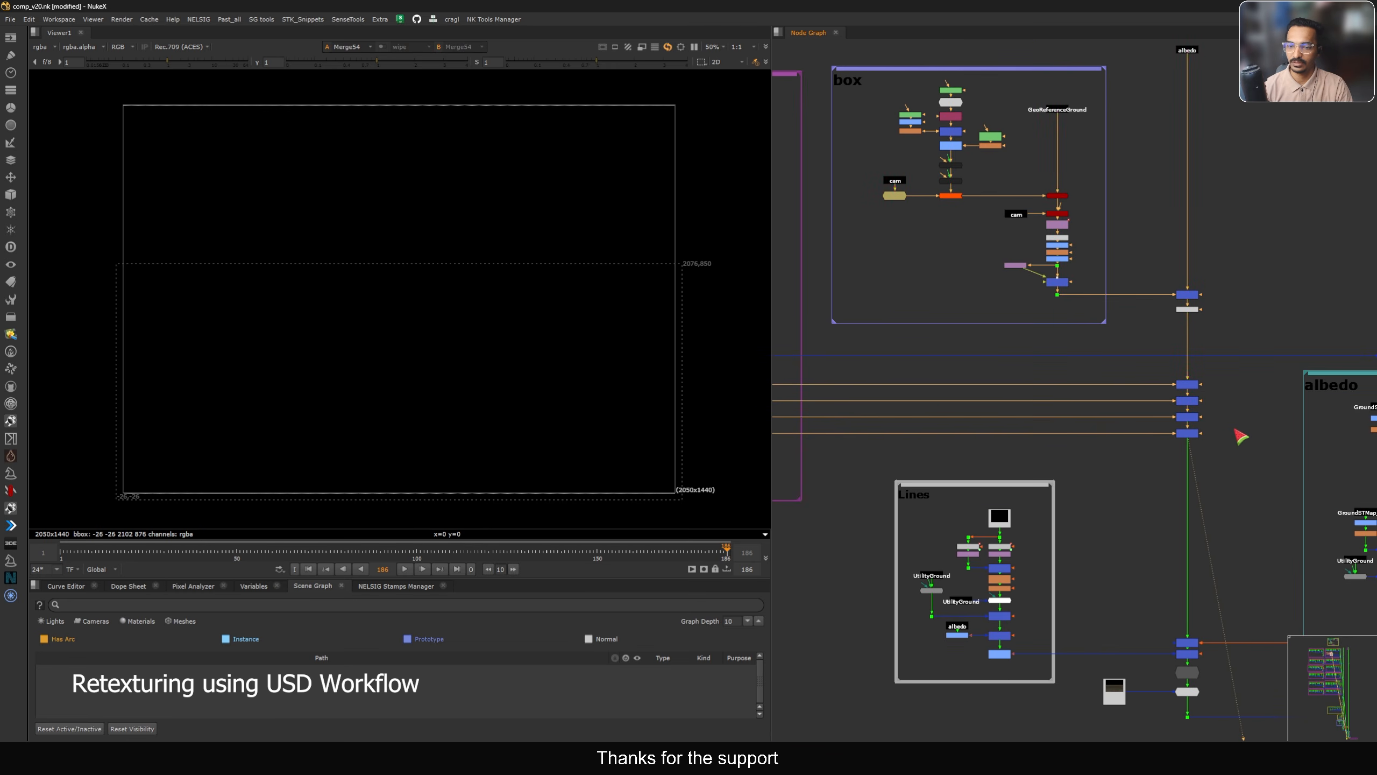
pyautogui.press('1')
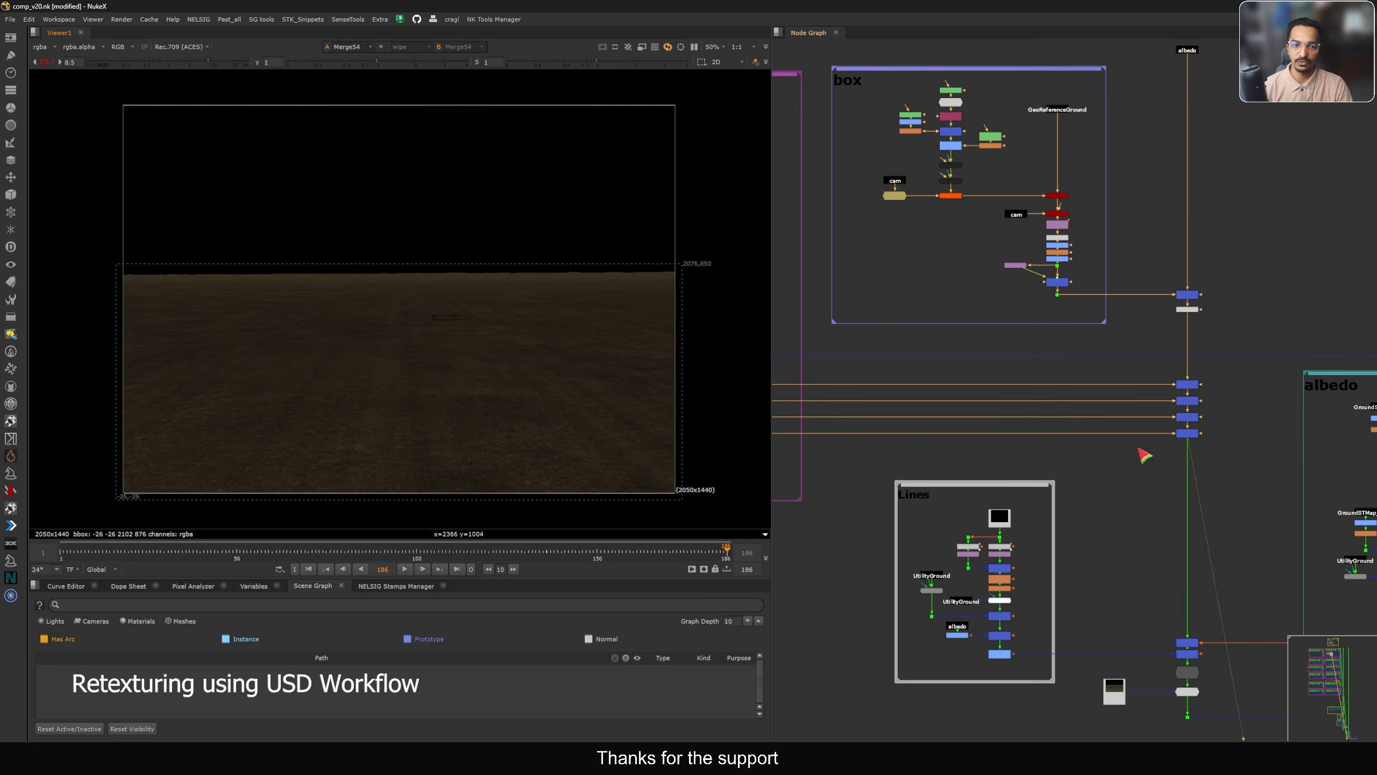
# Compare the main albedo chain with Merge54 disabled and enabled
pyautogui.scroll(4, 1125, 394)
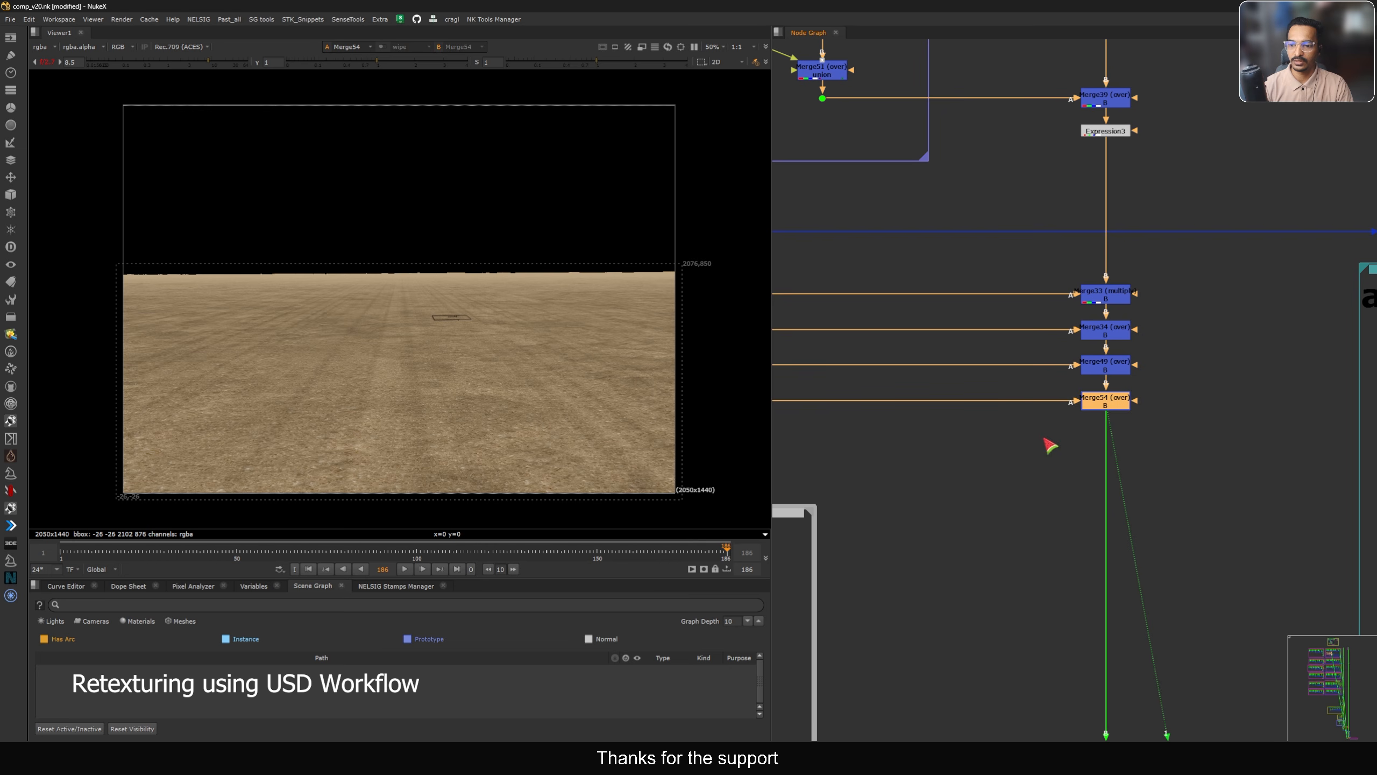
pyautogui.press('d')
pyautogui.press('d')
# Go to the albedo backdrop beside the main chain and examine its concrete texture branches
pyautogui.scroll(-5, 1144, 375)
pyautogui.moveTo(1106, 486); pyautogui.dragTo(1083, 434, button='middle')
pyautogui.moveTo(1304, 405); pyautogui.dragTo(1093, 404, button='middle')
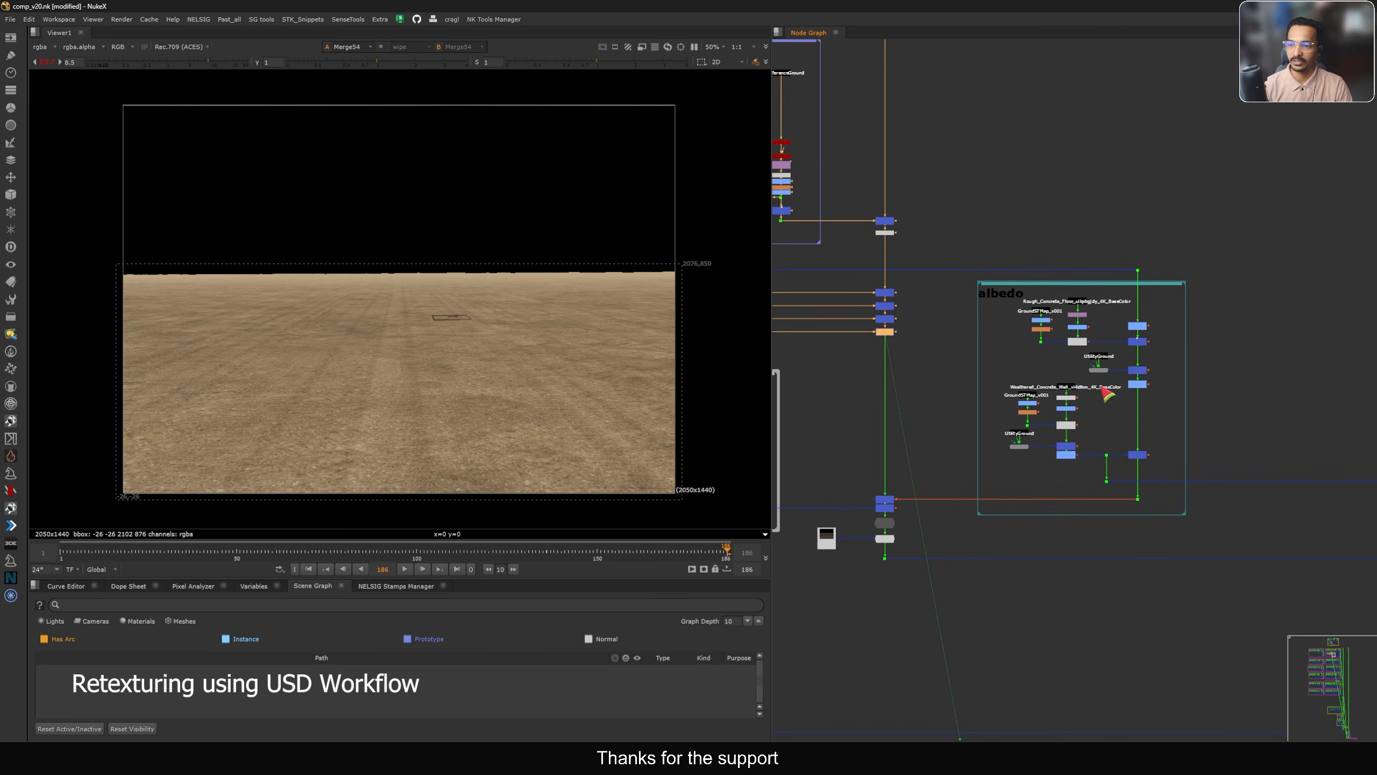
pyautogui.moveTo(1203, 244); pyautogui.dragTo(1103, 295)
pyautogui.press('1')
pyautogui.scroll(5, 1129, 306)
pyautogui.moveTo(1214, 323); pyautogui.dragTo(1112, 371)
pyautogui.scroll(-5, 1121, 313)
pyautogui.moveTo(1037, 281); pyautogui.dragTo(1161, 315, button='middle')
pyautogui.moveTo(1286, 304); pyautogui.dragTo(1158, 308, button='middle')
pyautogui.scroll(5, 1158, 306)
pyautogui.moveTo(1219, 263); pyautogui.dragTo(1163, 307)
pyautogui.moveTo(1177, 331); pyautogui.dragTo(1162, 302, button='middle')
pyautogui.scroll(5, 1161, 329)
# Display the Rough_Concrete_Floor base color texture at the head of the albedo backdrop's upper branch
pyautogui.click(1169, 344)
pyautogui.moveTo(1133, 371); pyautogui.dragTo(1155, 345, button='middle')
pyautogui.press('1')
pyautogui.click(1064, 325)
pyautogui.press('1')
pyautogui.moveTo(1061, 351); pyautogui.dragTo(1088, 365, button='middle')
pyautogui.click(1090, 359)
pyautogui.click(1093, 249)
pyautogui.press('1')
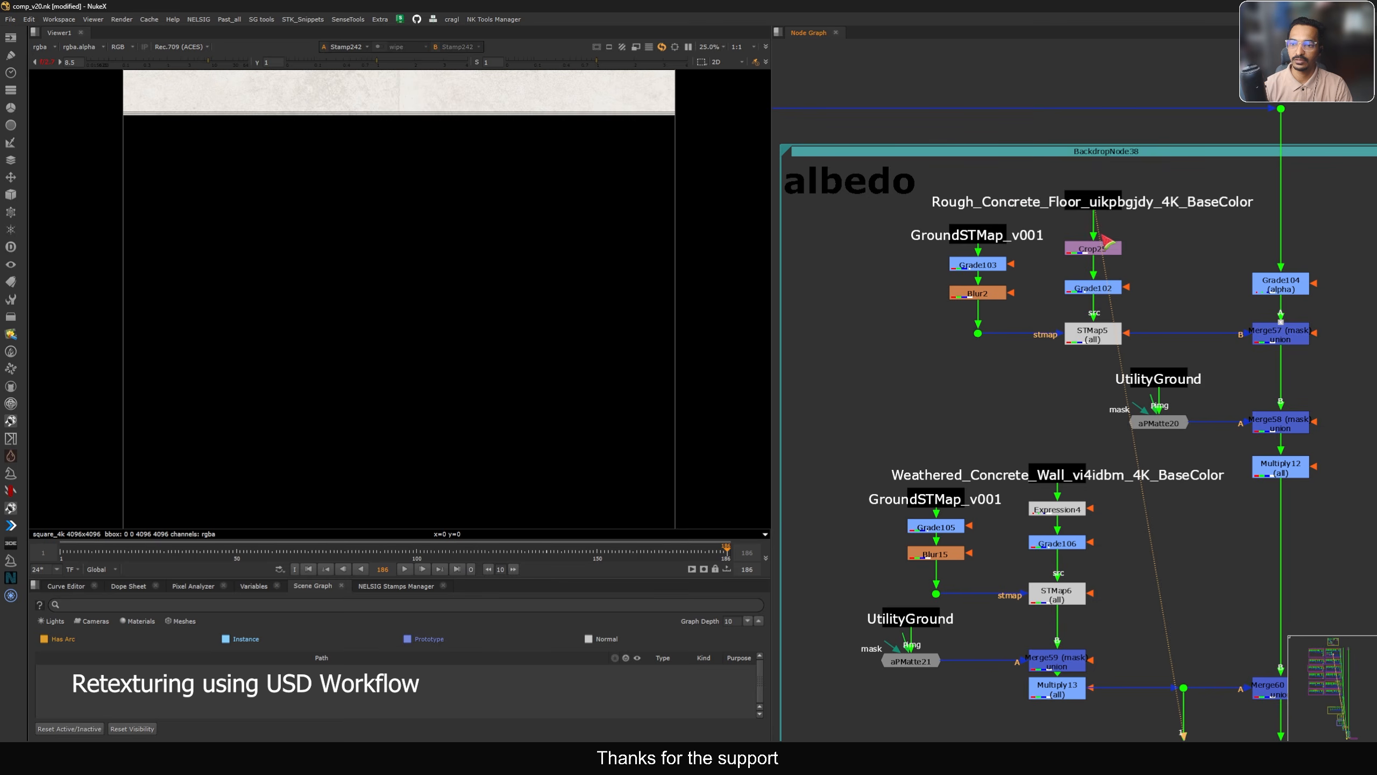
# Display the floor texture through Grade102 and STMap5, and its masked result at Merge57
pyautogui.click(1087, 289)
pyautogui.press('1')
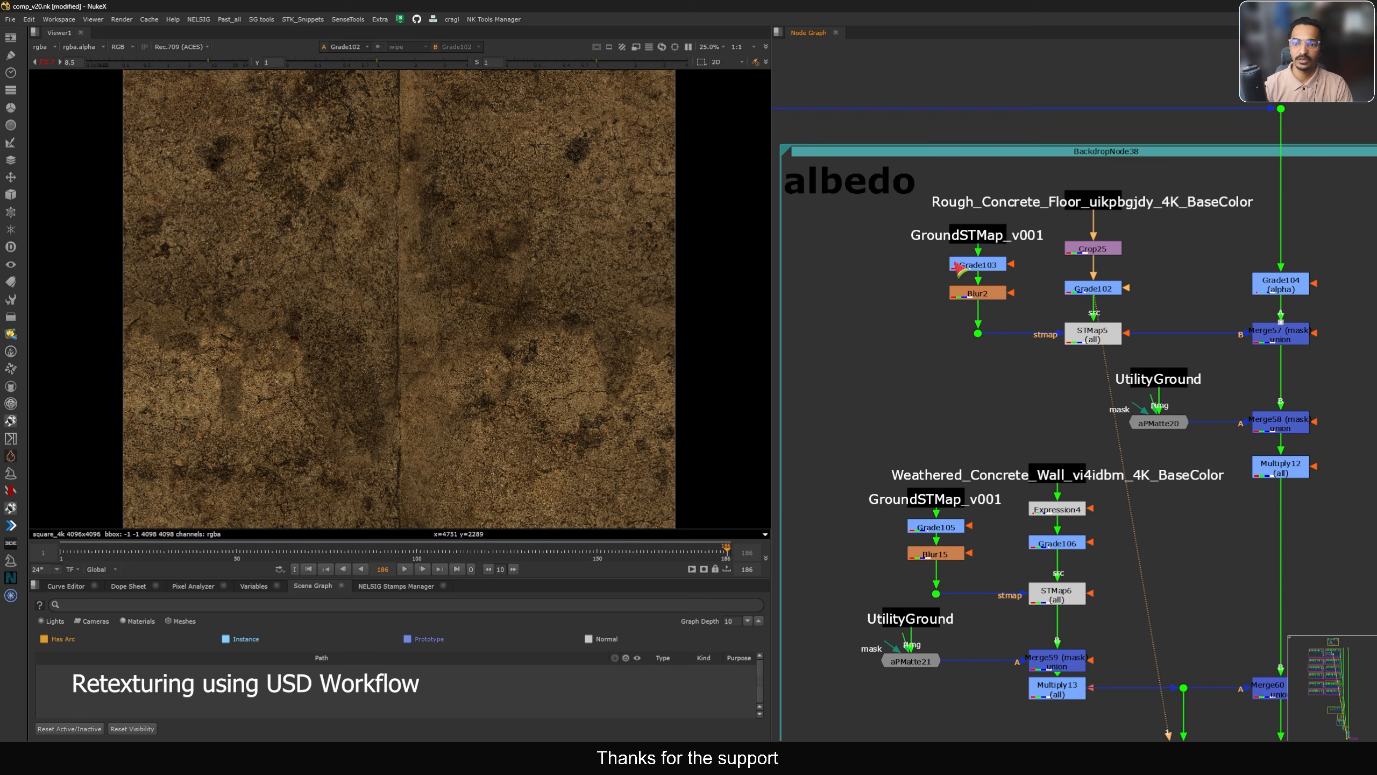
pyautogui.click(1090, 336)
pyautogui.press('1')
pyautogui.moveTo(1152, 315); pyautogui.dragTo(1085, 298, button='middle')
pyautogui.moveTo(1150, 353); pyautogui.dragTo(1284, 300)
pyautogui.press('1')
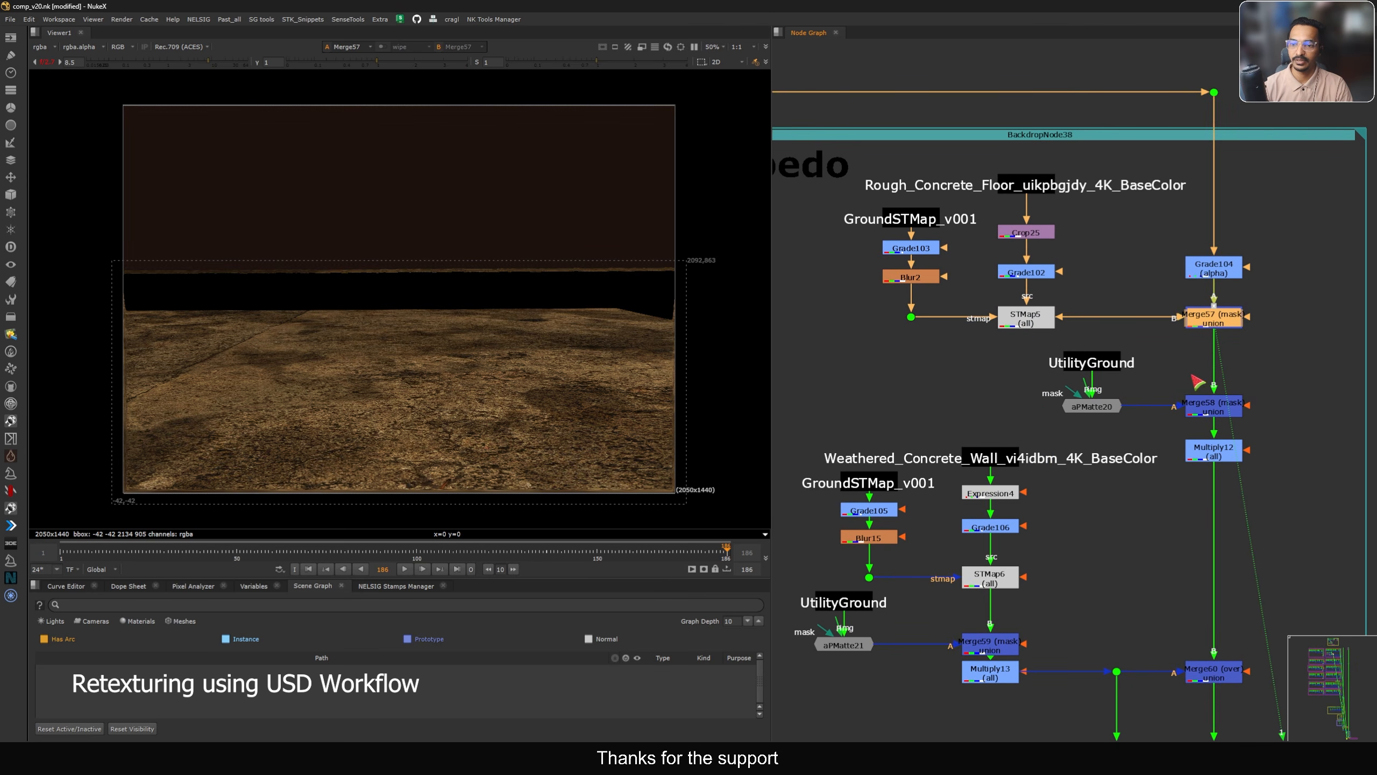
# Toggle Merge57 off and on to compare, leave it disabled, and display Multiply12 below it
pyautogui.press('d')
pyautogui.press('d')
pyautogui.press('d')
pyautogui.press('d')
pyautogui.press('d')
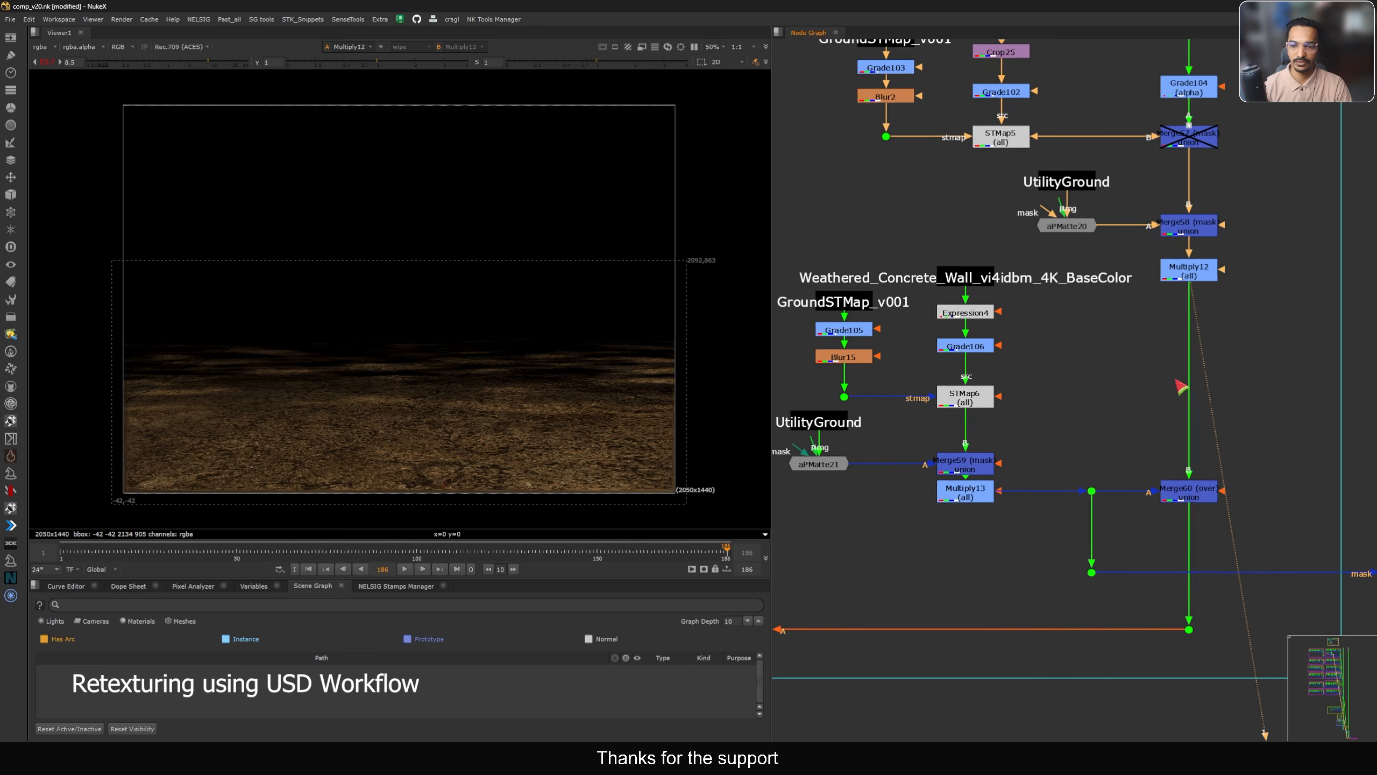
# Display the Weathered_Concrete_Wall branch at STMap6, Merge59 and Multiply13
pyautogui.moveTo(1175, 381); pyautogui.dragTo(1186, 365, button='middle')
pyautogui.moveTo(1017, 486); pyautogui.dragTo(1109, 427, button='middle')
pyautogui.click(1049, 433)
pyautogui.press('1')
pyautogui.click(1100, 430)
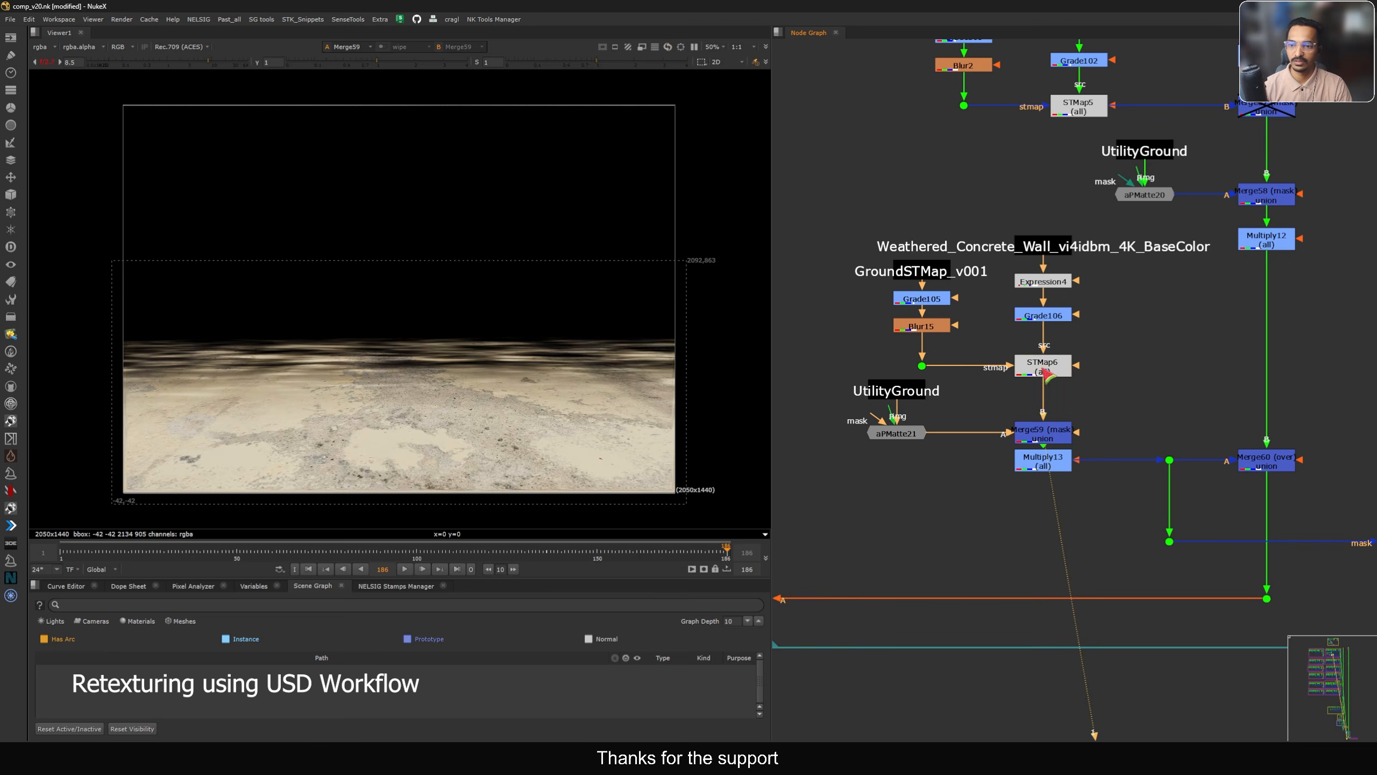
pyautogui.click(1043, 368)
pyautogui.press('1')
pyautogui.click(1048, 436)
pyautogui.press('1')
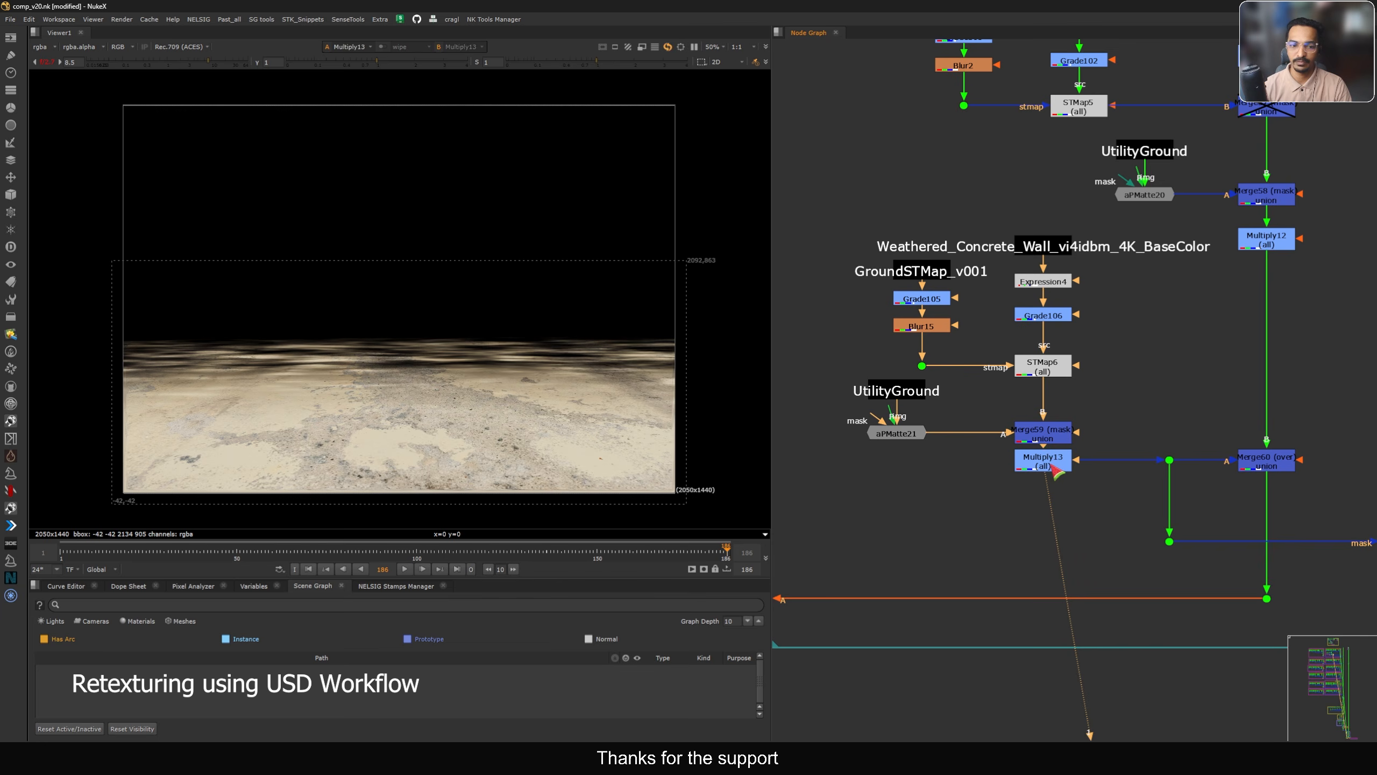
# Compare Merge60, which combines both concrete textures, with Multiply12 above it
pyautogui.click(1260, 462)
pyautogui.press('1')
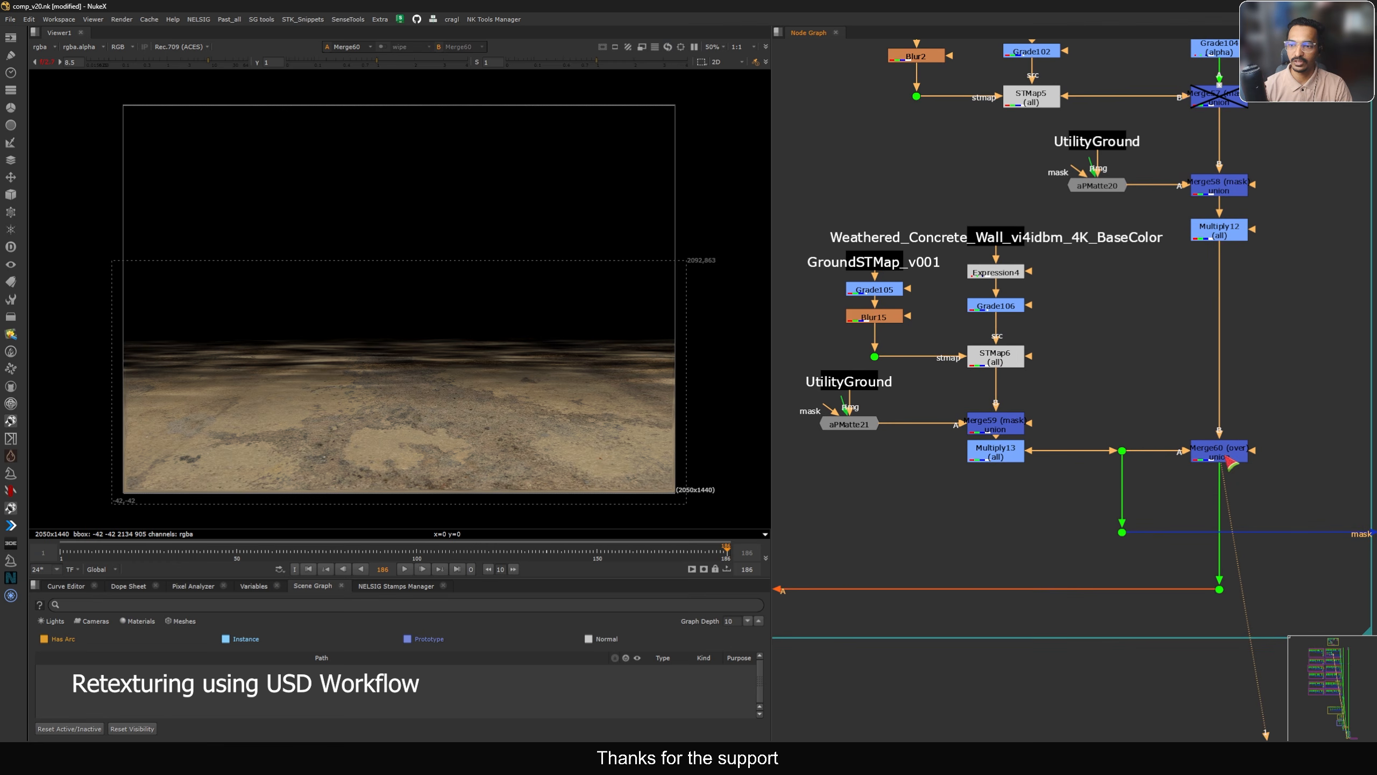
pyautogui.click(1225, 239)
pyautogui.press('1')
pyautogui.click(1230, 459)
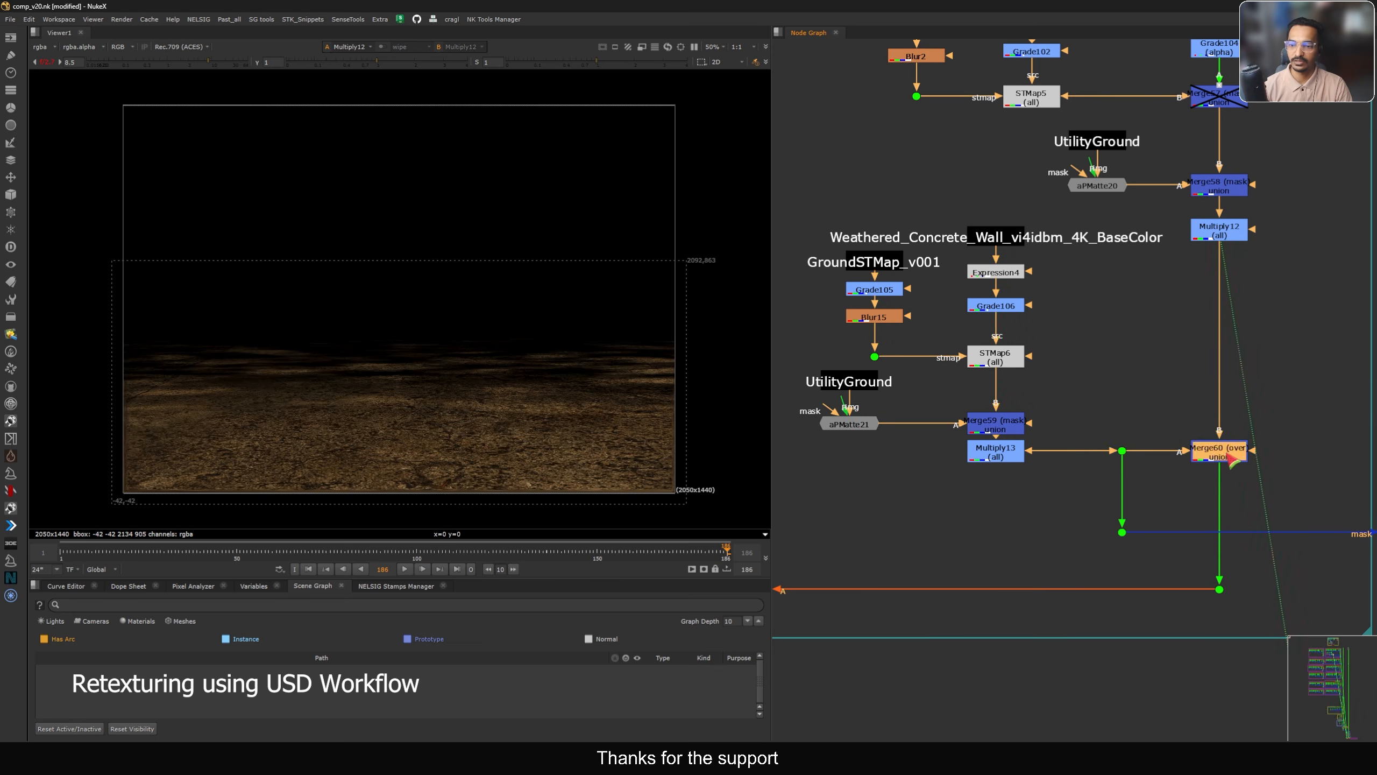
pyautogui.press('1')
# Return to the main chain and display the merge that adds the concrete textures, plus Merge31 below it
pyautogui.moveTo(1101, 531); pyautogui.dragTo(1112, 508, button='middle')
pyautogui.scroll(-3, 1113, 508)
pyautogui.moveTo(1027, 546); pyautogui.dragTo(1159, 461, button='middle')
pyautogui.moveTo(913, 462); pyautogui.dragTo(1083, 432, button='middle')
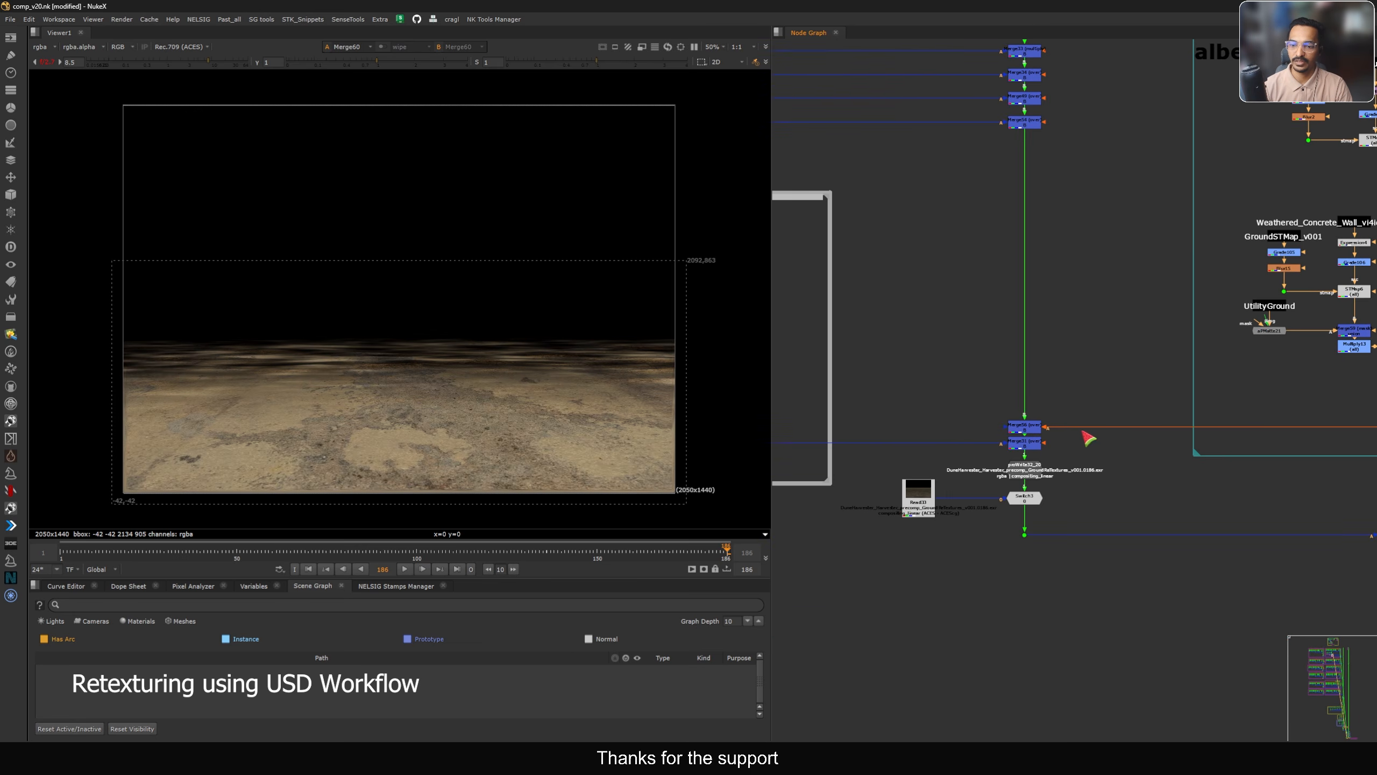
pyautogui.click(1033, 428)
pyautogui.press('1')
pyautogui.click(1030, 441)
pyautogui.press('1')
pyautogui.scroll(3, 1030, 445)
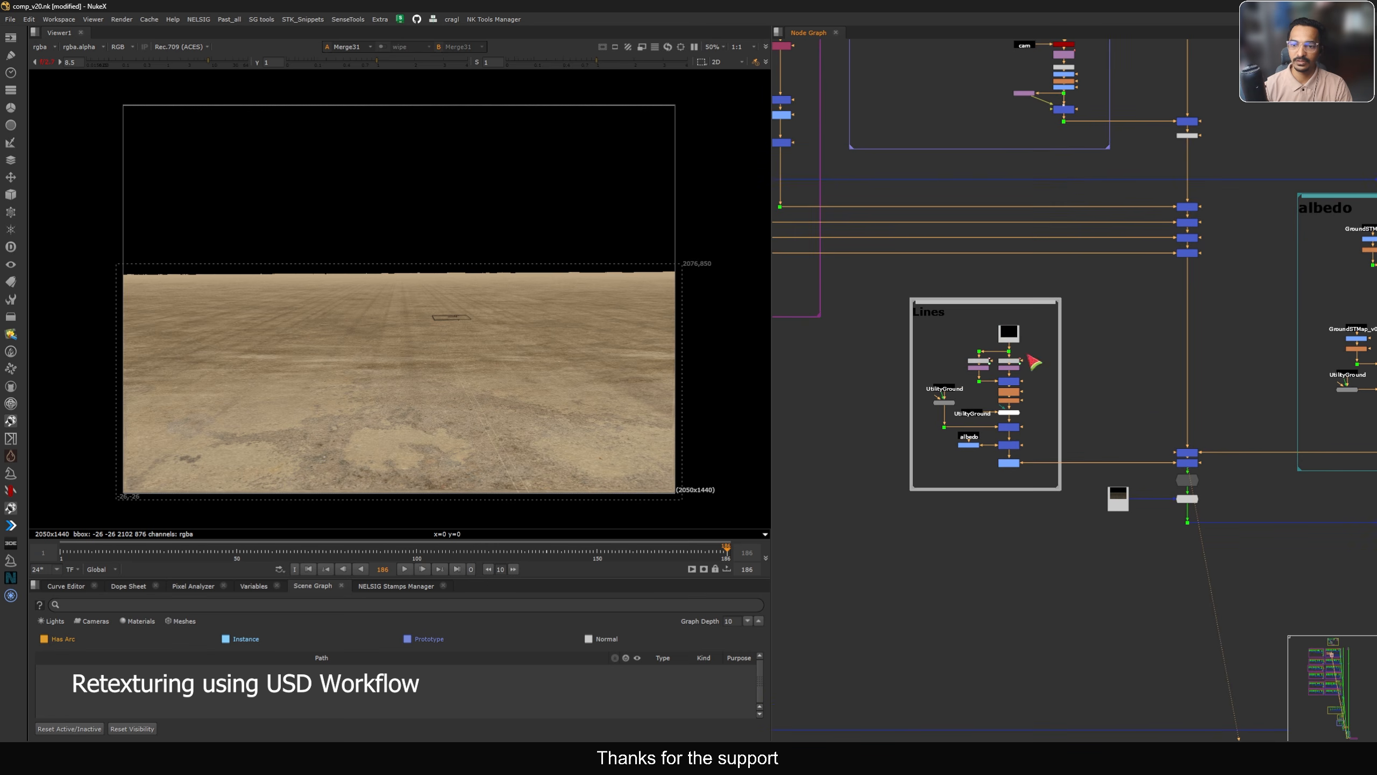
# Display Constant3 at the top of the Lines backdrop
pyautogui.scroll(4, 1039, 371)
pyautogui.click(1044, 338)
pyautogui.press('1')
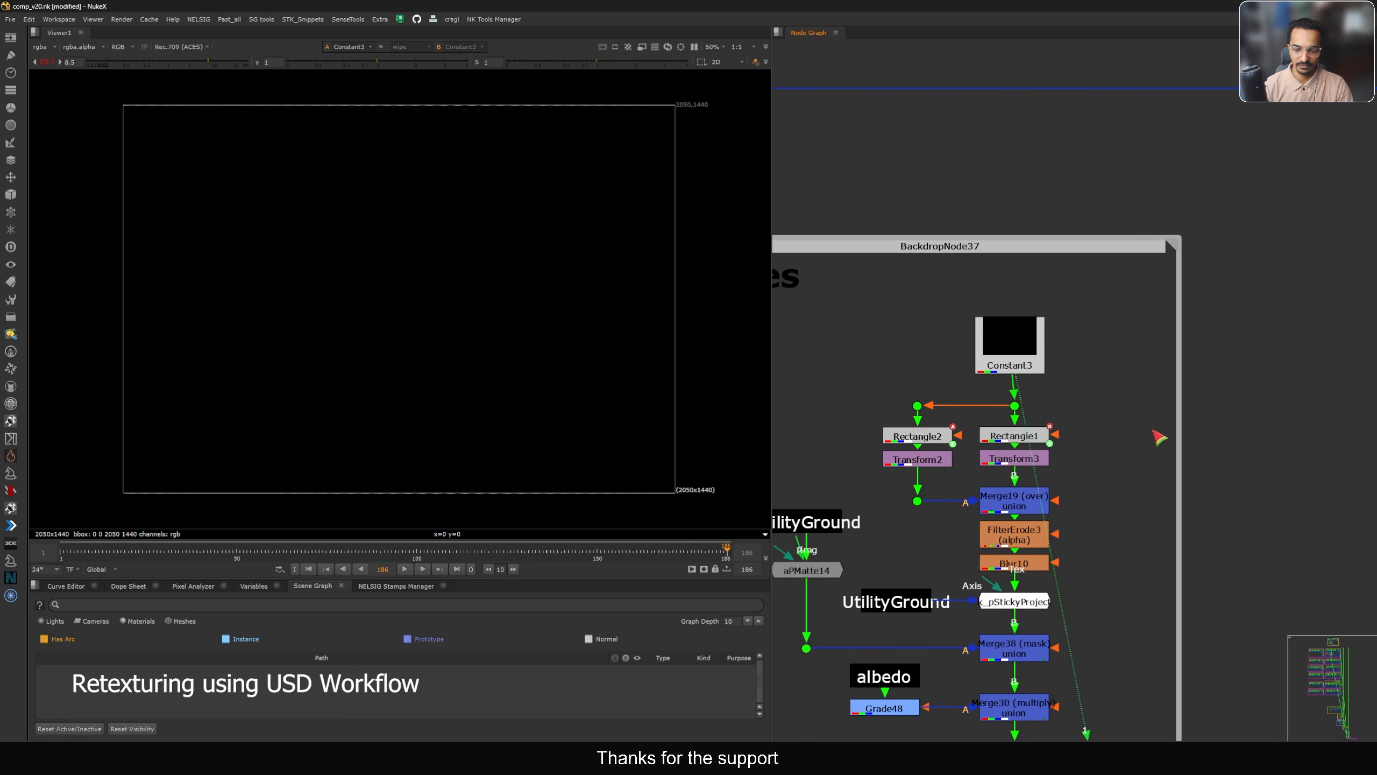
# Examine the thin ground lines between the container rows in the reference plate
pyautogui.press('f')
pyautogui.moveTo(1160, 563); pyautogui.dragTo(1161, 301, button='middle')
pyautogui.scroll(2, 1186, 470)
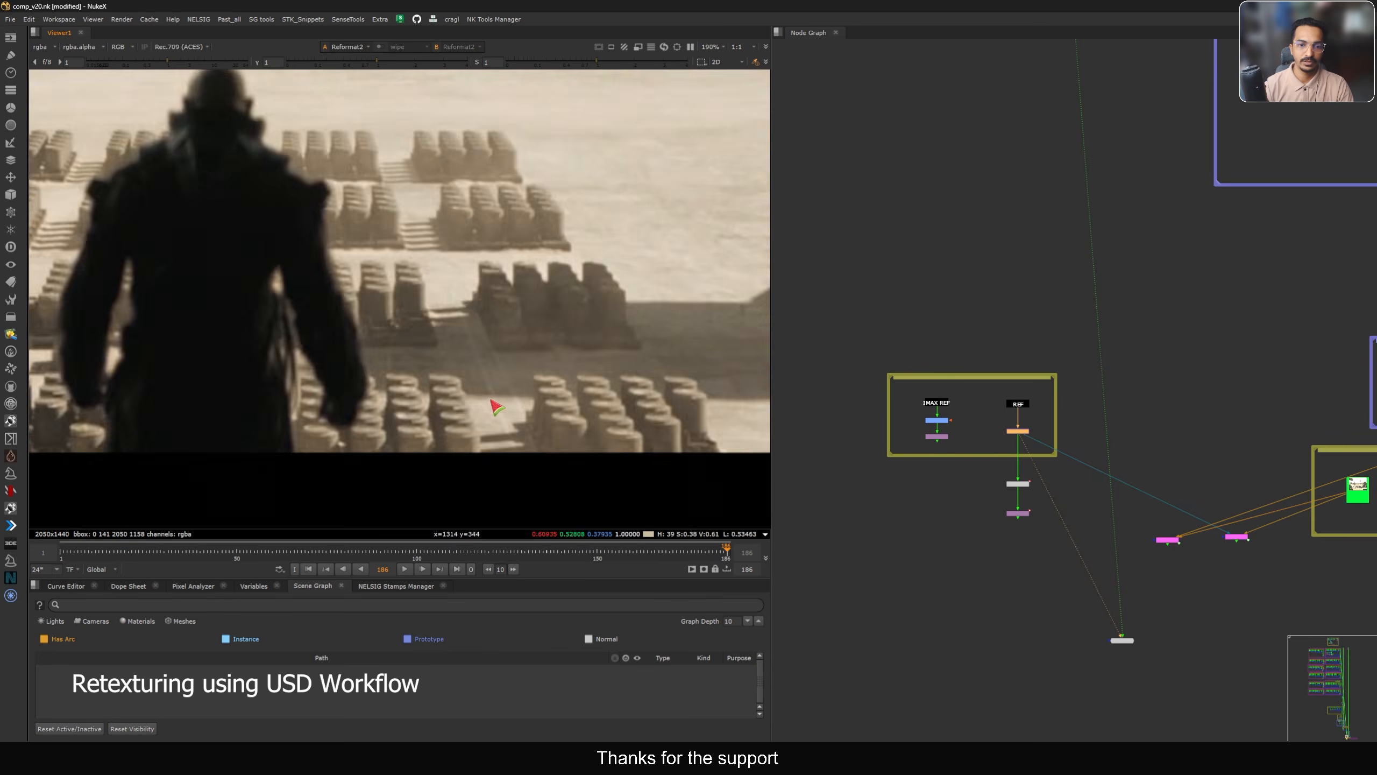
pyautogui.scroll(3, 501, 406)
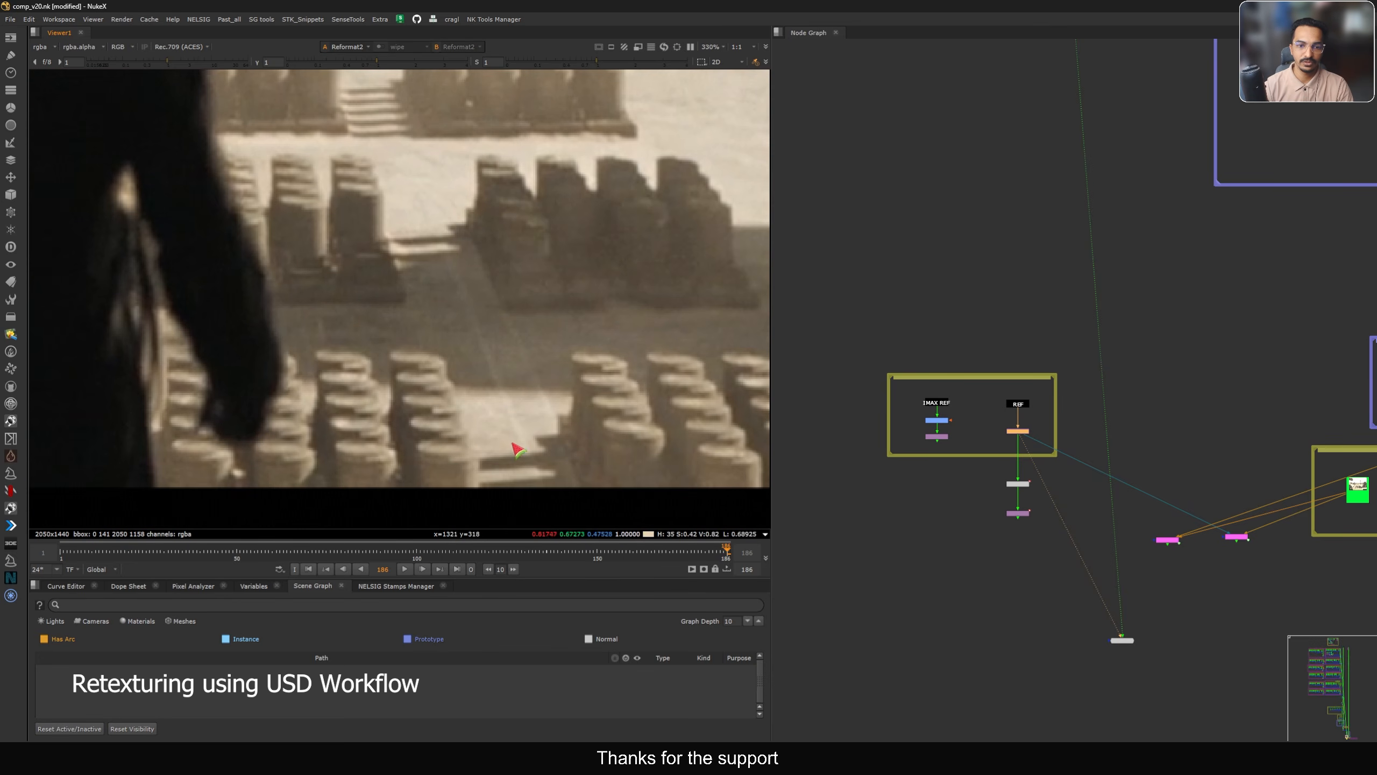
pyautogui.press('f')
pyautogui.press('f')
# Return to the Lines backdrop and display Constant3 again
pyautogui.scroll(4, 1098, 344)
pyautogui.scroll(6, 1042, 408)
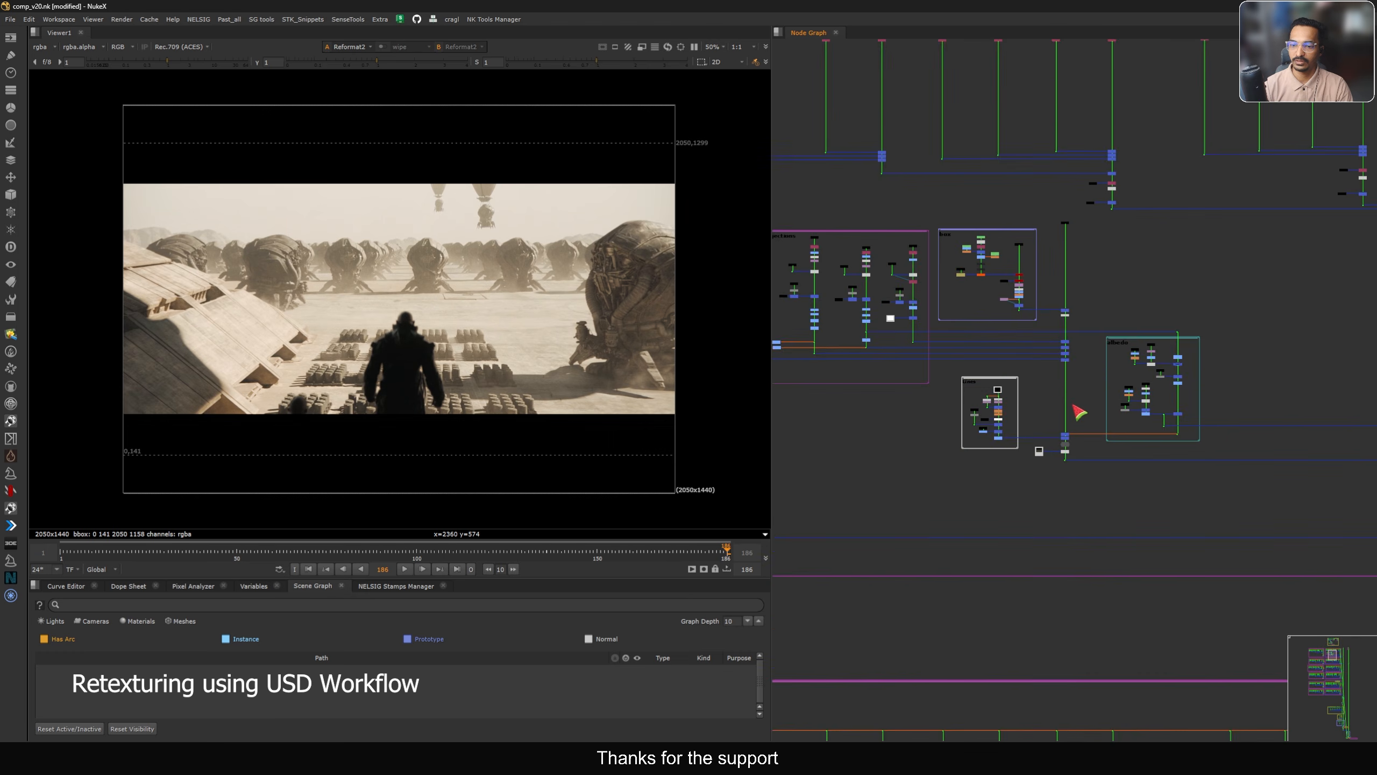
pyautogui.moveTo(1018, 369); pyautogui.dragTo(1019, 366)
pyautogui.press('1')
pyautogui.click(1051, 405)
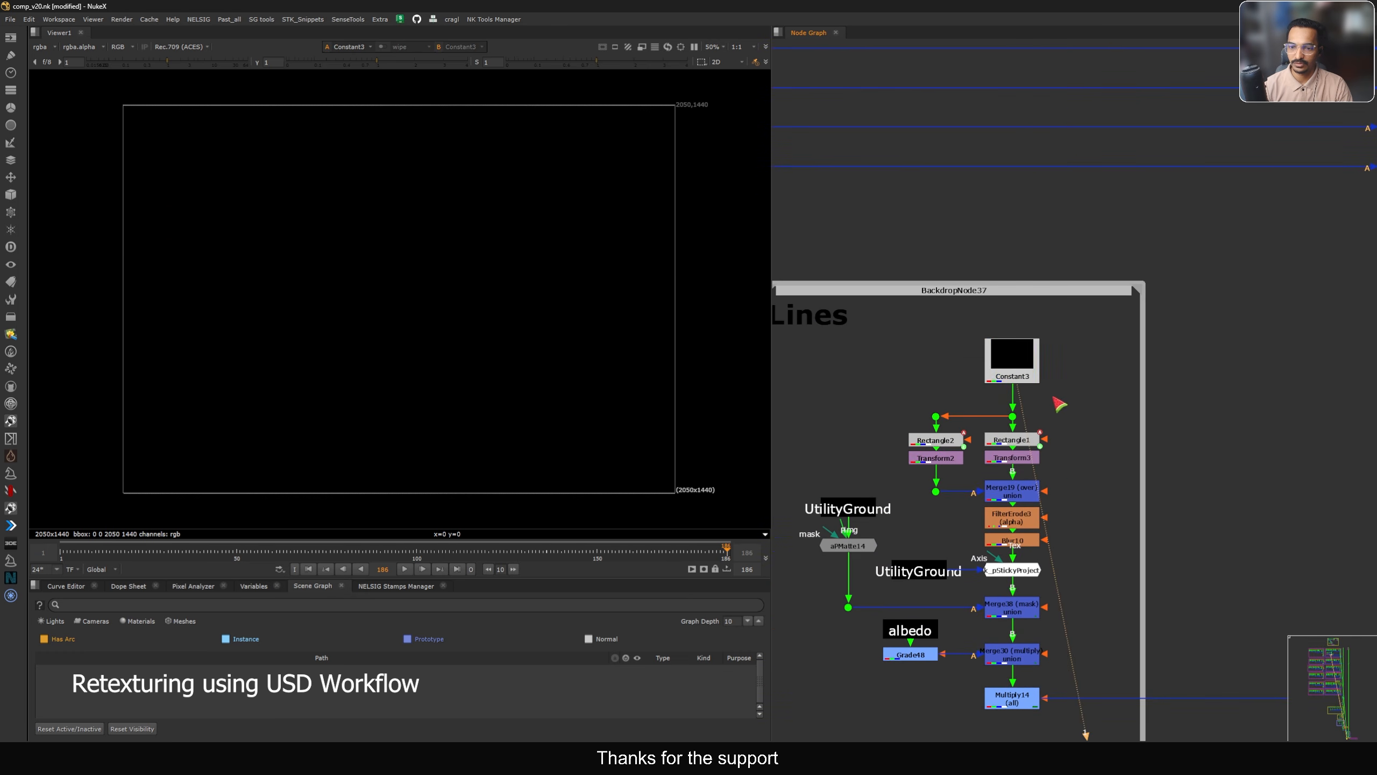
# Display the rectangle-based line pattern in the Lines backdrop down to Blur10
pyautogui.moveTo(1025, 422); pyautogui.dragTo(1081, 379, button='middle')
pyautogui.scroll(2, 1071, 404)
pyautogui.click(1067, 451)
pyautogui.press('1')
pyautogui.scroll(2, 1139, 429)
pyautogui.scroll(3, 404, 238)
pyautogui.press('f')
pyautogui.moveTo(1084, 532); pyautogui.dragTo(1084, 425, button='middle')
pyautogui.keyDown('ctrl'); pyautogui.keyDown('shift'); pyautogui.click(1085, 425); pyautogui.keyUp('shift'); pyautogui.keyUp('ctrl')
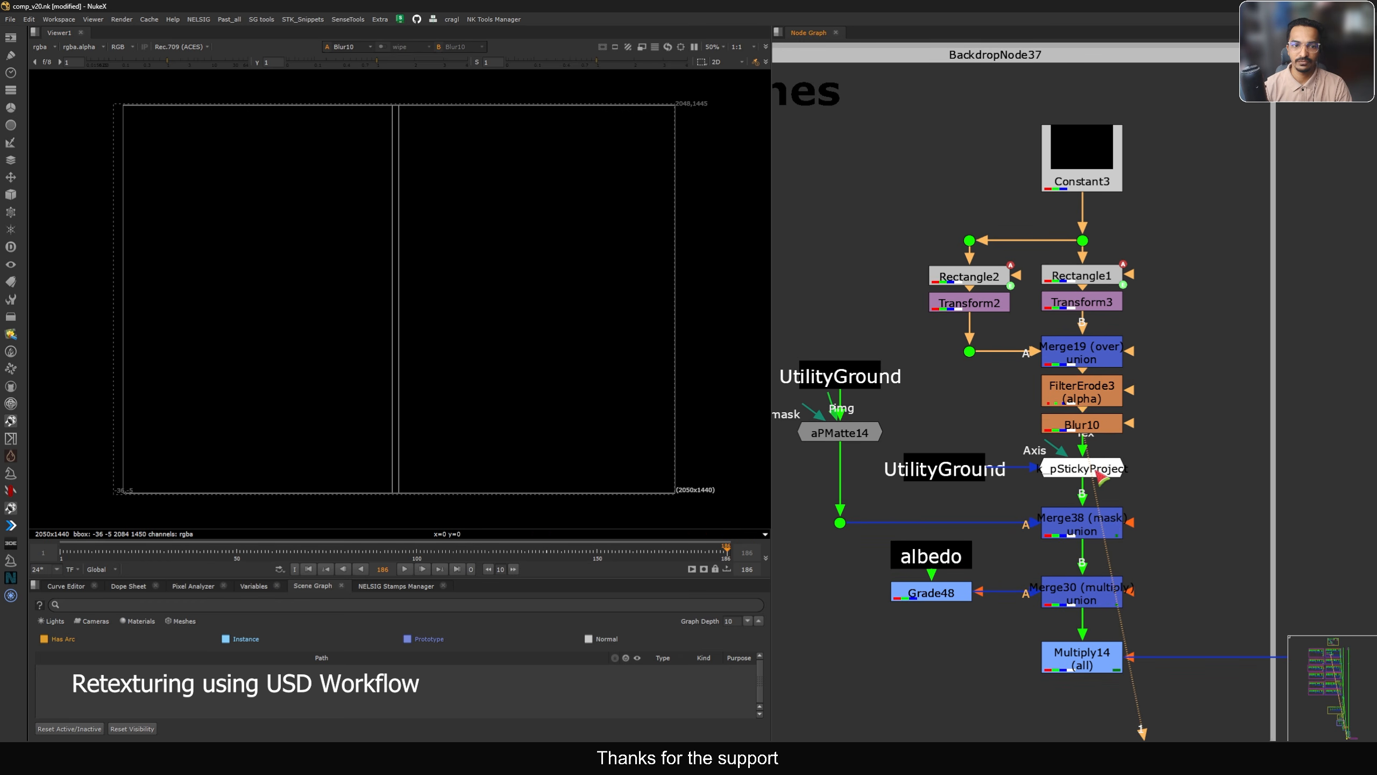
# Display the lines projected onto the ground by k_pStickyProject and inspect its UtilityGround input
pyautogui.click(1096, 474)
pyautogui.press('f')
pyautogui.click(1116, 413)
pyautogui.press('1')
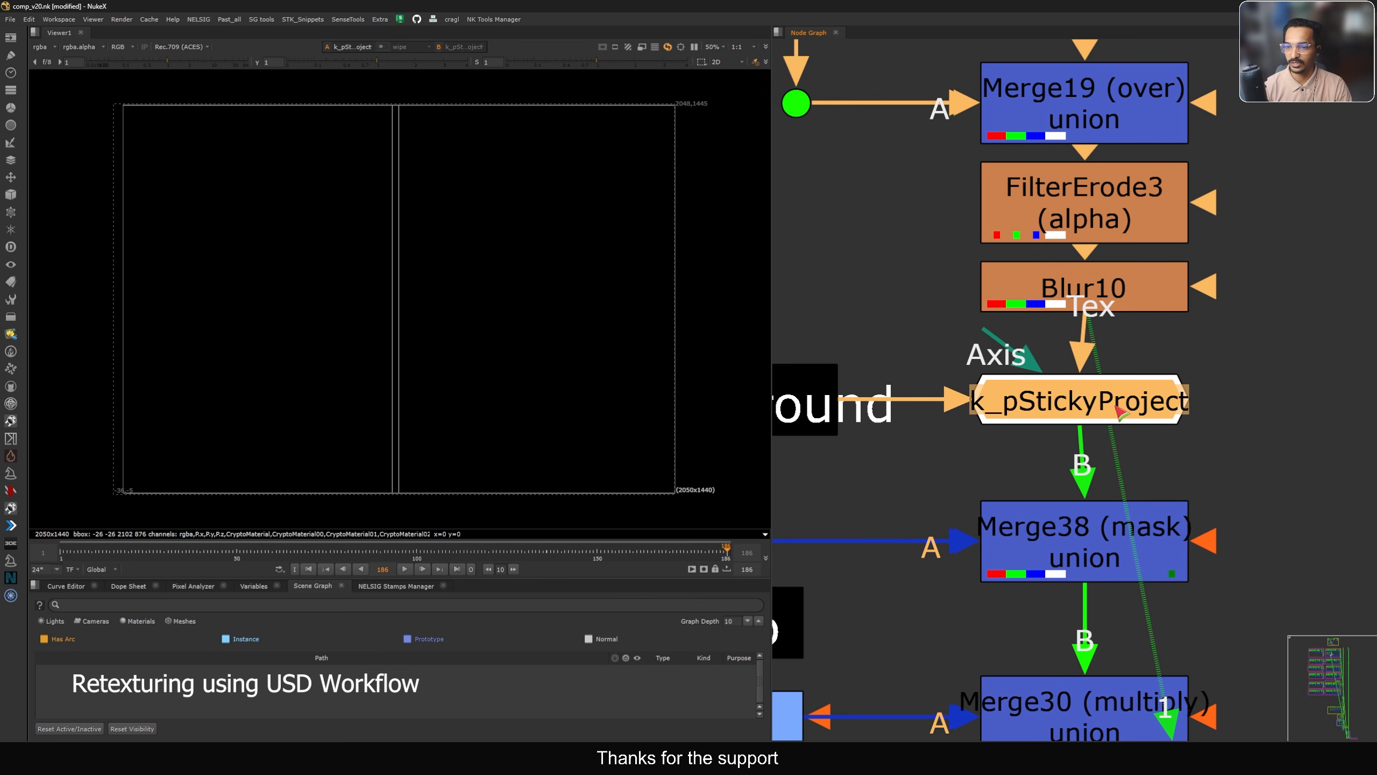
pyautogui.scroll(-3, 1116, 403)
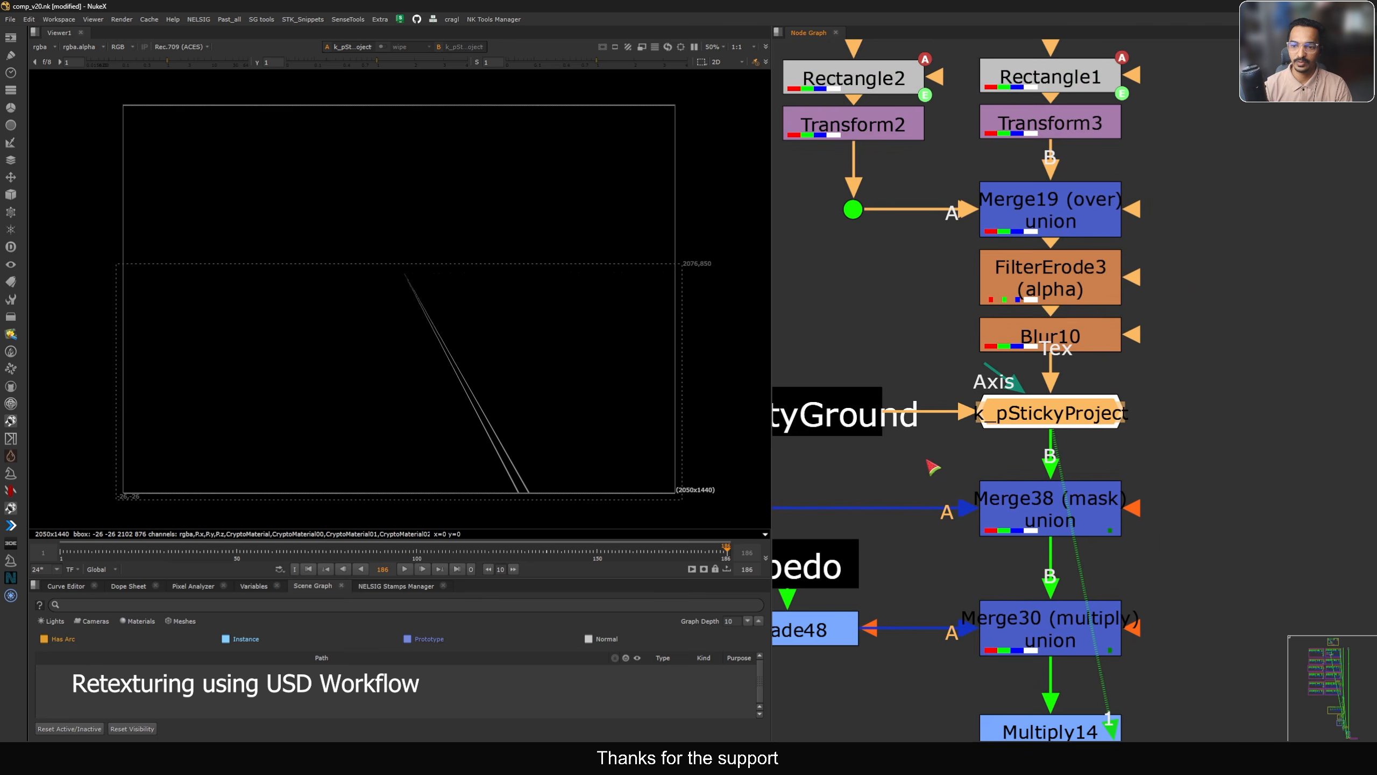
pyautogui.click(1018, 379)
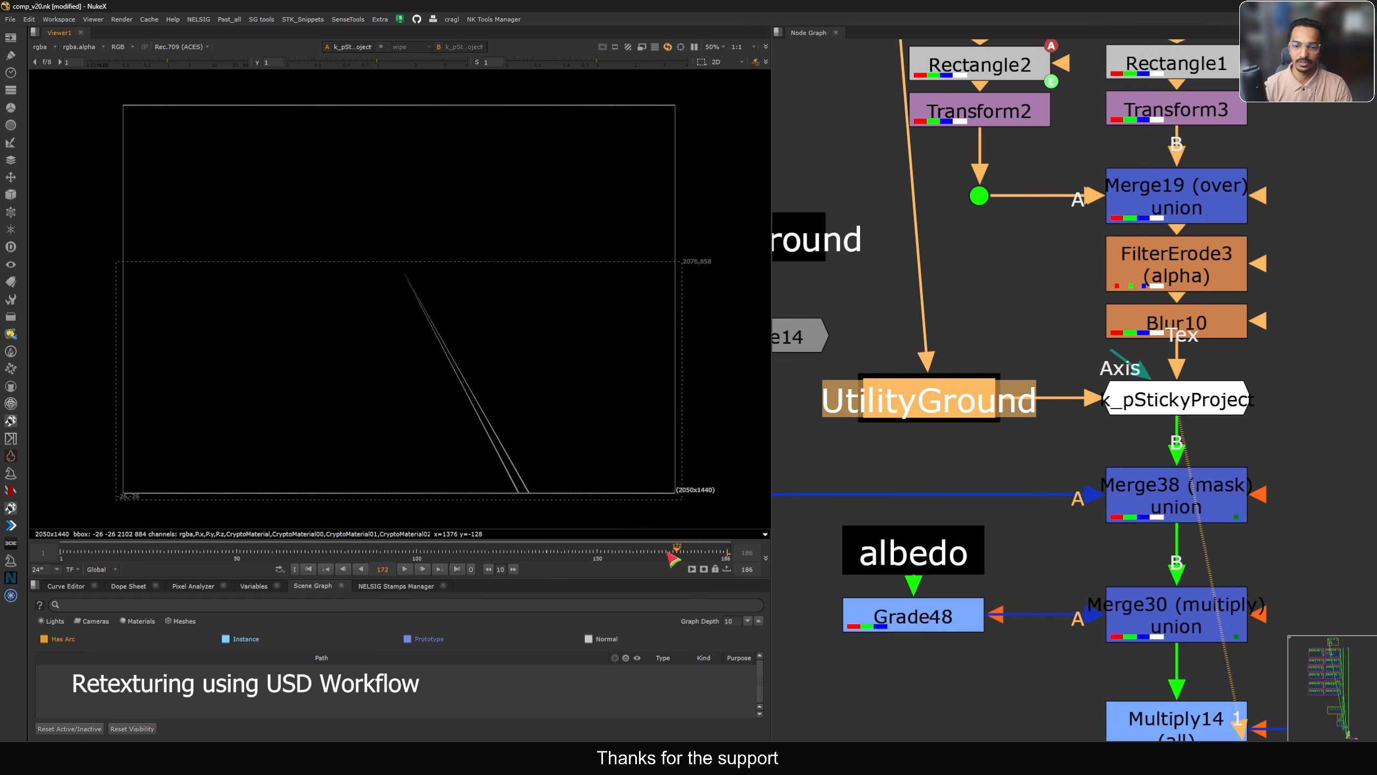
# Display the projected lines at Merge38, Merge30 and Multiply14
pyautogui.scroll(-4, 1081, 416)
pyautogui.click(1113, 451)
pyautogui.press('1')
pyautogui.moveTo(1126, 482); pyautogui.dragTo(1089, 441, button='middle')
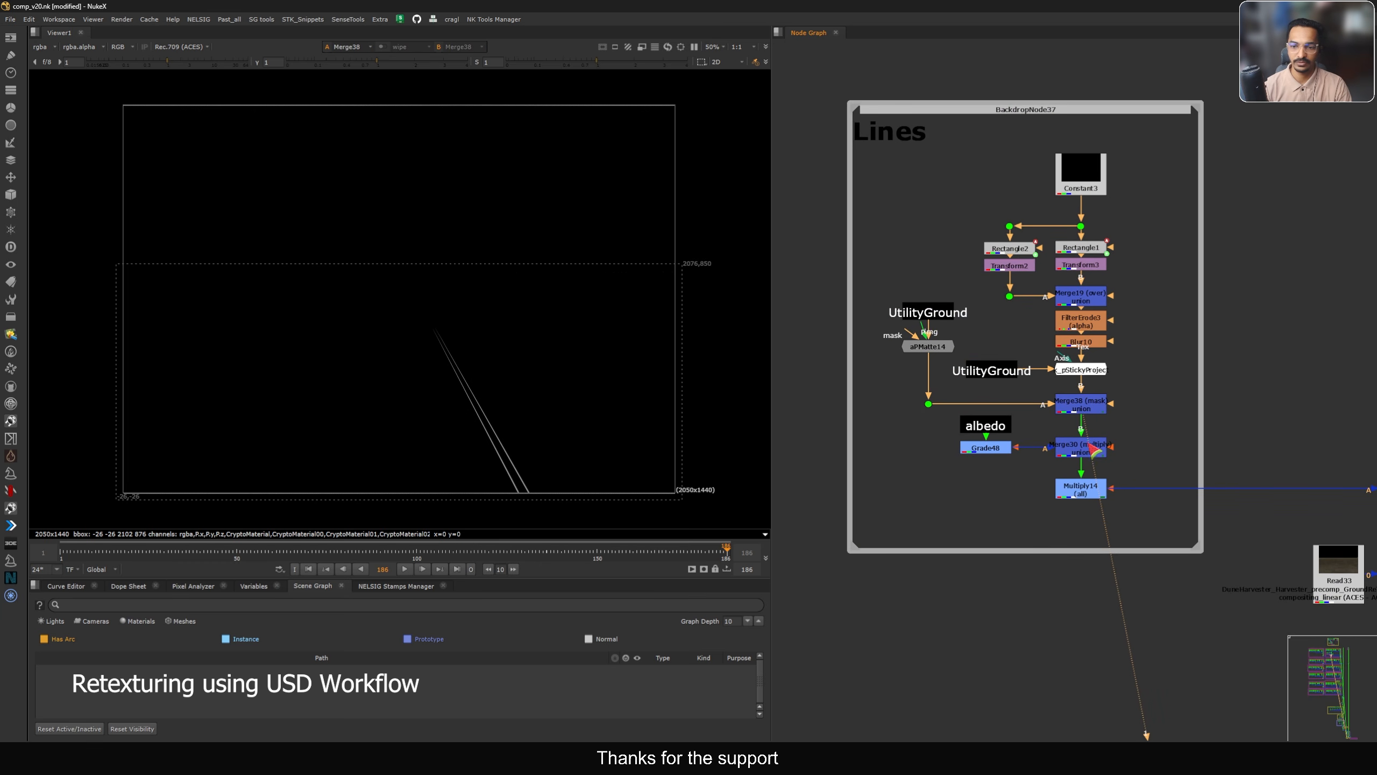
pyautogui.click(1091, 454)
pyautogui.press('1')
pyautogui.click(1083, 490)
pyautogui.press('1')
# Display Merge31 on the main chain and compare the ground with the lines merge disabled and enabled
pyautogui.moveTo(1158, 468); pyautogui.dragTo(1052, 456, button='middle')
pyautogui.click(1163, 458)
pyautogui.press('1')
pyautogui.click(968, 438)
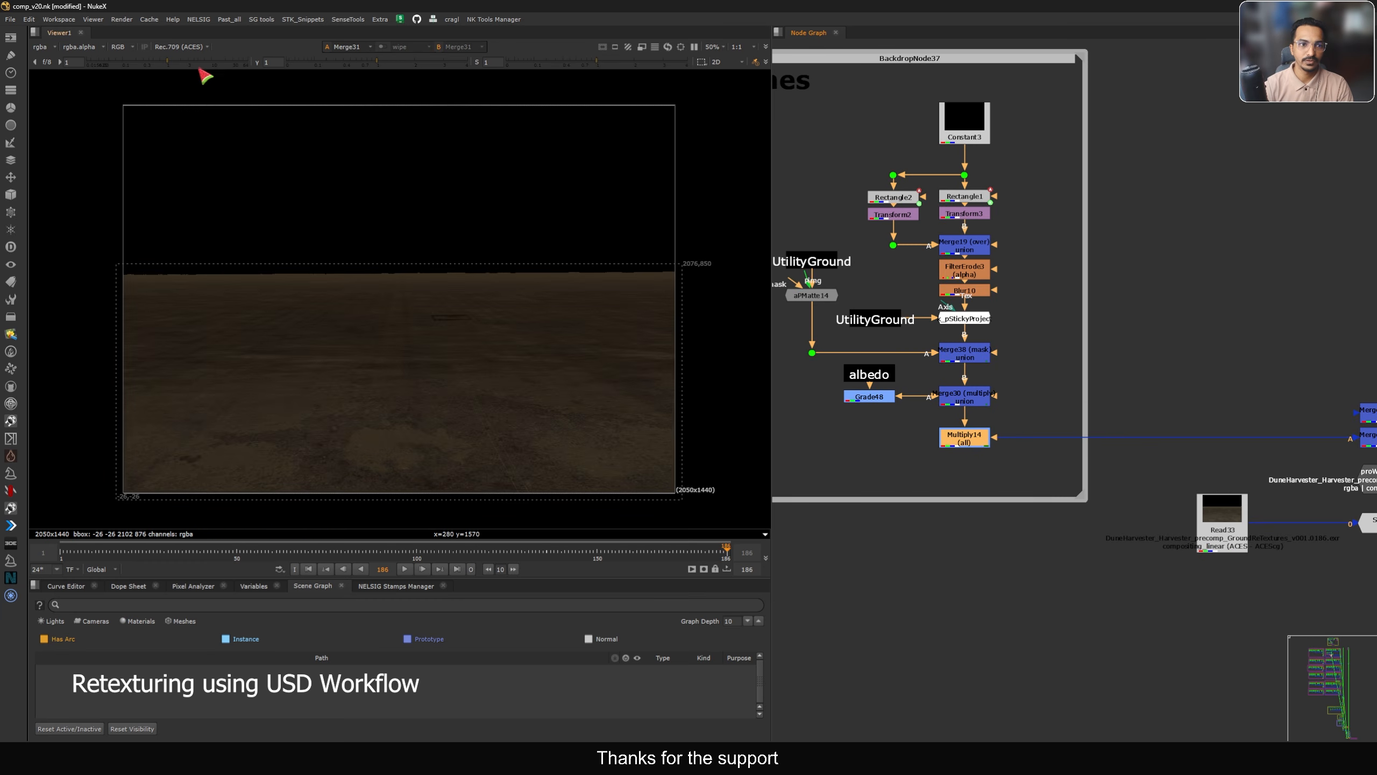
pyautogui.moveTo(1264, 378); pyautogui.dragTo(1052, 376, button='middle')
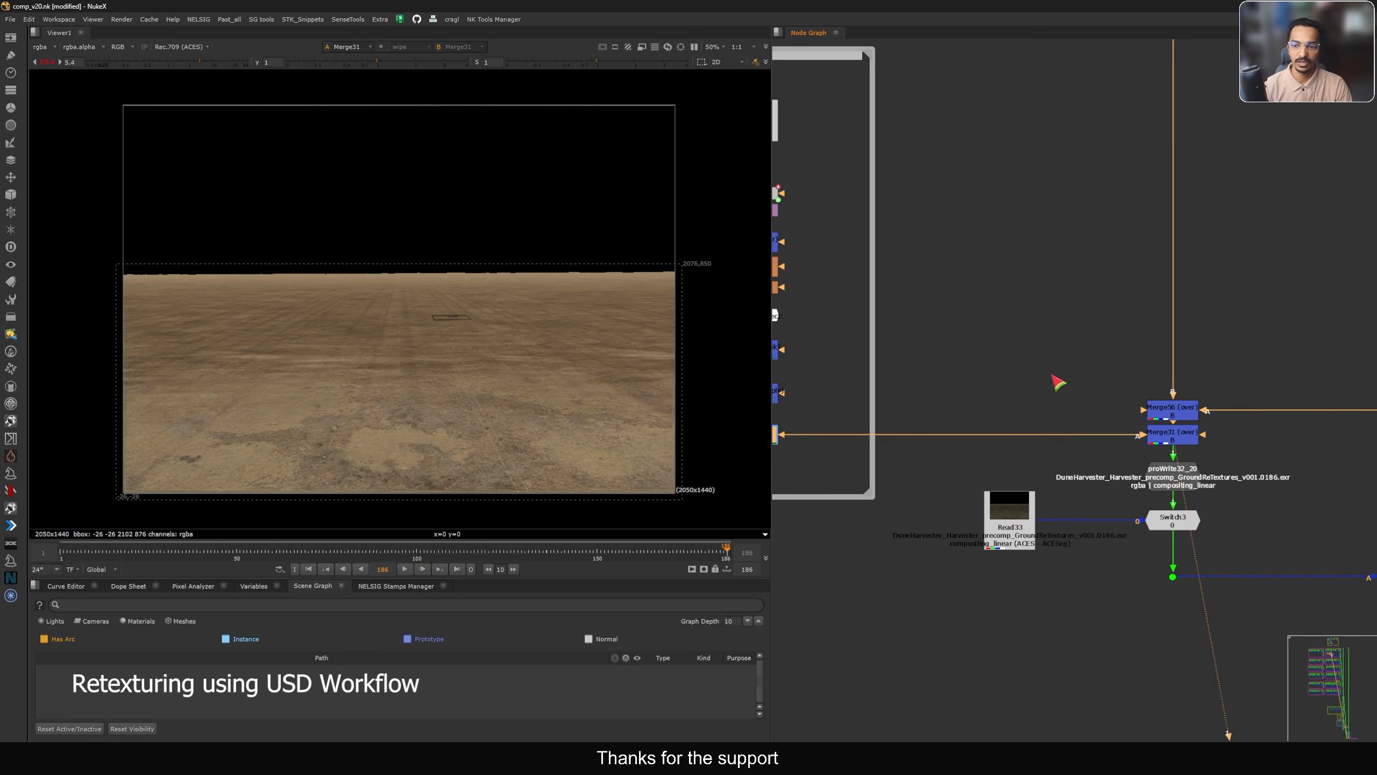
pyautogui.click(1171, 436)
pyautogui.press('d')
pyautogui.scroll(2, 461, 390)
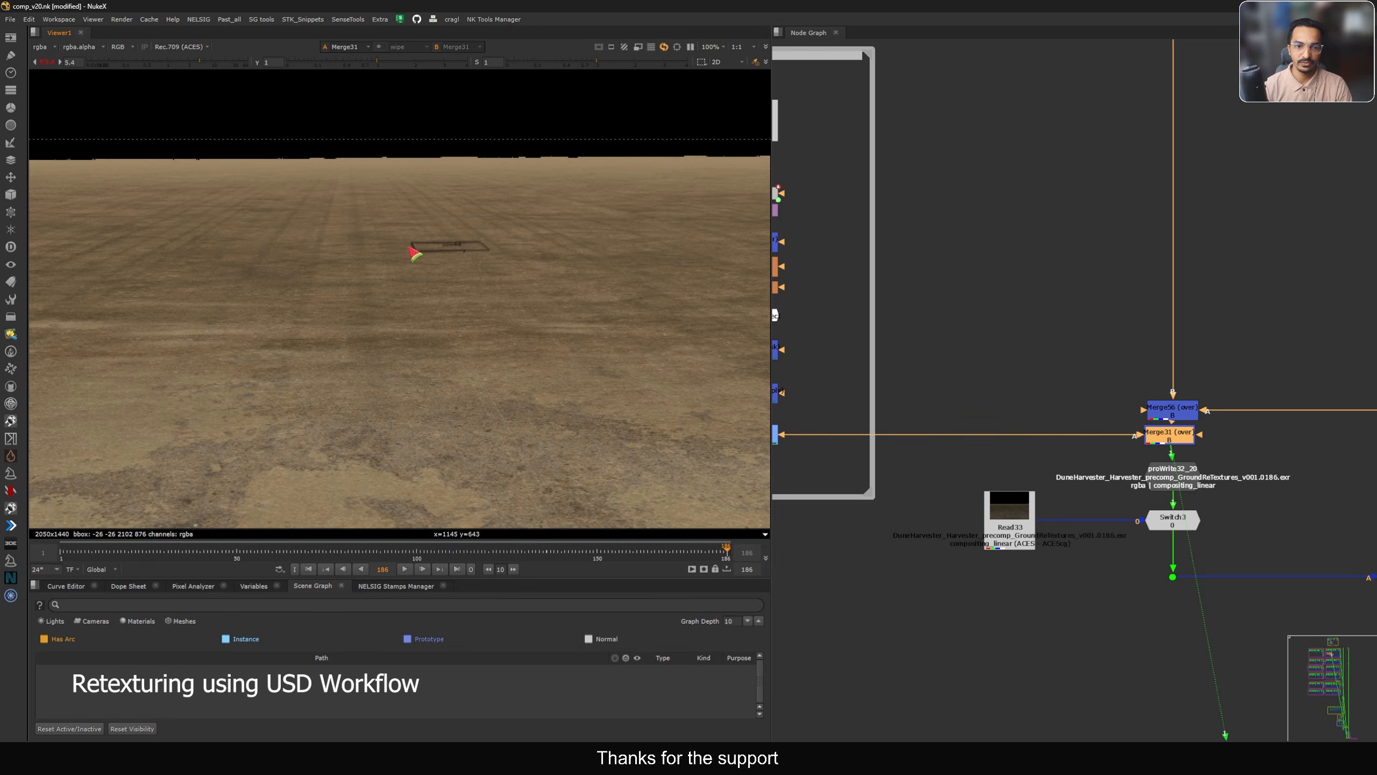
pyautogui.press('d')
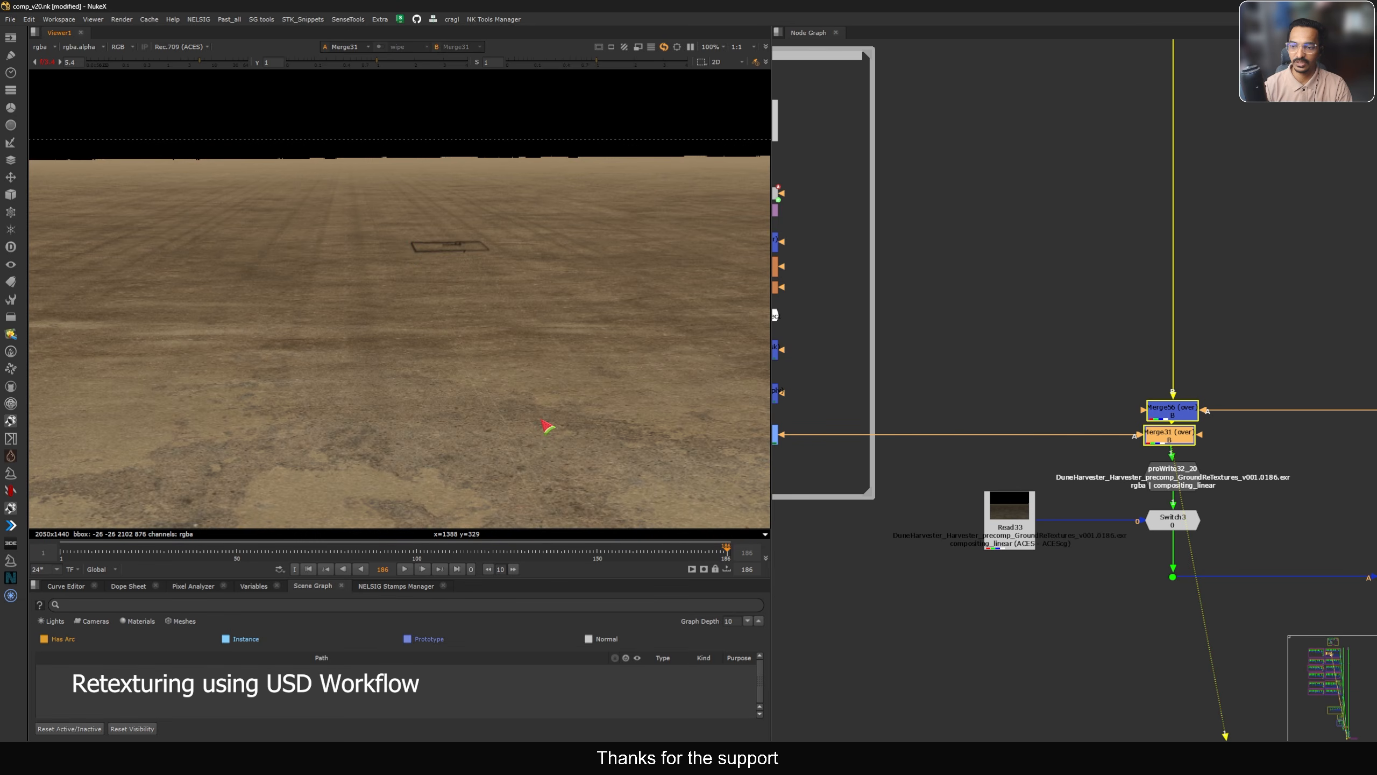
# Display the ground retexture precomp write proWrite32_20 and its rendered file in Read33
pyautogui.click(1173, 477)
pyautogui.press('1')
pyautogui.click(1019, 513)
pyautogui.press('1')
pyautogui.press('1')
pyautogui.click(985, 513)
pyautogui.press('1')
pyautogui.click(1020, 451)
# Scrub the Read33 precomp back to frame 123 and fit the whole image in the viewer
pyautogui.click(675, 552)
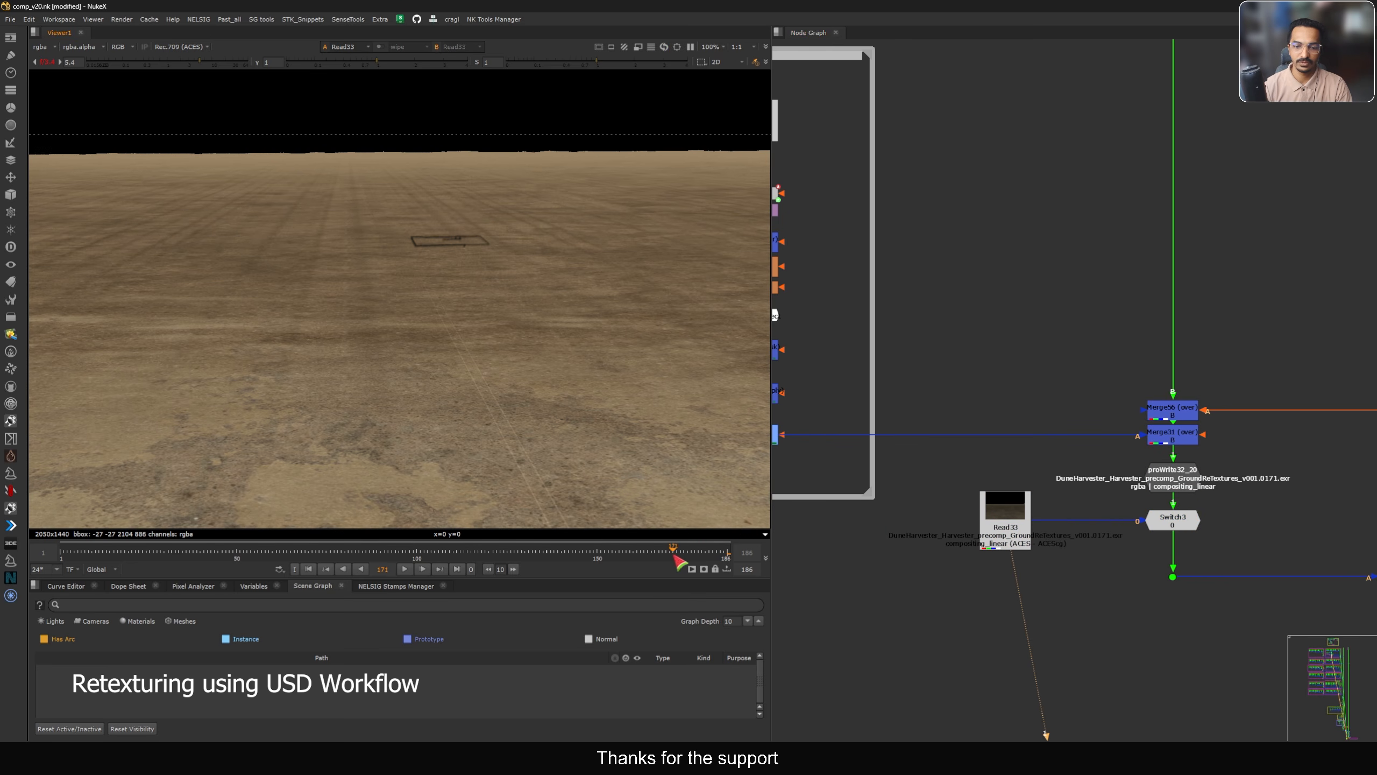
pyautogui.click(577, 554)
pyautogui.click(500, 553)
pyautogui.press('f')
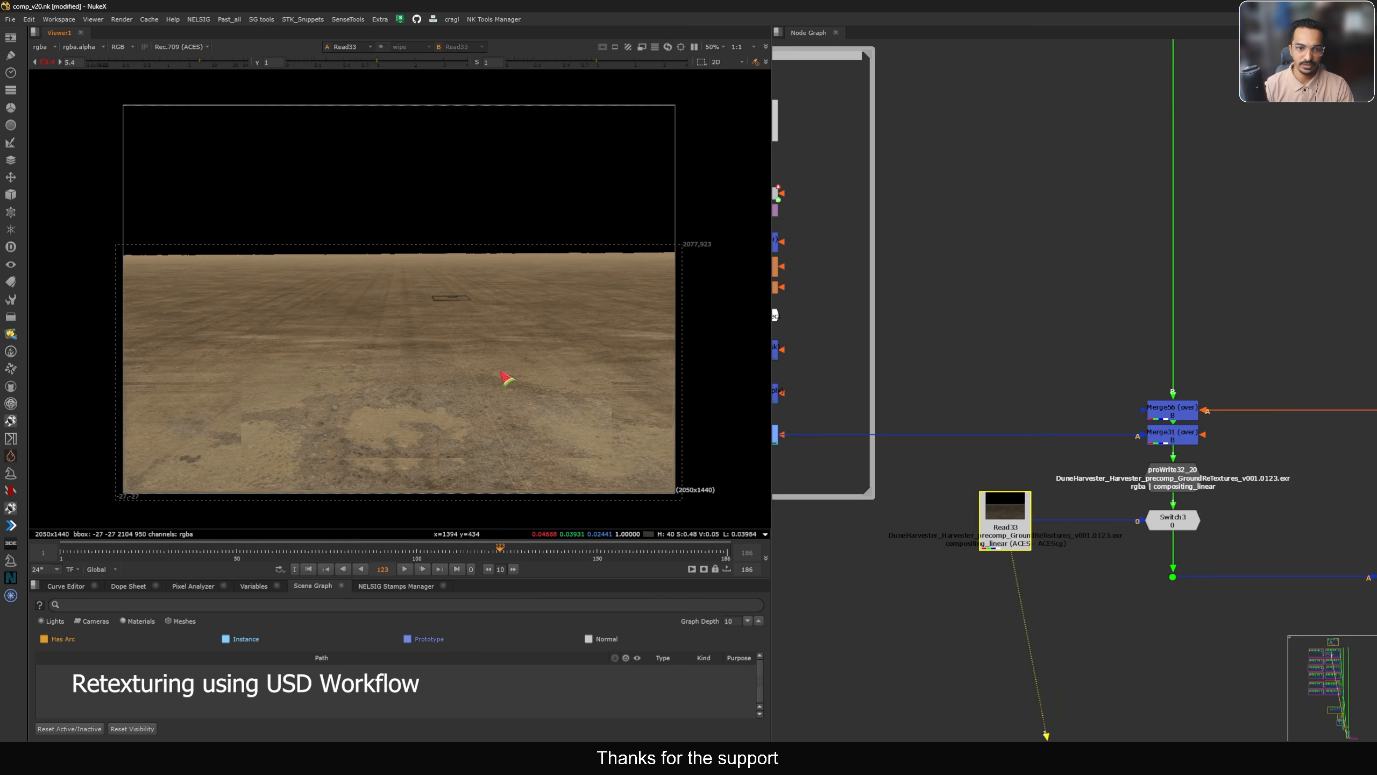
# Go back to the top of the main chain and display the original albedo stamp
pyautogui.moveTo(1009, 535); pyautogui.dragTo(1111, 429, button='middle')
pyautogui.scroll(-3, 1111, 429)
pyautogui.moveTo(1138, 395); pyautogui.dragTo(1059, 490)
pyautogui.scroll(-7, 1067, 481)
pyautogui.scroll(8, 1057, 369)
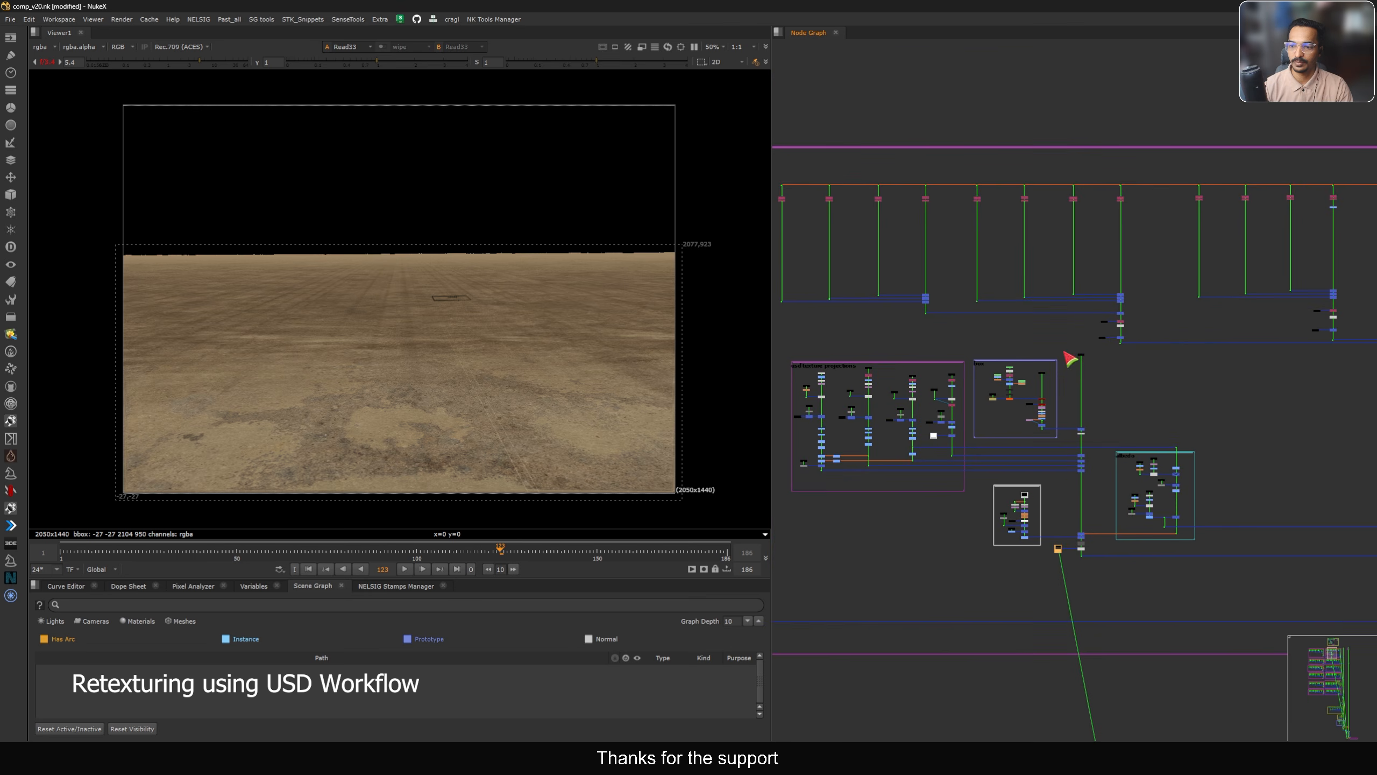
pyautogui.click(1087, 362)
pyautogui.press('1')
pyautogui.click(1088, 394)
pyautogui.click(1113, 388)
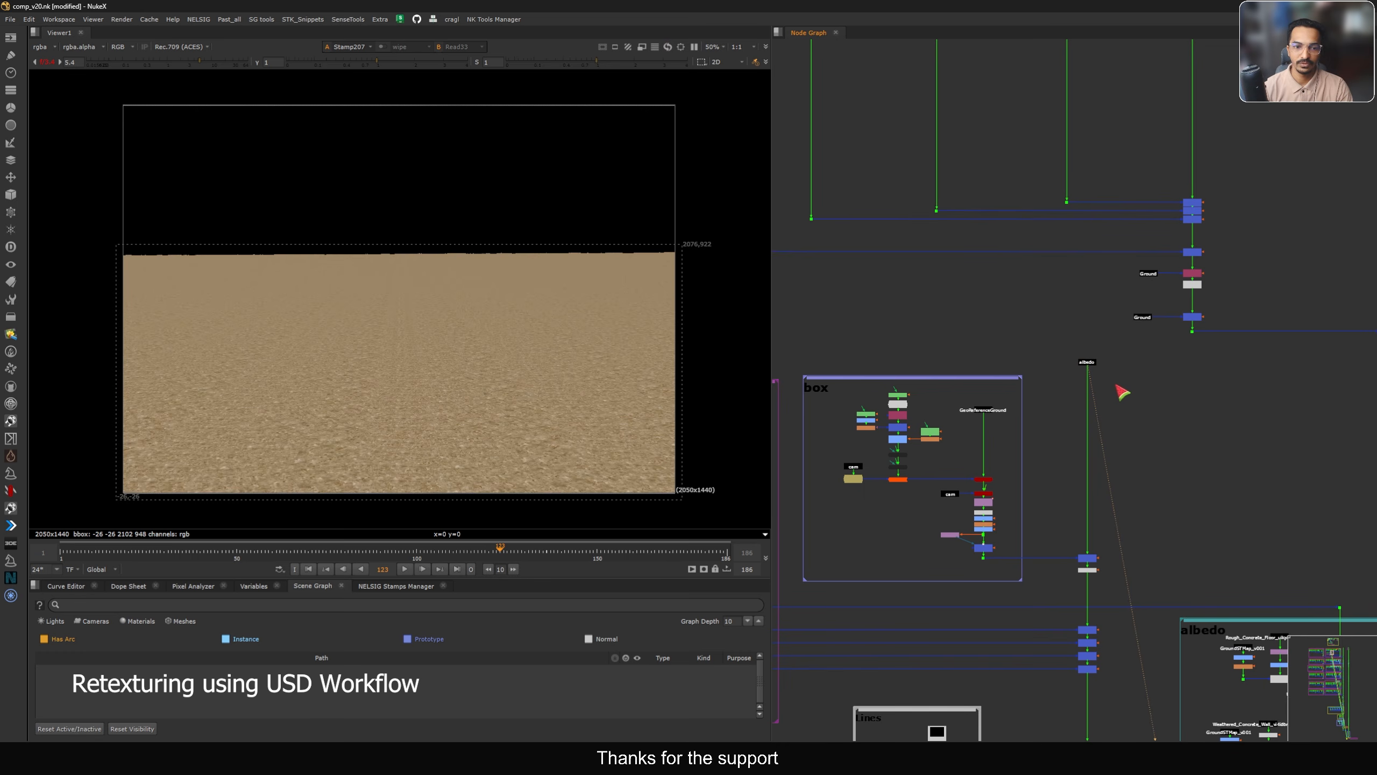
# Compare the original albedo with the retextured Read33 precomp by switching between the two viewer inputs
pyautogui.press('2')
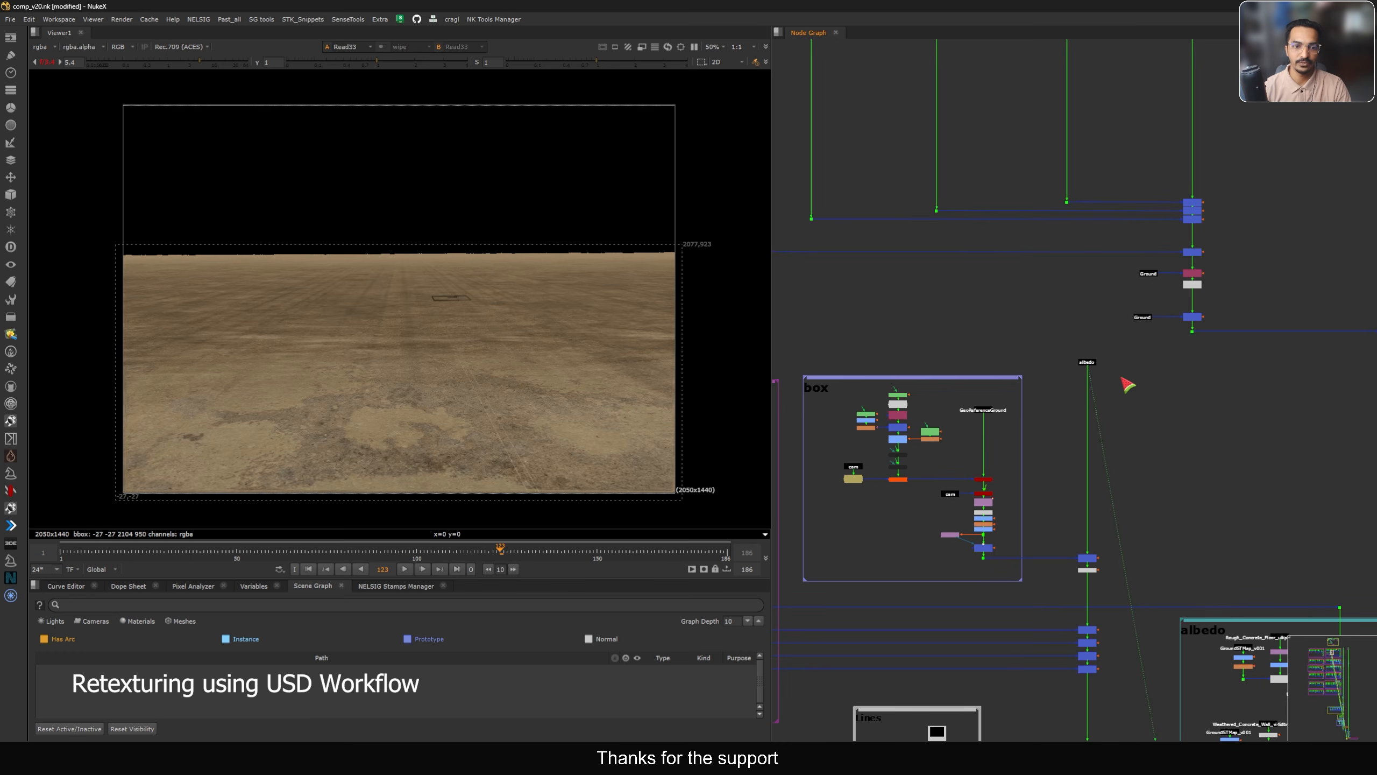
pyautogui.press('1')
pyautogui.press('2')
pyautogui.press('1')
pyautogui.press('2')
pyautogui.press('1')
pyautogui.press('2')
# Display the dot ending the retextured albedo chain and Merge37 where it rejoins the ground shader
pyautogui.scroll(-10, 1116, 380)
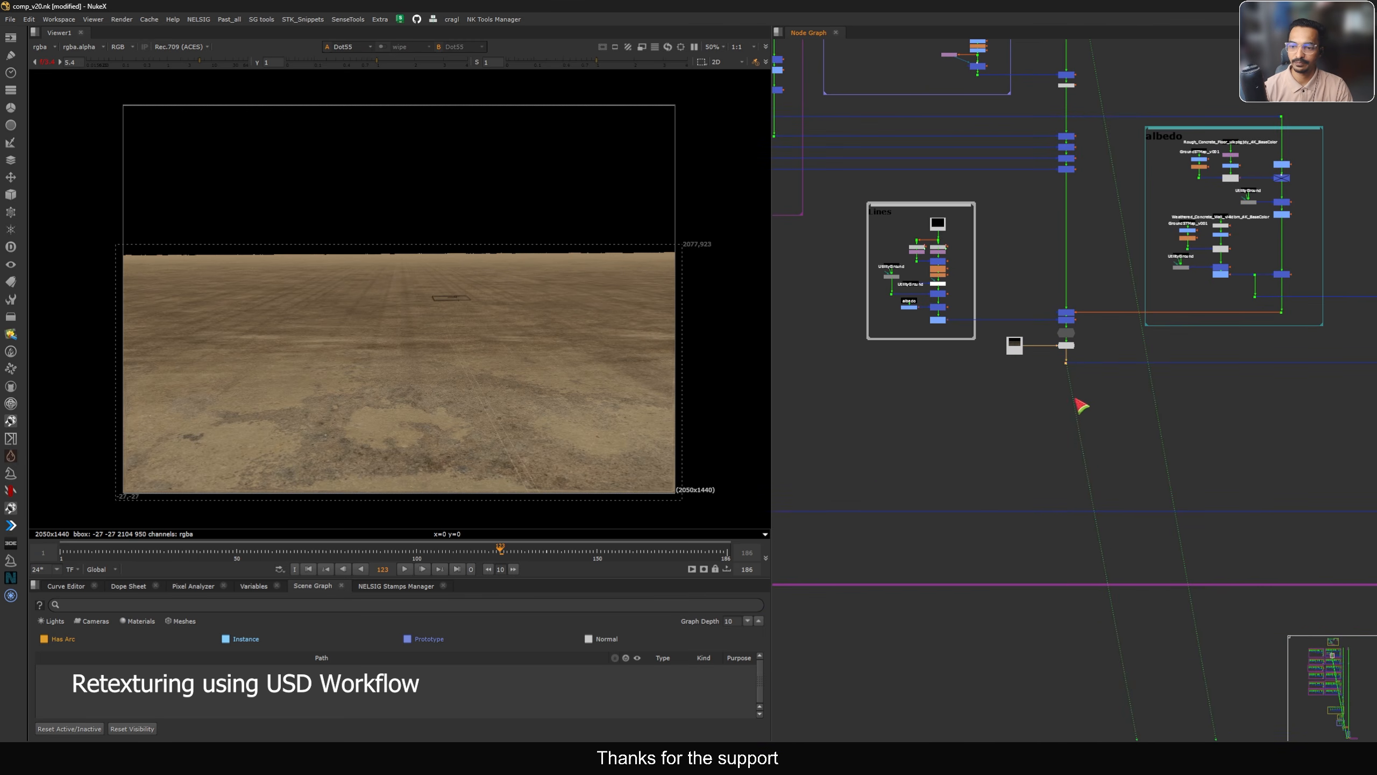
pyautogui.scroll(8, 1009, 372)
pyautogui.click(1084, 379)
pyautogui.press('1')
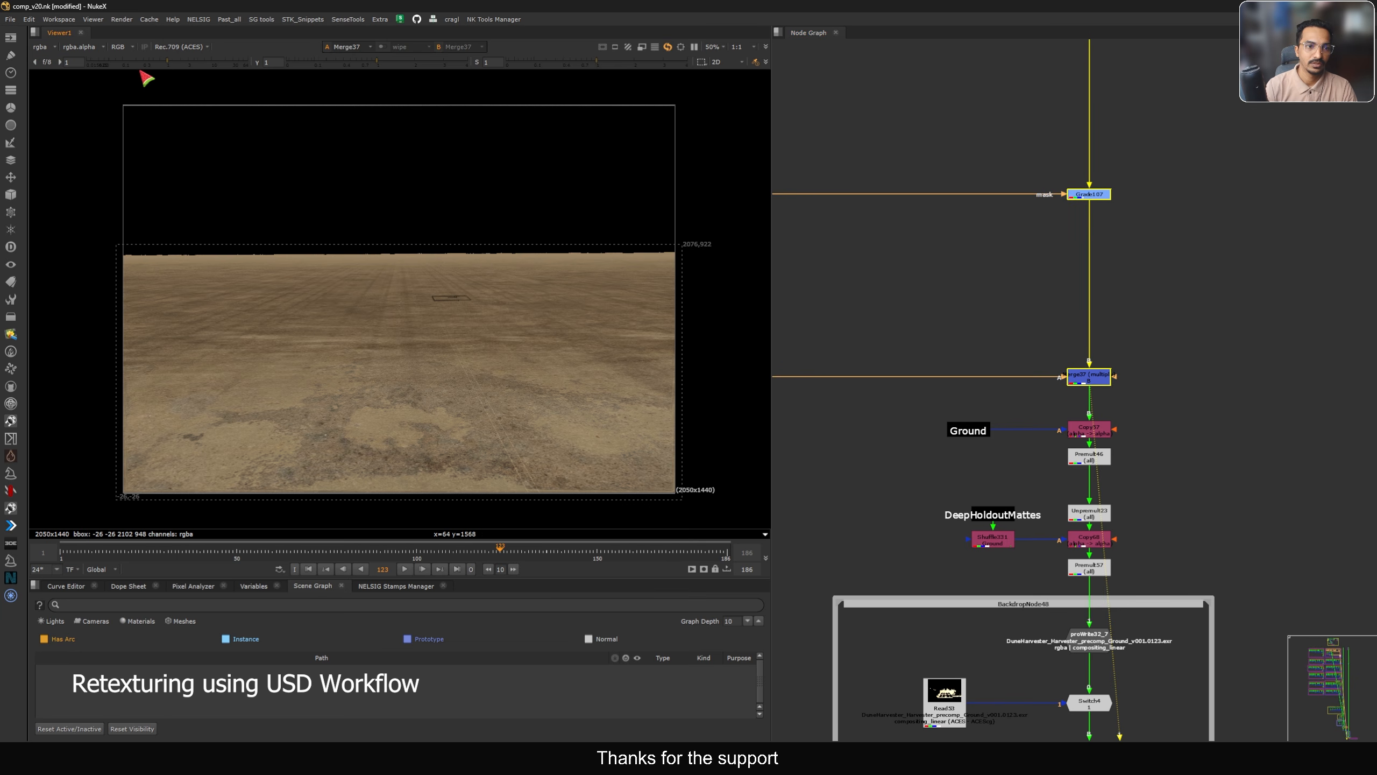
# Return to the nodes below Merge37 and display the Ground stamp
pyautogui.scroll(-8, 1029, 374)
pyautogui.scroll(10, 1097, 307)
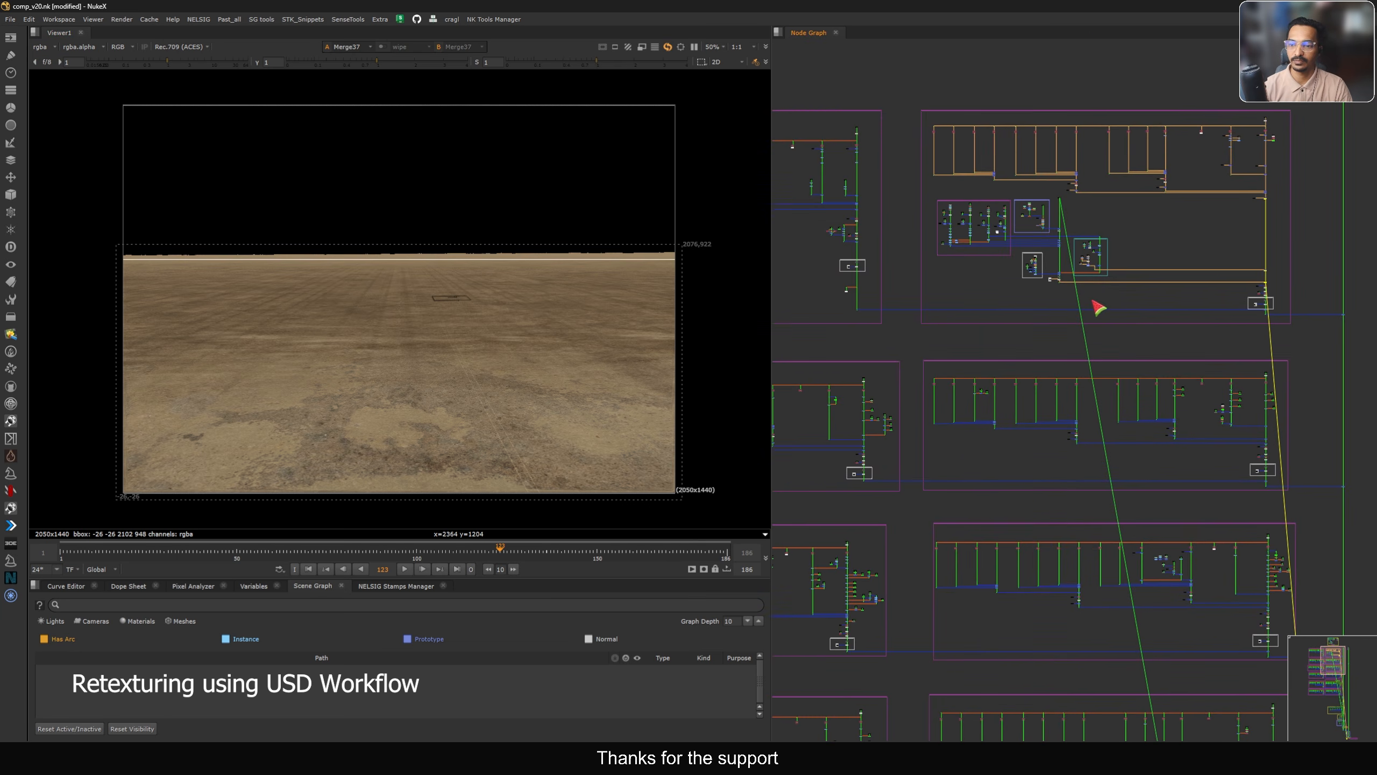
pyautogui.scroll(2, 1135, 306)
pyautogui.moveTo(1220, 111); pyautogui.dragTo(1091, 289)
pyautogui.click(1047, 302)
pyautogui.press('1')
pyautogui.click(1047, 313)
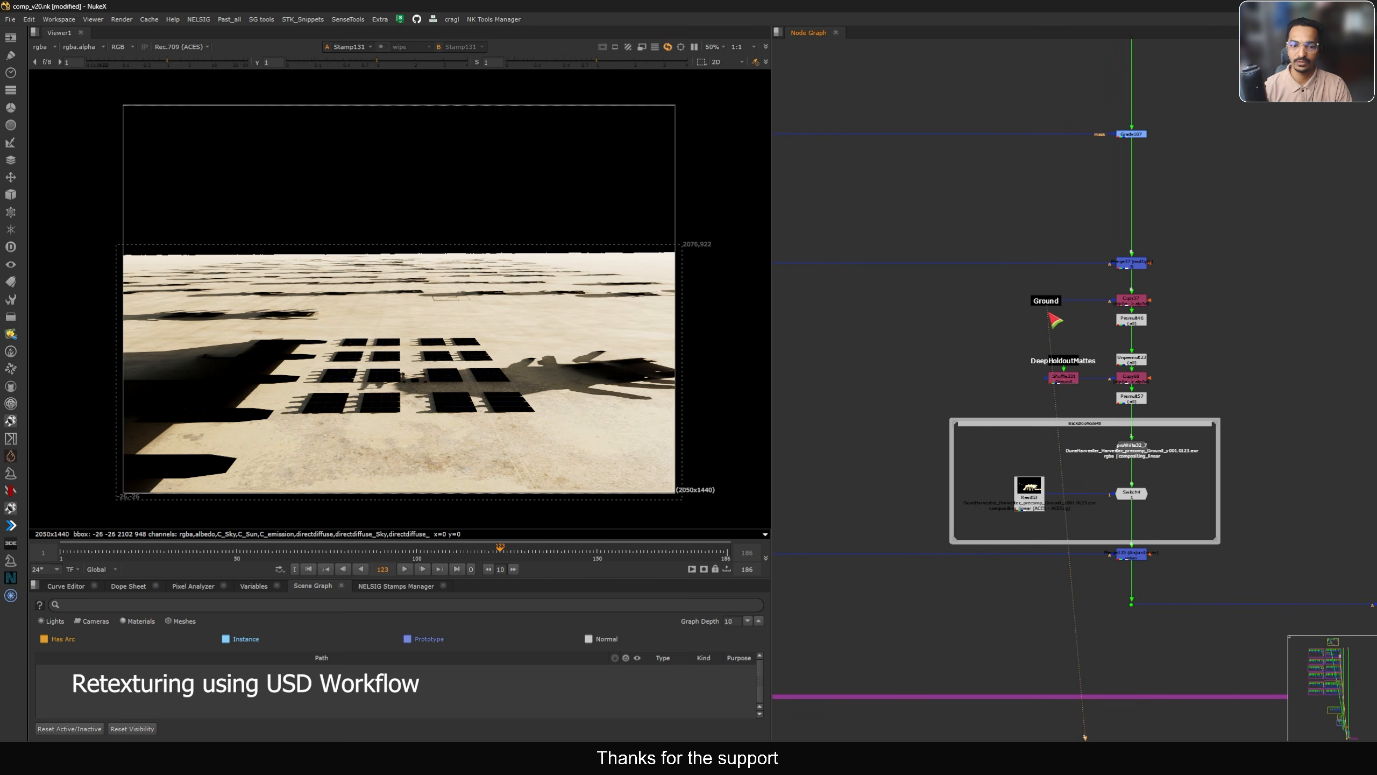
# Compare Merge37, the Ground stamp and Premult46 in the viewer to review the rebuilt ground and its copied alpha
pyautogui.click(1146, 262)
pyautogui.press('1')
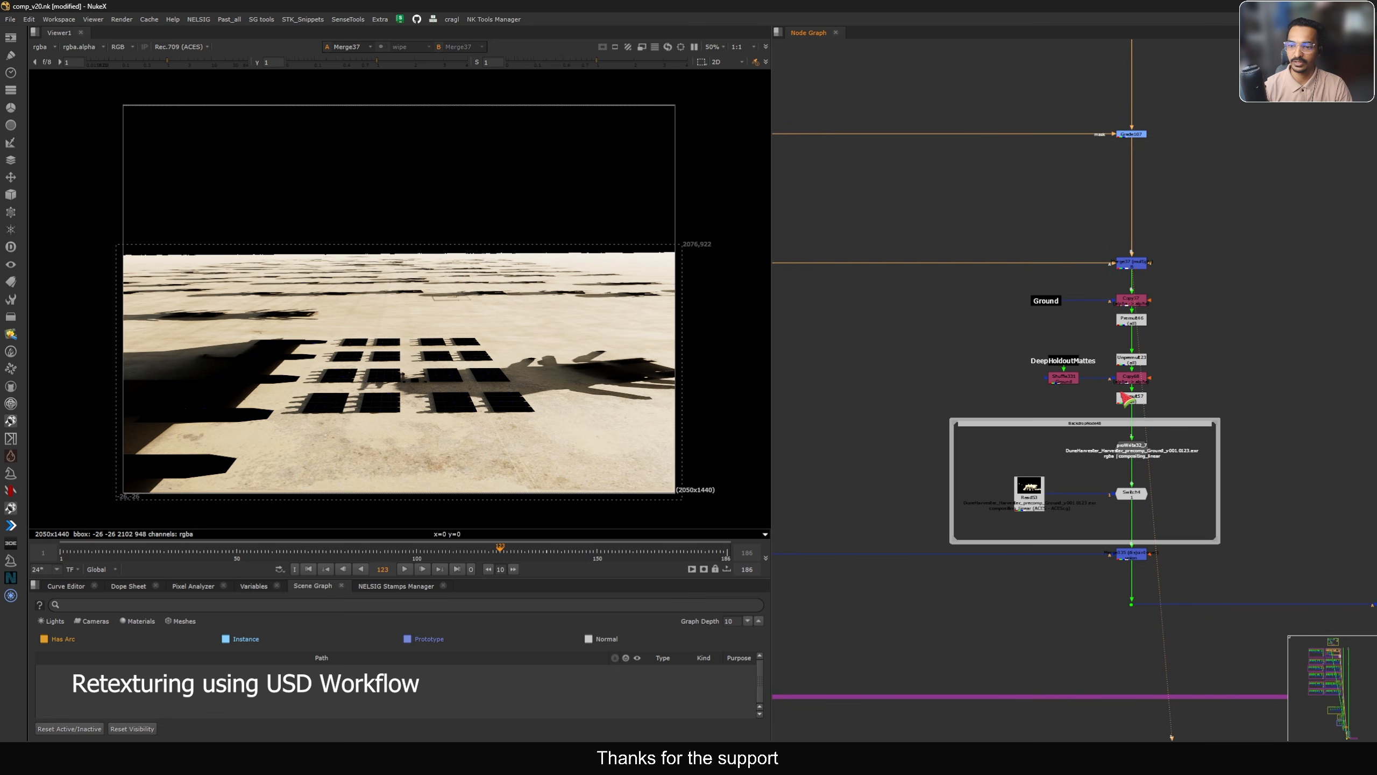
pyautogui.press('1')
pyautogui.moveTo(1110, 408); pyautogui.dragTo(1092, 390, button='middle')
pyautogui.scroll(3, 1093, 395)
pyautogui.click(986, 160)
pyautogui.press('1')
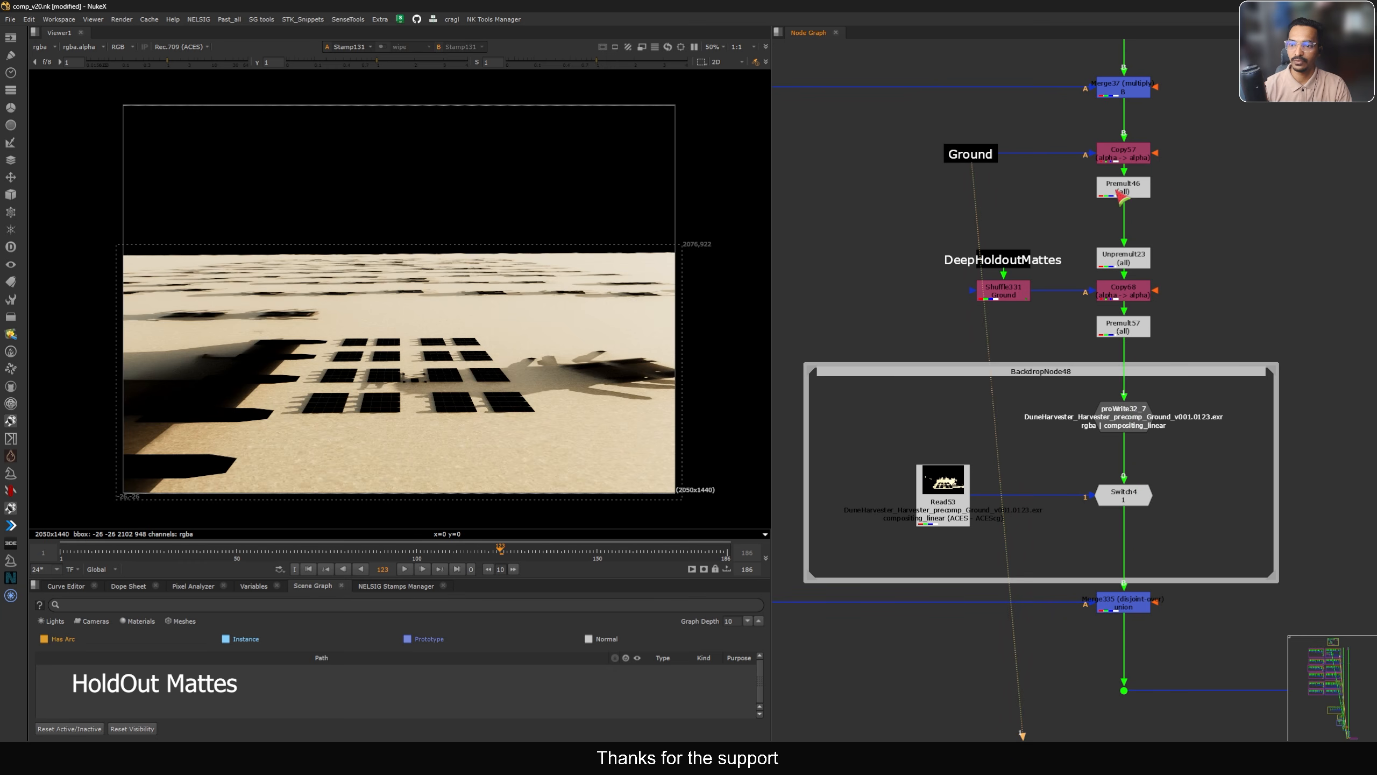
pyautogui.click(1115, 193)
pyautogui.press('1')
# Shift the DeepHoldoutMattes stamp and Shuffle331 slightly away from the ground chain and display the shuffle's Ground matte
pyautogui.moveTo(1077, 246); pyautogui.dragTo(1087, 246, button='middle')
pyautogui.click(1053, 265)
pyautogui.press('1')
pyautogui.moveTo(1053, 265); pyautogui.dragTo(1030, 245)
pyautogui.click(1002, 296)
pyautogui.press('1')
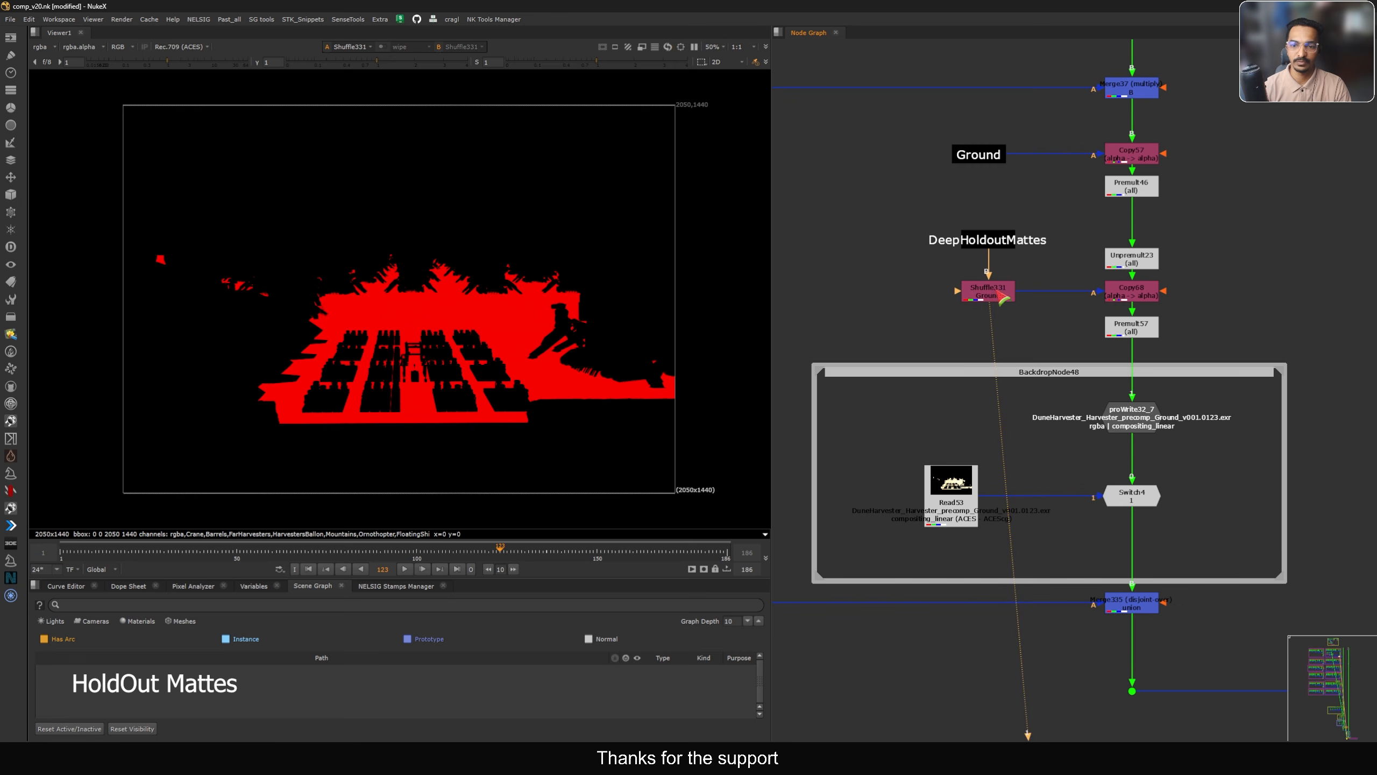
# Check the channel routing in the properties of Shuffle331 and close them
pyautogui.click(1029, 240)
pyautogui.click(990, 299)
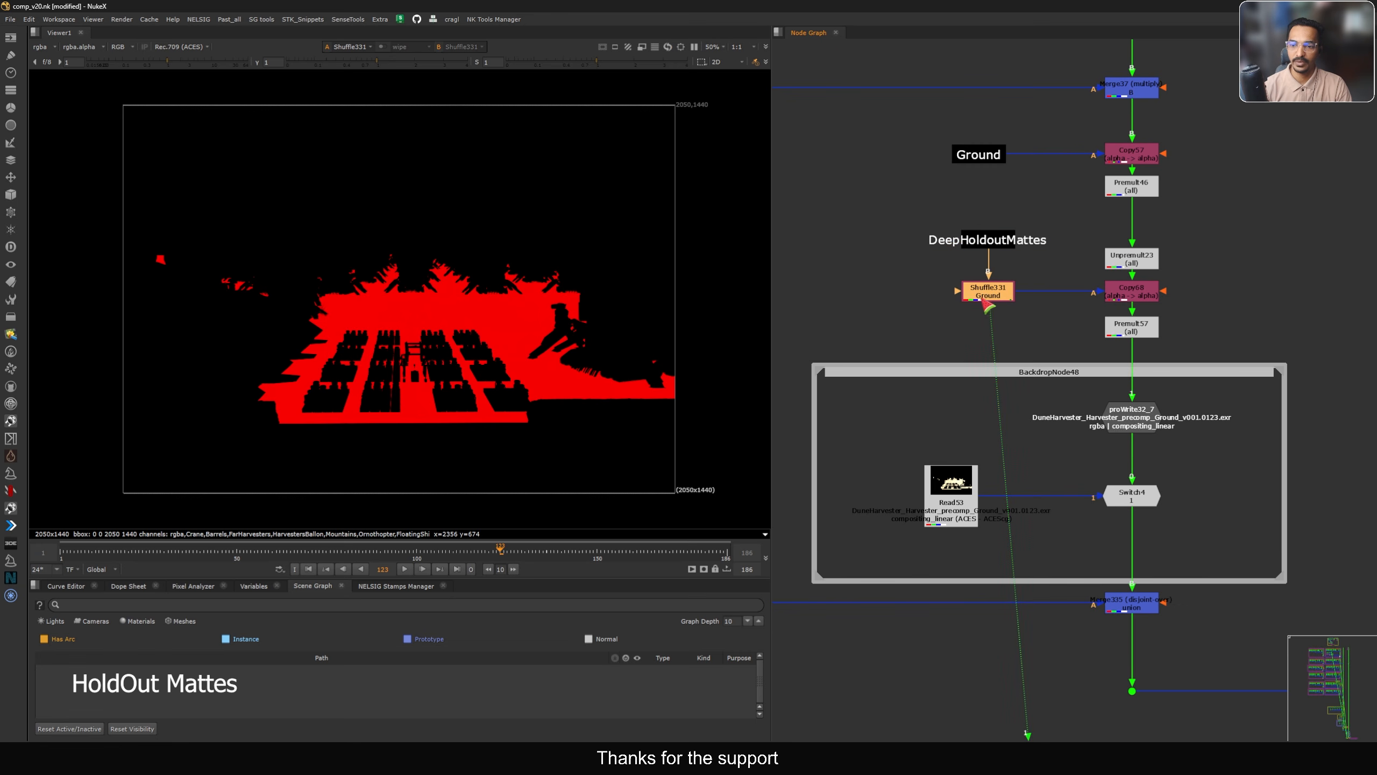
pyautogui.doubleClick(995, 295)
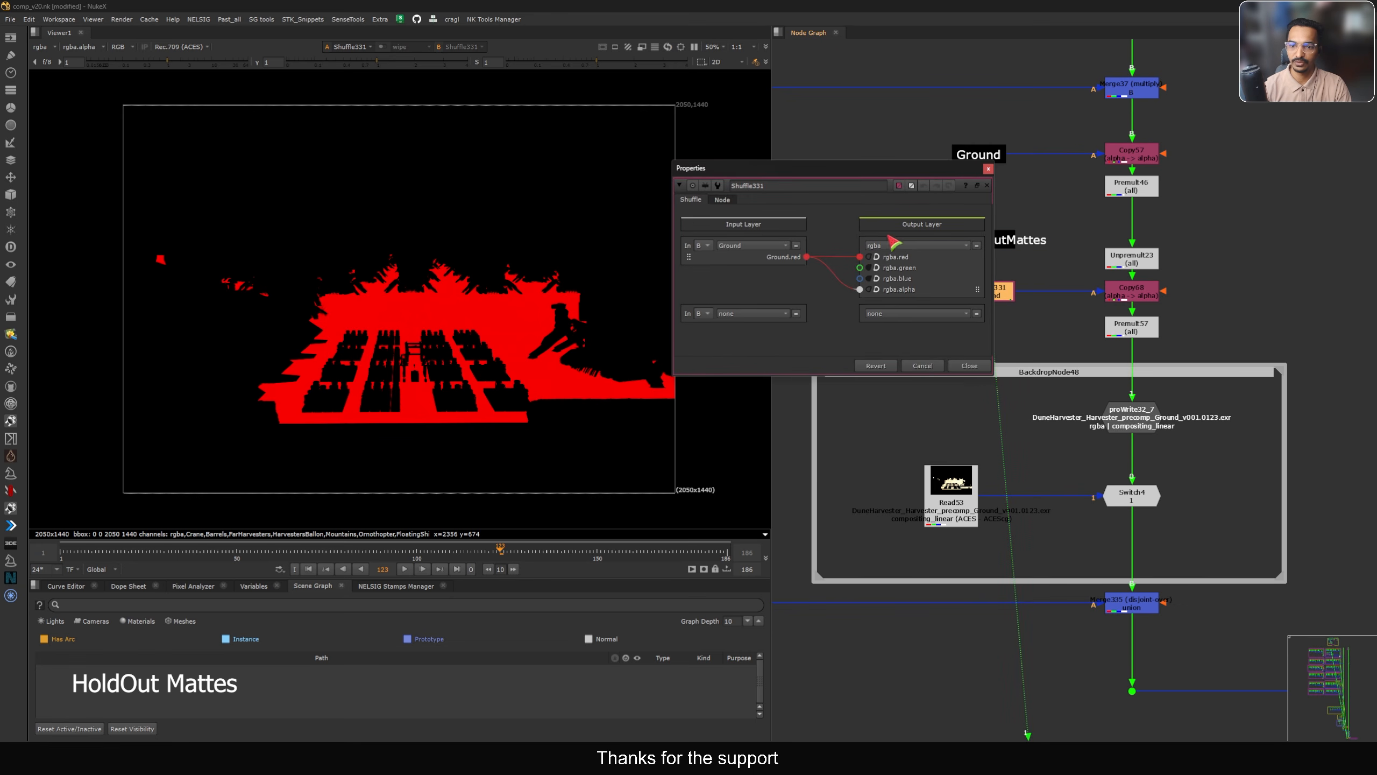
pyautogui.click(953, 367)
# Display the ground before the holdout at Premult46 and Unpremult23
pyautogui.click(1121, 257)
pyautogui.press('1')
pyautogui.moveTo(1091, 271); pyautogui.dragTo(1007, 280, button='middle')
pyautogui.click(1050, 199)
pyautogui.press('1')
pyautogui.click(1052, 271)
pyautogui.press('1')
# Display the held-out ground at Premult57 and compare its alpha with its colour
pyautogui.click(1053, 304)
pyautogui.click(1049, 337)
pyautogui.press('1')
pyautogui.moveTo(1048, 339); pyautogui.dragTo(1022, 303, button='middle')
pyautogui.press('a')
pyautogui.press('a')
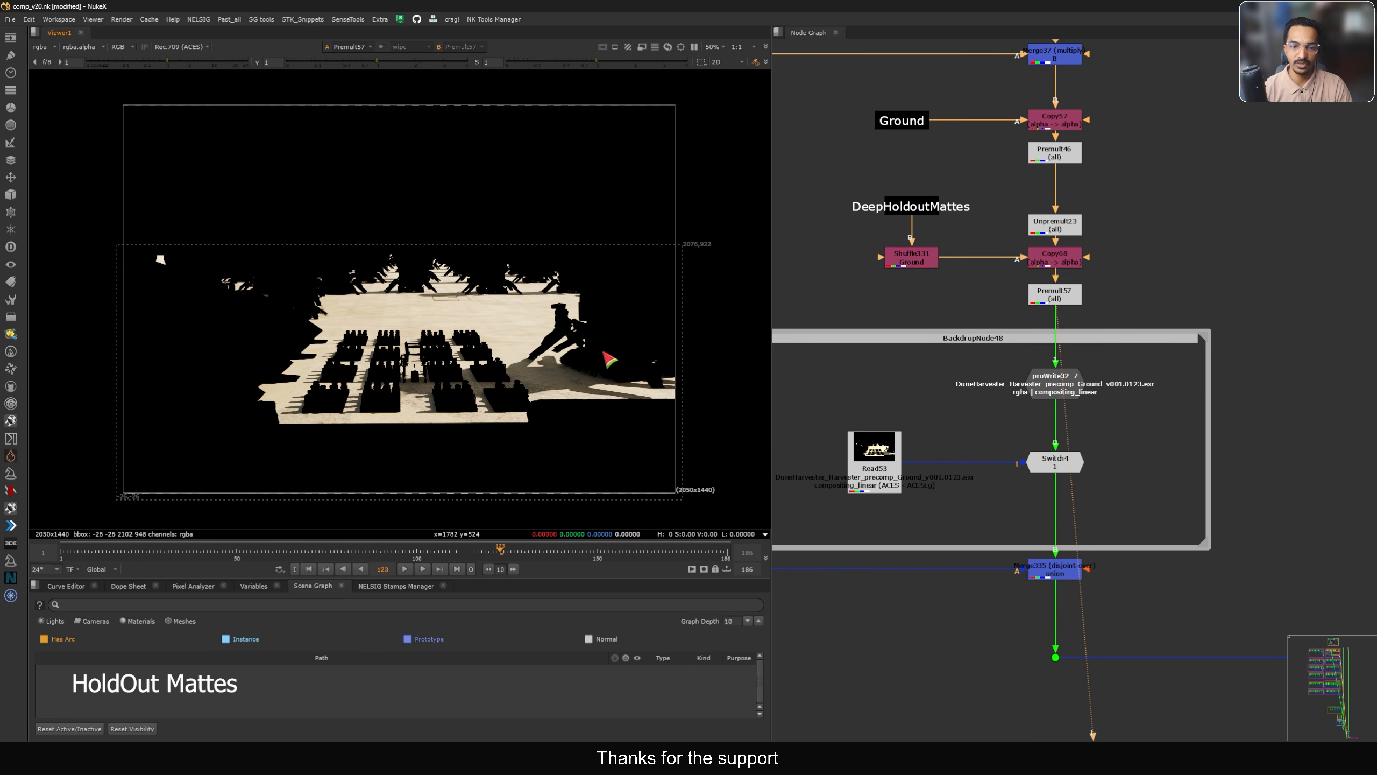
pyautogui.press('a')
pyautogui.press('a')
# Display the ground precomp write proWrite32_7 and its rendered Read53
pyautogui.click(1042, 396)
pyautogui.press('1')
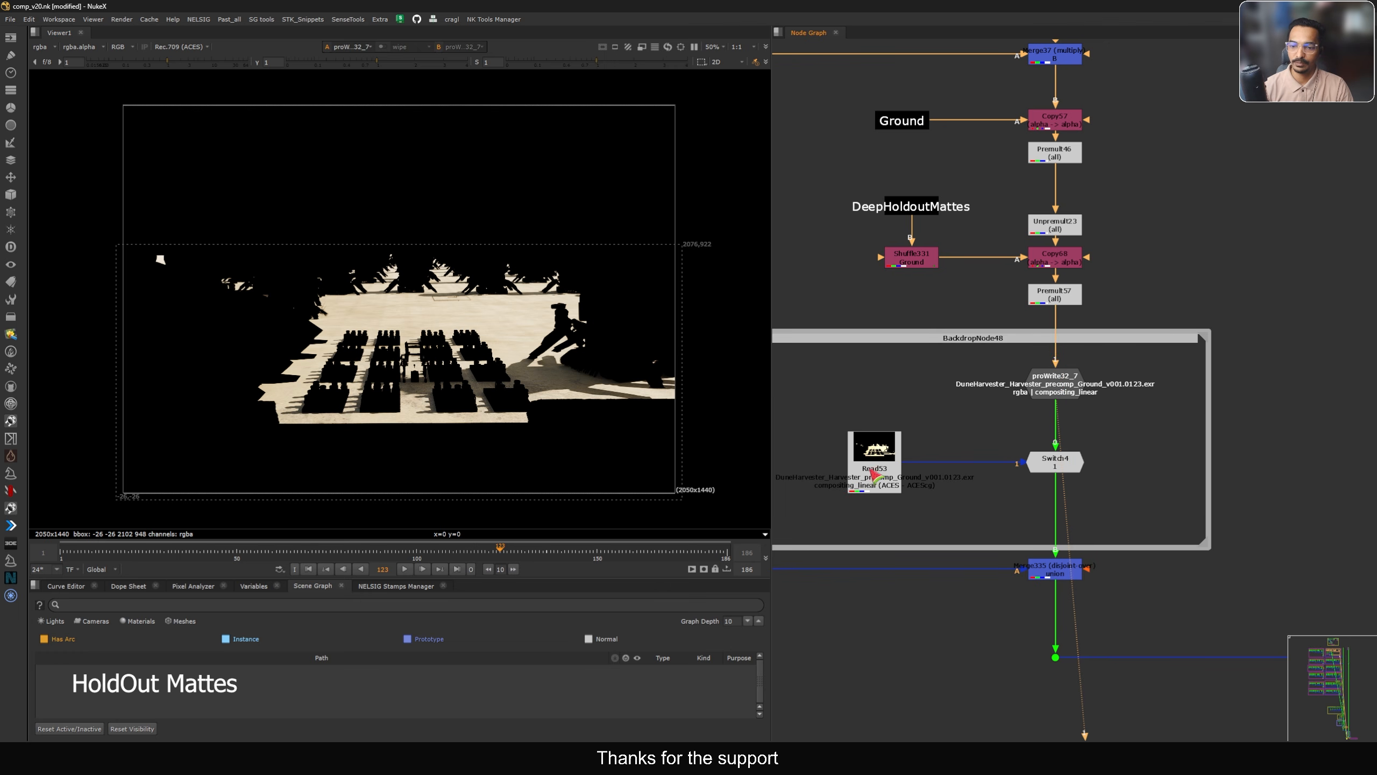
pyautogui.moveTo(884, 463); pyautogui.dragTo(907, 461)
pyautogui.press('1')
# Go to the Mountains network and display the stamp at its top
pyautogui.scroll(-10, 990, 479)
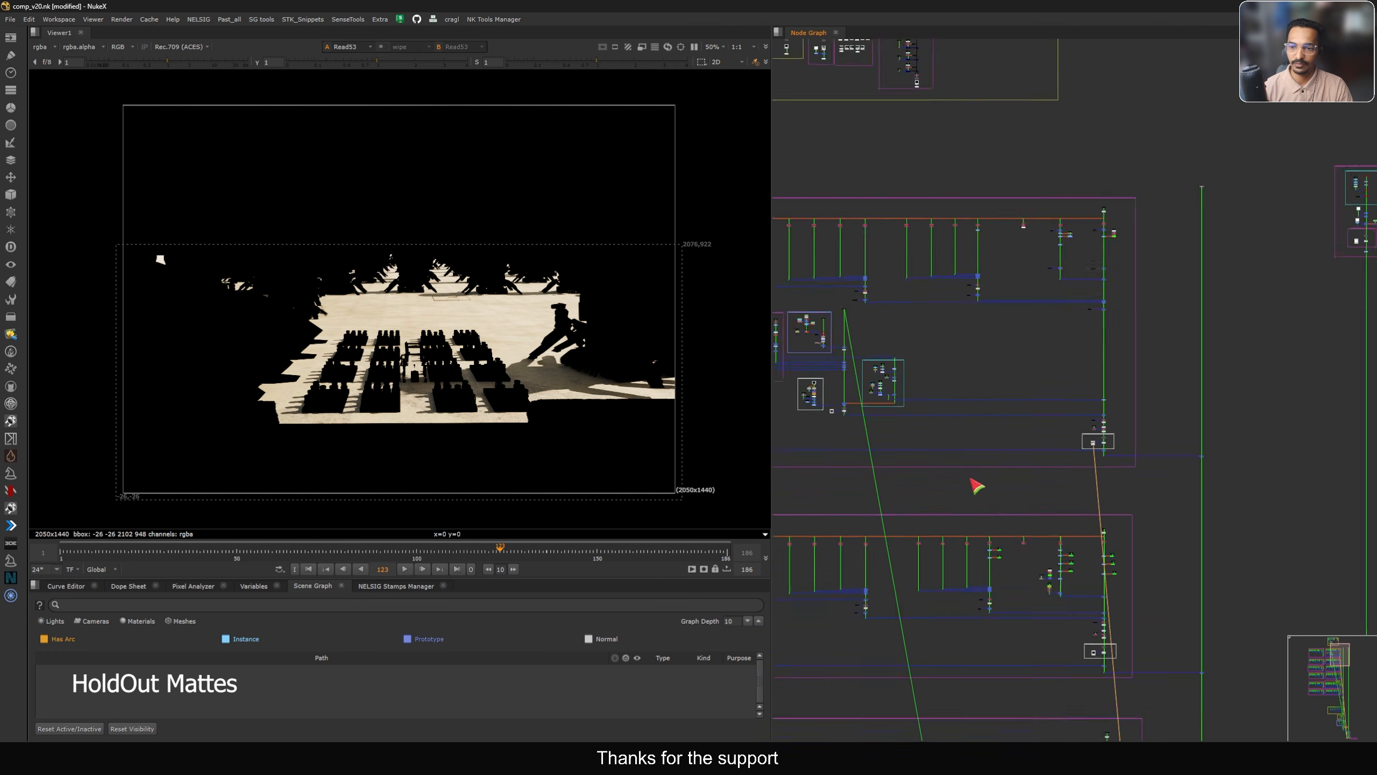
pyautogui.moveTo(1152, 329); pyautogui.dragTo(892, 474)
pyautogui.moveTo(840, 292); pyautogui.dragTo(1062, 280, button='middle')
pyautogui.moveTo(815, 275); pyautogui.dragTo(1099, 454)
pyautogui.scroll(6, 1082, 314)
pyautogui.click(1125, 332)
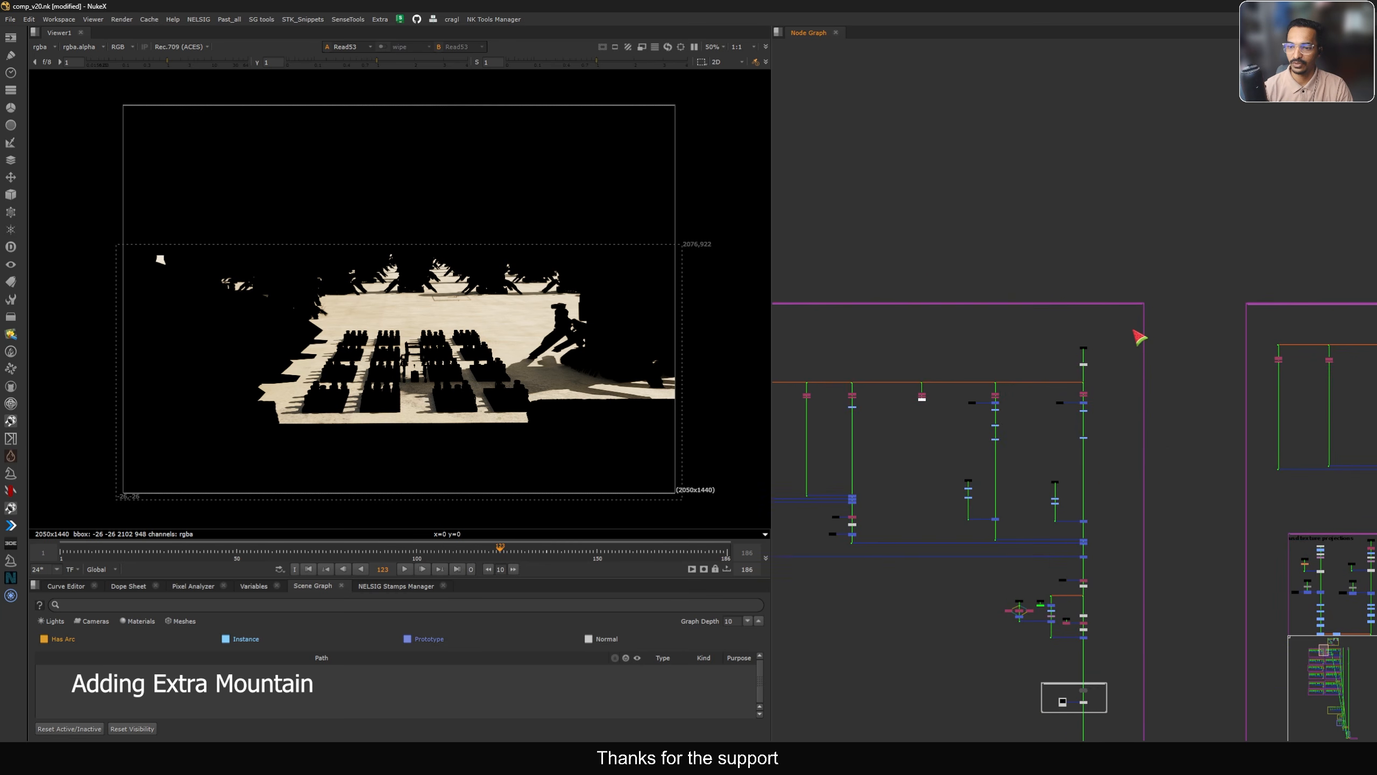
pyautogui.click(1083, 349)
pyautogui.press('1')
pyautogui.scroll(3, 1115, 380)
pyautogui.scroll(-8, 1076, 338)
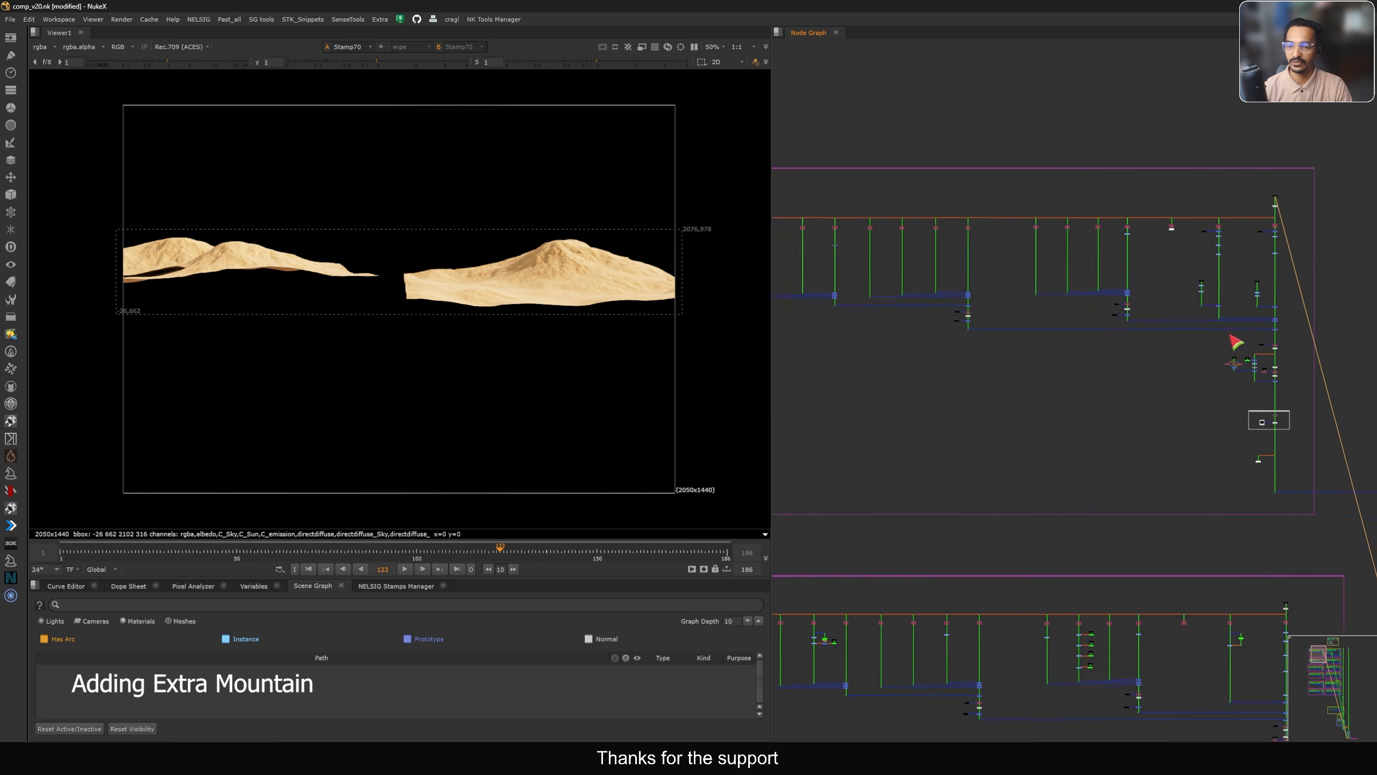
# Display the adjusted mountains at Premult47 and sample a point in the black area below them
pyautogui.moveTo(1160, 365); pyautogui.dragTo(1108, 347, button='middle')
pyautogui.scroll(10, 1115, 336)
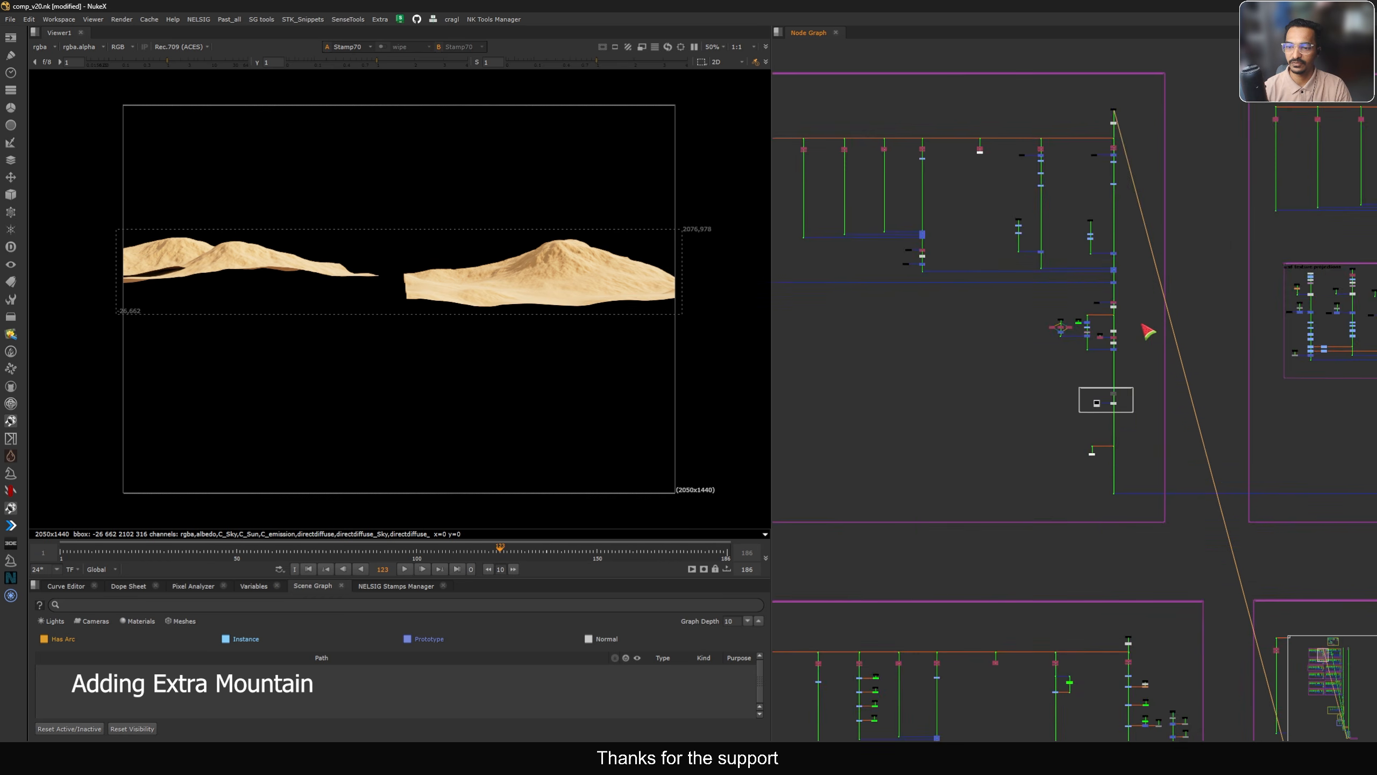
pyautogui.click(1117, 307)
pyautogui.press('1')
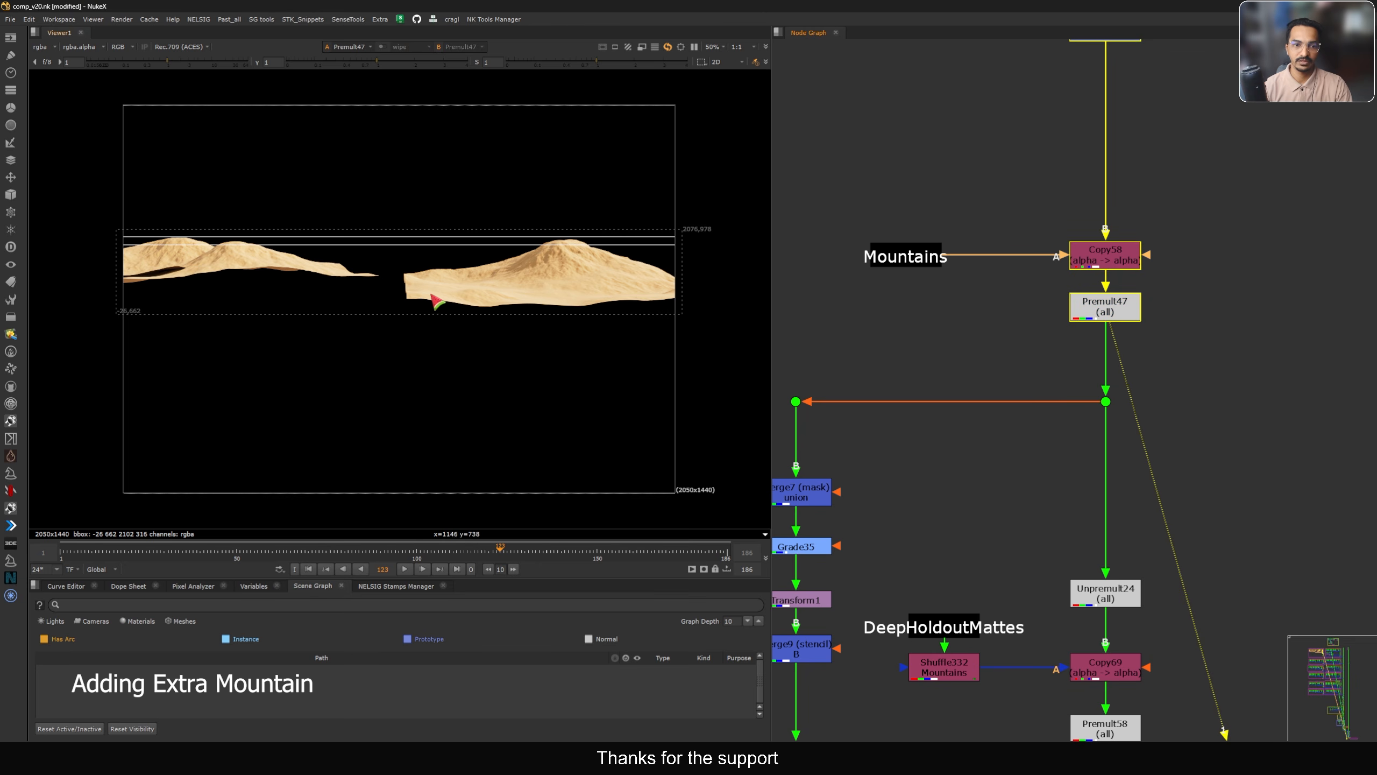
pyautogui.keyDown('ctrl'); pyautogui.keyDown('shift'); pyautogui.moveTo(436, 222); pyautogui.dragTo(321, 279); pyautogui.keyUp('shift'); pyautogui.keyUp('ctrl')
pyautogui.keyDown('ctrl'); pyautogui.keyDown('shift'); pyautogui.click(387, 351); pyautogui.keyUp('shift'); pyautogui.keyUp('ctrl')
# Move the Mountains stamp, Copy58 and Premult47 further up the chain, closer to the merge above them
pyautogui.scroll(-5, 1133, 201)
pyautogui.moveTo(1092, 260); pyautogui.dragTo(1095, 276, button='middle')
pyautogui.moveTo(1186, 212); pyautogui.dragTo(1021, 260)
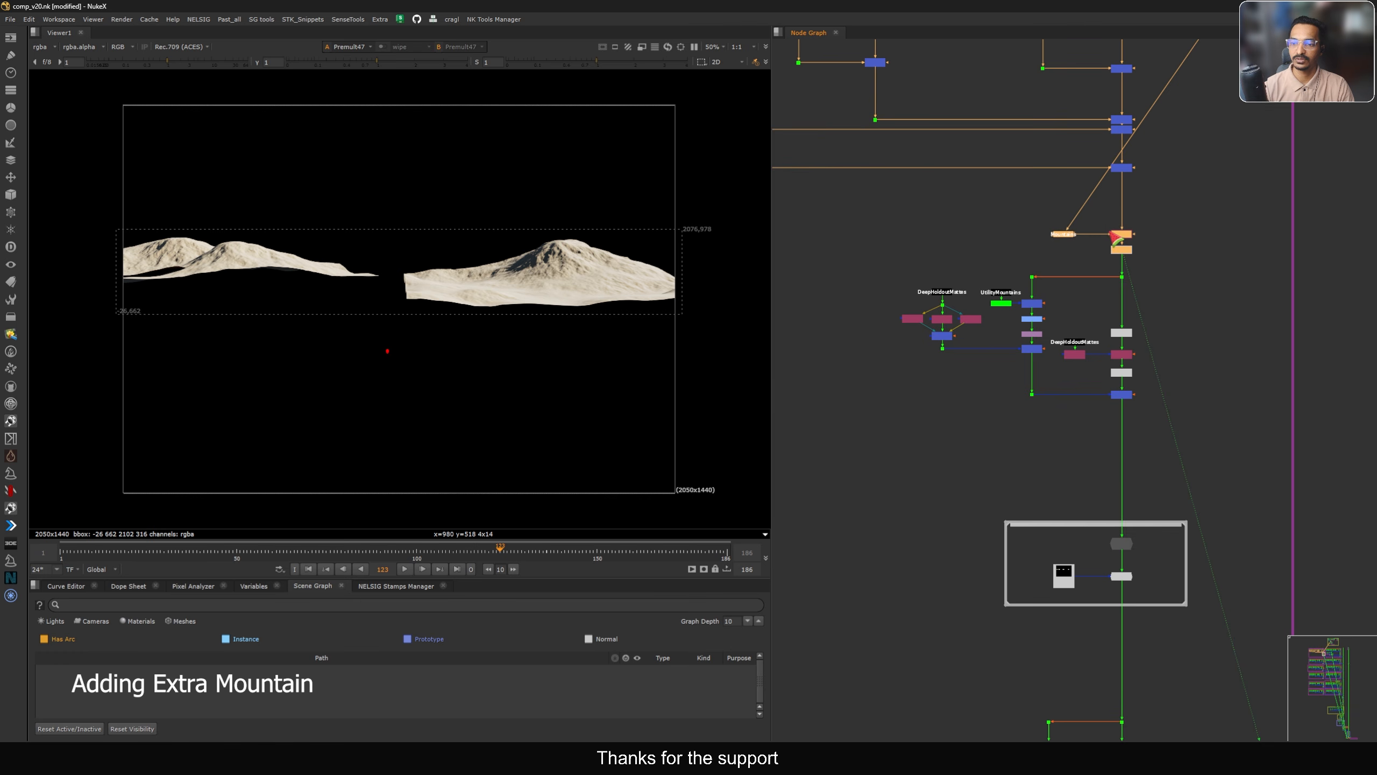
pyautogui.moveTo(1117, 248); pyautogui.dragTo(1115, 216)
pyautogui.scroll(3, 1103, 213)
pyautogui.click(1137, 221)
# Display the extra mountain branch at Merge7, masked by UtilityMountains, and at the Merge9 stencil
pyautogui.moveTo(1086, 353); pyautogui.dragTo(1121, 350, button='middle')
pyautogui.moveTo(1202, 308); pyautogui.dragTo(1004, 337)
pyautogui.moveTo(1041, 359); pyautogui.dragTo(1086, 344, button='middle')
pyautogui.scroll(2, 1085, 330)
pyautogui.moveTo(331, 228); pyautogui.dragTo(196, 287)
pyautogui.press('1')
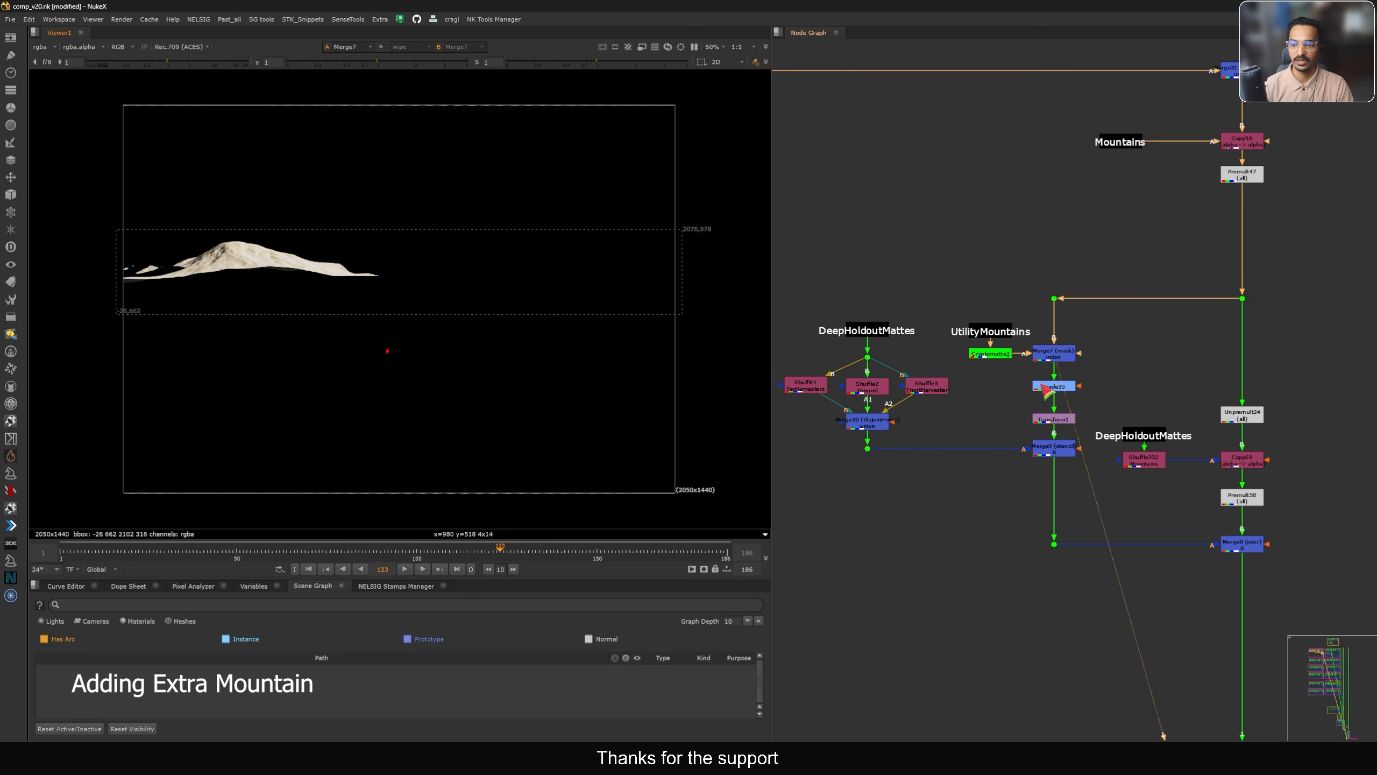
pyautogui.press('1')
pyautogui.moveTo(1052, 455); pyautogui.dragTo(1072, 426, button='middle')
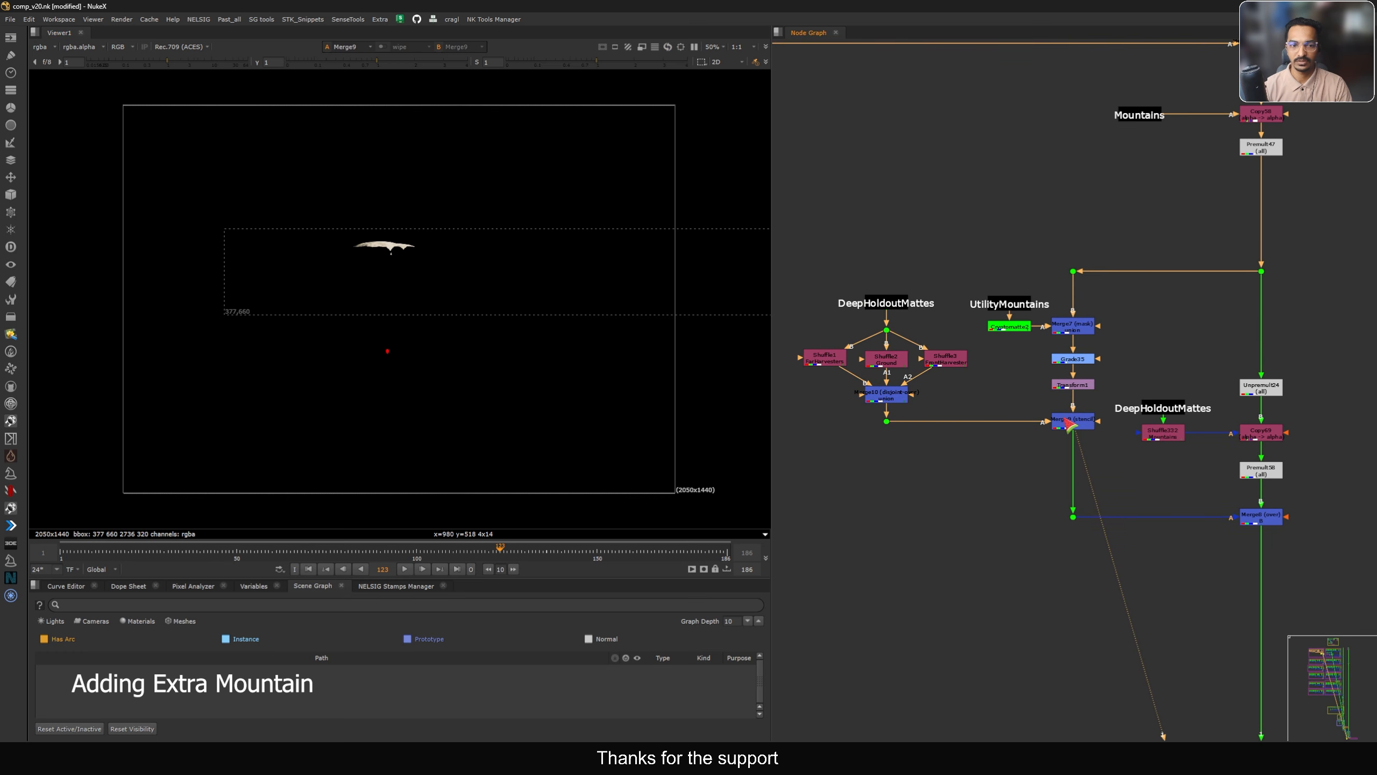
# Show the alpha of the combined DeepHoldoutMattes branch feeding Merge9 and return to the main mountain chain
pyautogui.moveTo(935, 402); pyautogui.dragTo(832, 453)
pyautogui.press('1')
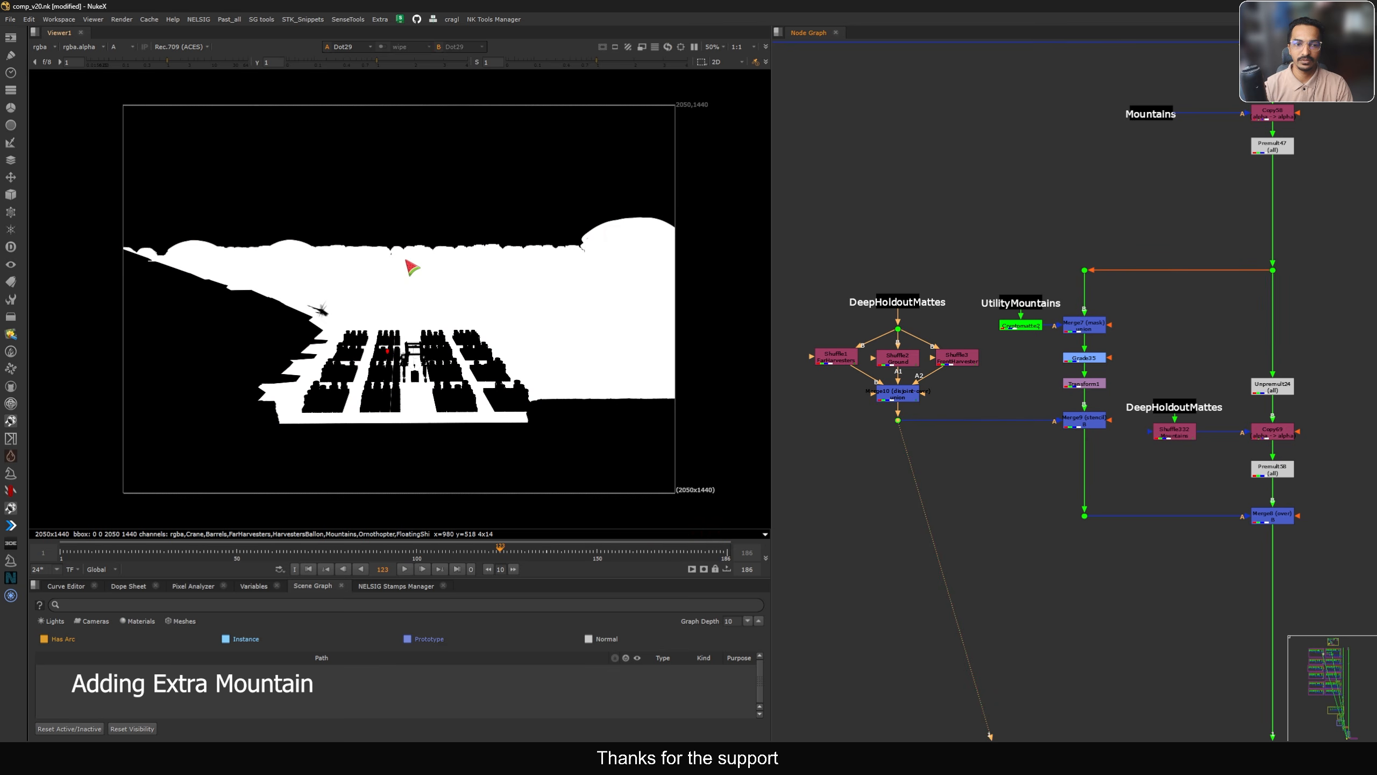
pyautogui.moveTo(1036, 461); pyautogui.dragTo(1127, 403)
pyautogui.press('1')
pyautogui.moveTo(1147, 474); pyautogui.dragTo(927, 423, button='middle')
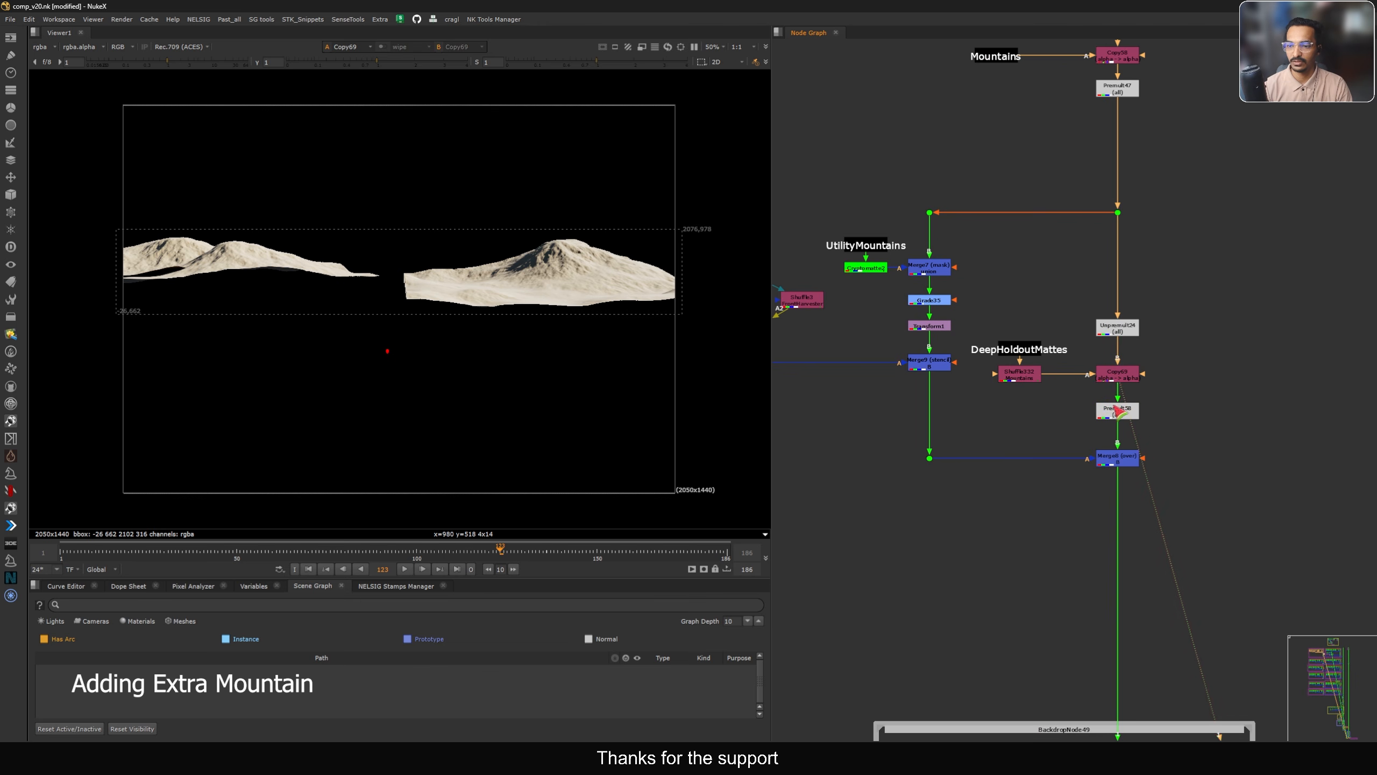
# Display Premult58 and Merge8, where the extra mountain is merged over the held-out mountains
pyautogui.click(1118, 411)
pyautogui.press('1')
pyautogui.moveTo(1069, 330); pyautogui.dragTo(1030, 378)
pyautogui.moveTo(1118, 412); pyautogui.dragTo(1118, 408)
pyautogui.click(1117, 460)
pyautogui.press('1')
pyautogui.moveTo(1064, 495); pyautogui.dragTo(1089, 436, button='middle')
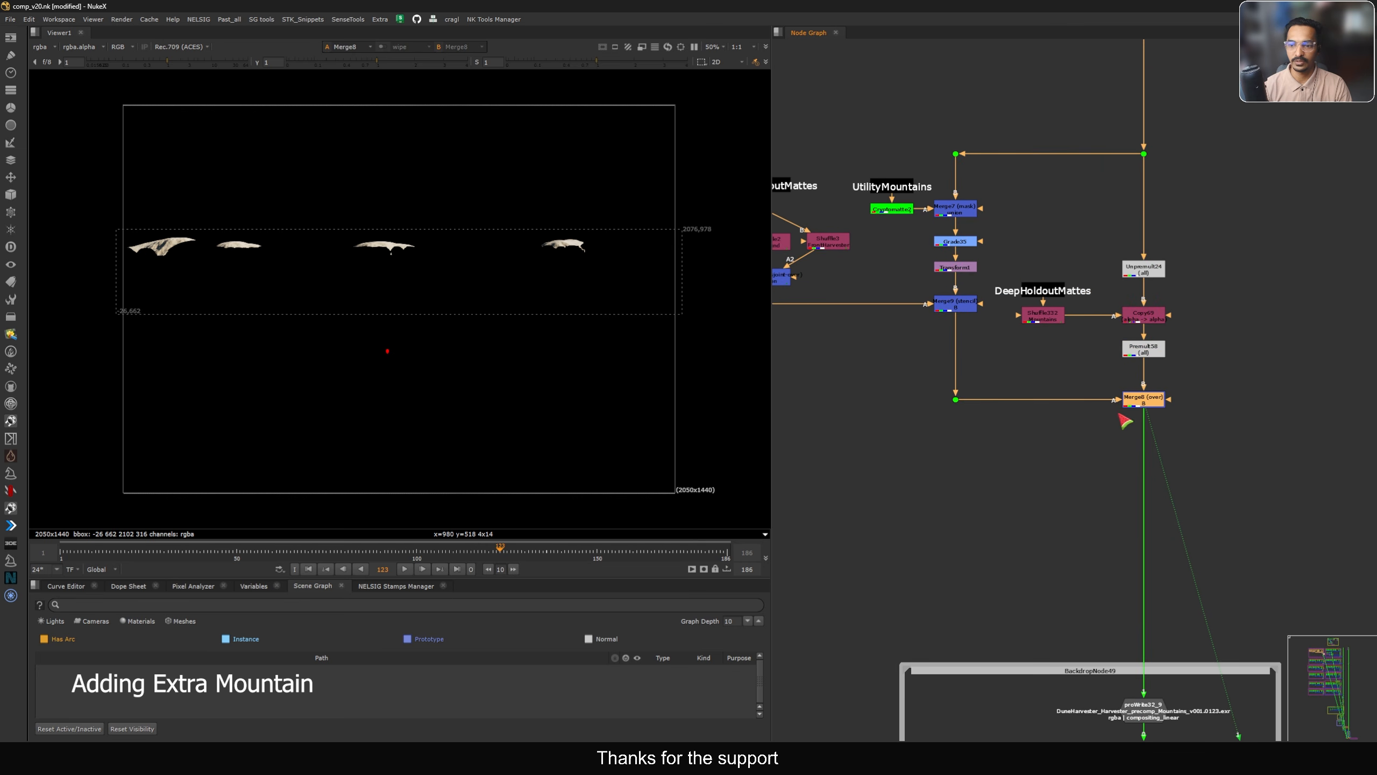
# Toggle Merge9 and Merge8 off and on to compare the mountains with and without the stencil and extra mountain
pyautogui.moveTo(1078, 383); pyautogui.dragTo(1159, 402, button='middle')
pyautogui.moveTo(1078, 299); pyautogui.dragTo(980, 357)
pyautogui.press('d')
pyautogui.press('d')
pyautogui.moveTo(1270, 401); pyautogui.dragTo(1164, 452)
pyautogui.press('d')
pyautogui.press('d')
pyautogui.press('d')
pyautogui.press('d')
pyautogui.press('d')
pyautogui.press('d')
# Display the rendered Mountains precomp, Read23, below the mountain chain
pyautogui.scroll(-4, 1201, 331)
pyautogui.moveTo(1201, 347); pyautogui.dragTo(1119, 282, button='middle')
pyautogui.click(1085, 461)
pyautogui.press('1')
pyautogui.moveTo(1087, 464); pyautogui.dragTo(1141, 378, button='middle')
pyautogui.scroll(3, 1141, 379)
# Return to the end of the Ground network and display the Read53 precomp
pyautogui.scroll(-10, 1054, 470)
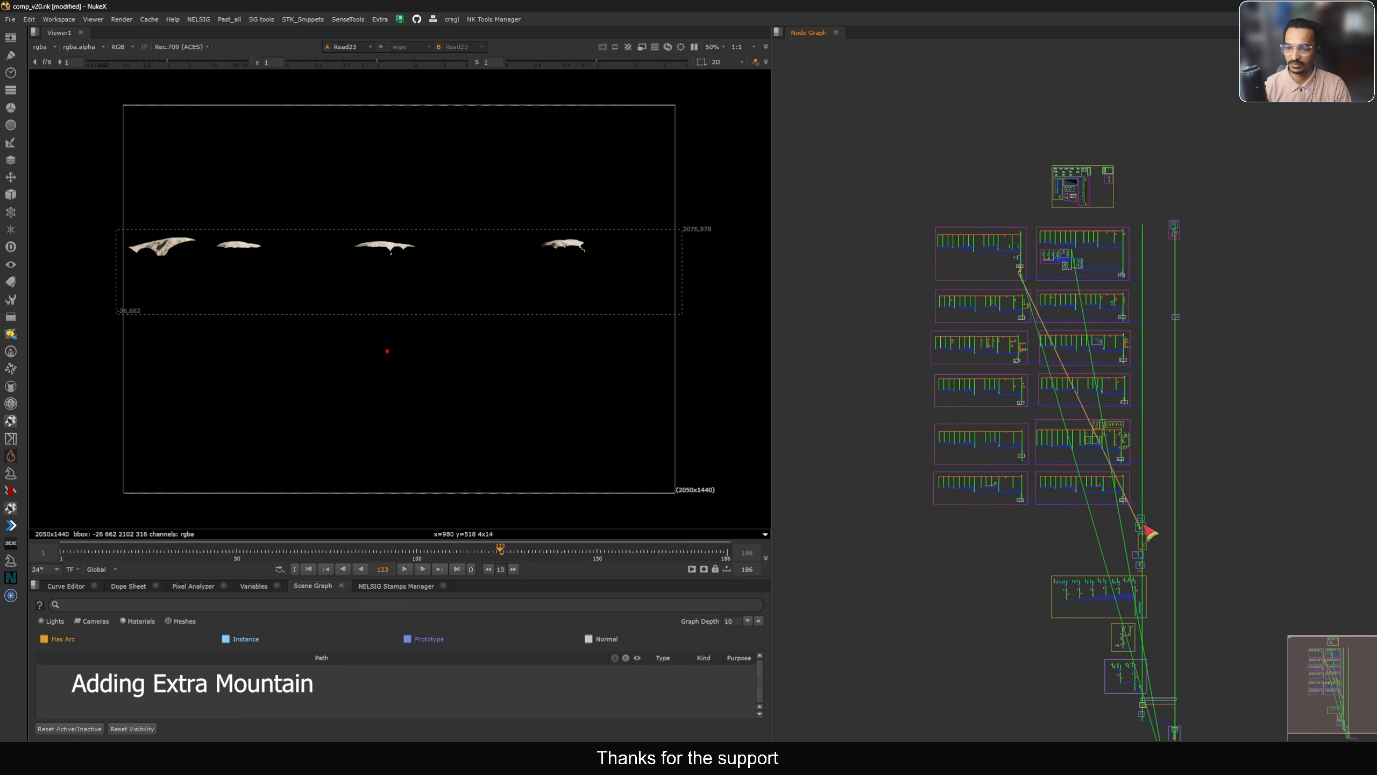
pyautogui.scroll(10, 1071, 347)
pyautogui.click(1011, 264)
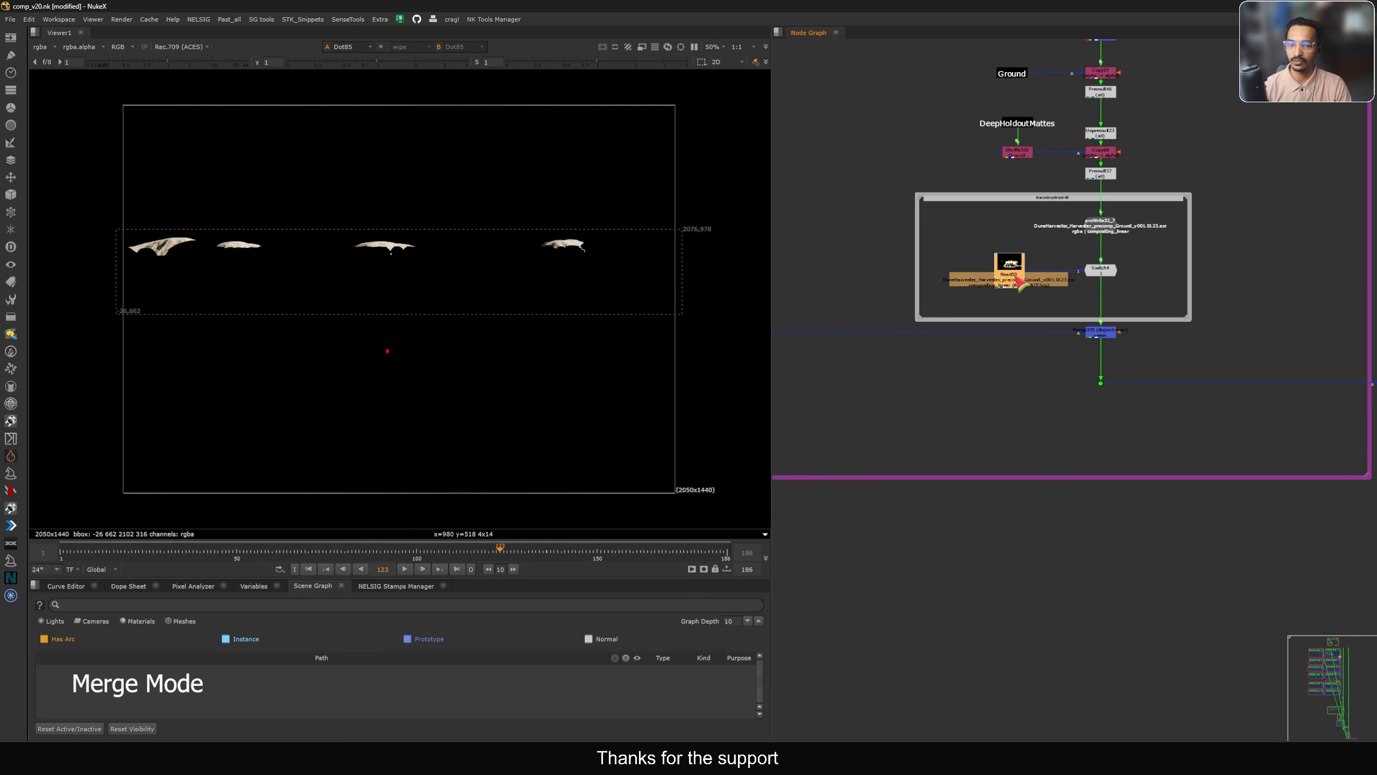
pyautogui.press('1')
# Display Merge335, which joins the mountains and ground with disjoint-over, and check its alpha and properties
pyautogui.click(1103, 333)
pyautogui.scroll(5, 1105, 335)
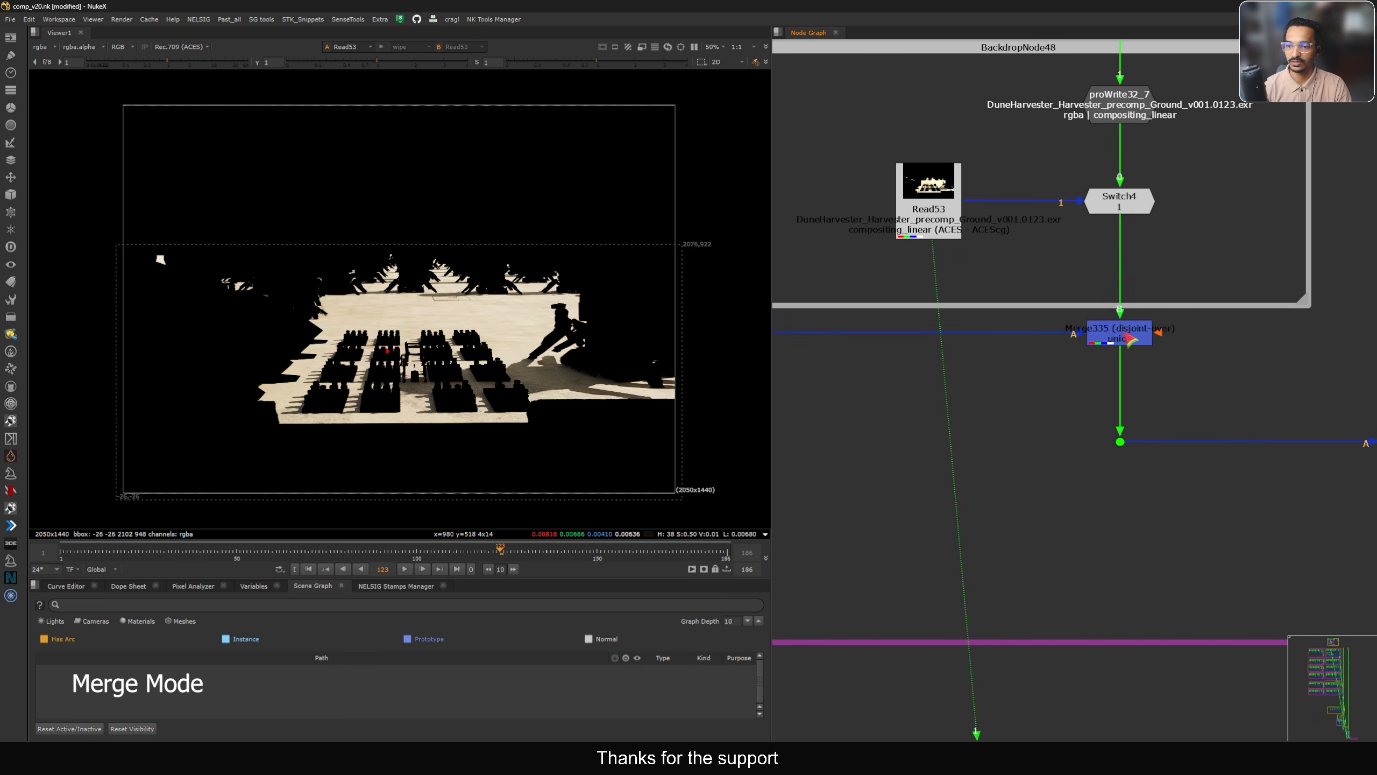
pyautogui.press('1')
pyautogui.moveTo(1131, 343); pyautogui.dragTo(1130, 338)
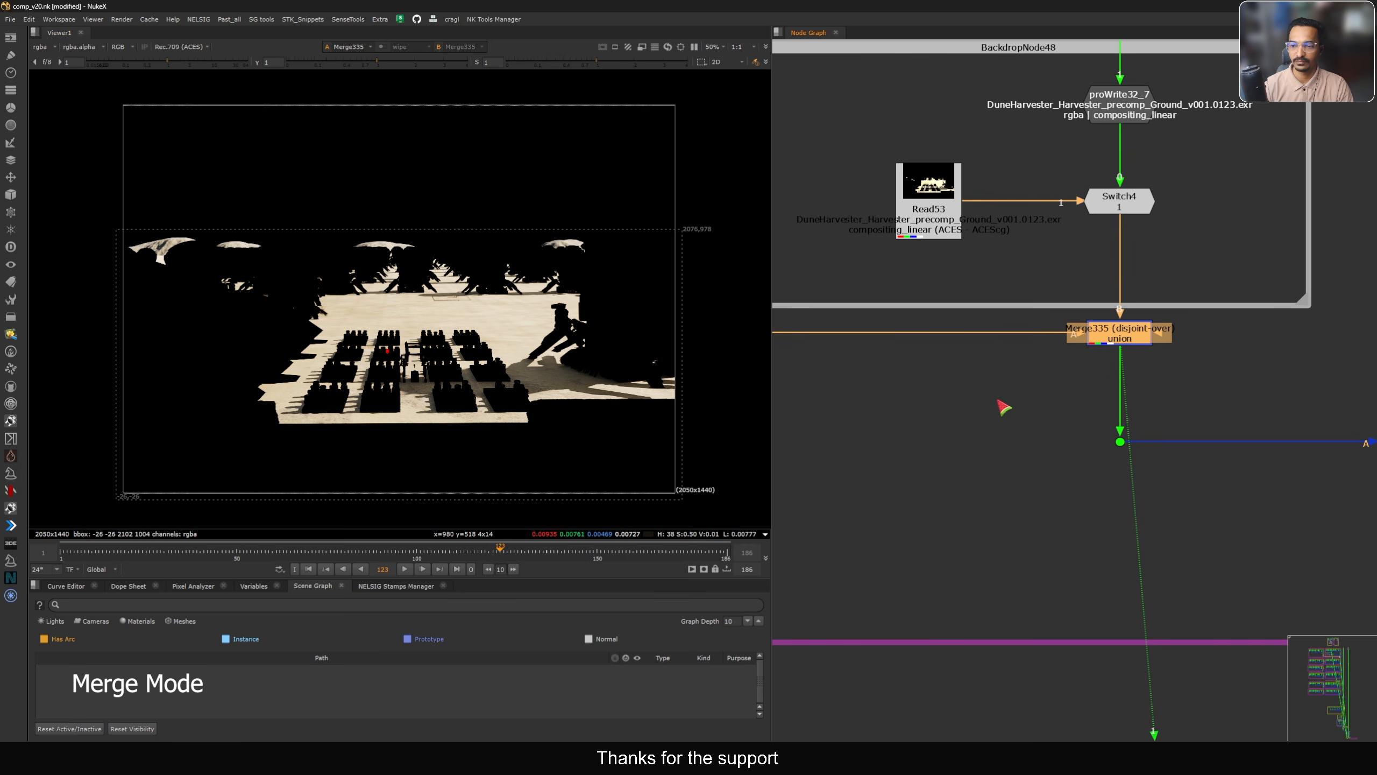
pyautogui.click(1097, 388)
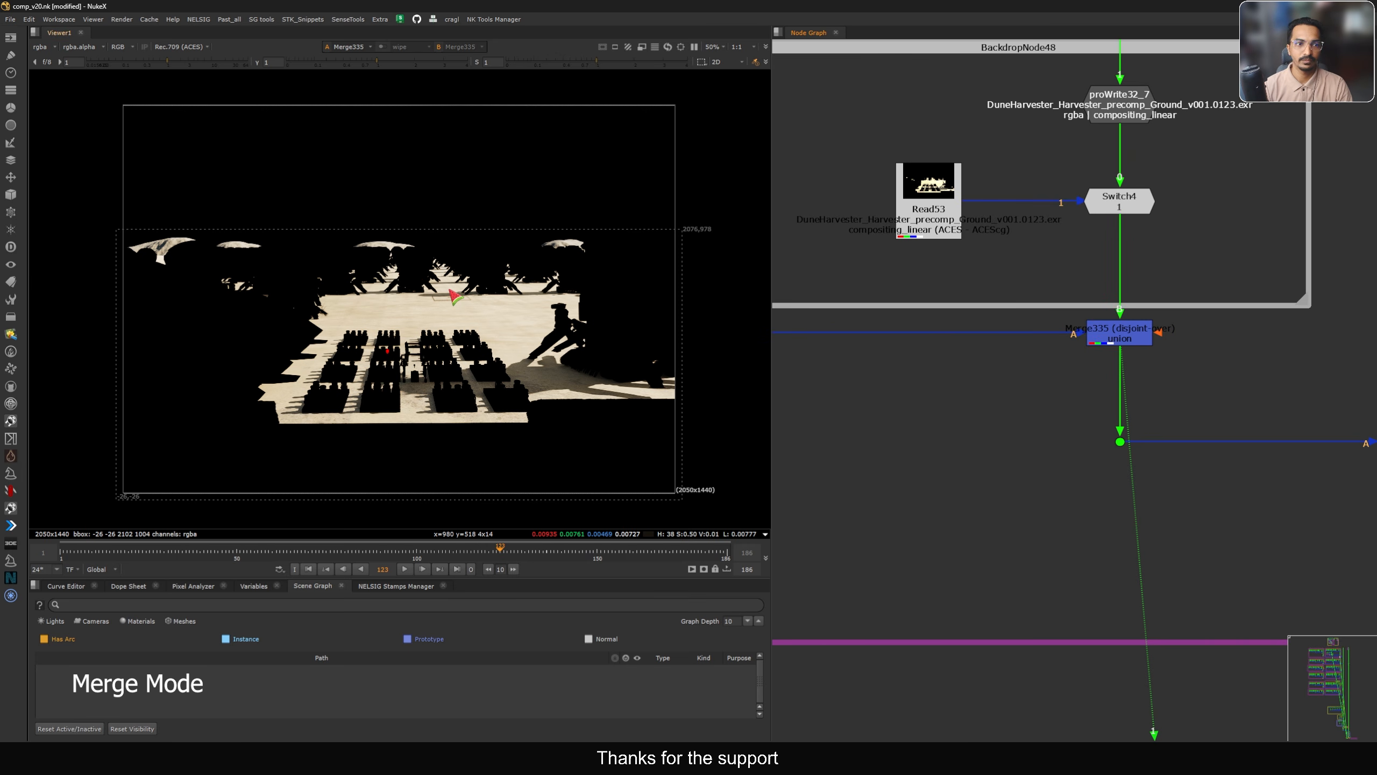
pyautogui.press('a')
pyautogui.doubleClick(1128, 329)
pyautogui.press('Escape')
pyautogui.press('a')
# Display the start of the main merge pipe and the merge bringing in the ground, toggling that merge off and on
pyautogui.scroll(-12, 1148, 310)
pyautogui.scroll(5, 1142, 272)
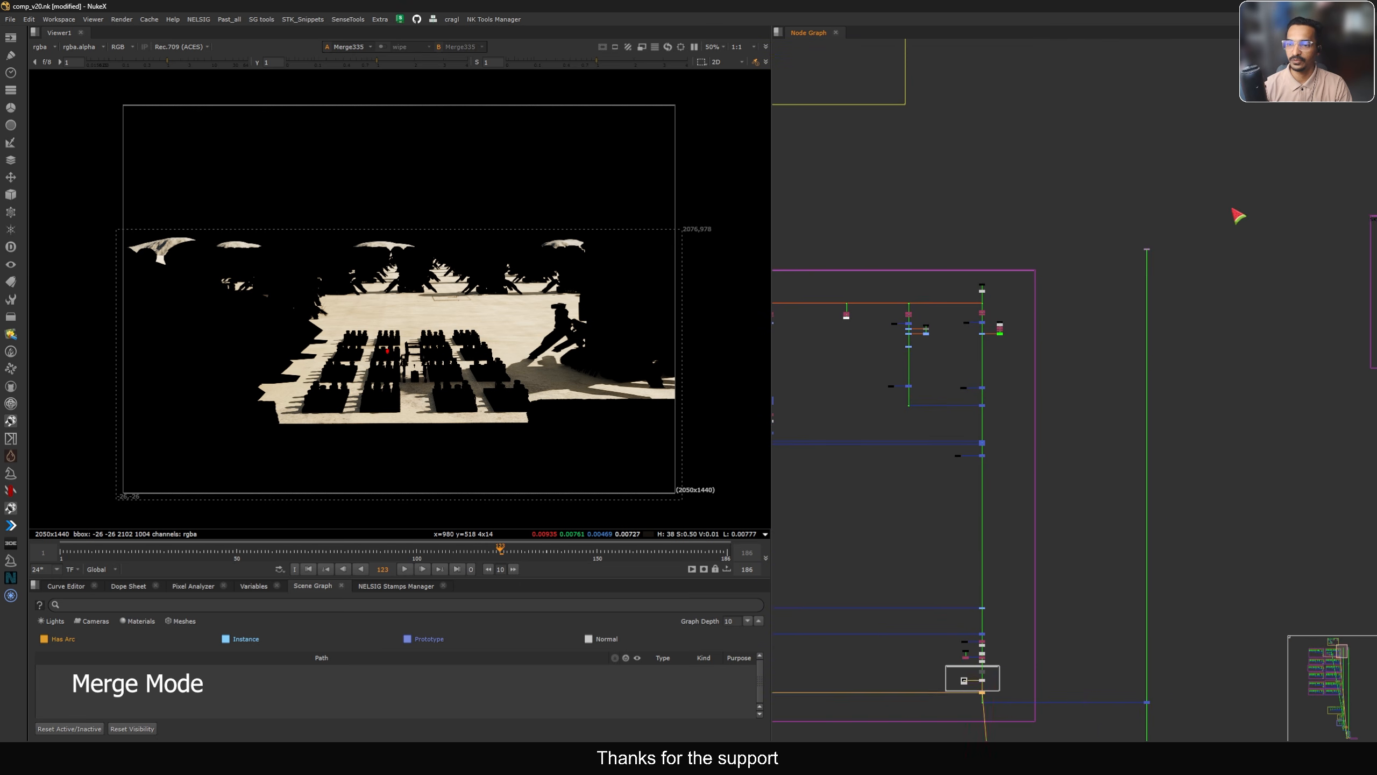
pyautogui.click(1147, 250)
pyautogui.press('1')
pyautogui.moveTo(1178, 537); pyautogui.dragTo(1153, 360, button='middle')
pyautogui.moveTo(1124, 341); pyautogui.dragTo(1190, 400)
pyautogui.press('1')
pyautogui.scroll(6, 1140, 372)
pyautogui.moveTo(1289, 349); pyautogui.dragTo(1132, 447)
pyautogui.press('d')
pyautogui.press('d')
# Display Merge337 further down the main merge pipe and find the element networks beside it
pyautogui.scroll(-11, 1182, 326)
pyautogui.moveTo(1148, 410); pyautogui.dragTo(1172, 348, button='middle')
pyautogui.moveTo(1190, 357); pyautogui.dragTo(1225, 398)
pyautogui.press('1')
pyautogui.moveTo(1196, 432); pyautogui.dragTo(1191, 387, button='middle')
pyautogui.scroll(5, 1155, 237)
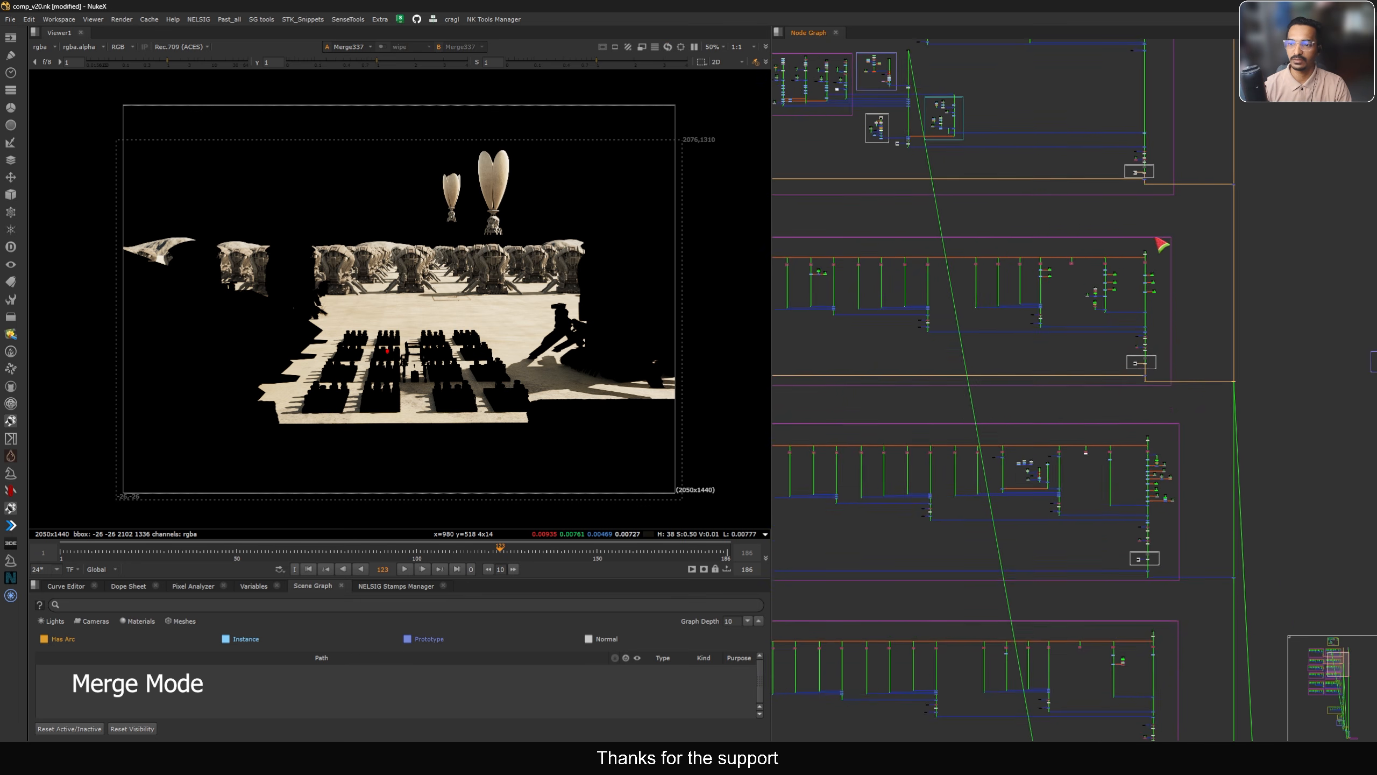
# Display the balloons' source node and the distant harvesters' stamp at the tops of their networks
pyautogui.moveTo(1162, 246); pyautogui.dragTo(1109, 264)
pyautogui.press('1')
pyautogui.moveTo(1108, 258); pyautogui.dragTo(1273, 247, button='middle')
pyautogui.moveTo(956, 275); pyautogui.dragTo(1232, 274, button='middle')
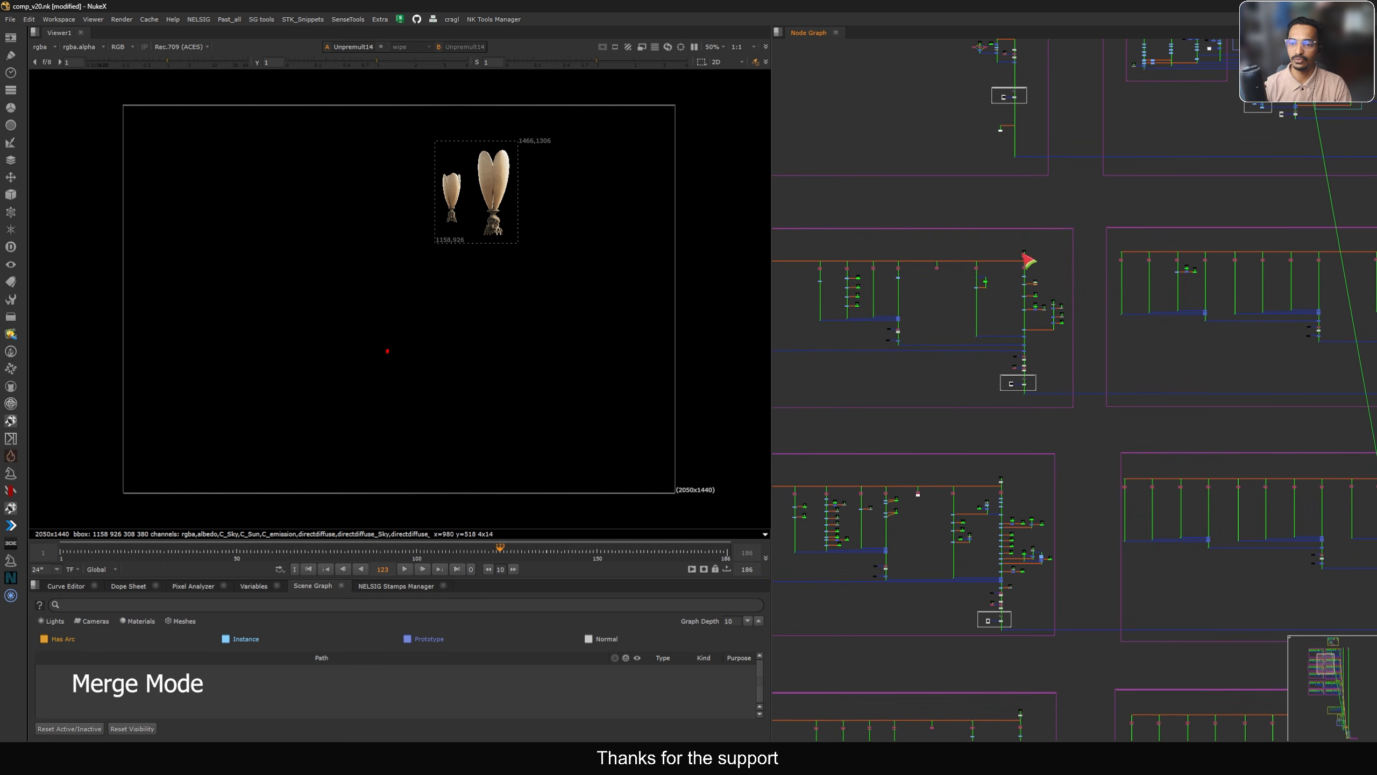
pyautogui.moveTo(1032, 251); pyautogui.dragTo(1046, 262)
pyautogui.press('1')
pyautogui.moveTo(1218, 361); pyautogui.dragTo(839, 383, button='middle')
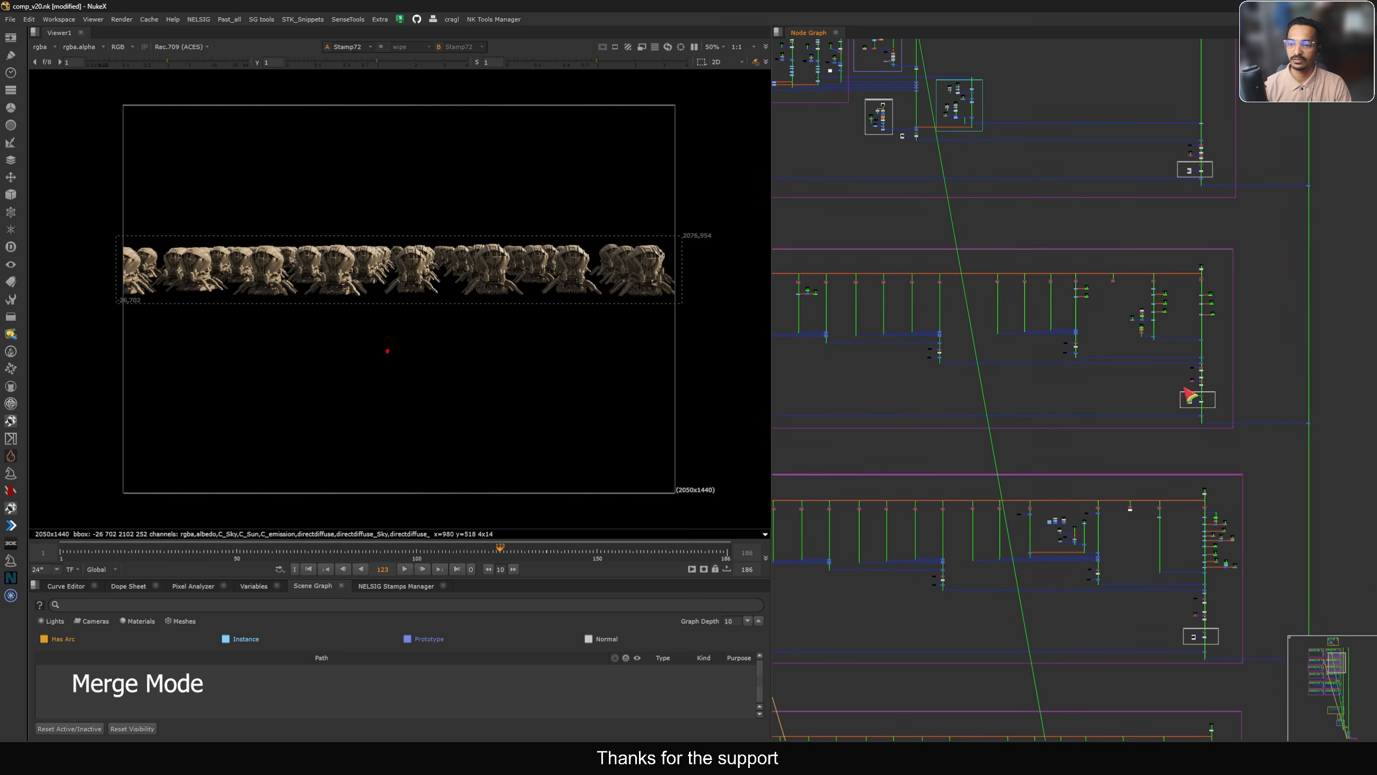
# Return to Merge337 on the main merge pipe and display its result
pyautogui.moveTo(1323, 427); pyautogui.dragTo(1326, 430)
pyautogui.press('1')
pyautogui.moveTo(1318, 427); pyautogui.dragTo(1184, 380, button='middle')
pyautogui.scroll(8, 1166, 373)
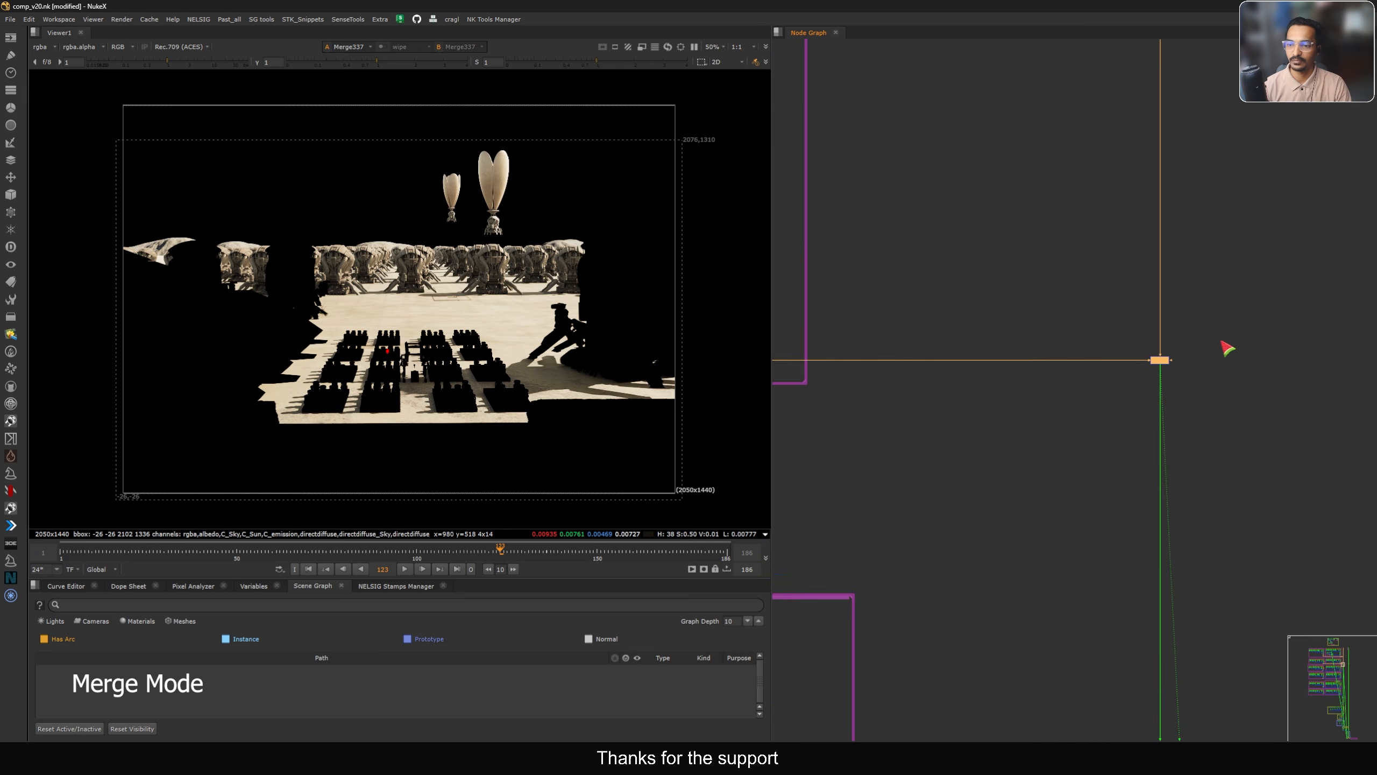
pyautogui.scroll(4, 1143, 379)
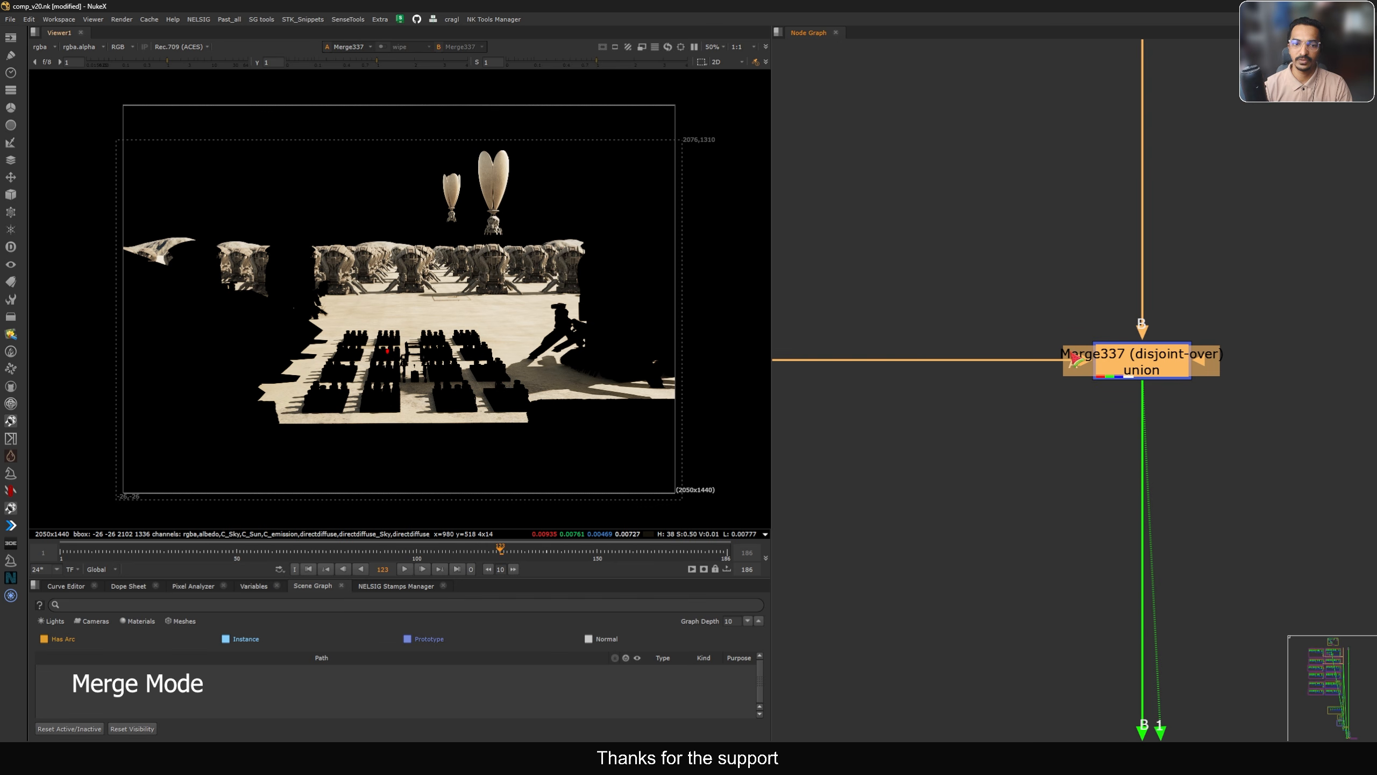
# Show the alpha of Merge337 and set its operation to over
pyautogui.press('a')
pyautogui.doubleClick(1153, 370)
pyautogui.click(831, 320)
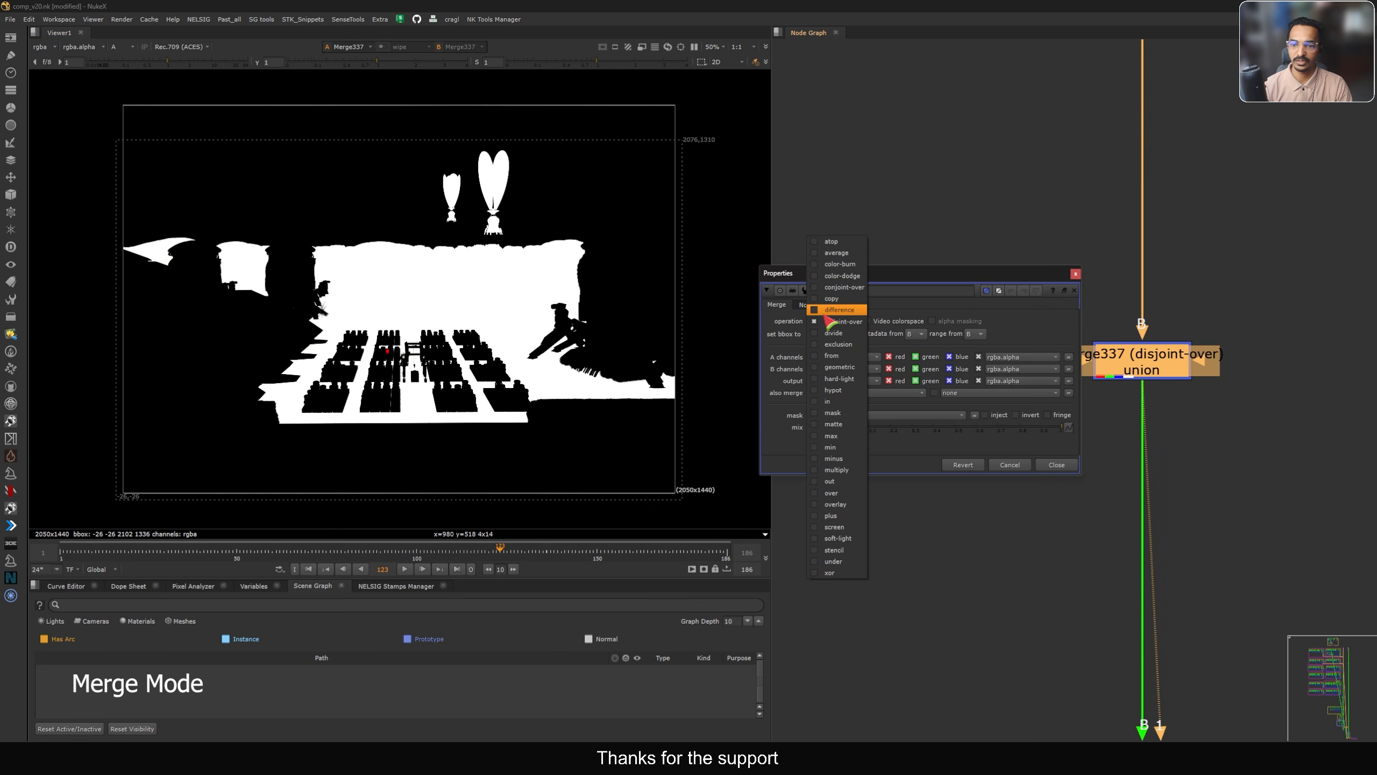
pyautogui.click(829, 457)
# Examine the harvester edges of the over merge up close, in alpha and in colour
pyautogui.scroll(6, 446, 297)
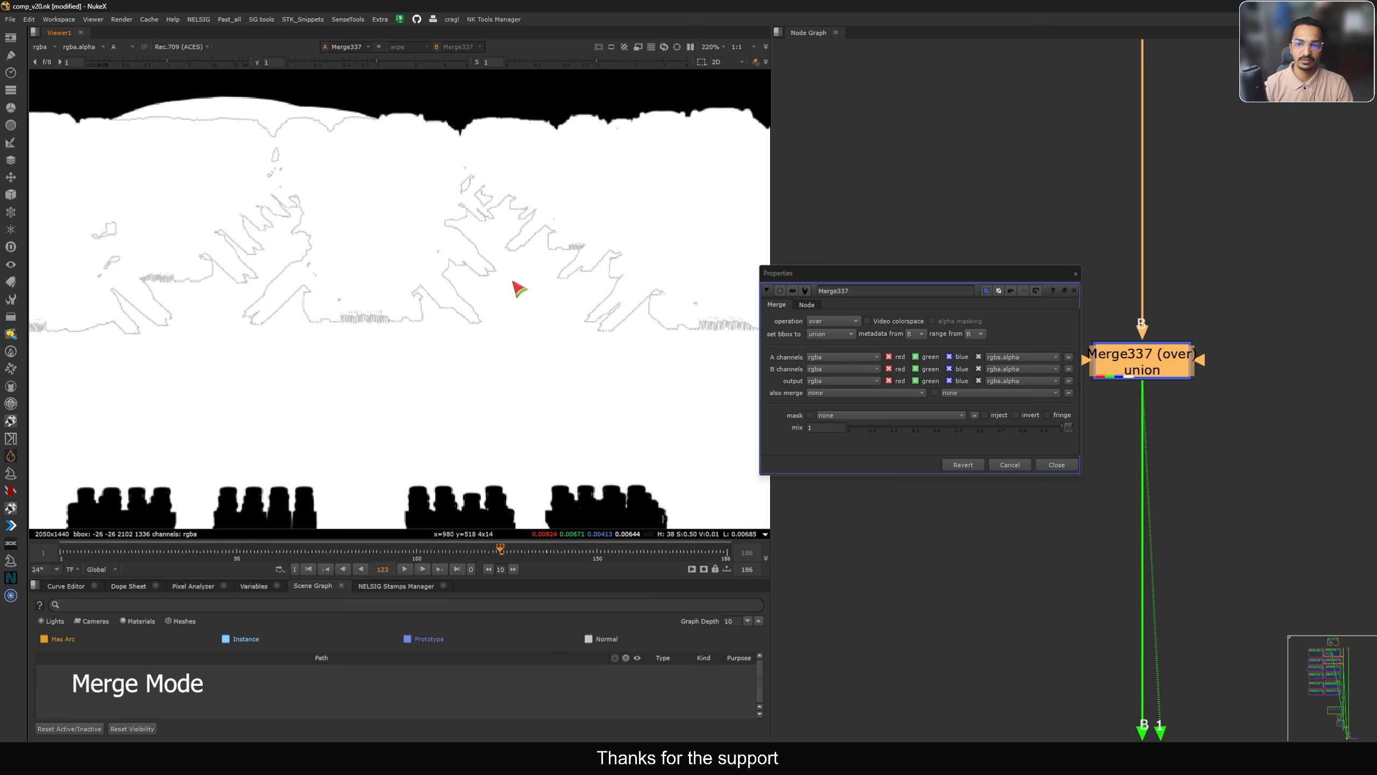
pyautogui.scroll(-6, 1043, 231)
pyautogui.press('a')
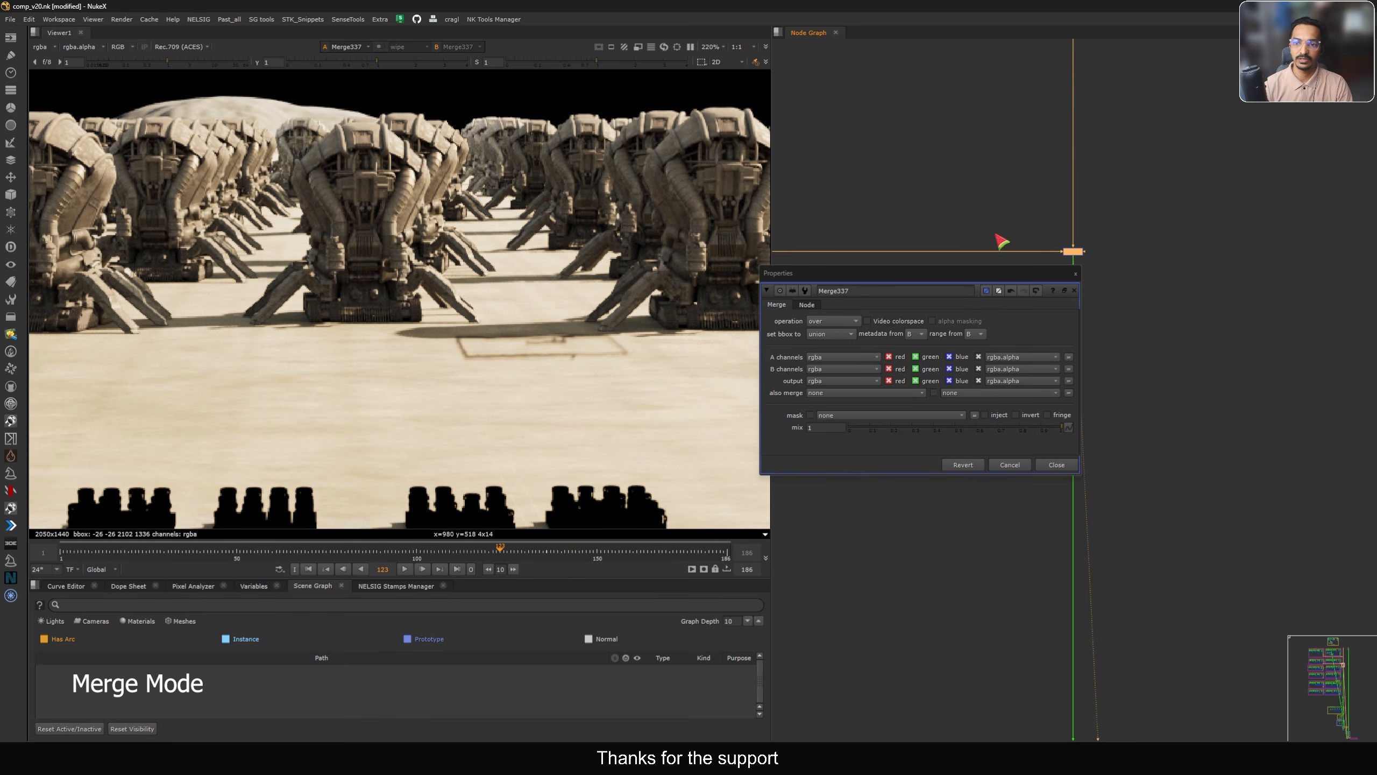
# Compare Merge334 with Merge337 close up at a harvester leg and show the Merge337 alpha along its edges
pyautogui.scroll(-10, 1093, 232)
pyautogui.moveTo(1115, 165); pyautogui.dragTo(1143, 193)
pyautogui.press('1')
pyautogui.scroll(8, 482, 299)
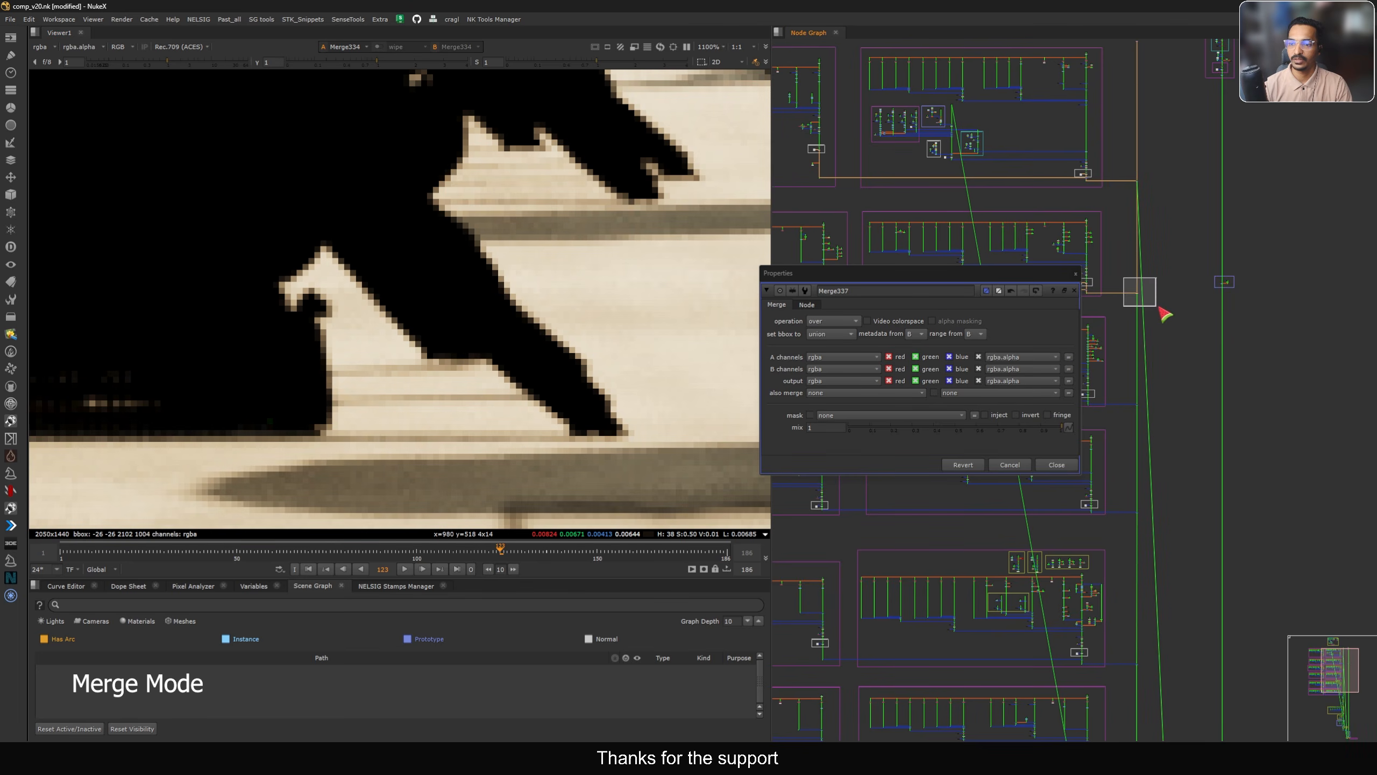
pyautogui.press('1')
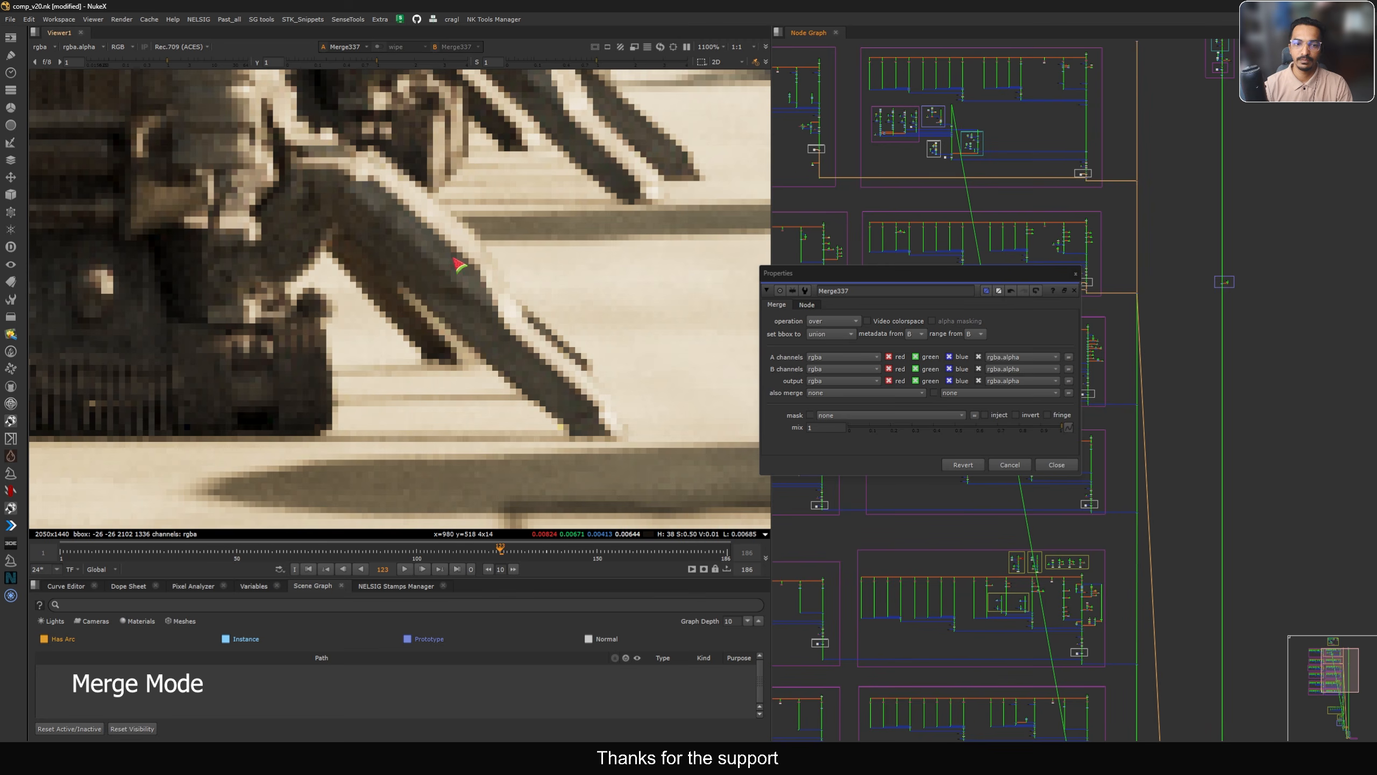
pyautogui.press('a')
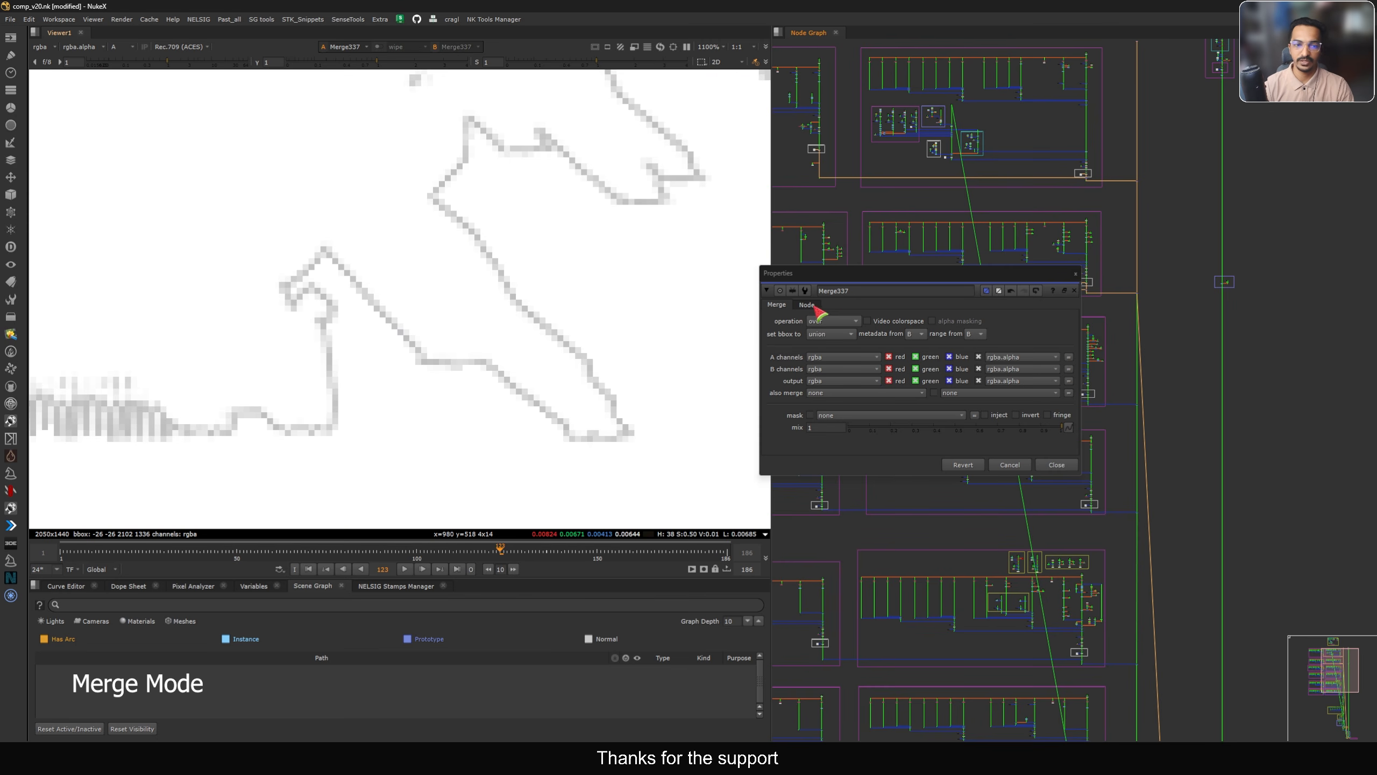
# Set Merge337's operation to disjoint-over, close its properties and return to the full-frame colour view
pyautogui.click(851, 322)
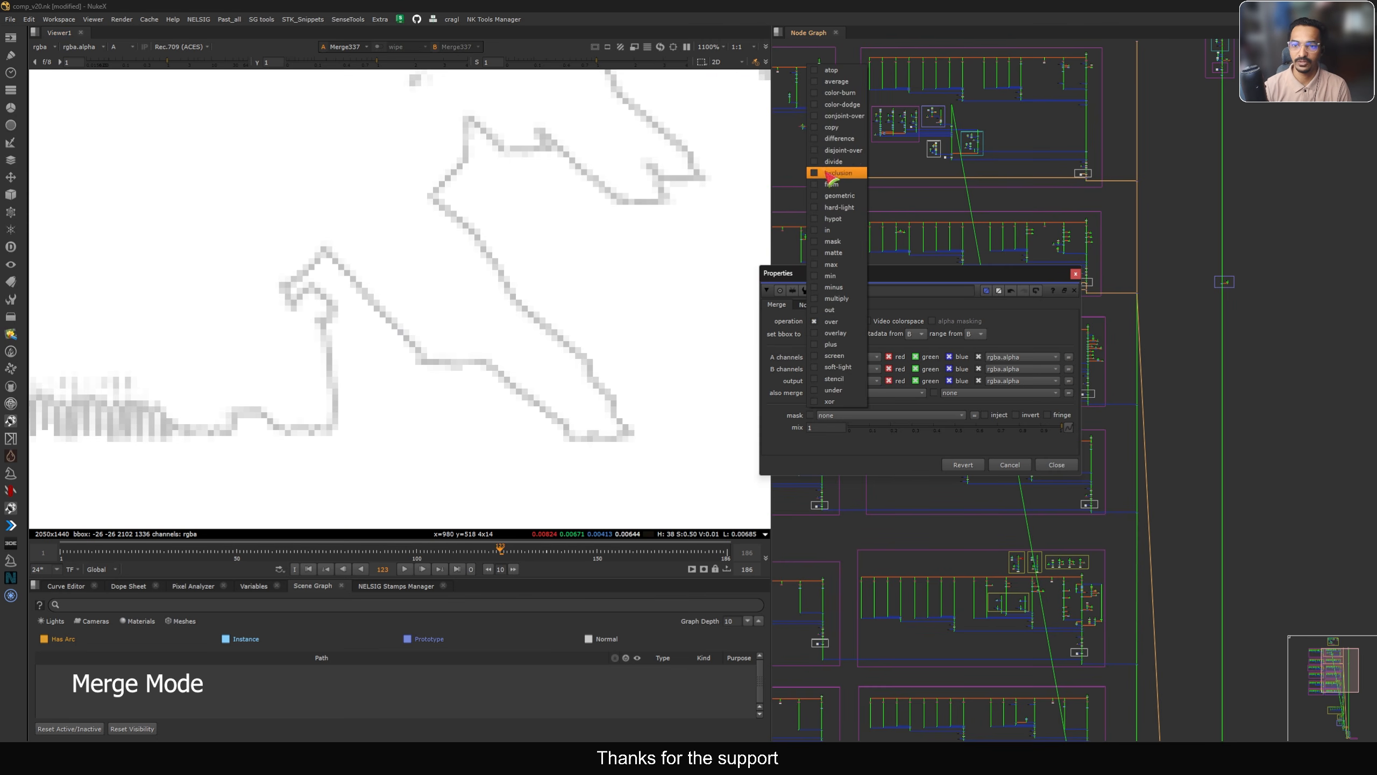
pyautogui.click(839, 151)
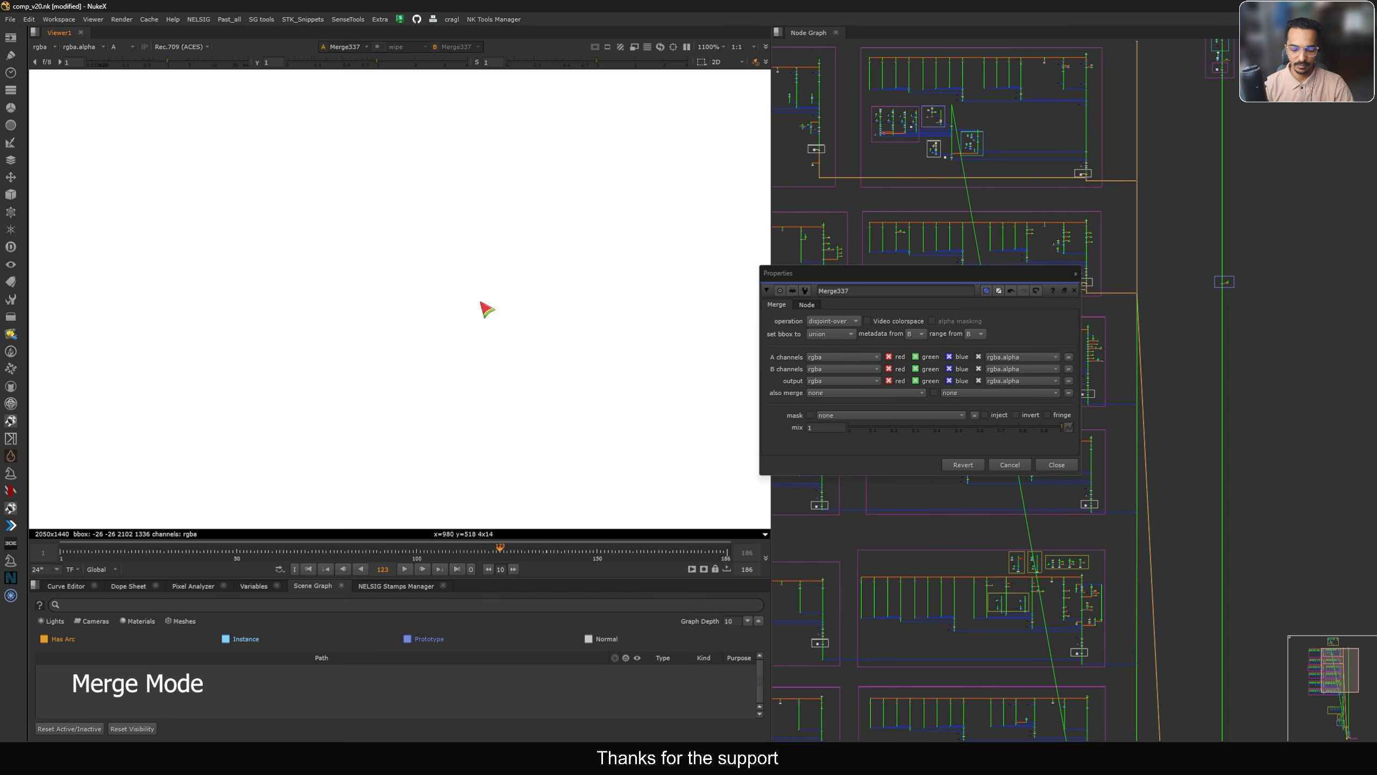
pyautogui.press('f')
pyautogui.hotkey('ctrl', 'shift', 'a')
pyautogui.press('a')
# Display the result of Merge339 on the main merge pipe
pyautogui.moveTo(1124, 388); pyautogui.dragTo(1157, 423)
pyautogui.press('1')
pyautogui.moveTo(1121, 468); pyautogui.dragTo(1120, 364, button='middle')
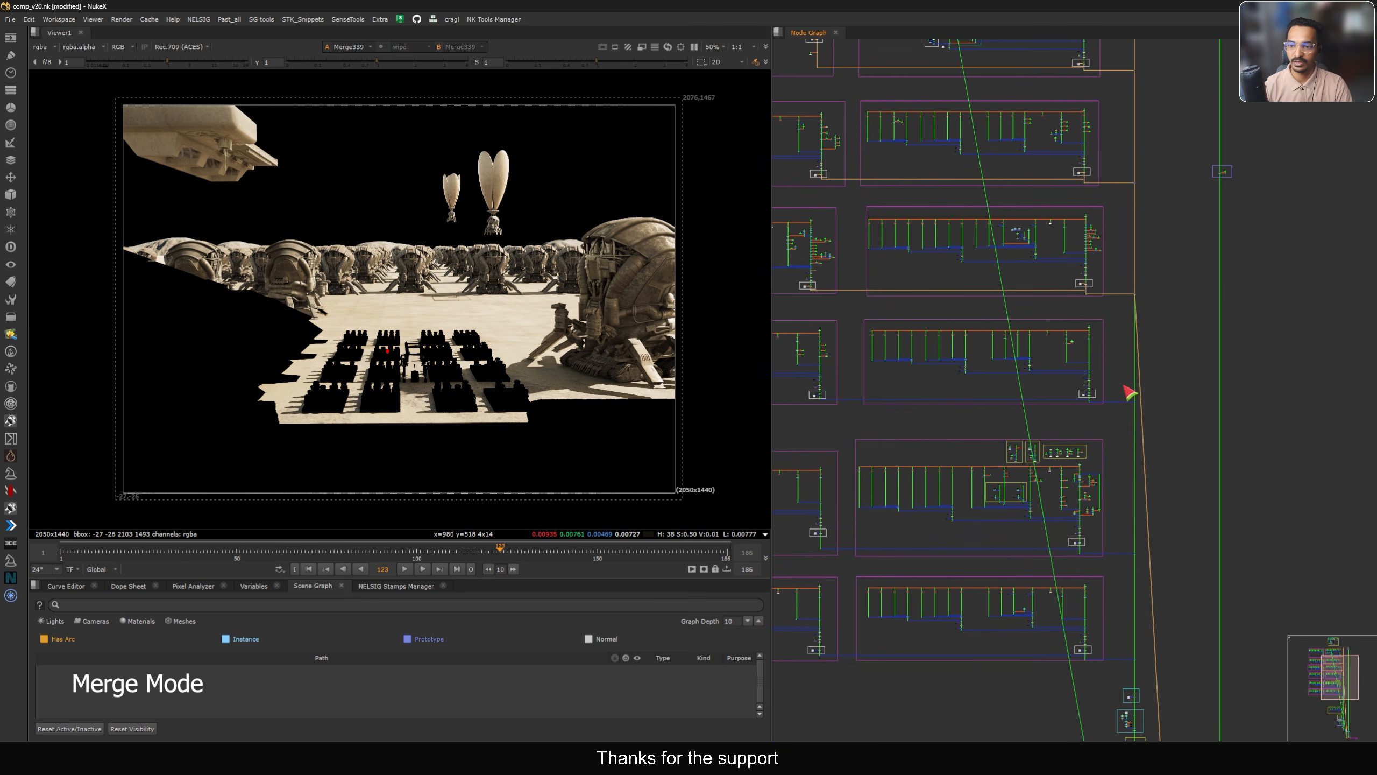
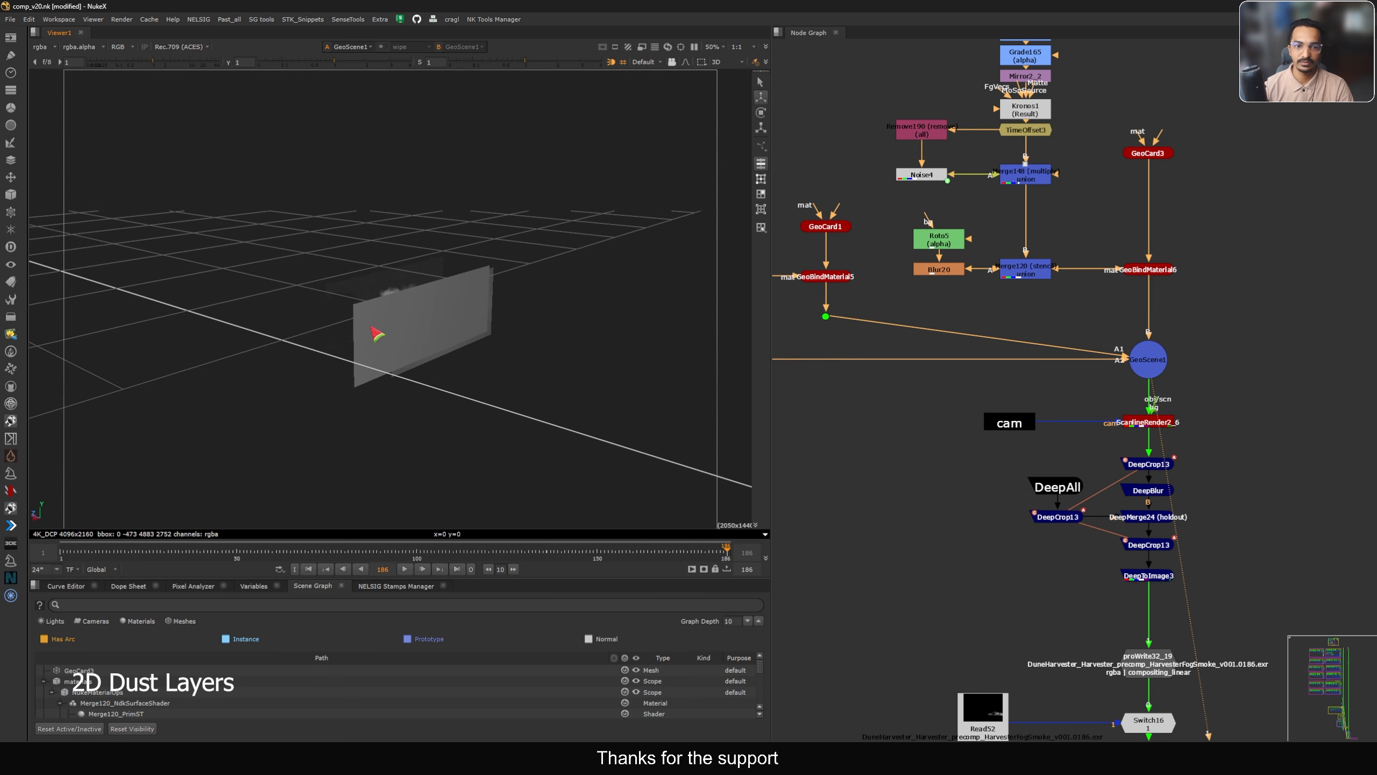
# Display the alpha of ScanlineRender2_6 at frame 186 and clear the cache to refresh the dust render
pyautogui.scroll(5, 1059, 335)
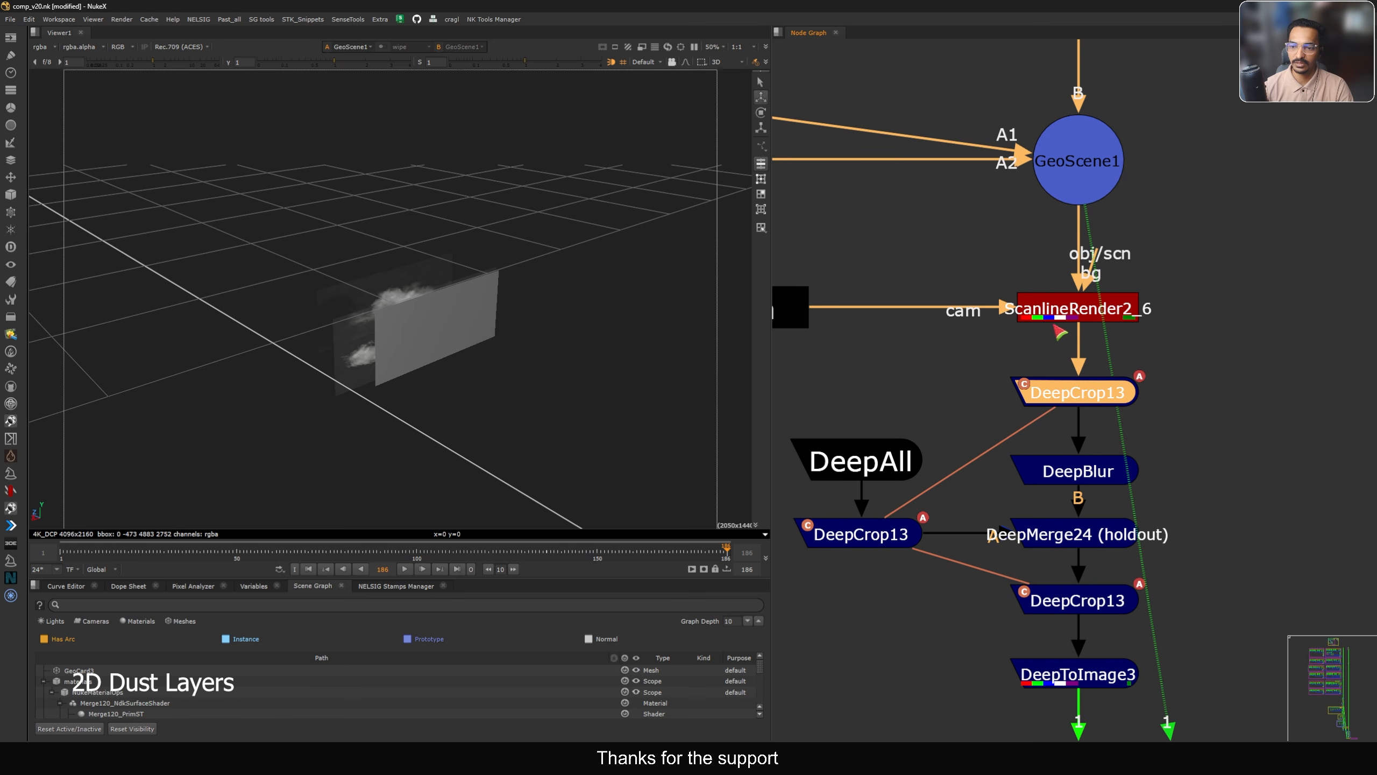
pyautogui.click(1077, 319)
pyautogui.press('1')
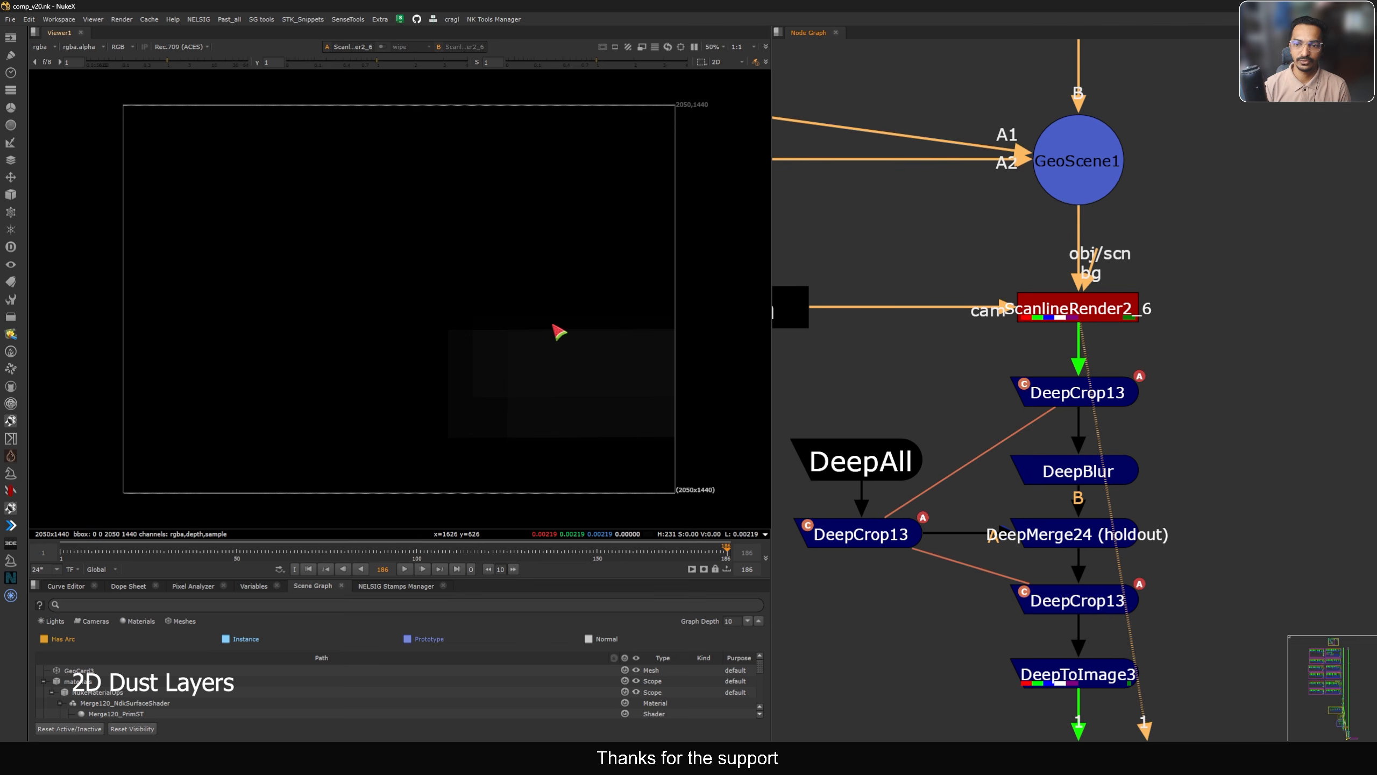
pyautogui.press('a')
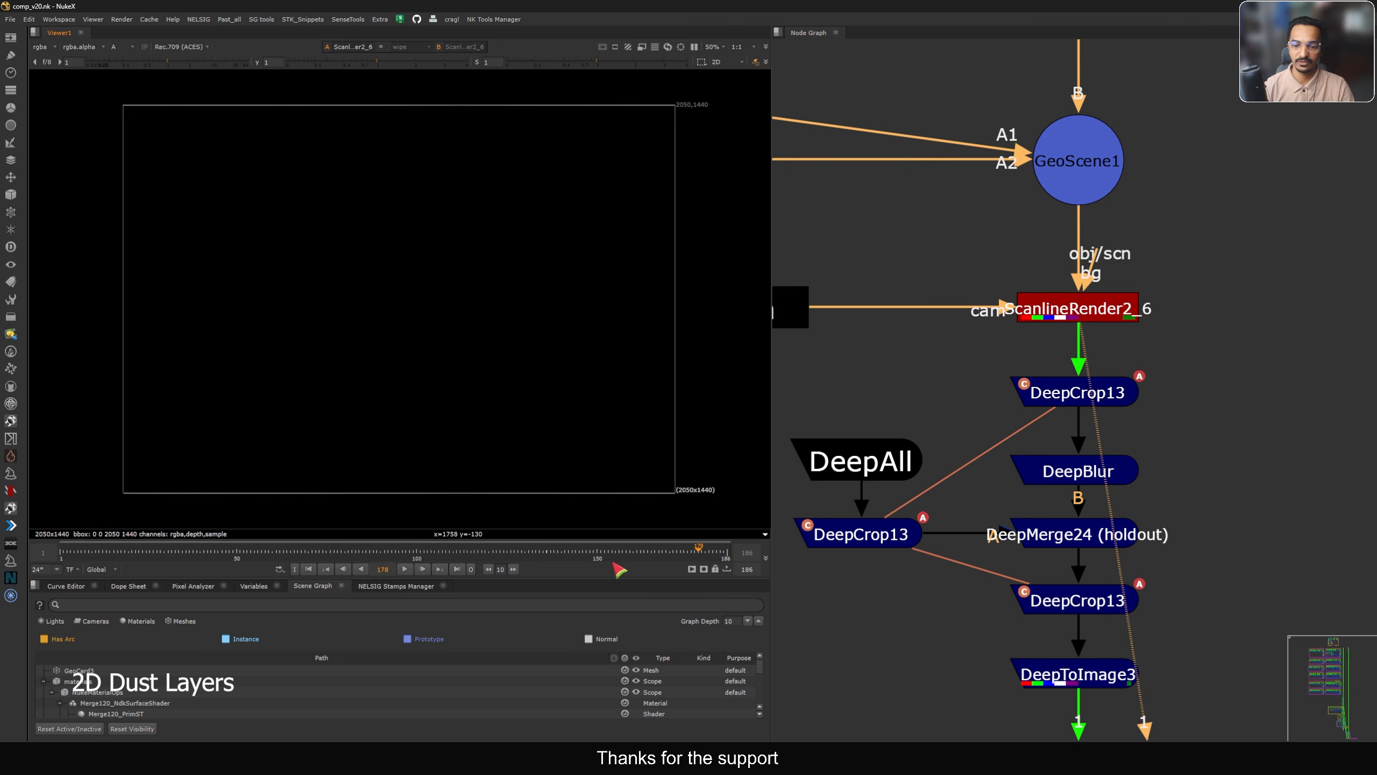
pyautogui.click(459, 572)
pyautogui.click(153, 21)
pyautogui.click(168, 100)
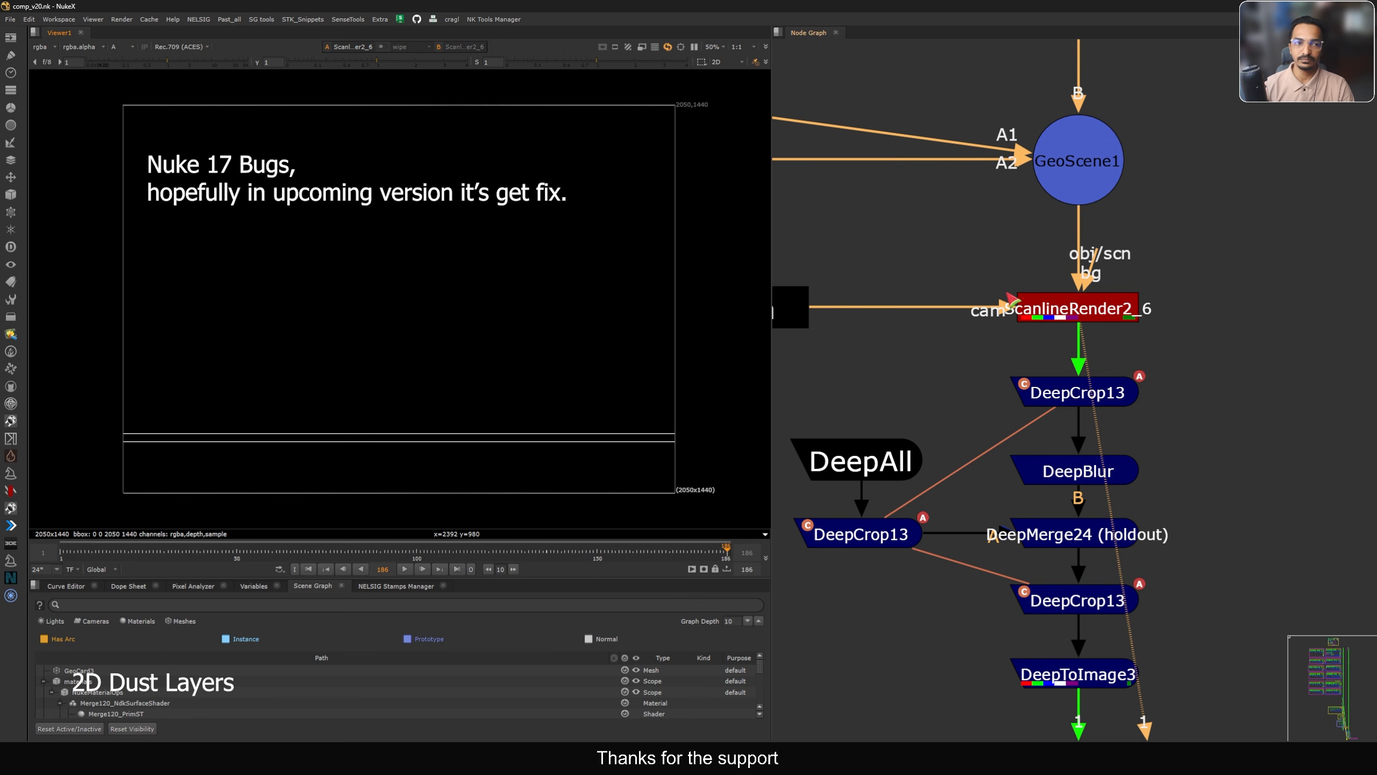
# Inspect the bbox crop settings of the DeepCrop13 directly below ScanlineRender2_6 and close its properties
pyautogui.scroll(-5, 1023, 288)
pyautogui.moveTo(955, 434); pyautogui.dragTo(1000, 425, button='middle')
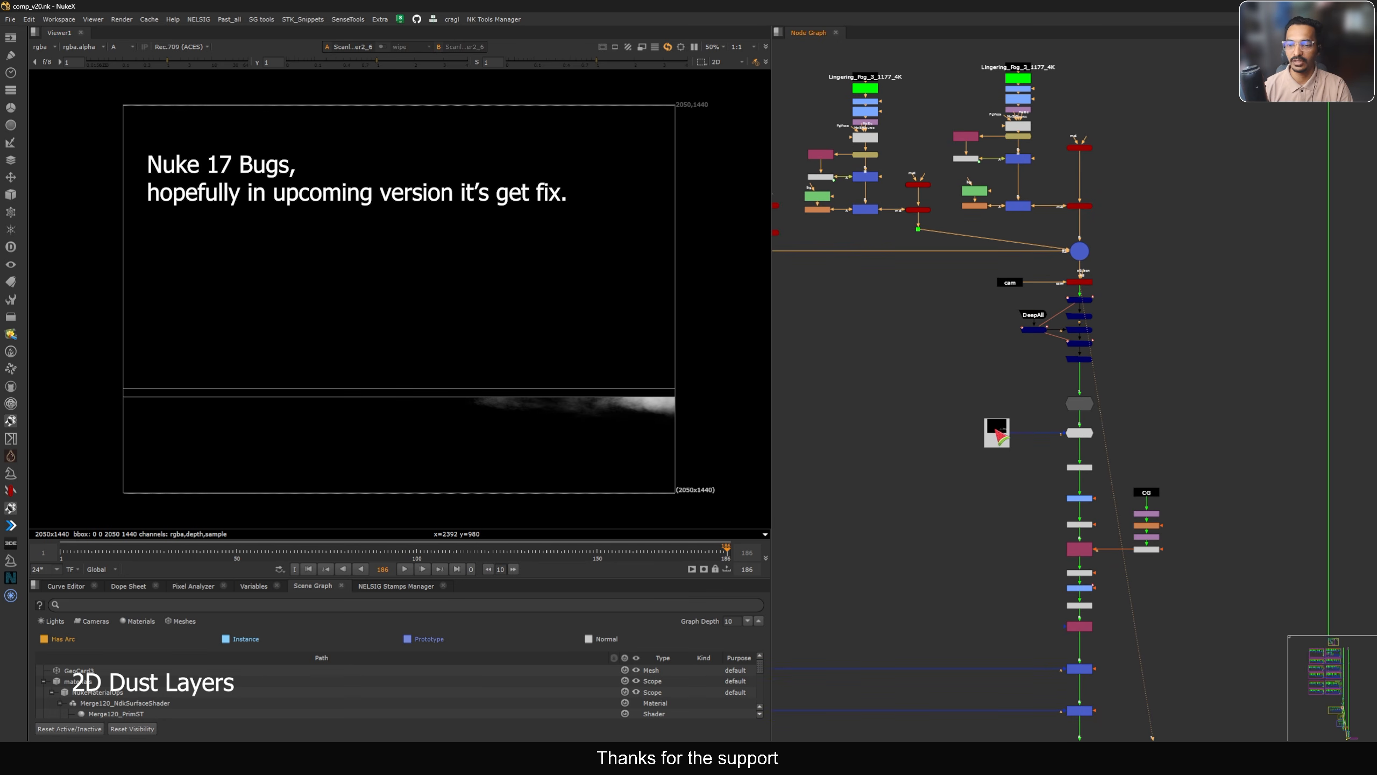
pyautogui.scroll(5, 1095, 304)
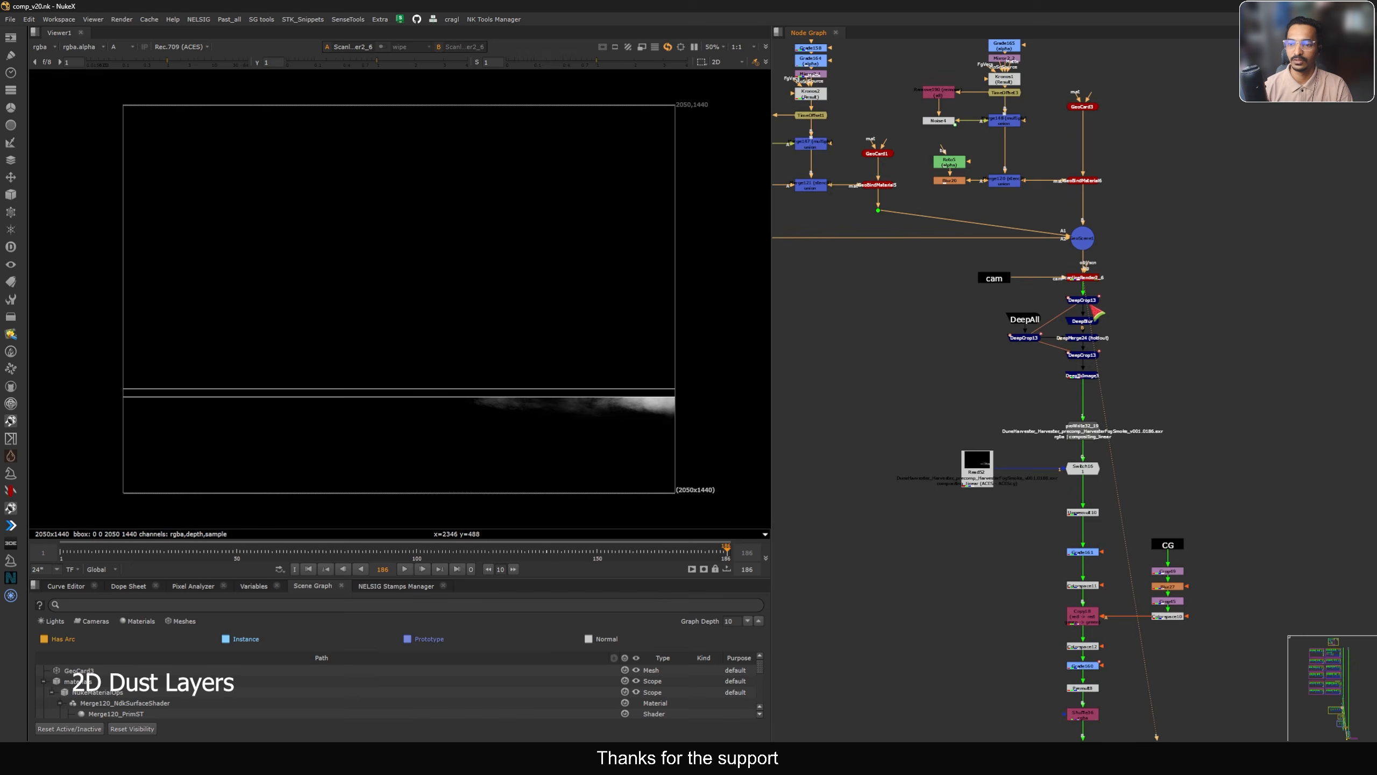
pyautogui.moveTo(1099, 321); pyautogui.dragTo(1102, 318)
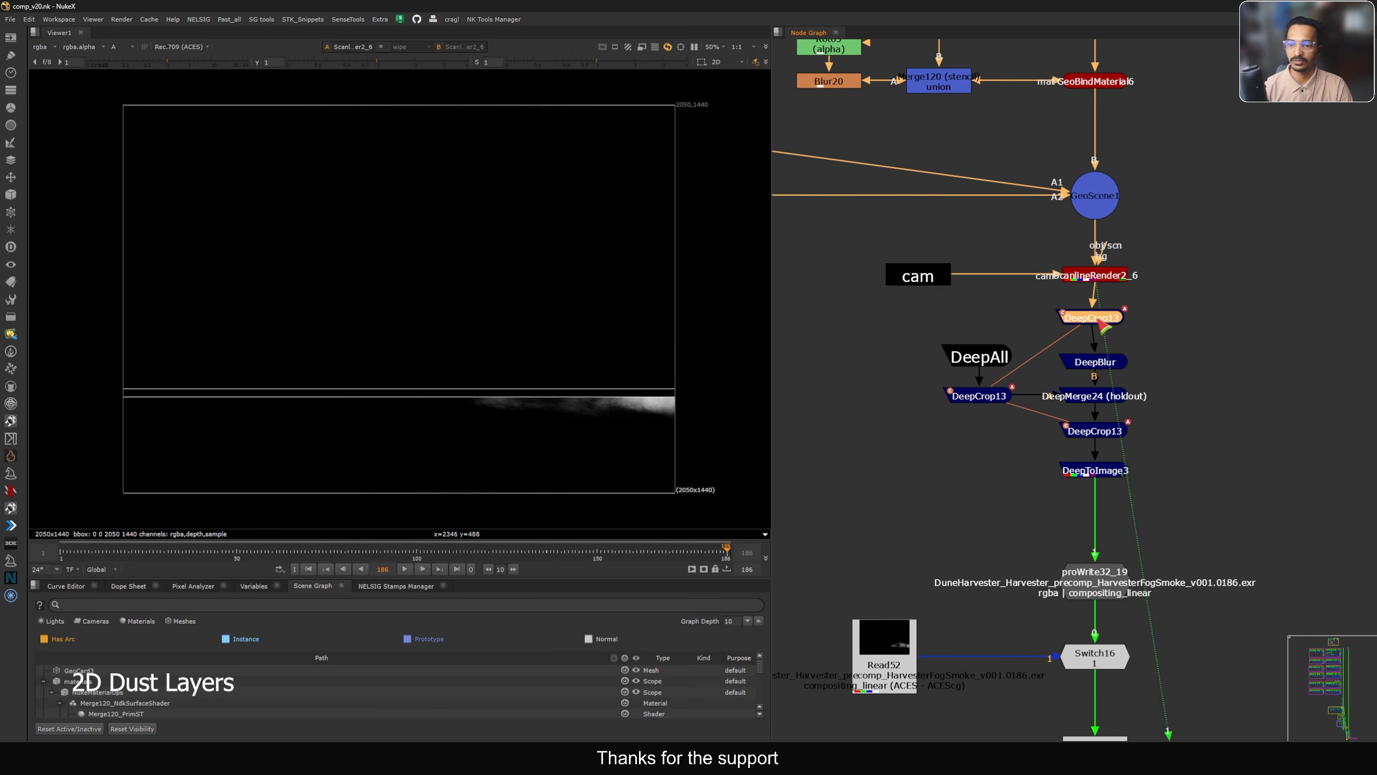
pyautogui.doubleClick(1100, 323)
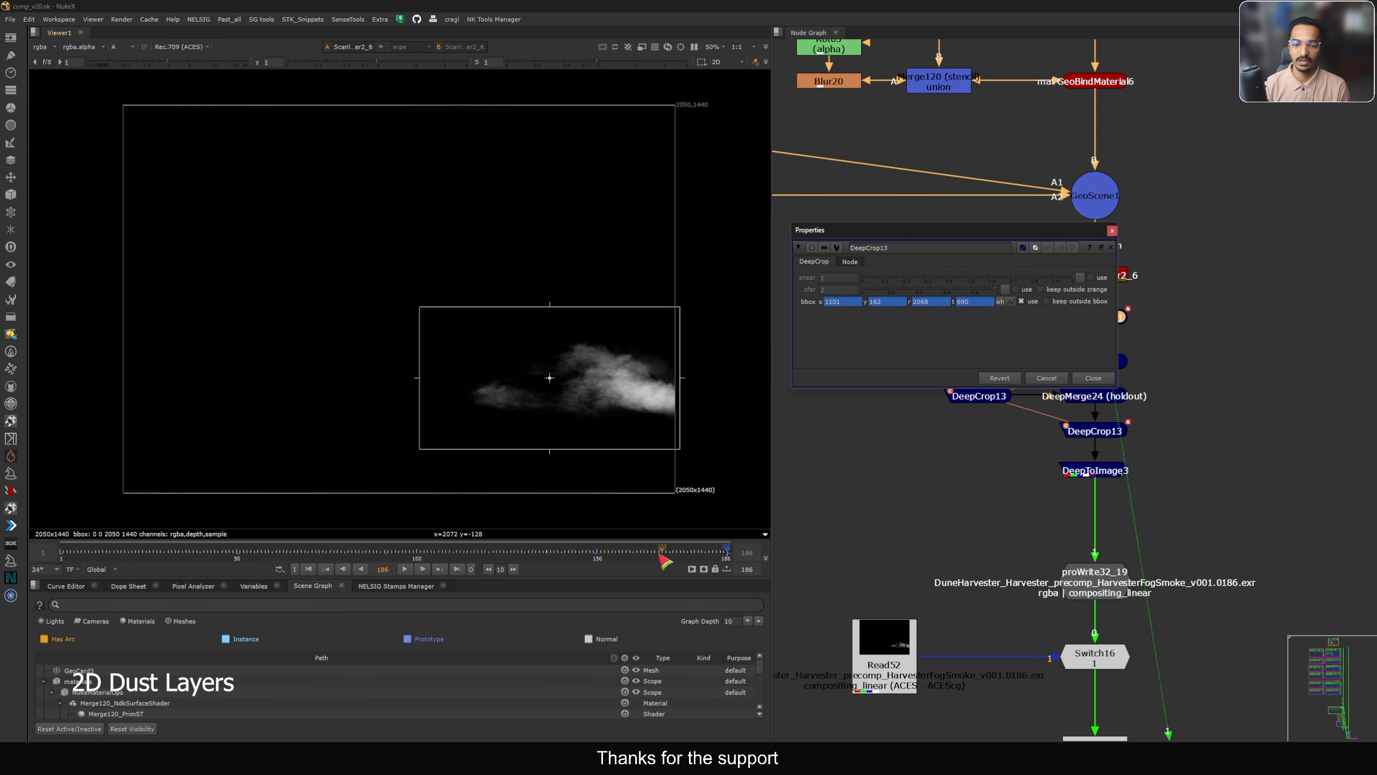
pyautogui.click(1100, 380)
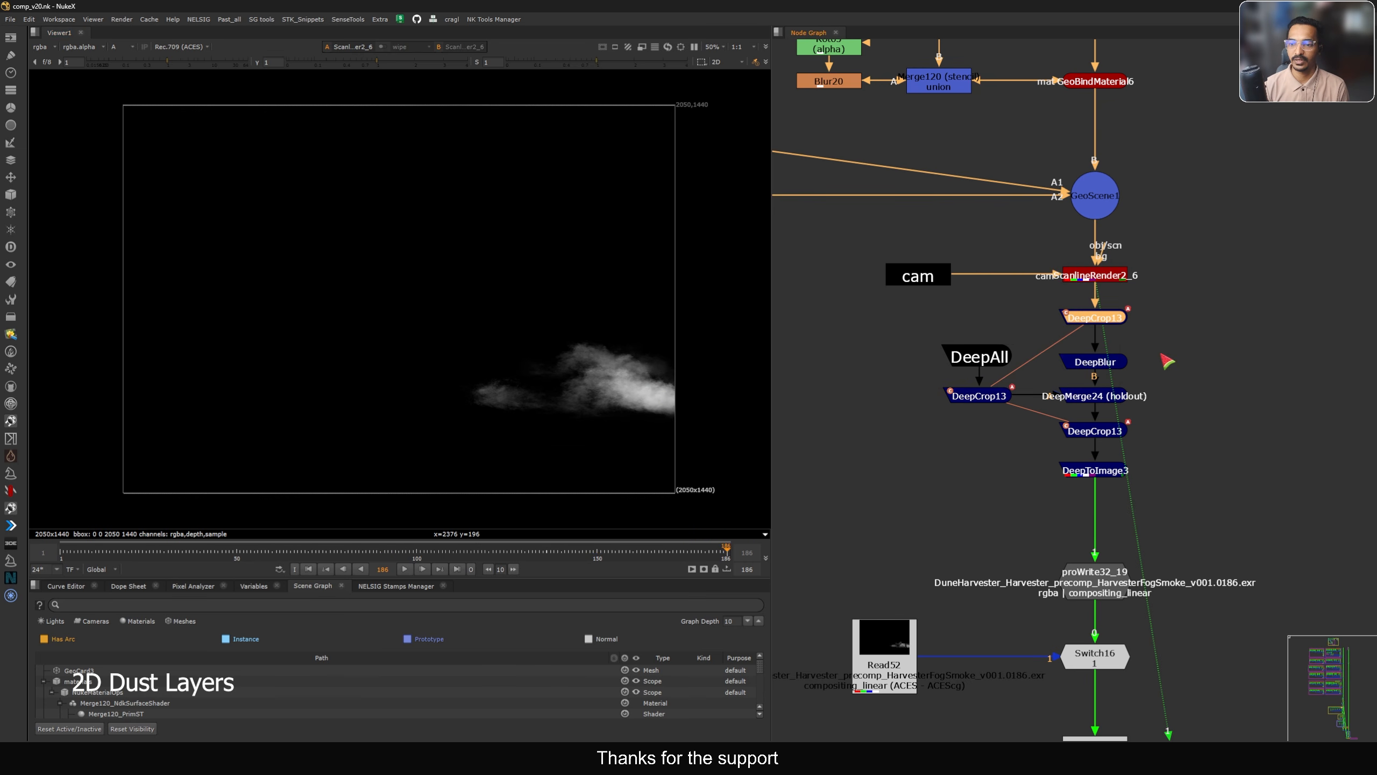
# Display the alpha of the DeepAll input that feeds the dust holdout
pyautogui.moveTo(928, 372); pyautogui.dragTo(1167, 415)
pyautogui.click(1098, 322)
pyautogui.moveTo(1095, 361); pyautogui.dragTo(1101, 354)
pyautogui.click(977, 351)
pyautogui.press('1')
pyautogui.click(915, 332)
pyautogui.click(978, 350)
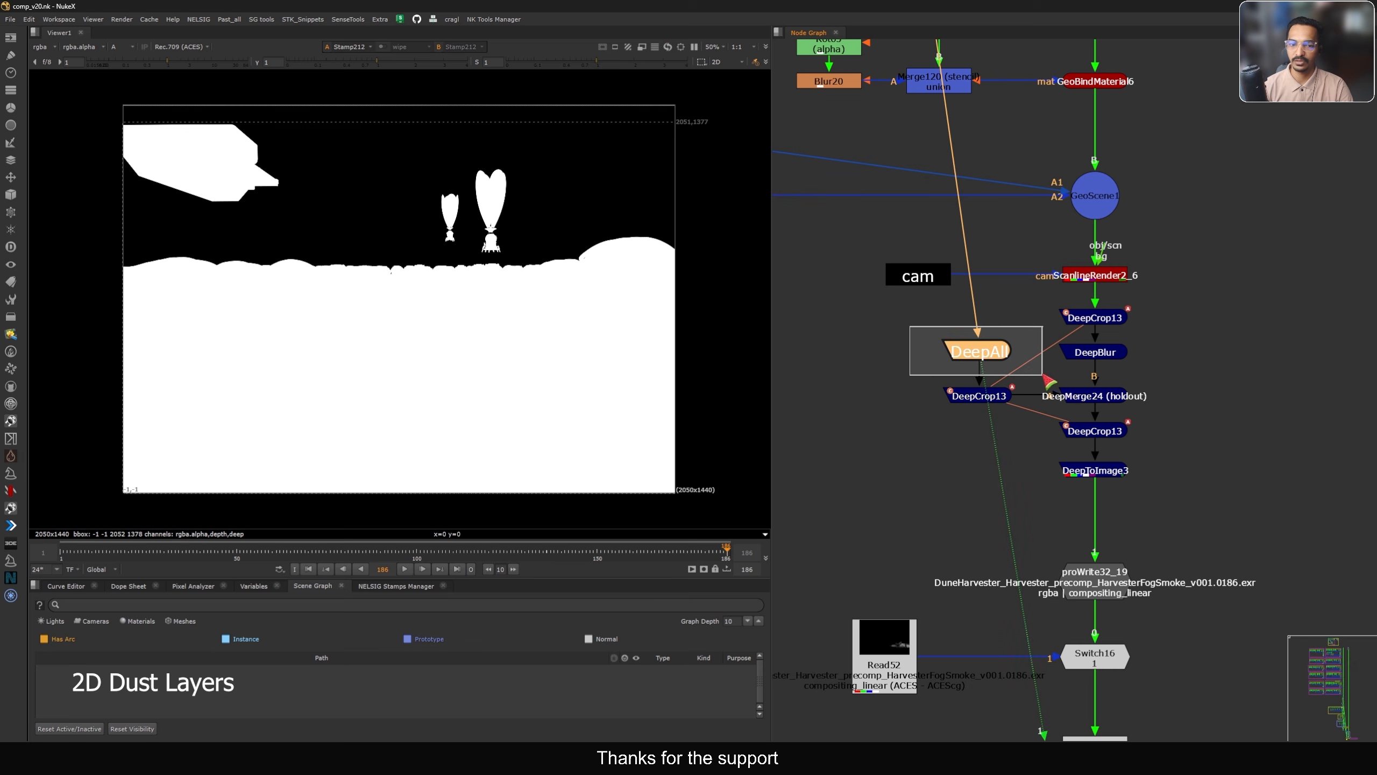
# Show the DeepCrop13 below DeepAll in colour
pyautogui.press('a')
pyautogui.click(976, 395)
pyautogui.press('1')
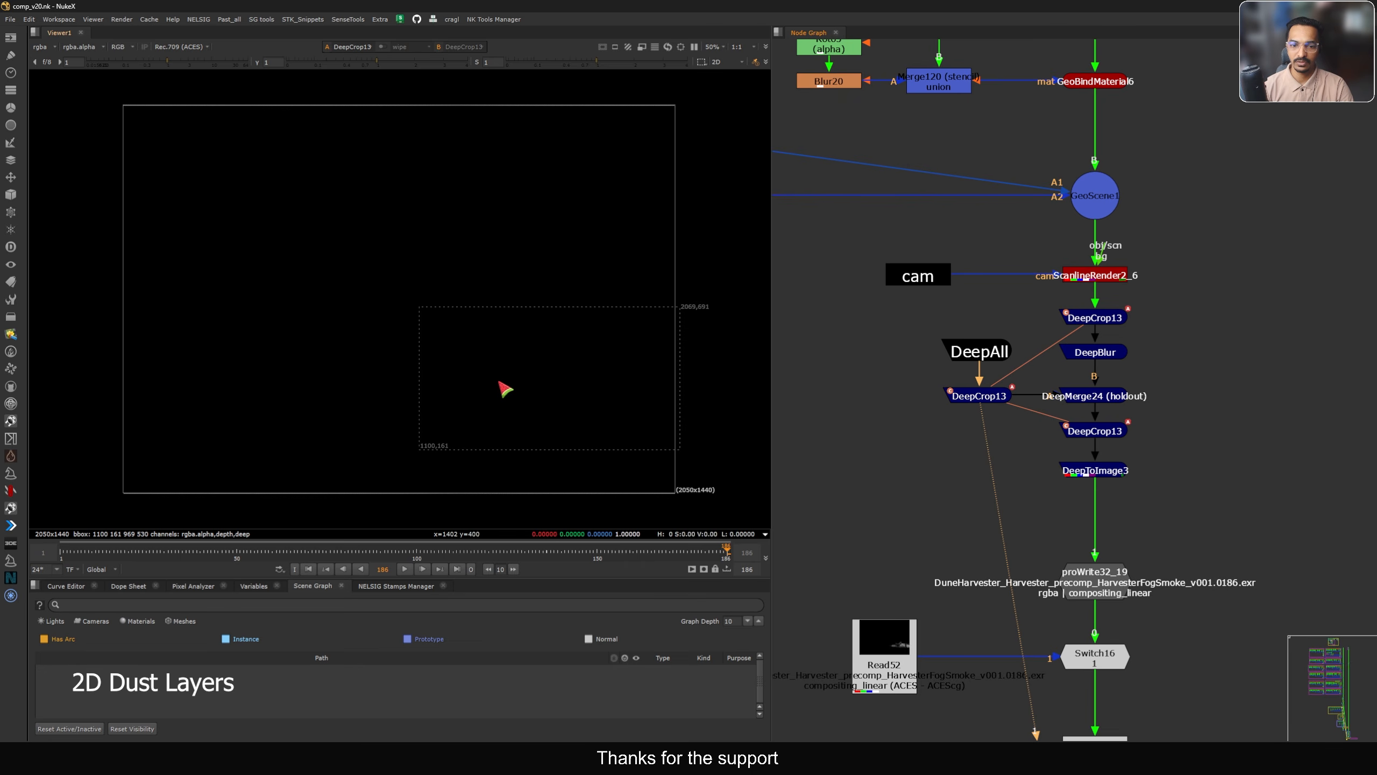
# Display the DeepMerge24 holdout result and toggle DeepBlur off and on to compare the dust
pyautogui.click(1137, 396)
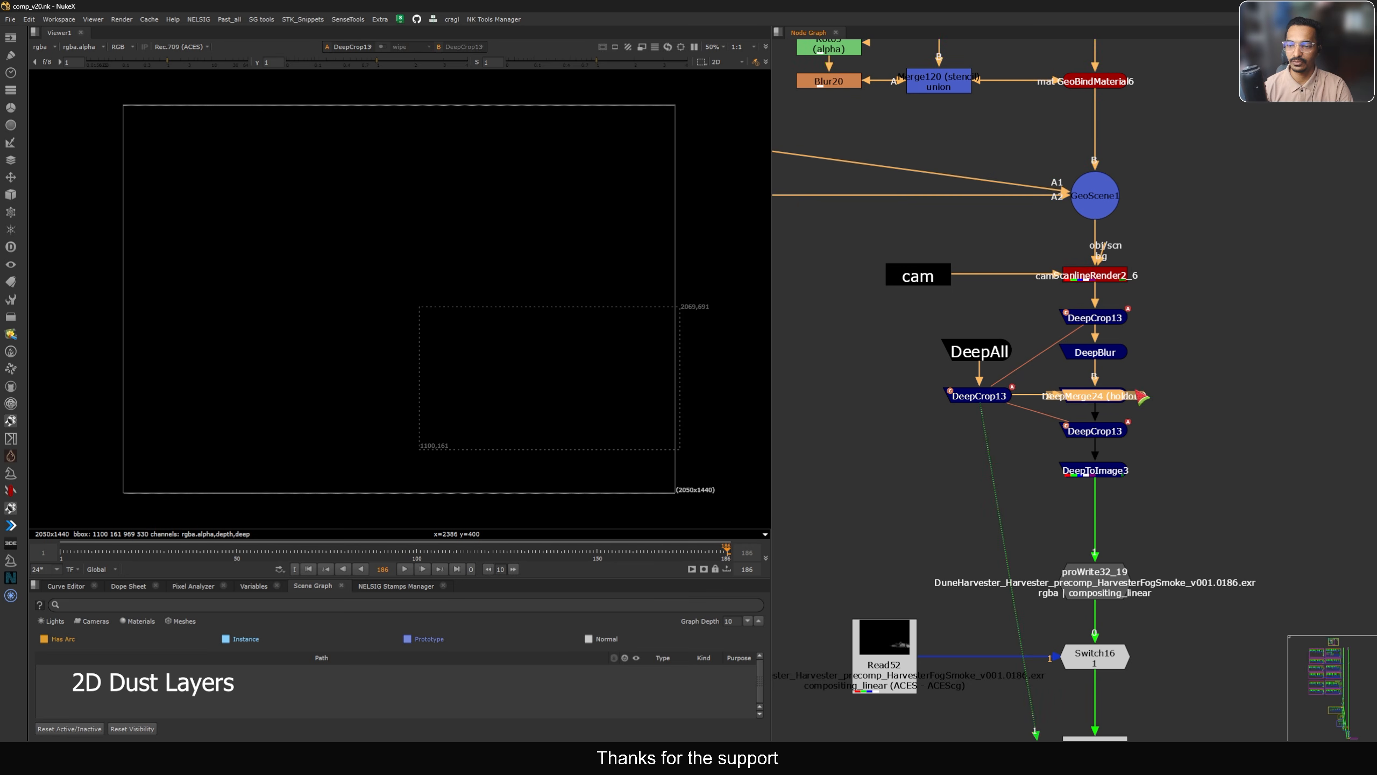
pyautogui.press('1')
pyautogui.click(1218, 386)
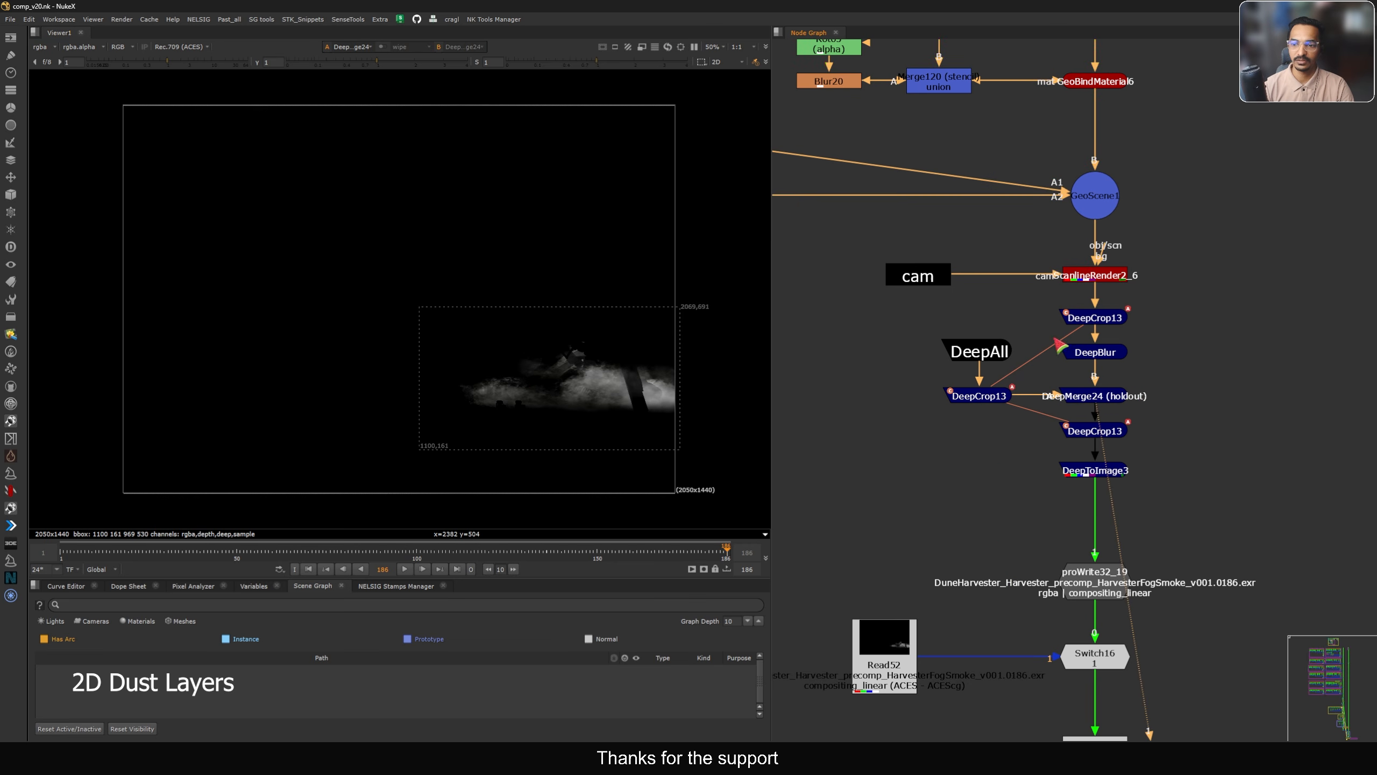
pyautogui.click(1102, 353)
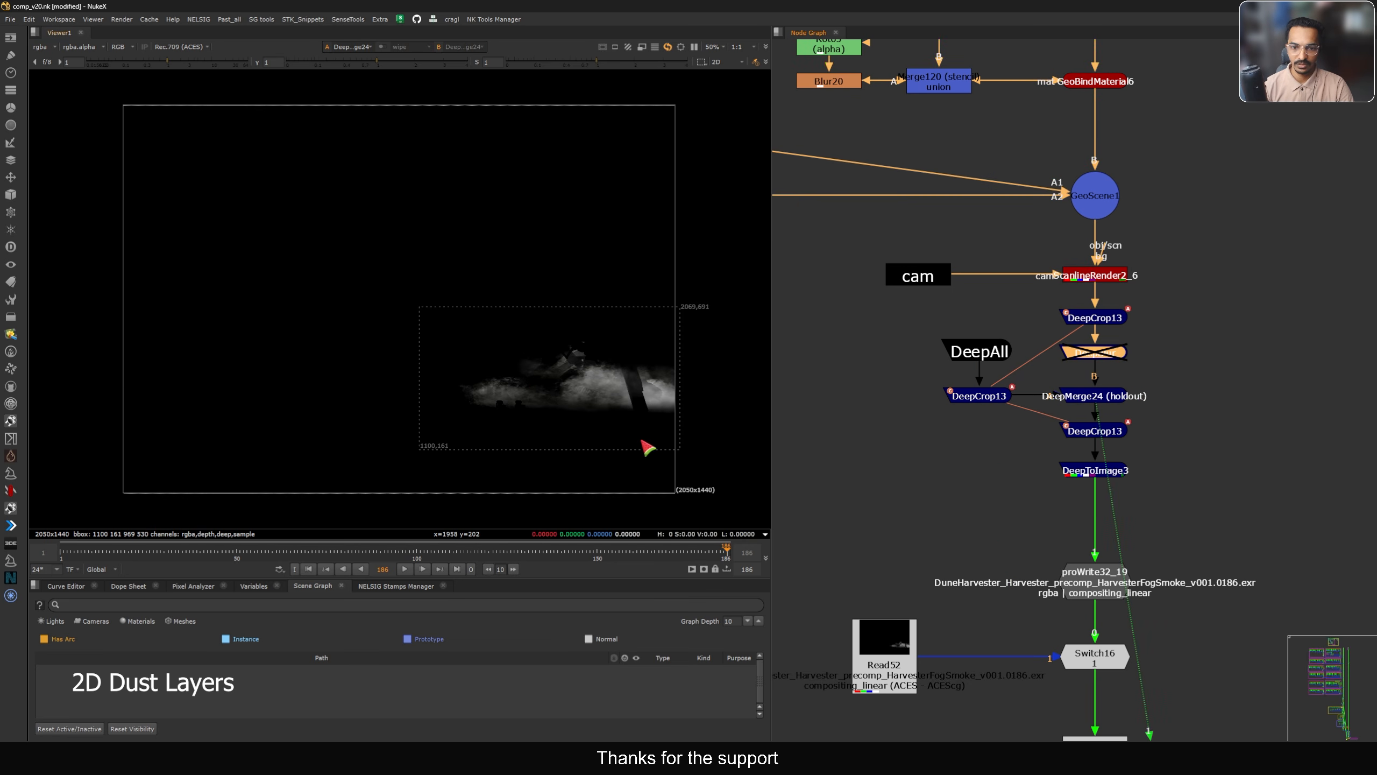
pyautogui.press('d')
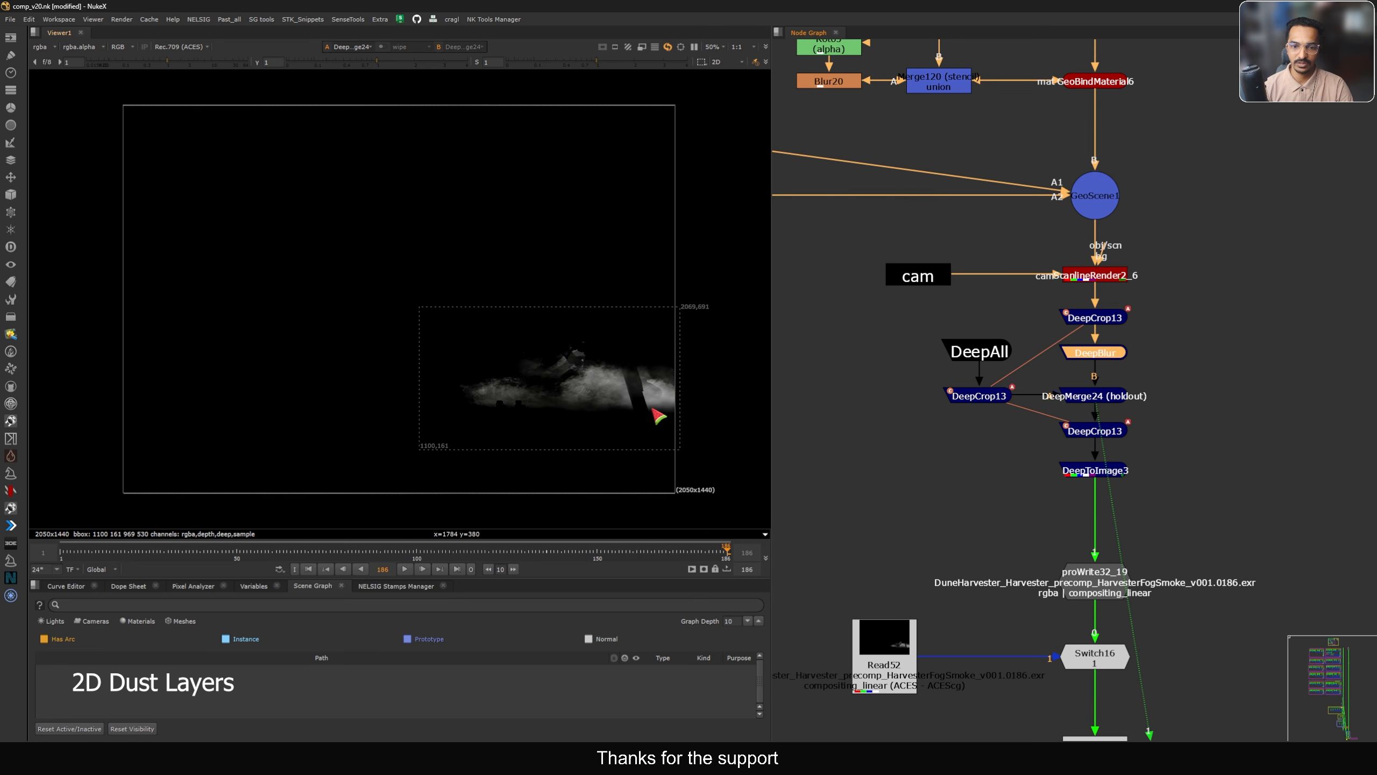
# Display the DeepCrop13 after the holdout merge and the flattened DeepToImage3 result
pyautogui.click(1100, 431)
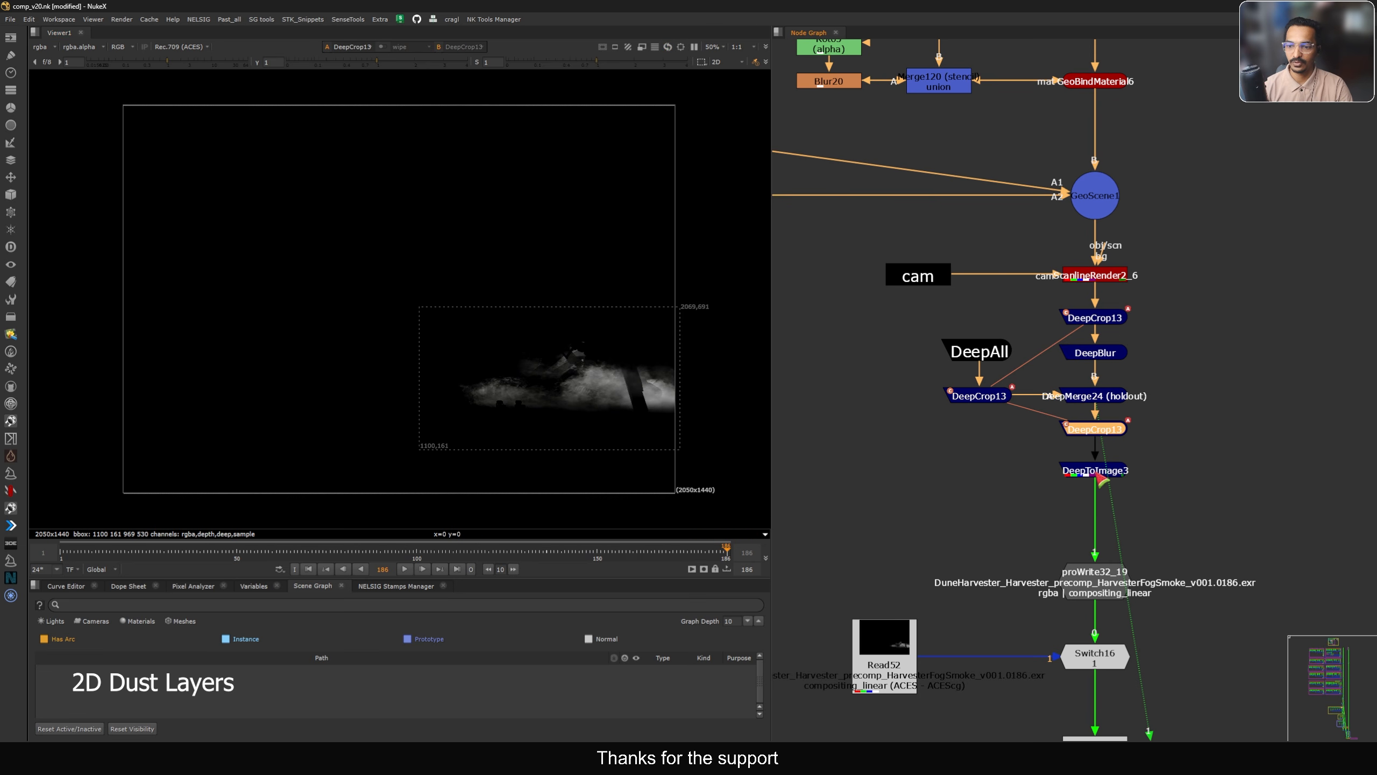
pyautogui.press('1')
pyautogui.click(1088, 472)
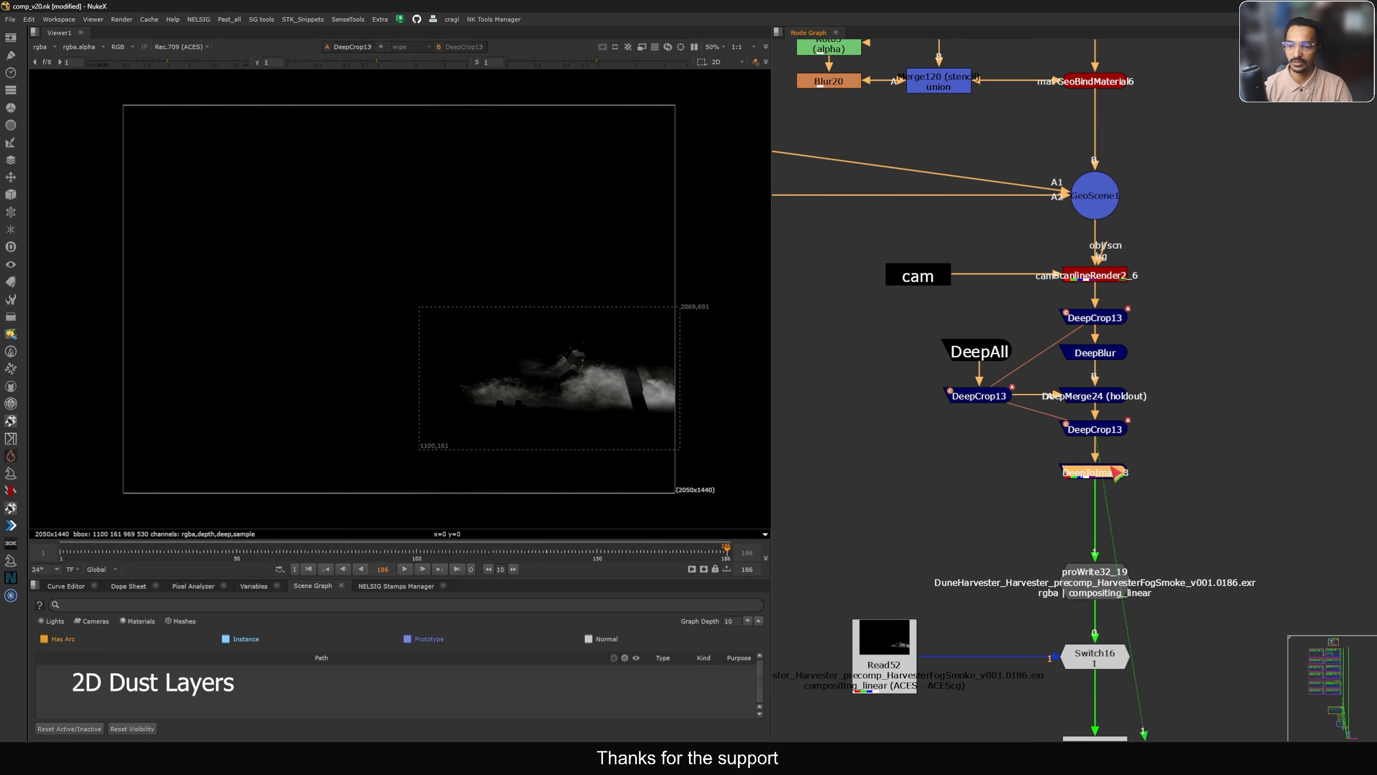
pyautogui.press('1')
pyautogui.click(1179, 459)
pyautogui.doubleClick(1087, 320)
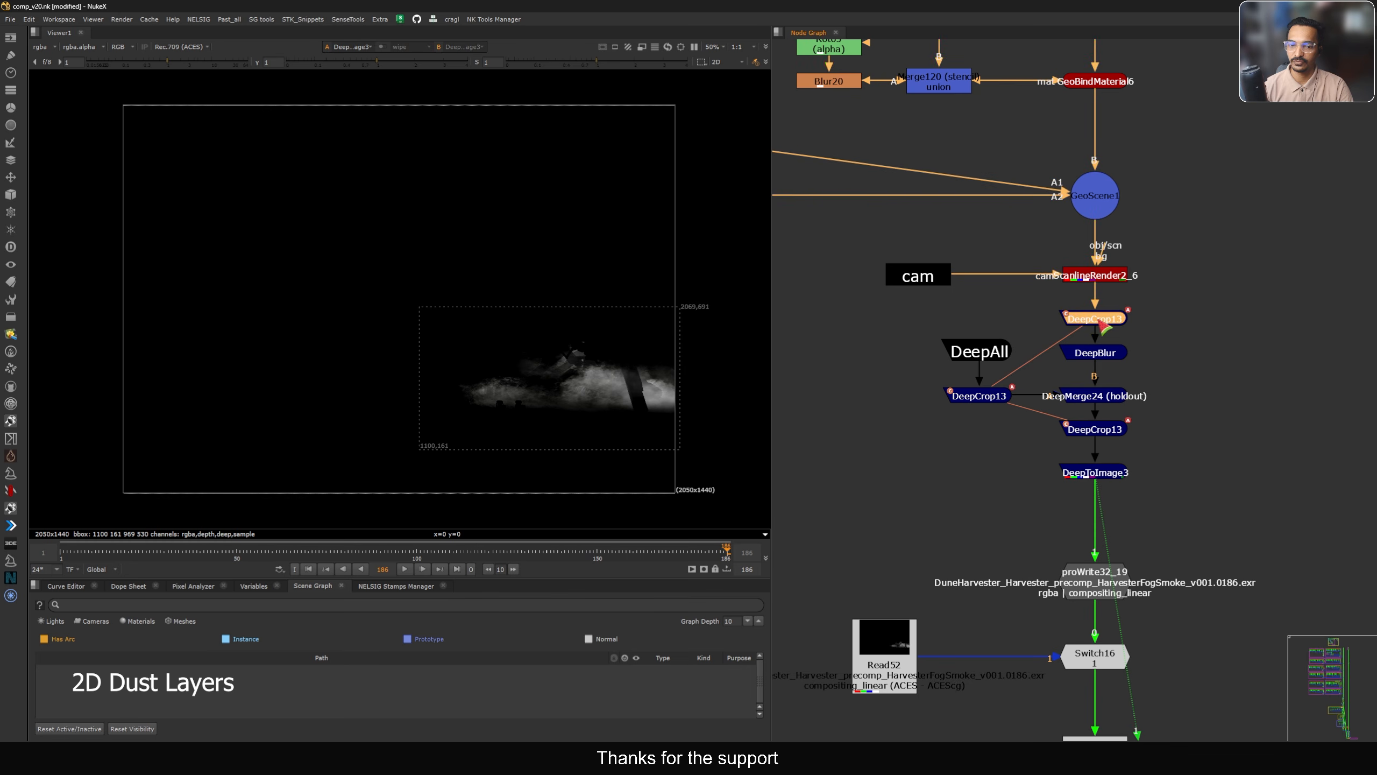
pyautogui.click(1094, 378)
# Display the proWrite32_19 output and the Read52 dust precomp, scrubbing back to the early frames
pyautogui.moveTo(1046, 453); pyautogui.dragTo(1054, 271, button='middle')
pyautogui.click(1109, 399)
pyautogui.press('1')
pyautogui.moveTo(905, 477); pyautogui.dragTo(923, 466)
pyautogui.press('1')
pyautogui.moveTo(690, 557); pyautogui.dragTo(156, 544)
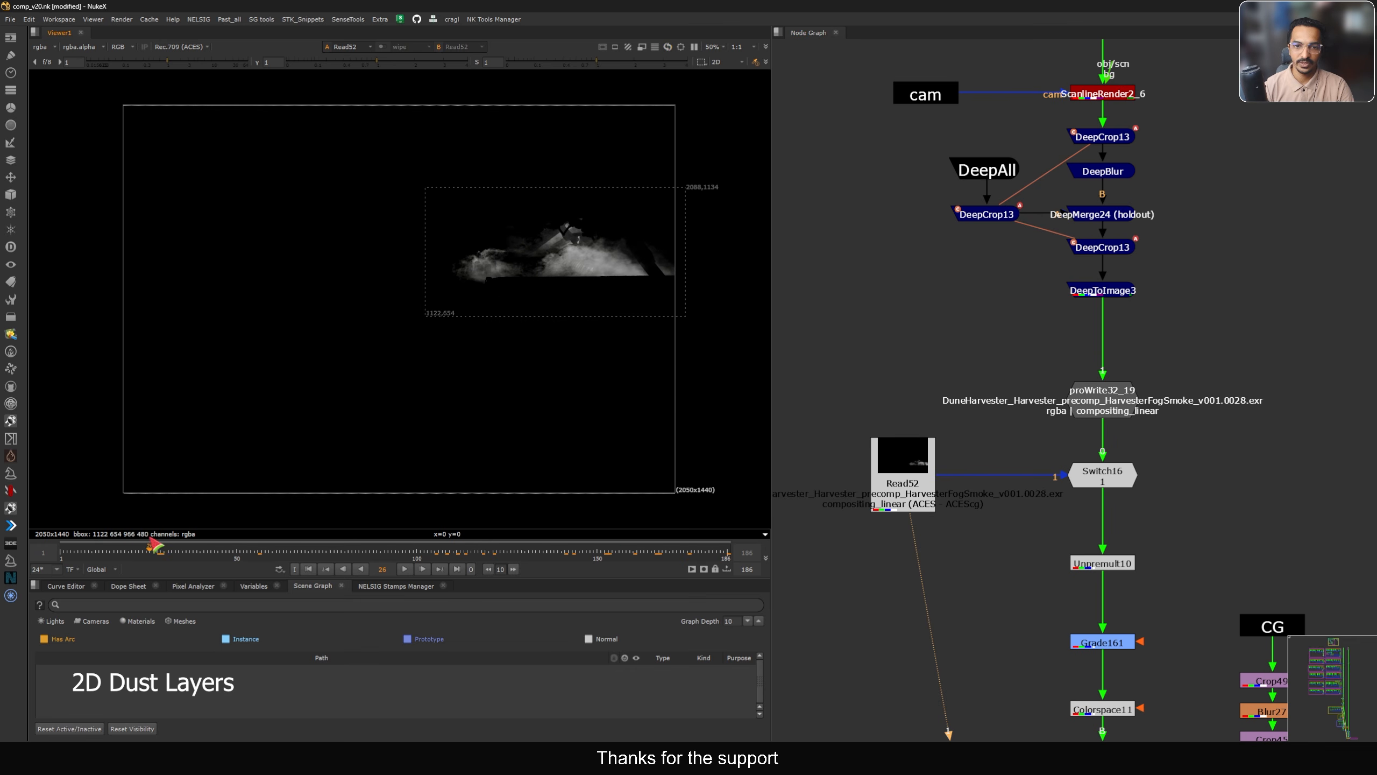
# Play the Read52 dust precomp from frame 1, stop it and go back to frame 186
pyautogui.click(308, 569)
pyautogui.click(405, 569)
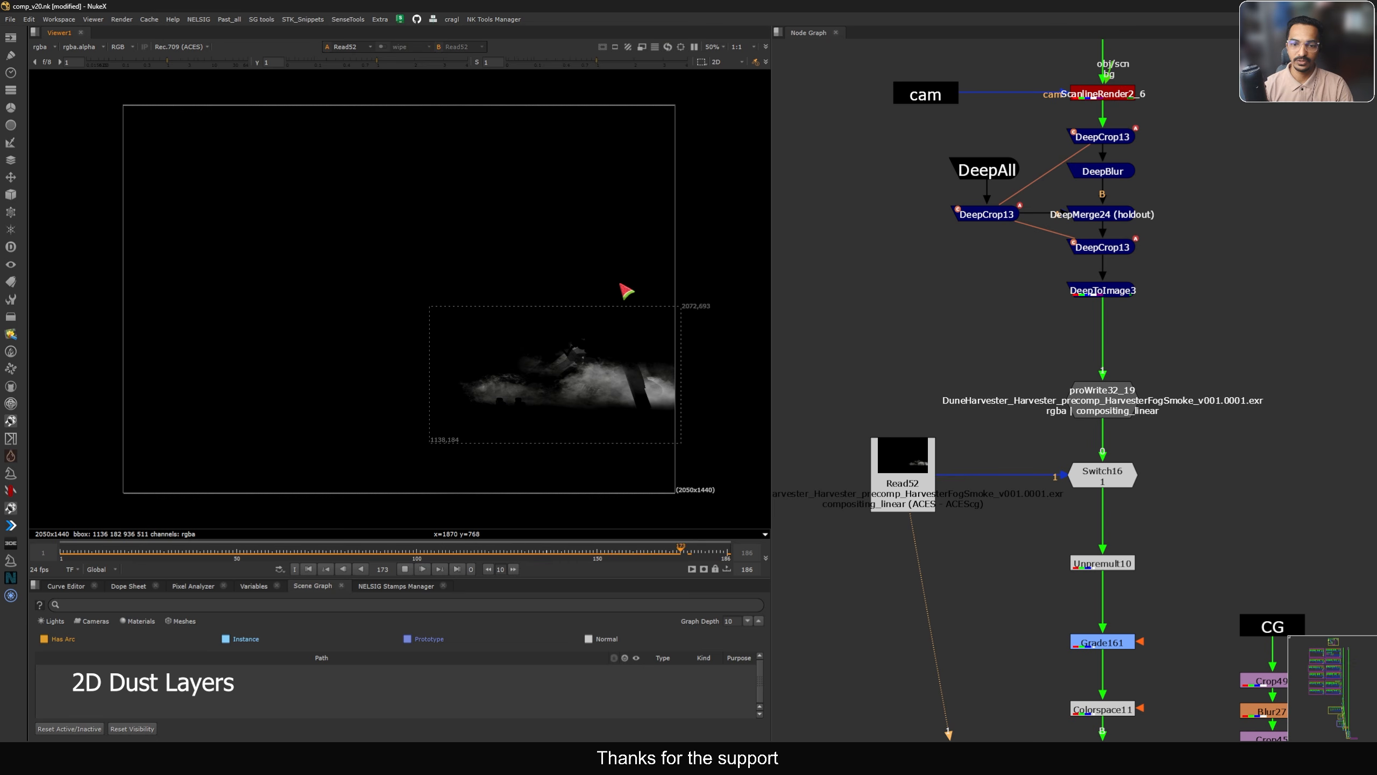
pyautogui.click(407, 569)
pyautogui.moveTo(210, 557); pyautogui.dragTo(448, 574)
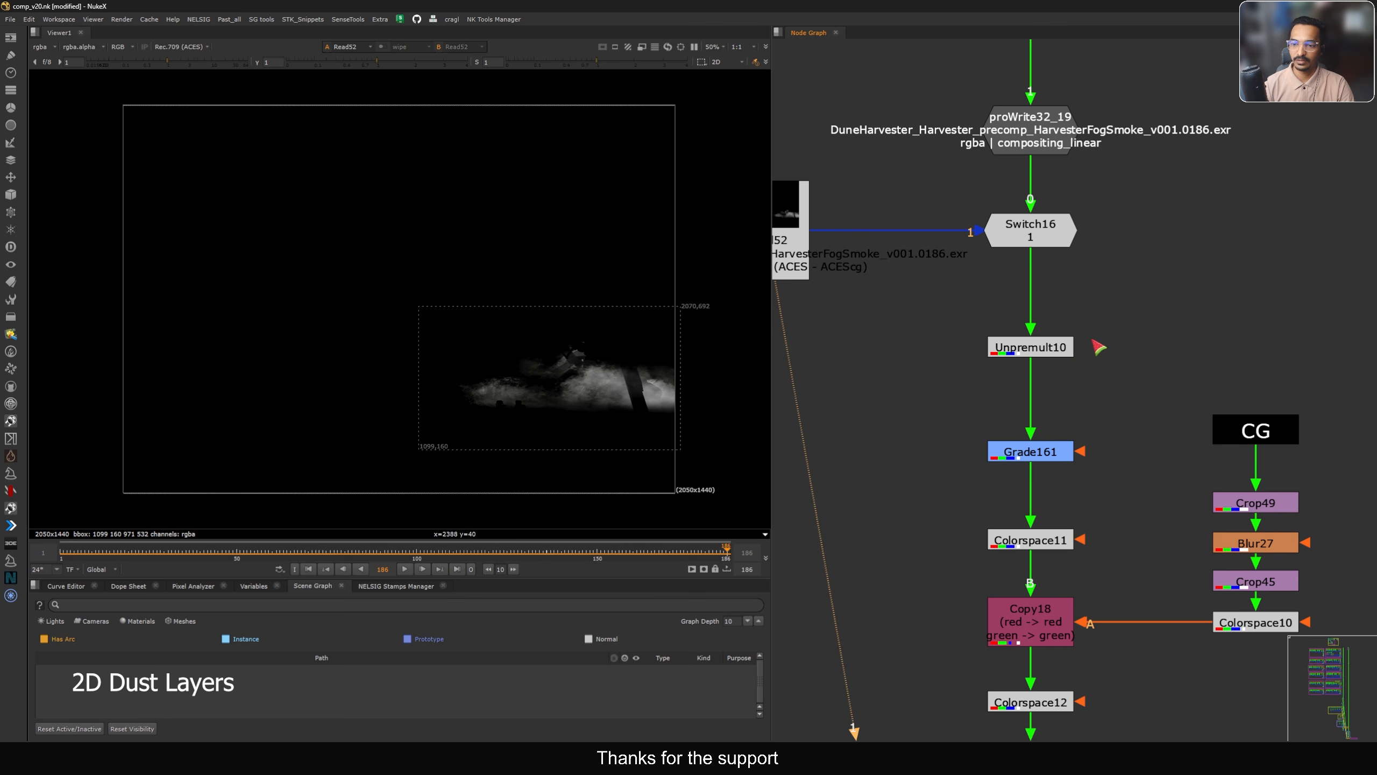
# Display the unpremultiplied dust graded by Grade161
pyautogui.moveTo(1025, 485); pyautogui.dragTo(1029, 438, button='middle')
pyautogui.click(1047, 407)
pyautogui.press('1')
pyautogui.click(1036, 485)
pyautogui.click(1043, 408)
# Display the CG stamp that feeds the dust's colour branch
pyautogui.moveTo(1163, 416); pyautogui.dragTo(989, 415, button='middle')
pyautogui.moveTo(1245, 323); pyautogui.dragTo(997, 408)
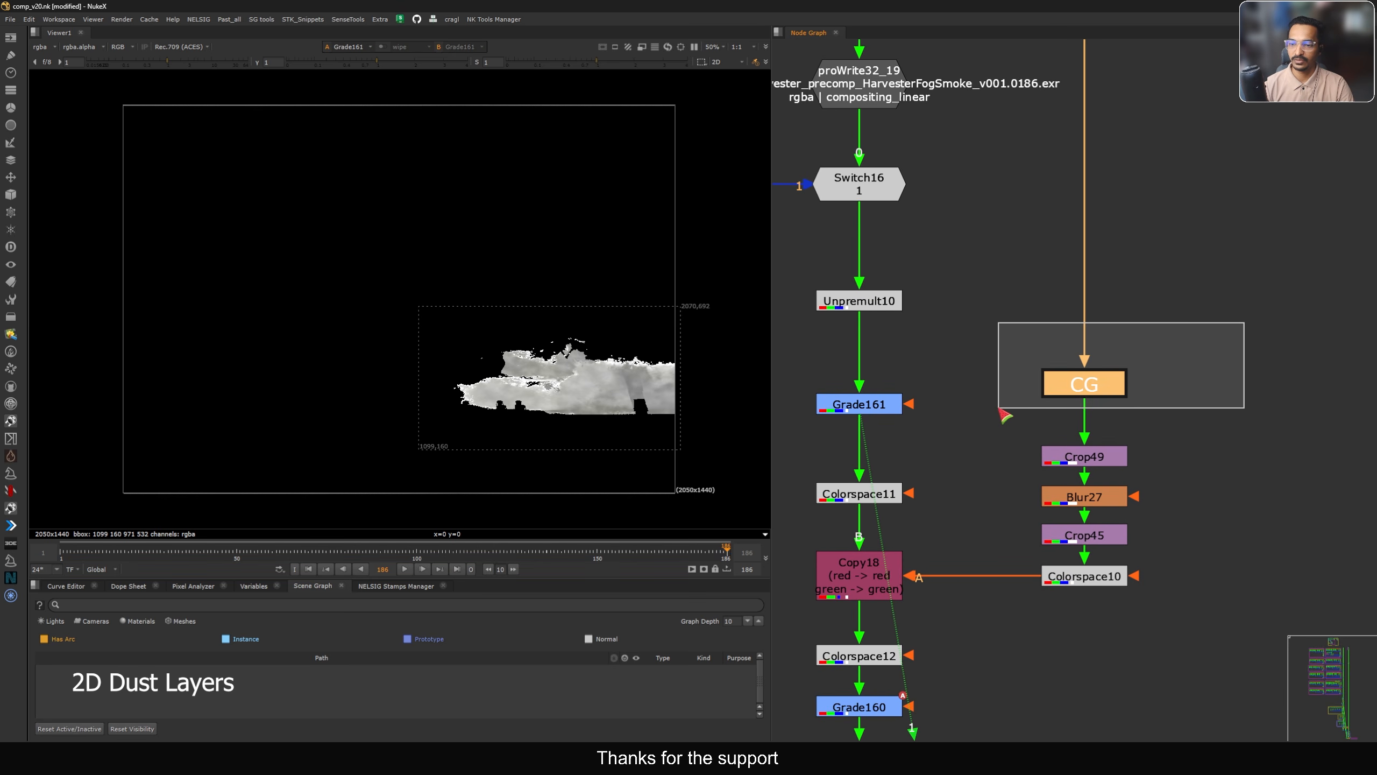
pyautogui.moveTo(1222, 343); pyautogui.dragTo(995, 411)
pyautogui.press('1')
# Display the Crop49 result below the CG stamp
pyautogui.keyDown('alt'); pyautogui.moveTo(1130, 348); pyautogui.dragTo(981, 415, button='middle'); pyautogui.keyUp('alt')
pyautogui.moveTo(1117, 282); pyautogui.dragTo(1082, 245, button='middle')
pyautogui.keyDown('alt'); pyautogui.moveTo(1082, 246); pyautogui.dragTo(1127, 246, button='middle'); pyautogui.keyUp('alt')
pyautogui.keyDown('alt'); pyautogui.moveTo(1111, 339); pyautogui.dragTo(1166, 359, button='middle'); pyautogui.keyUp('alt')
pyautogui.moveTo(1110, 395); pyautogui.dragTo(1110, 381)
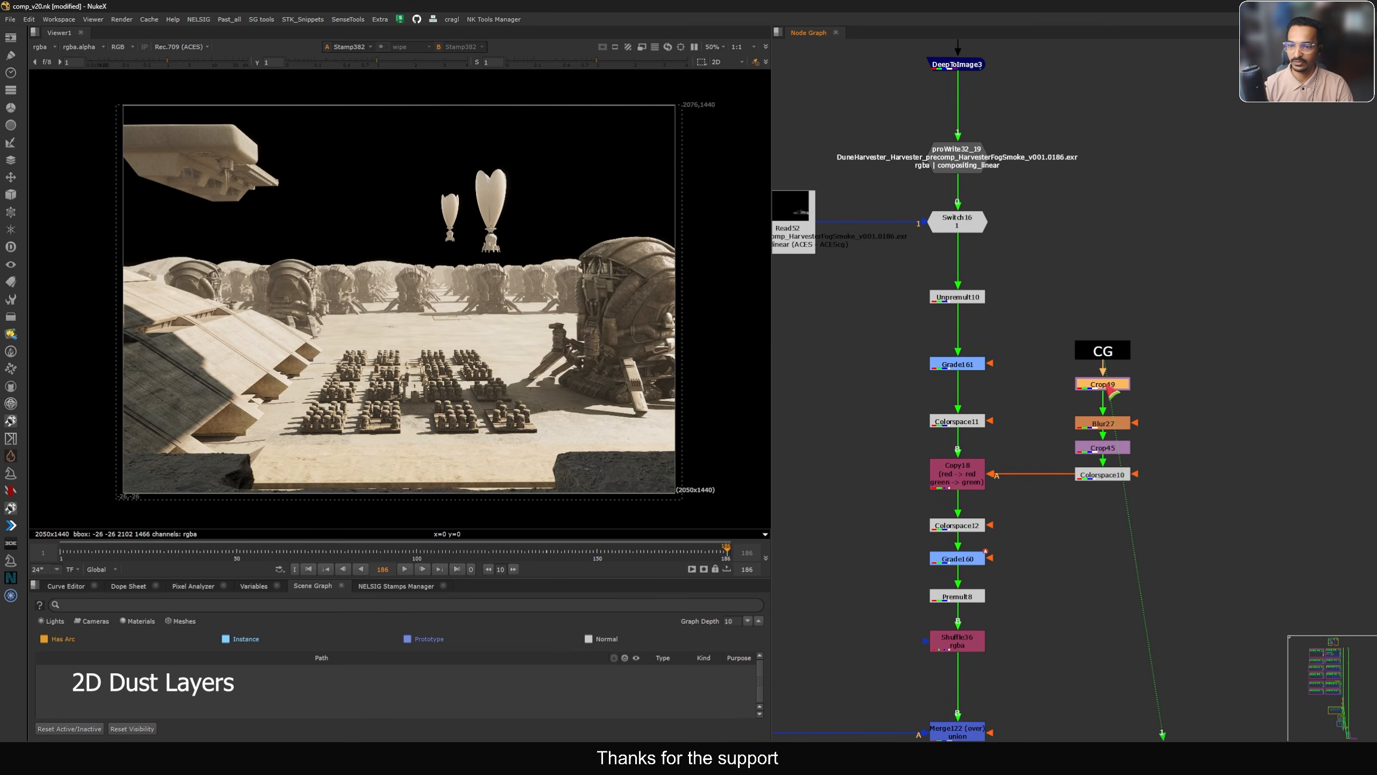
pyautogui.press('1')
# Compare the CG image after Blur27 and after Crop45
pyautogui.moveTo(1101, 440); pyautogui.dragTo(1108, 372, button='middle')
pyautogui.moveTo(1111, 356); pyautogui.dragTo(1111, 350)
pyautogui.press('1')
pyautogui.click(1112, 382)
pyautogui.press('1')
pyautogui.click(1108, 351)
pyautogui.press('1')
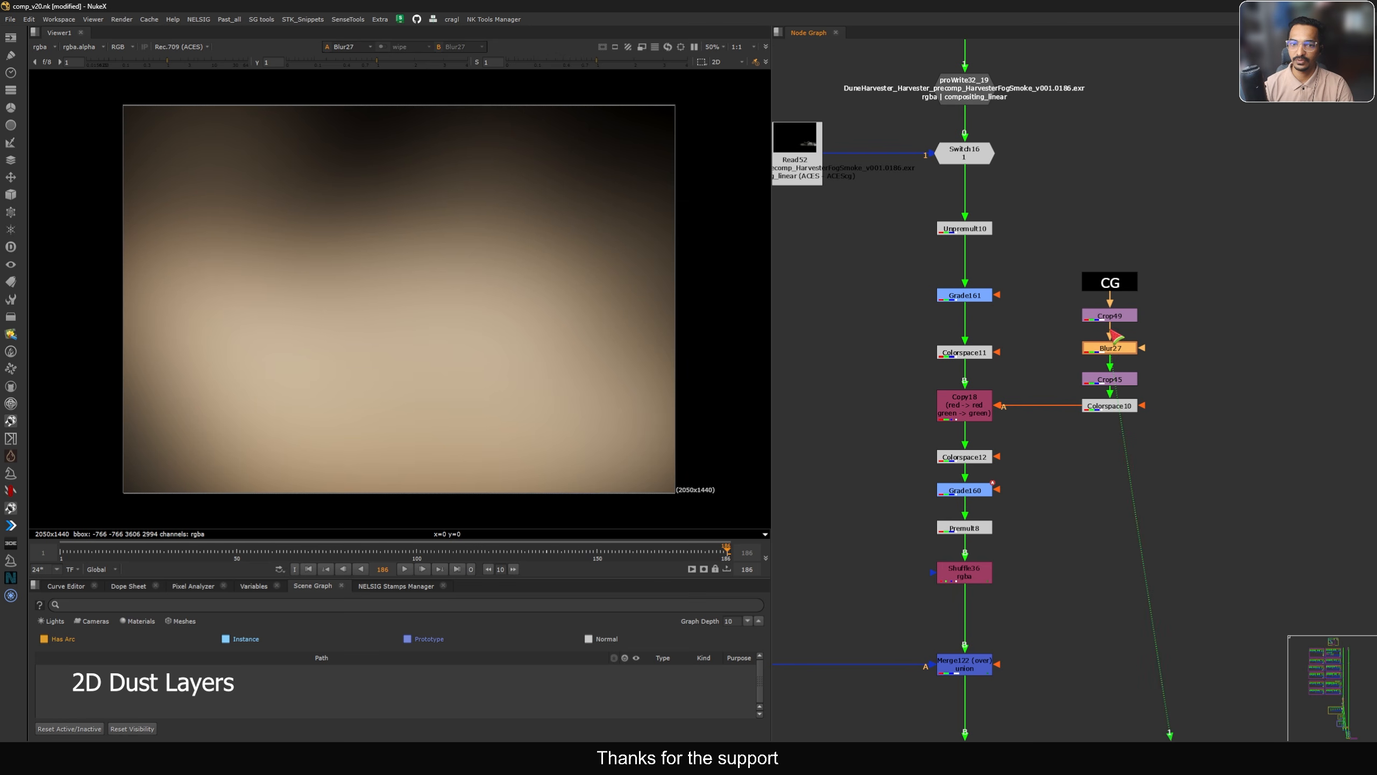
# Examine the extent of Blur27's bounding box and compare it with the Crop45 result
pyautogui.scroll(-5, 630, 221)
pyautogui.scroll(2, 618, 217)
pyautogui.scroll(2, 615, 212)
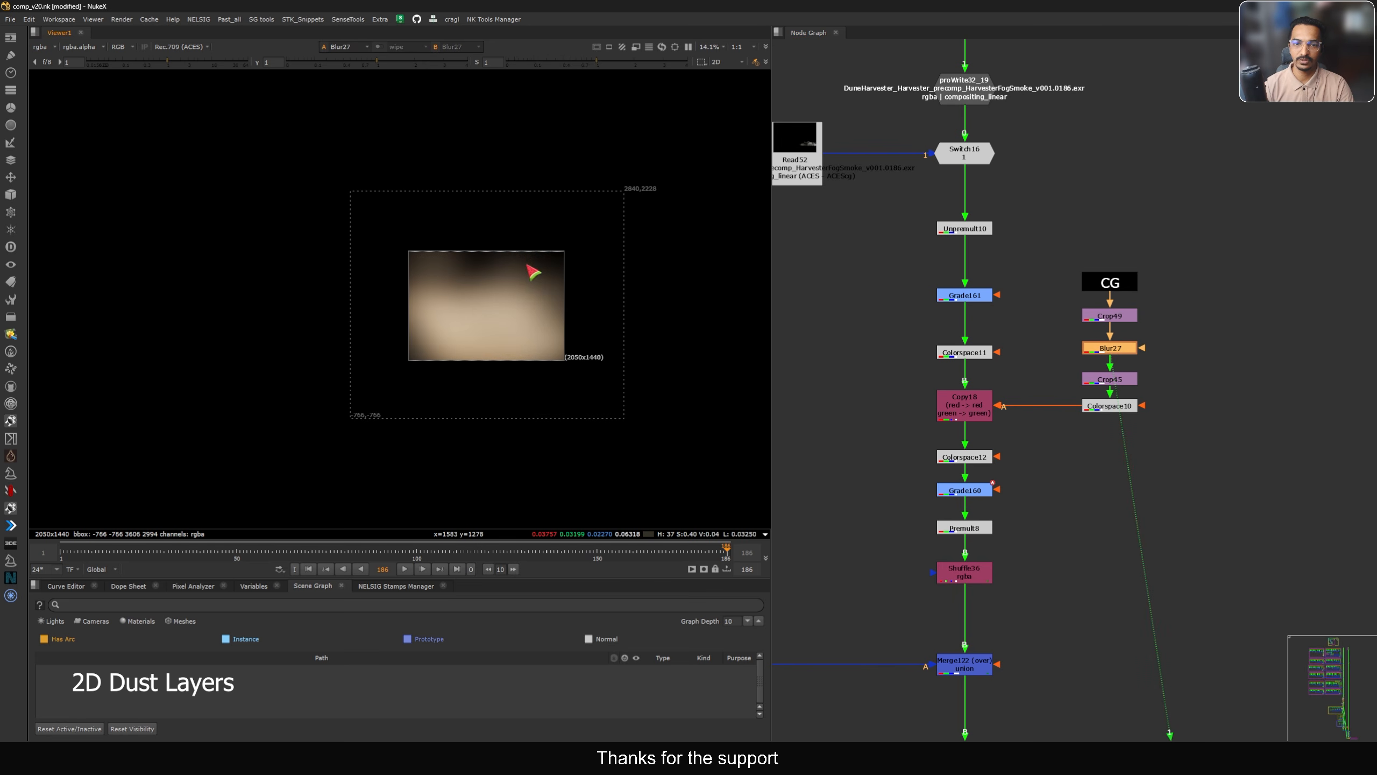
pyautogui.press('f')
pyautogui.moveTo(1107, 382); pyautogui.dragTo(1107, 377)
pyautogui.press('1')
pyautogui.click(1104, 393)
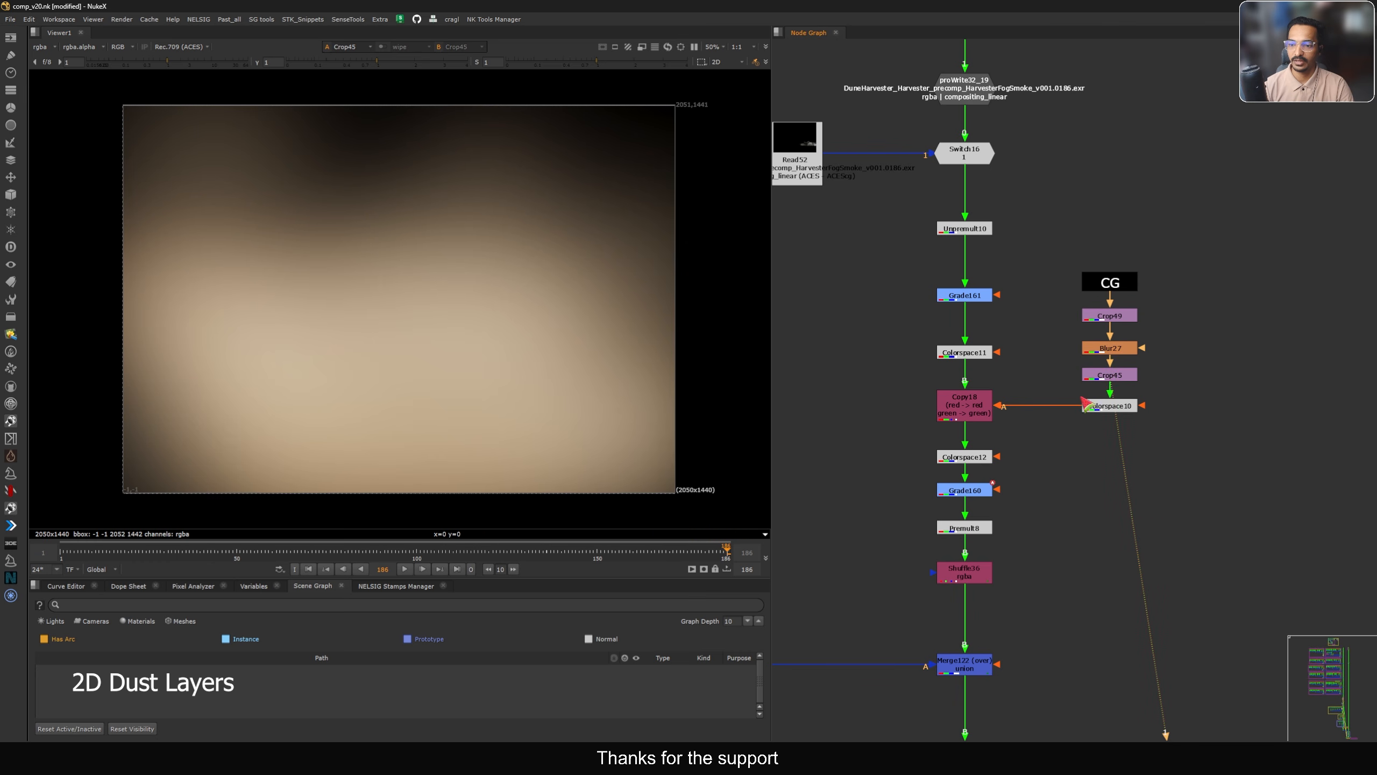
# Display Colorspace10 and inspect its Linear to HSV conversion settings, closing the properties when done
pyautogui.moveTo(1101, 401); pyautogui.dragTo(1106, 403, button='middle')
pyautogui.click(1109, 407)
pyautogui.press('1')
pyautogui.scroll(5, 1117, 404)
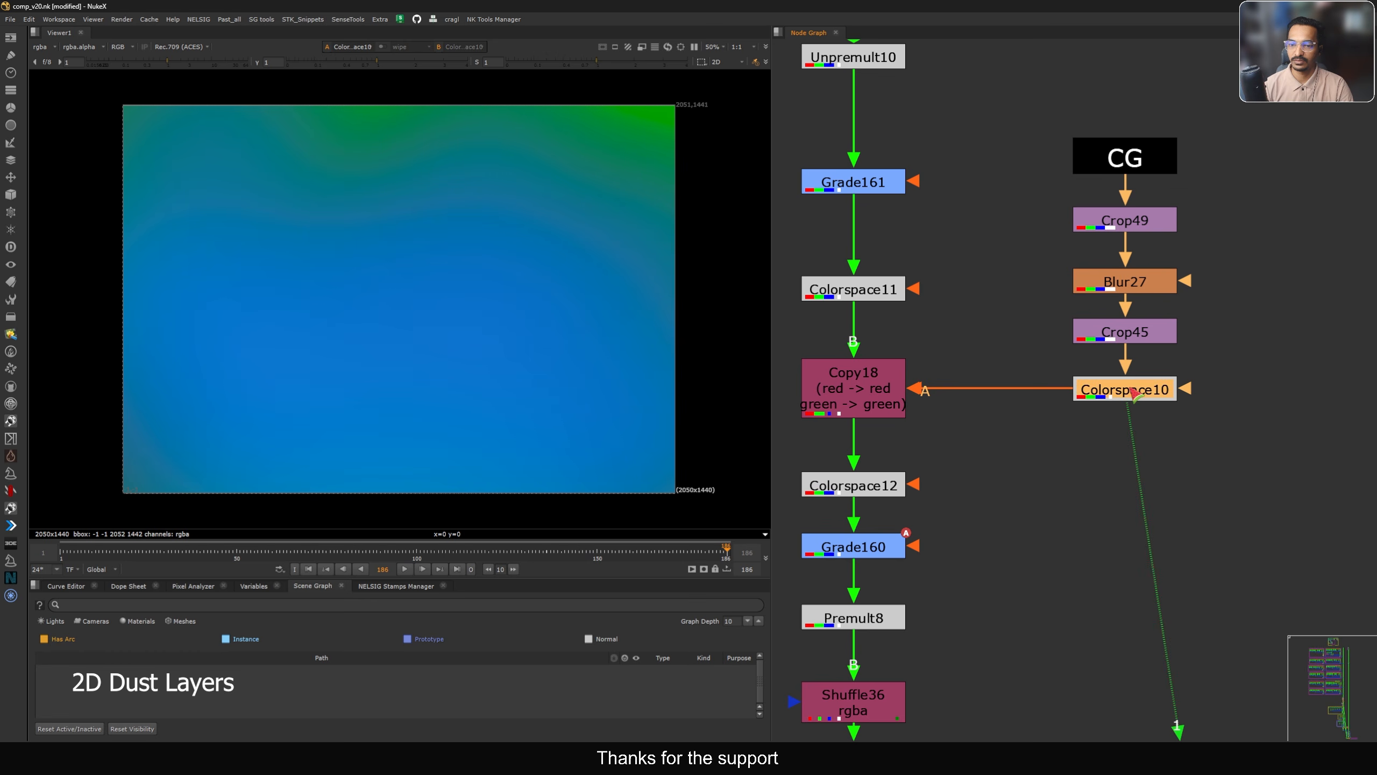
pyautogui.doubleClick(1119, 407)
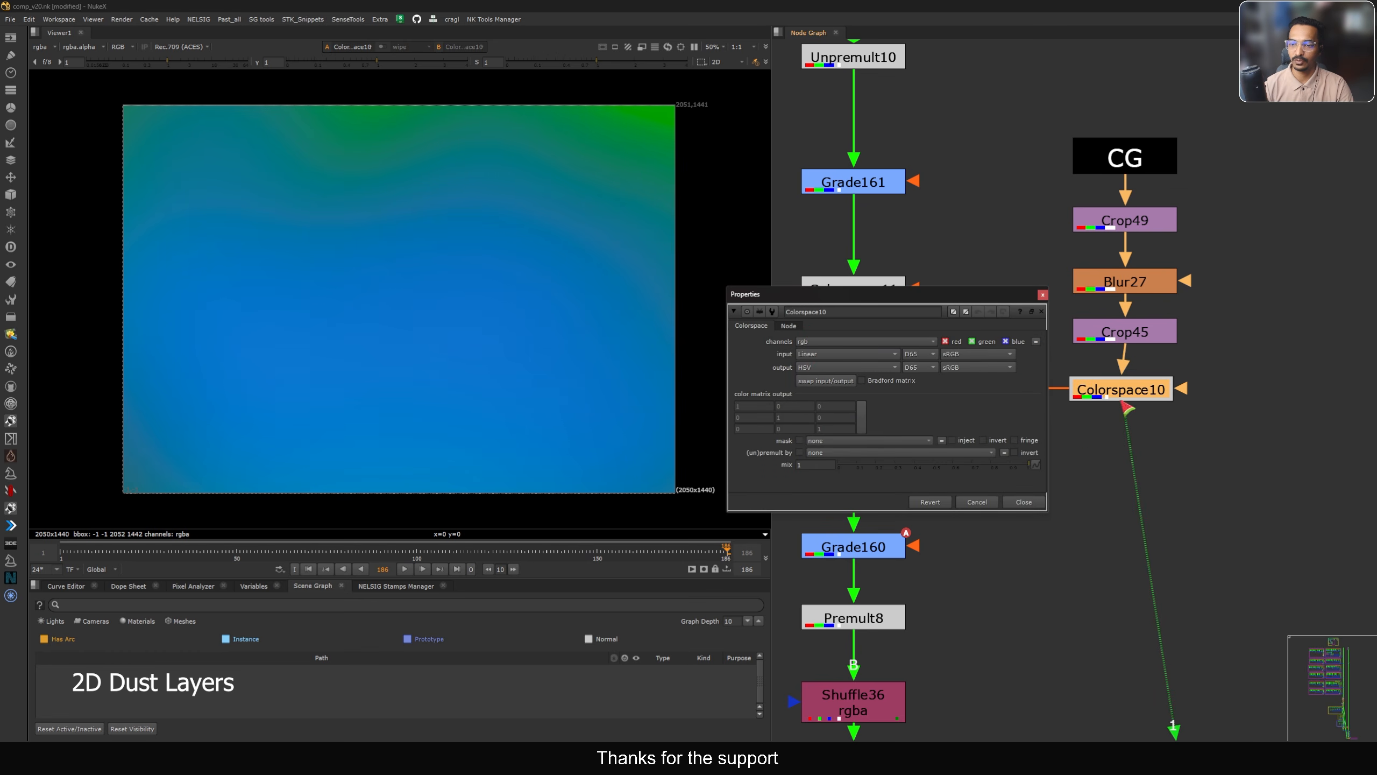
pyautogui.moveTo(1128, 393); pyautogui.dragTo(1132, 393)
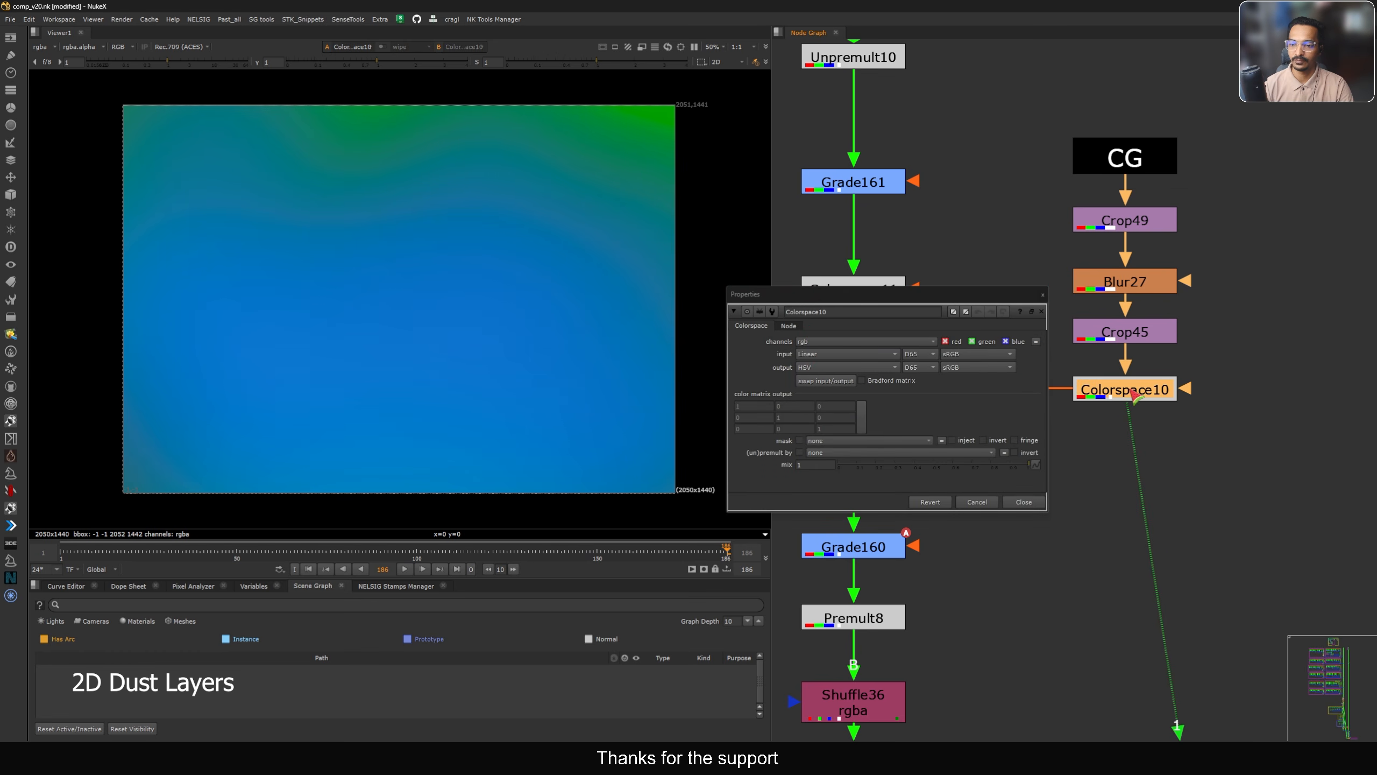
pyautogui.click(1042, 294)
# Compare the dust at Switch16 with the recoloured result at Colorspace12
pyautogui.moveTo(881, 263); pyautogui.dragTo(989, 288, button='middle')
pyautogui.click(973, 89)
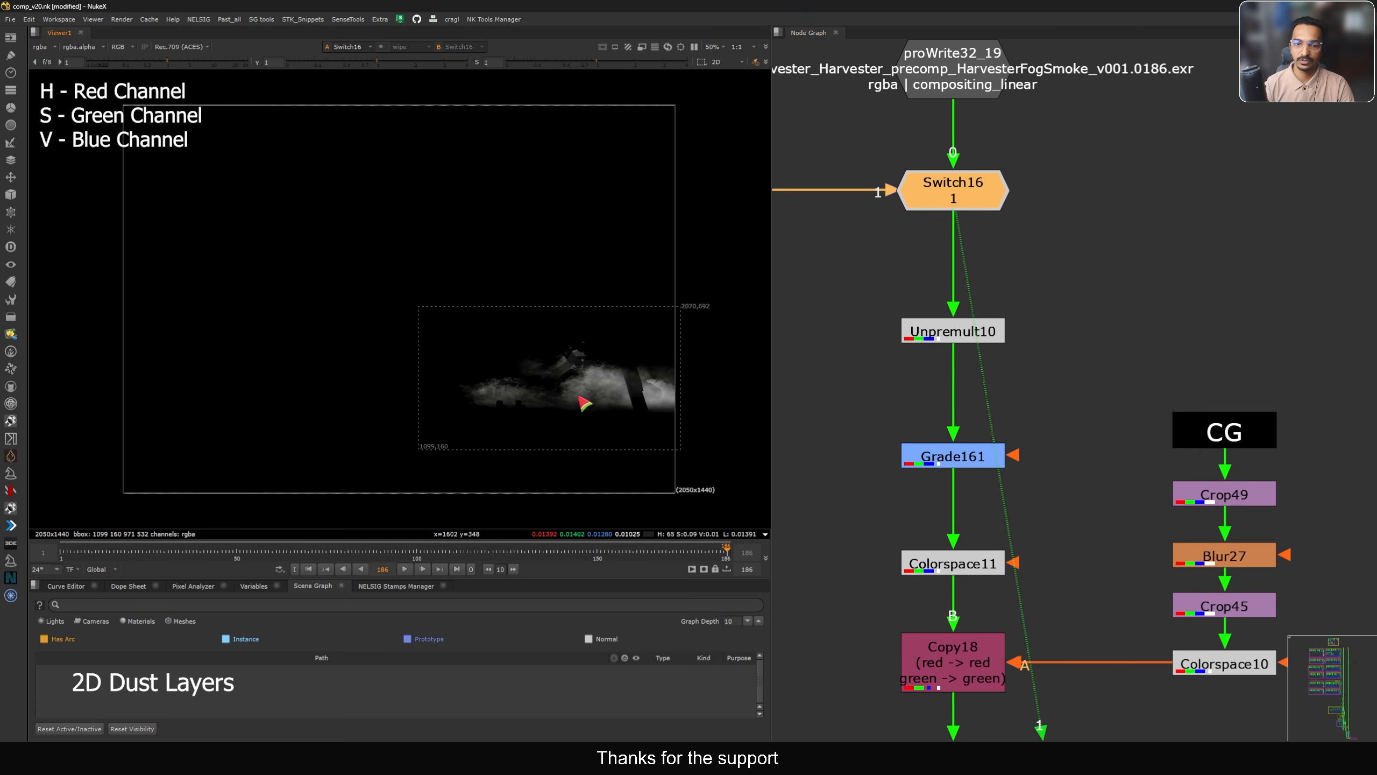
pyautogui.moveTo(915, 546); pyautogui.dragTo(988, 267, button='middle')
pyautogui.click(1026, 478)
pyautogui.press('1')
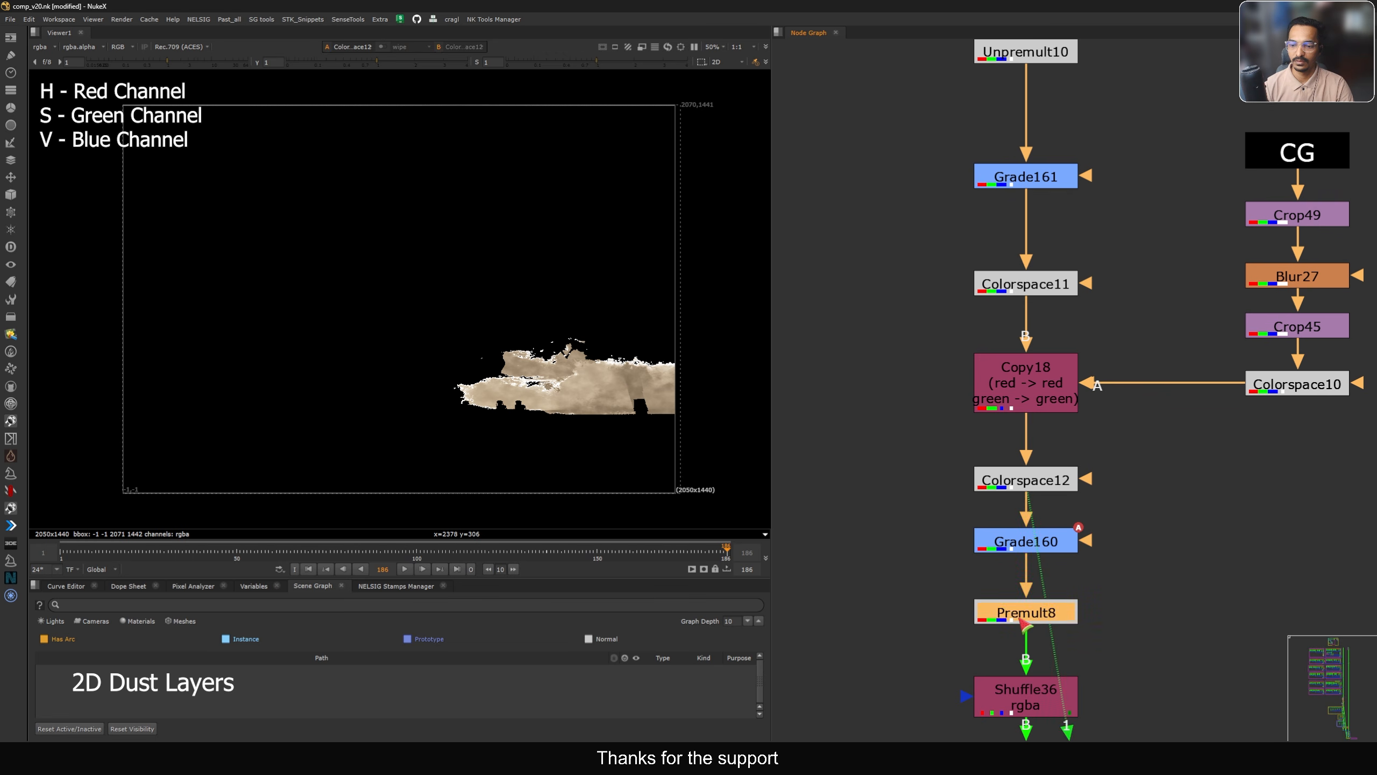
# Display Premult8 and compare the dust with Grade160 disabled and enabled
pyautogui.click(1024, 624)
pyautogui.press('1')
pyautogui.click(1026, 549)
pyautogui.press('d')
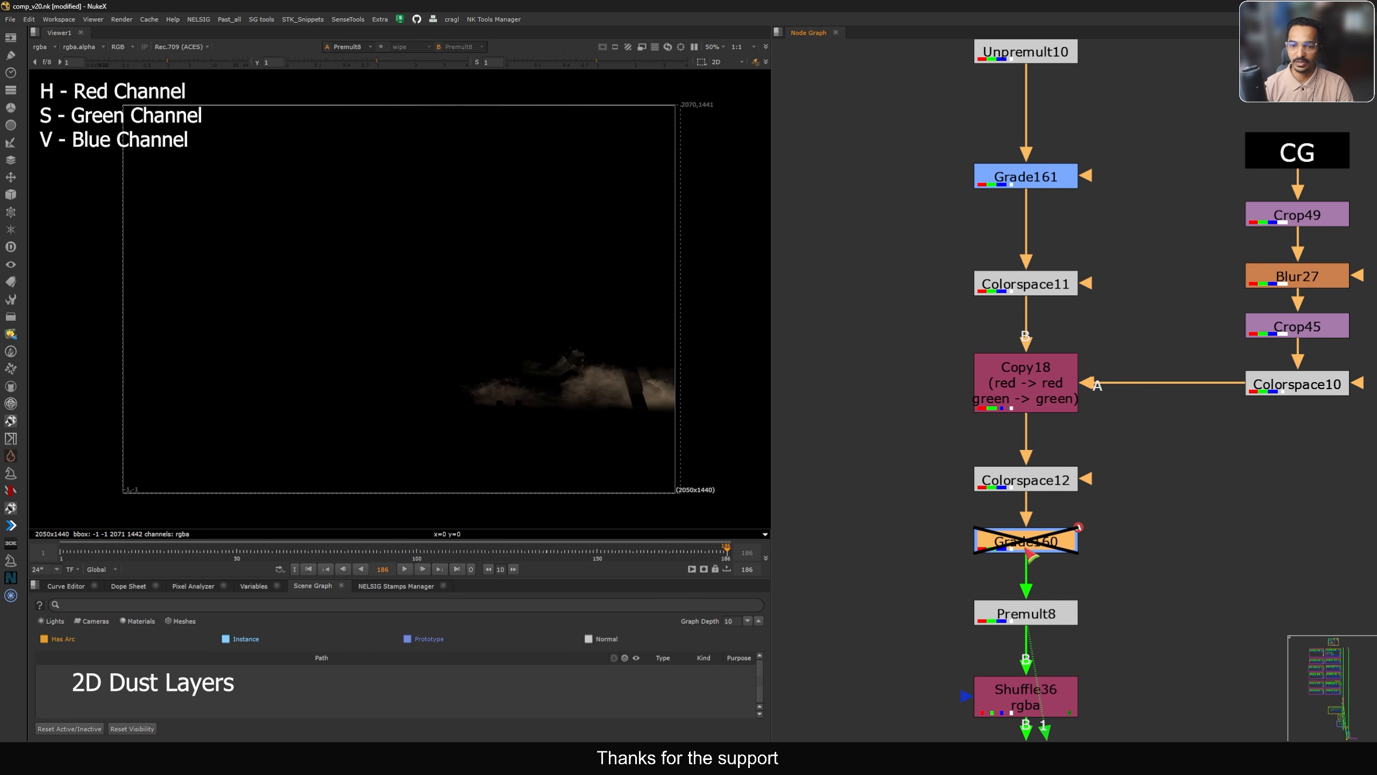
pyautogui.press('d')
pyautogui.press('d')
pyautogui.press('d')
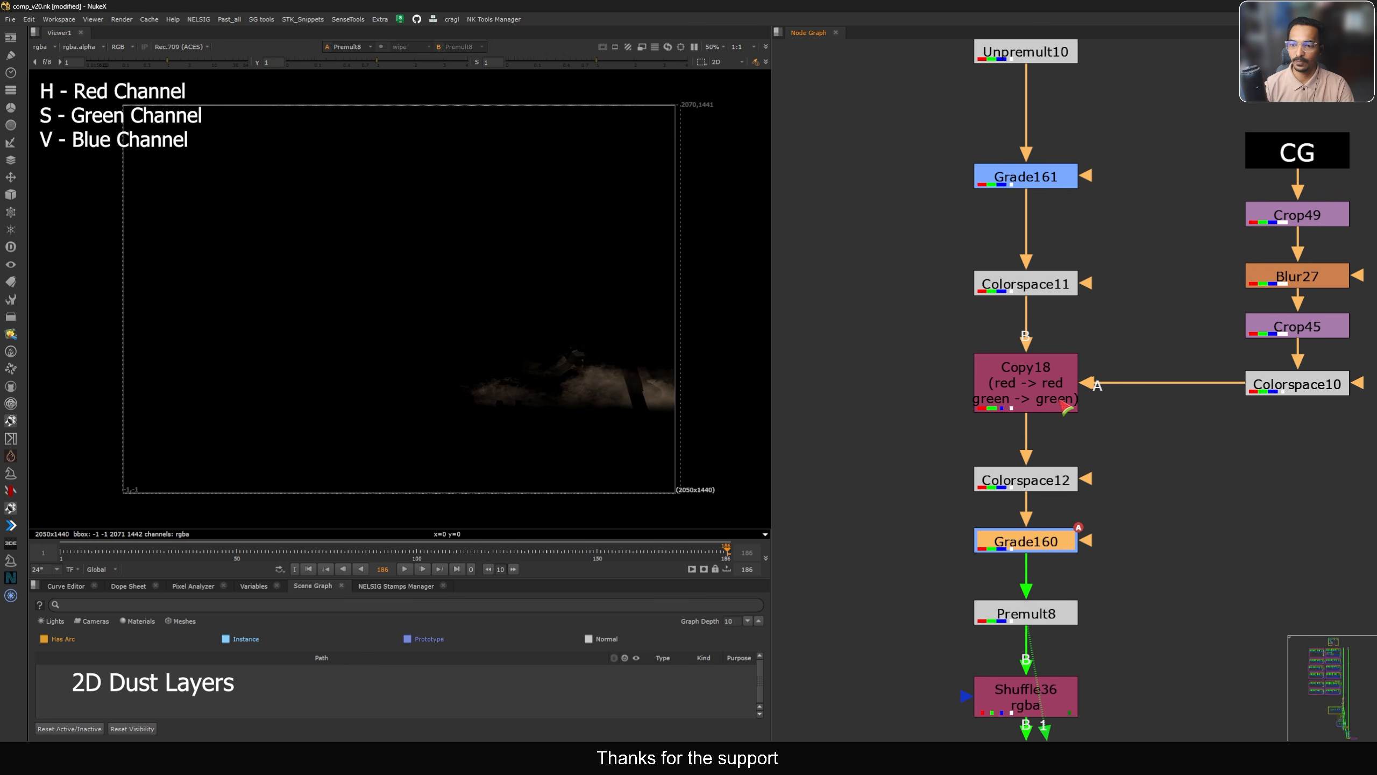
# Inspect the Linear to HSV conversions in Colorspace10 and Colorspace11, display Colorspace11's result, and close the properties
pyautogui.doubleClick(1281, 386)
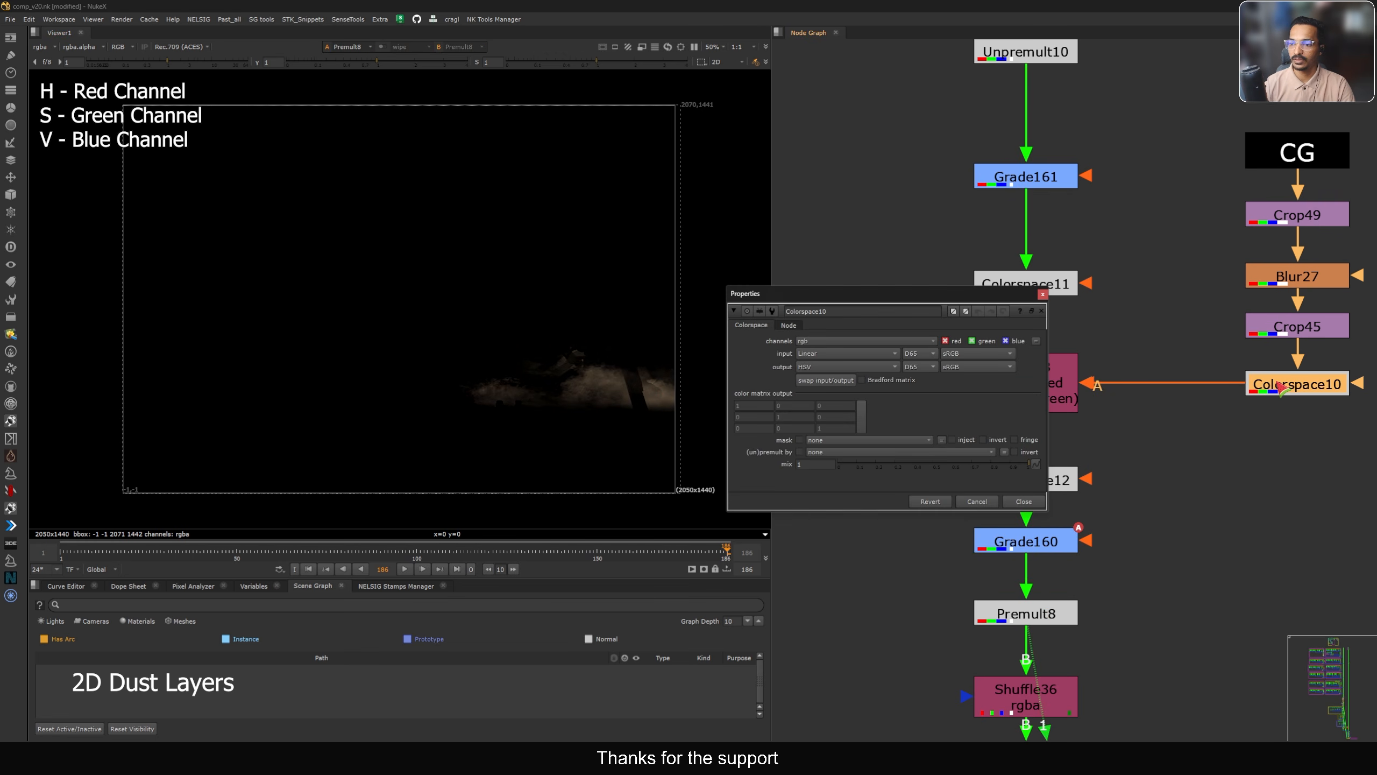
pyautogui.click(1042, 294)
pyautogui.doubleClick(1027, 290)
pyautogui.press('1')
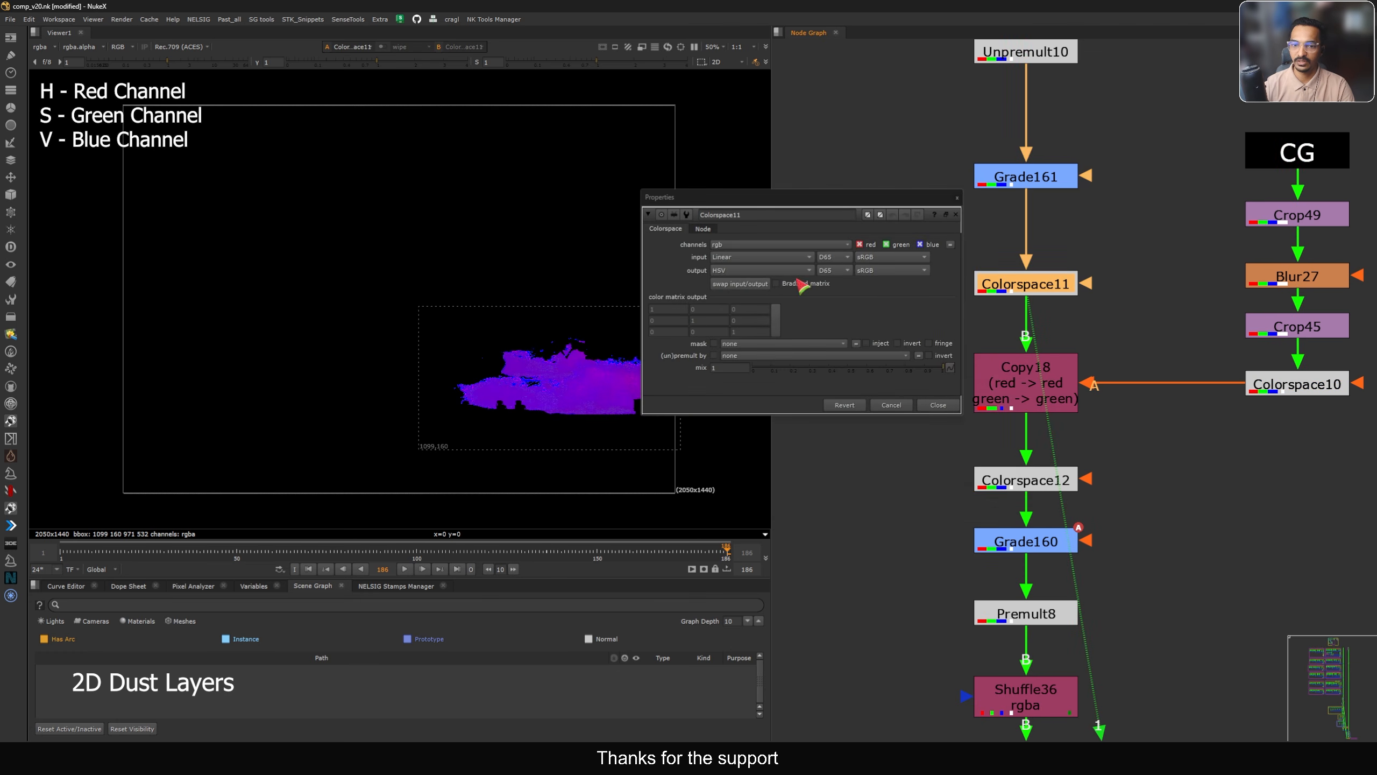
pyautogui.click(949, 408)
# Display Copy18 and inspect its red-to-red and green-to-green channel copies, closing the properties when done
pyautogui.moveTo(1001, 409); pyautogui.dragTo(926, 362, button='middle')
pyautogui.doubleClick(943, 334)
pyautogui.press('1')
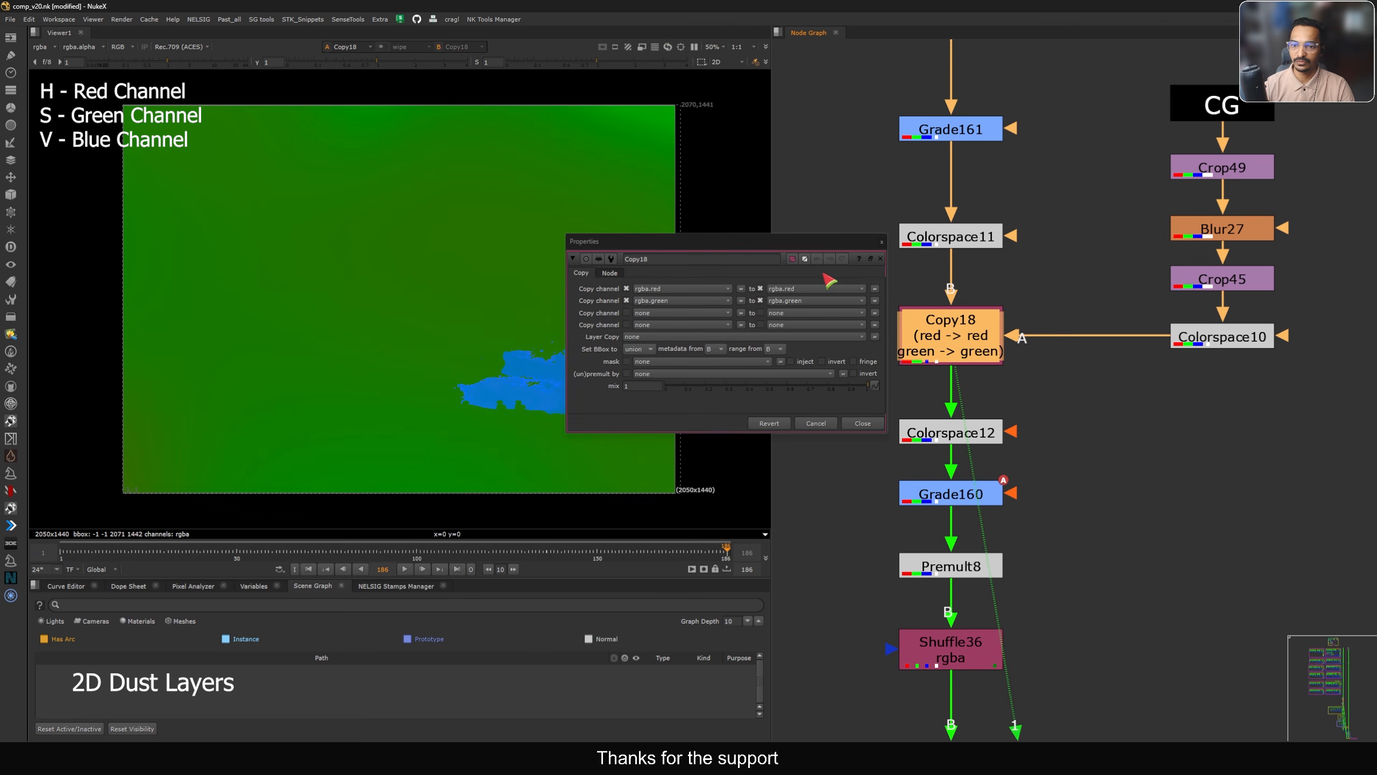
pyautogui.moveTo(824, 241); pyautogui.dragTo(868, 179)
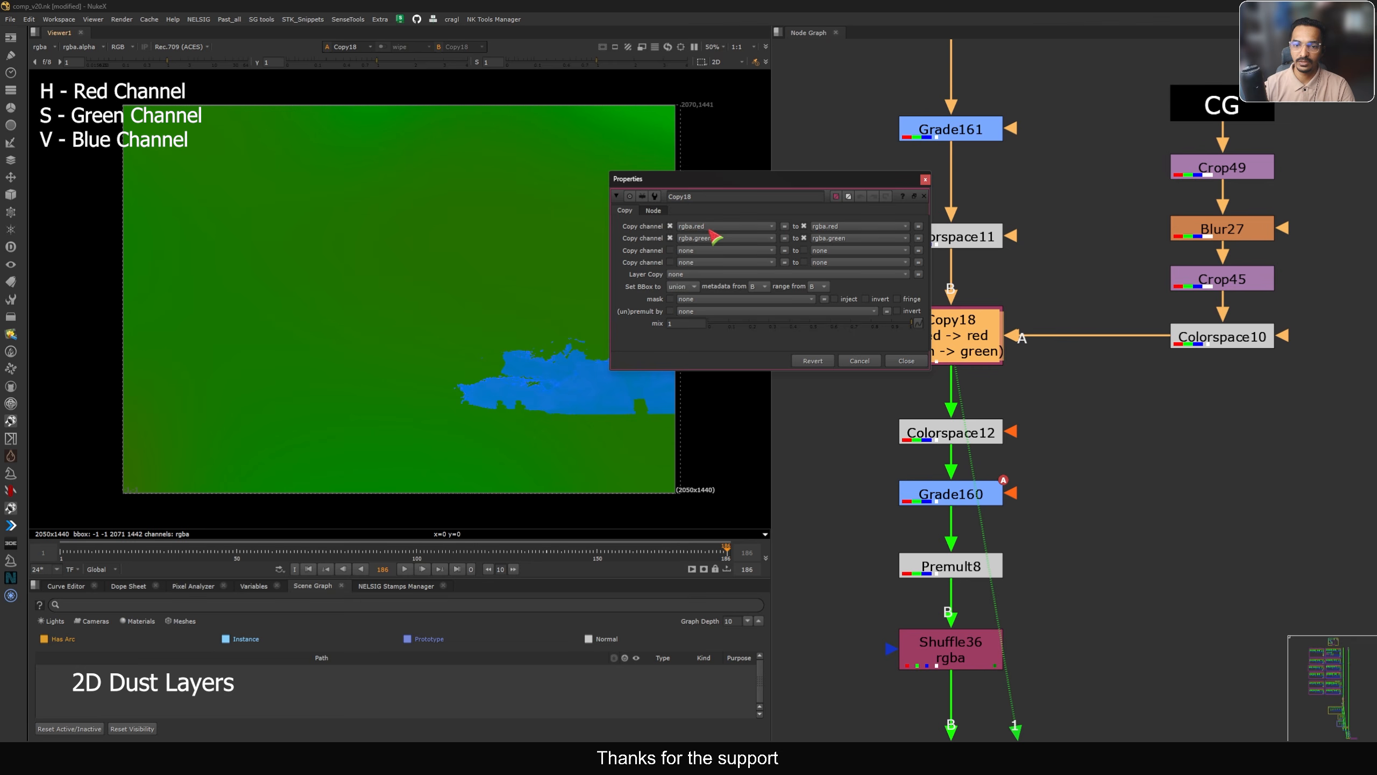
pyautogui.click(894, 361)
pyautogui.click(1146, 316)
pyautogui.click(949, 353)
pyautogui.press('1')
pyautogui.moveTo(1063, 384); pyautogui.dragTo(1115, 345, button='middle')
pyautogui.doubleClick(1023, 308)
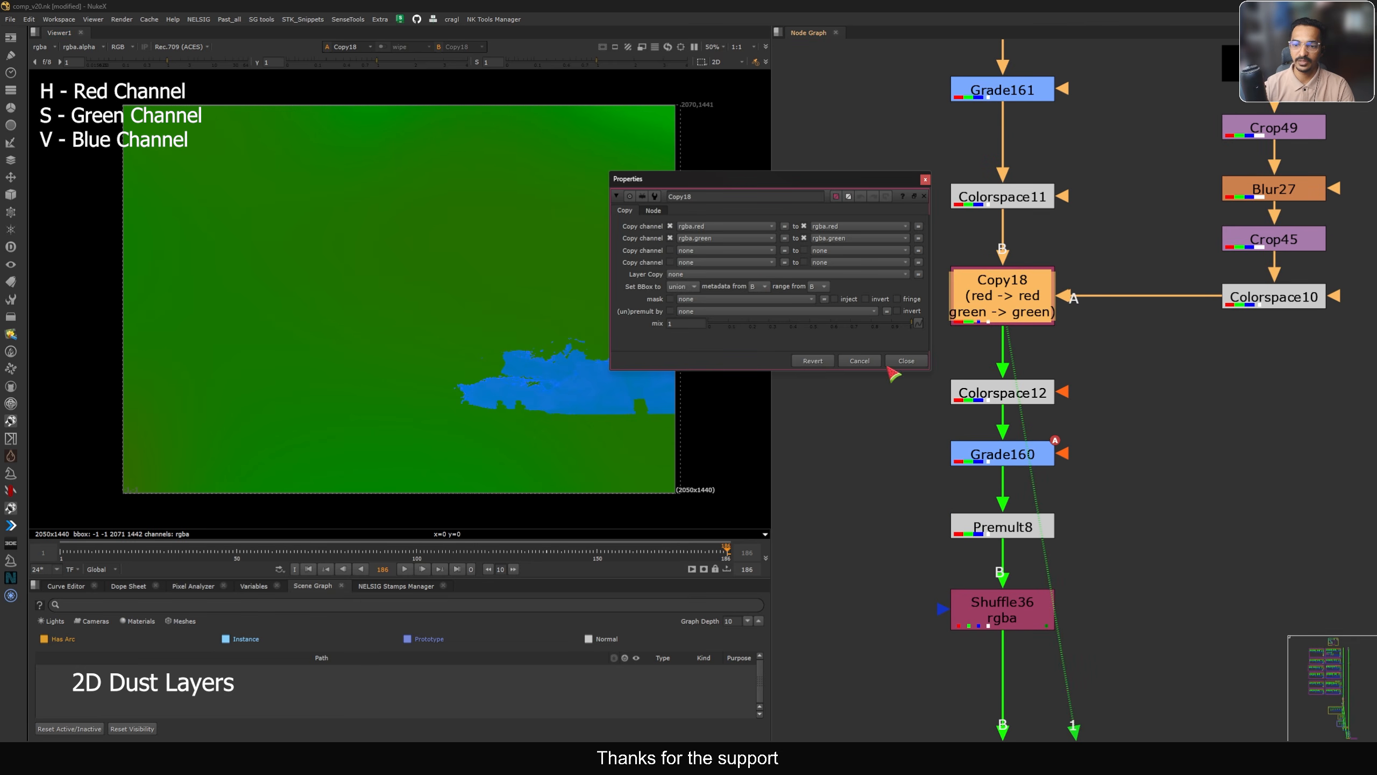
pyautogui.click(906, 360)
# Display Colorspace12 and inspect its HSV to Linear conversion, closing the properties when done
pyautogui.doubleClick(1022, 392)
pyautogui.press('1')
pyautogui.moveTo(826, 308); pyautogui.dragTo(844, 271)
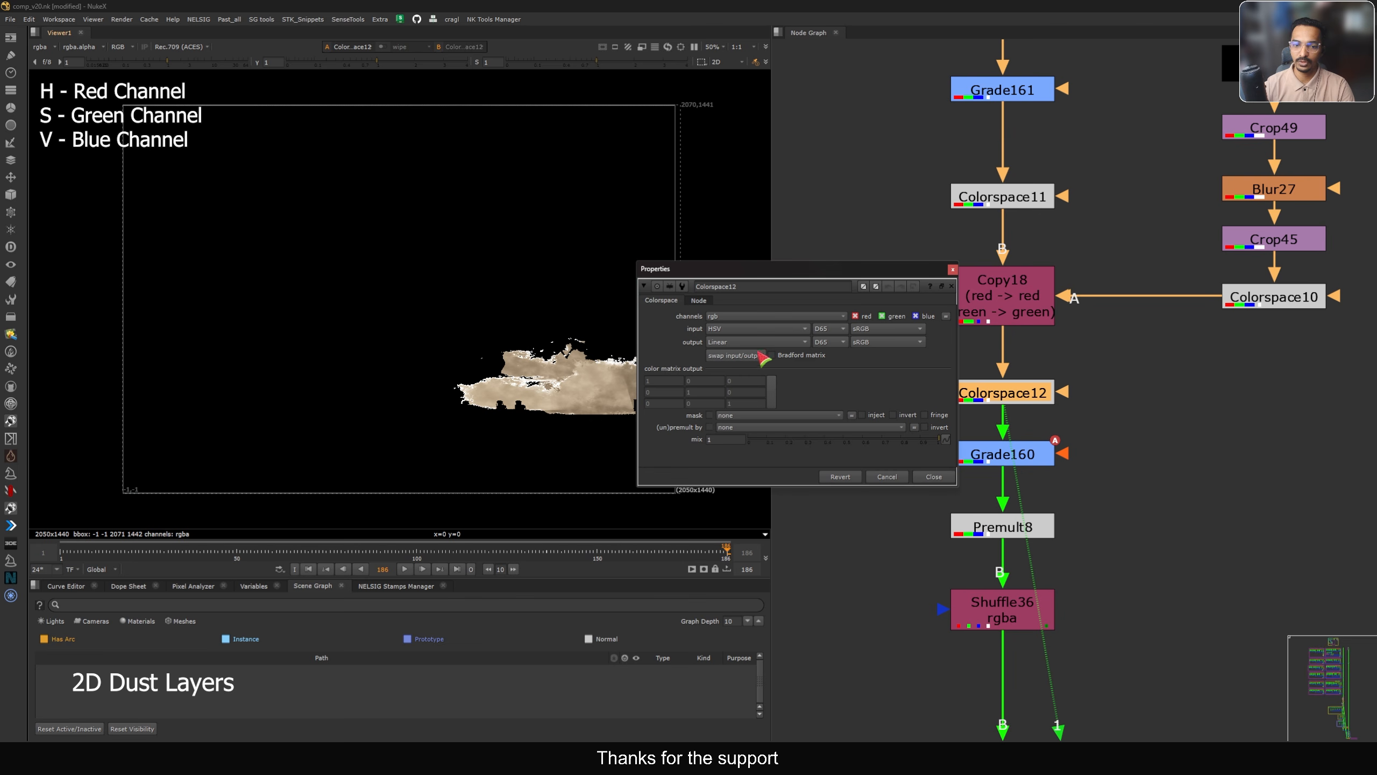
pyautogui.click(953, 270)
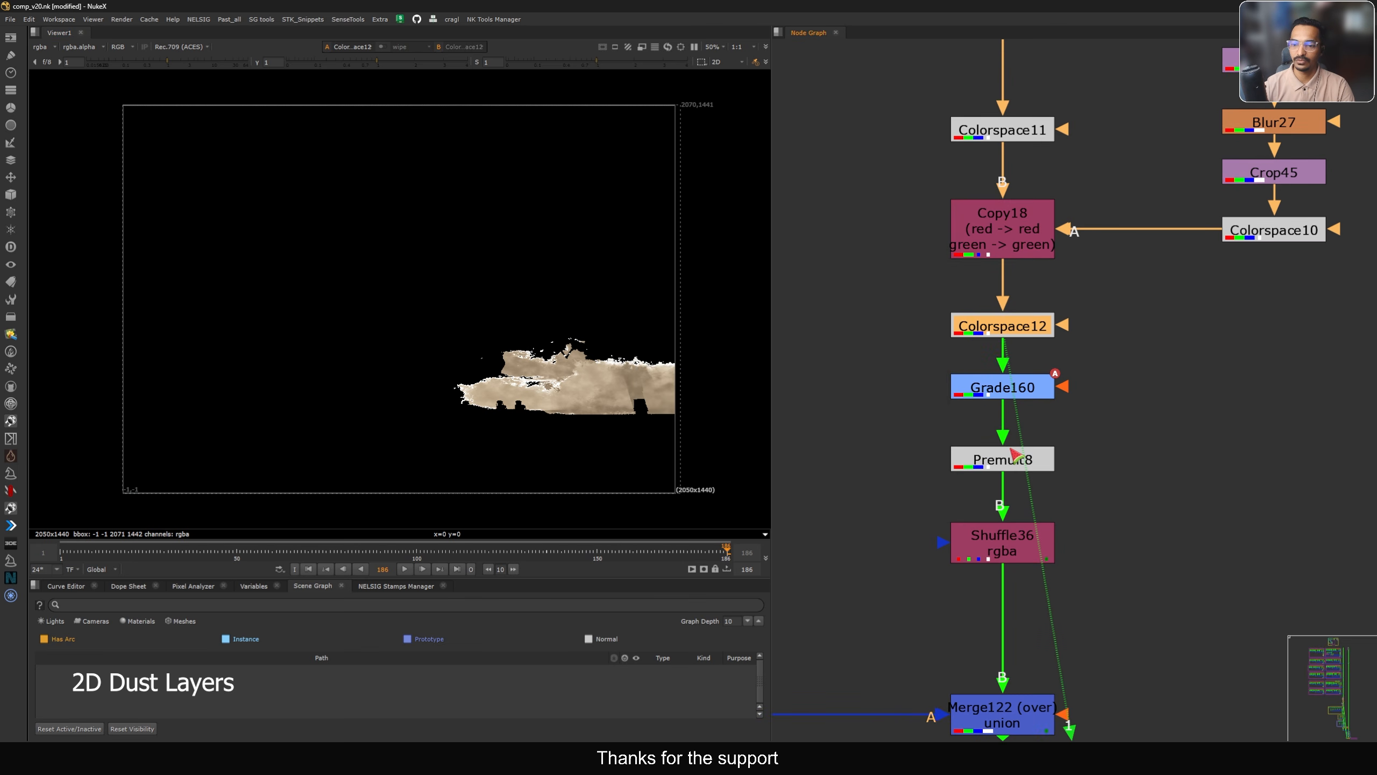
# Display Premult8 and disable Grade160 and Grade161 to isolate the effect of the hue and saturation copy
pyautogui.click(1012, 455)
pyautogui.press('1')
pyautogui.click(1003, 387)
pyautogui.press('d')
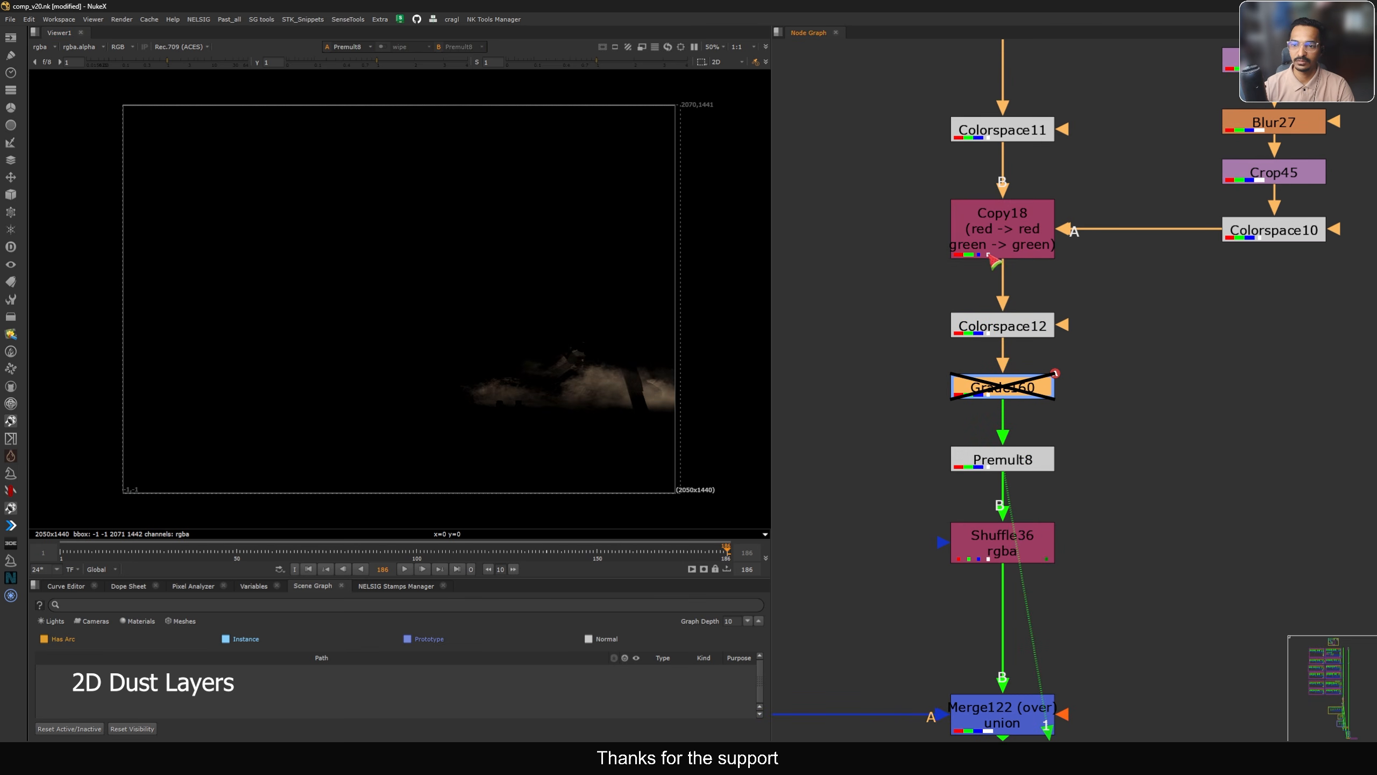
pyautogui.scroll(-3, 985, 235)
pyautogui.moveTo(976, 228); pyautogui.dragTo(977, 319, button='middle')
pyautogui.scroll(1, 975, 260)
pyautogui.click(990, 186)
pyautogui.press('d')
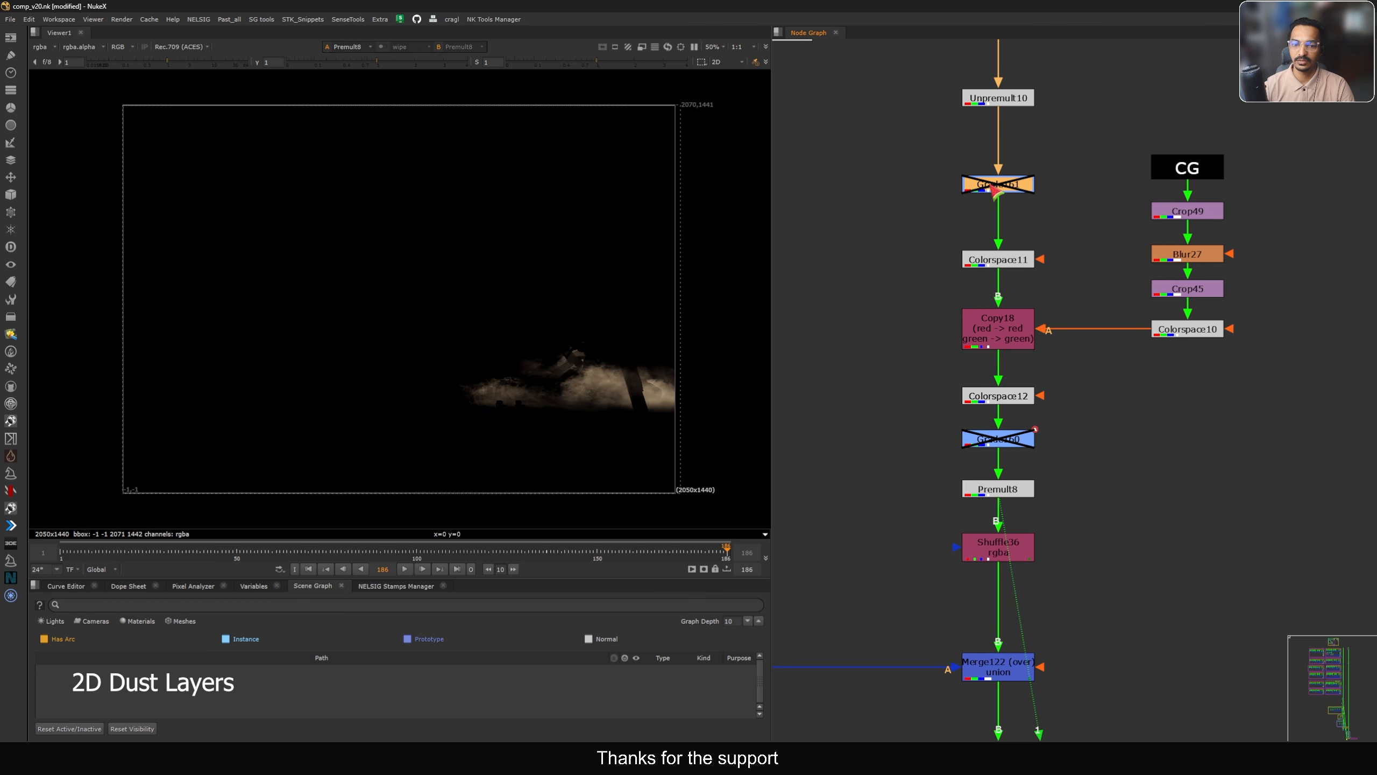
# Compare the original dust at Switch16 with the ungraded, recoloured dust at Premult8
pyautogui.moveTo(978, 174); pyautogui.dragTo(975, 300, button='middle')
pyautogui.click(989, 130)
pyautogui.press('1')
pyautogui.scroll(-4, 989, 131)
pyautogui.scroll(3, 988, 391)
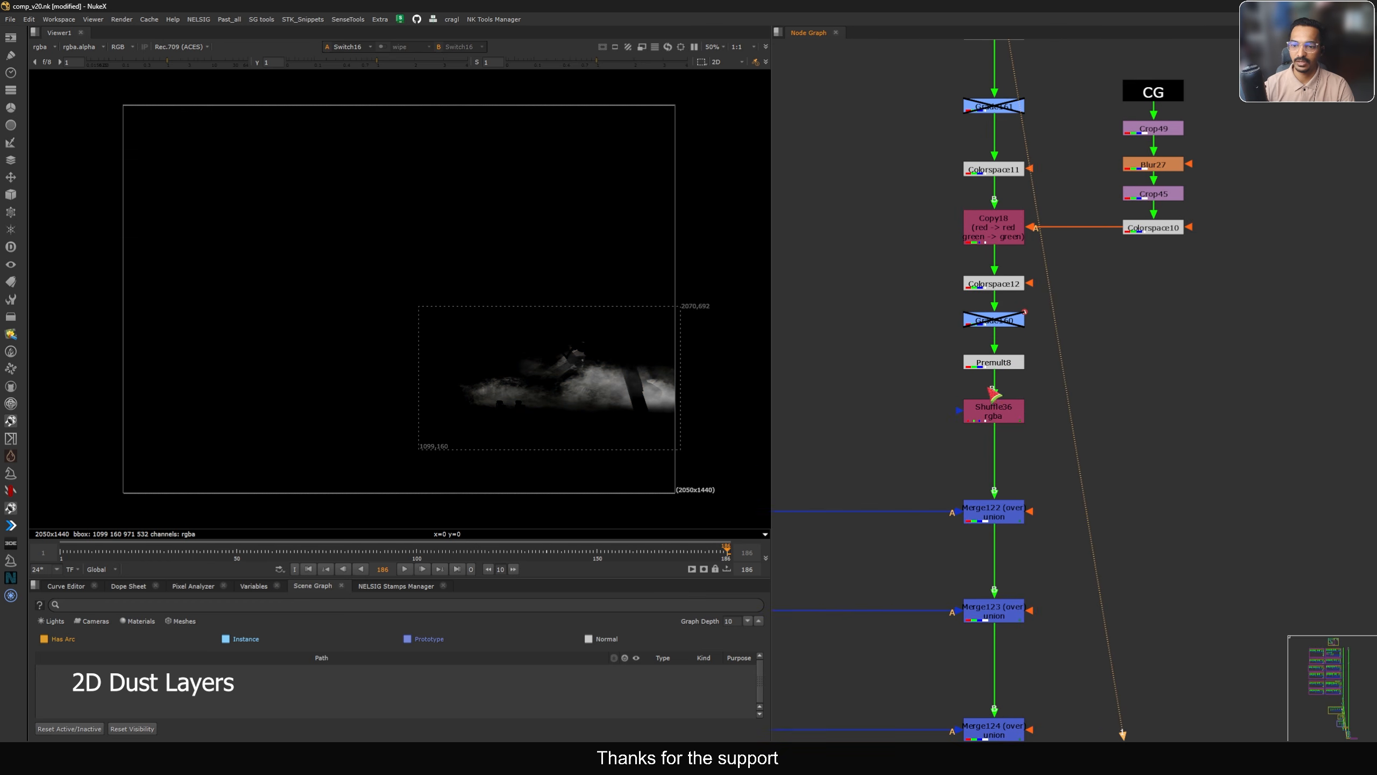
pyautogui.press('1')
pyautogui.moveTo(977, 130); pyautogui.dragTo(967, 259, button='middle')
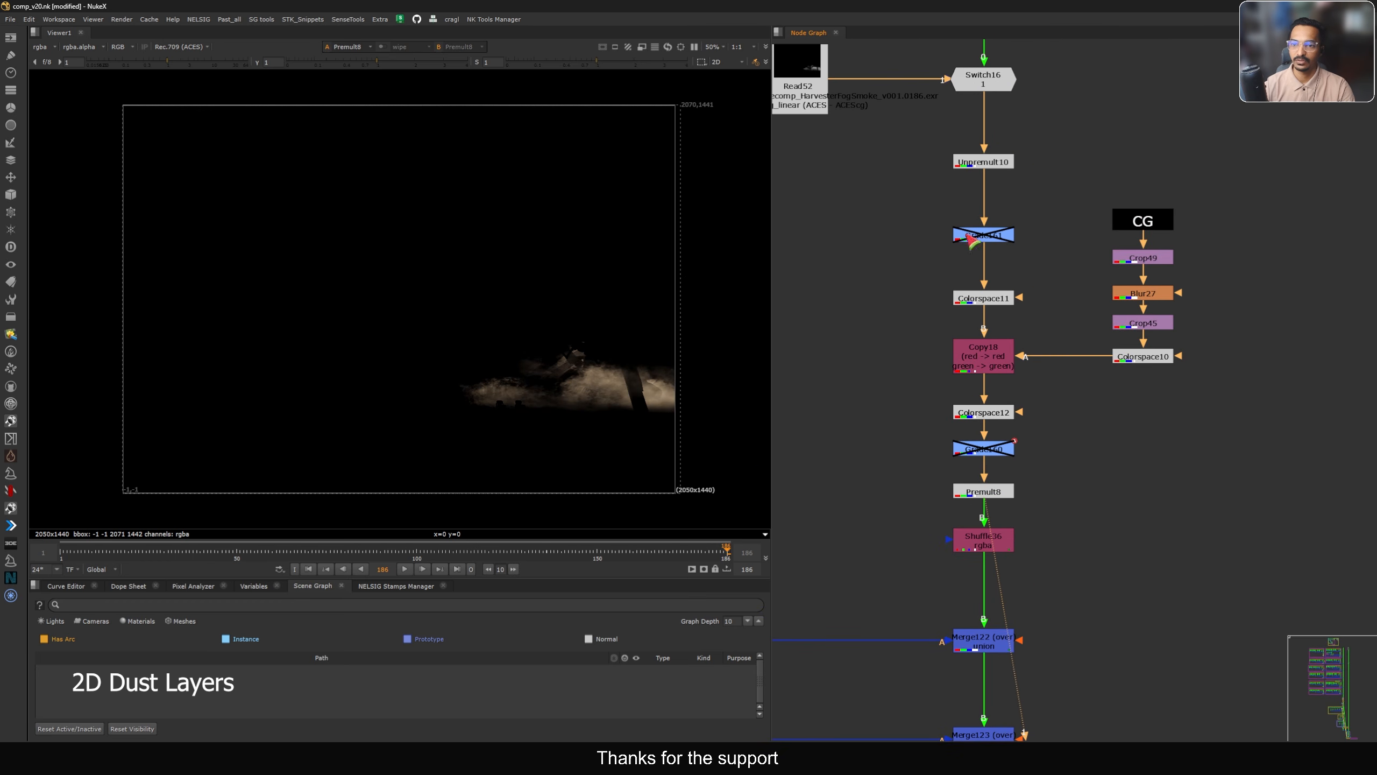
pyautogui.click(989, 92)
pyautogui.press('1')
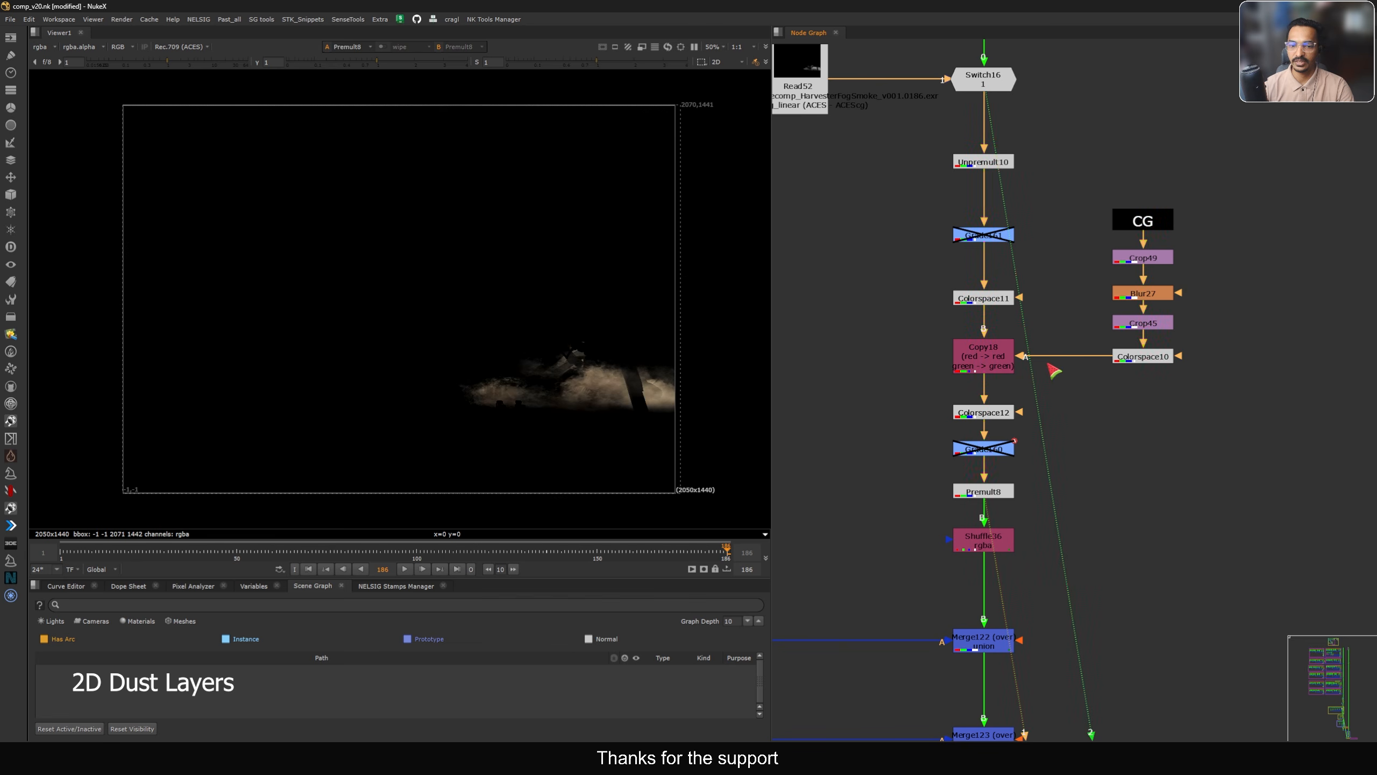
pyautogui.press('1')
# Toggle Copy18 off and on to compare the dust with and without the CG's hue and saturation
pyautogui.click(984, 358)
pyautogui.press('d')
pyautogui.press('d')
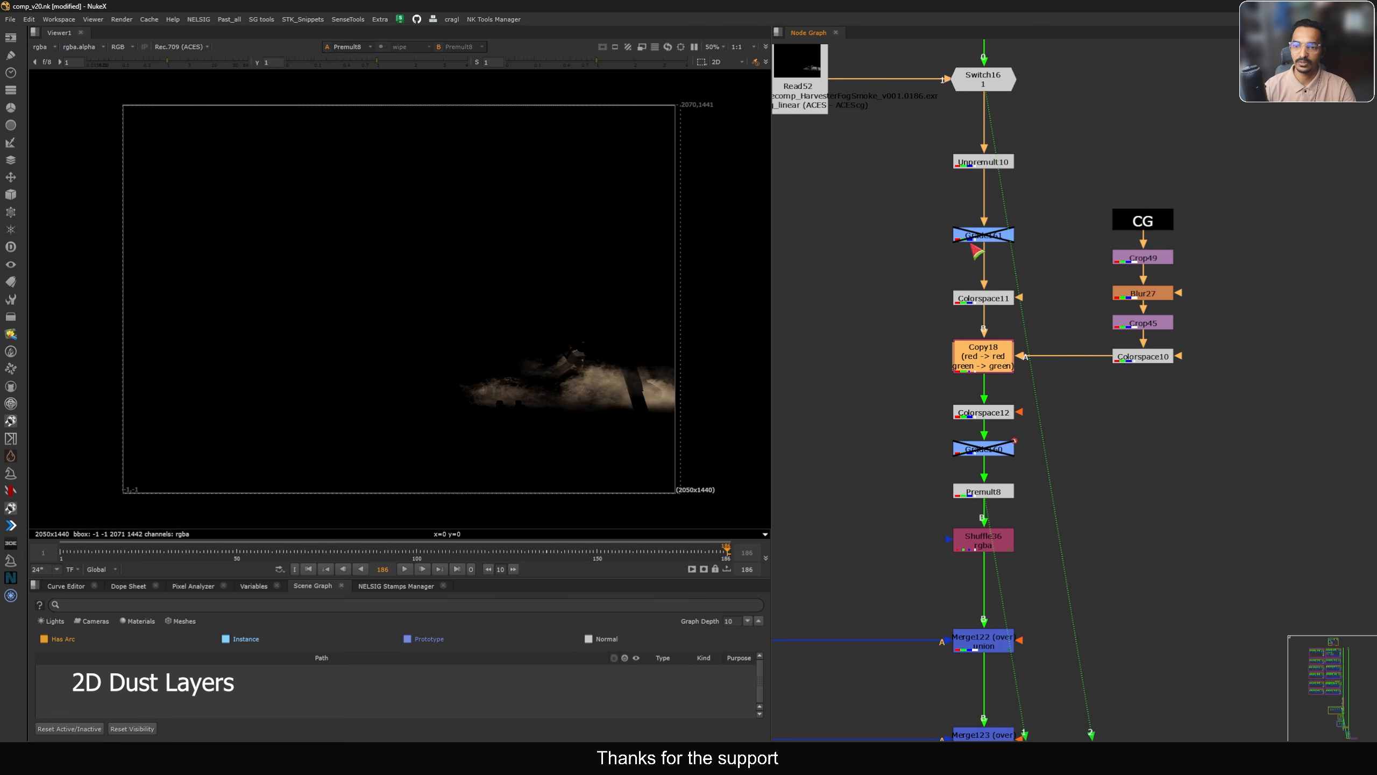
# Re-enable Grade161 and Grade160
pyautogui.moveTo(891, 206); pyautogui.dragTo(1018, 253)
pyautogui.press('d')
pyautogui.click(992, 450)
pyautogui.press('d')
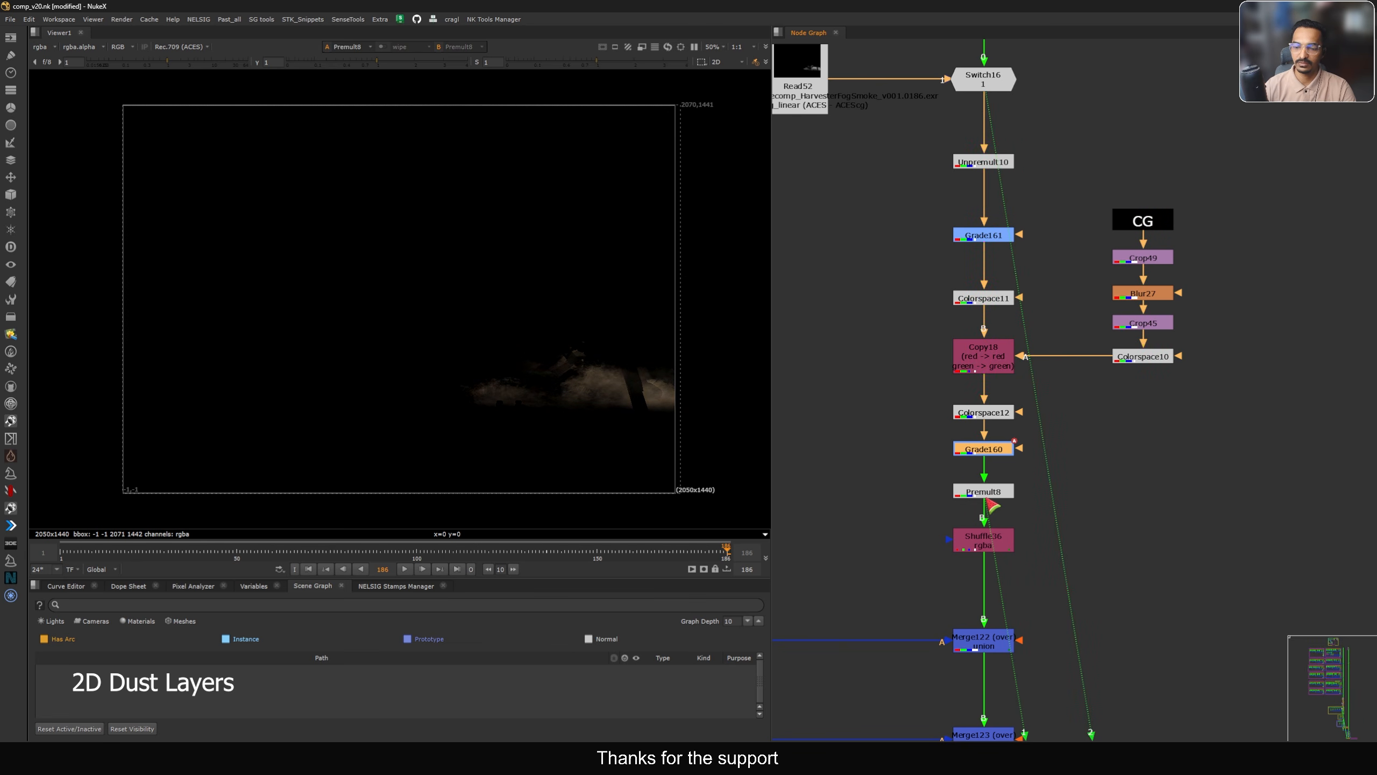
# Inspect how Shuffle36 routes rgba into the smoke01 output layer, then close its properties
pyautogui.scroll(2, 991, 503)
pyautogui.doubleClick(1010, 450)
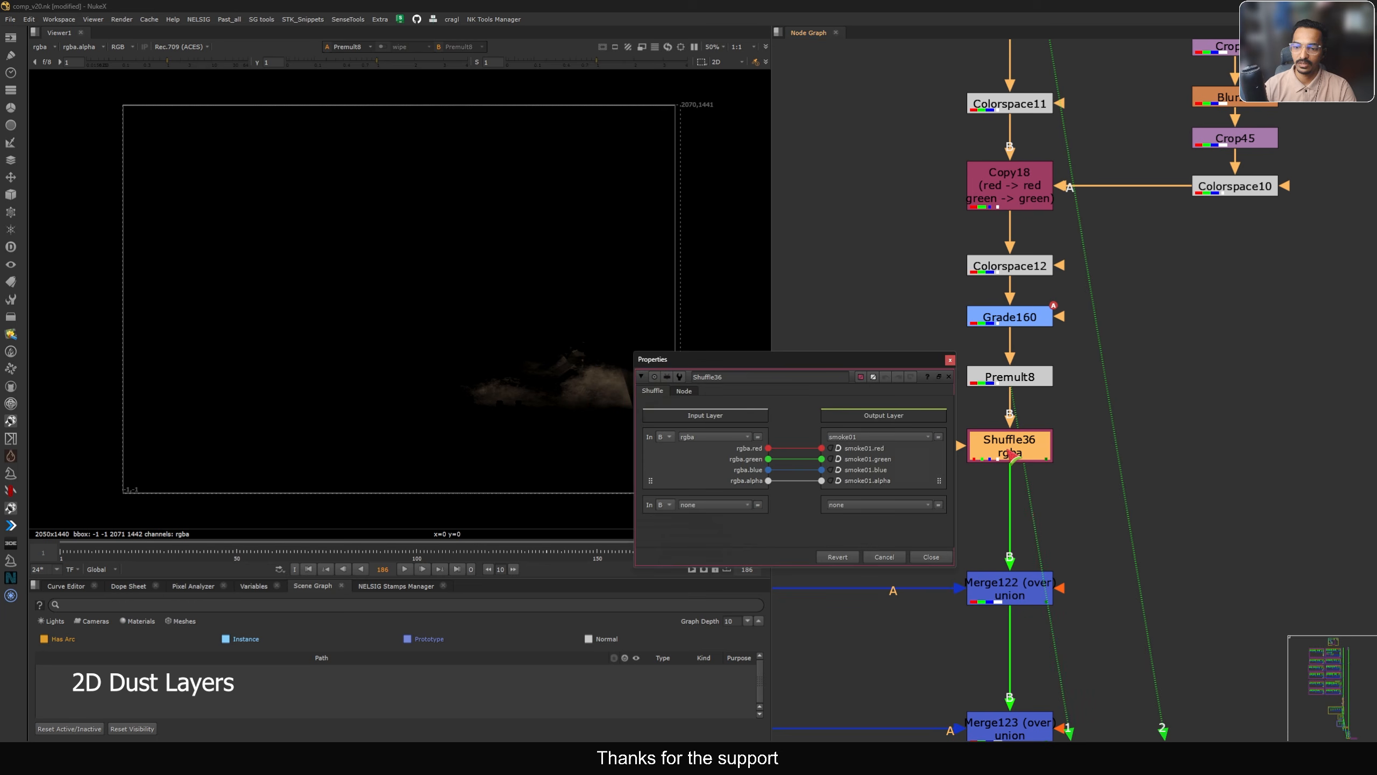
pyautogui.moveTo(1018, 449); pyautogui.dragTo(1078, 396, button='middle')
pyautogui.moveTo(900, 358); pyautogui.dragTo(924, 250)
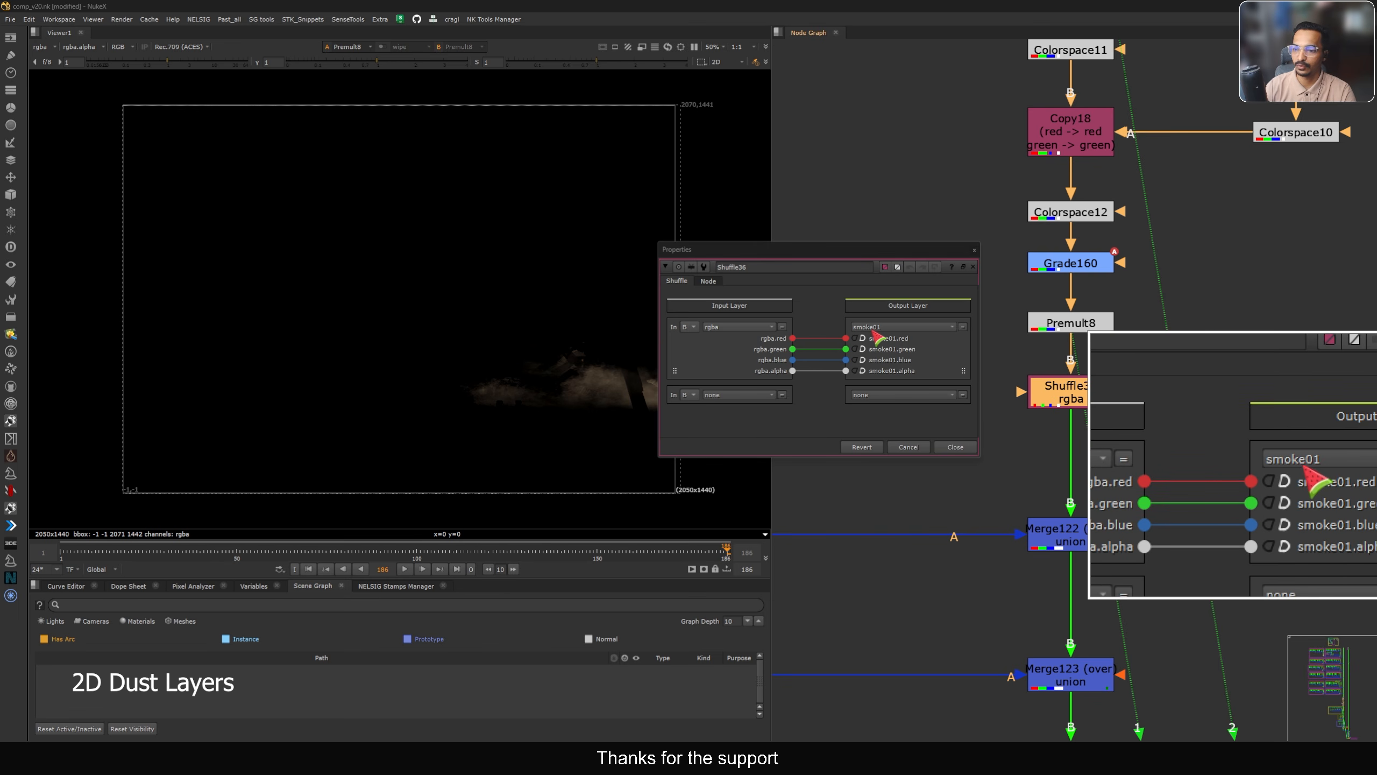
pyautogui.click(972, 267)
# Locate the neighbouring dust branch in the node graph and display its output at Dot153
pyautogui.scroll(-6, 978, 276)
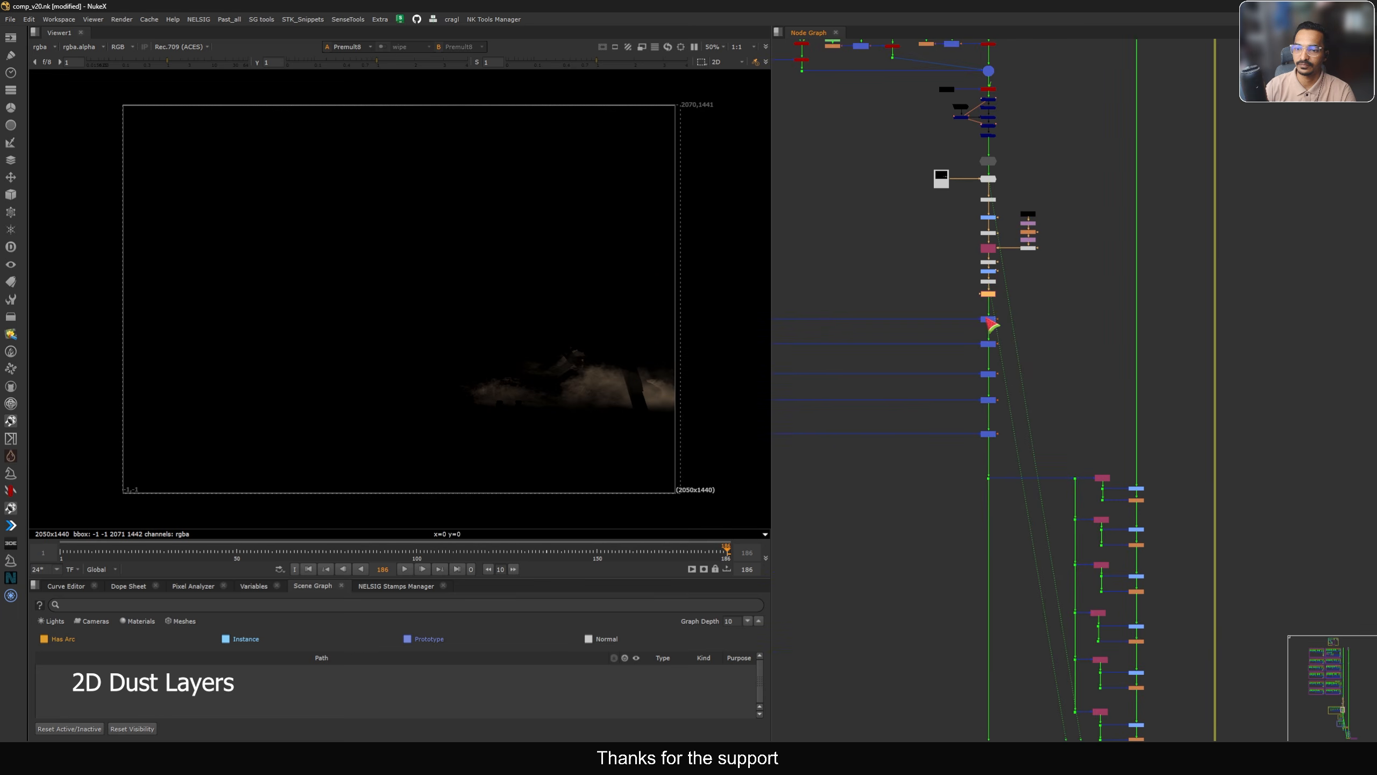
pyautogui.moveTo(1087, 452); pyautogui.dragTo(1159, 553)
pyautogui.moveTo(1070, 328); pyautogui.dragTo(1085, 431, button='middle')
pyautogui.scroll(6, 1042, 367)
pyautogui.scroll(-2, 878, 400)
pyautogui.press('1')
pyautogui.moveTo(846, 404); pyautogui.dragTo(1308, 383, button='middle')
pyautogui.moveTo(1053, 405); pyautogui.dragTo(962, 441)
pyautogui.press('1')
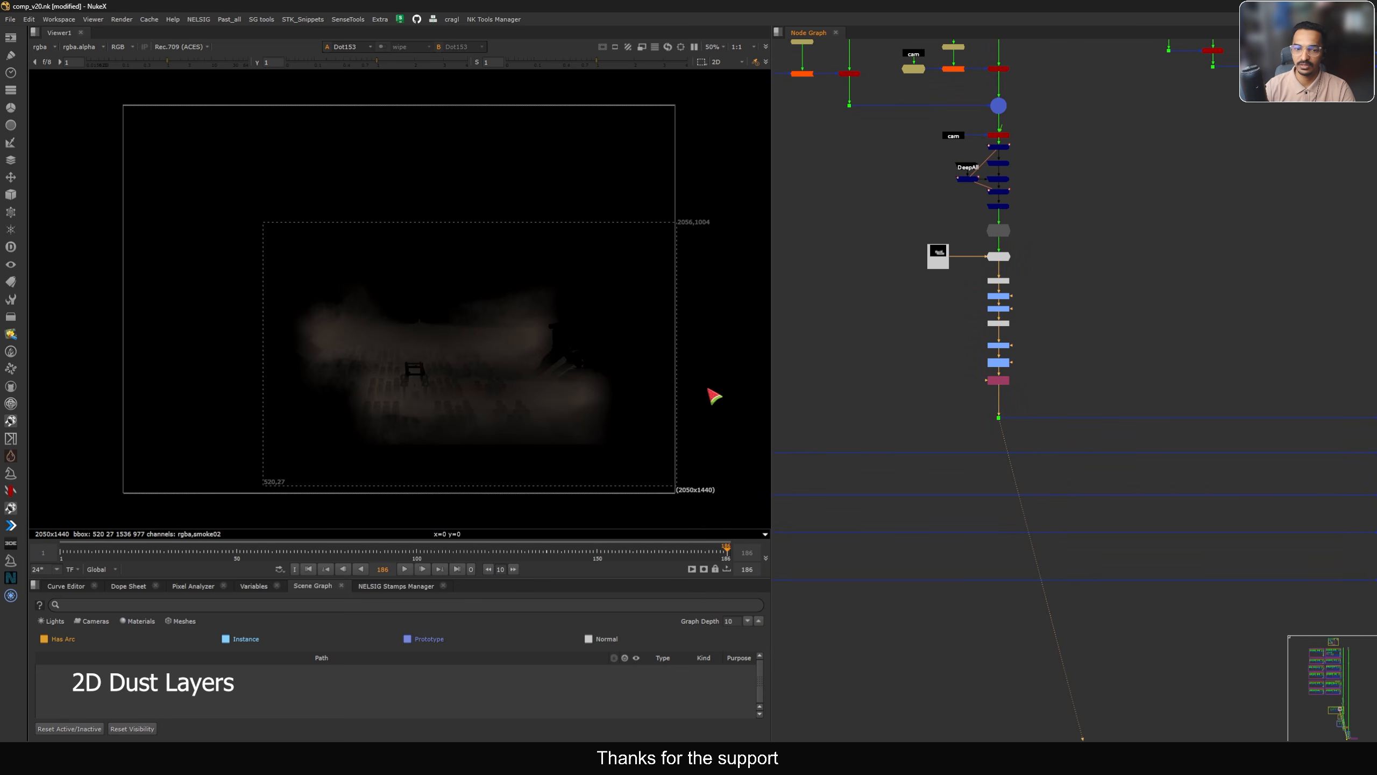
# Display the smoke03 dust branch at Dot154
pyautogui.scroll(-3, 783, 379)
pyautogui.moveTo(783, 406); pyautogui.dragTo(1046, 375, button='middle')
pyautogui.moveTo(976, 379); pyautogui.dragTo(864, 431)
pyautogui.press('1')
# Display the outputs of the remaining dust branches one after another
pyautogui.scroll(-4, 935, 396)
pyautogui.moveTo(835, 408); pyautogui.dragTo(977, 385, button='middle')
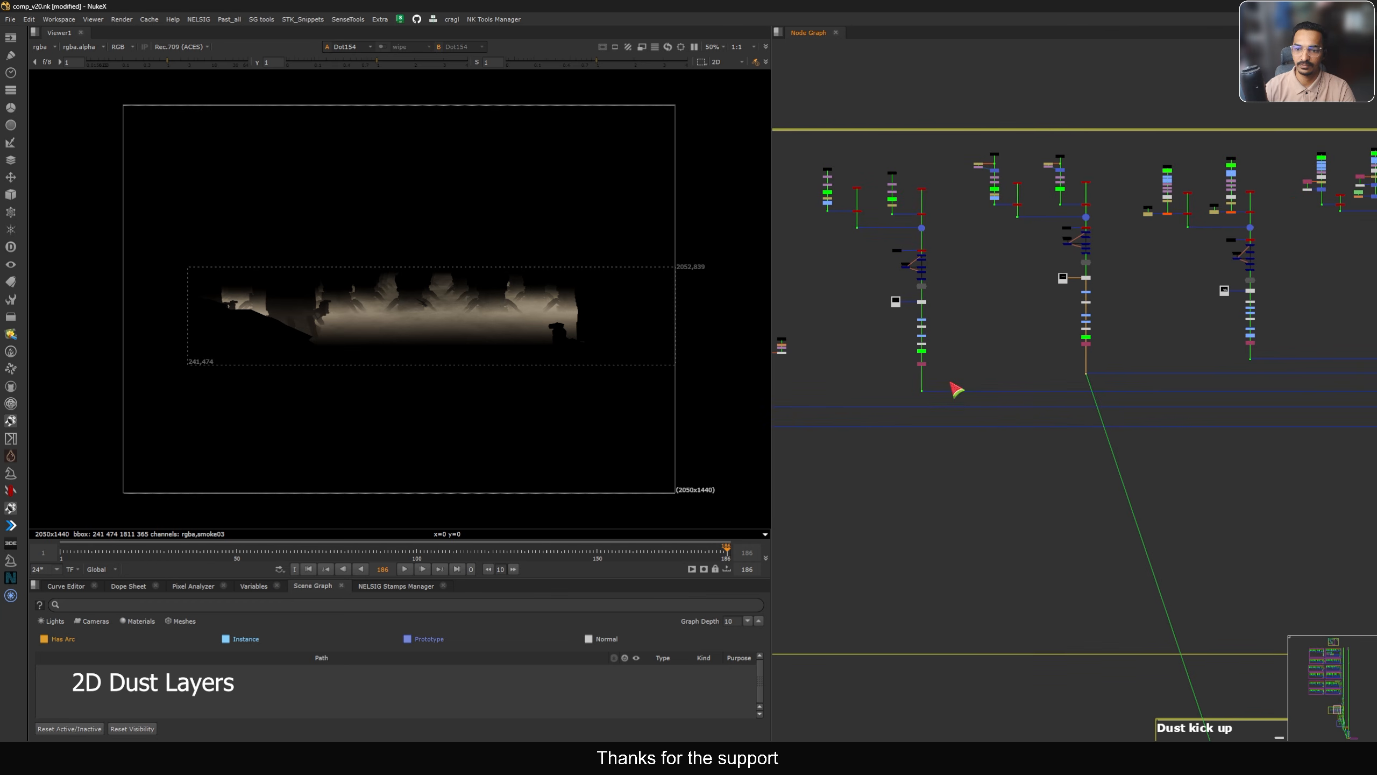
pyautogui.moveTo(950, 381); pyautogui.dragTo(870, 417)
pyautogui.press('1')
pyautogui.moveTo(864, 416); pyautogui.dragTo(1131, 348, button='middle')
pyautogui.scroll(3, 1007, 343)
pyautogui.moveTo(1004, 325); pyautogui.dragTo(1037, 374)
pyautogui.press('1')
pyautogui.moveTo(956, 362); pyautogui.dragTo(1135, 360, button='middle')
pyautogui.moveTo(1013, 348); pyautogui.dragTo(851, 412)
pyautogui.press('1')
pyautogui.scroll(-3, 947, 372)
pyautogui.moveTo(1079, 326); pyautogui.dragTo(980, 350, button='middle')
pyautogui.moveTo(981, 349); pyautogui.dragTo(1070, 418)
pyautogui.press('1')
# Step through the dust merges from Merge122 down to Merge167 to view the layers building up
pyautogui.scroll(-4, 1070, 418)
pyautogui.moveTo(1353, 397); pyautogui.dragTo(1005, 370, button='middle')
pyautogui.scroll(3, 1031, 347)
pyautogui.click(1063, 375)
pyautogui.press('1')
pyautogui.scroll(2, 1054, 376)
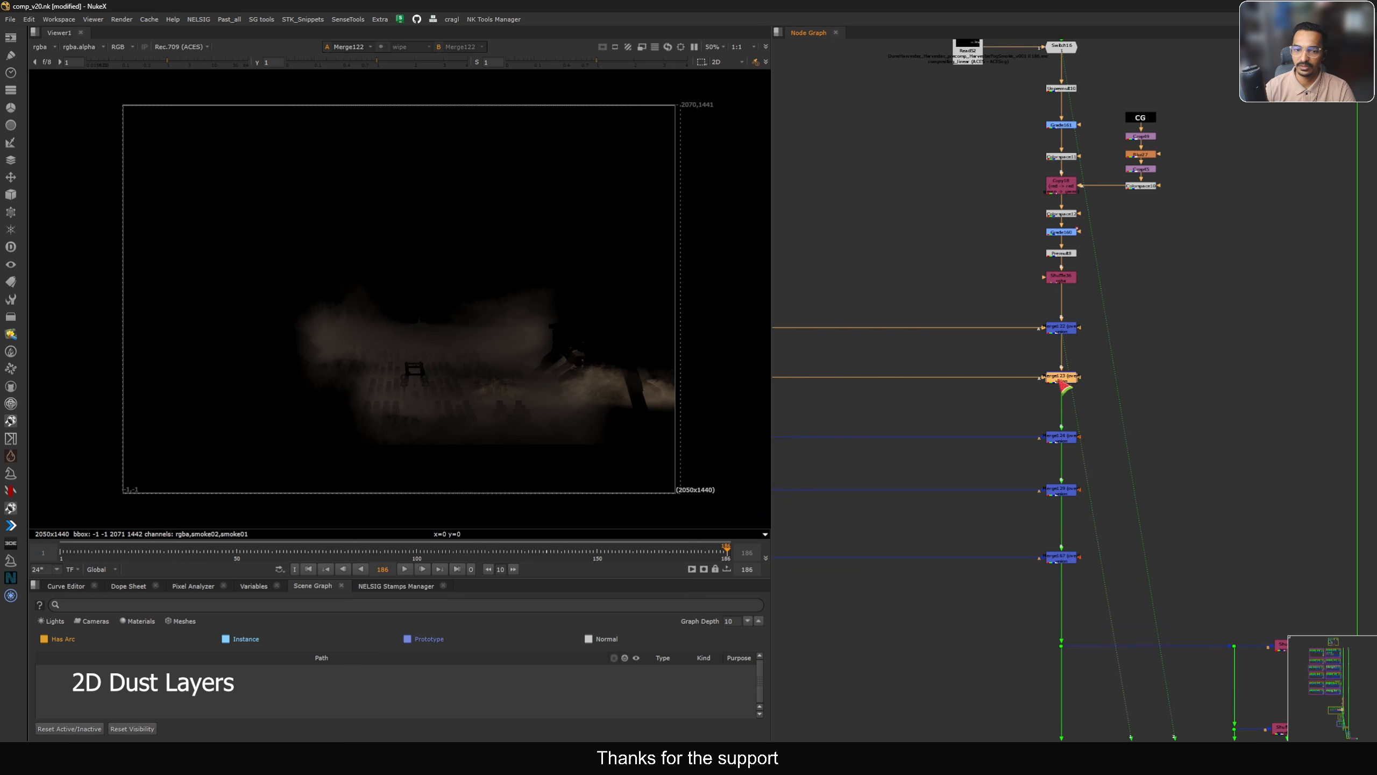
pyautogui.moveTo(1055, 444); pyautogui.dragTo(1074, 265, button='middle')
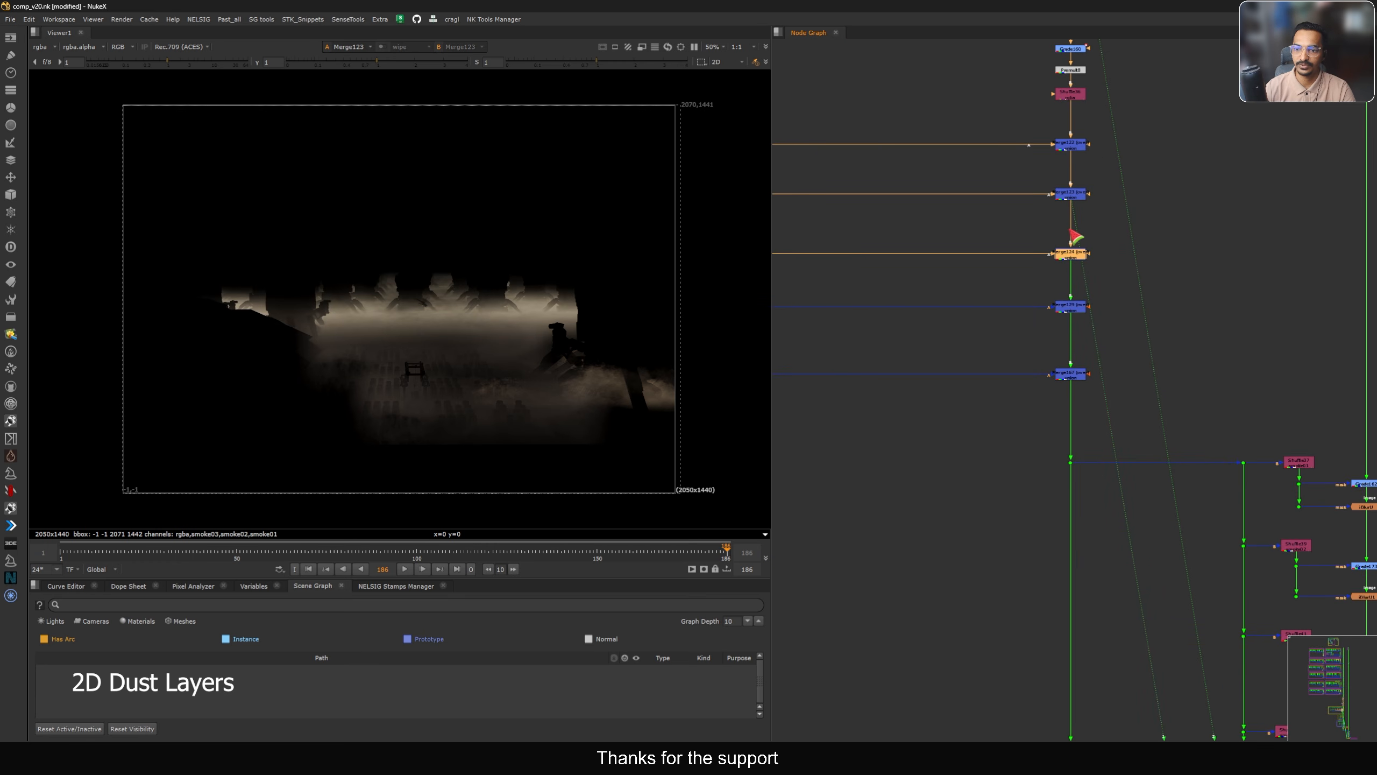
pyautogui.press('1')
pyautogui.press('1')
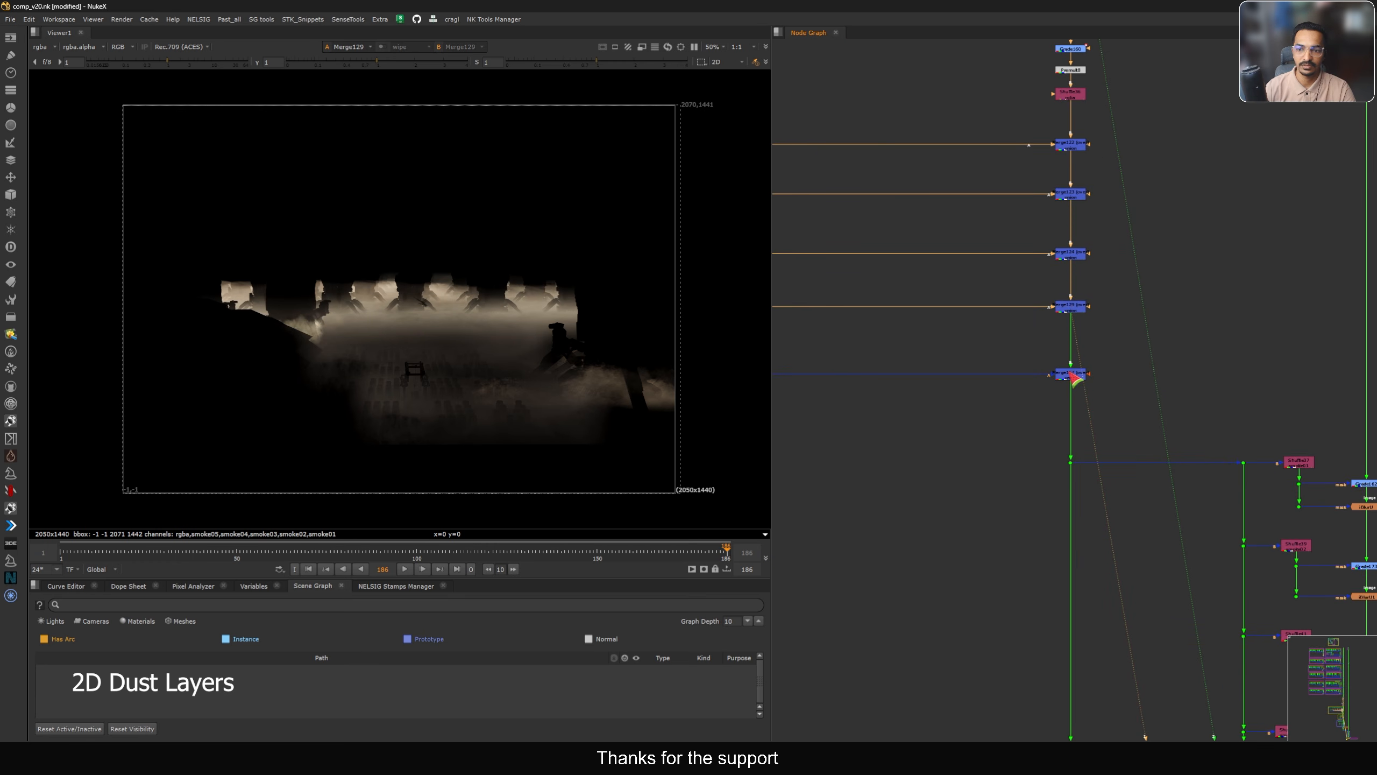
pyautogui.press('1')
# Examine the combined dust at Merge167 up close, then fit the whole frame in the viewer
pyautogui.scroll(-3, 1081, 378)
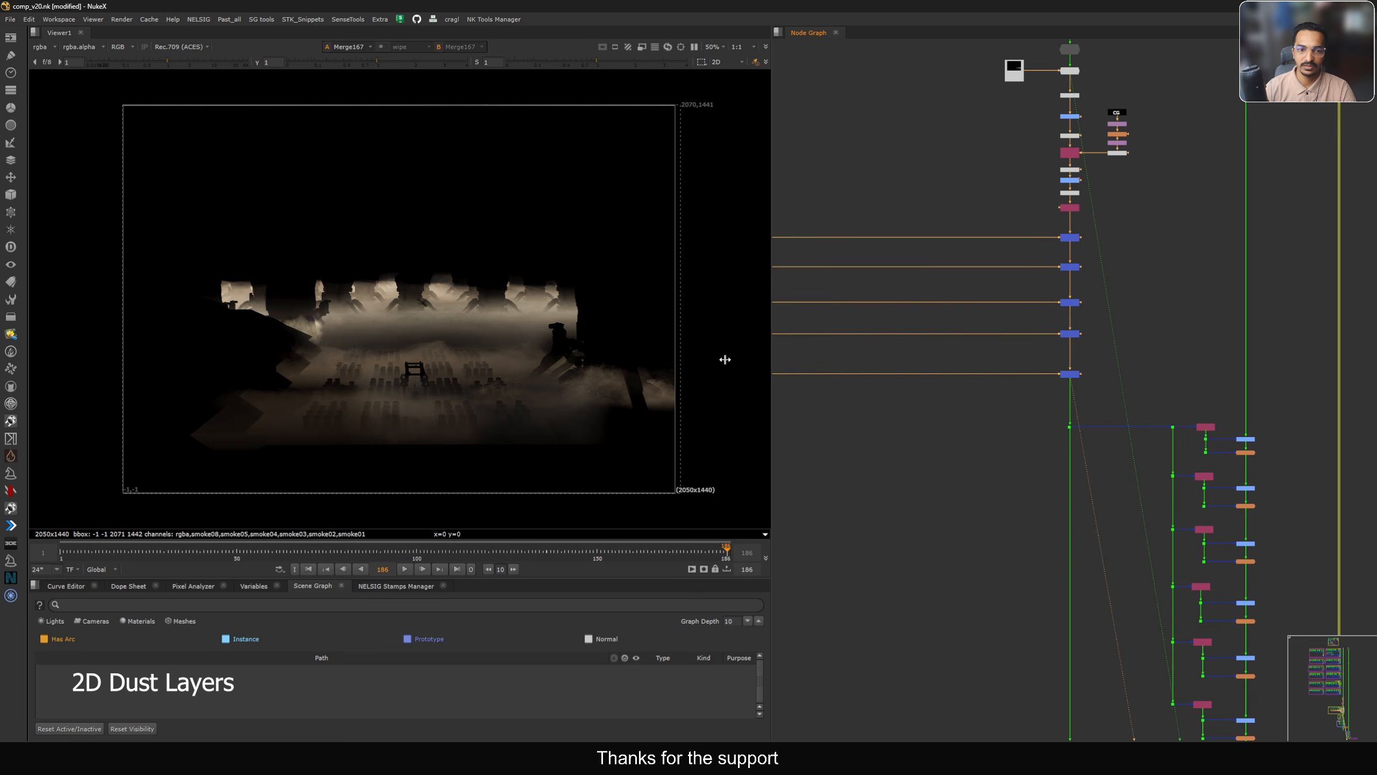
pyautogui.scroll(5, 412, 314)
pyautogui.moveTo(397, 255); pyautogui.dragTo(459, 291)
pyautogui.press('f')
# Display Merge122 and open its settings to inspect the also merge option for smoke02
pyautogui.scroll(-5, 1013, 352)
pyautogui.scroll(8, 1031, 354)
pyautogui.doubleClick(995, 231)
pyautogui.press('1')
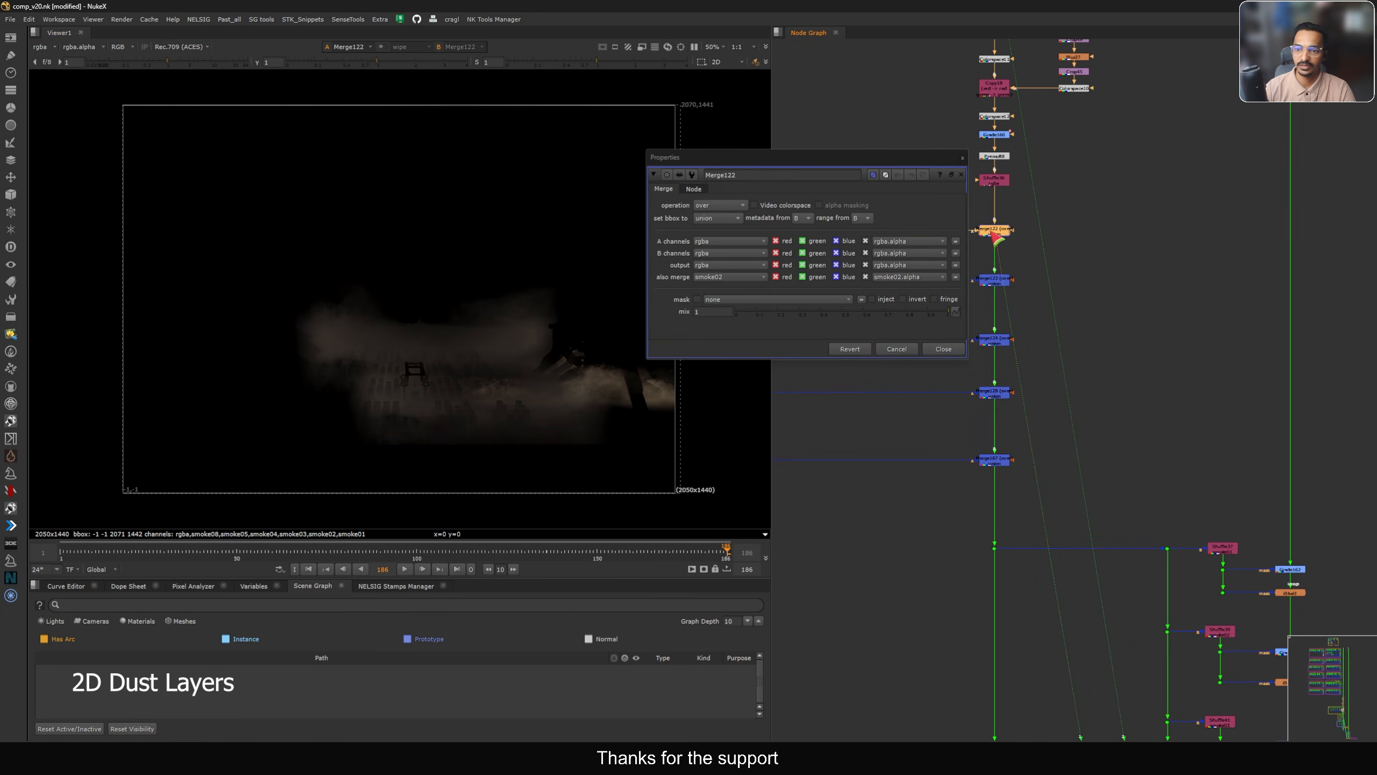